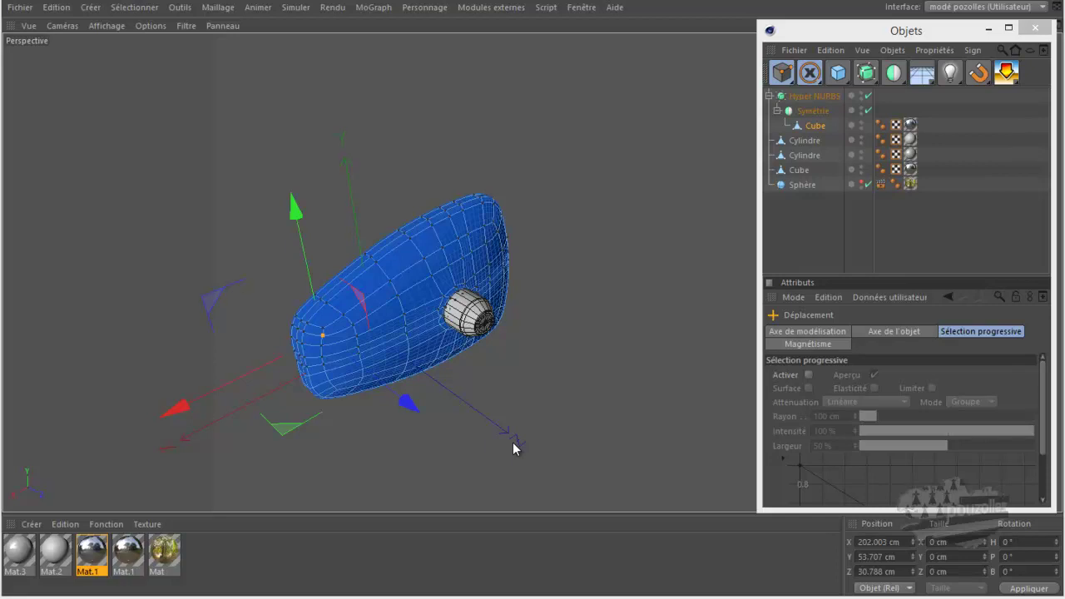
Deselect the point, frame the housing and its cylinder joint, and render a reflective preview.
left_click(564, 405)
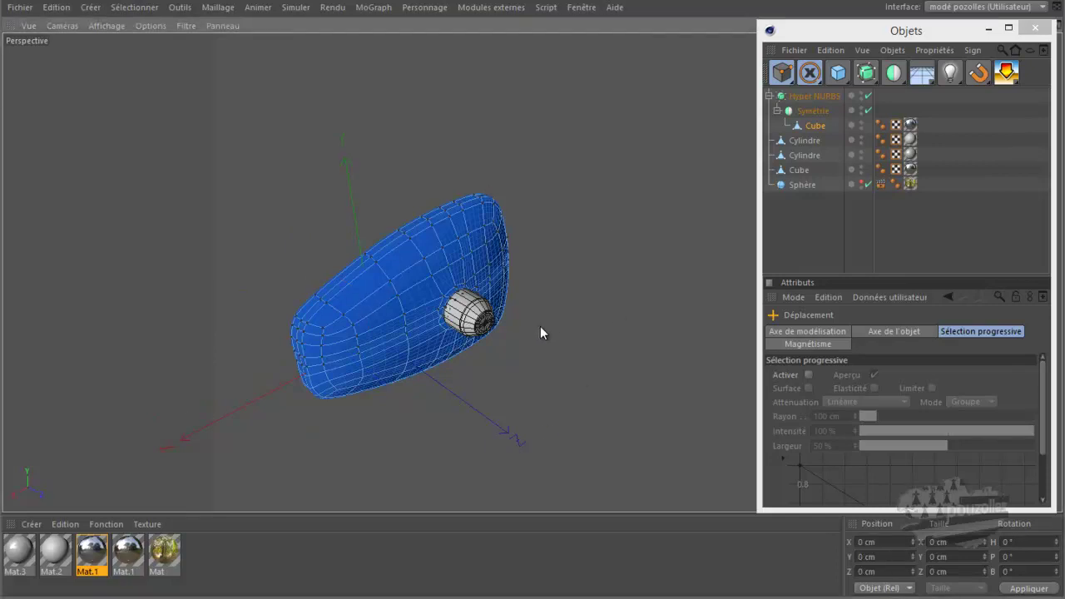
scroll(444, 333, "up", 5)
scroll(444, 333, "up", 2)
scroll(444, 333, "up", 2)
scroll(445, 333, "up", 2)
scroll(445, 333, "up", 4)
scroll(444, 332, "up", 2)
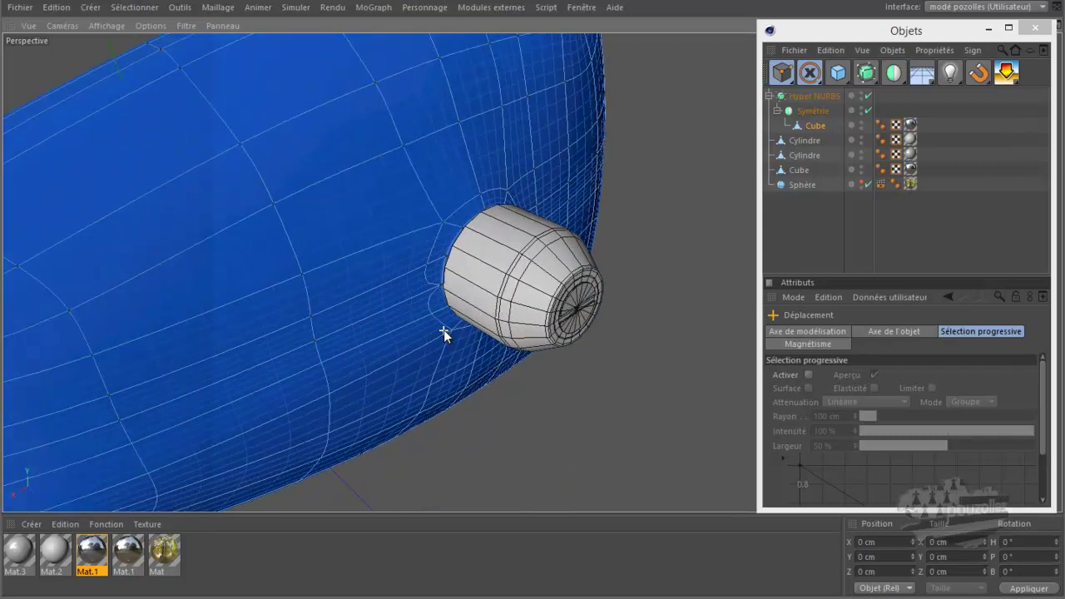
scroll(444, 332, "up", 2)
scroll(443, 330, "up", 3)
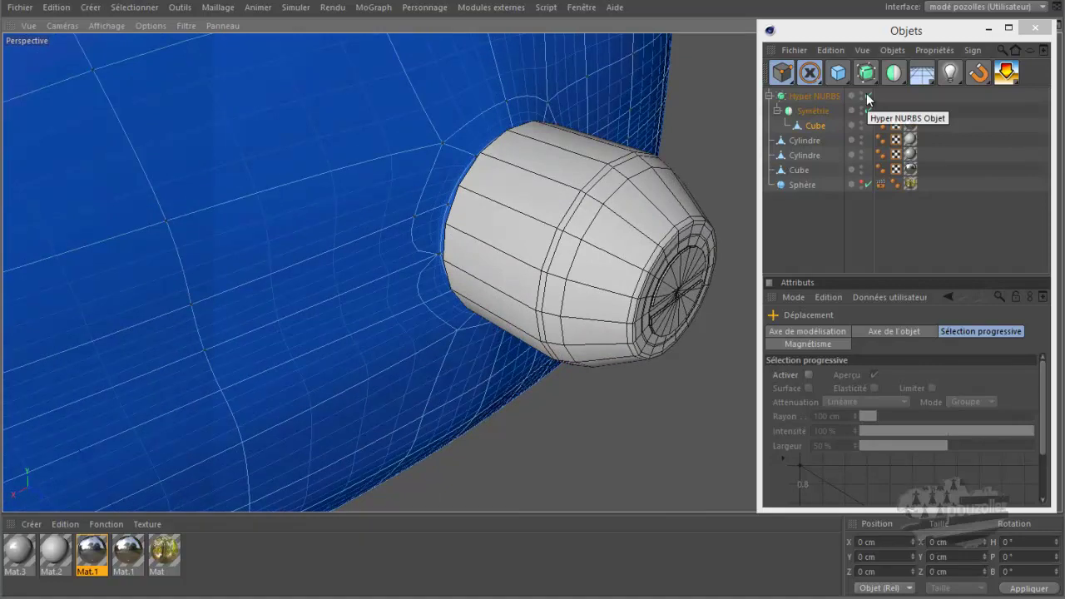
left_click_drag(550, 298, 565, 299, "alt")
scroll(545, 296, "down", 5)
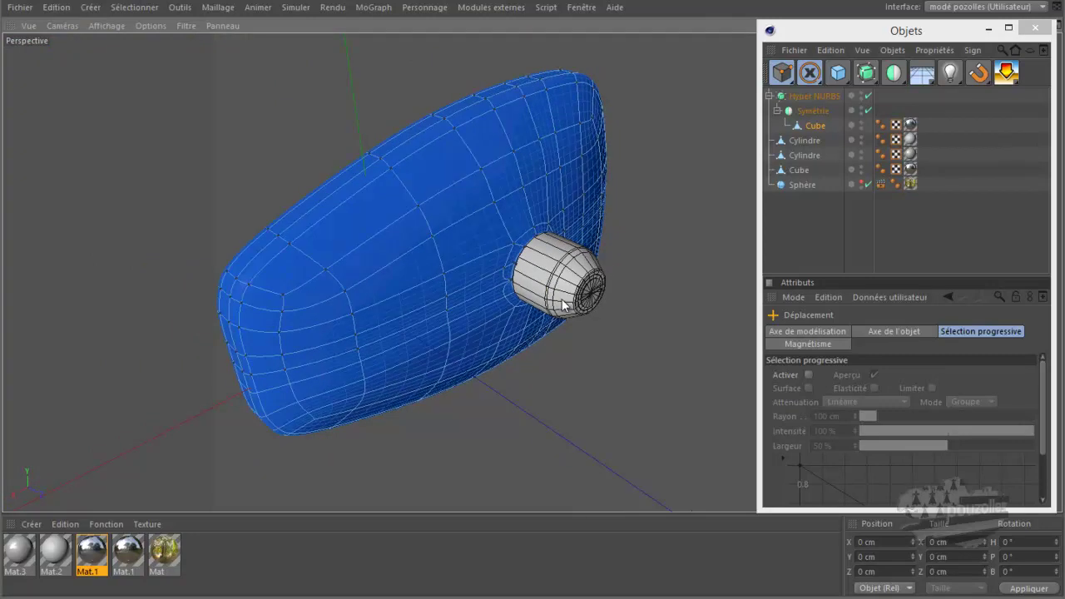
left_click_drag(563, 303, 562, 305, "alt")
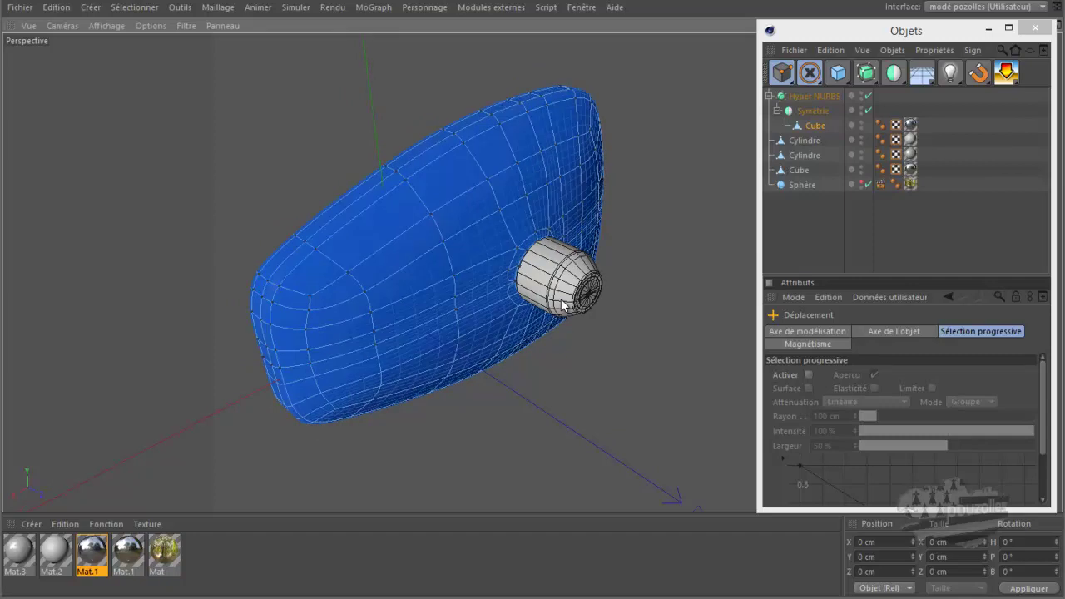
key("ctrl+r")
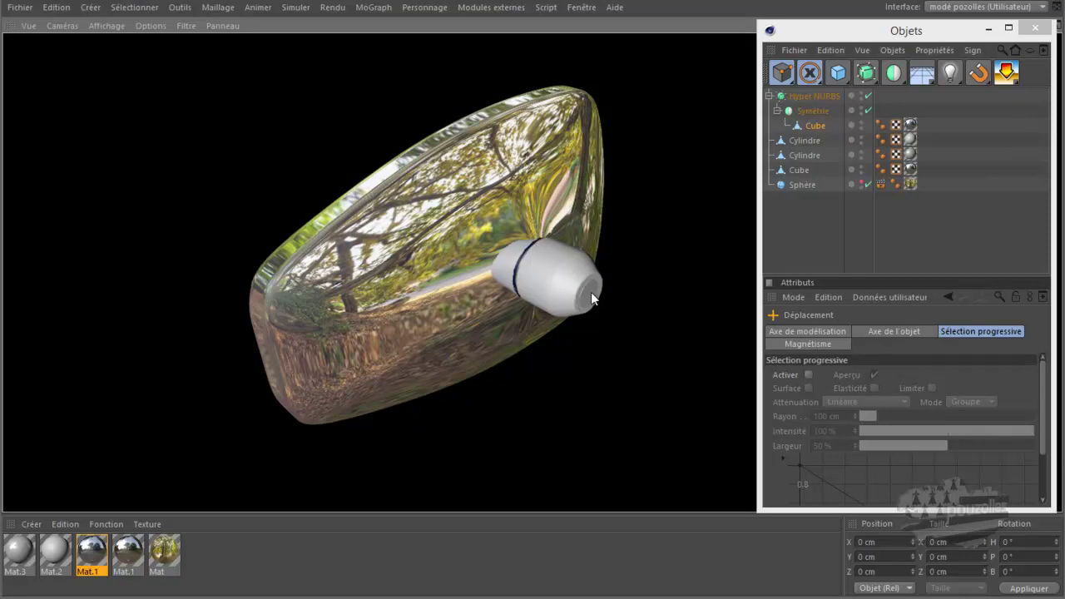
Clear the render and hide the first Cylindre in the viewport.
left_click_drag(961, 31, 955, 59)
left_click(535, 293)
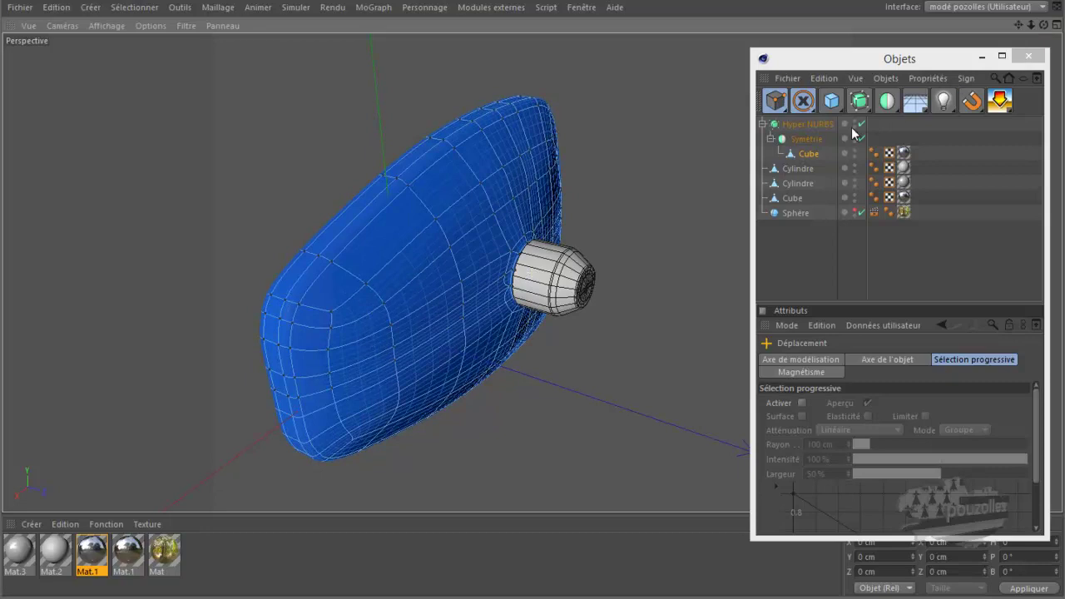
left_click(855, 165)
left_click(854, 166)
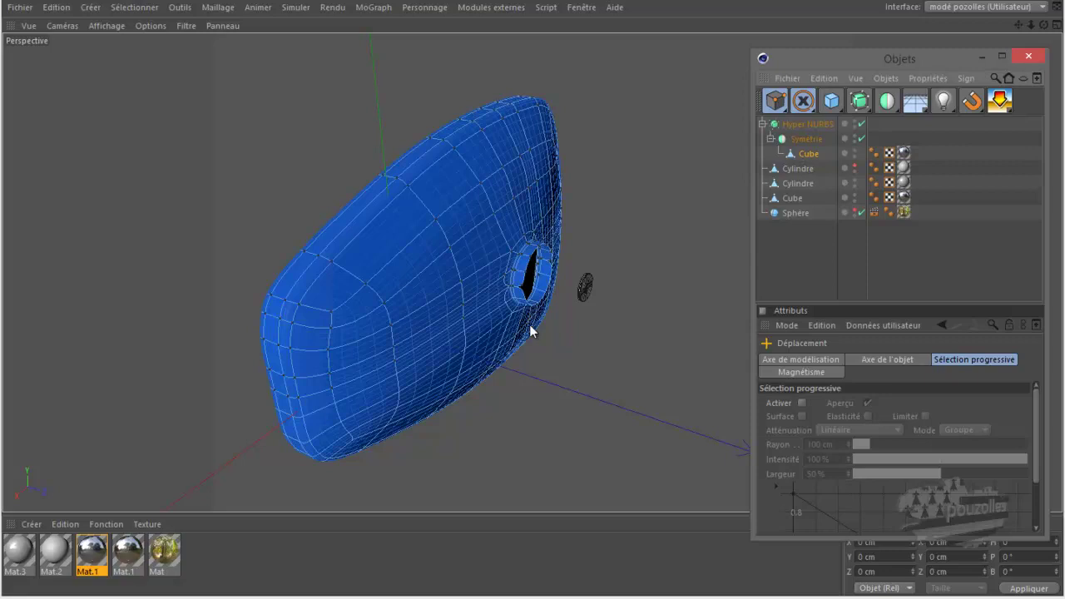
Render the housing without the cylinder, zoom in on the hole, and select Symétrie.
key("ctrl+r")
scroll(521, 293, "up", 3)
scroll(522, 293, "up", 3)
scroll(522, 295, "up", 2)
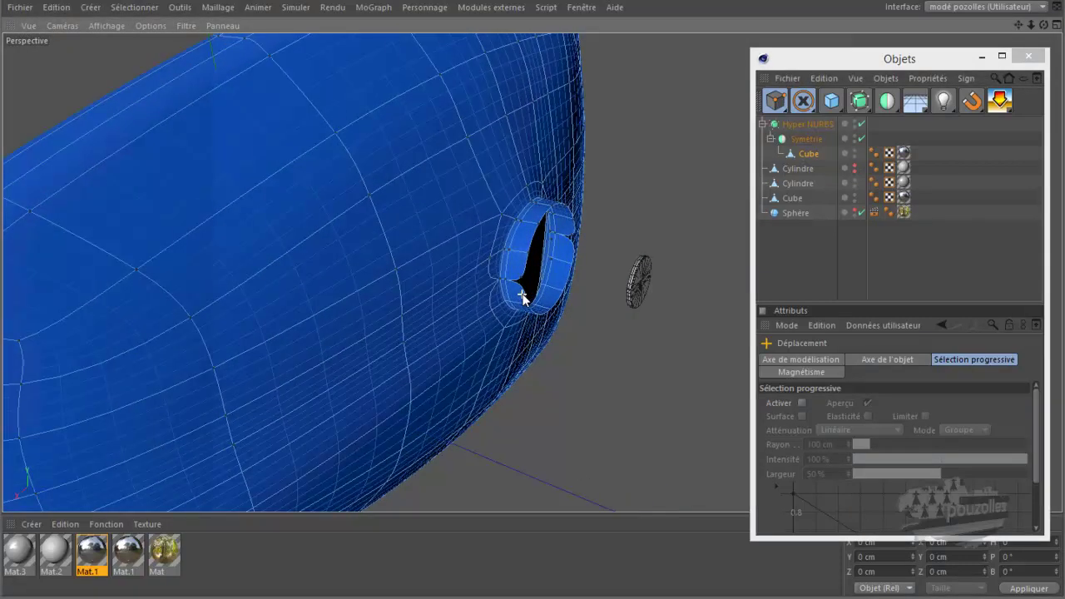
scroll(521, 295, "up", 2)
scroll(522, 295, "up", 1)
scroll(522, 295, "up", 1)
scroll(521, 295, "up", 1)
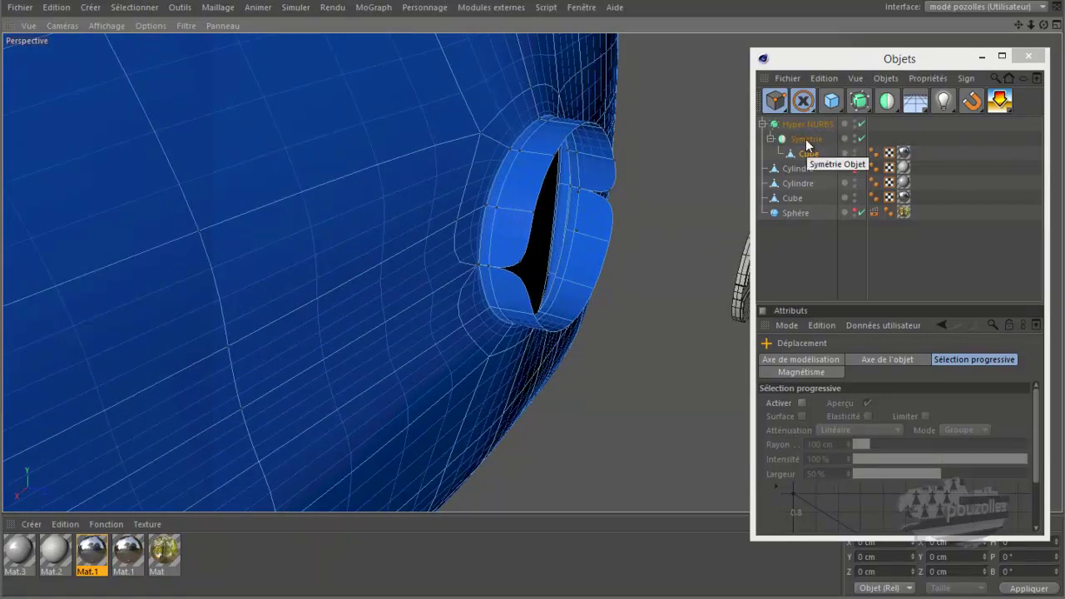
left_click(806, 141)
Maximise the back (Arrière) view and switch to Rectangle Selection.
middle_click(535, 304)
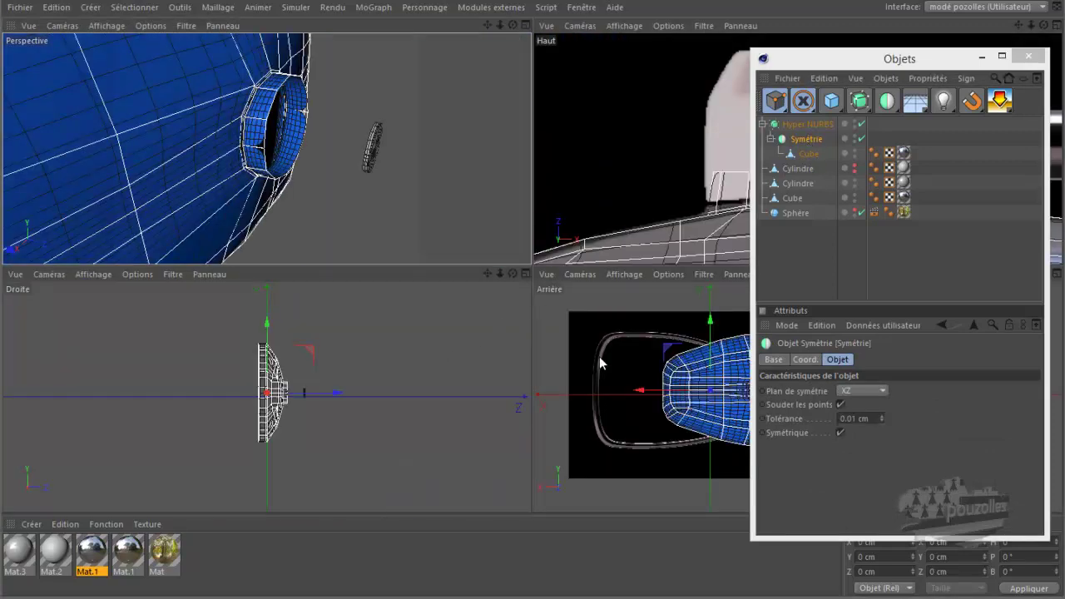
middle_click(549, 341)
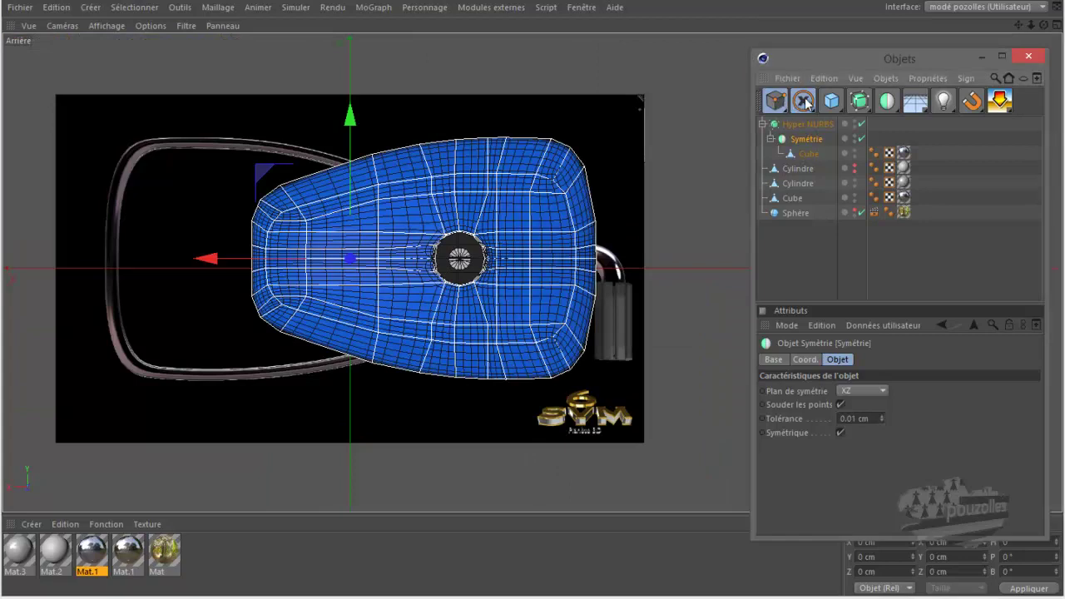
left_click_drag(805, 102, 850, 122)
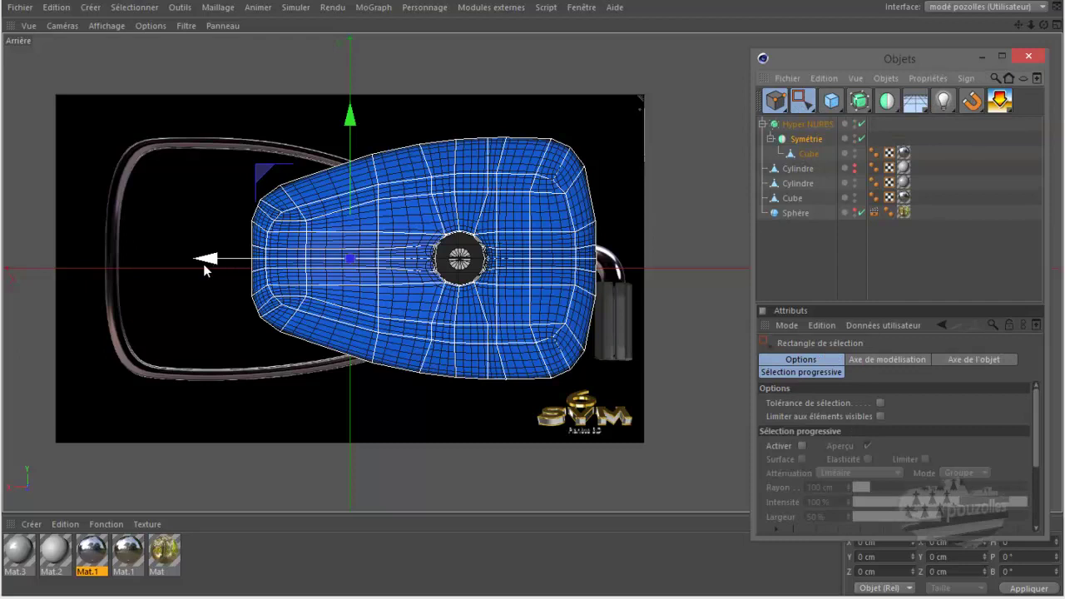
Select the Cube mesh and box-select the row of points along the housing's centre line.
scroll(424, 279, "up", 1)
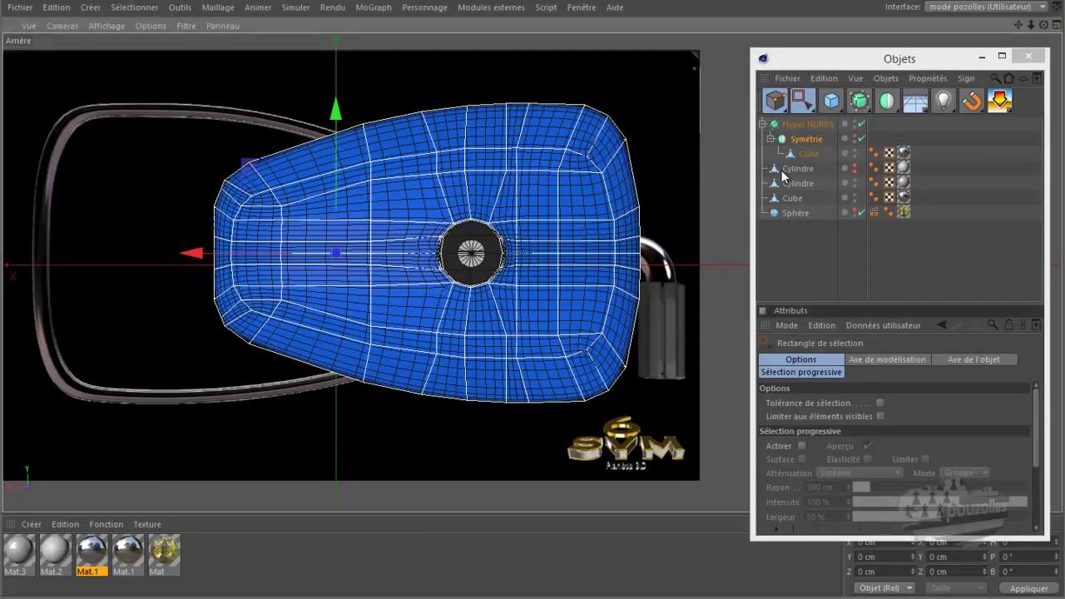
left_click(808, 154)
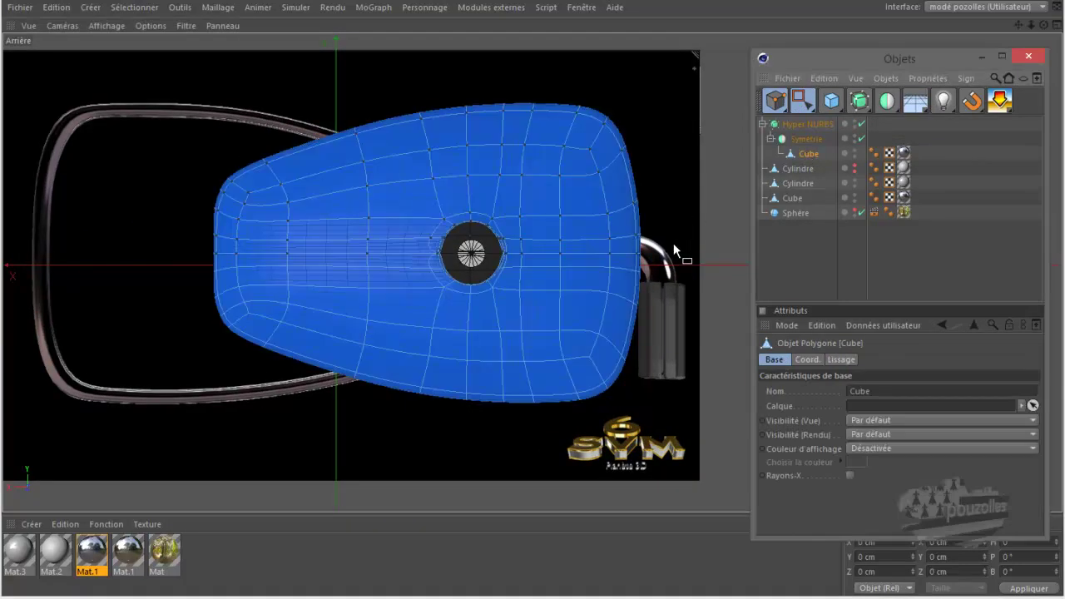
left_click_drag(668, 251, 201, 262)
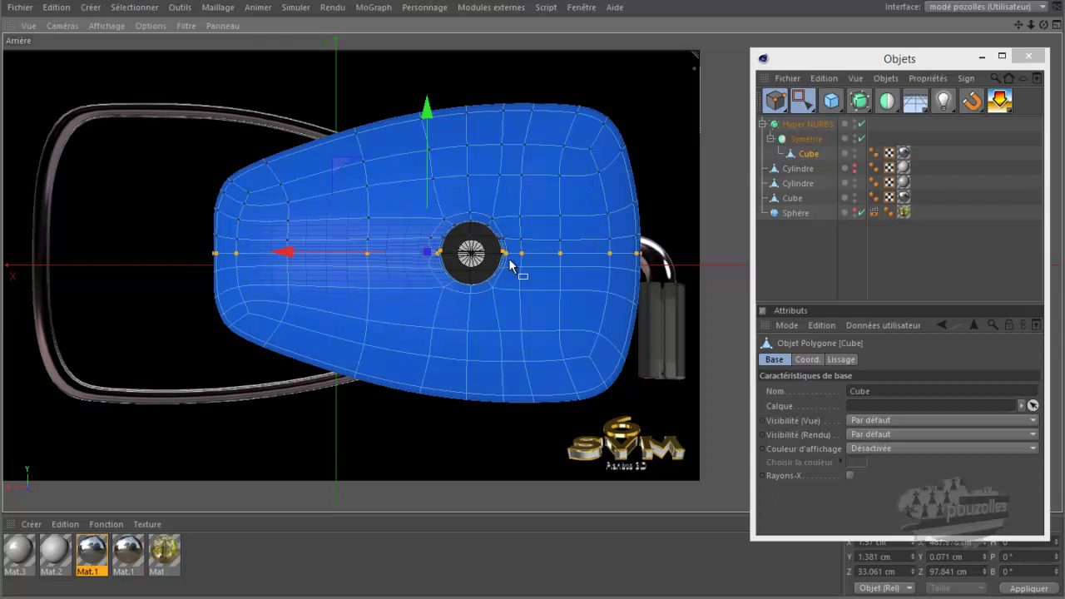
scroll(508, 263, "up", 2)
scroll(508, 263, "up", 2)
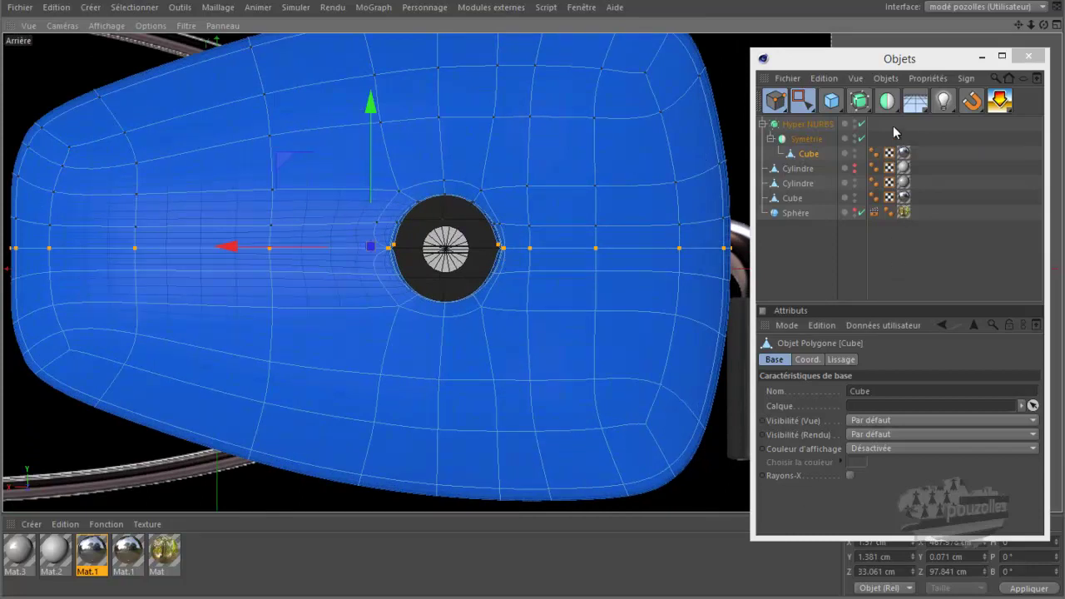
left_click_drag(899, 68, 902, 44)
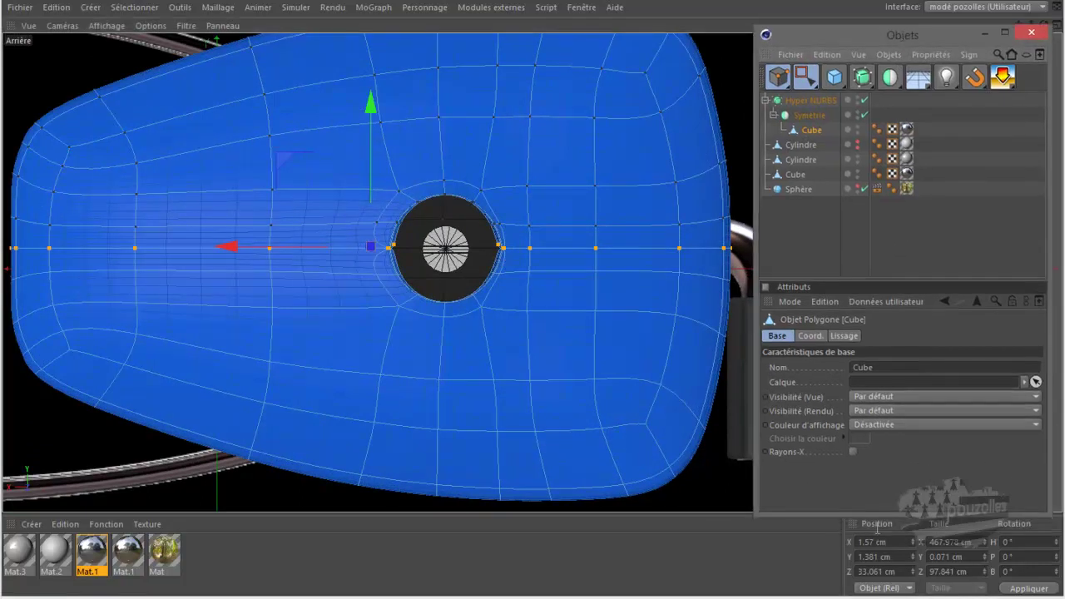
Keep object coordinates and set the selected points' Size Y to 0 to flatten them.
left_click(881, 588)
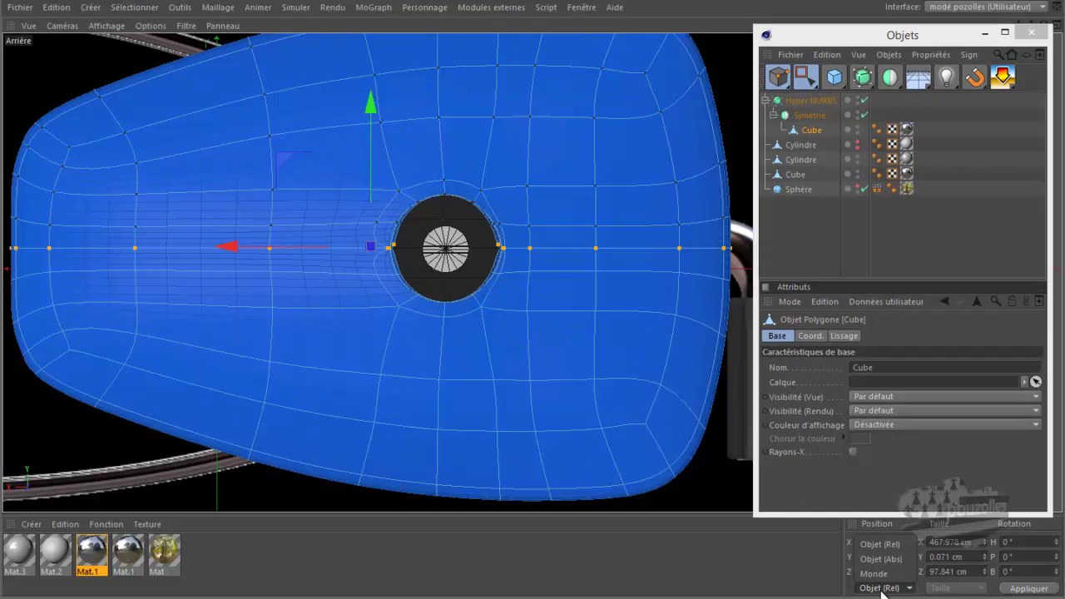
left_click(883, 592)
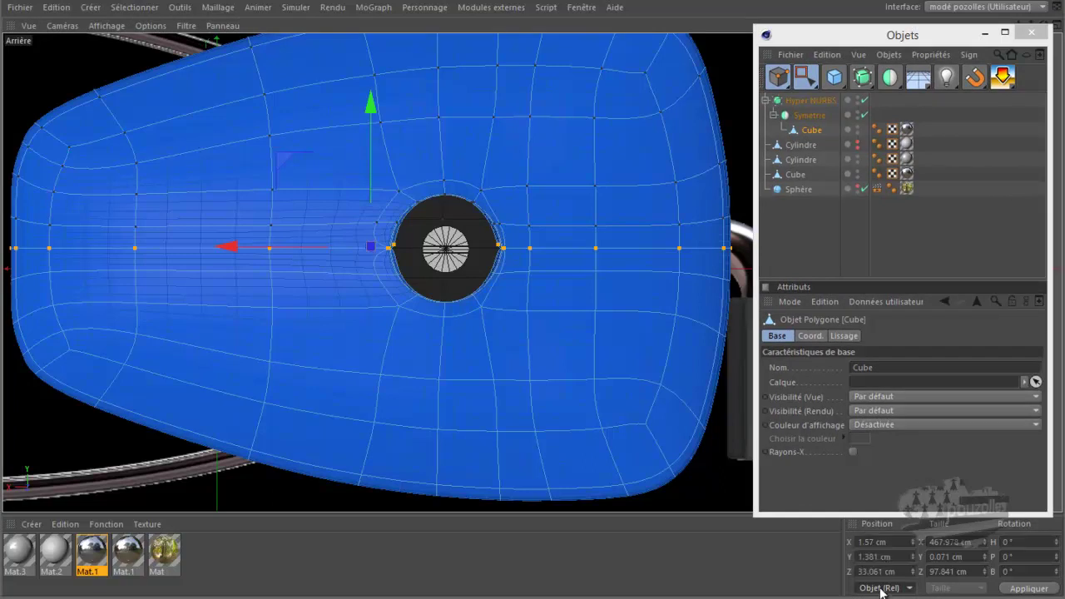
left_click(934, 556)
type("0")
key("Return")
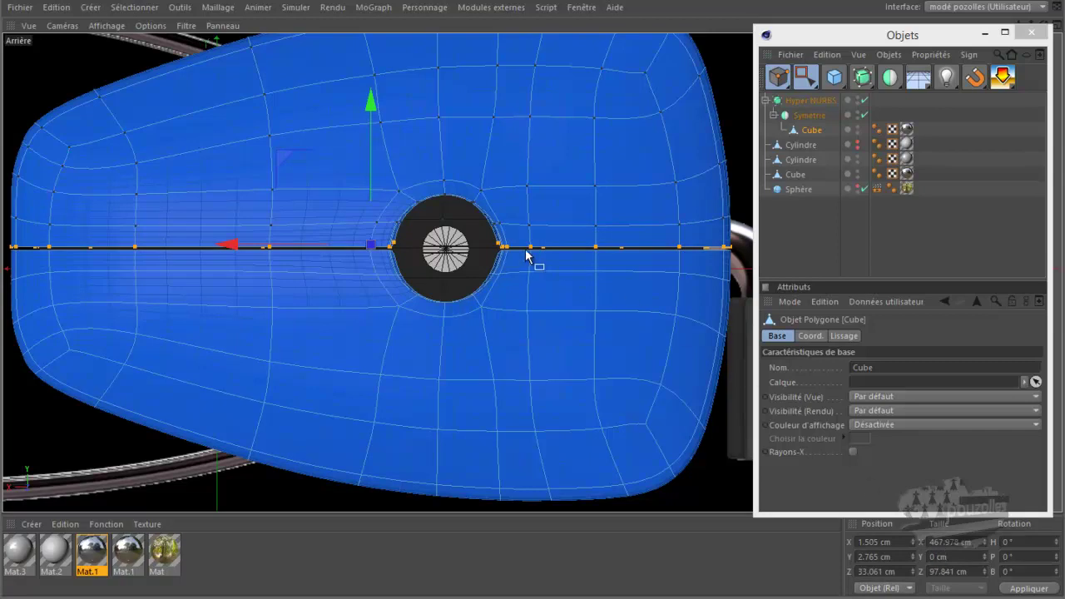
Set the centre-row points' Position Y to 0.
scroll(516, 248, "up", 2)
scroll(516, 248, "up", 2)
scroll(516, 248, "up", 1)
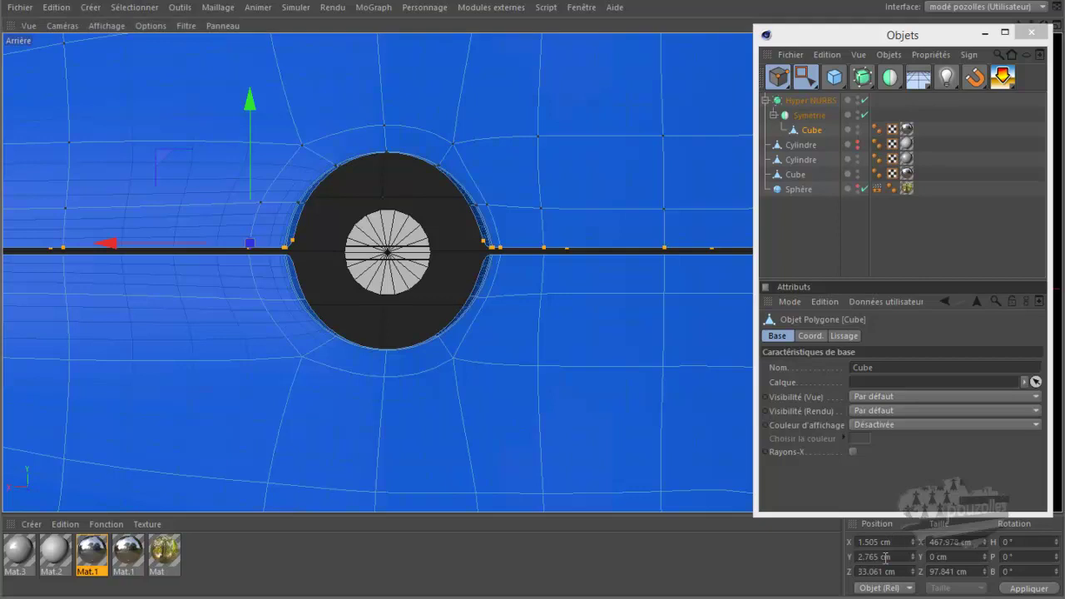
left_click(885, 557)
type("0")
key("Return")
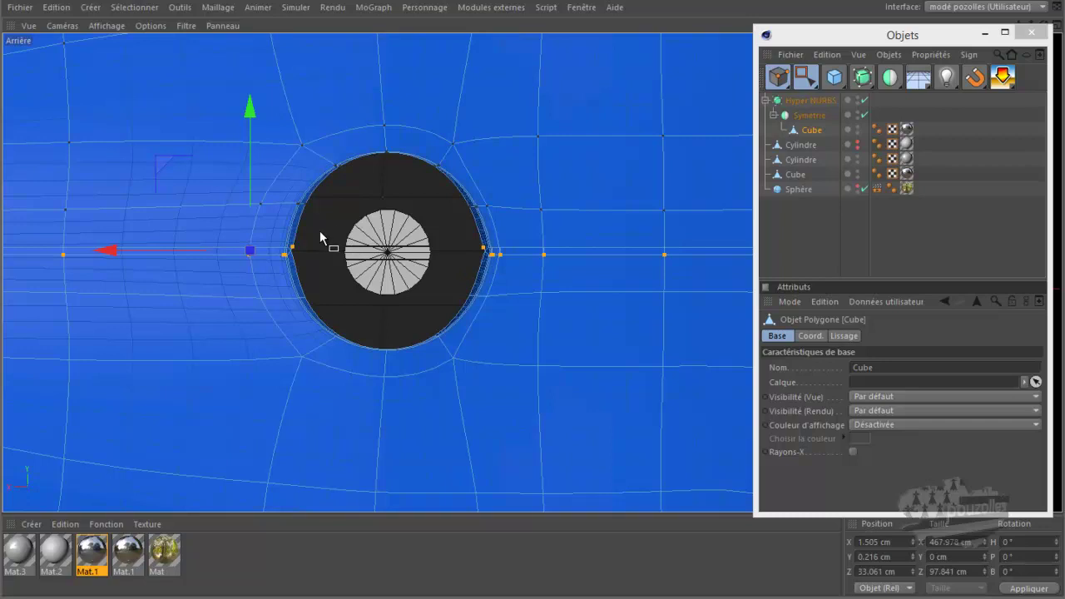
Select the points at the hole's left edge and set their Y position to 0.01 cm.
left_click_drag(317, 234, 286, 251)
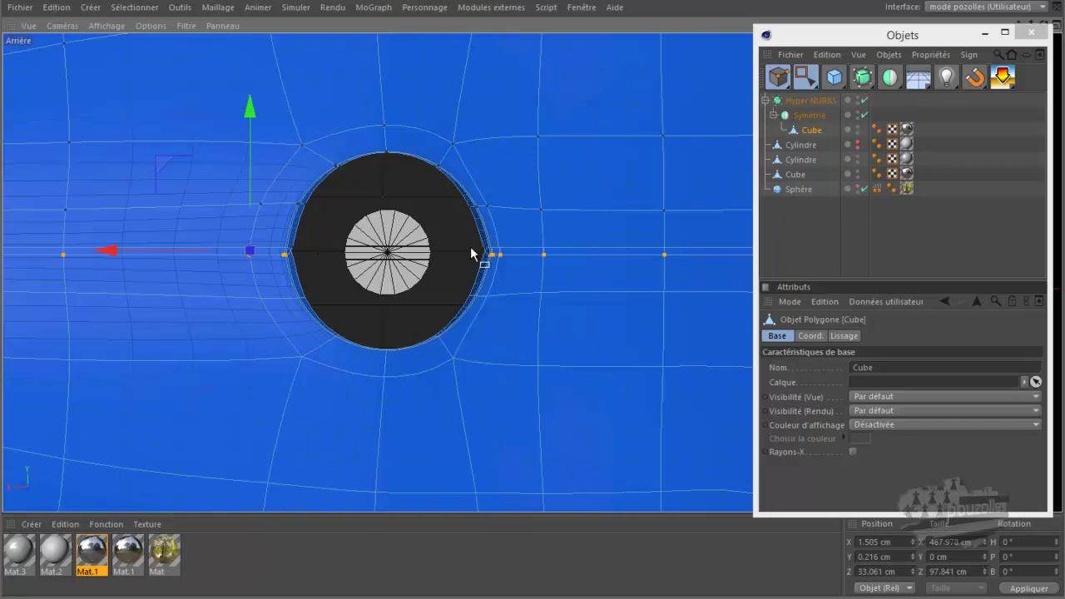
double_click(876, 556)
type("0.01")
key("Return")
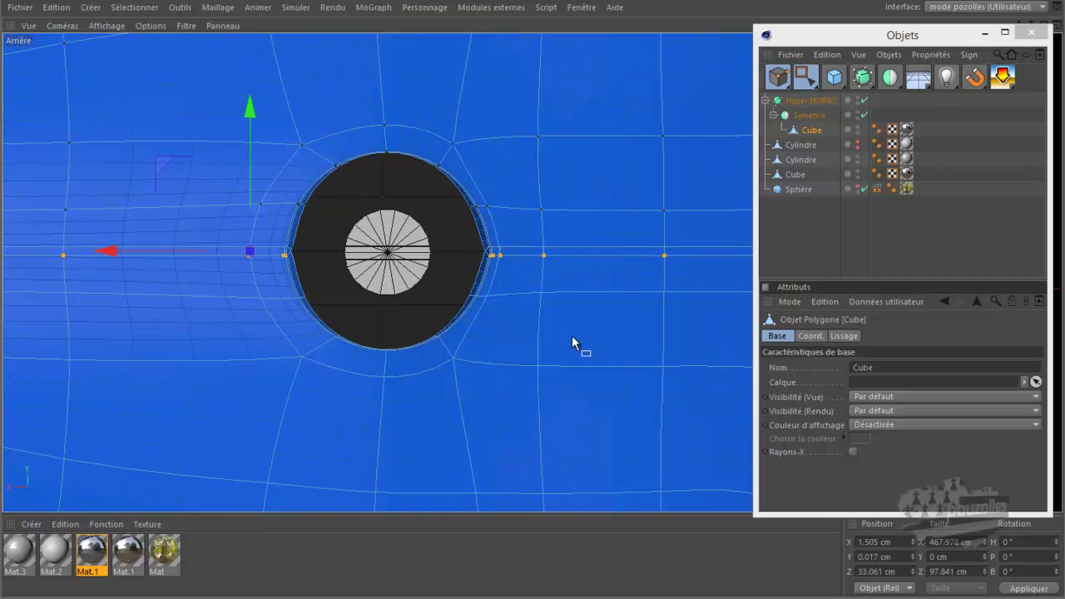
scroll(572, 339, "down", 2)
scroll(572, 339, "down", 2)
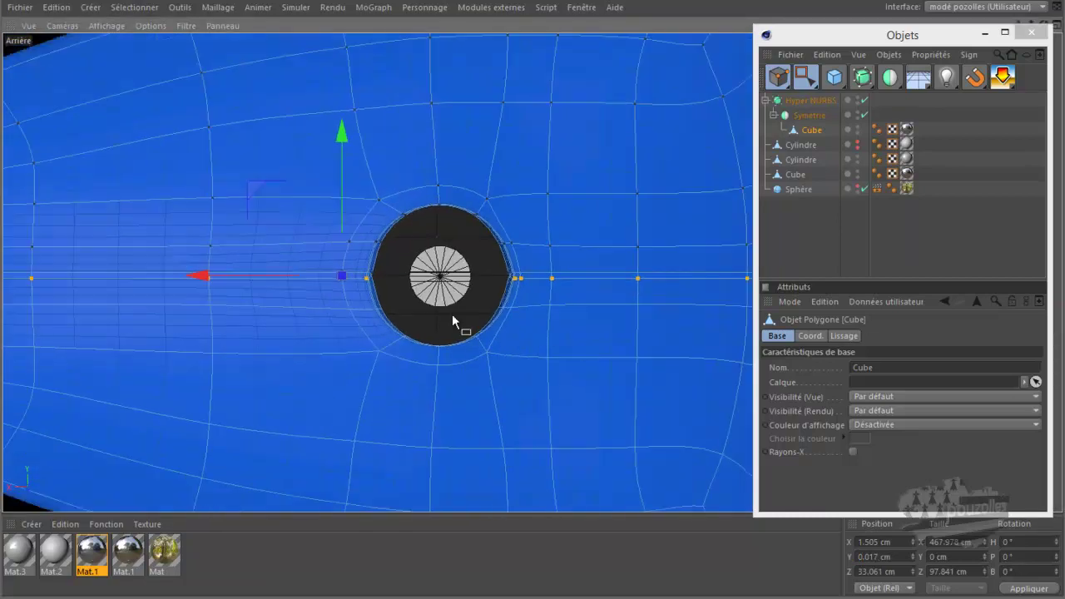
Maximise the Perspective view and orbit to face the housing's opening.
middle_click(414, 316)
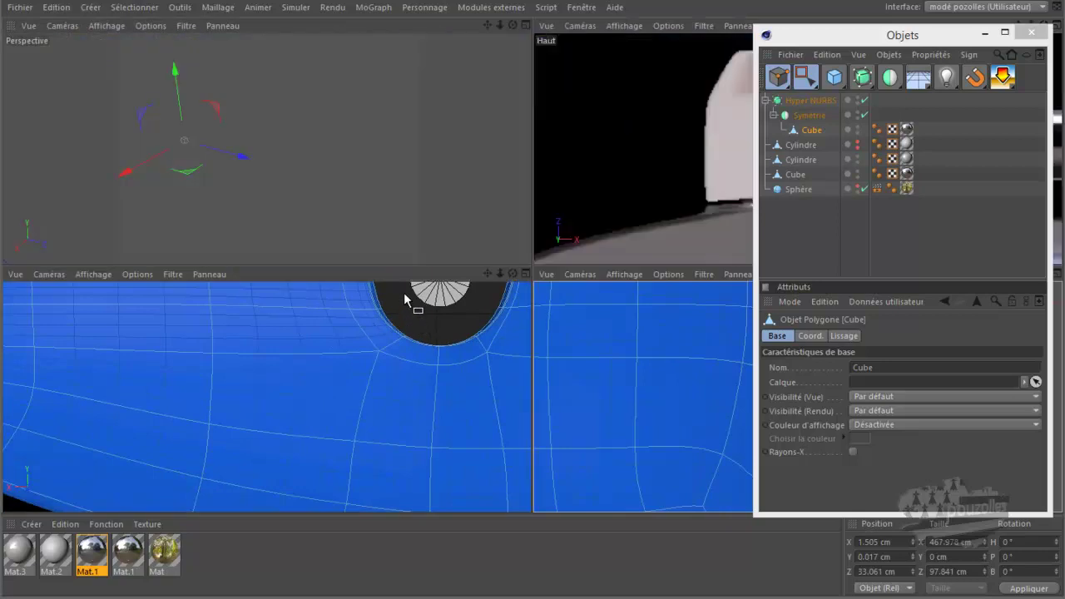
middle_click(399, 204)
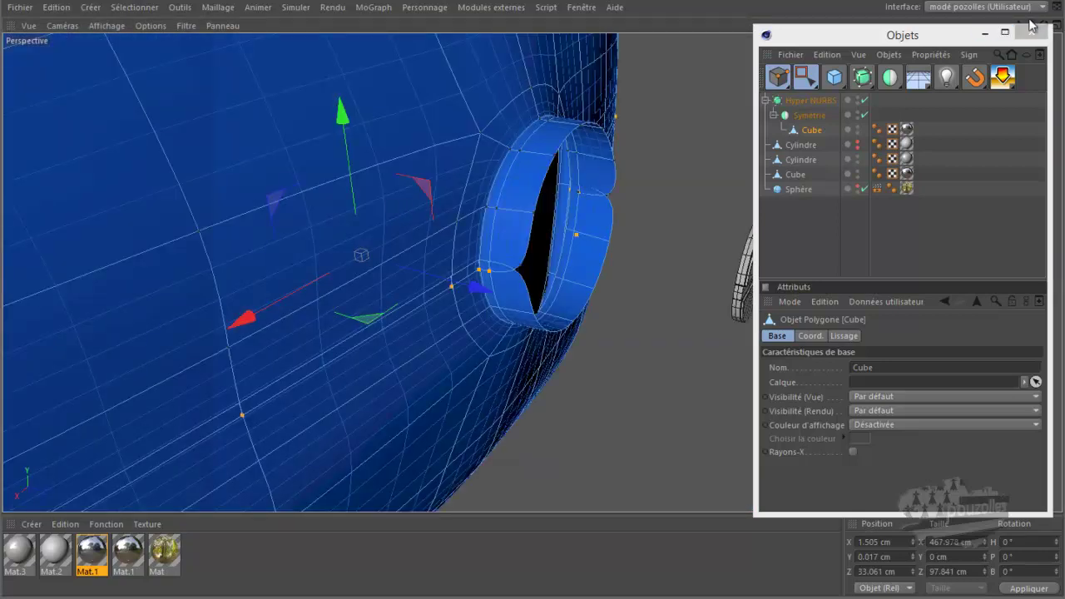
left_click_drag(962, 39, 958, 69)
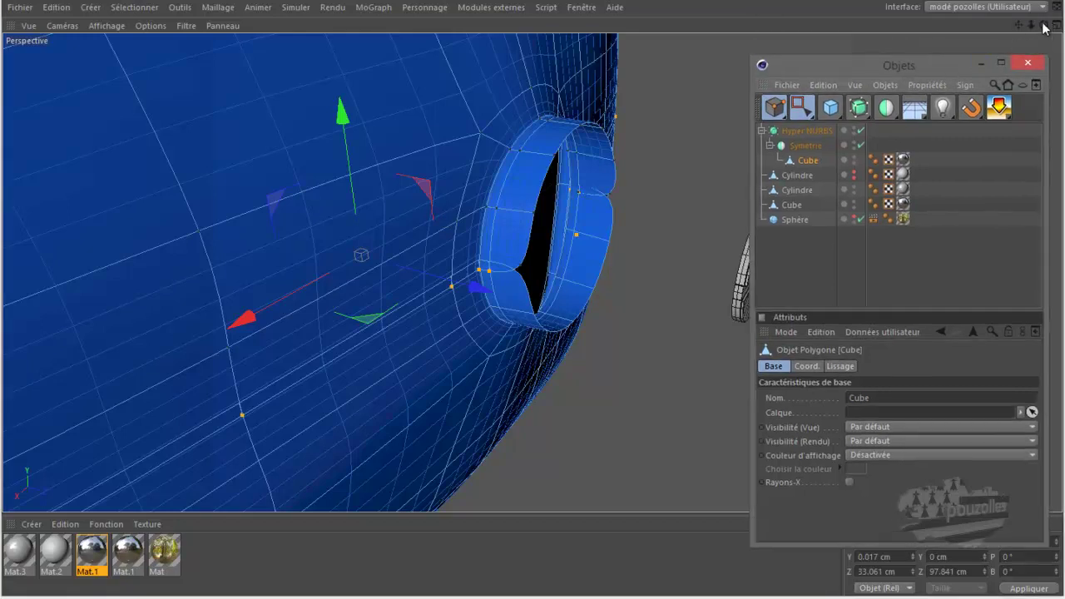
mouse_move(530, 290)
left_mouse_down("alt")
mouse_move(513, 294)
mouse_move(559, 288)
mouse_move(534, 280)
mouse_move(539, 292)
mouse_move(605, 208)
mouse_move(516, 252)
mouse_move(325, 295)
mouse_move(264, 295)
left_mouse_up("alt")
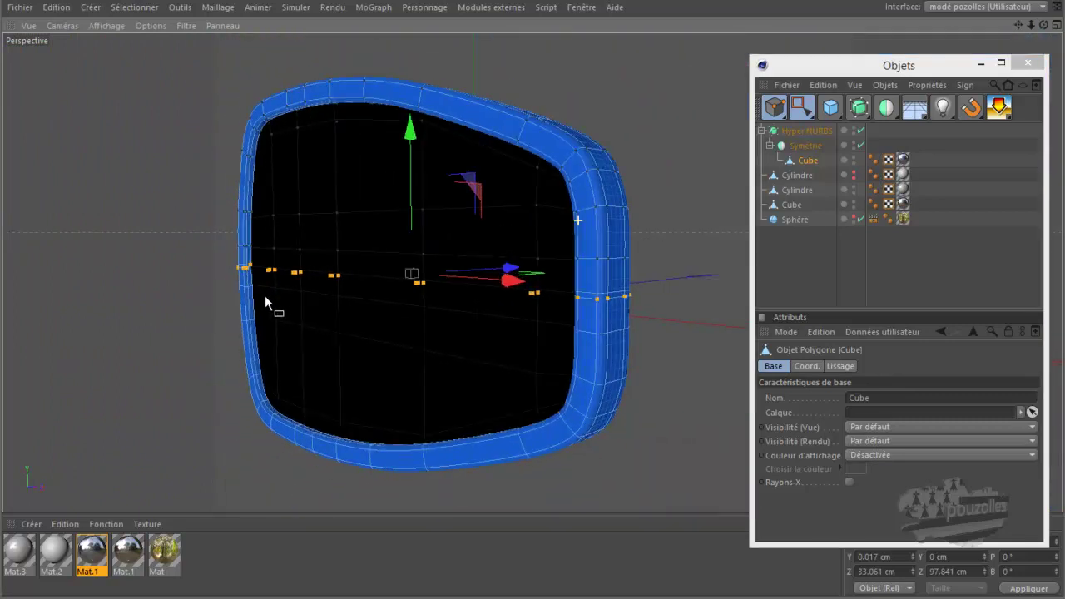
Run Optimiser from the viewport context menu to merge the Cube mesh's duplicate points.
right_click(123, 163)
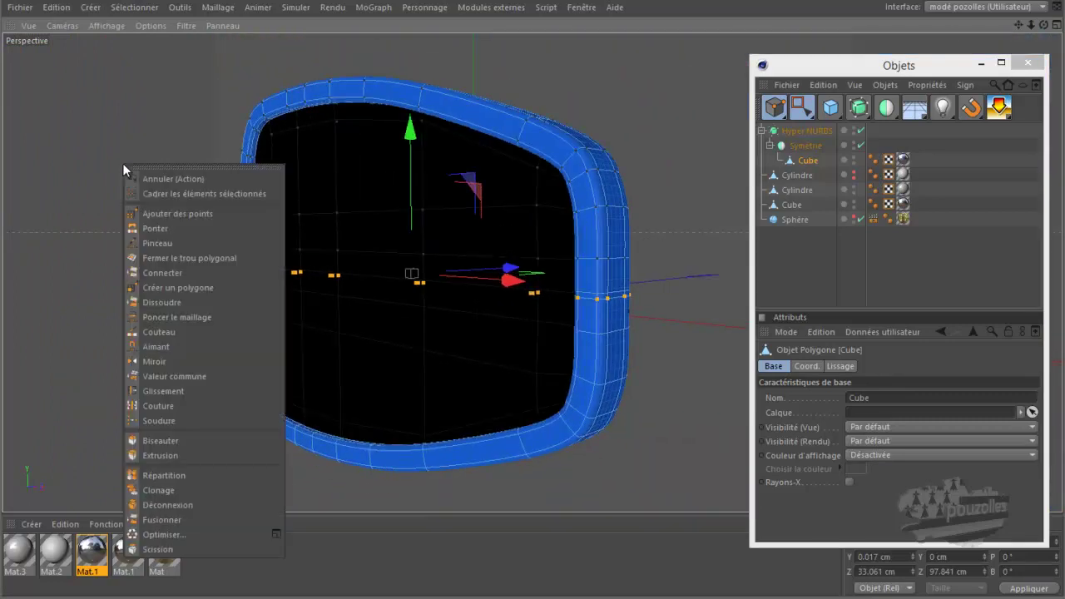
left_click(162, 534)
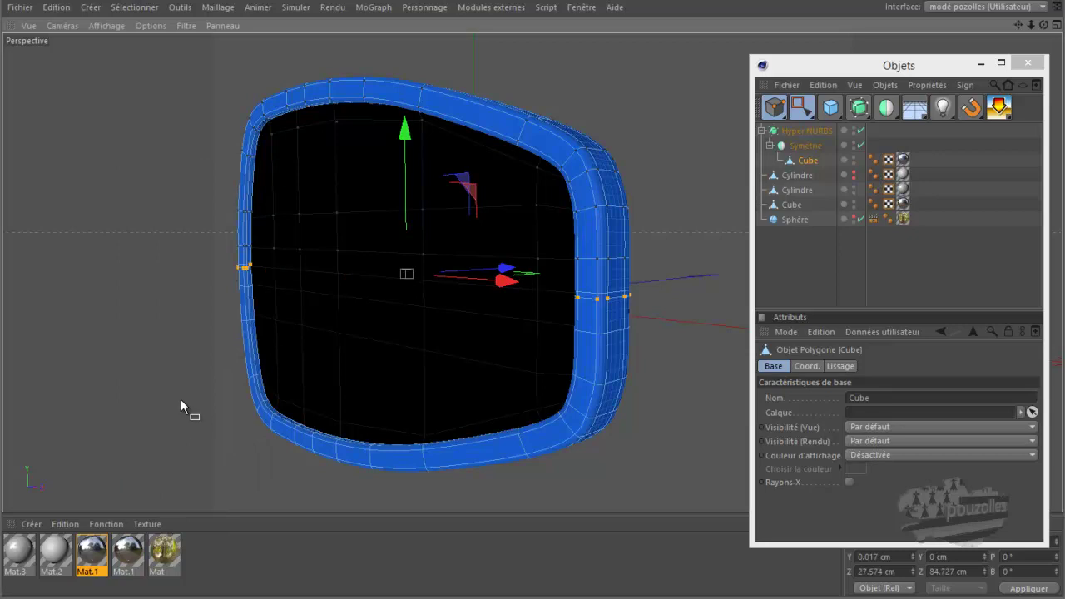
scroll(473, 267, "up", 1)
scroll(473, 266, "up", 1)
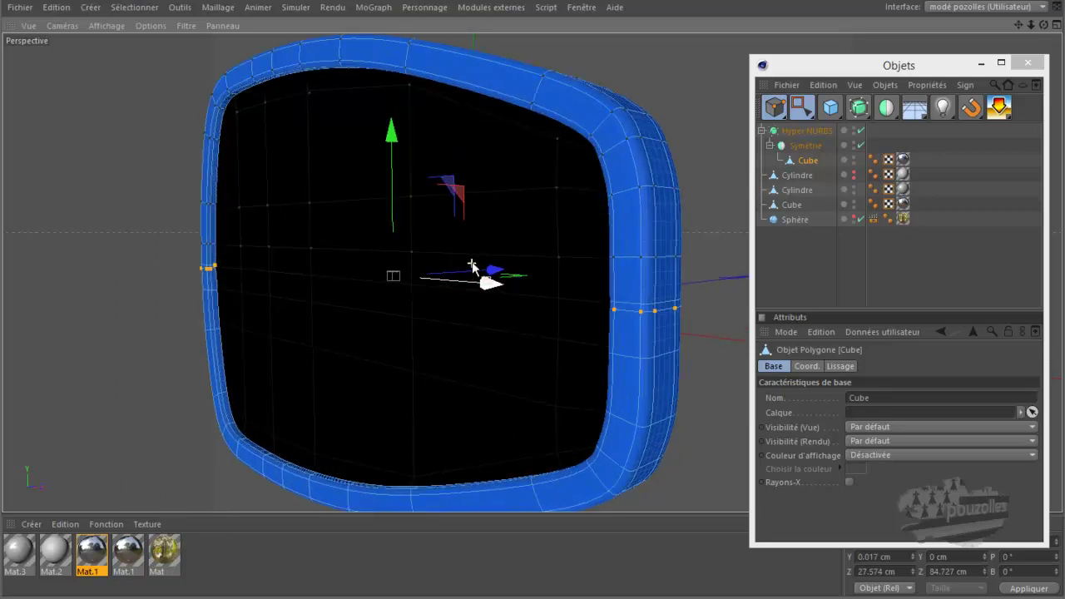
scroll(472, 266, "up", 1)
scroll(473, 266, "up", 1)
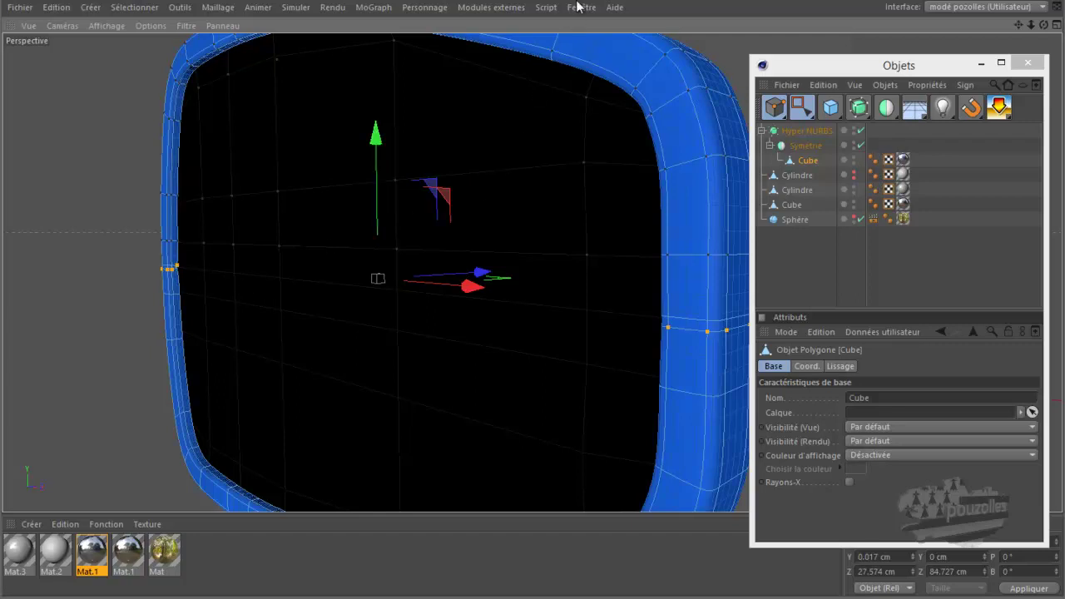
left_click(579, 7)
Switch to le retroviseur 01.c4d and frame the top (Haut) view on the mirror and knob.
left_click(616, 298)
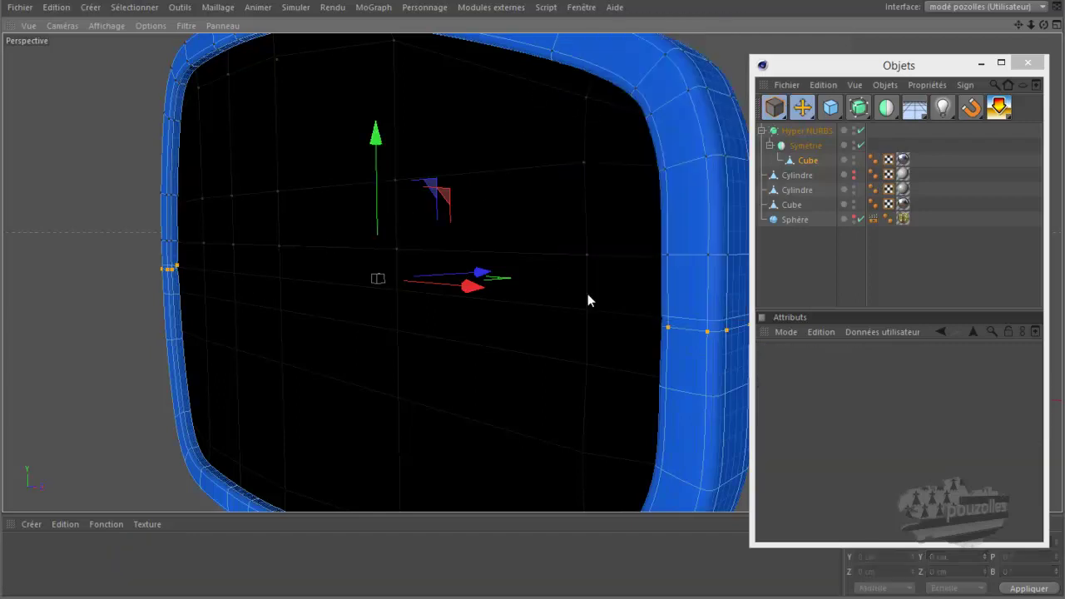
right_click_drag(552, 287, 562, 279, "alt")
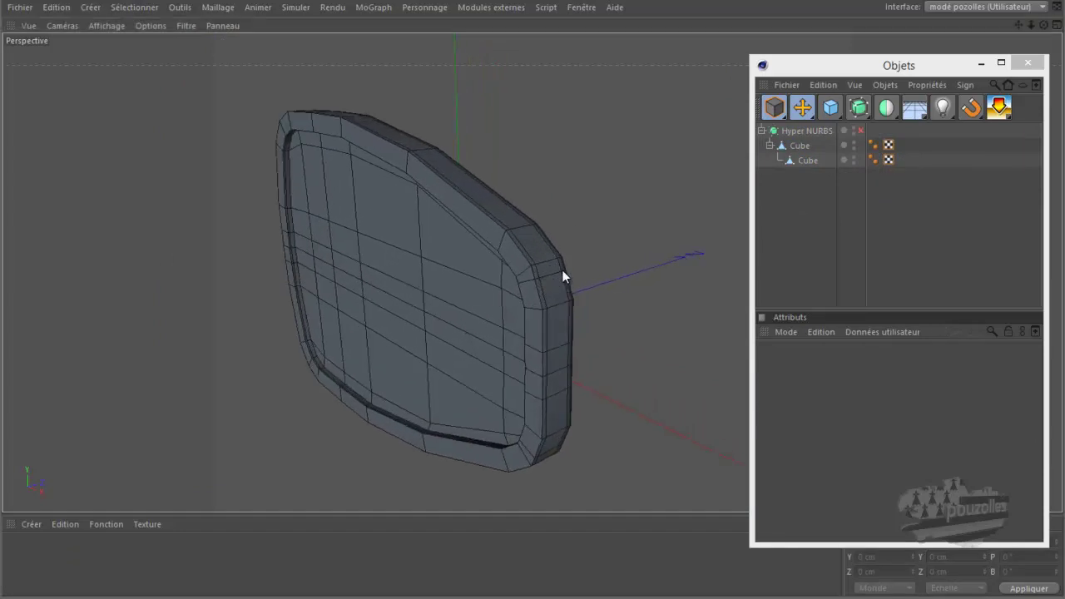
middle_click(562, 270)
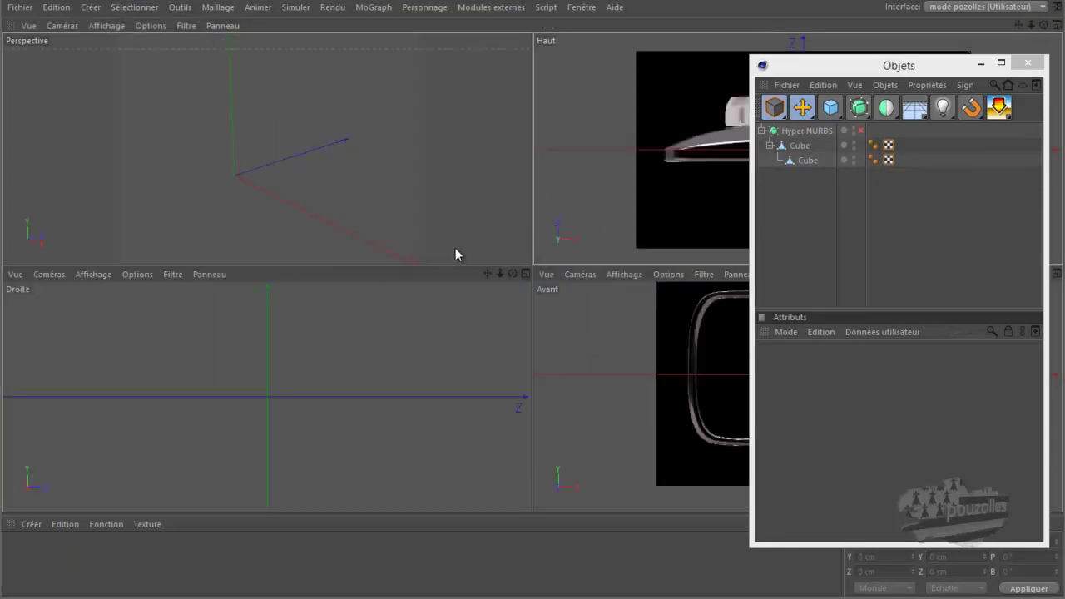
key("F2")
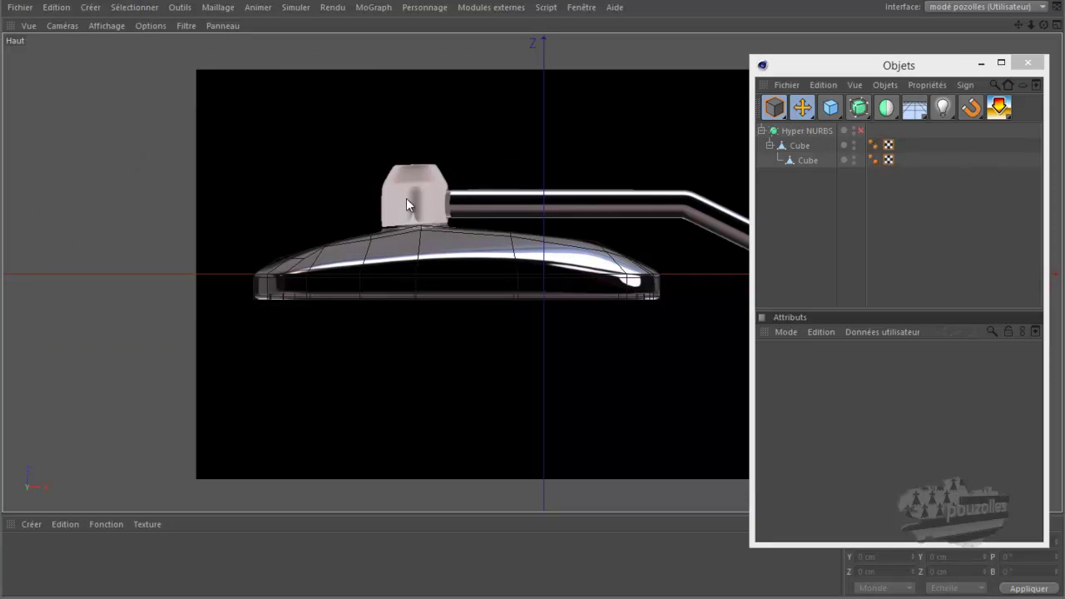
right_click_drag(406, 198, 409, 200, "alt")
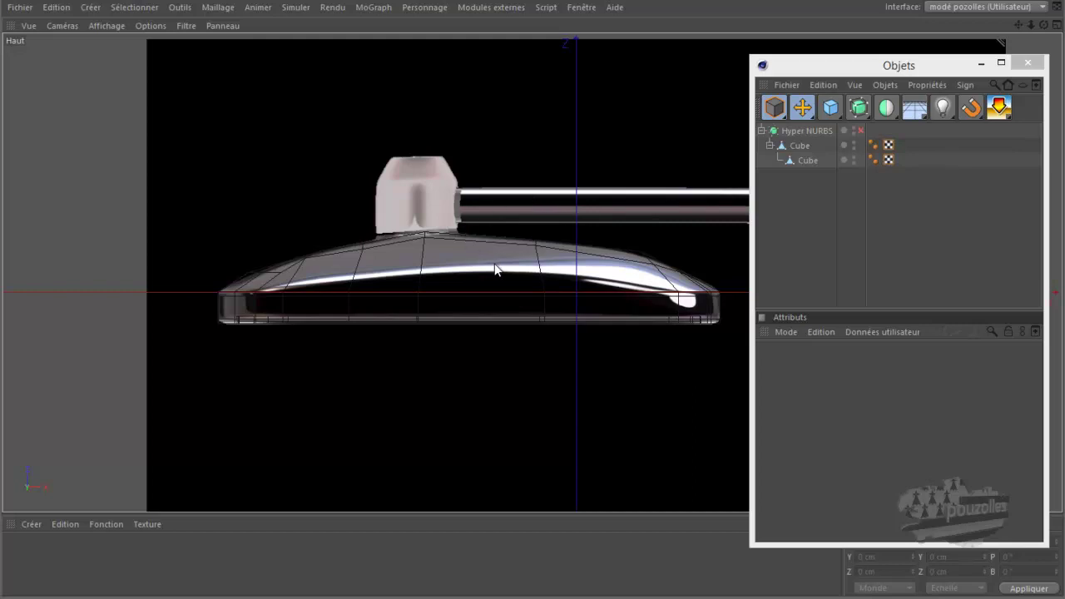
Select the parent Cube object and add a new Cylindre primitive to the scene.
left_click(807, 160)
left_click(800, 146)
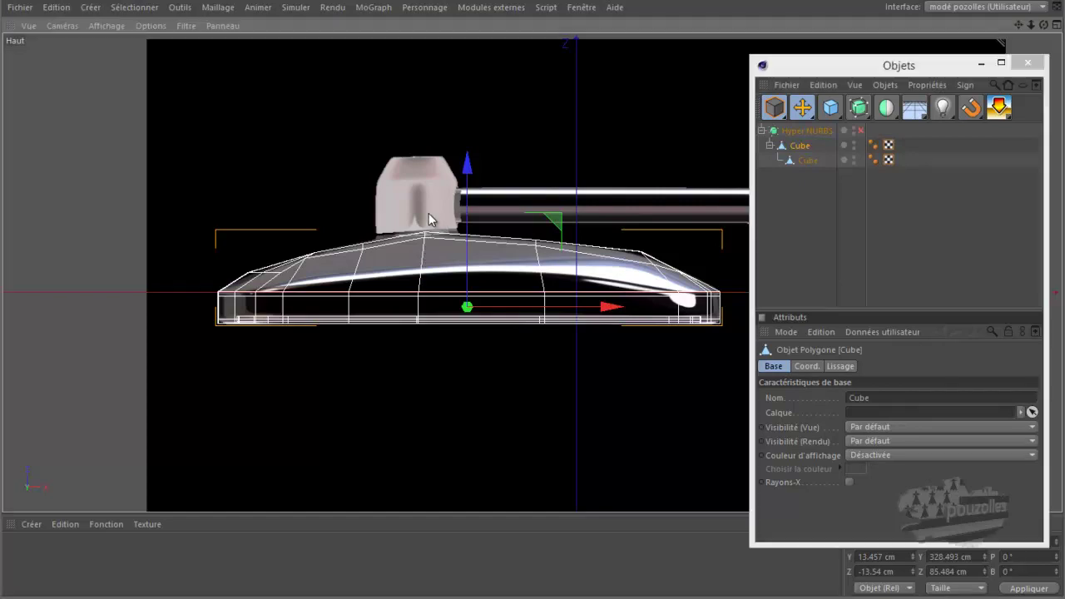
scroll(429, 218, "up", 2)
scroll(429, 218, "up", 1)
scroll(428, 218, "up", 1)
scroll(429, 219, "up", 1)
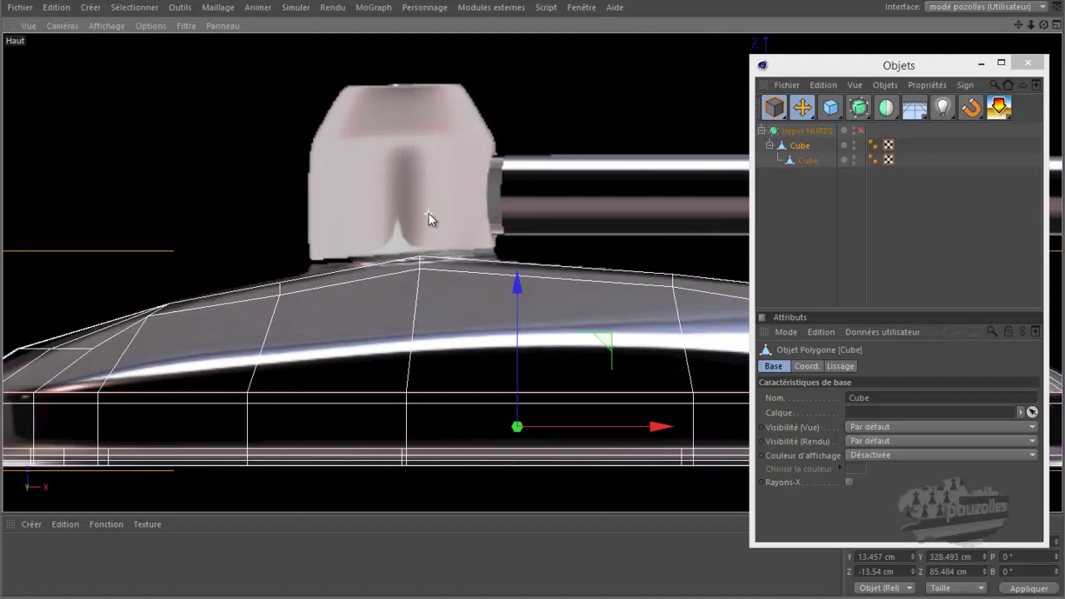
scroll(428, 218, "up", 2)
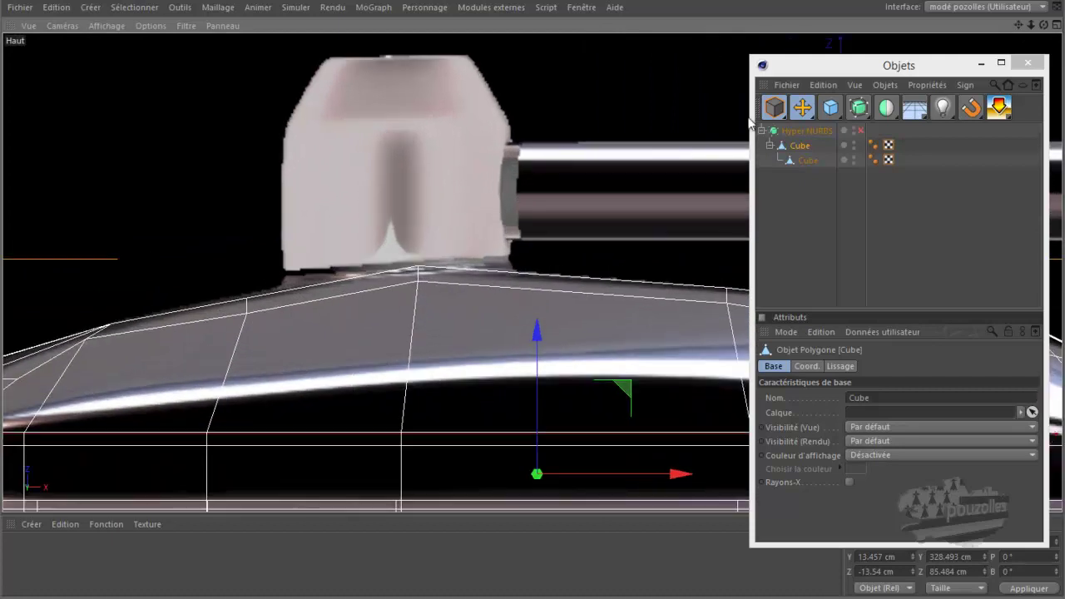
left_click_drag(824, 115, 471, 131)
Orient the new cylinder along +Z and move it onto the knob in the top view.
scroll(449, 215, "down", 1)
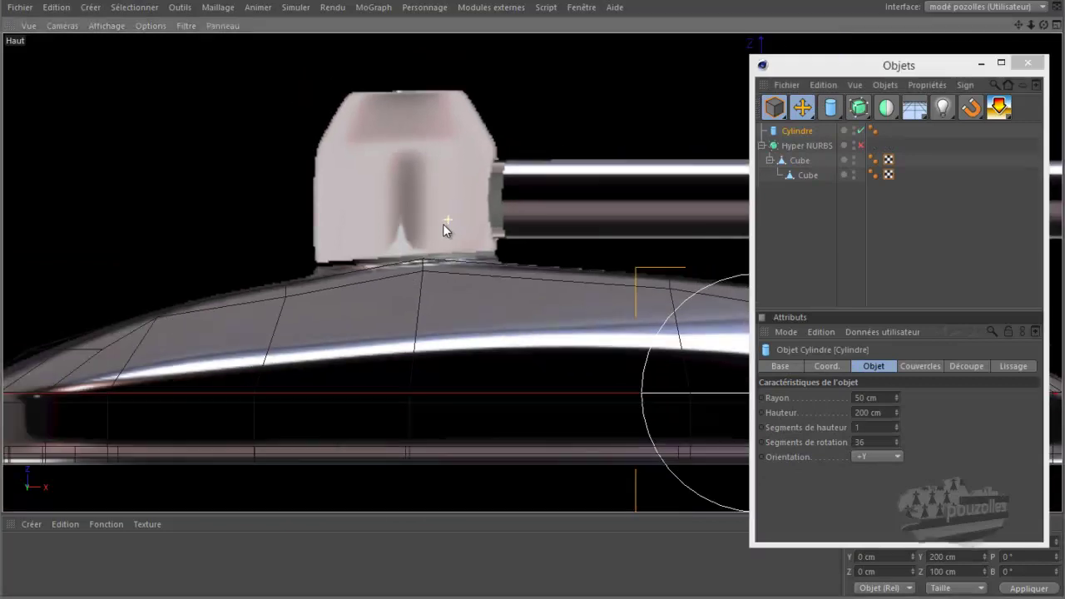
scroll(443, 224, "down", 1)
left_click(864, 456)
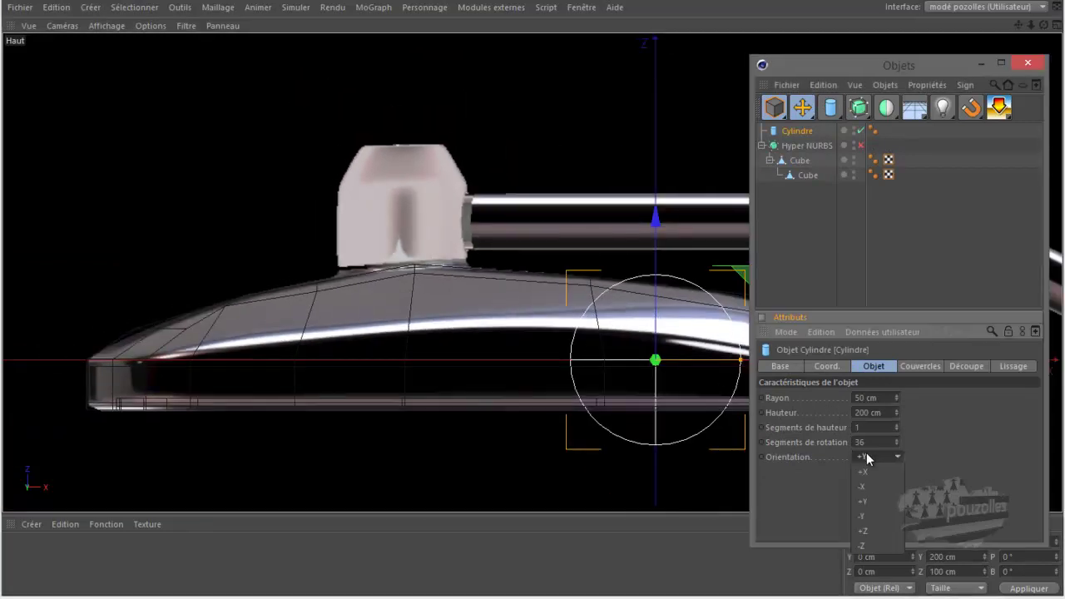
left_click(869, 502)
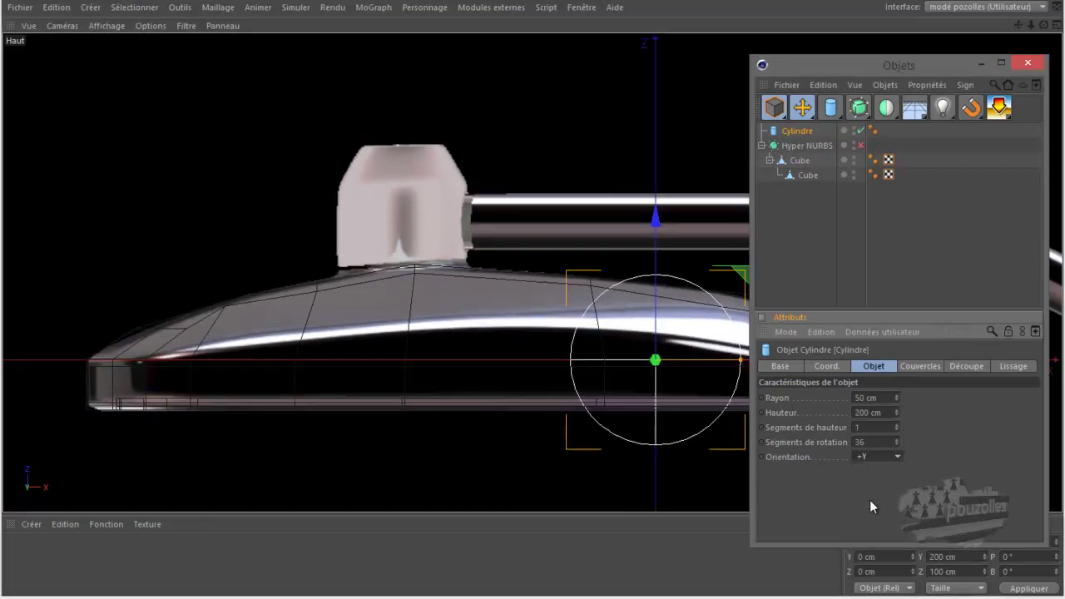
left_click(877, 453)
left_click(874, 469)
left_click(873, 456)
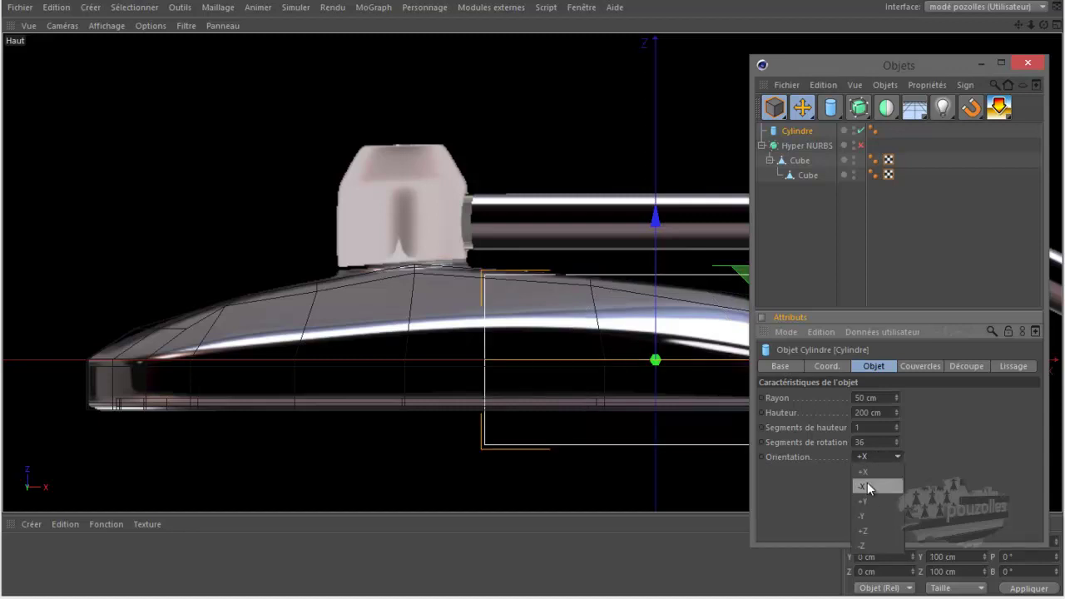
left_click(870, 532)
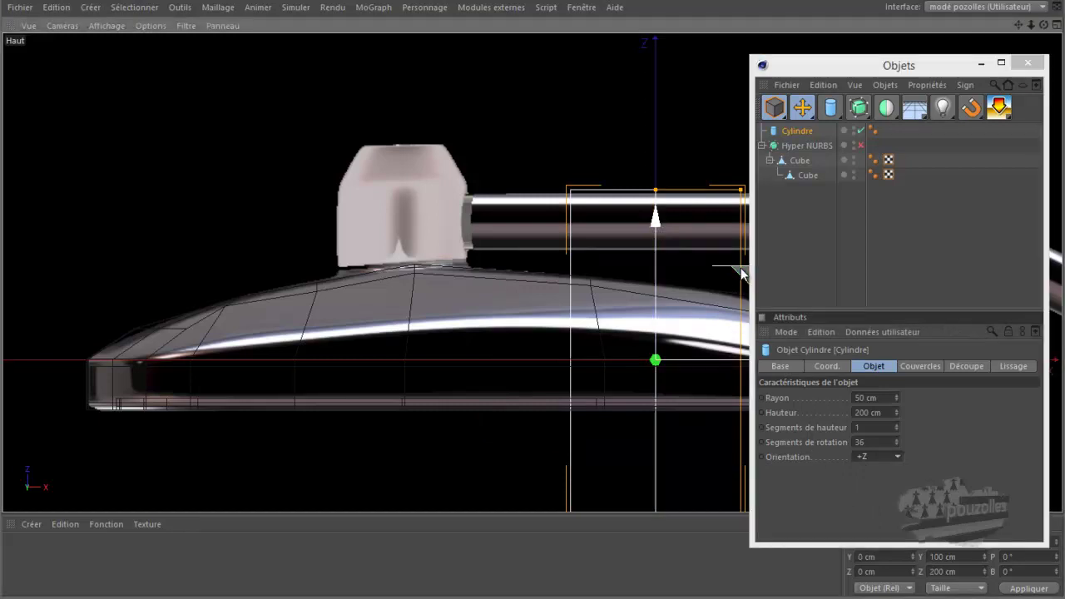
mouse_move(615, 235)
left_mouse_down()
mouse_move(538, 209)
mouse_move(488, 164)
left_mouse_up()
Lower the cylinder's radius step by step toward 37 cm.
left_click(897, 401)
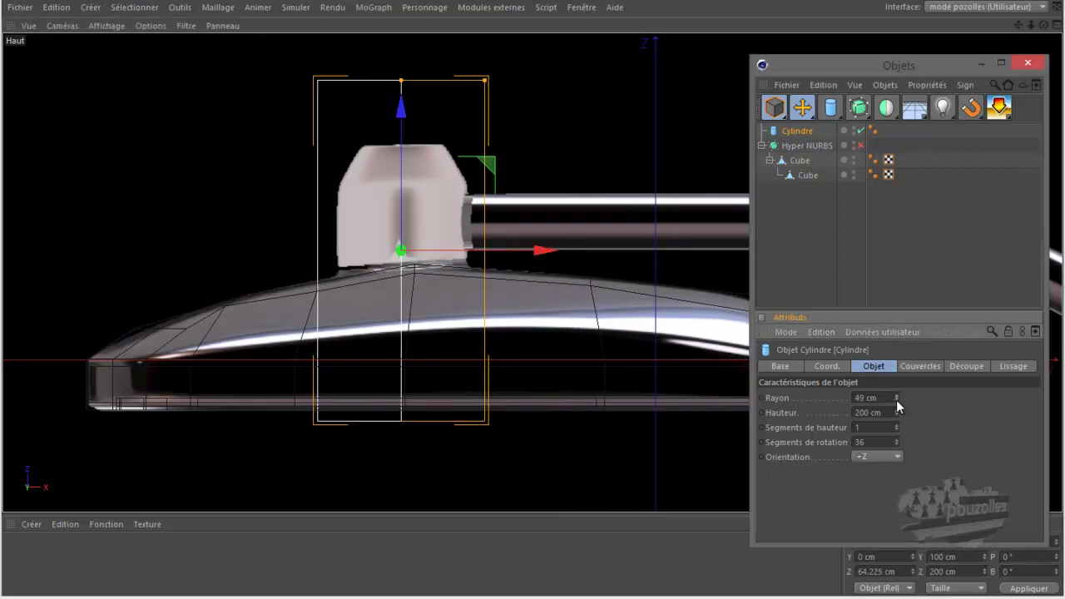
left_click(897, 401)
left_click(897, 401)
left_click(898, 401)
left_click(897, 401)
left_click(897, 401)
left_click(897, 401)
left_click(897, 401)
left_click(897, 402)
left_click(897, 401)
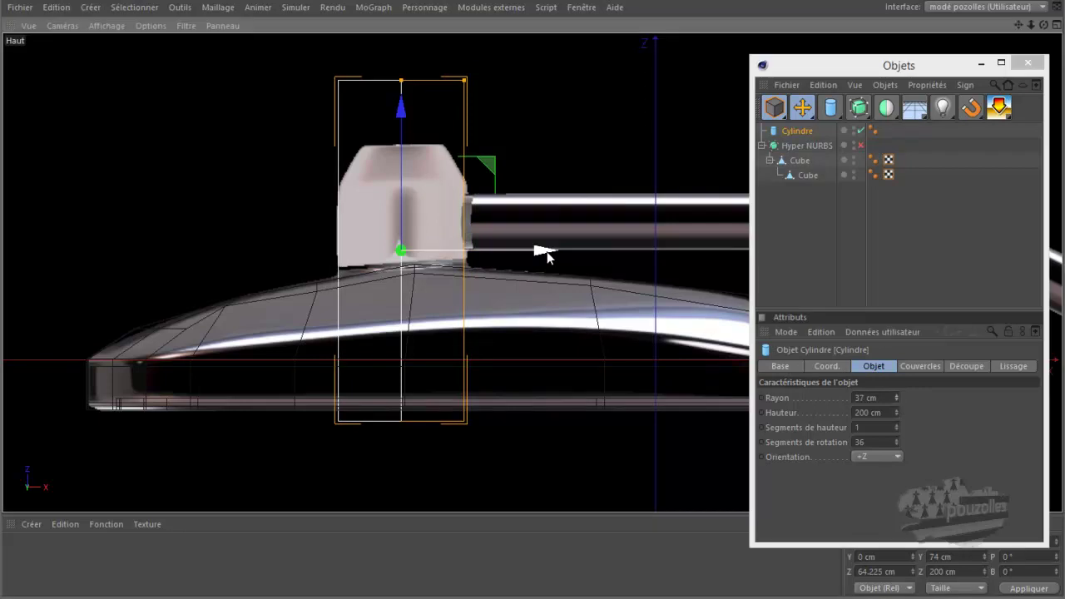
Shorten the cylinder to 70.796 cm and seat it on the knob at Z 71.603 cm.
left_click_drag(546, 256, 551, 255)
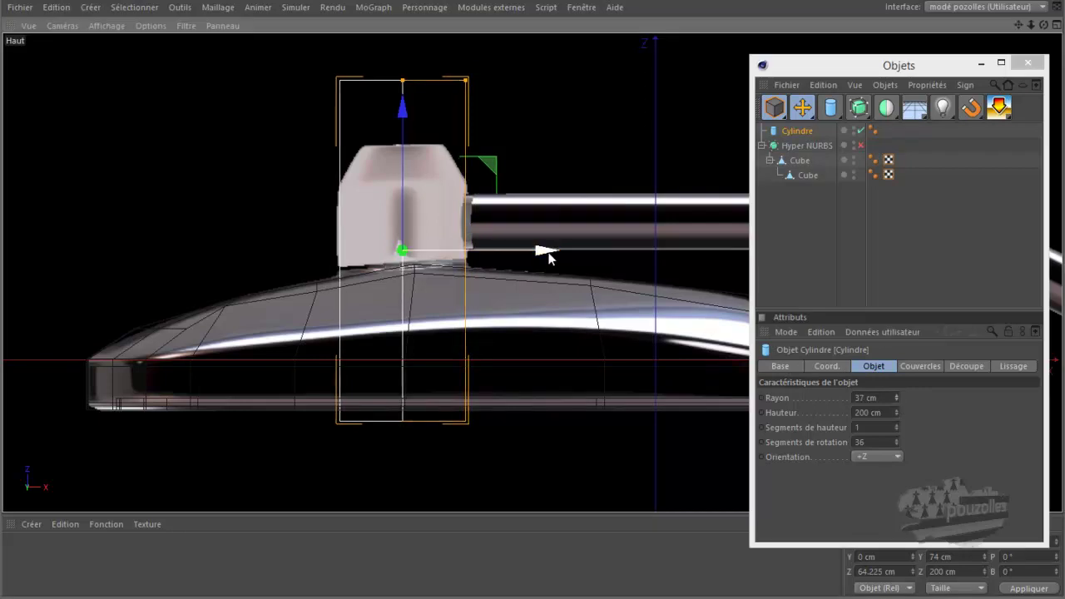
left_click_drag(402, 81, 411, 183)
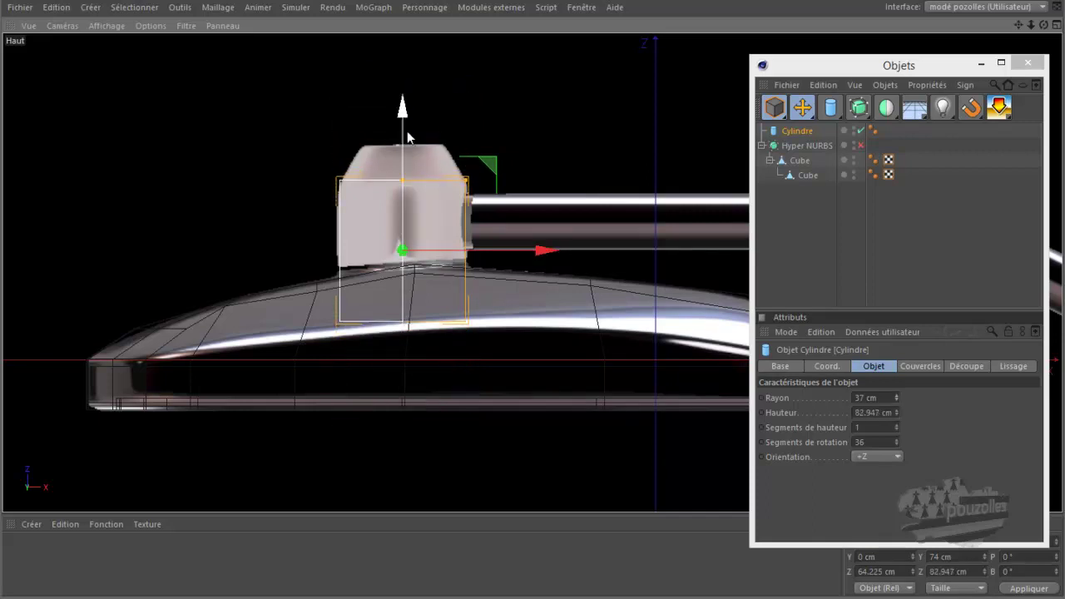
left_click_drag(412, 117, 410, 68)
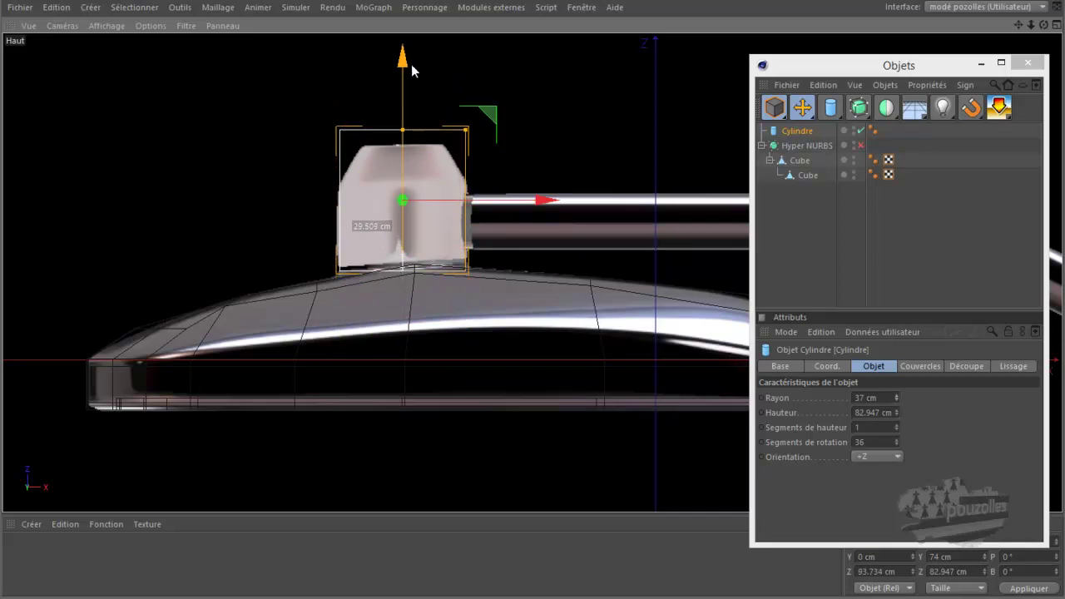
left_click_drag(403, 133, 404, 145)
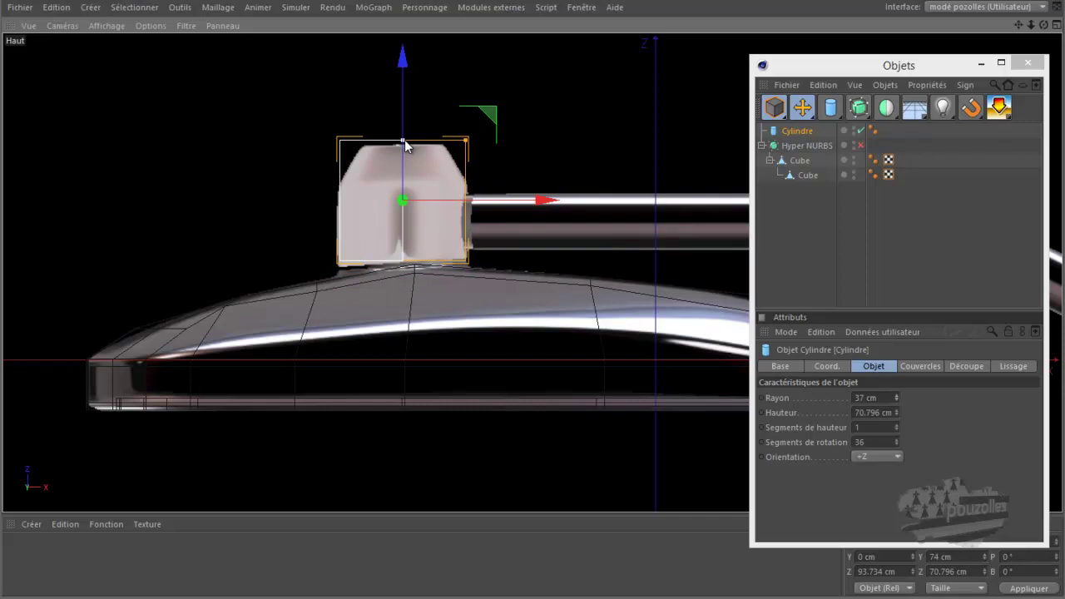
left_click_drag(402, 104, 403, 107)
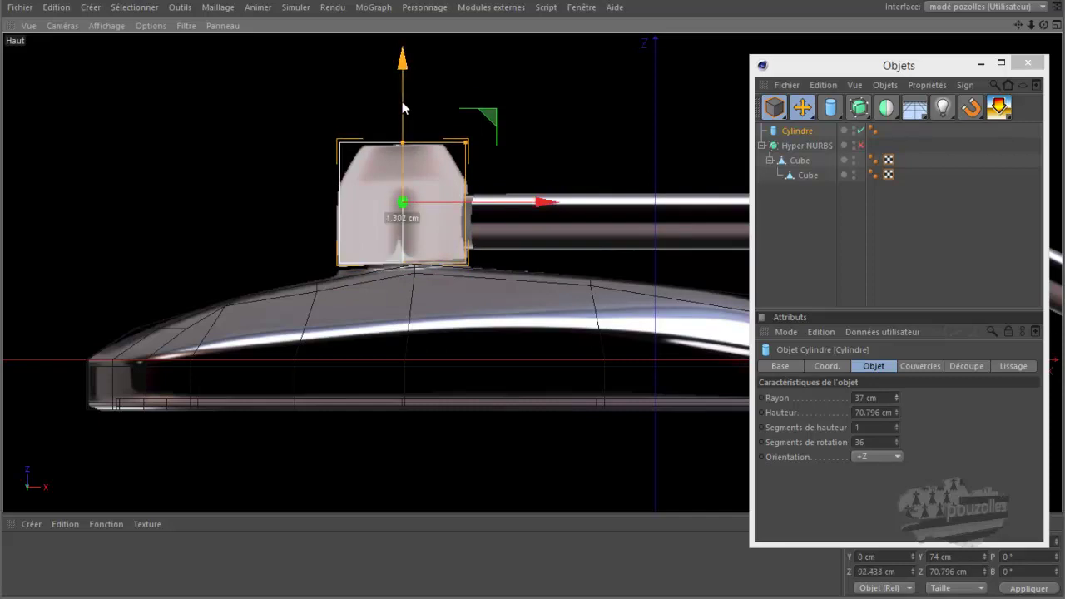
left_click_drag(403, 107, 409, 144)
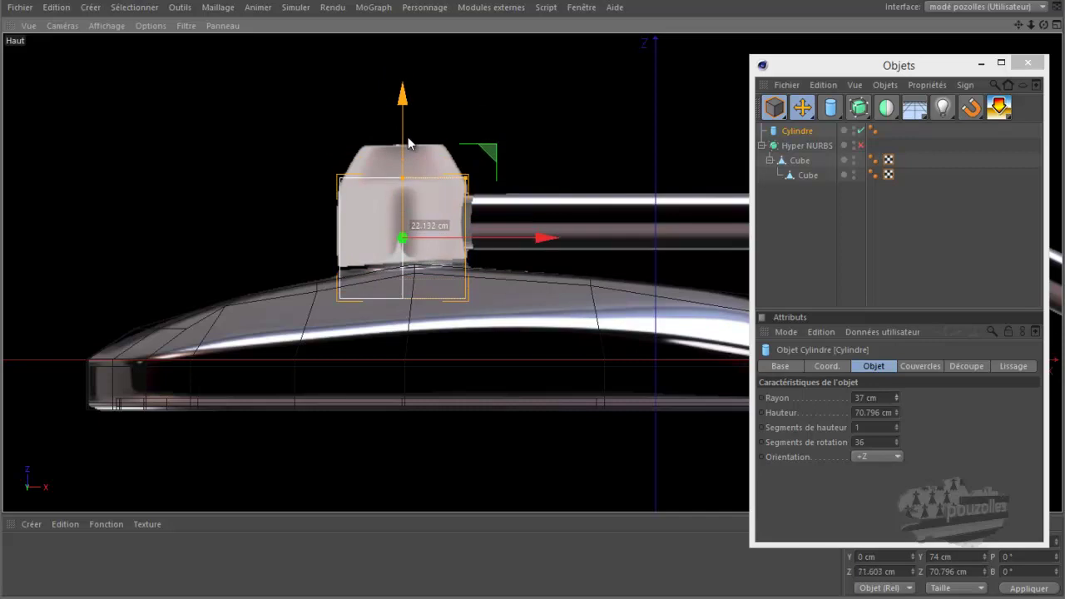
Maximise the Perspective view, orbit around the cylinder joint, and select the Cube housing mesh.
middle_click(278, 177)
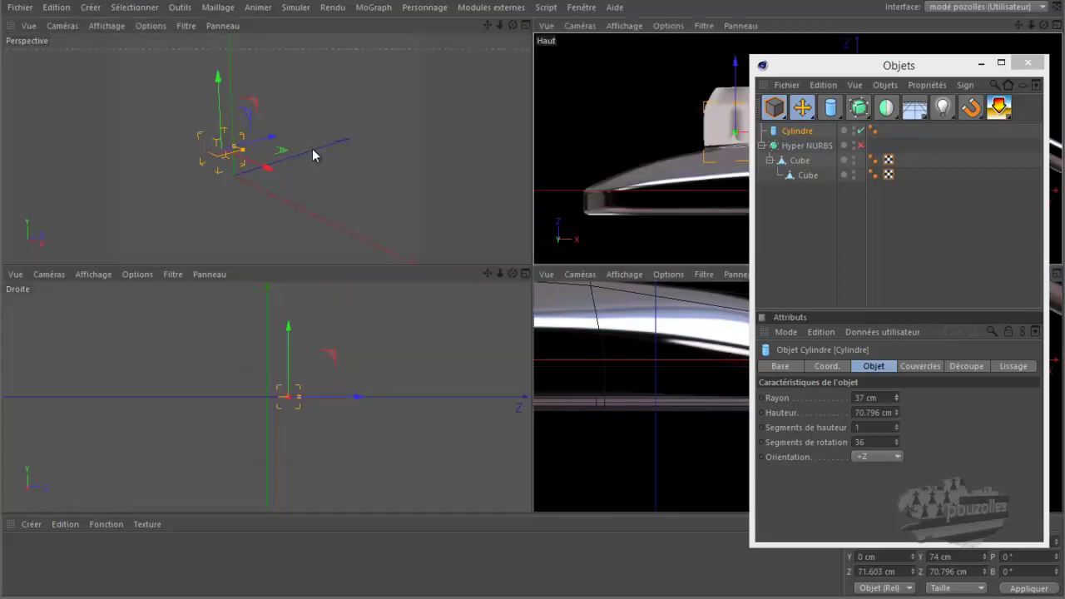
middle_click(283, 172)
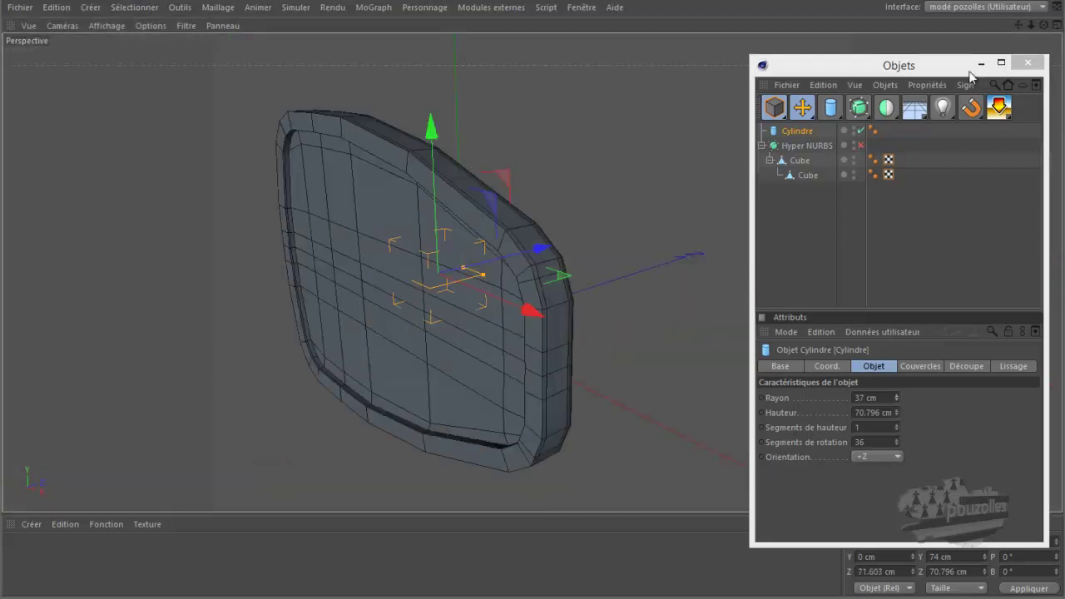
left_click_drag(1044, 25, 522, 273)
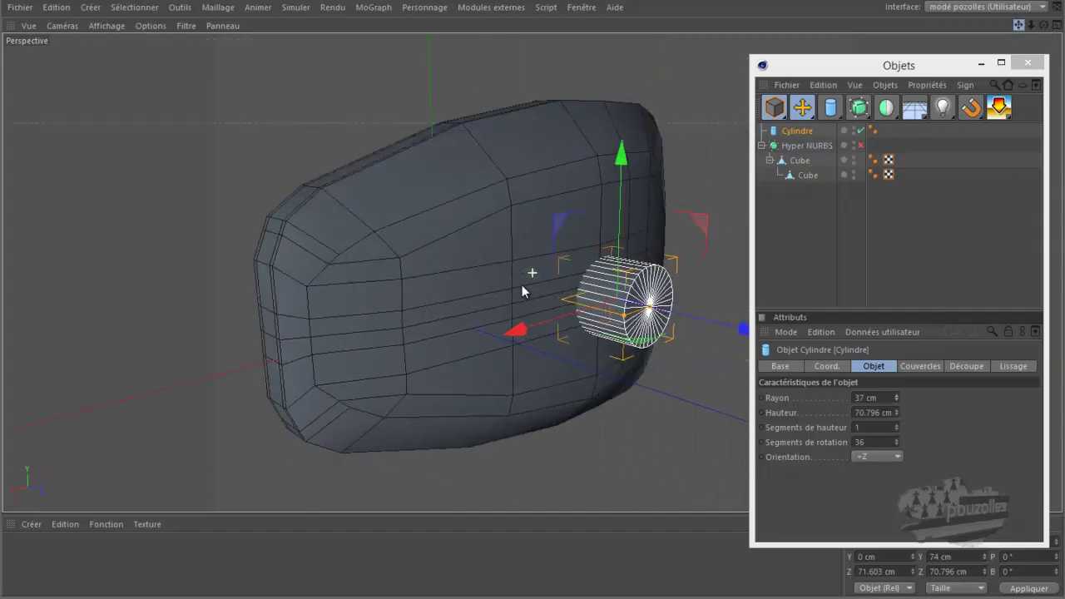
left_click_drag(522, 273, 497, 282)
mouse_move(1044, 25)
left_mouse_down()
mouse_move(1030, 27)
mouse_move(1039, 62)
left_mouse_up()
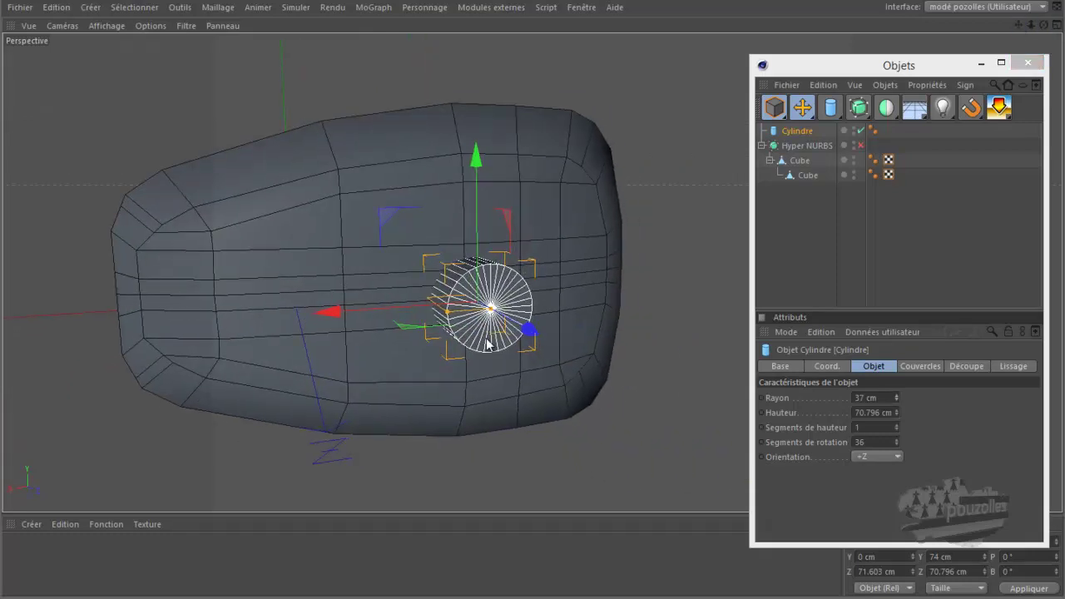
scroll(488, 344, "up", 2)
scroll(488, 343, "up", 2)
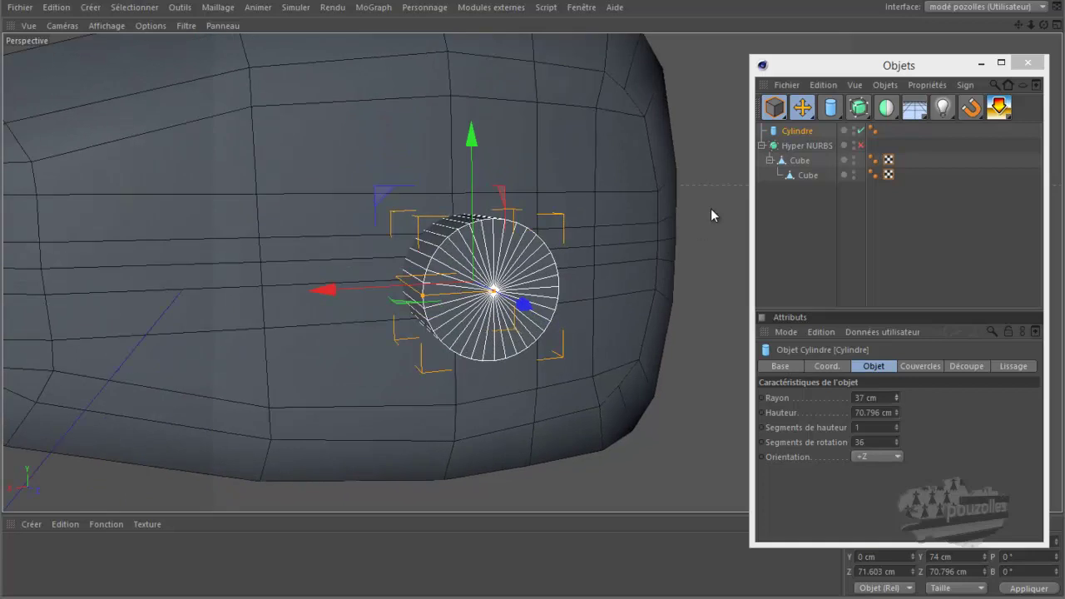
left_click(804, 164)
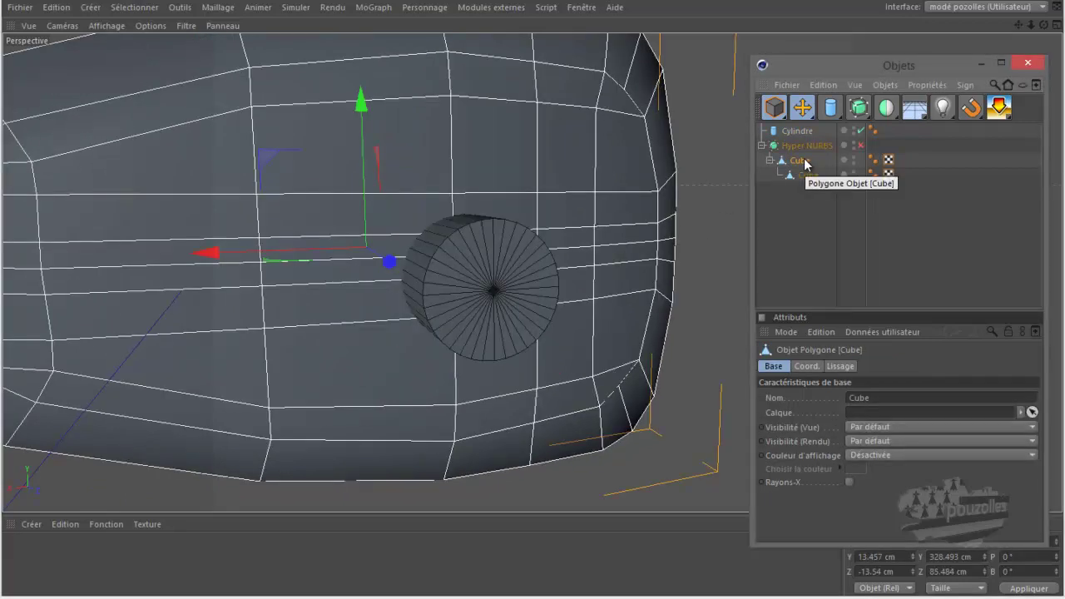
Set the Knife to Plan mode, cutting along the Y-Z plane instead of loops.
key("k")
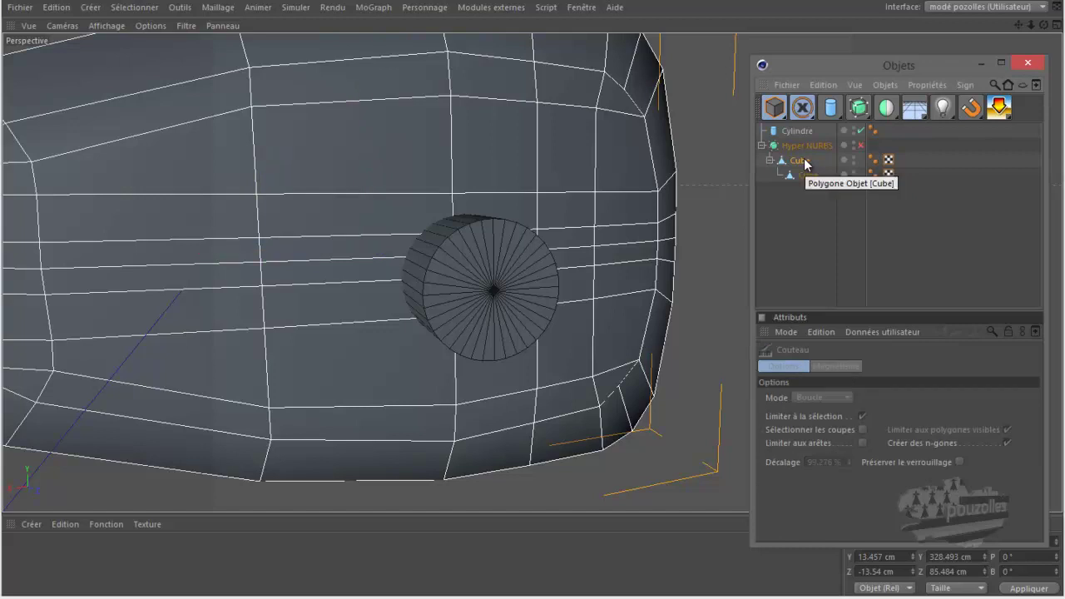
left_click(776, 109)
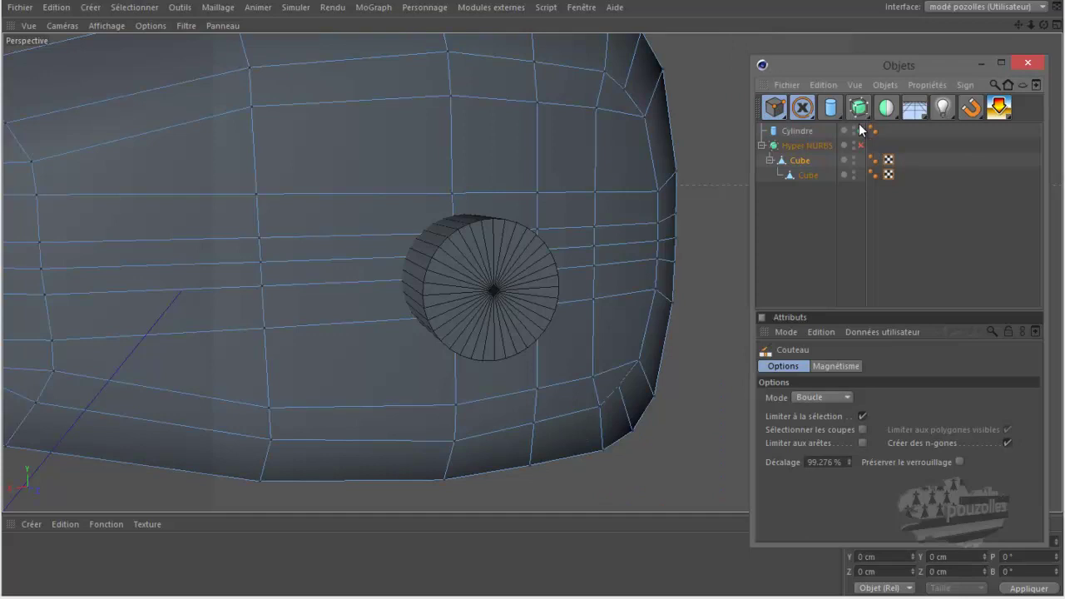
left_click(835, 399)
left_click(823, 450)
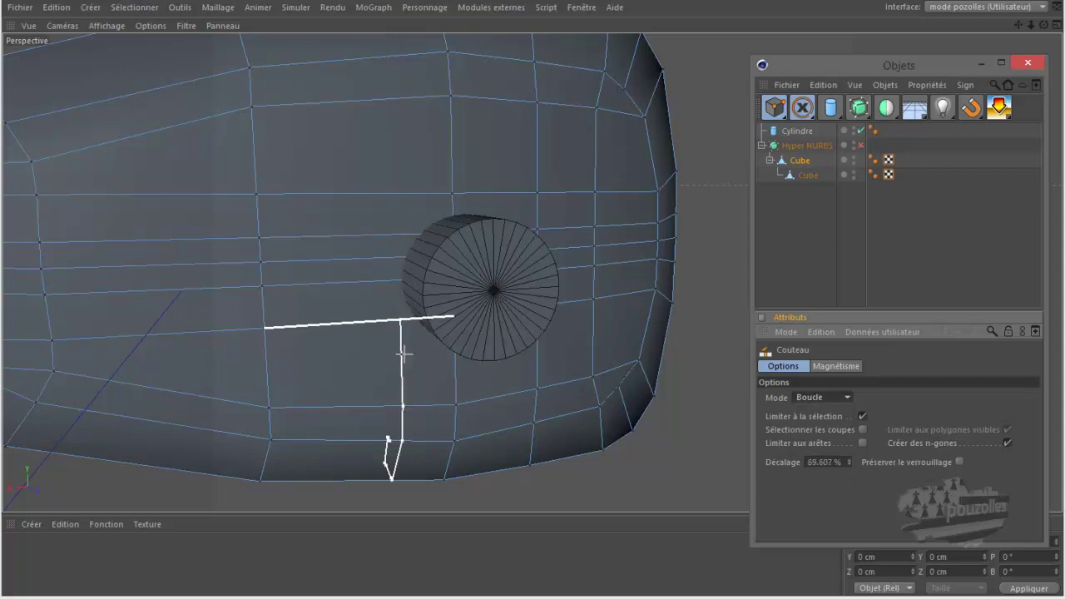
left_click(811, 398)
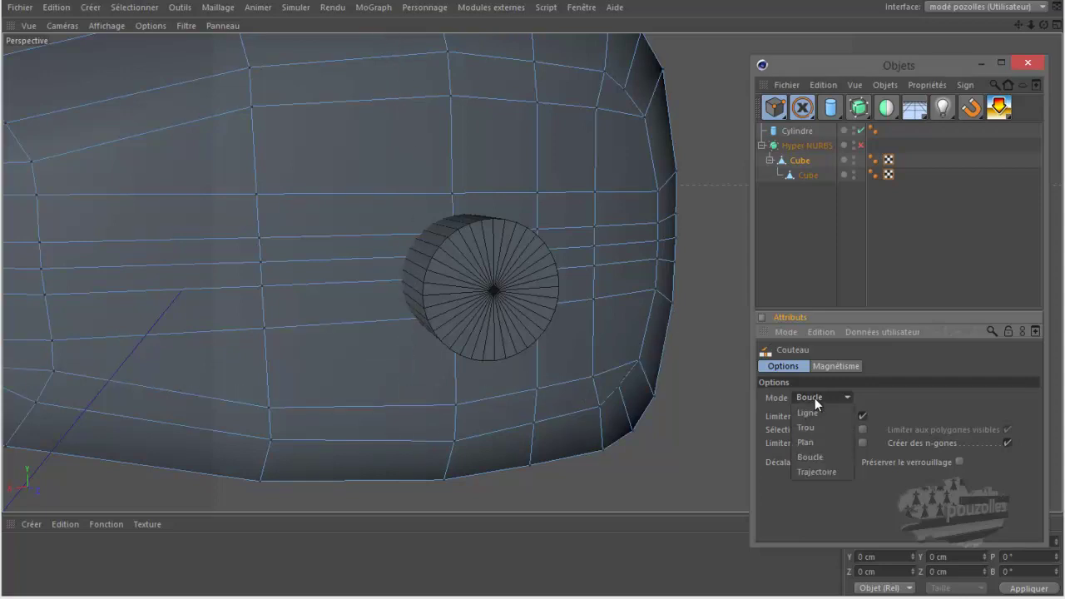
left_click(809, 443)
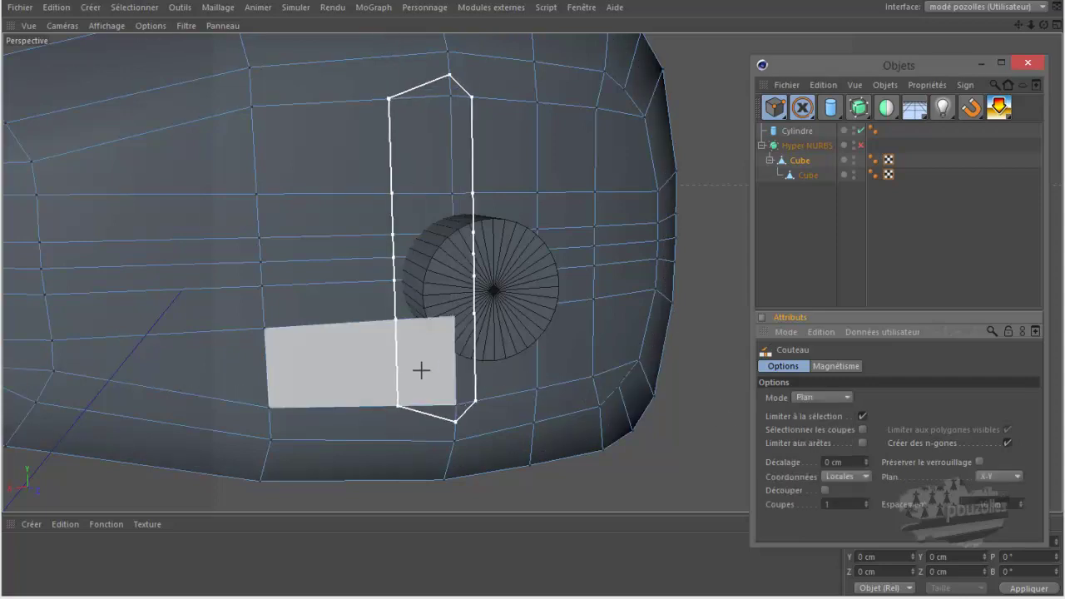
left_click(984, 478)
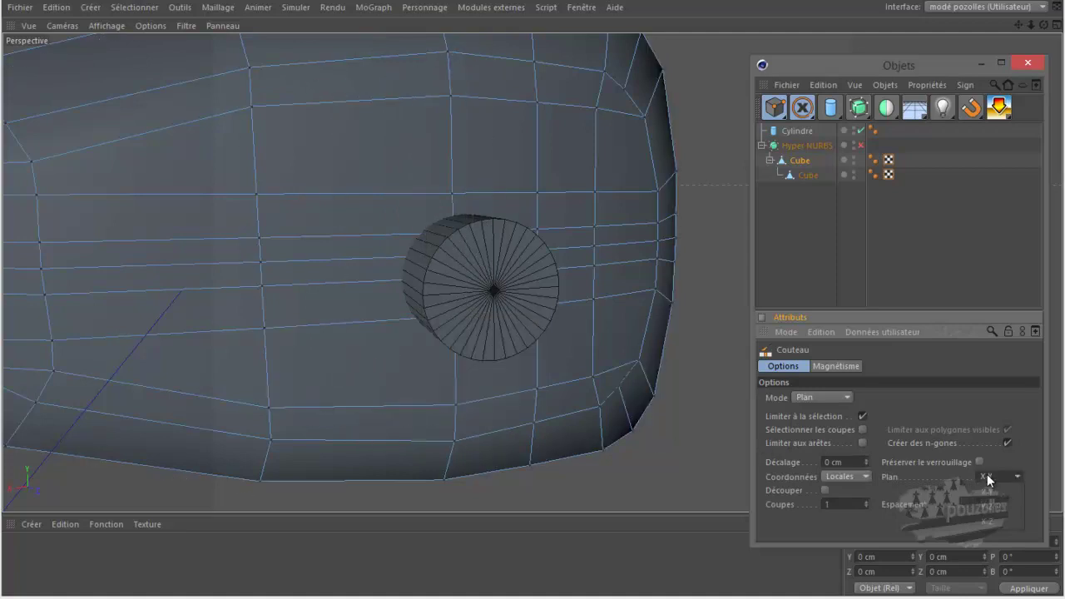
left_click(995, 523)
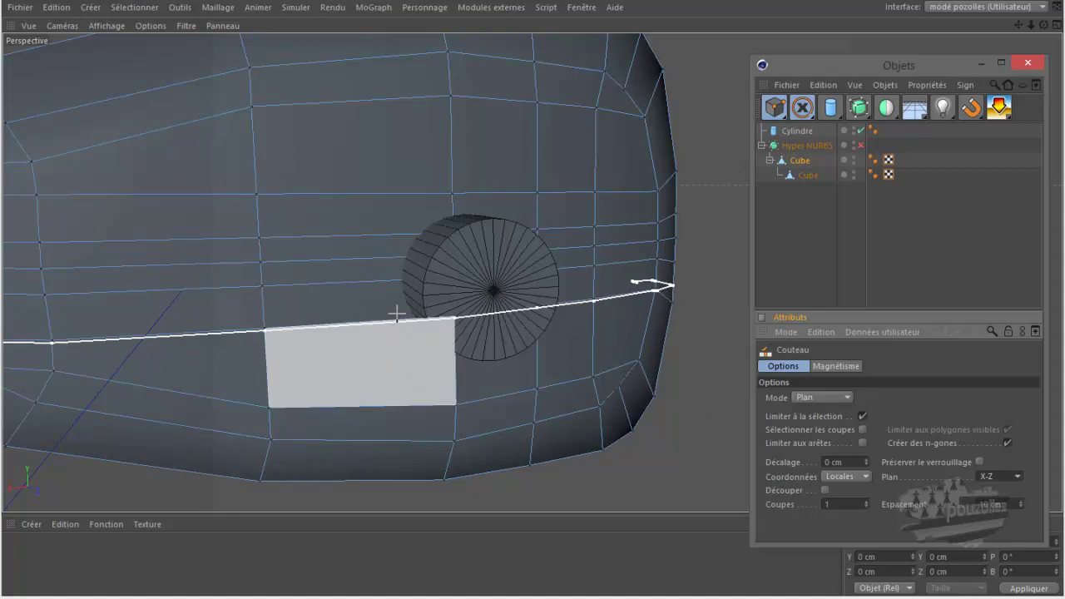
left_click(1002, 473)
left_click(1004, 510)
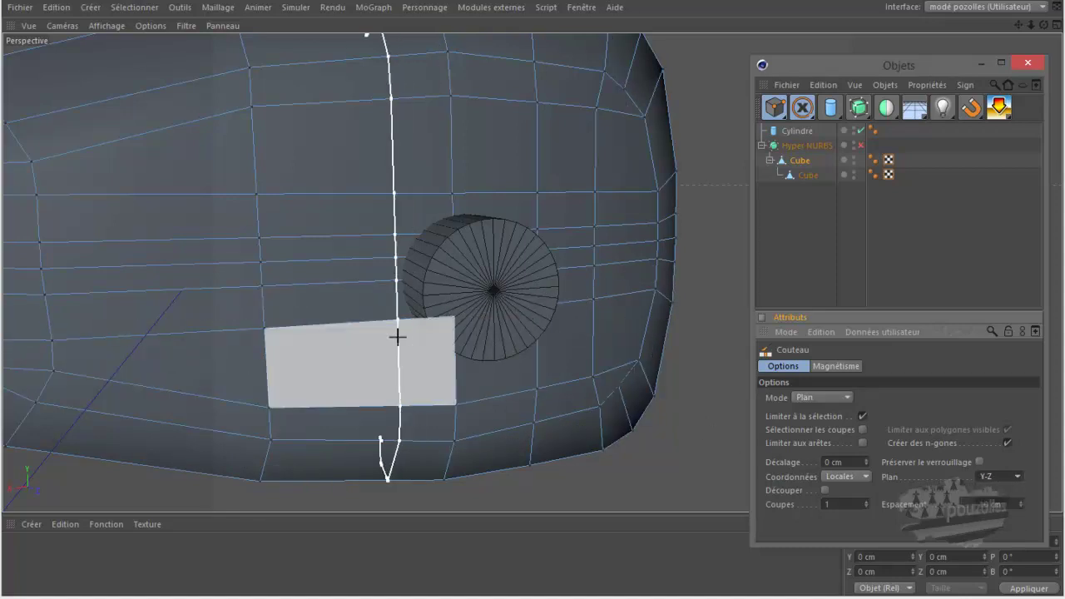
Select the housing mesh's polygons and orbit to the cylinder's opposite side.
scroll(401, 336, "up", 2)
scroll(401, 336, "up", 1)
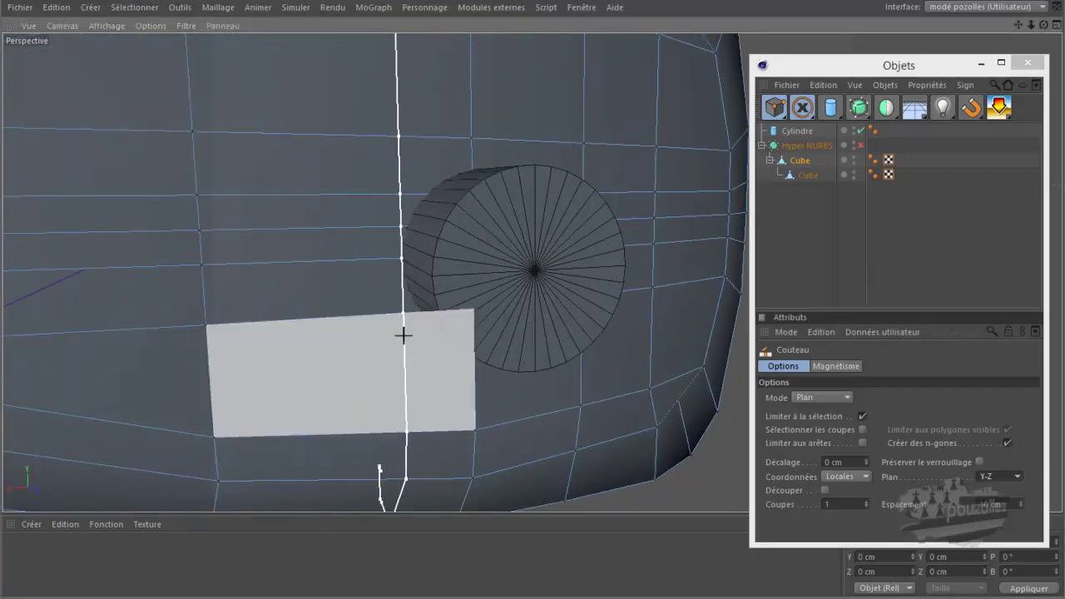
key("ctrl+z")
key("ctrl+z")
key("ctrl+z")
key("ctrl+z")
left_click_drag(1043, 25, 812, 154)
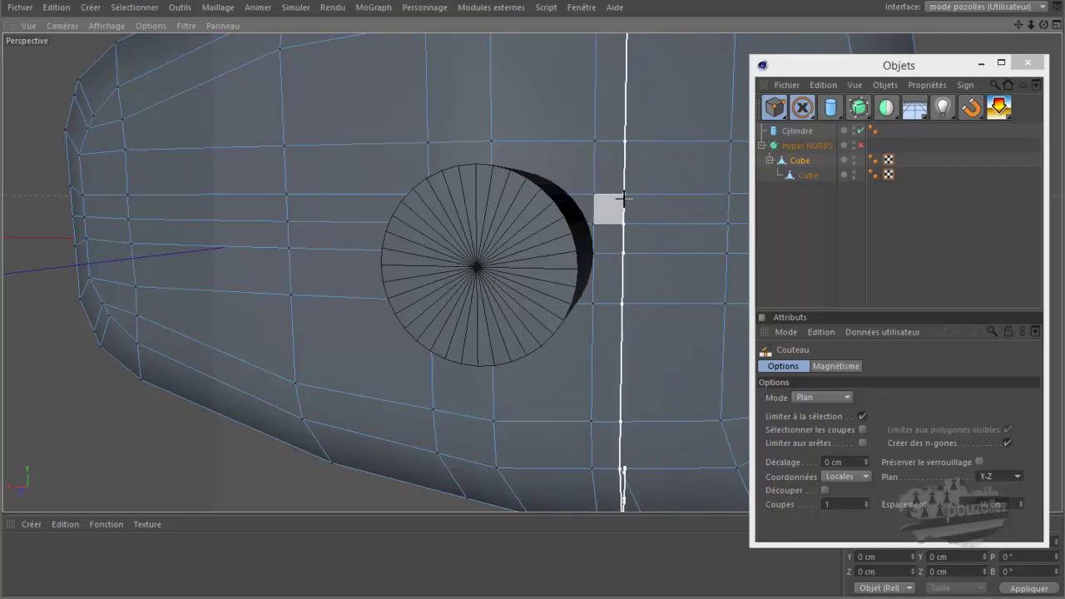
Activate the Glissement edge-slide tool from the mesh menu and show the four-view layout.
right_click(509, 138)
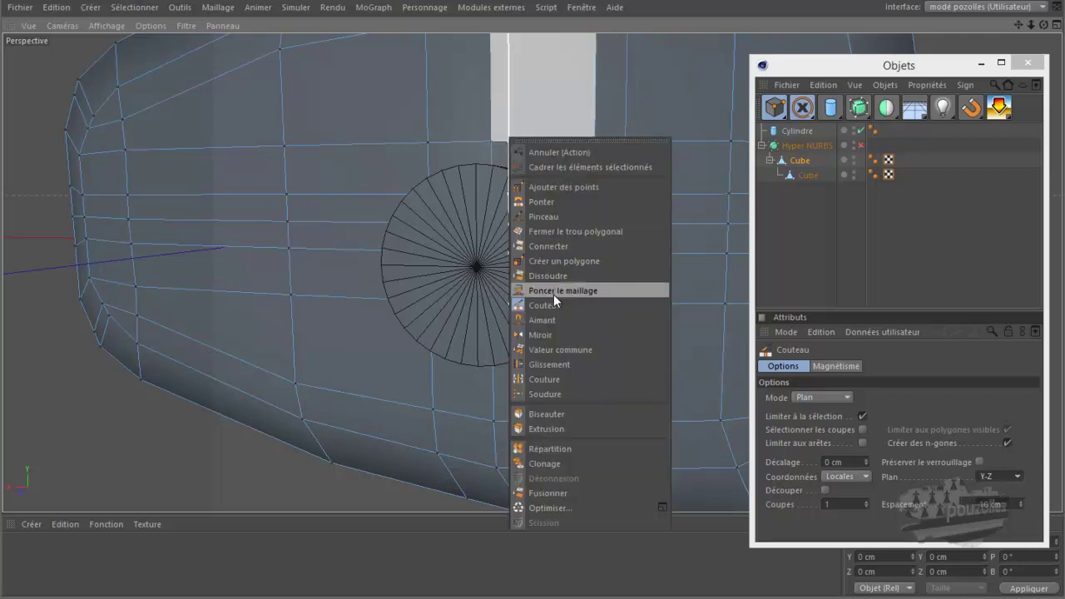
left_click(553, 367)
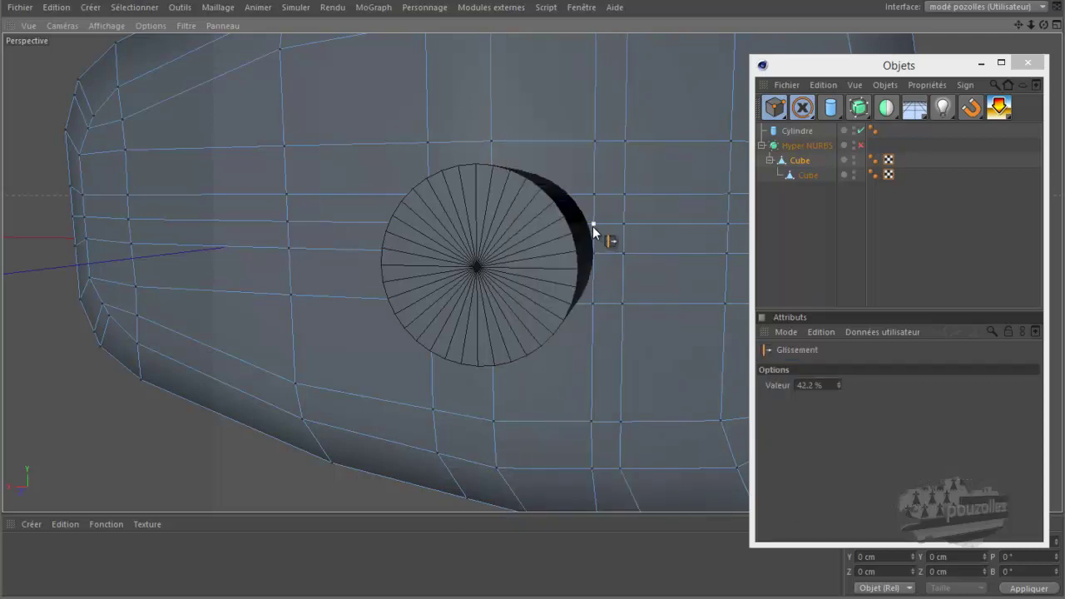
scroll(592, 231, "up", 2)
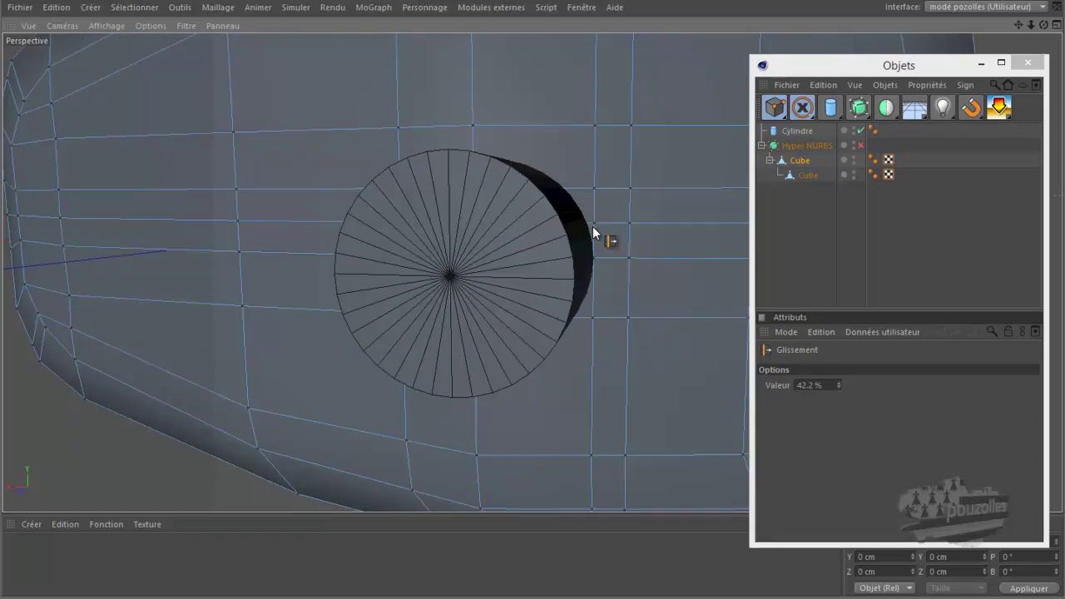
left_click_drag(533, 287, 534, 288, "alt")
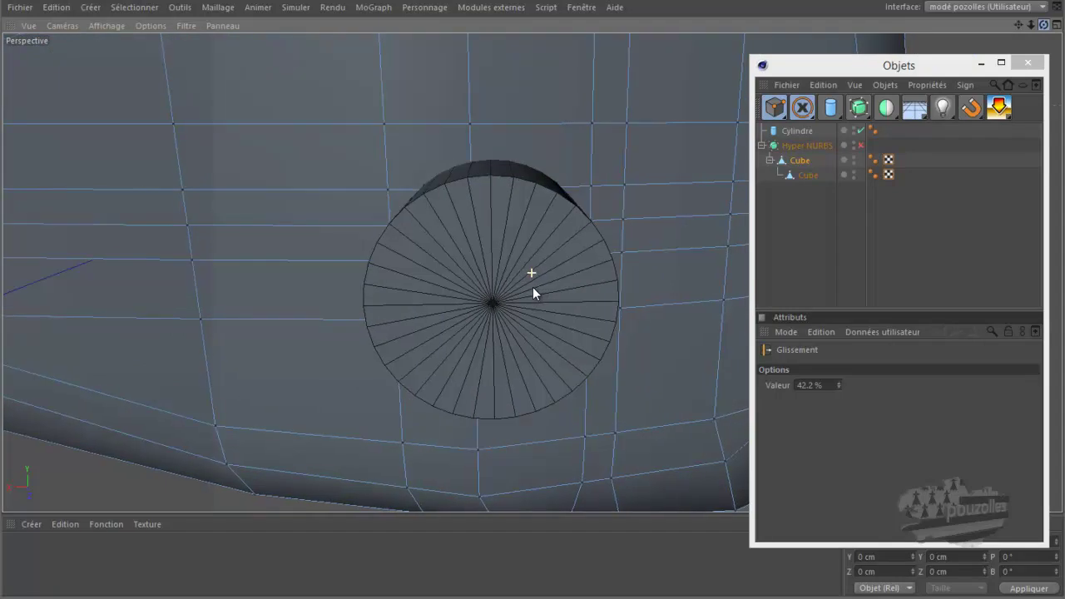
middle_click(520, 283)
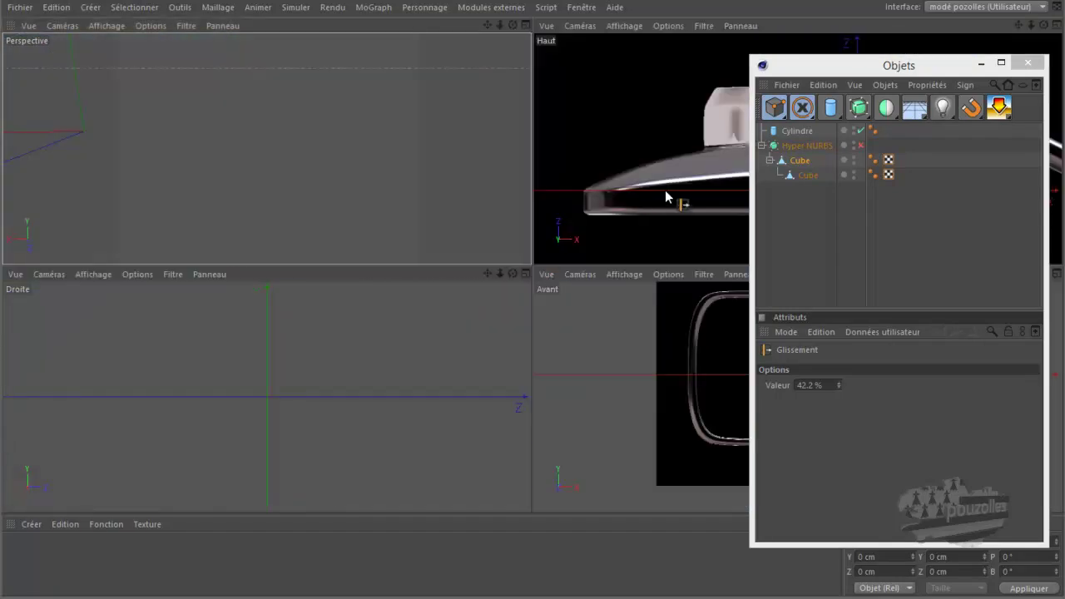
Enlarge the view to an Arrière (back) camera with Gouraud (lignes) shading, zoomed onto the disc.
middle_click(650, 377)
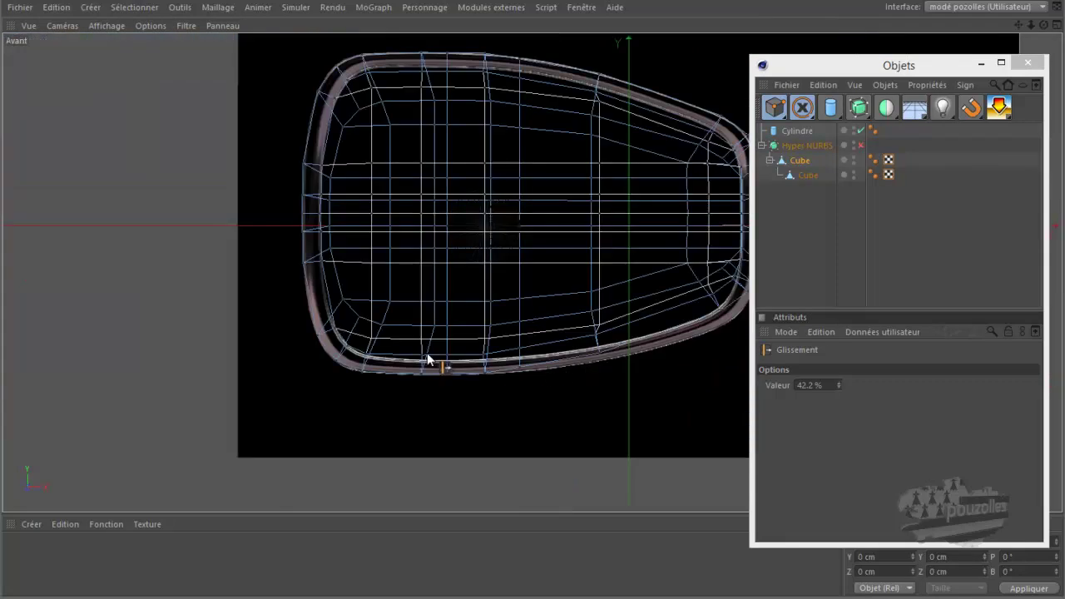
left_click(108, 26)
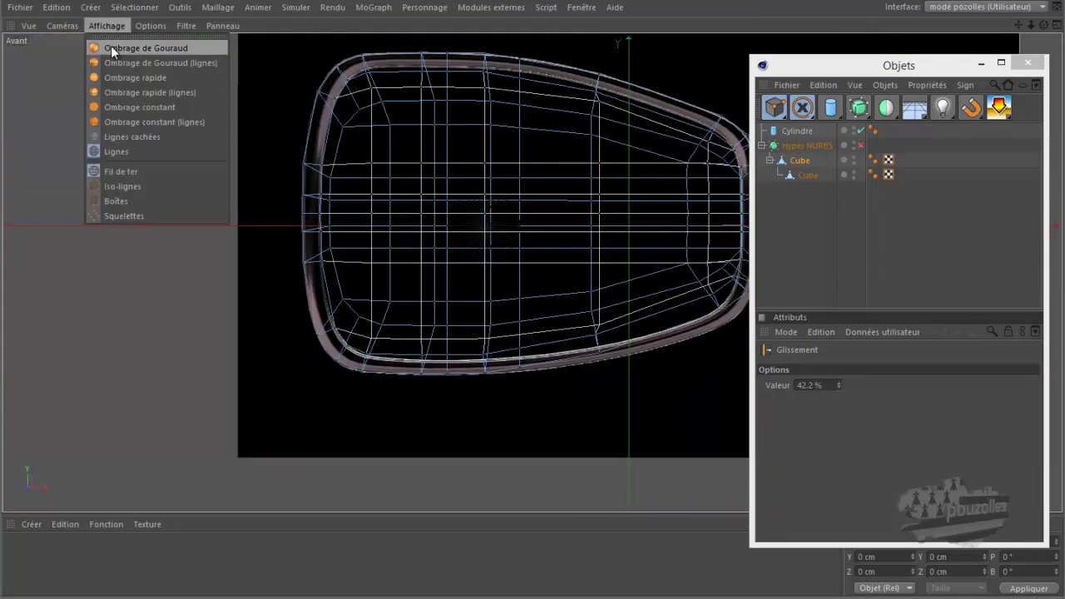
left_click(117, 63)
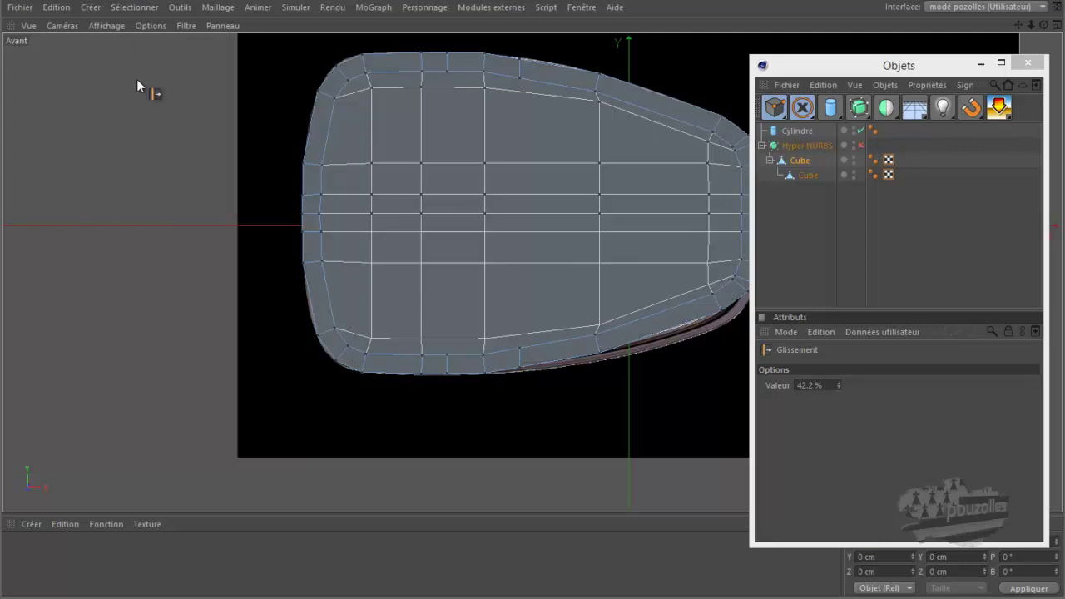
left_click(60, 27)
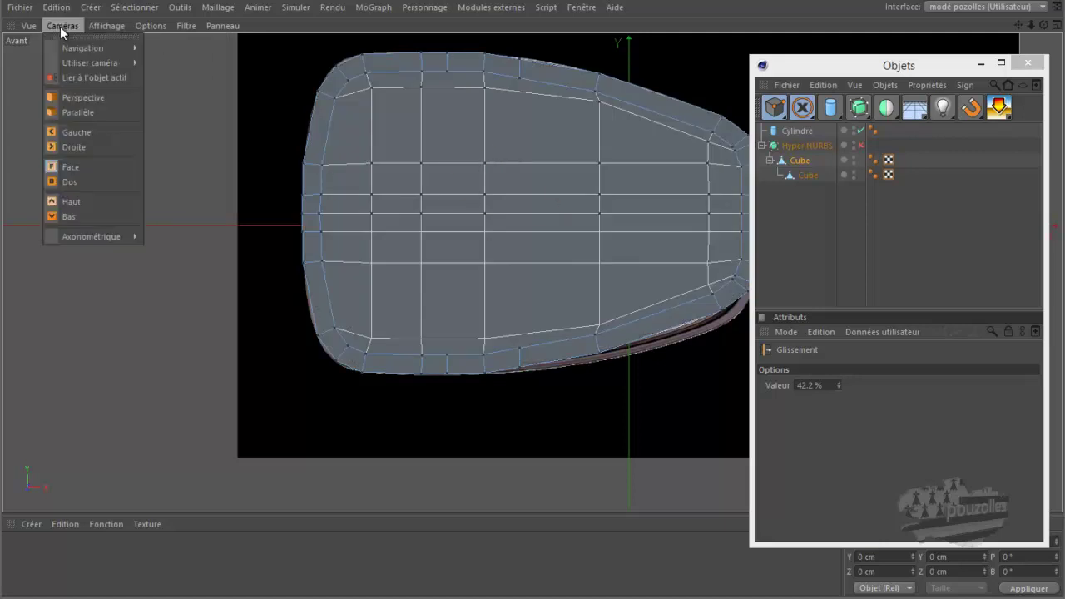
left_click(82, 178)
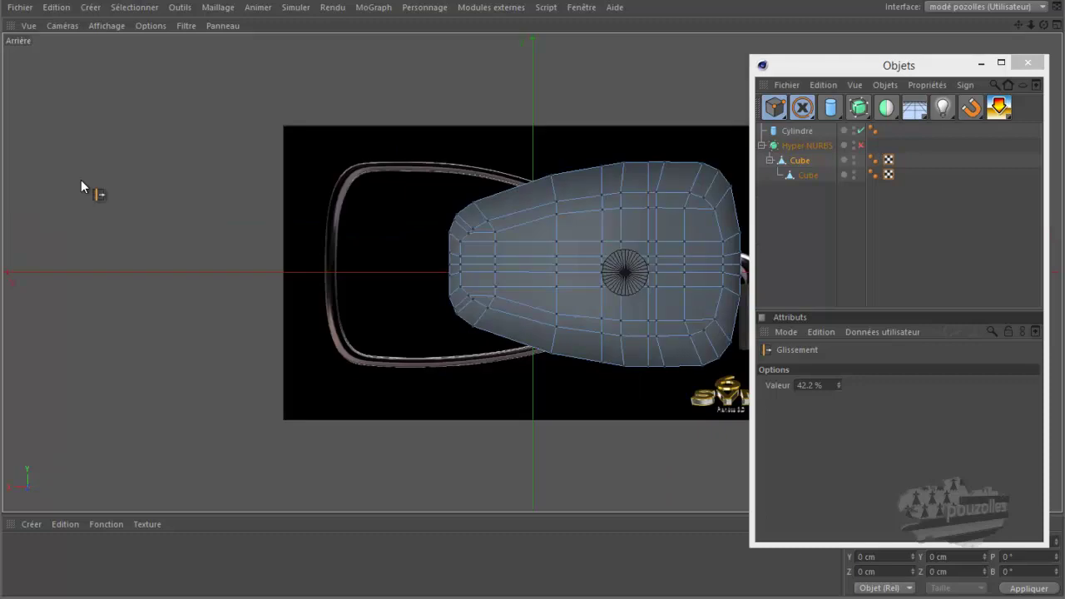
scroll(716, 263, "up", 3)
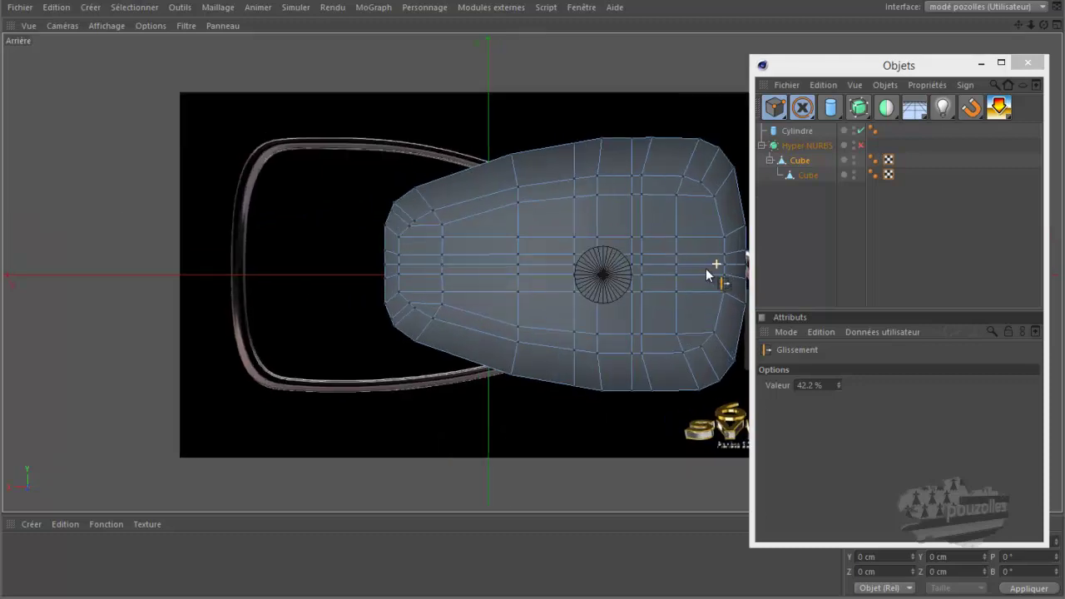
scroll(717, 263, "up", 3)
scroll(533, 312, "up", 2)
scroll(499, 287, "up", 2)
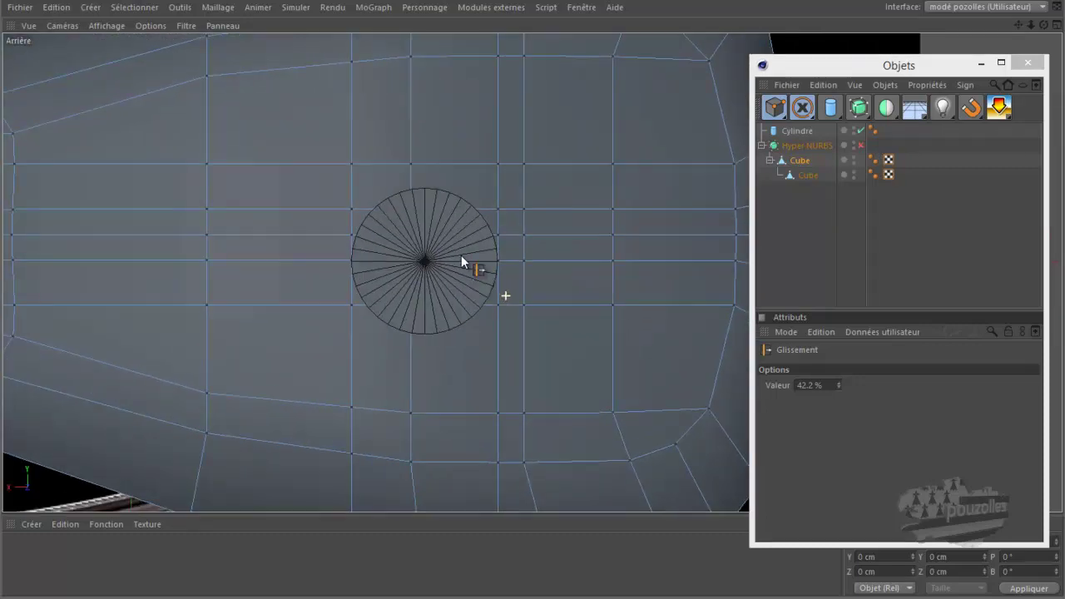
scroll(401, 205, "up", 2)
scroll(401, 208, "up", 1)
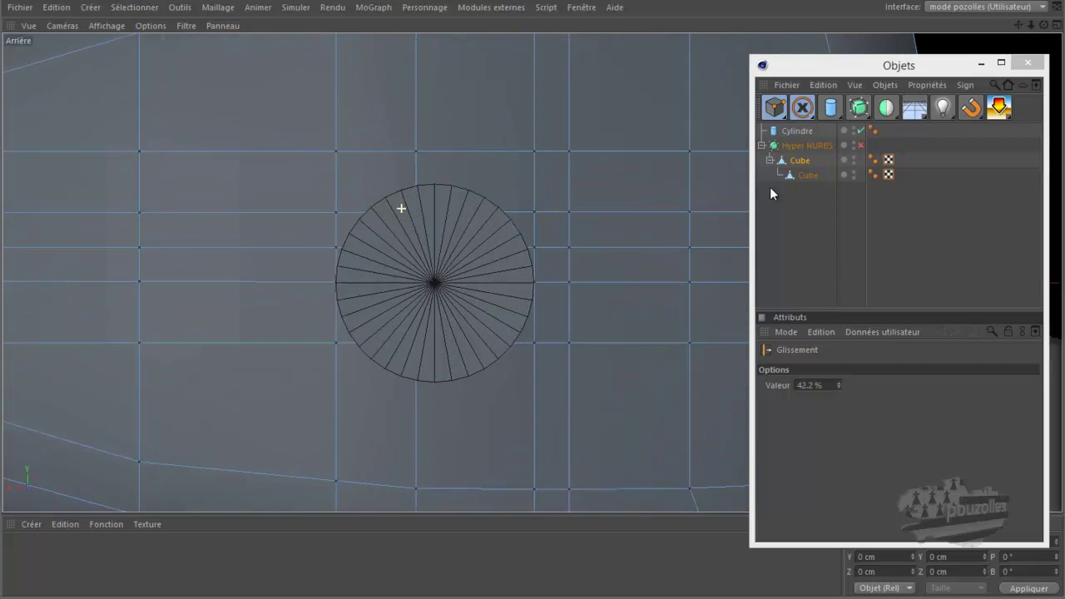
Turn on Rayons-X for the Cylindre in its Base properties.
left_click(797, 130)
left_click(783, 367)
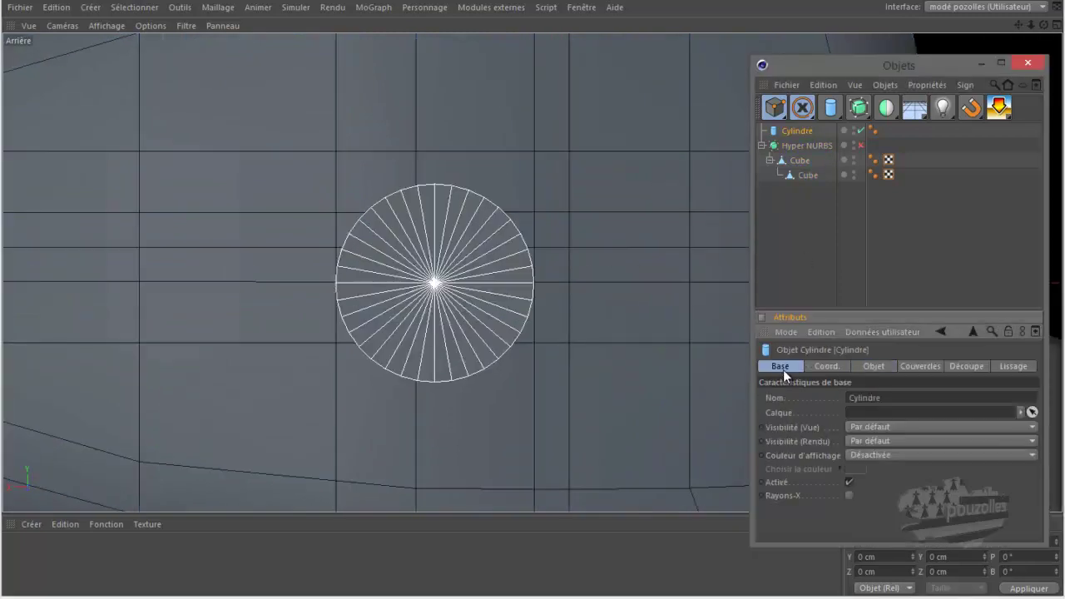
left_click(849, 496)
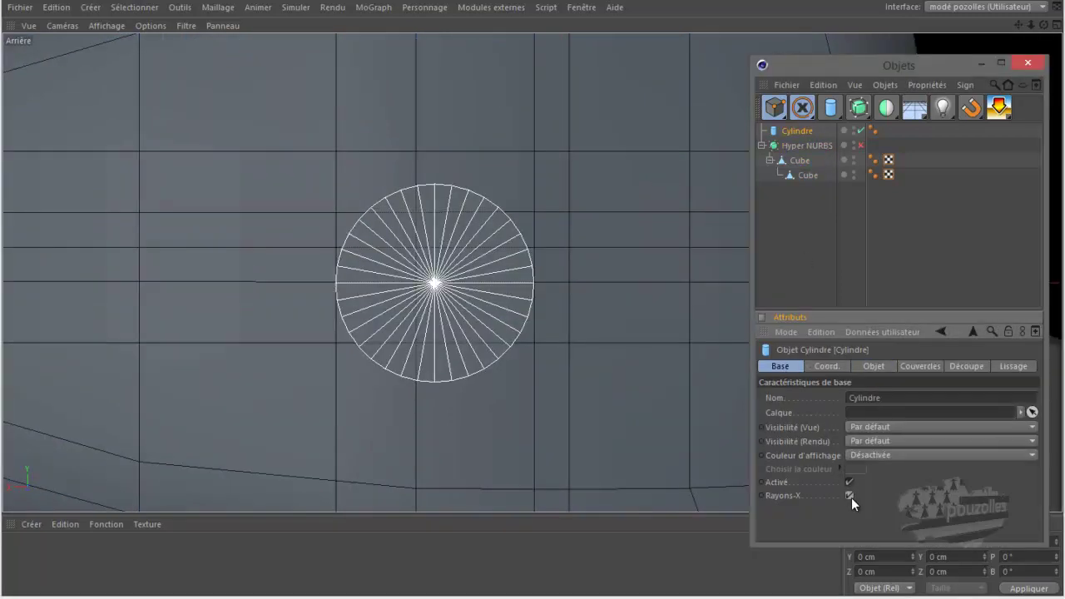
With the Cube selected, slide the vertices around the hole onto the cylinder's circular rim.
left_click(801, 162)
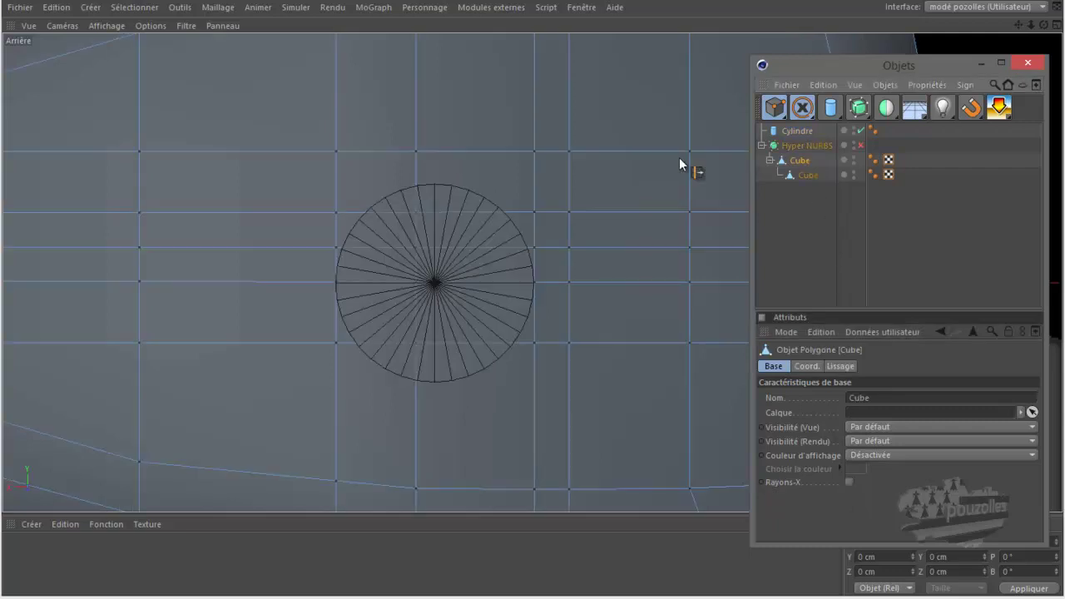
scroll(415, 223, "up", 2)
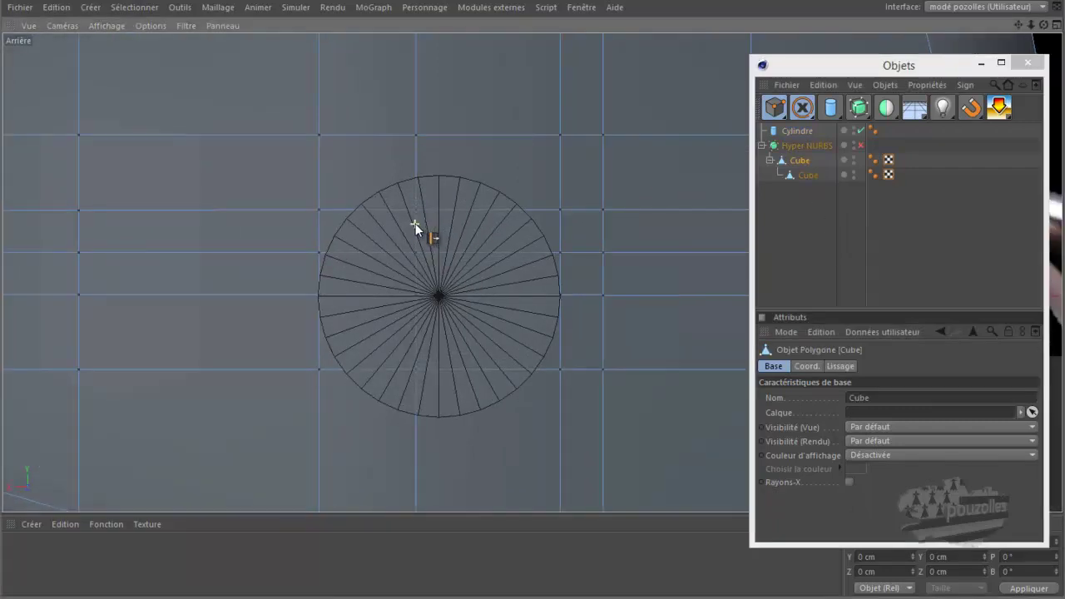
scroll(415, 223, "up", 2)
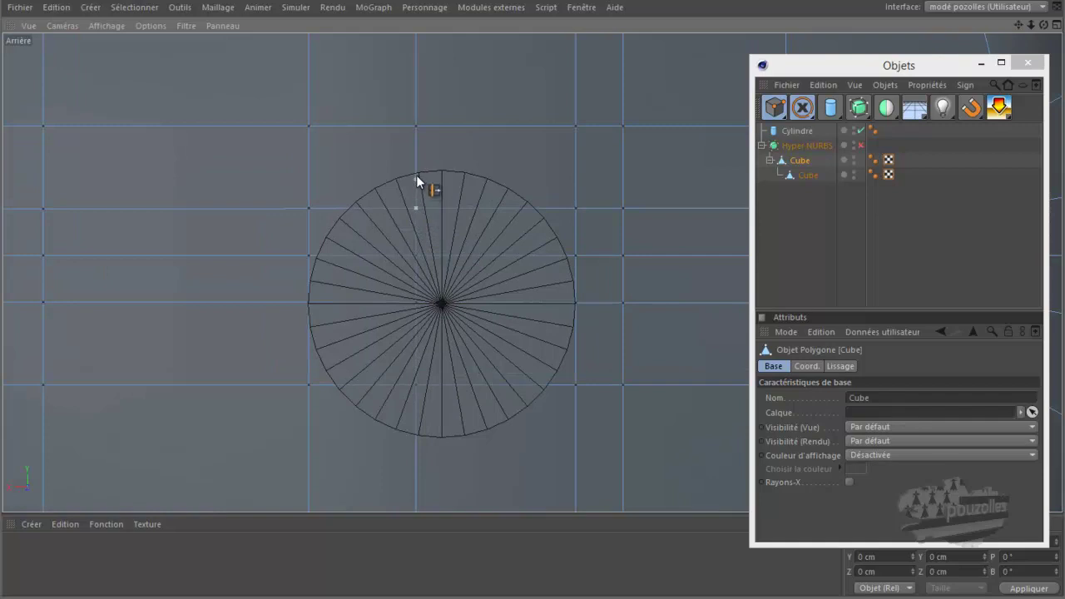
left_click_drag(416, 169, 416, 168)
left_click_drag(441, 169, 441, 170)
left_click(510, 190)
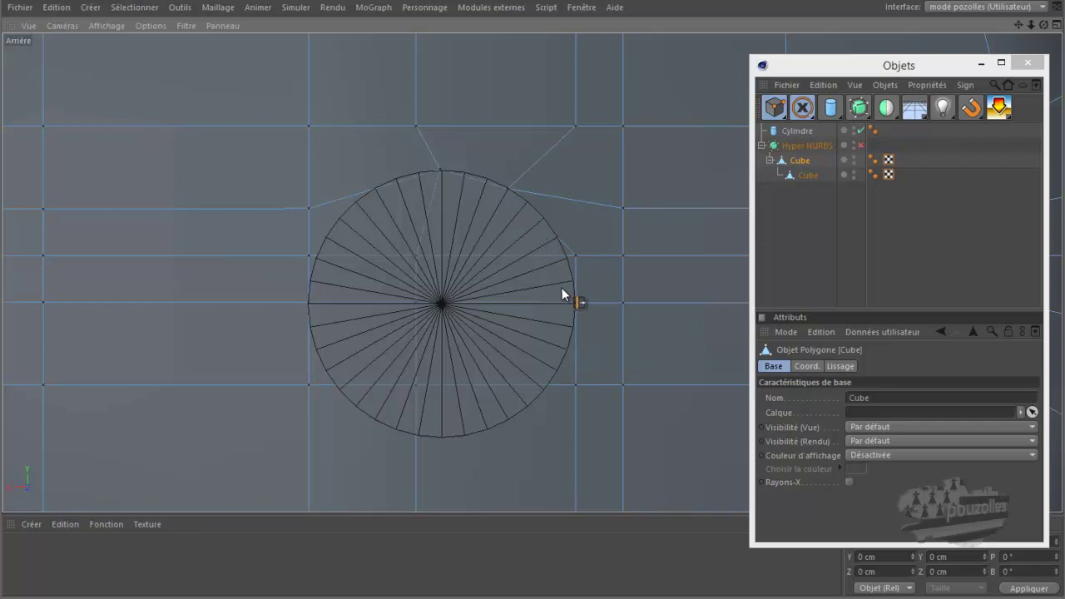
left_click(516, 191)
left_click(550, 213)
left_click_drag(525, 200, 544, 218)
left_click_drag(553, 248, 574, 296)
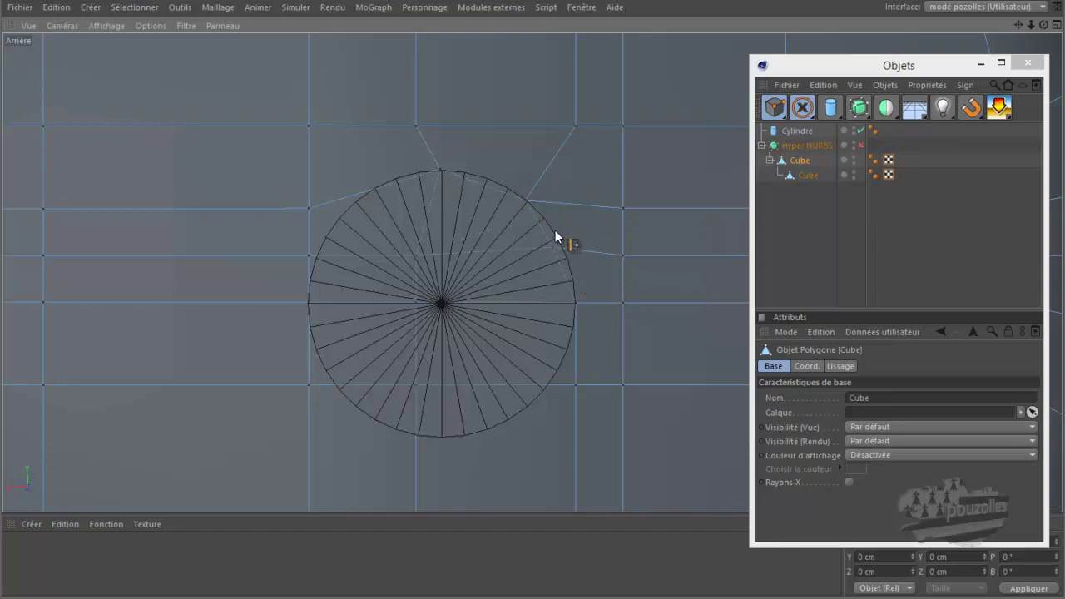
left_click_drag(513, 190, 505, 186)
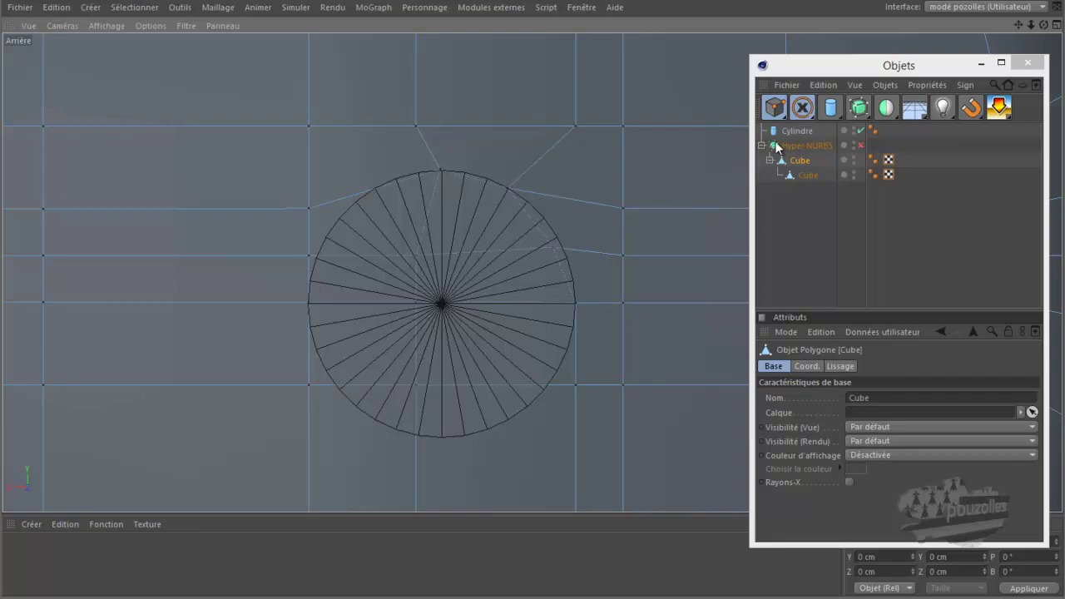
Change the Cylindre's Segments de rotation from 36 to 20, trying 18 and 19 first.
left_click(799, 132)
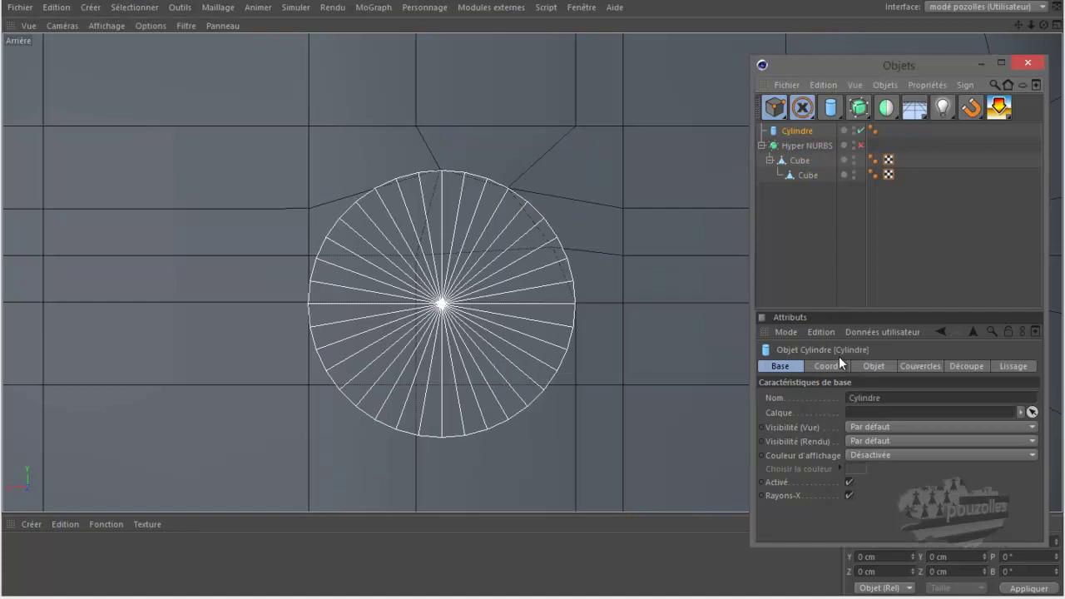
left_click(868, 367)
left_click(870, 442)
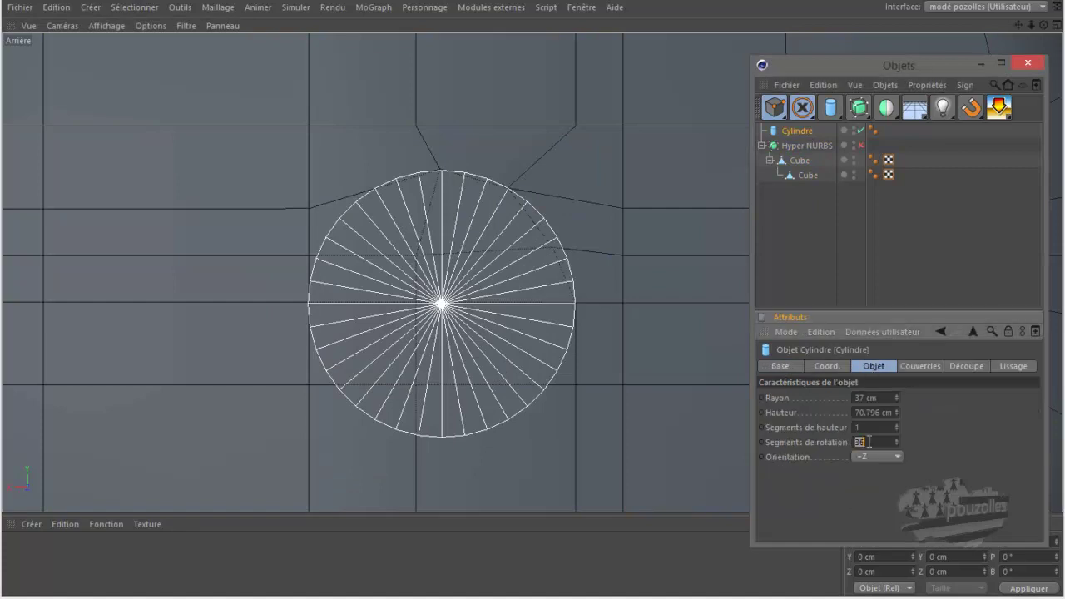
type("18")
key("Return")
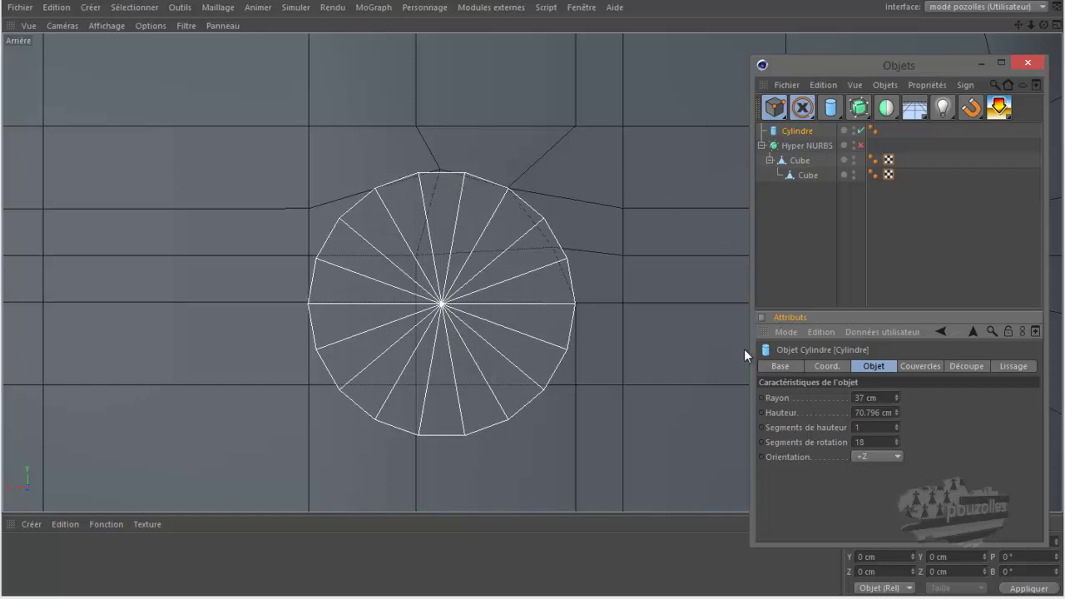
left_click(874, 442)
key("BackSpace")
type("9")
key("Return")
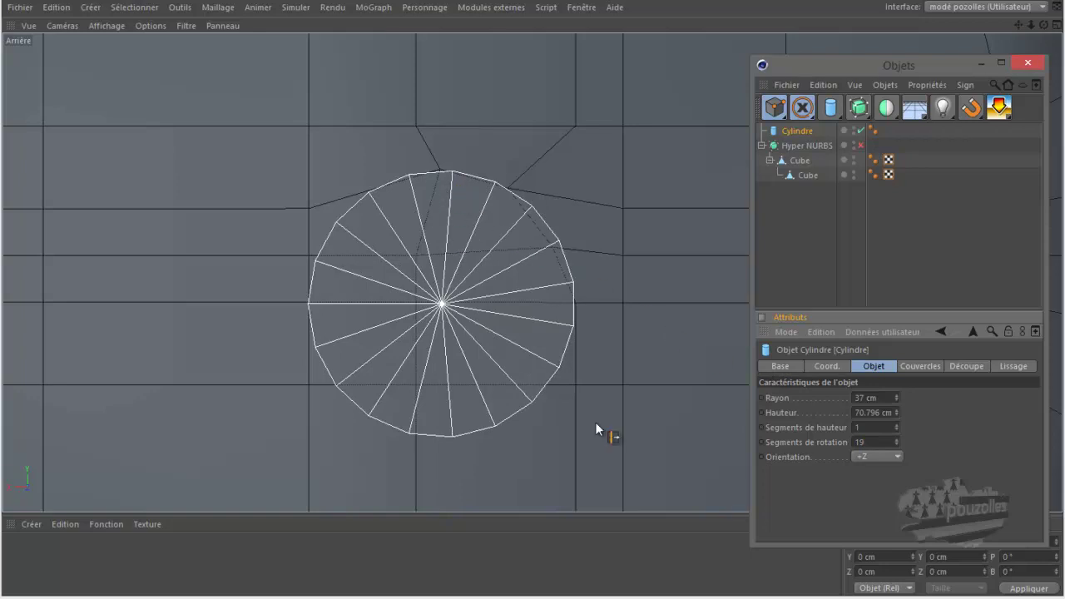
left_click(896, 439)
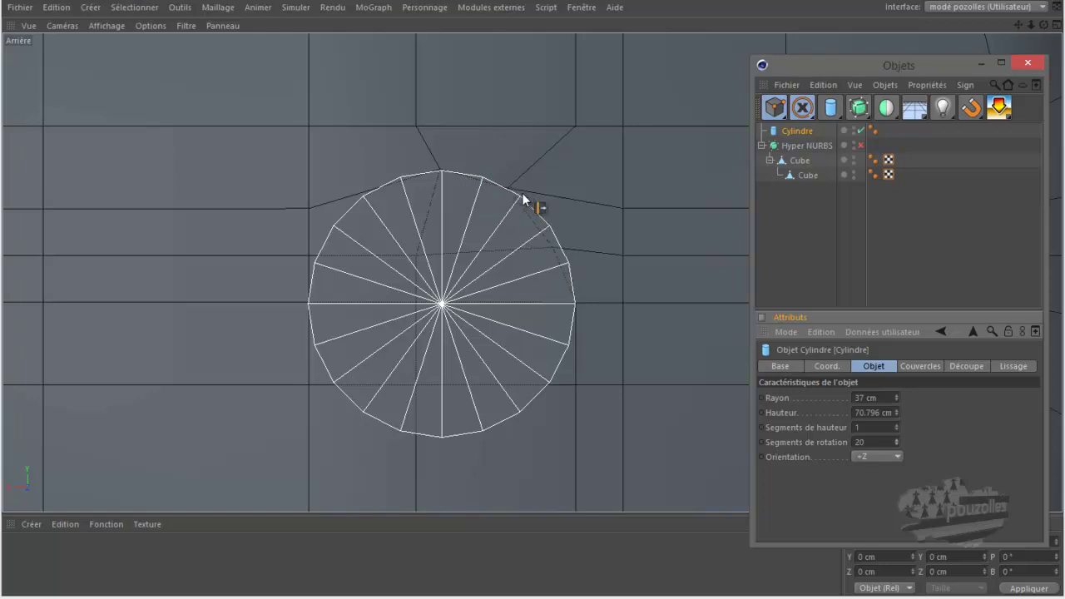
left_click(801, 160)
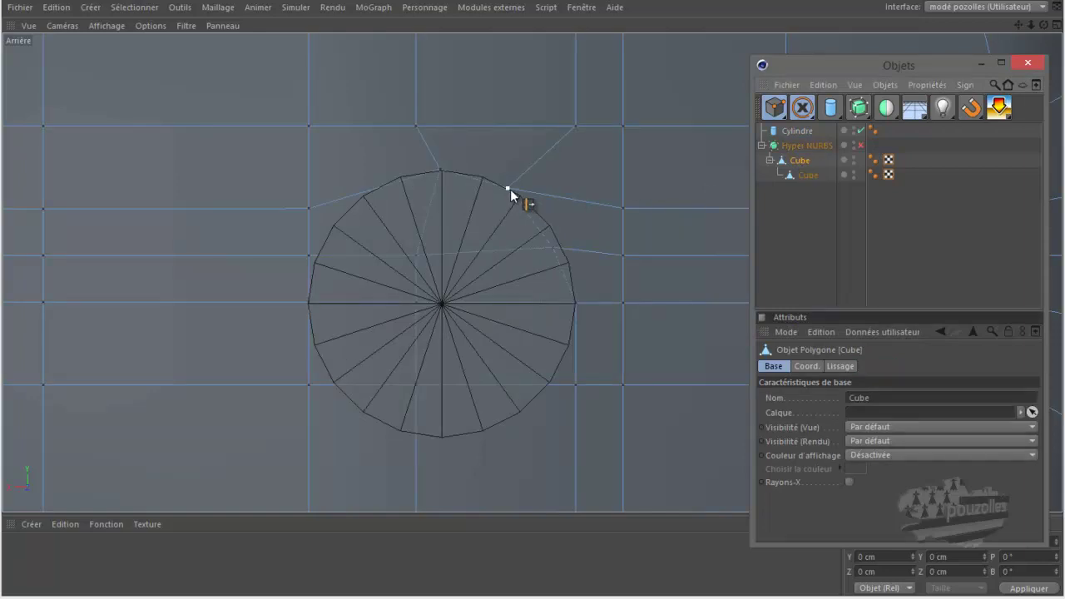
Nudge the vertex at the circle's upper right onto the rim.
left_click(510, 189)
left_click_drag(517, 195, 519, 197)
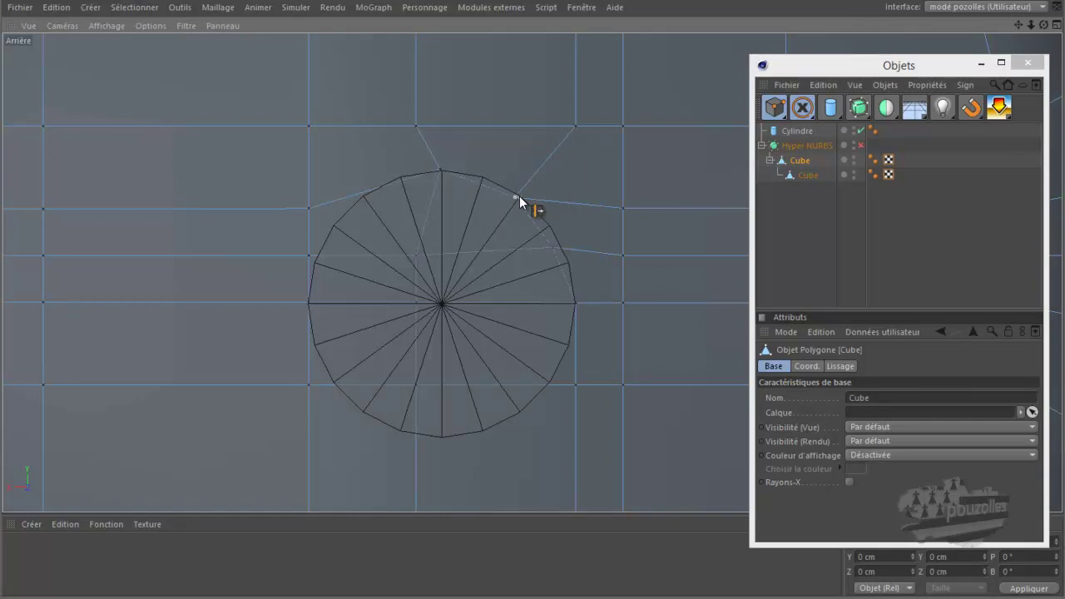
left_click(520, 194)
Knife-cut new edges from the left grid vertices to the circle's rim.
left_click(307, 206)
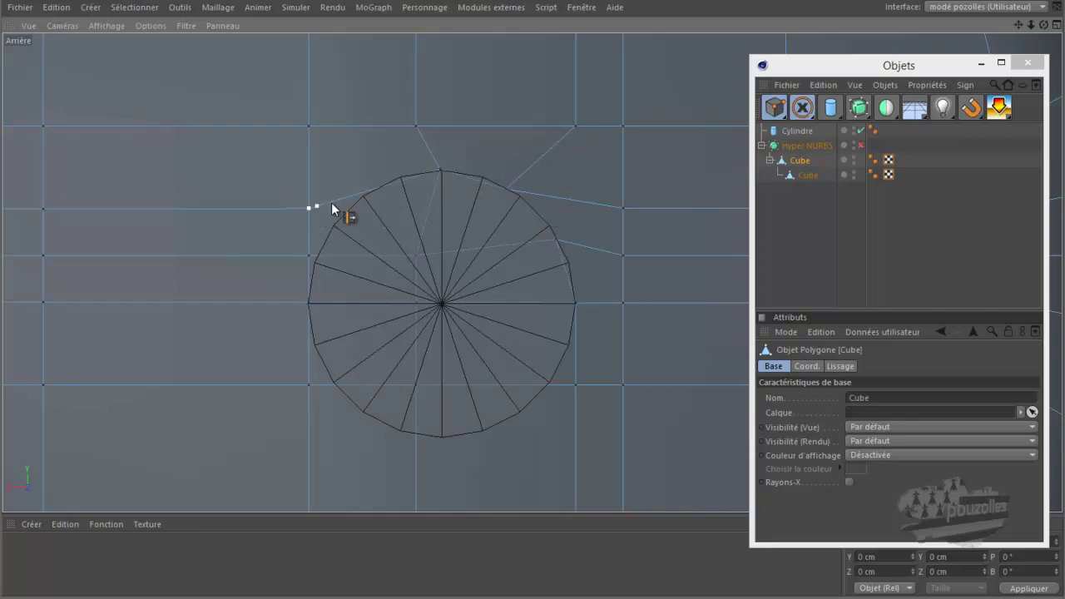
left_click(377, 189)
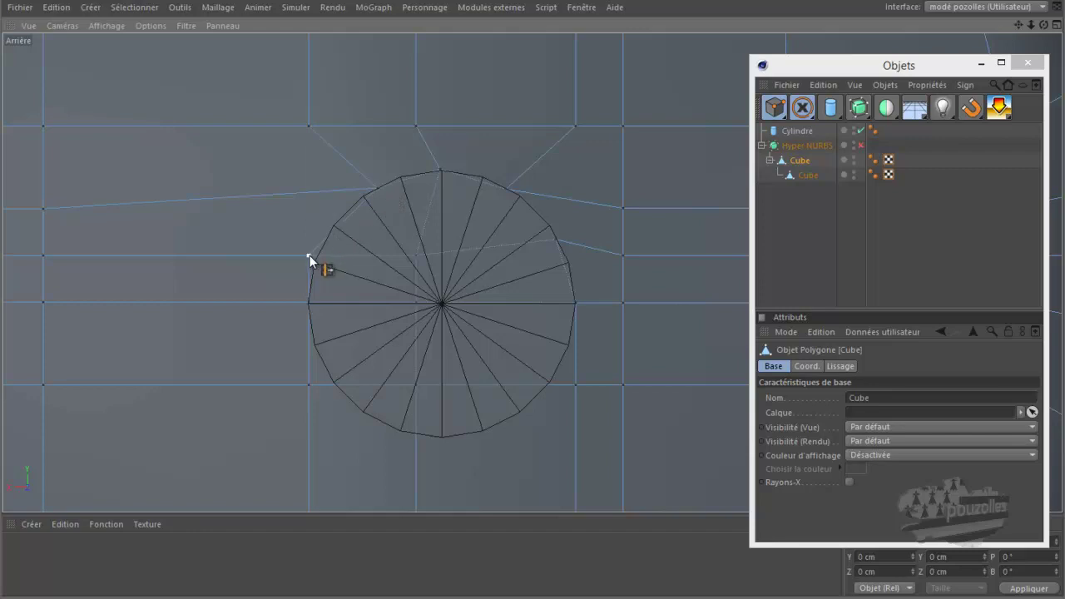
left_click(319, 245)
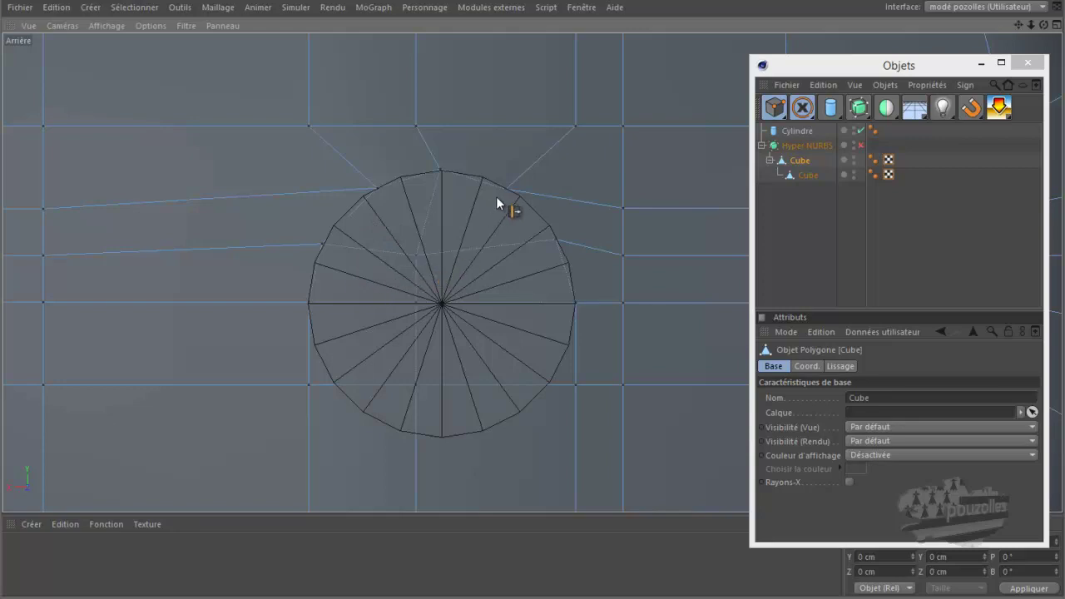
scroll(427, 252, "down", 2)
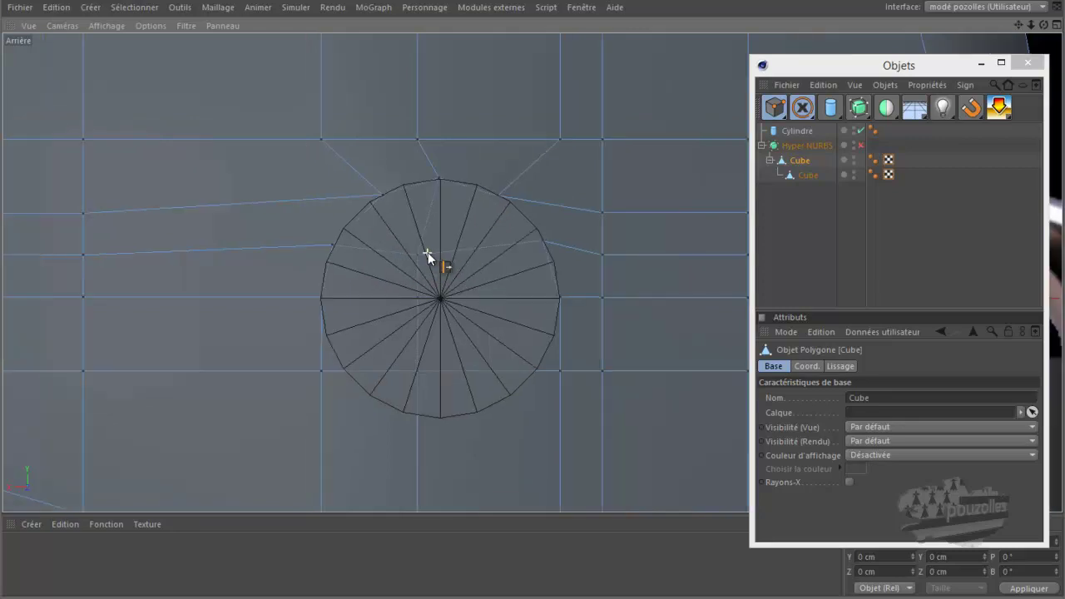
scroll(428, 252, "down", 2)
scroll(427, 252, "down", 2)
scroll(426, 252, "down", 2)
scroll(427, 255, "down", 1)
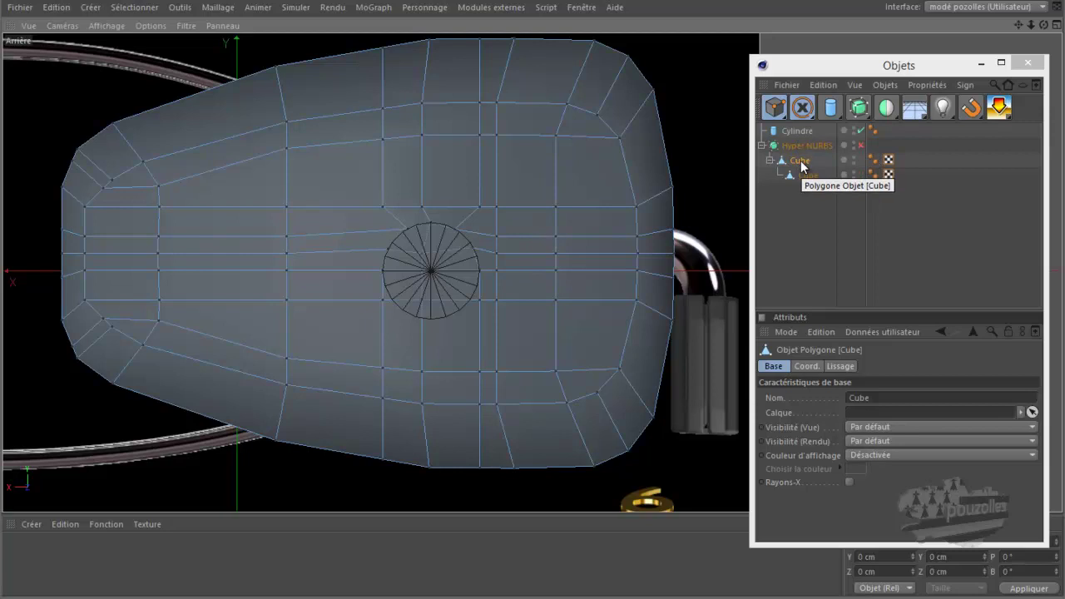
Box-select the lower half of the housing's points with rectangle selection.
left_click(775, 110)
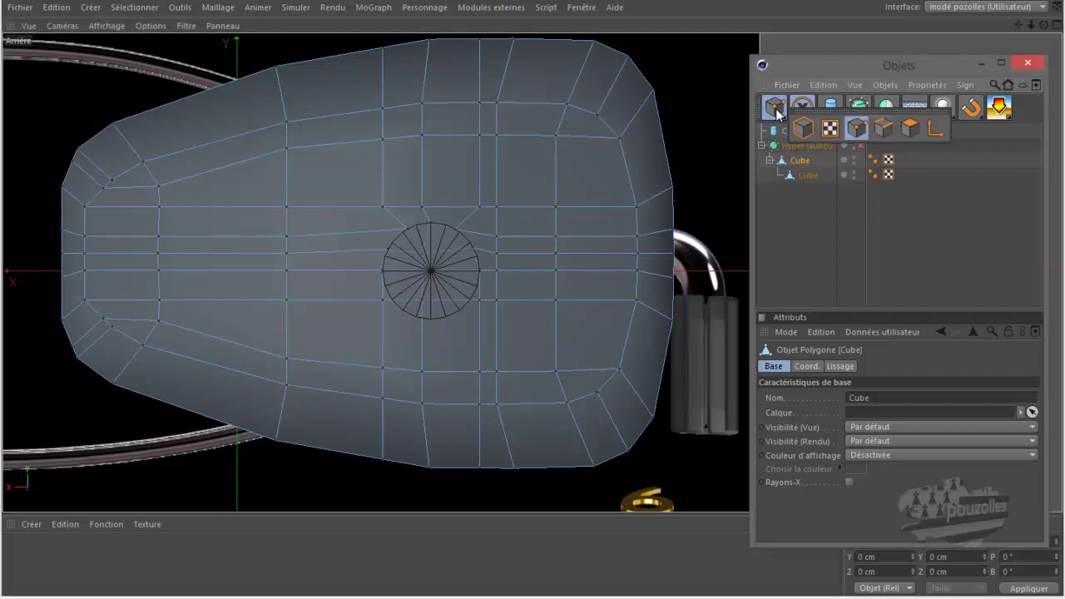
left_click(776, 112)
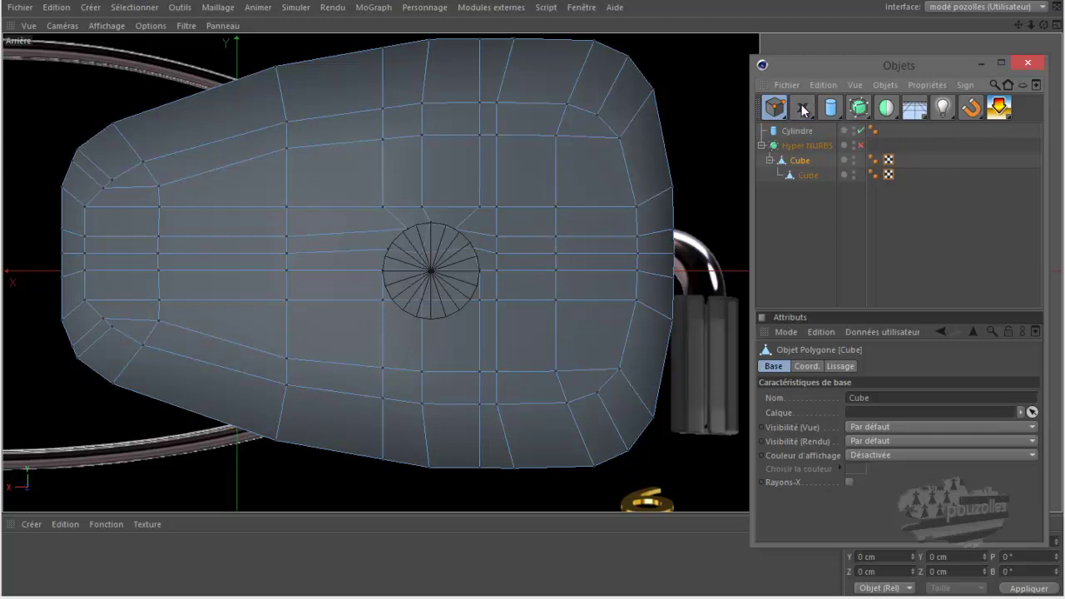
left_click(803, 109)
left_click(854, 127)
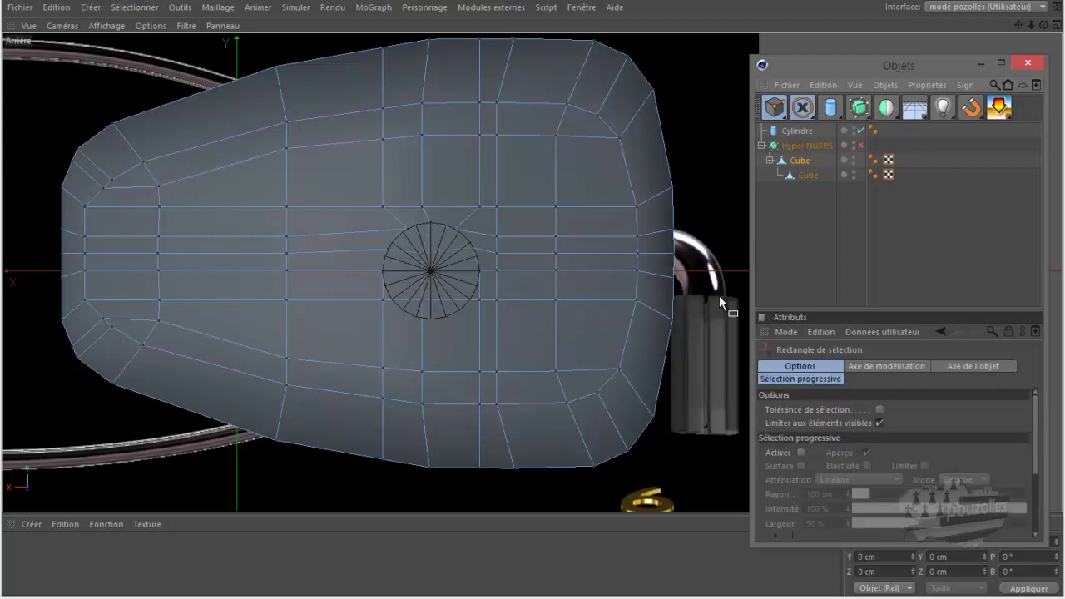
left_click(712, 487)
left_click_drag(712, 487, 46, 284)
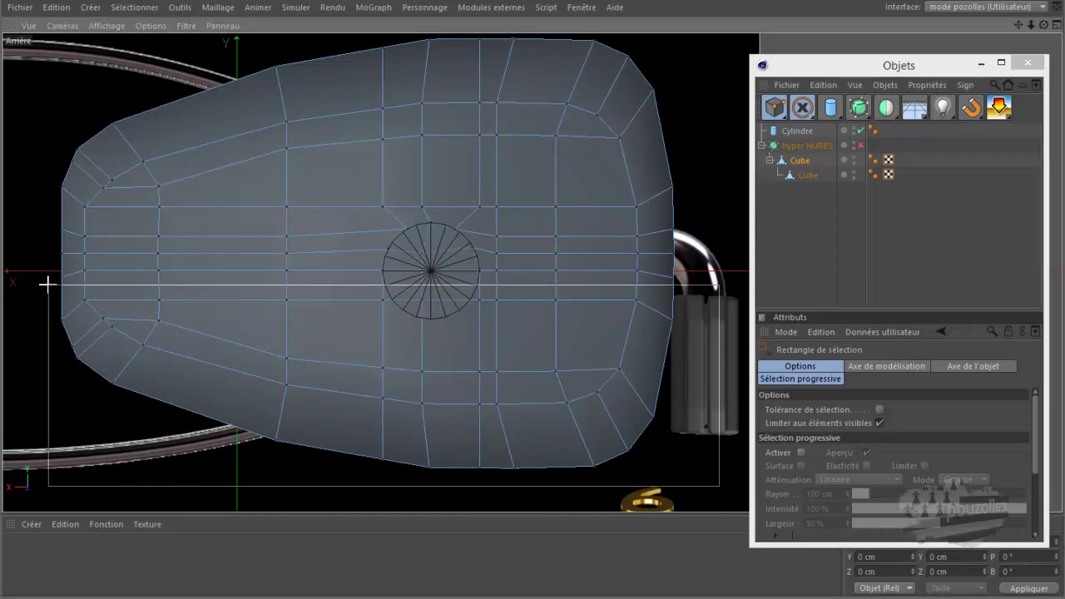
left_click_drag(46, 284, 48, 285)
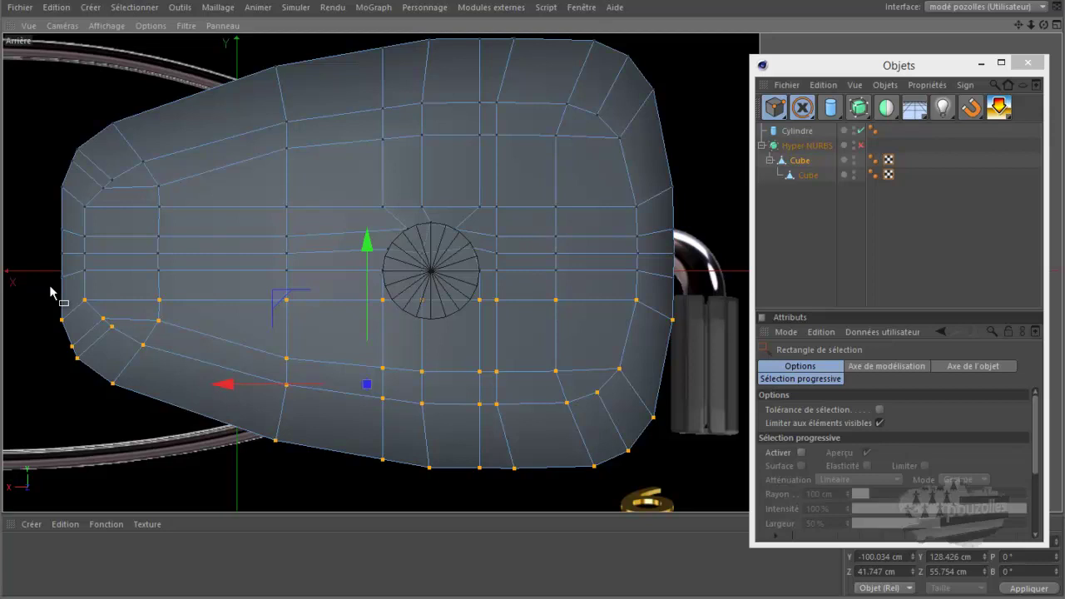
Uncheck 'Limiter aux éléments visibles', reselect all lower points including hidden ones, and delete them.
key("ctrl+z")
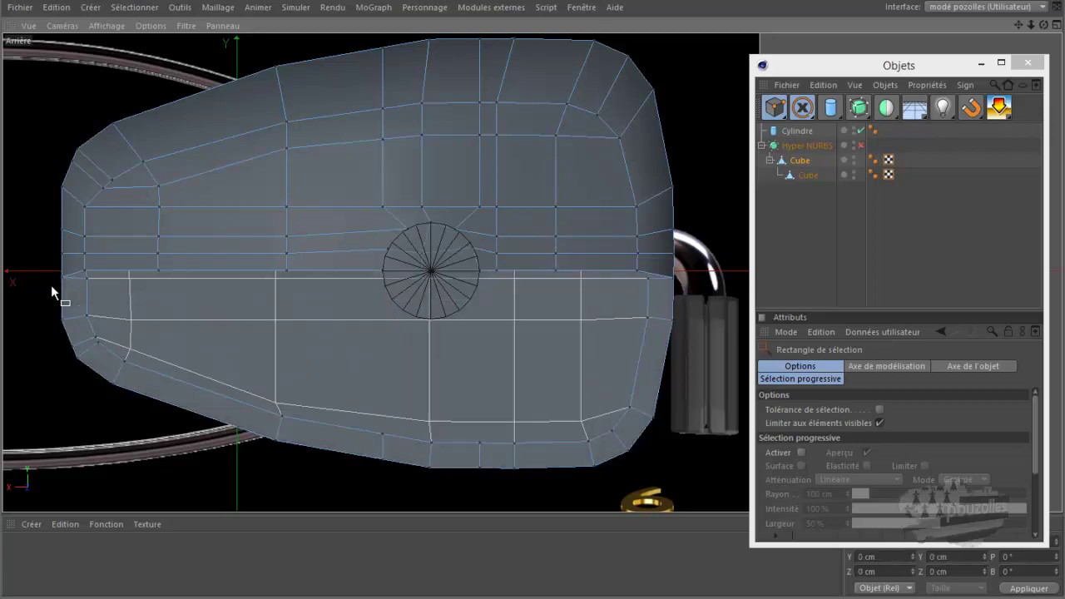
left_click(55, 7)
left_click(63, 33)
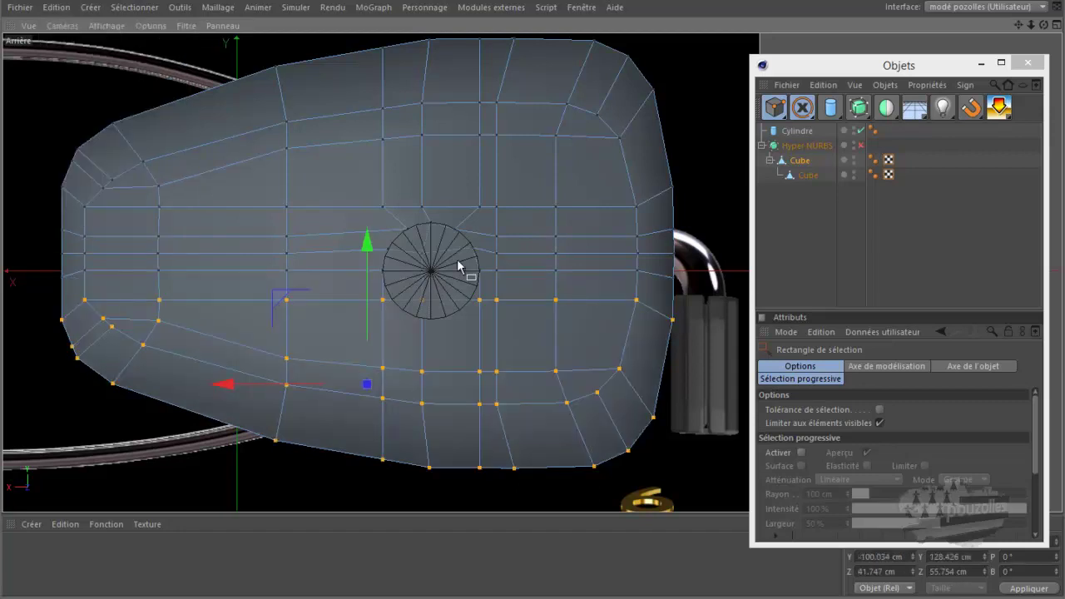
left_click(880, 423)
mouse_move(727, 488)
left_mouse_down()
mouse_move(185, 358)
mouse_move(37, 291)
left_mouse_up()
key("ctrl+z")
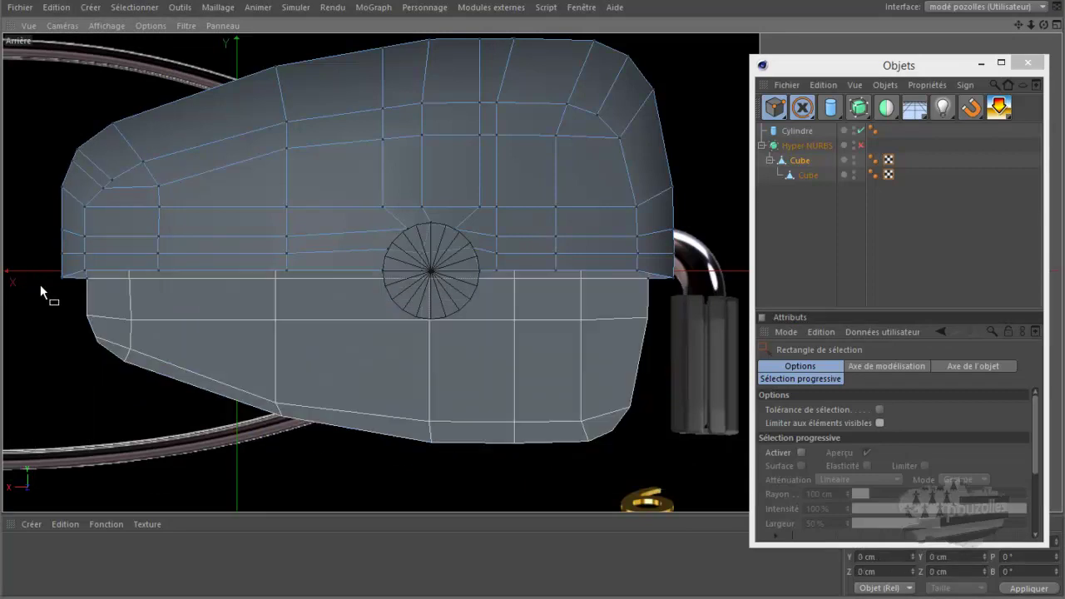
Box-select the bottom-edge points and flatten them onto one line by editing size Y.
left_click_drag(32, 345, 731, 262)
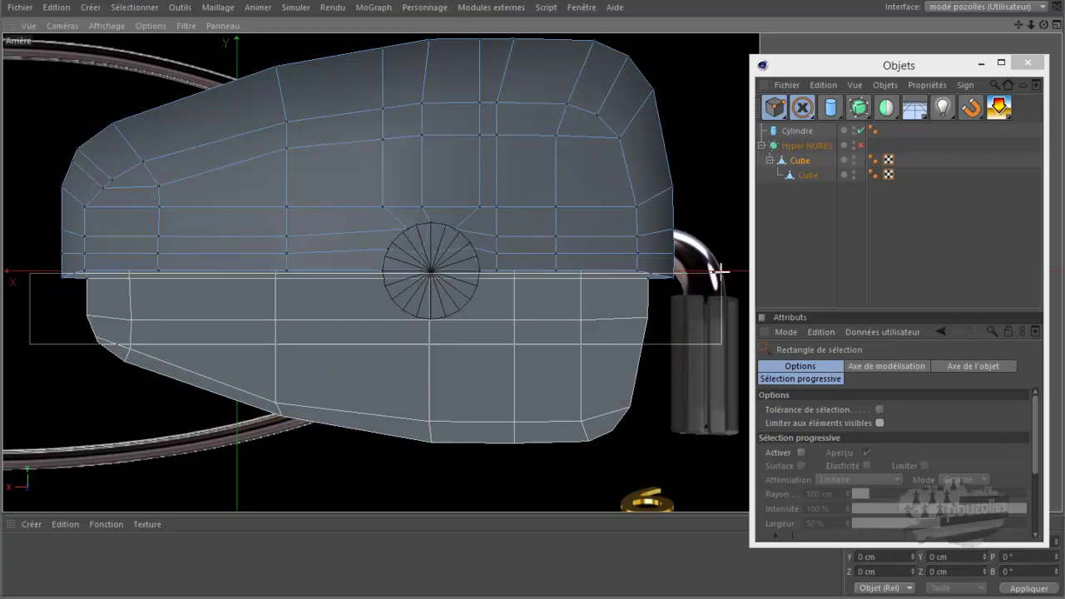
left_click_drag(731, 261, 735, 265)
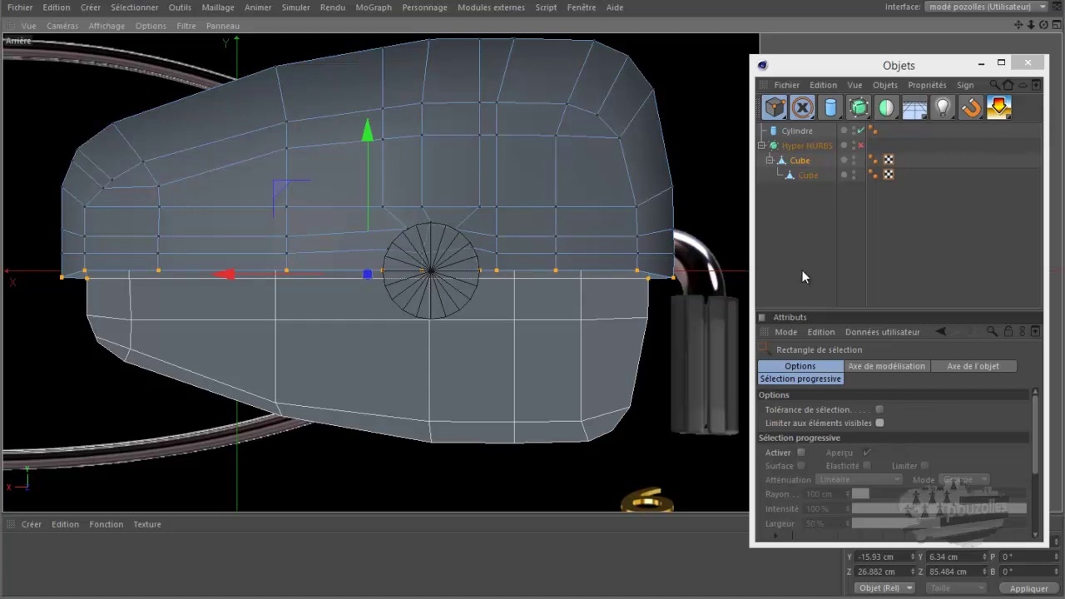
left_click(954, 557)
type("6")
key("Return")
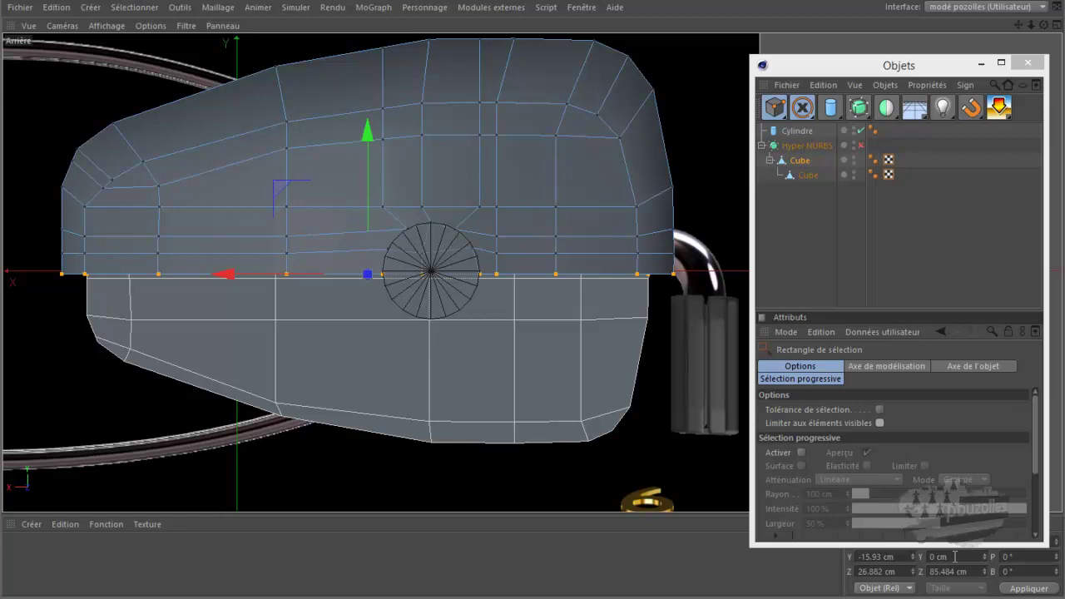
left_click(880, 557)
type("0")
key("Return")
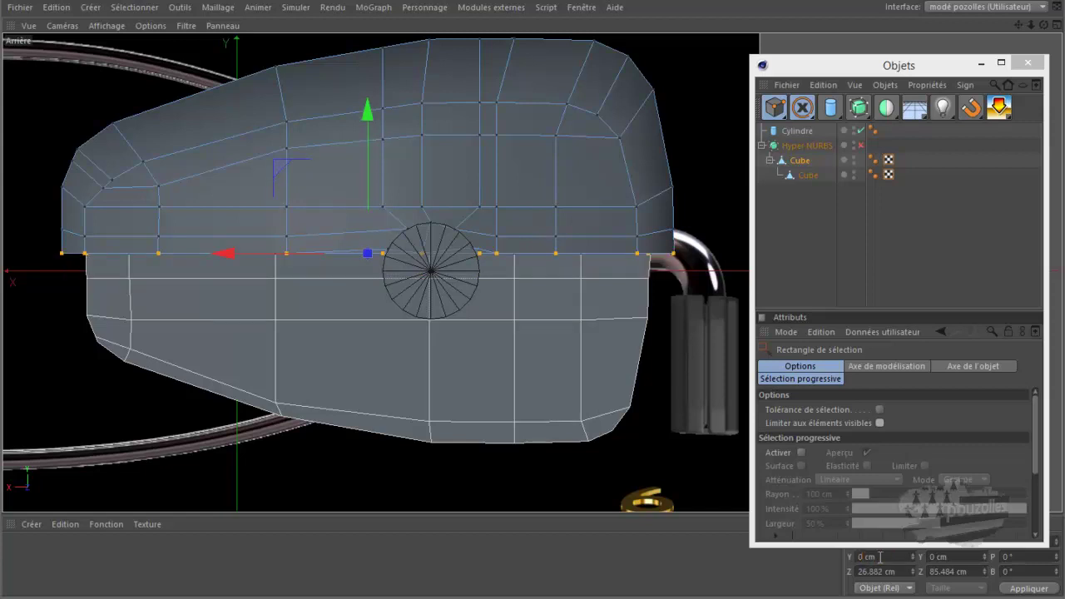
left_click(56, 8)
left_click(65, 30)
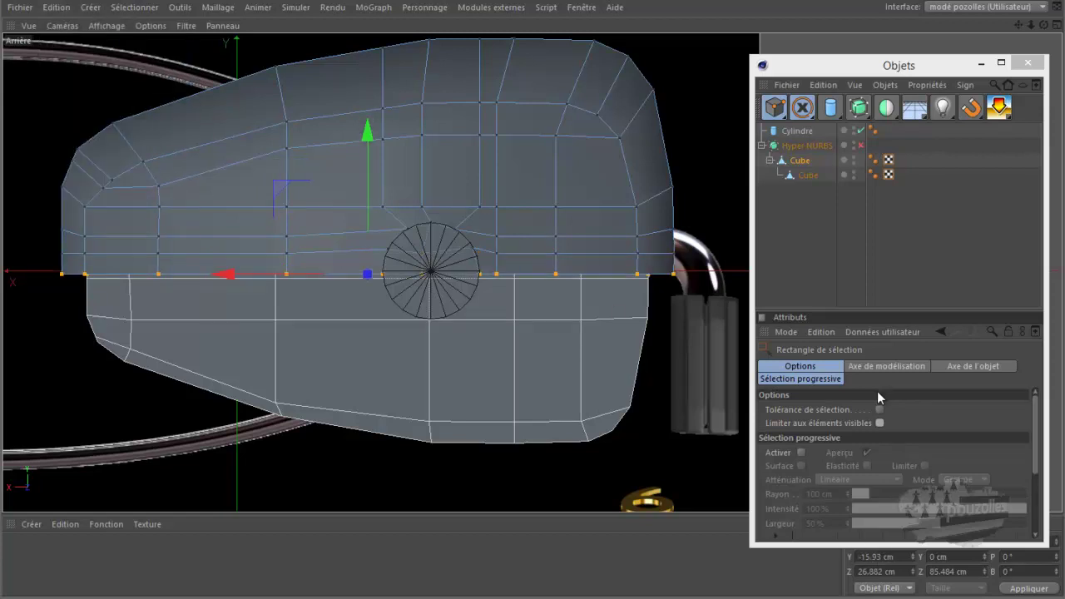
Switch coordinates to Monde and set the points' world Y position to 0 cm.
left_click(884, 588)
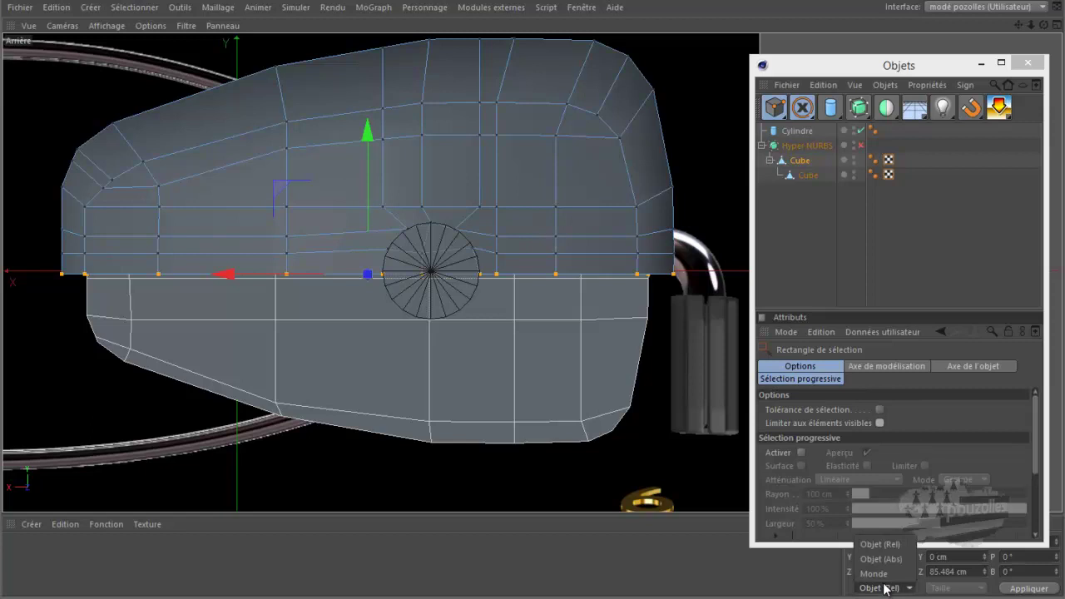
left_click(885, 571)
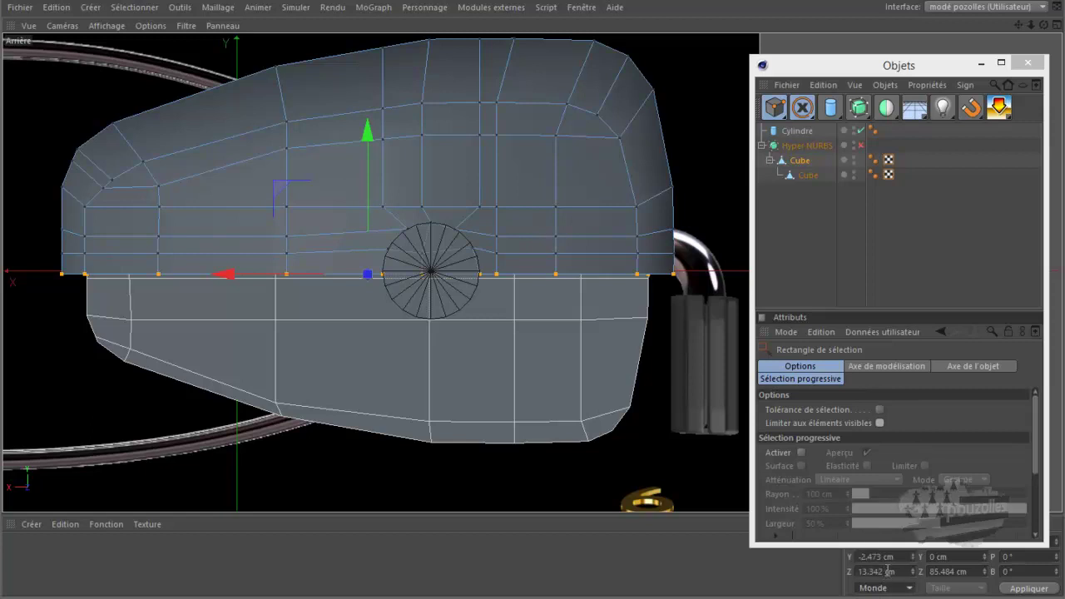
double_click(890, 557)
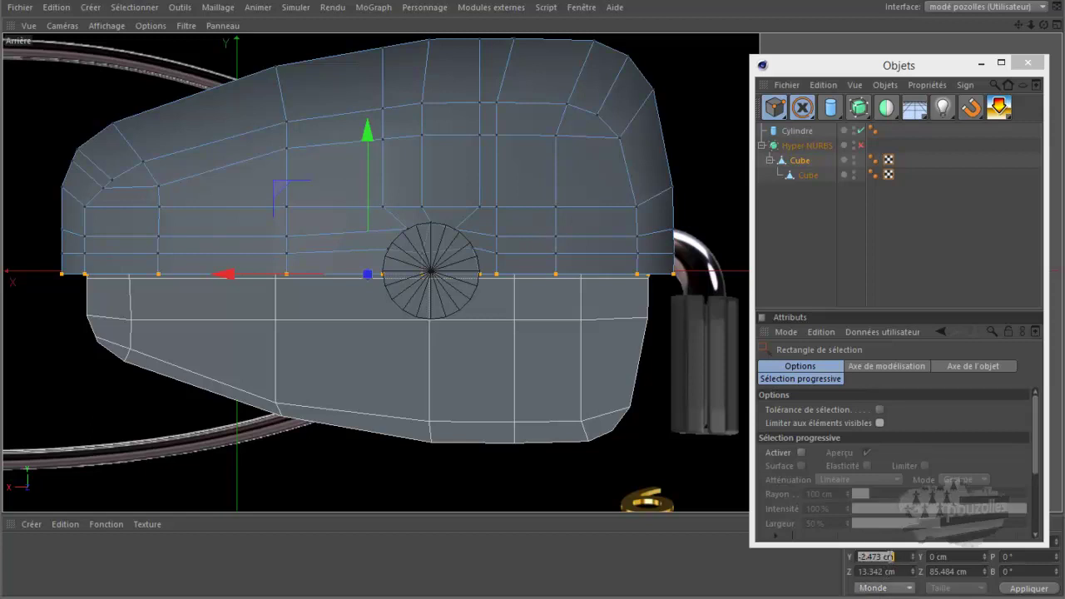
type("0")
key("Return")
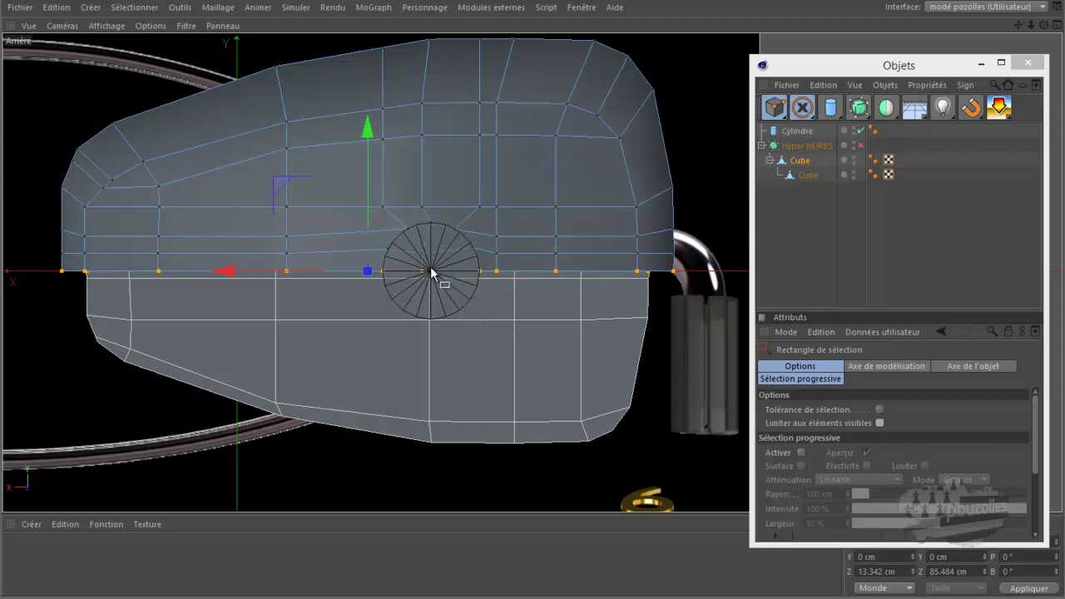
scroll(431, 271, "up", 2)
Add a Symétrie object and nest it under Hyper NURBS with the half Cube inside.
scroll(432, 271, "up", 2)
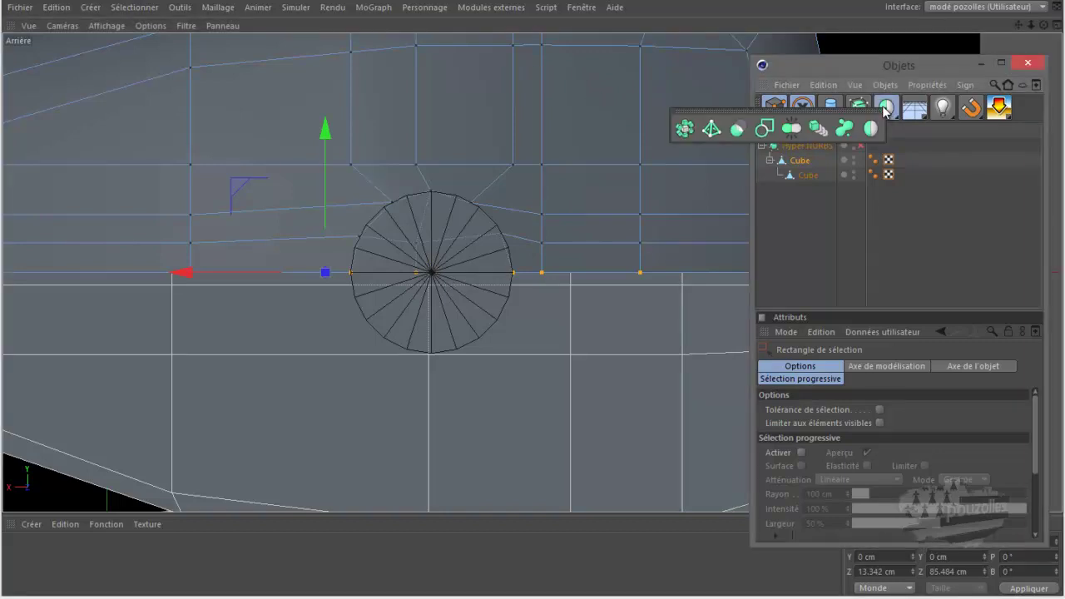
left_click_drag(886, 110, 804, 176)
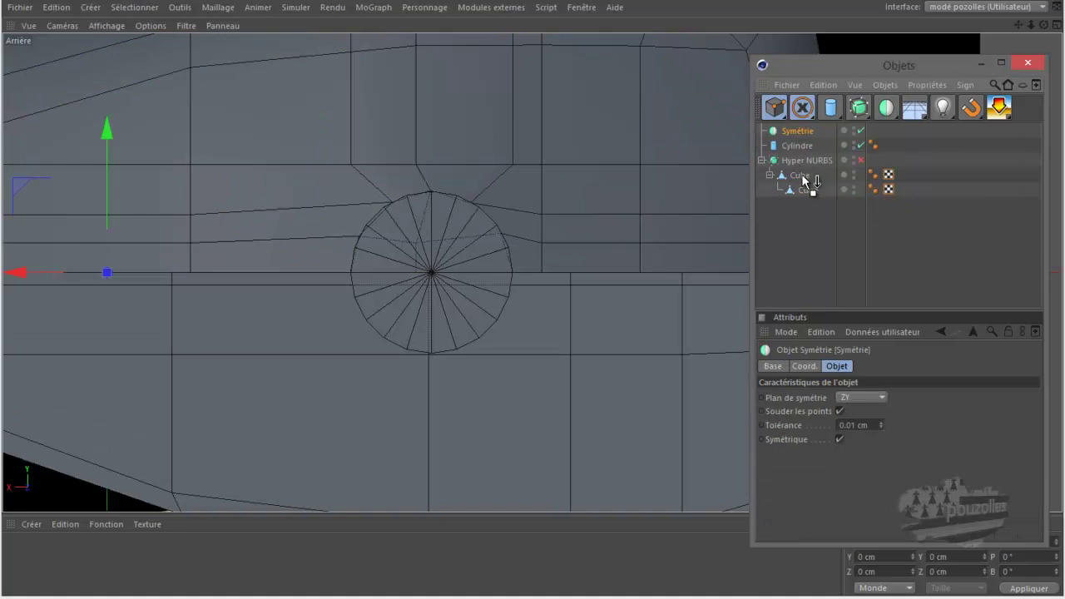
left_click_drag(804, 178, 809, 179)
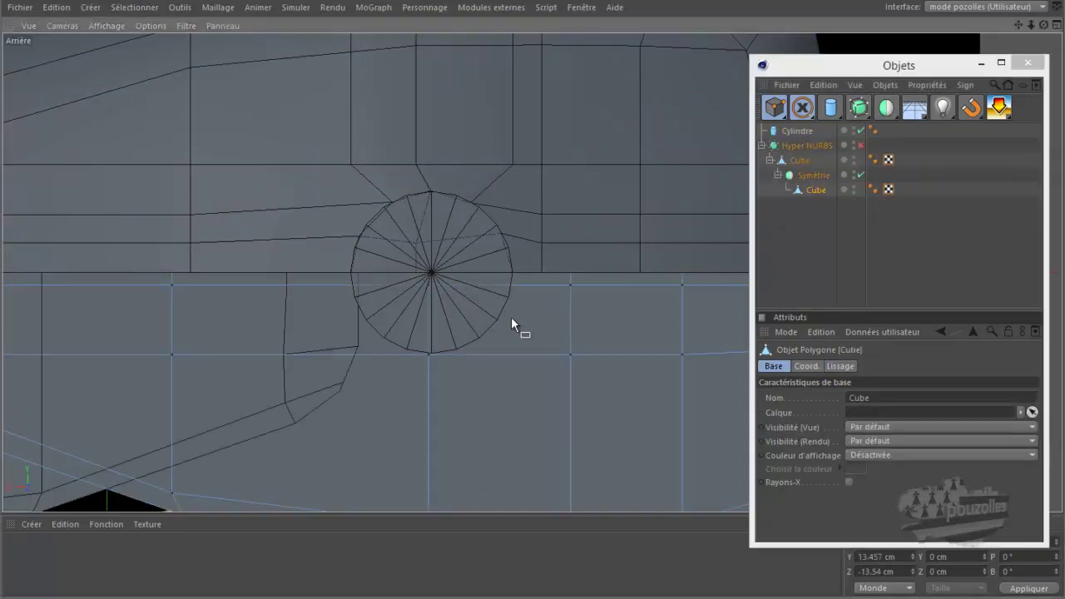
scroll(511, 317, "down", 2)
scroll(511, 317, "down", 1)
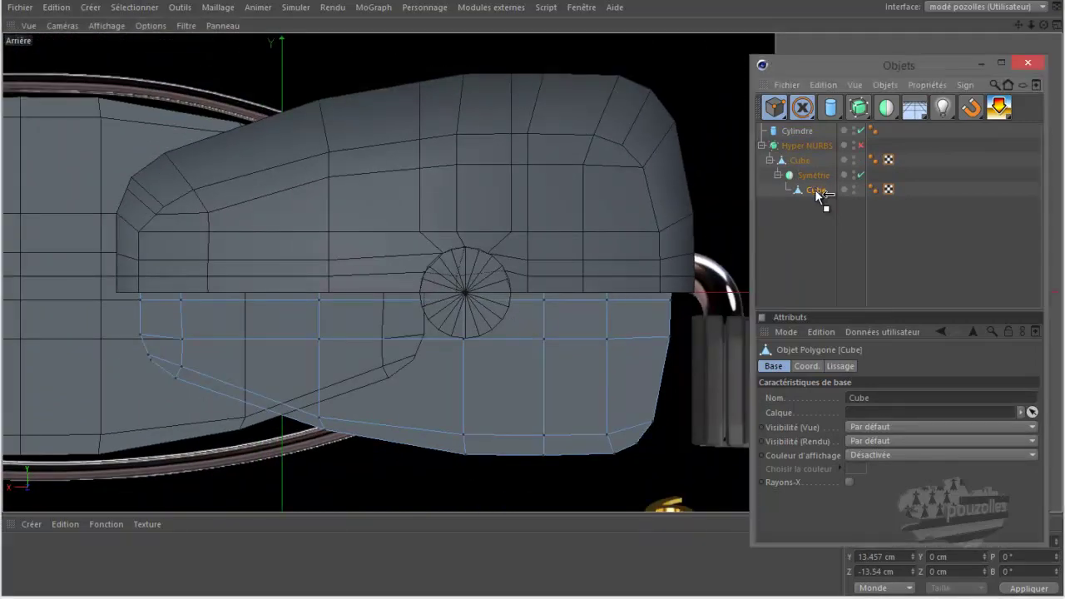
left_click_drag(816, 190, 812, 265)
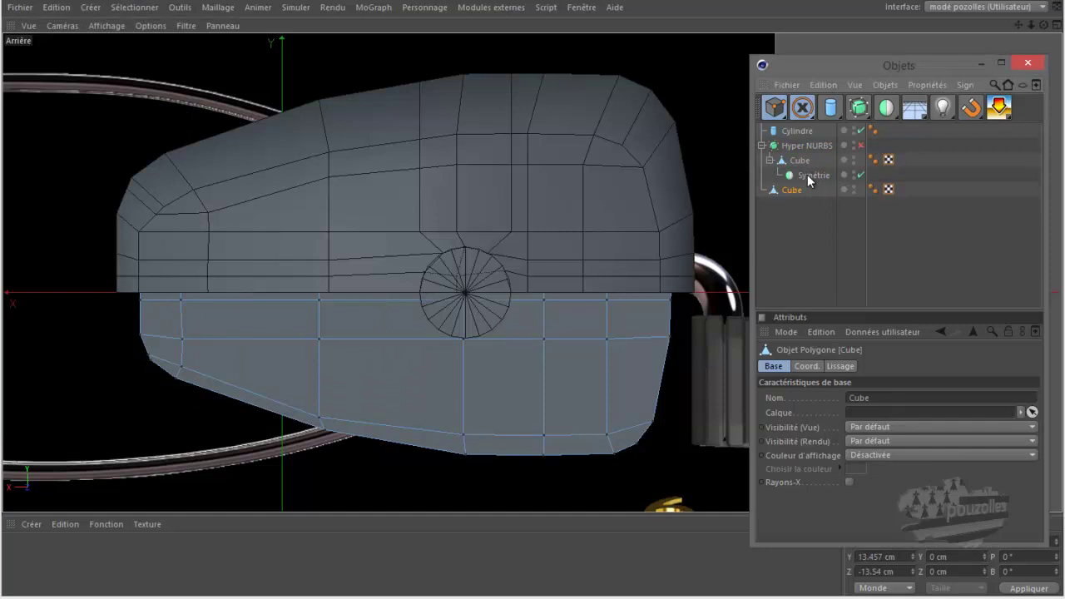
left_click_drag(803, 160, 804, 167)
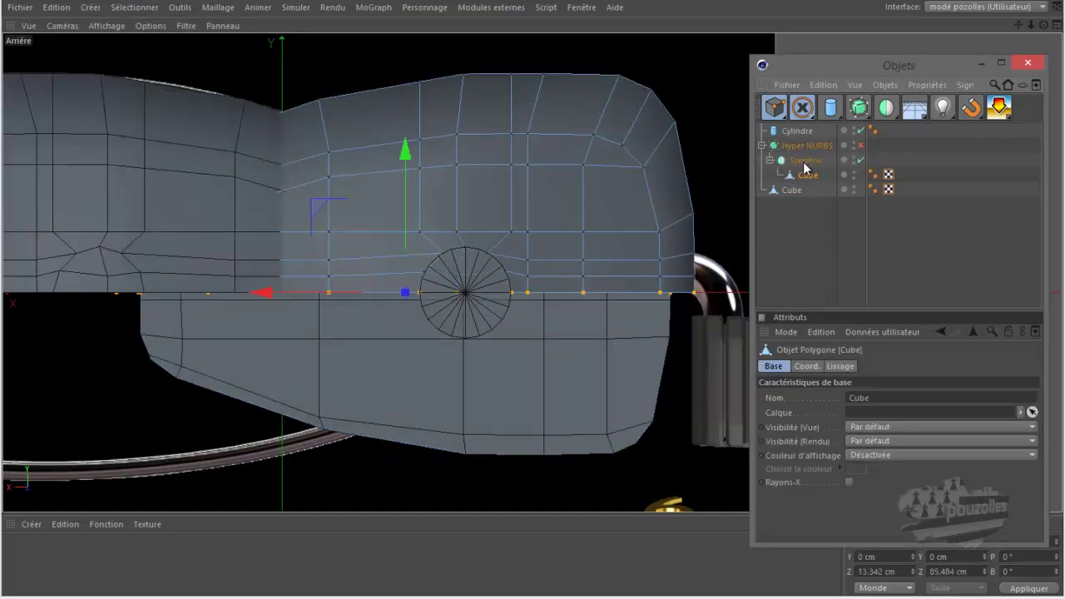
Set the Symétrie's Plan de symétrie to XZ.
left_click(805, 162)
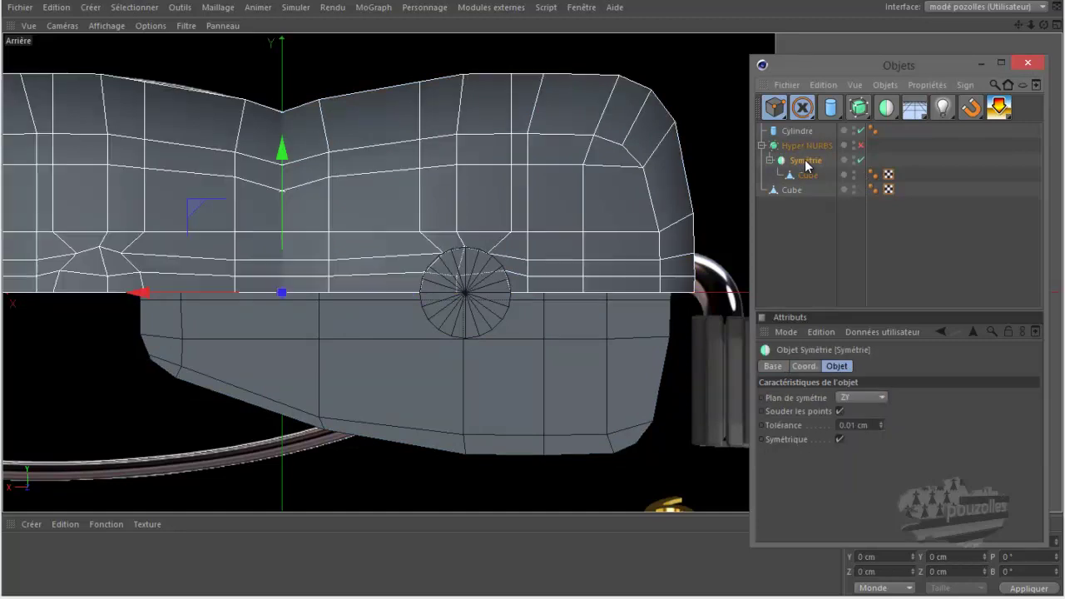
left_click(862, 398)
left_click(863, 409)
left_click(864, 397)
left_click(864, 443)
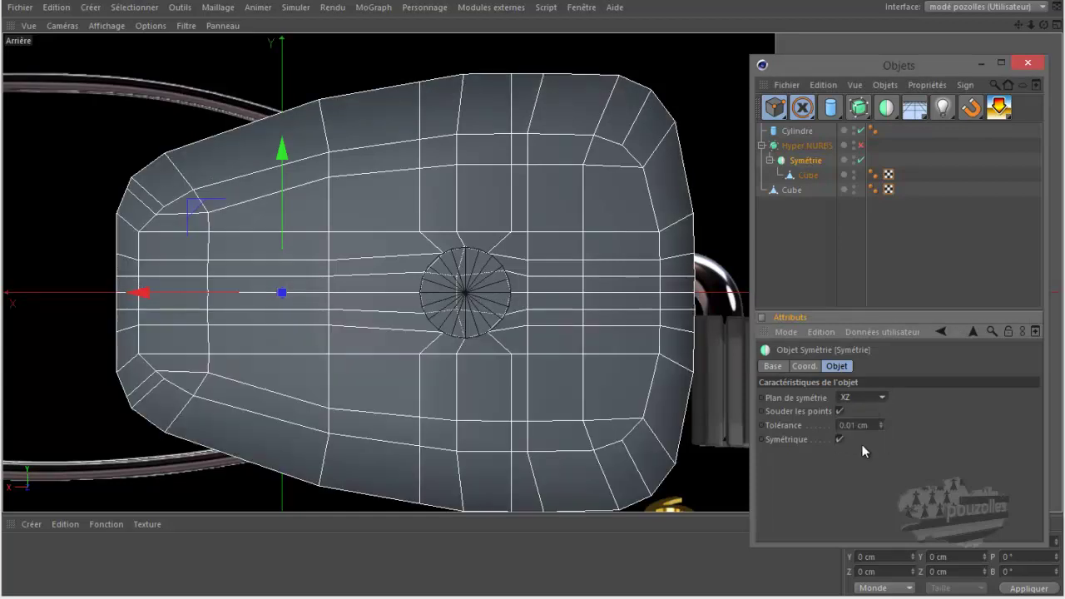
Return to the full perspective view and enable Hyper NURBS smoothing.
middle_click(374, 250)
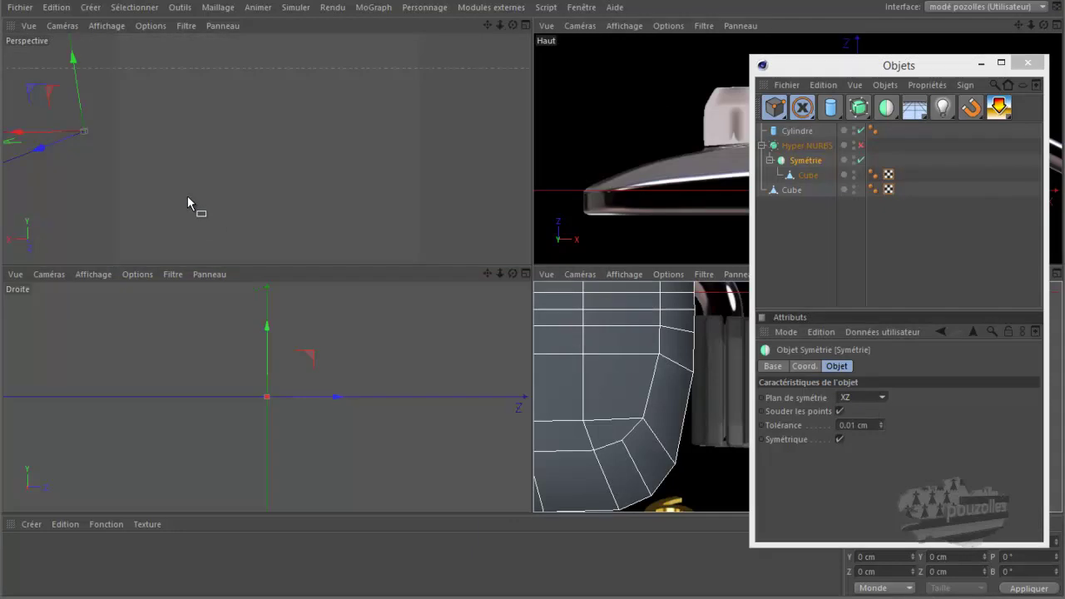
middle_click(190, 200)
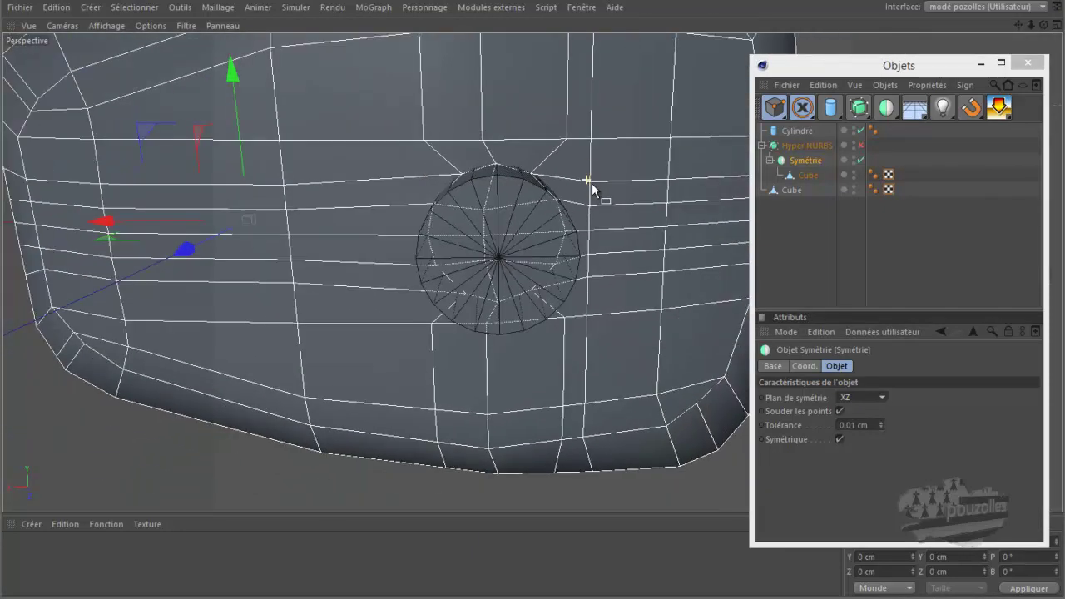
scroll(592, 183, "down", 3)
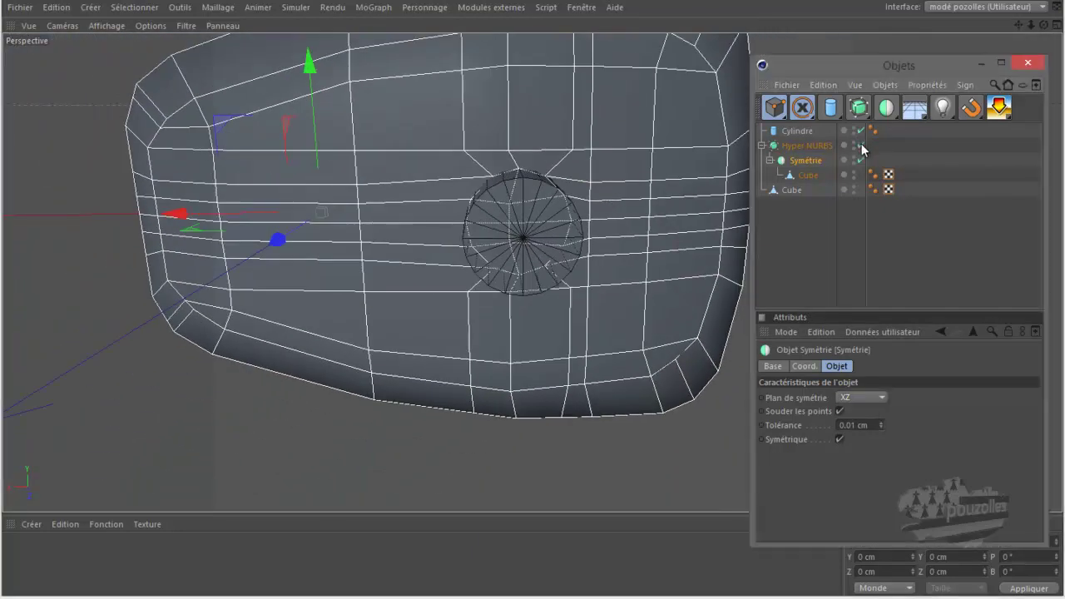
left_click(861, 147)
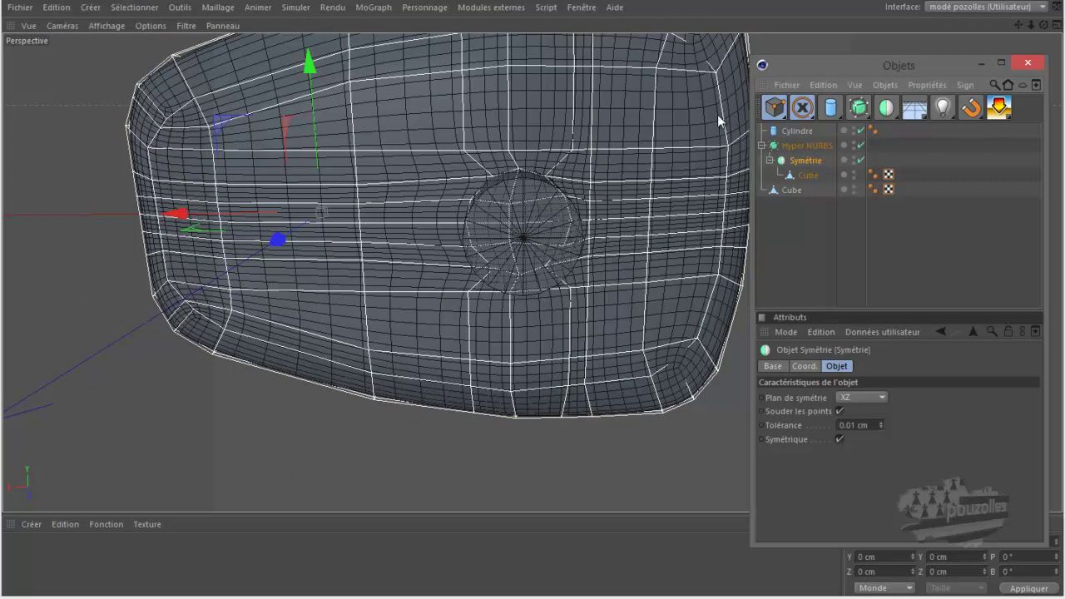
mouse_move(535, 292)
left_mouse_down("alt")
mouse_move(546, 287)
mouse_move(500, 299)
mouse_move(533, 293)
mouse_move(533, 283)
mouse_move(537, 291)
left_mouse_up("alt")
Turn off the Cylindre's X-ray, disable the cylinder, and switch off Hyper NURBS.
left_click(797, 130)
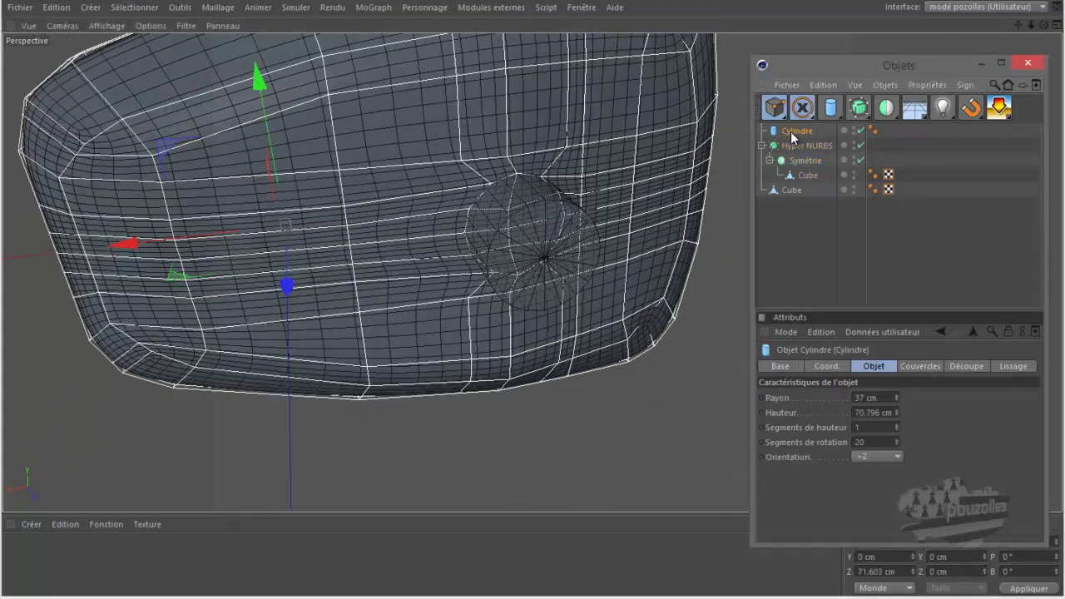
left_click(793, 368)
left_click(849, 495)
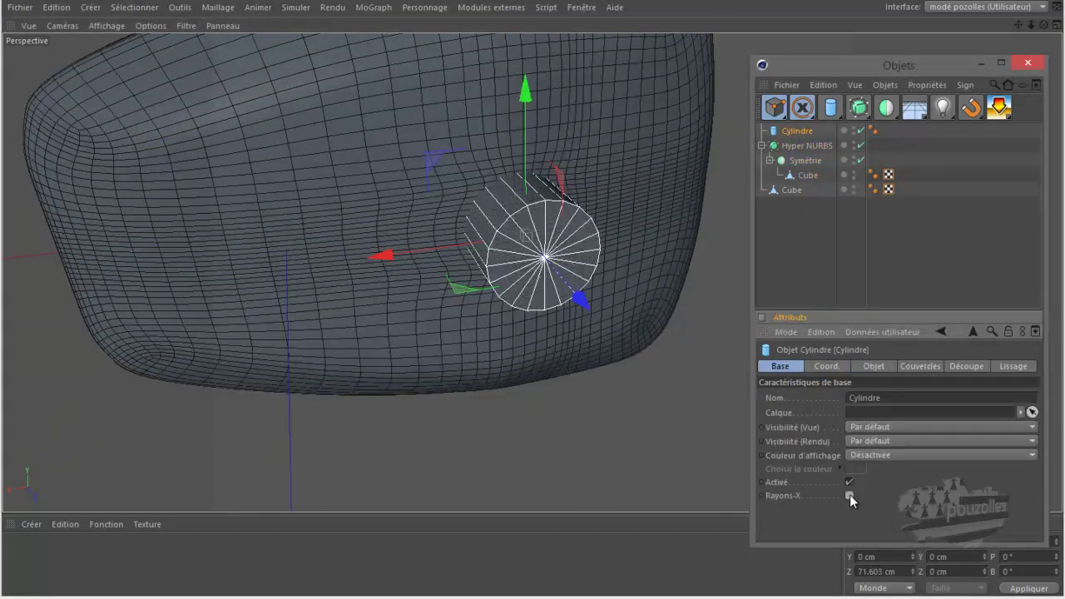
left_click(860, 131)
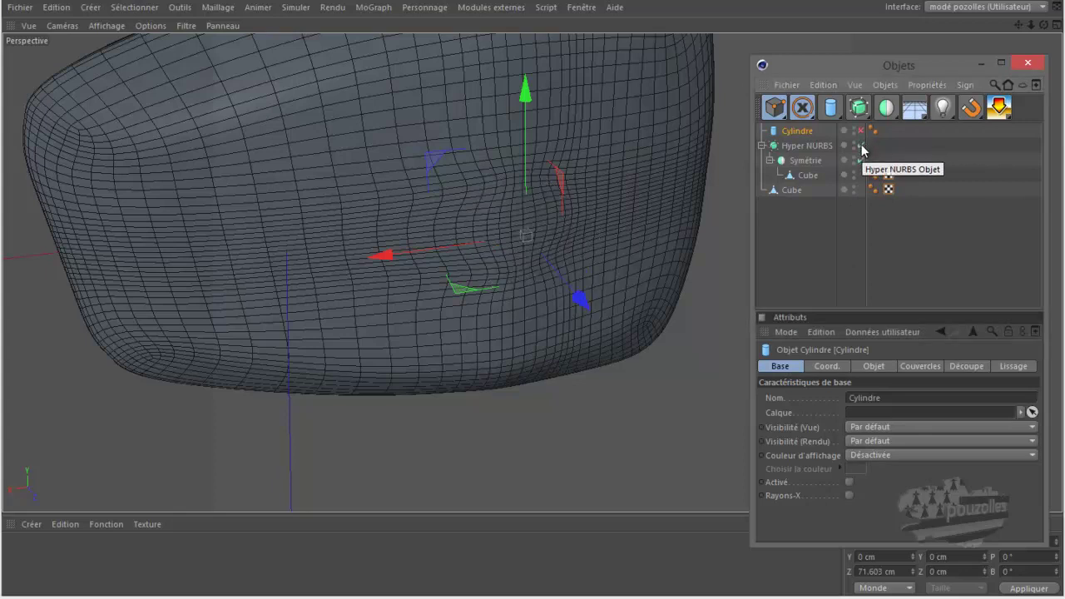
left_click(861, 146)
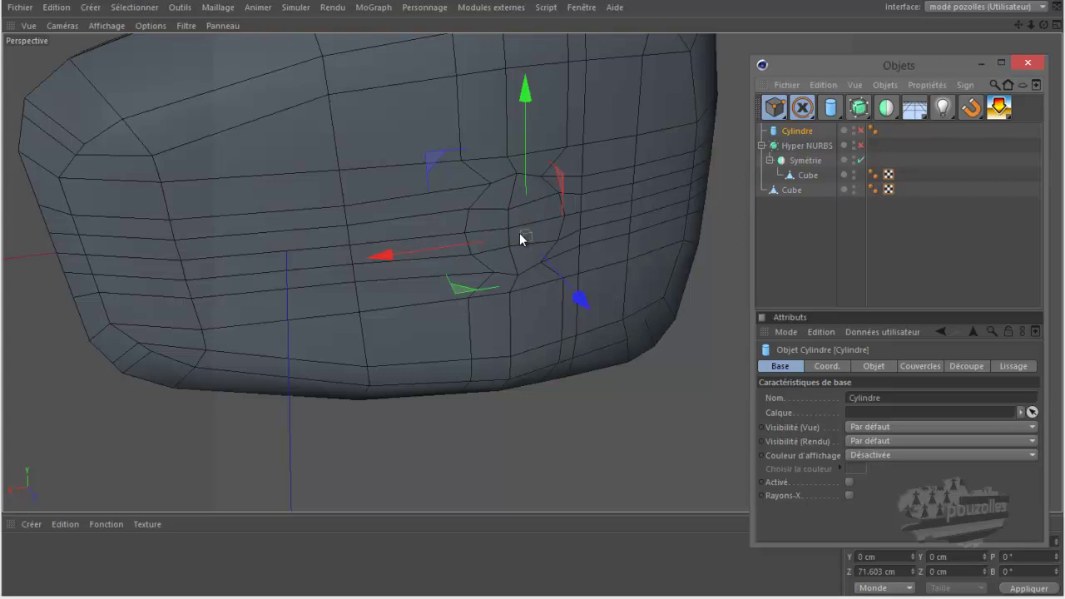
Select the half Cube and brush-select a few polygons beside the hole in polygon mode.
left_click(807, 175)
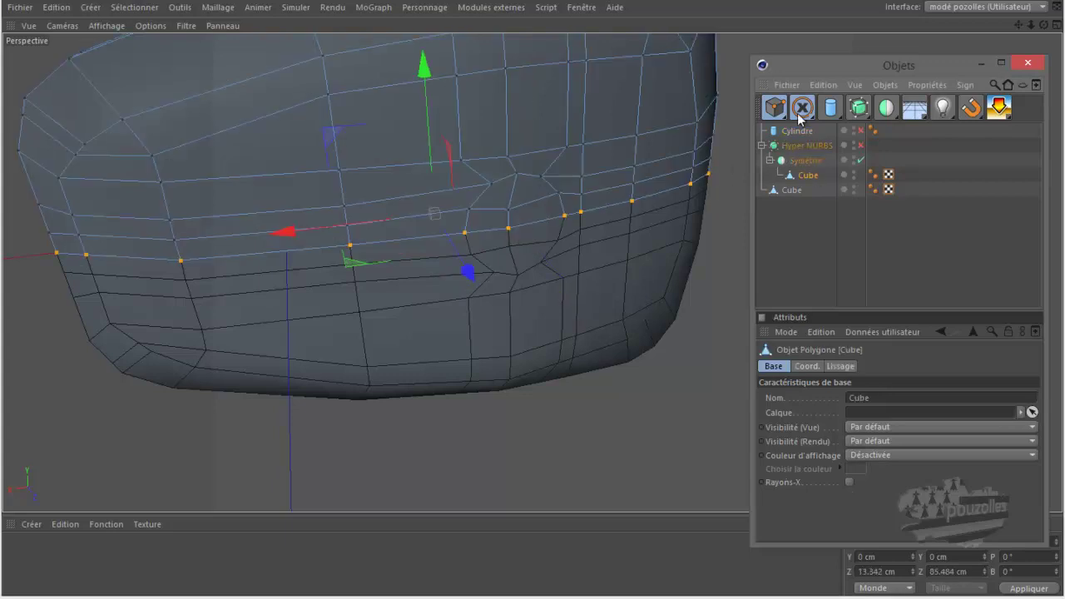
left_click(781, 113)
left_click(922, 127)
left_click(804, 108)
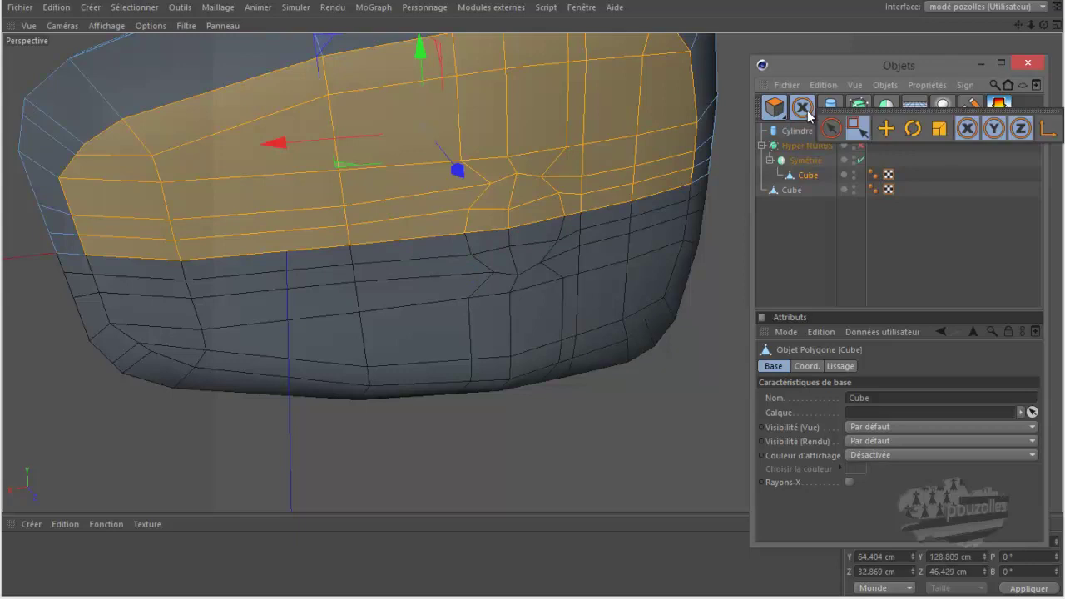
left_click(826, 126)
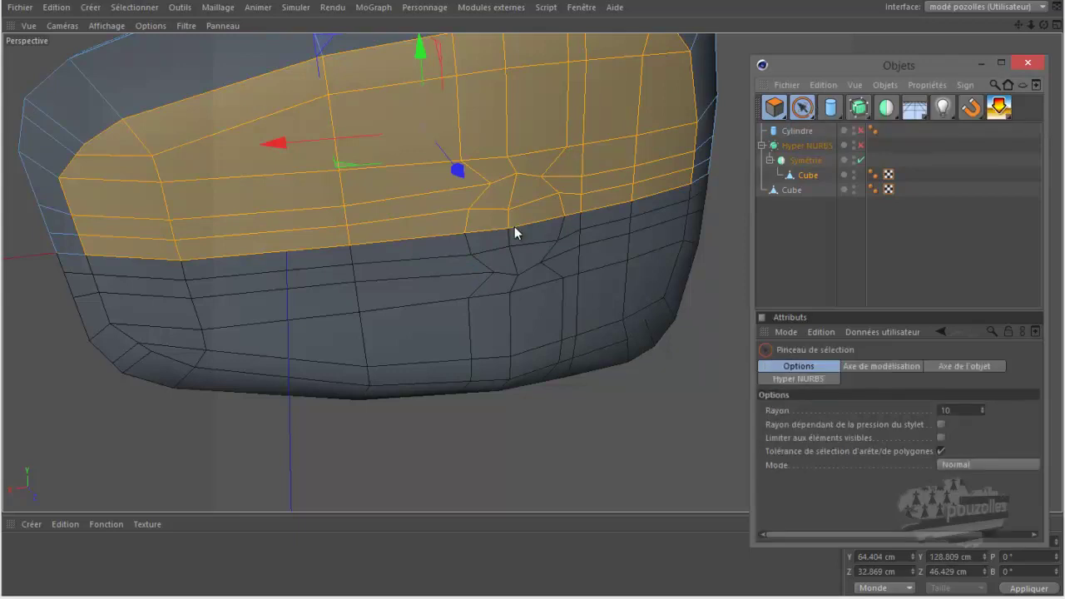
left_click_drag(487, 218, 508, 206)
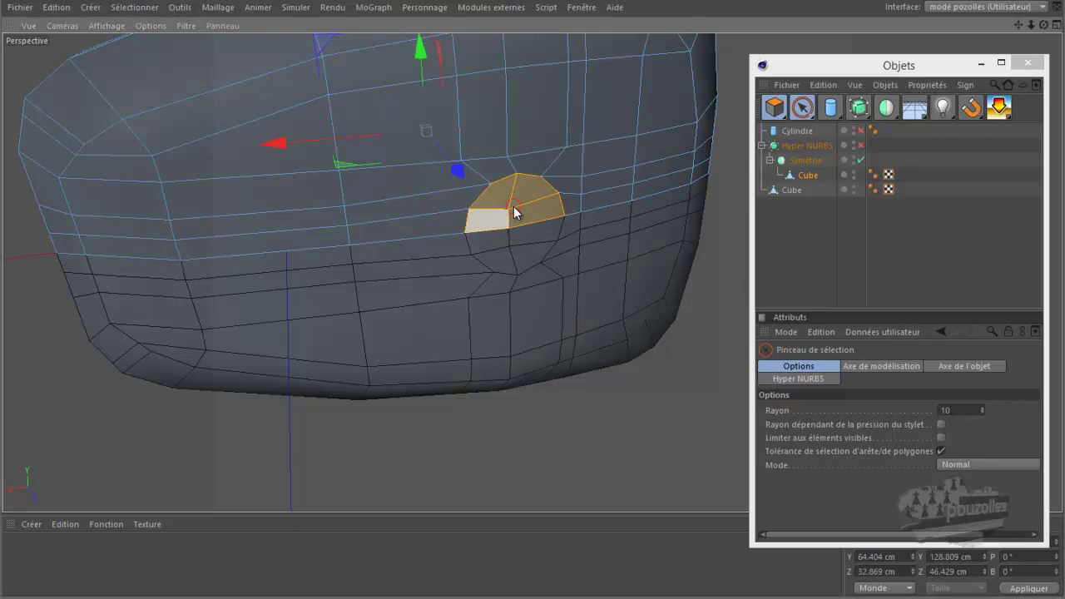
left_click(514, 212)
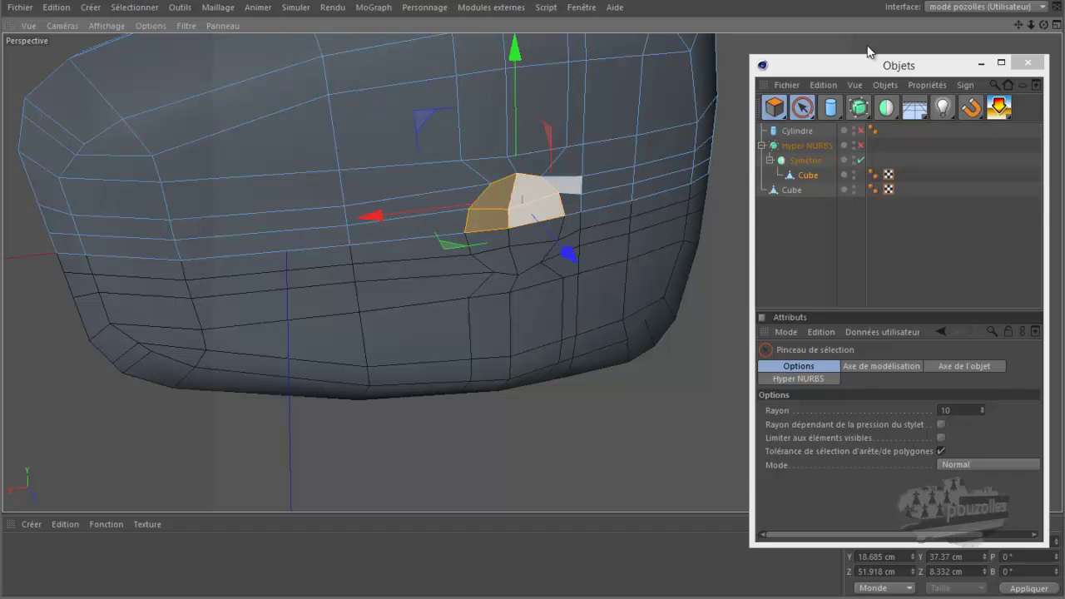
left_click_drag(531, 273, 539, 290, "alt")
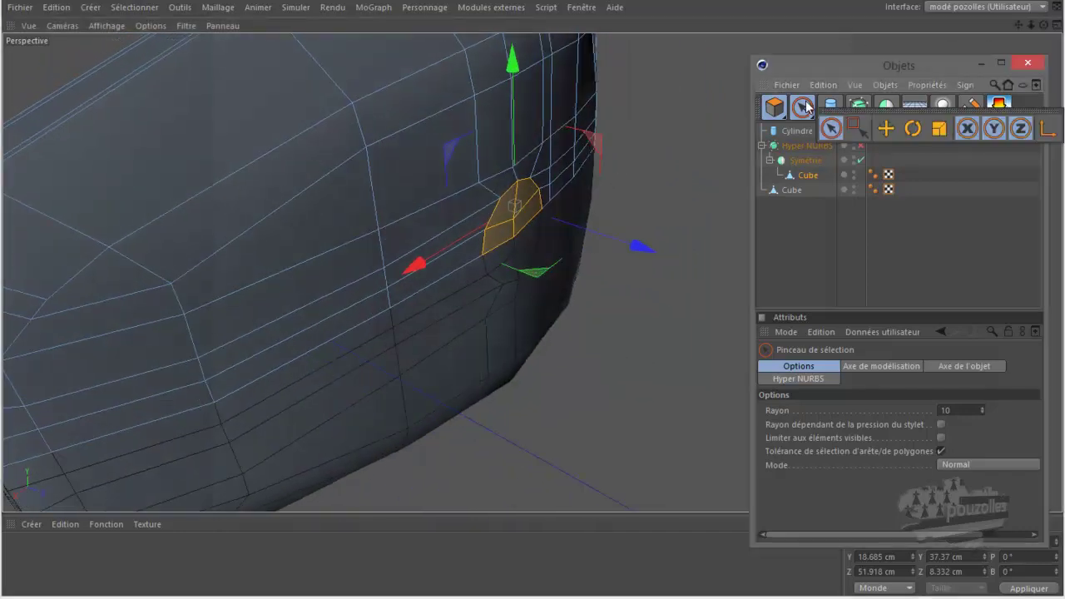
Ctrl-extrude the polygons beside the hole about 13.8 cm outward, then turn off Symétrie.
key("e")
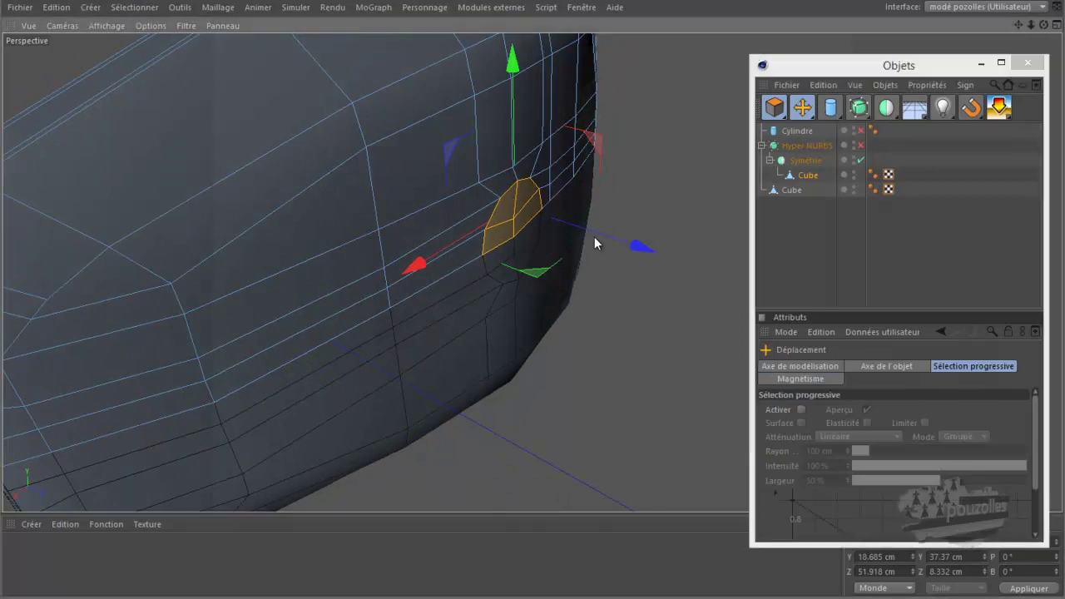
left_click_drag(595, 241, 590, 230, "alt")
mouse_move(508, 173)
left_mouse_down("alt")
mouse_move(503, 199)
mouse_move(553, 228)
left_mouse_up("alt")
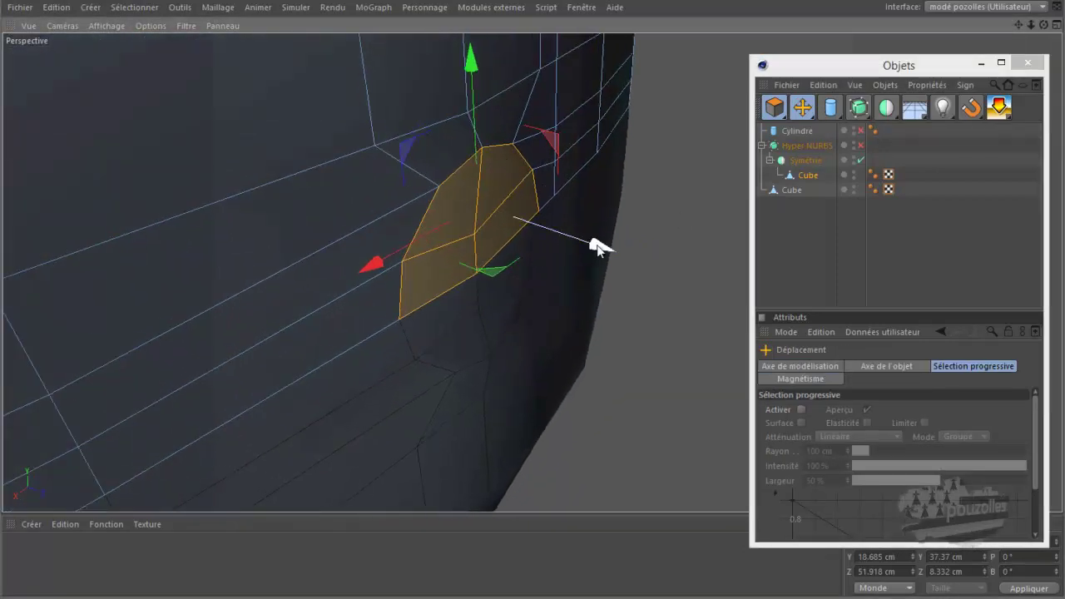
left_click_drag(598, 248, 602, 252)
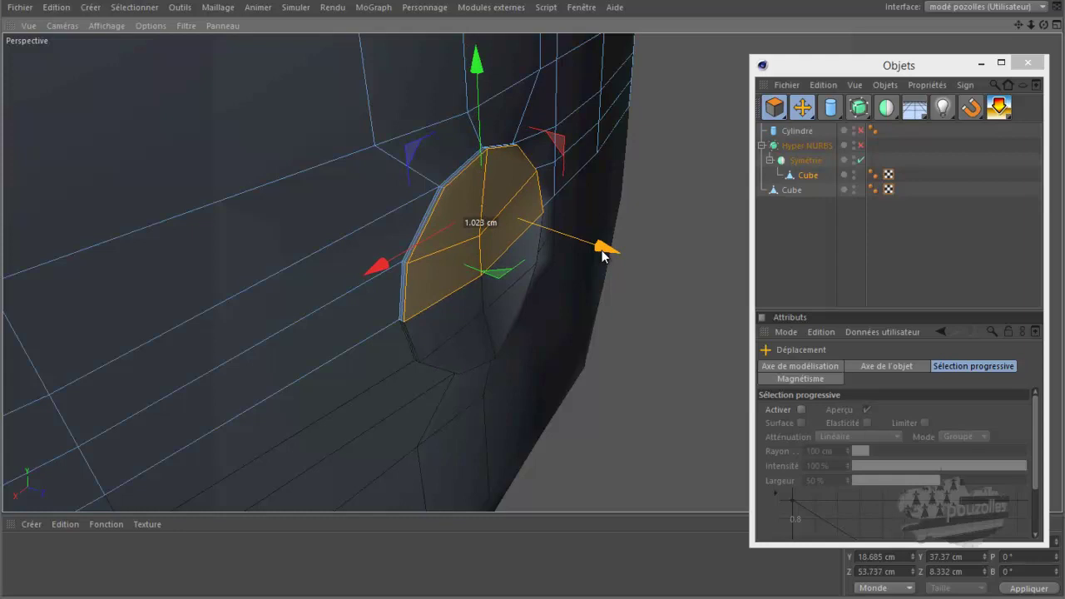
left_click_drag(603, 254, 638, 283)
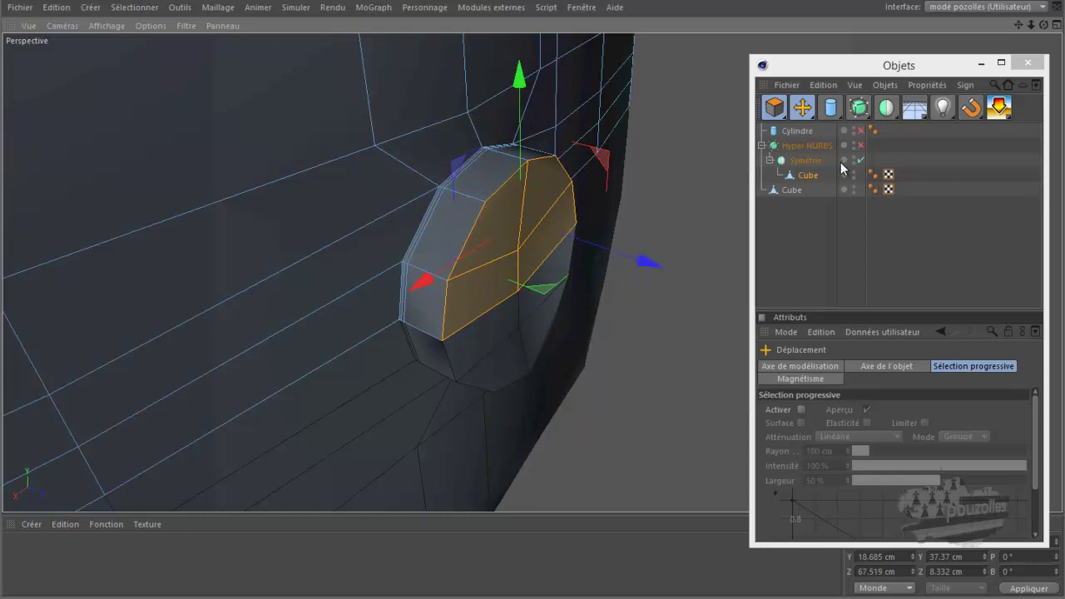
left_click(862, 160)
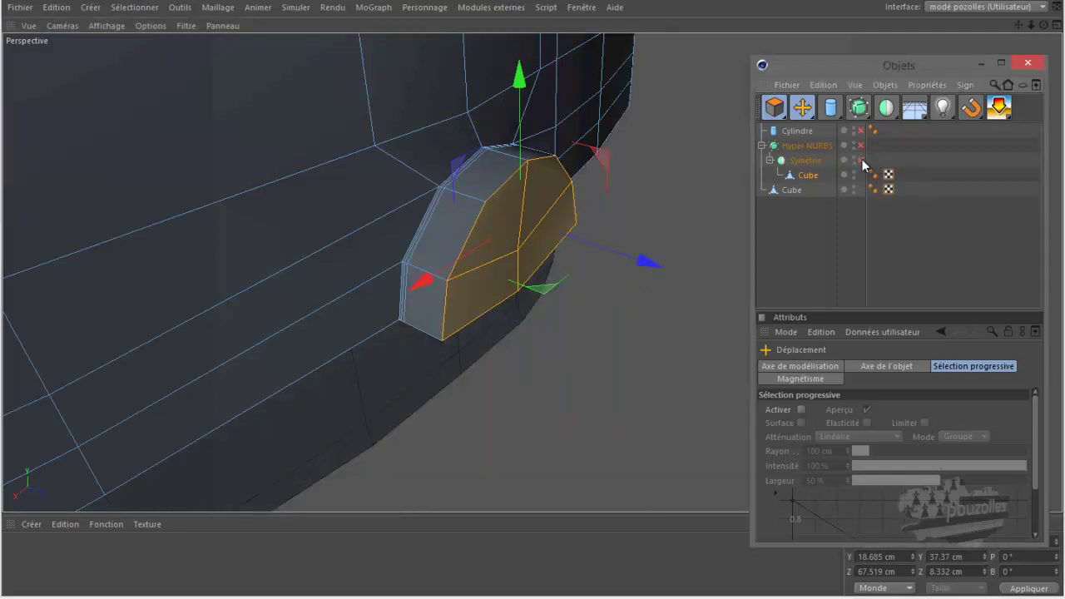
left_click_drag(1046, 26, 529, 287)
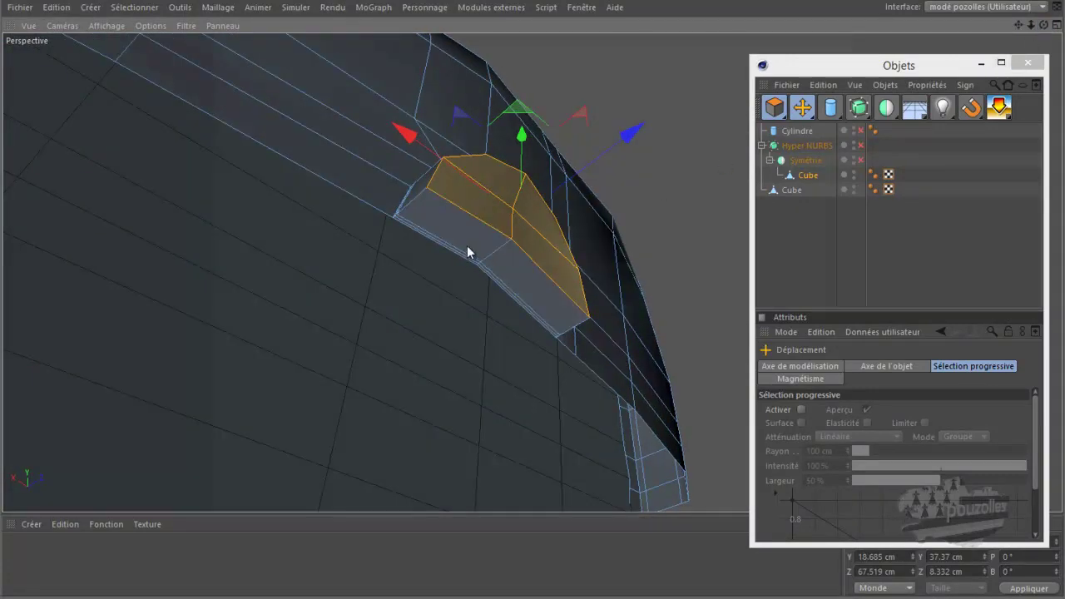
left_click(774, 108)
left_click(855, 132)
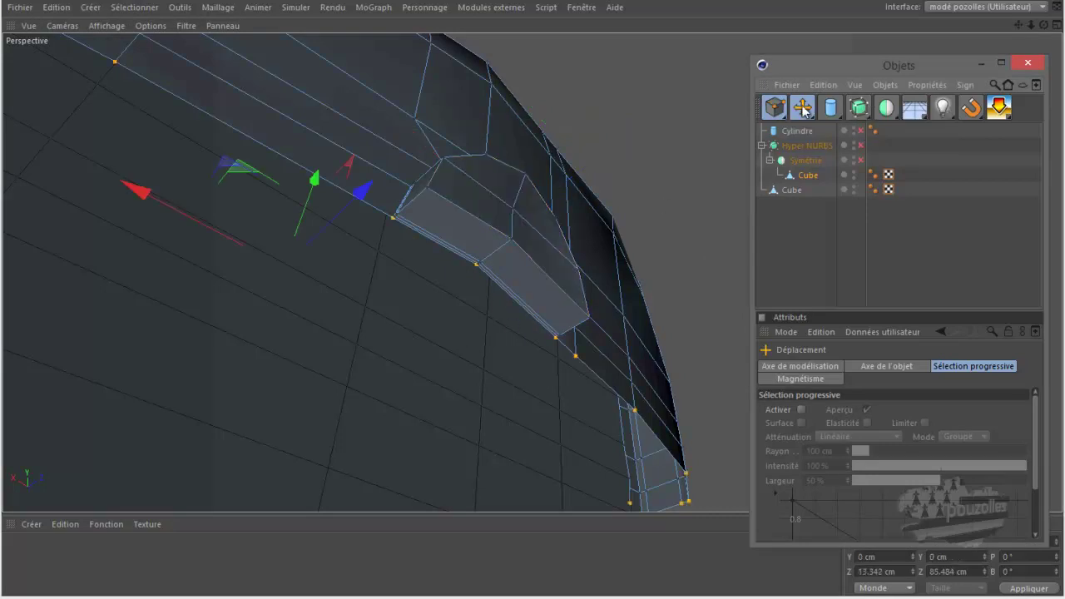
left_click(803, 108)
left_click(832, 131)
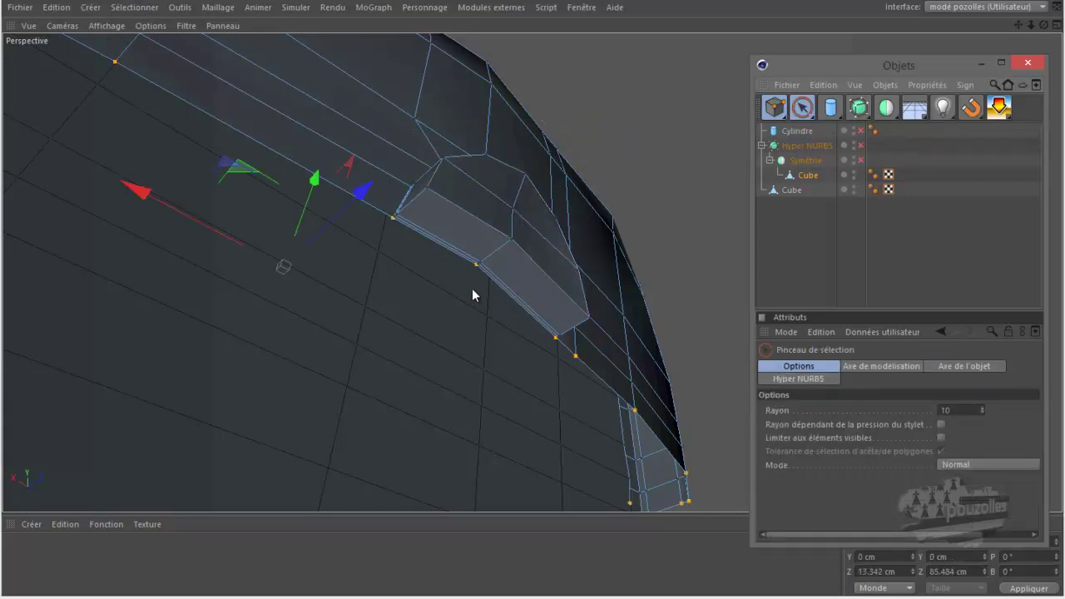
left_click_drag(471, 286, 477, 268)
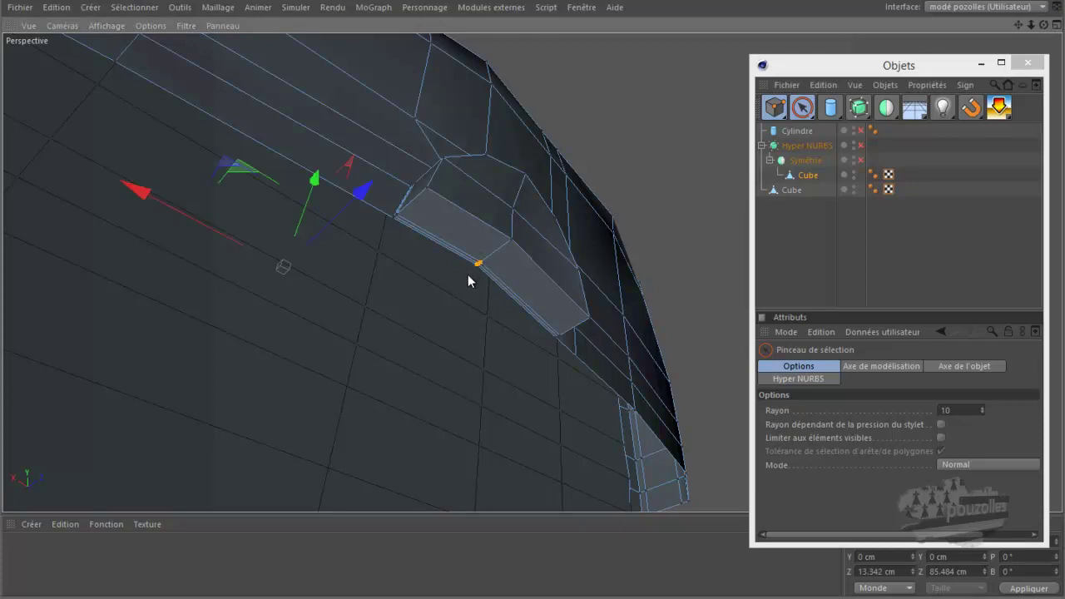
key("ctrl+z")
key("ctrl+z")
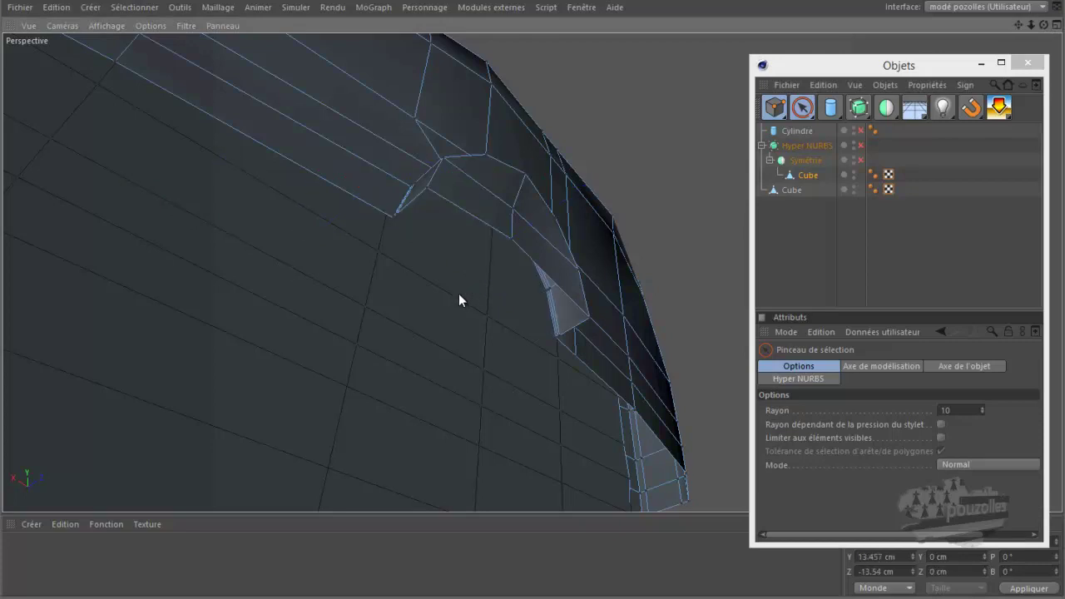
left_click(861, 145, "ctrl")
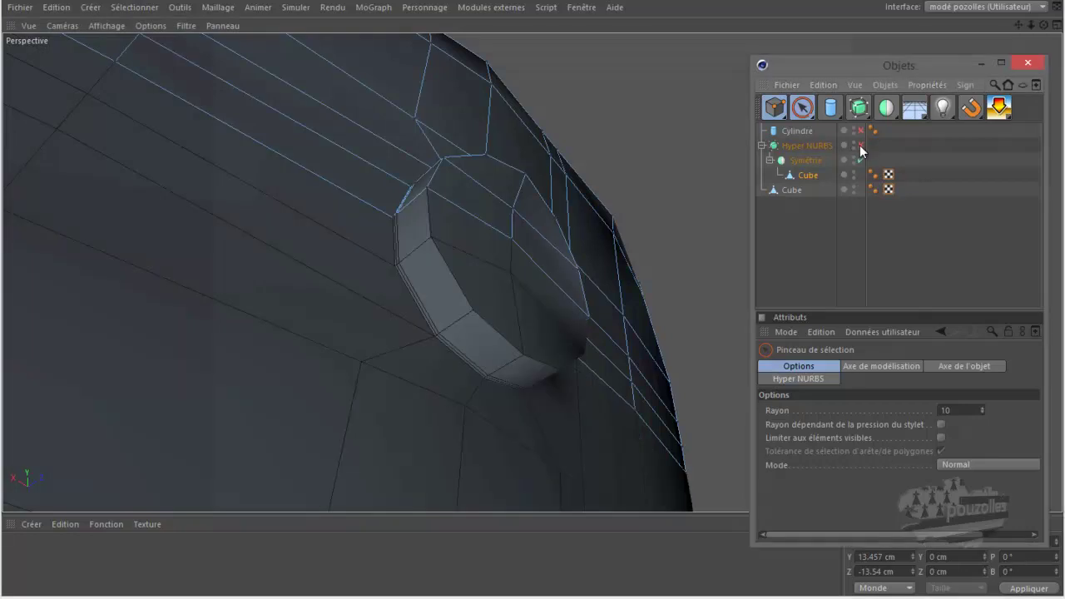
left_click(861, 146)
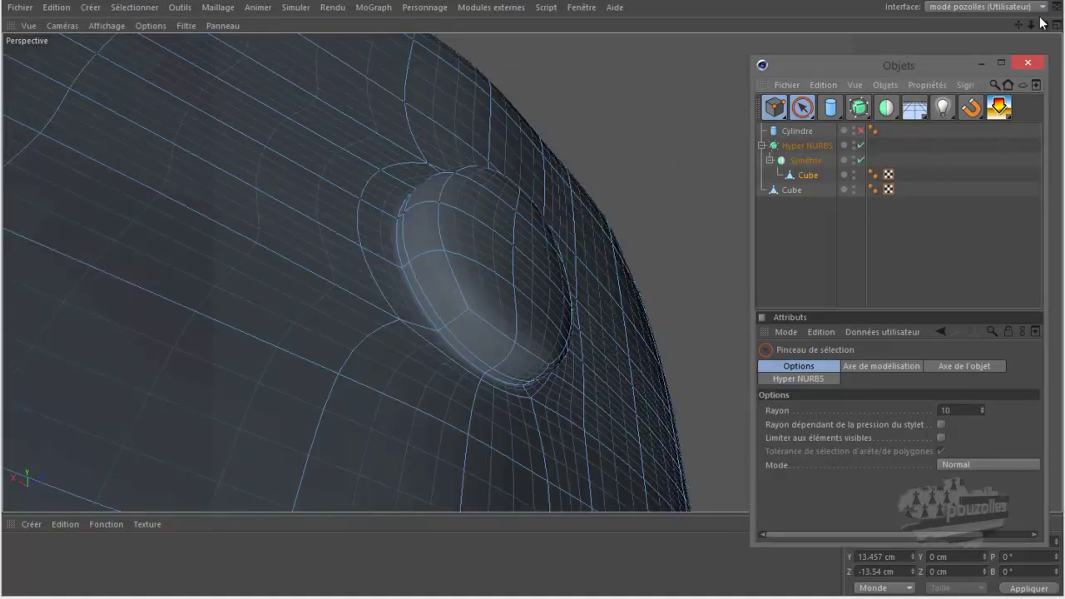
left_click_drag(552, 296, 513, 284, "alt")
Delete the protrusion's cap polygons in Polygon mode and turn off Hyper NURBS smoothing.
left_click(776, 112)
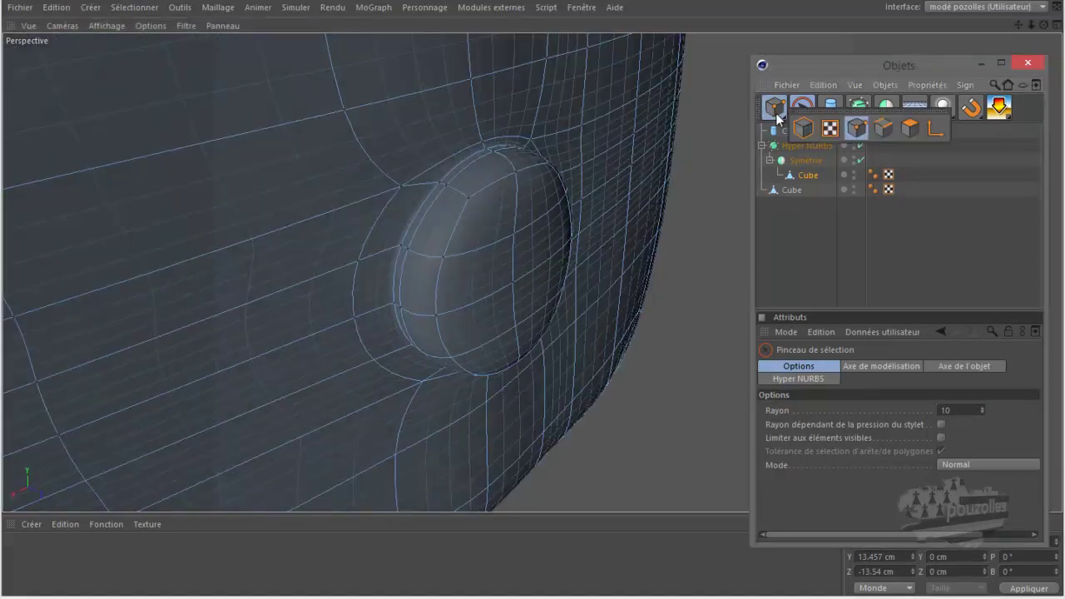
left_click(907, 128)
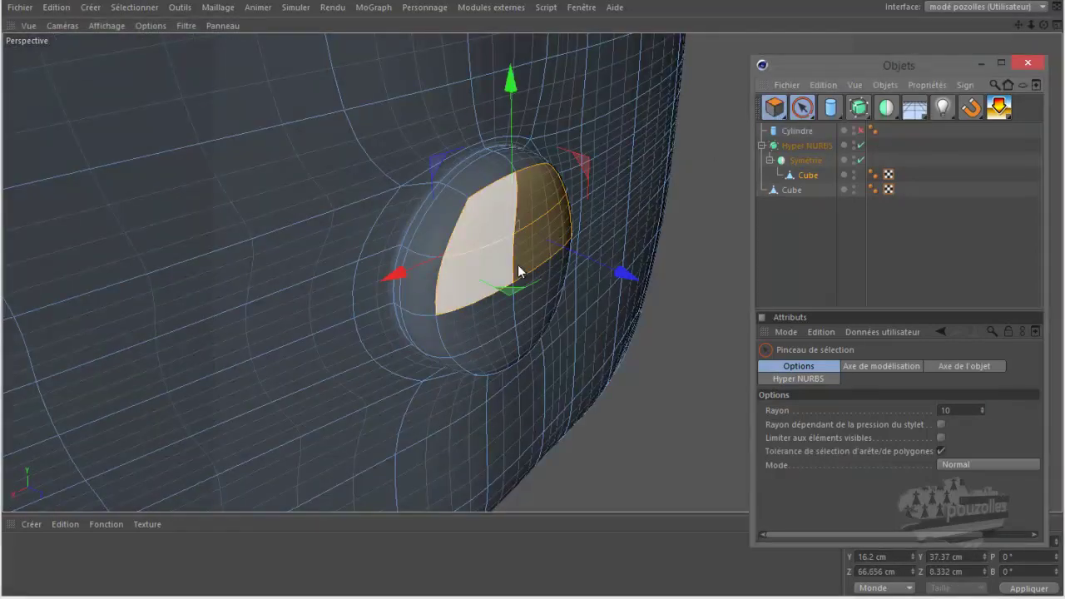
key("Delete")
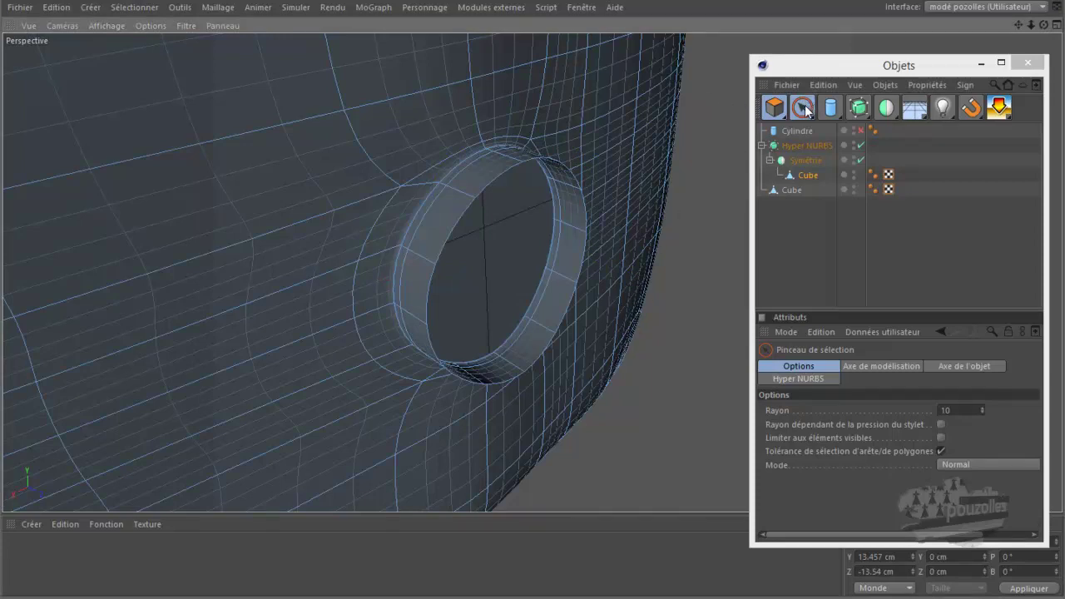
left_click(861, 146)
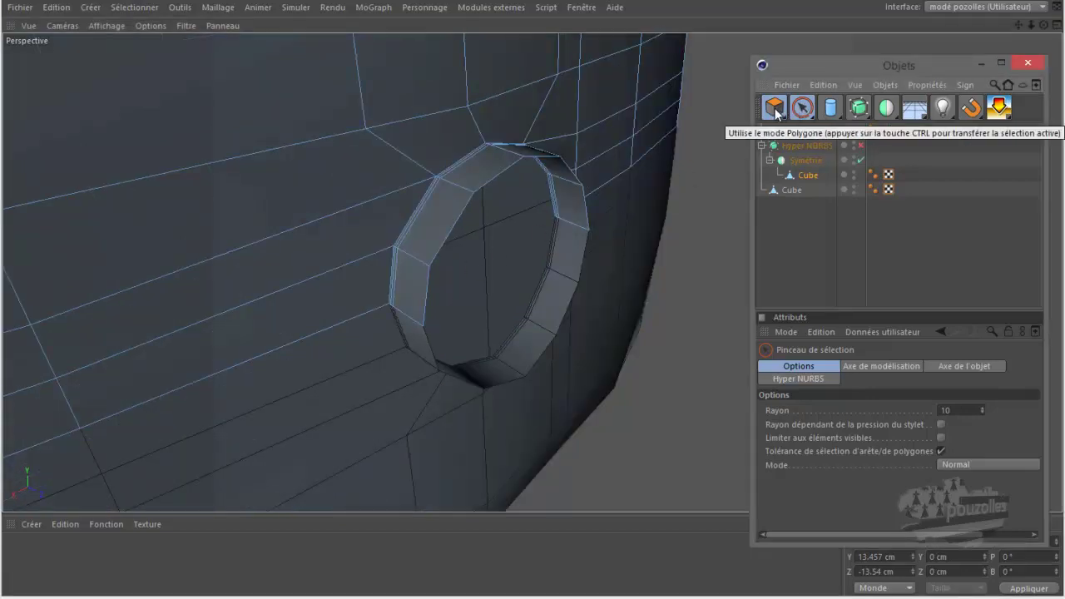
left_click_drag(797, 112, 801, 110)
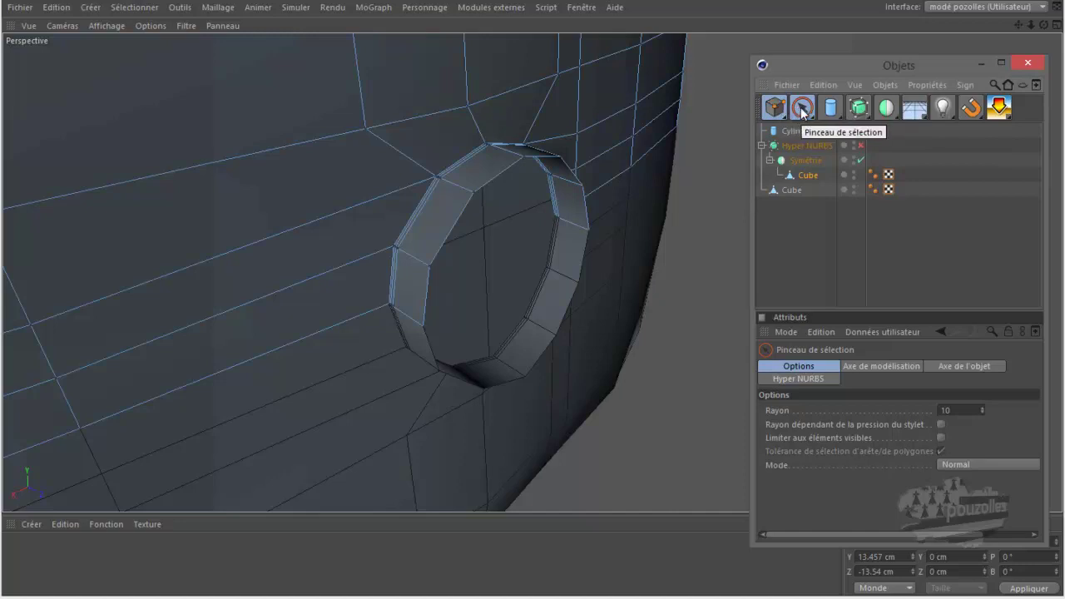
Select the points along the collar's rim.
mouse_move(1044, 25)
left_mouse_down()
mouse_move(533, 287)
mouse_move(562, 294)
left_mouse_up()
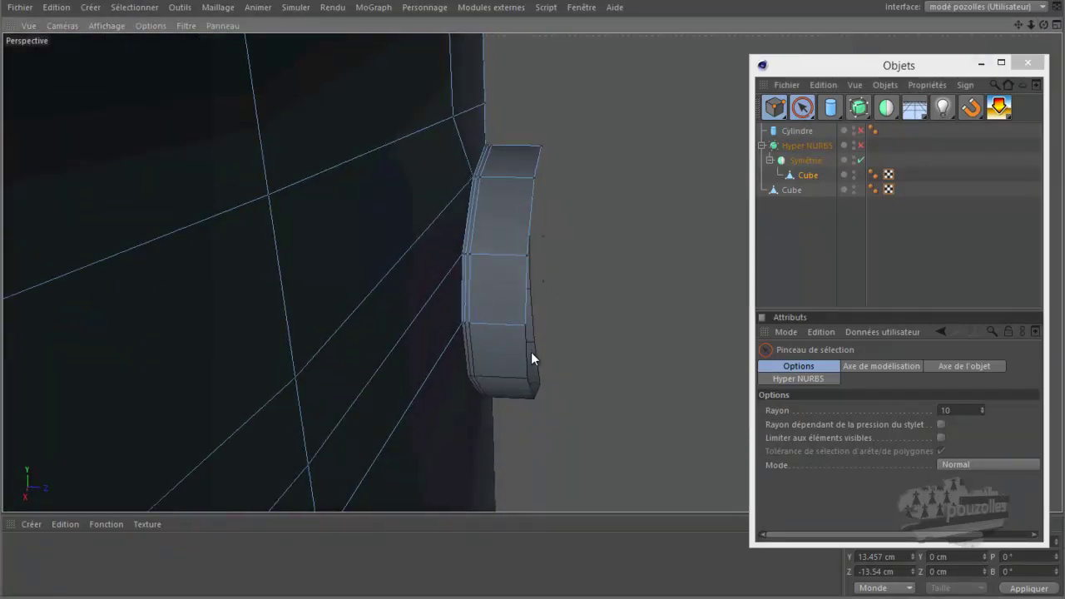
left_click(525, 325)
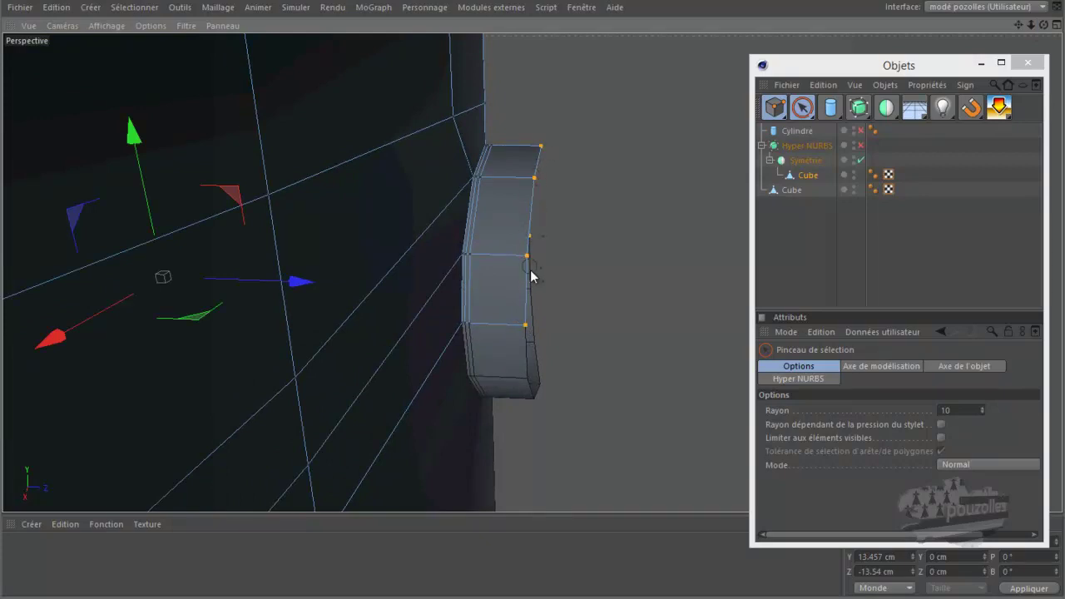
left_click(534, 290)
left_click_drag(527, 287, 536, 285, "alt")
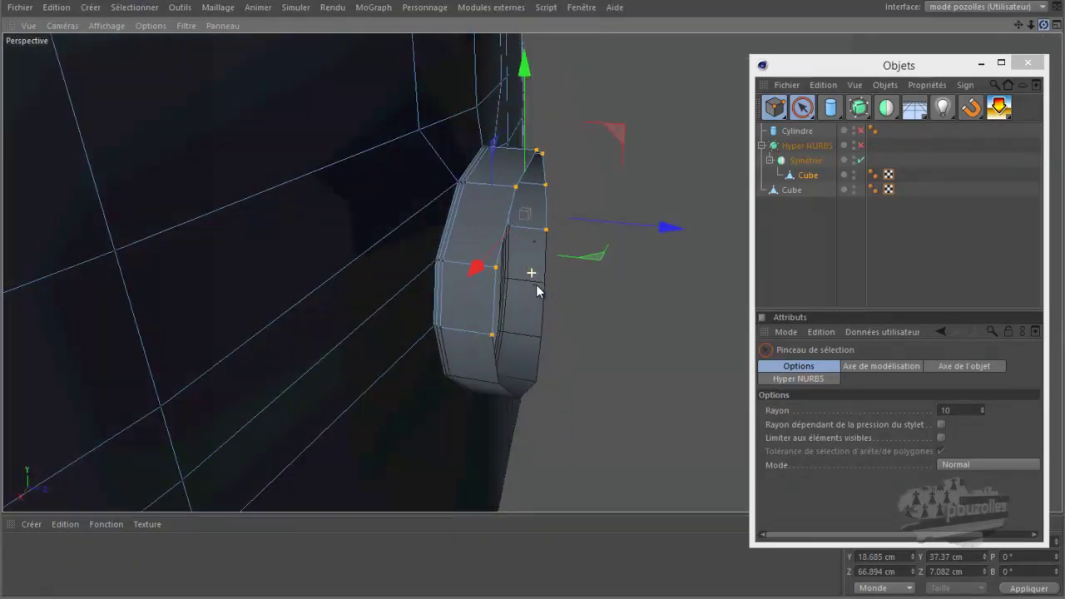
left_click_drag(536, 284, 532, 288, "alt")
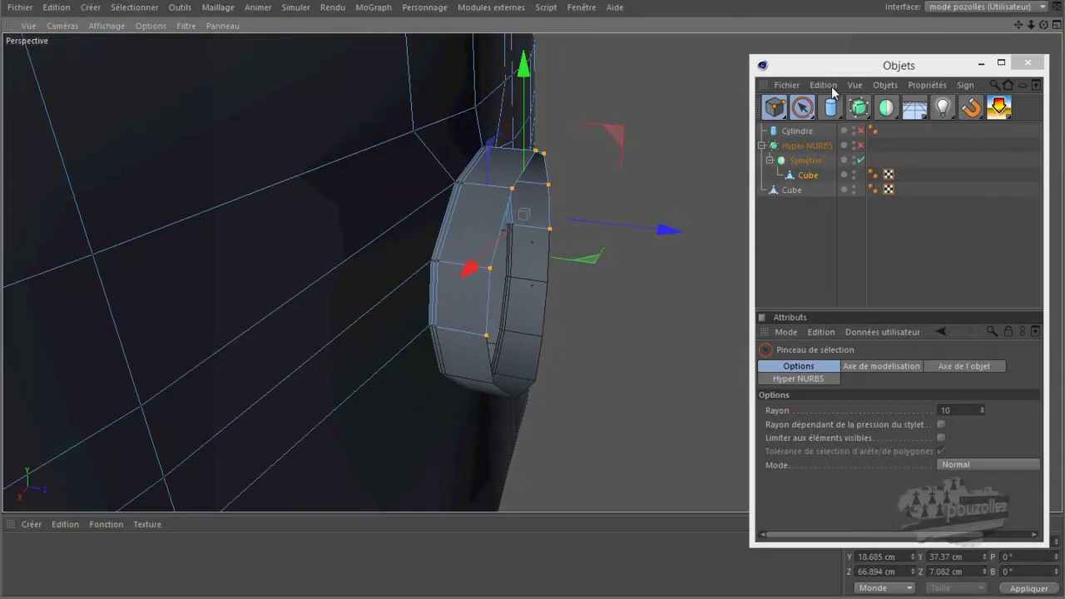
Scale the rim points flat along Z in the Droite view, setting Z size to 0 cm.
left_click(804, 109)
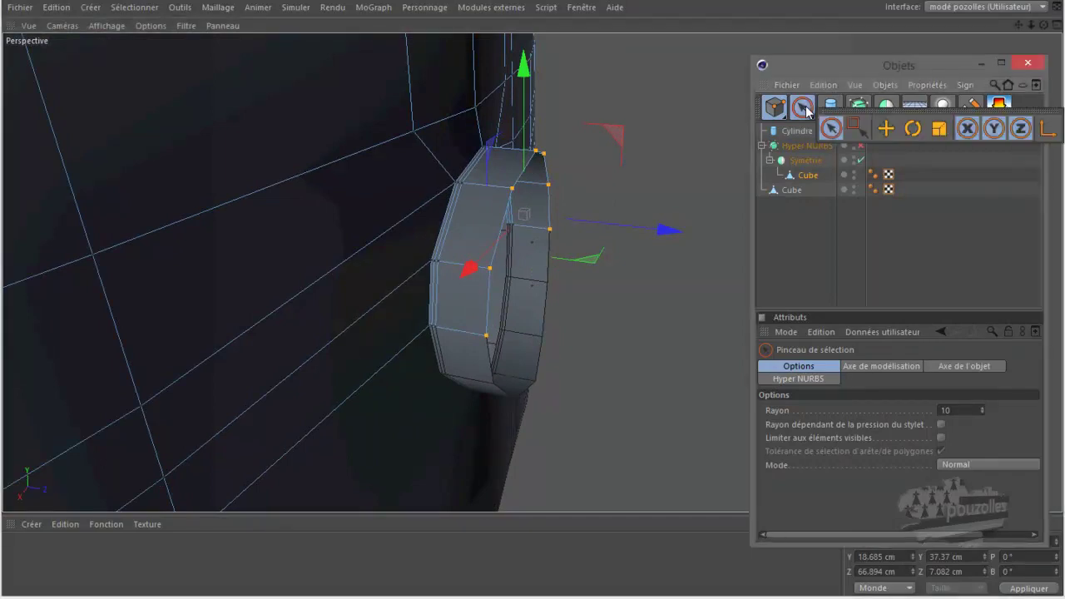
left_click(938, 131)
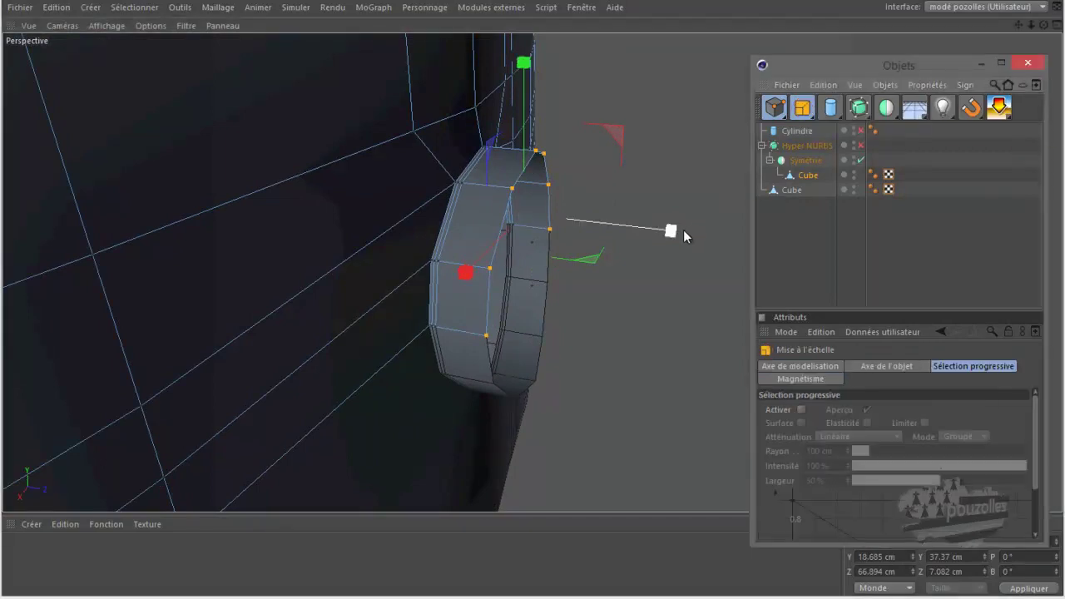
middle_click(620, 267)
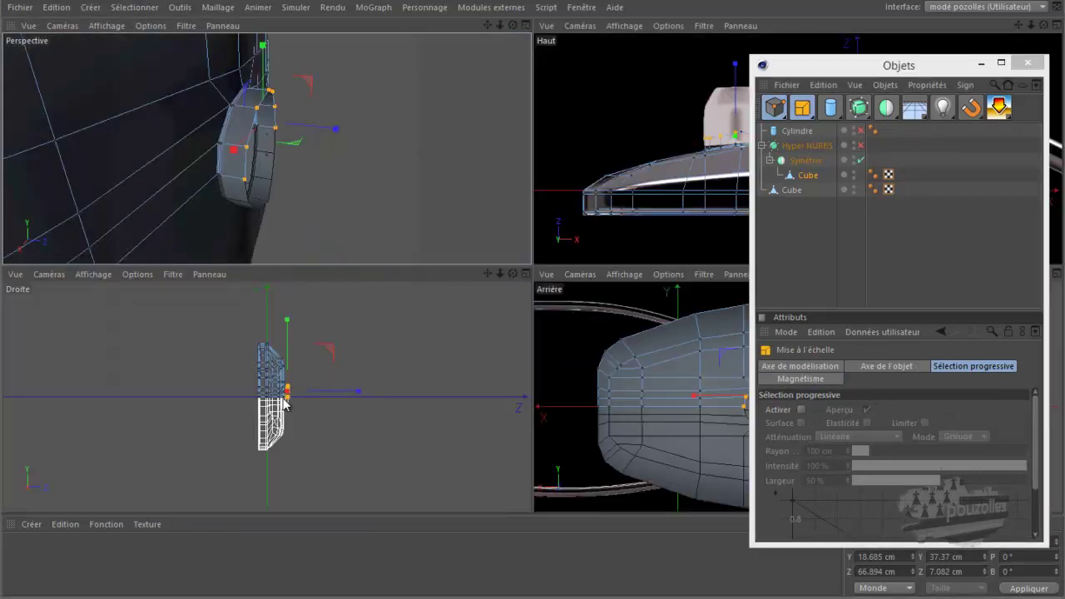
middle_click(303, 399)
scroll(574, 263, "up", 2)
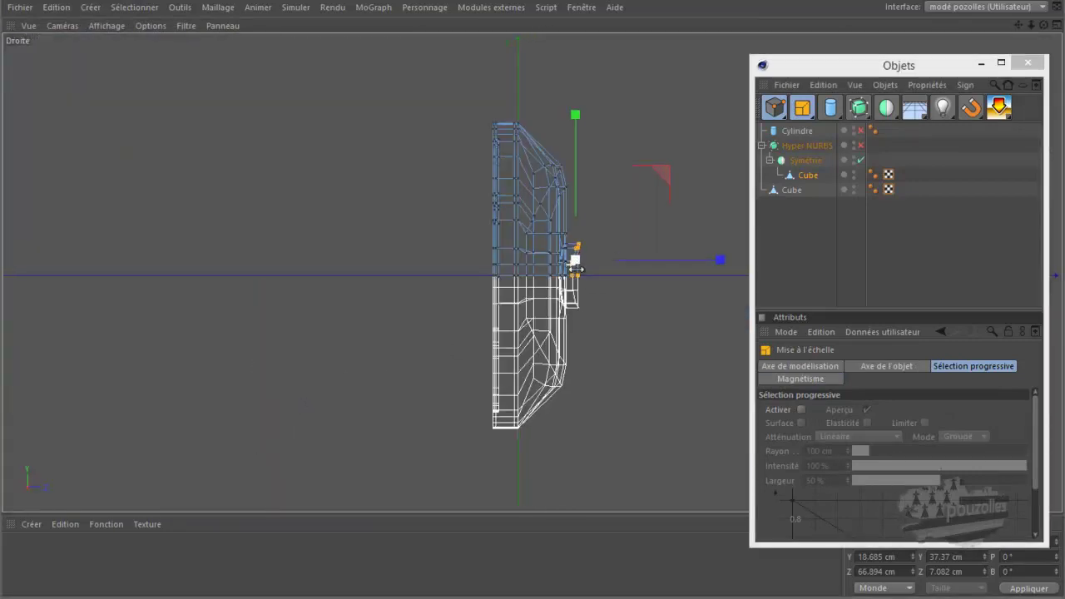
scroll(587, 272, "up", 2)
scroll(583, 264, "up", 3)
scroll(582, 264, "up", 1)
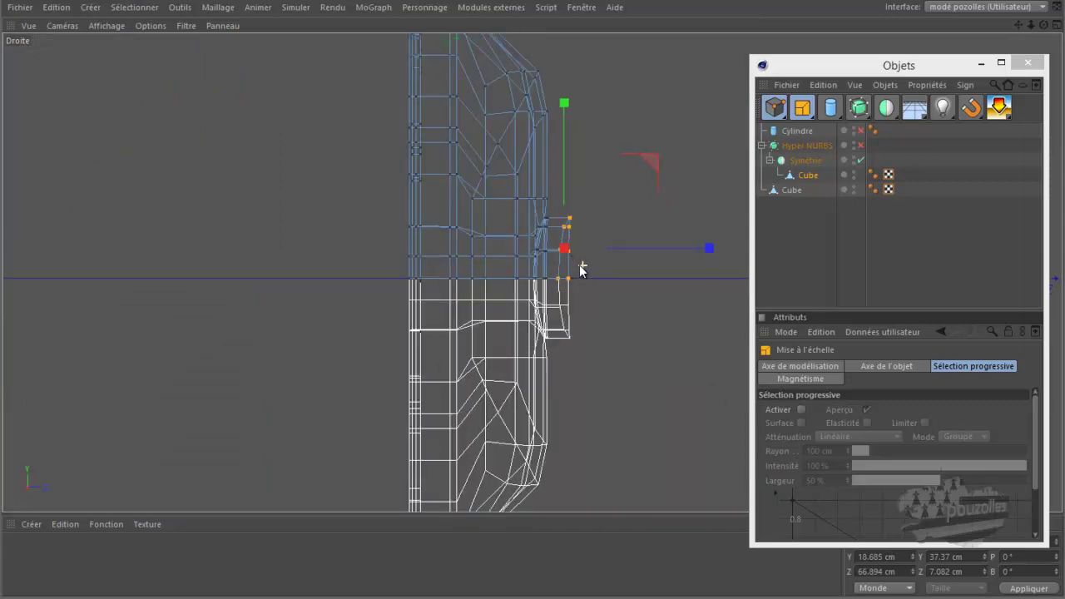
scroll(580, 266, "up", 2)
mouse_move(705, 244)
left_mouse_down()
mouse_move(560, 257)
mouse_move(594, 283)
left_mouse_up()
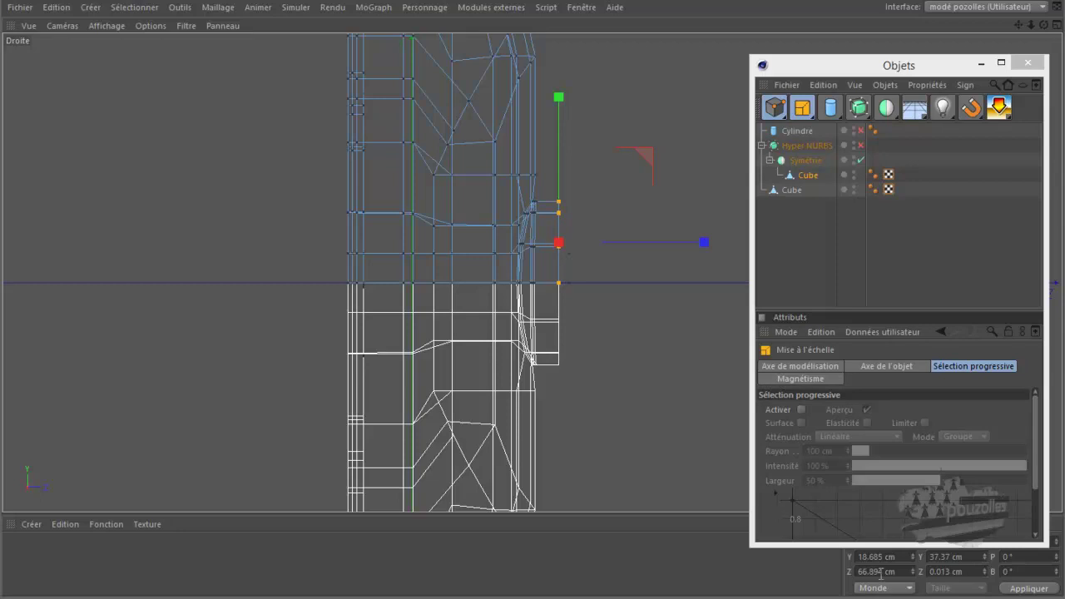
left_click(962, 572)
type("0")
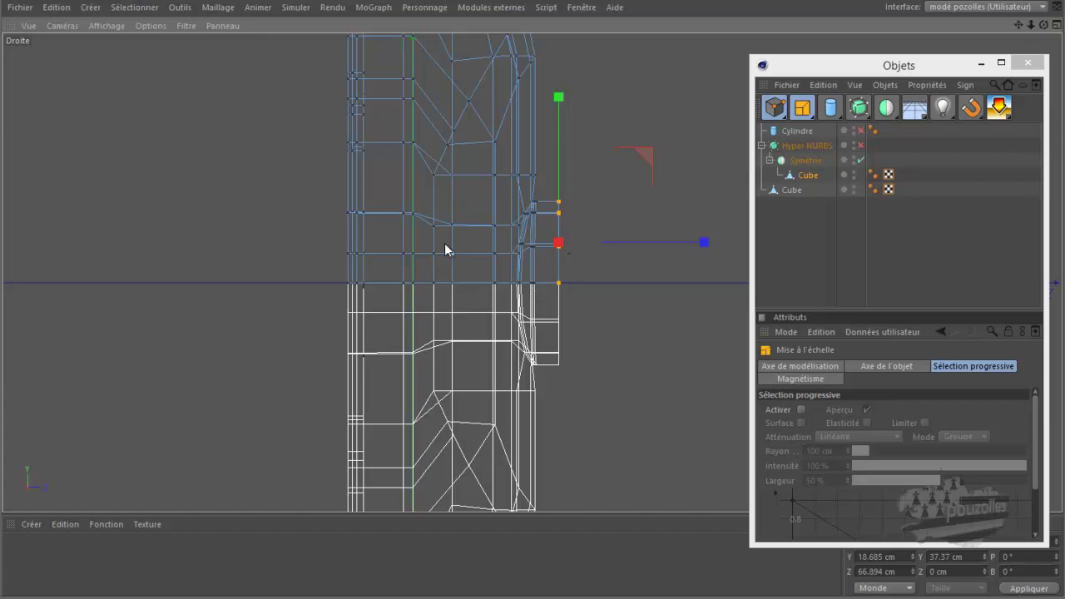
middle_click(362, 219)
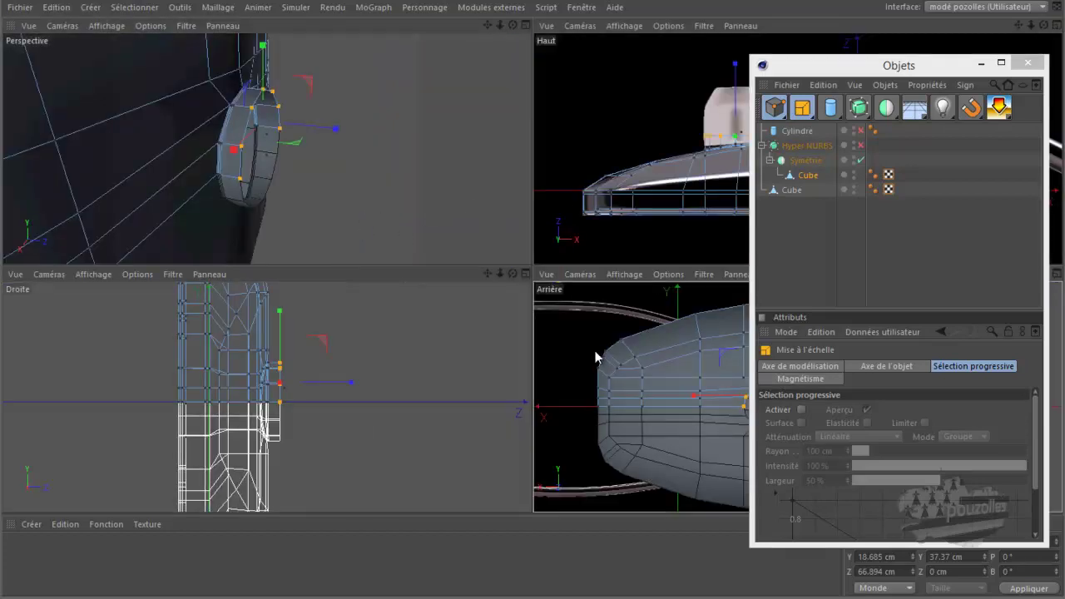
In the Arrière view, scale the collar rim to about 94% width on X.
middle_click(568, 328)
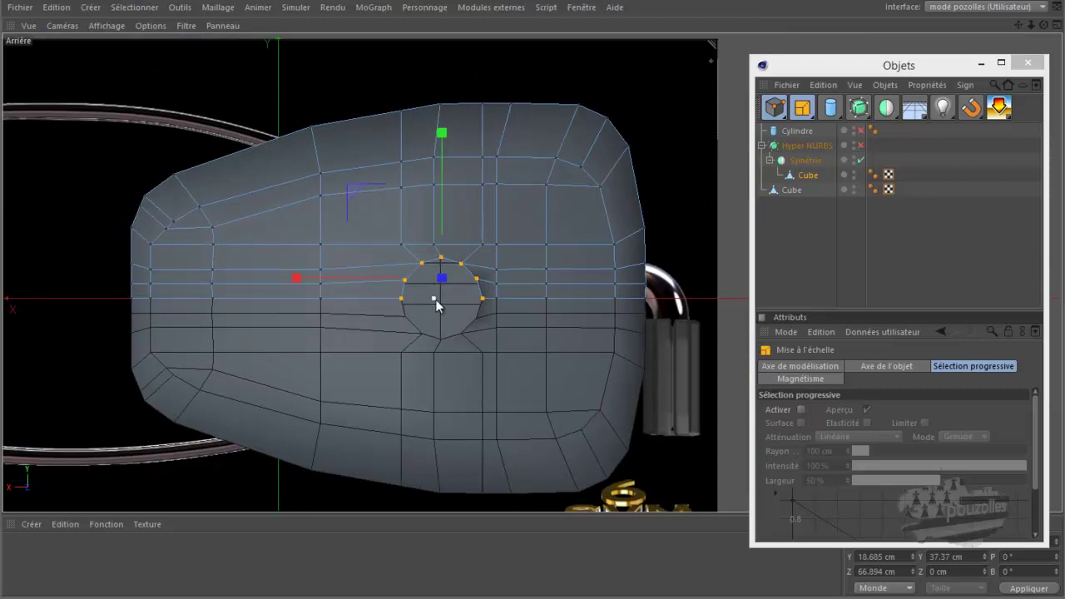
scroll(436, 301, "up", 2)
scroll(436, 301, "up", 2)
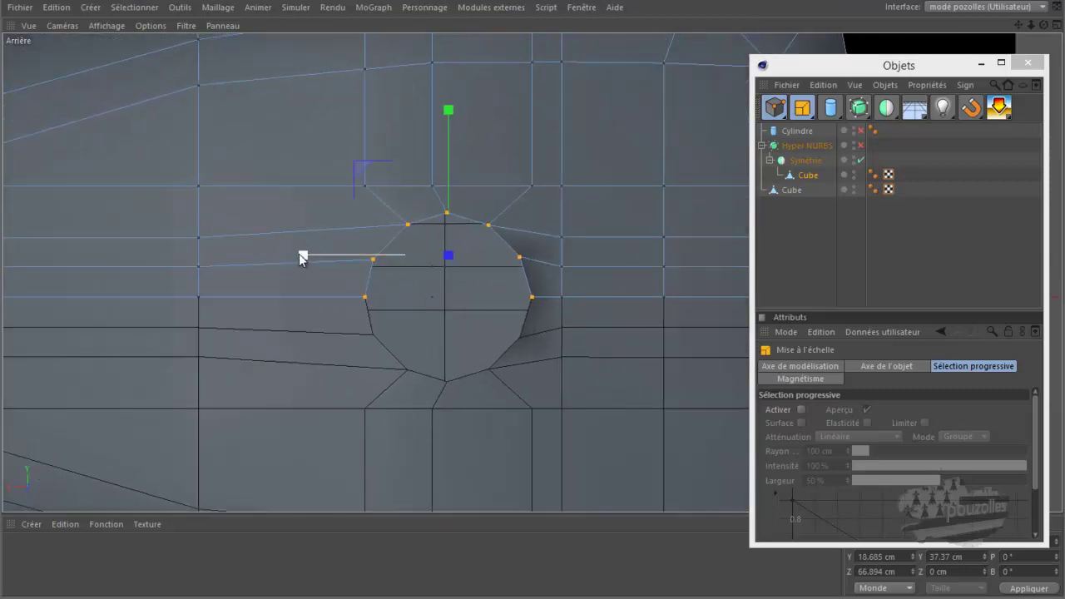
left_click_drag(299, 254, 311, 259)
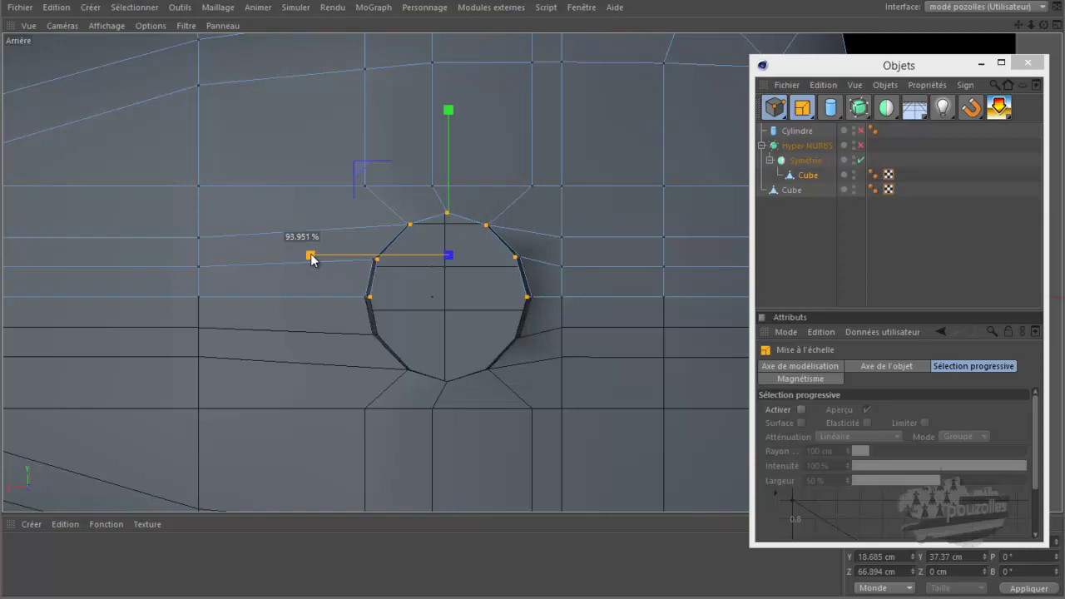
left_click_drag(312, 259, 311, 259)
Box-deselect the lower rim points and move the top points down about 3 cm.
left_click(804, 110)
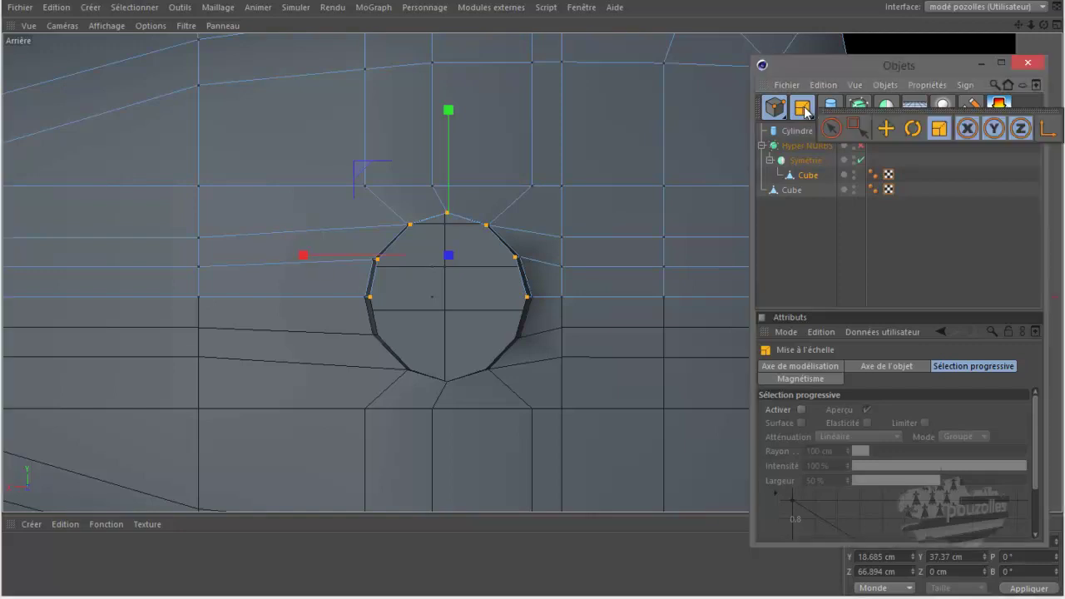
left_click(853, 126)
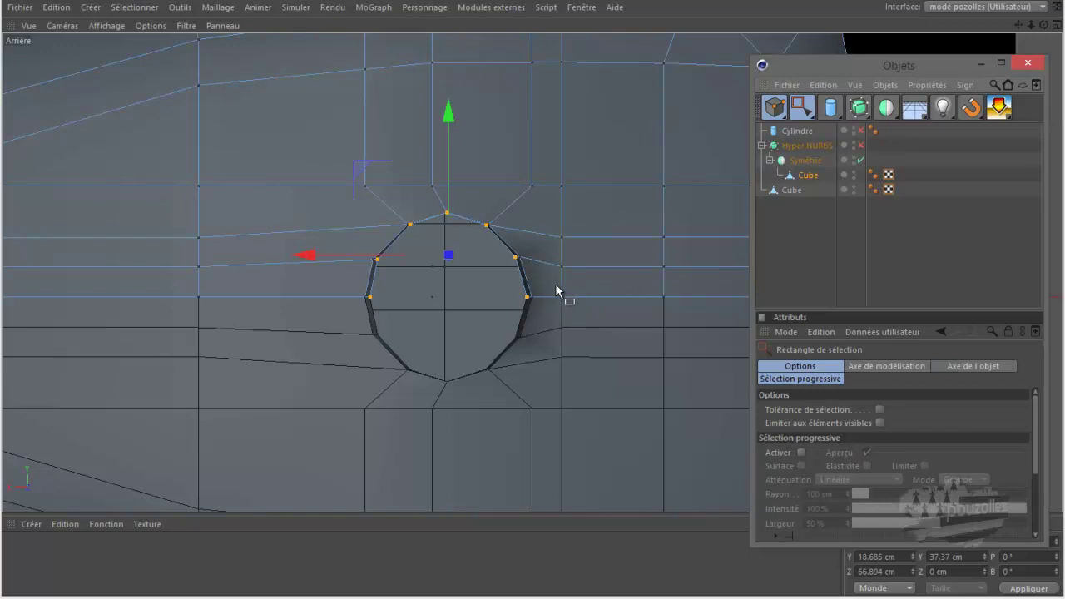
left_click_drag(556, 290, 328, 328, "ctrl")
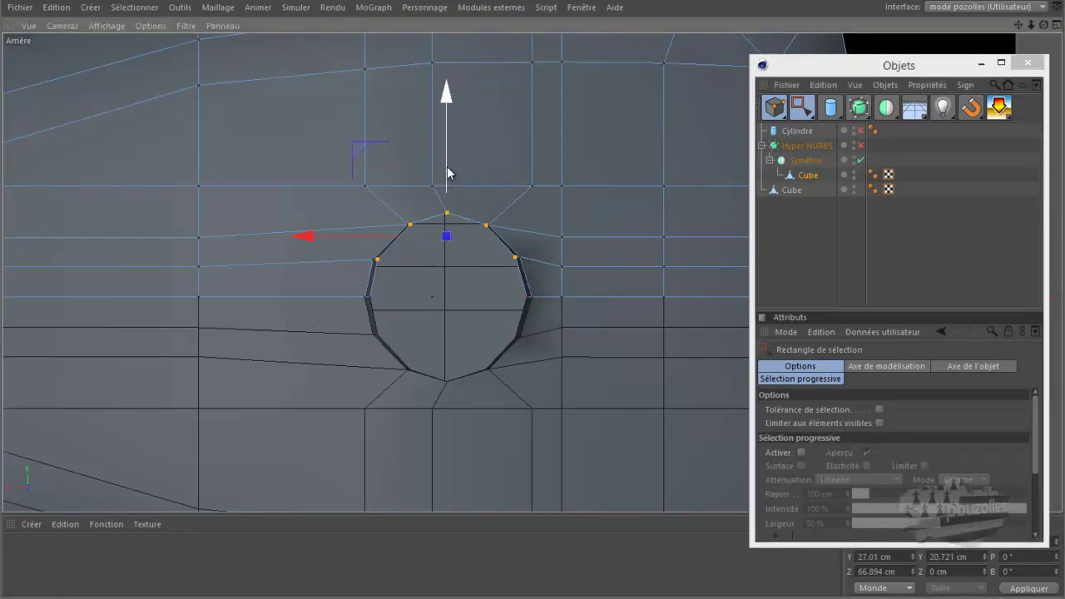
left_click_drag(447, 139, 448, 145)
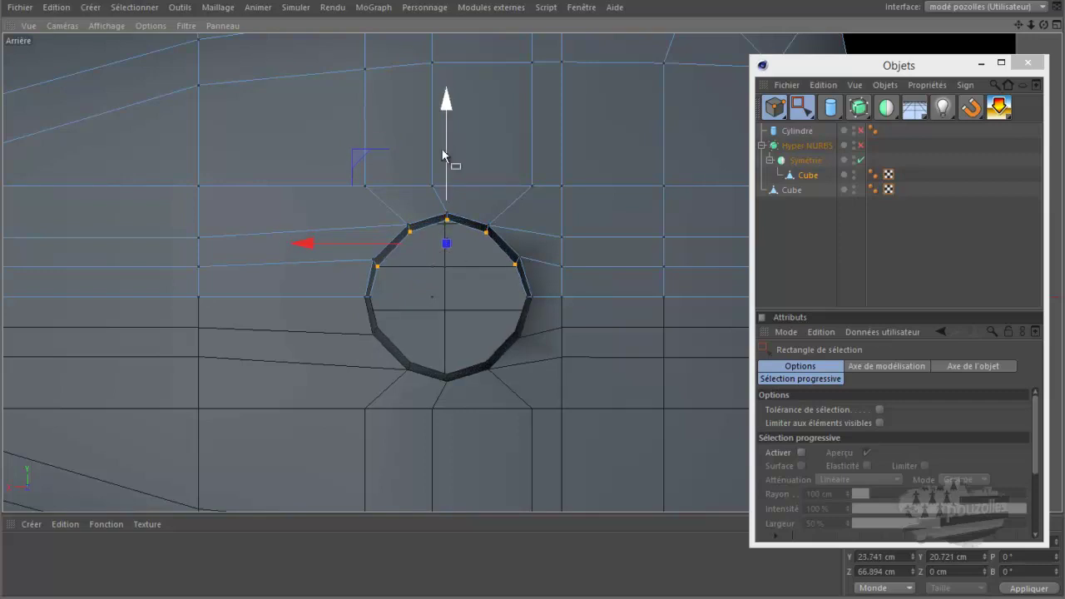
middle_click(281, 193)
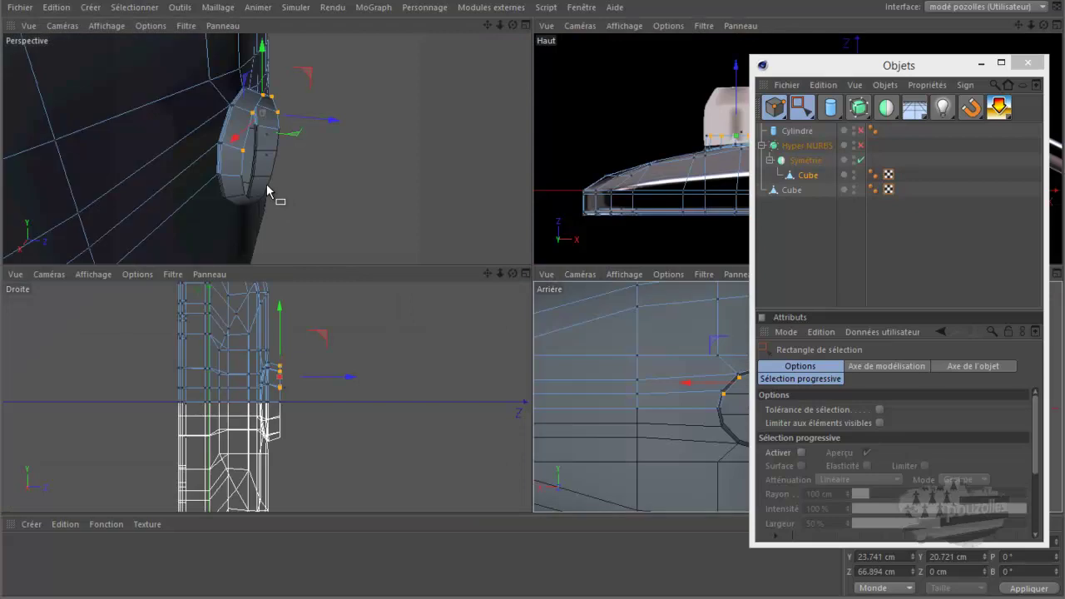
Toggle the cylinder joint's visibility on and off to compare it against the collar.
middle_click(267, 186)
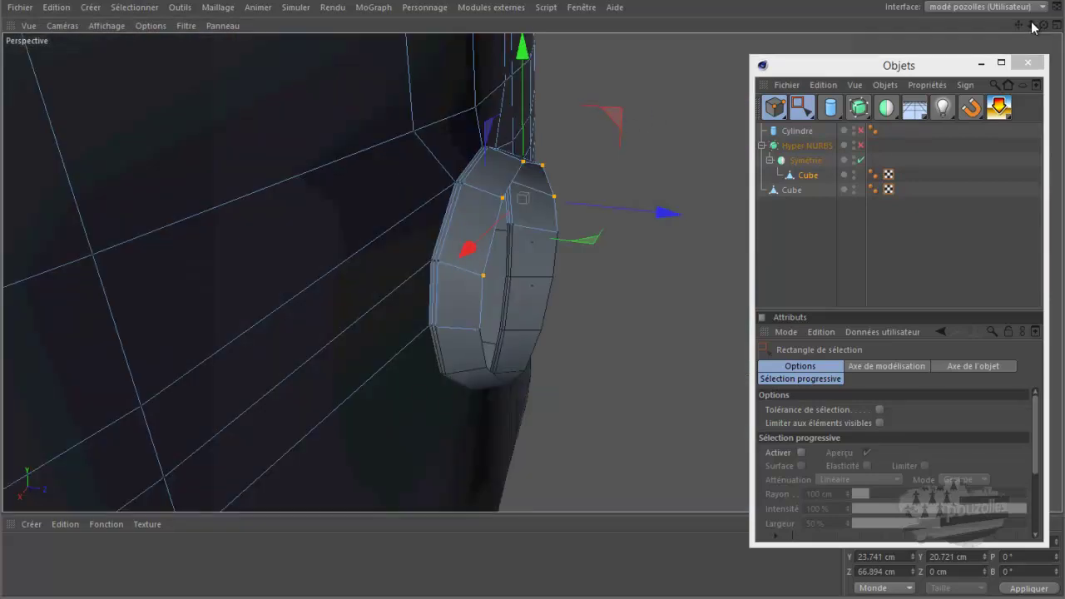
mouse_move(1044, 25)
left_mouse_down()
mouse_move(533, 287)
mouse_move(865, 137)
left_mouse_up()
left_click(862, 132)
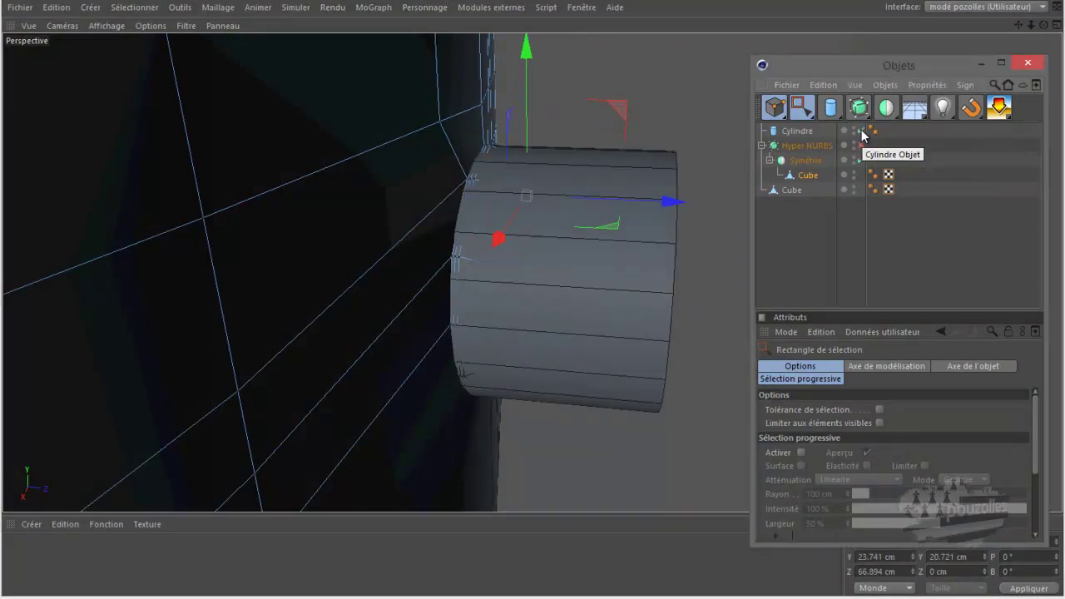
left_click(861, 133)
left_click(861, 133)
left_click(862, 133)
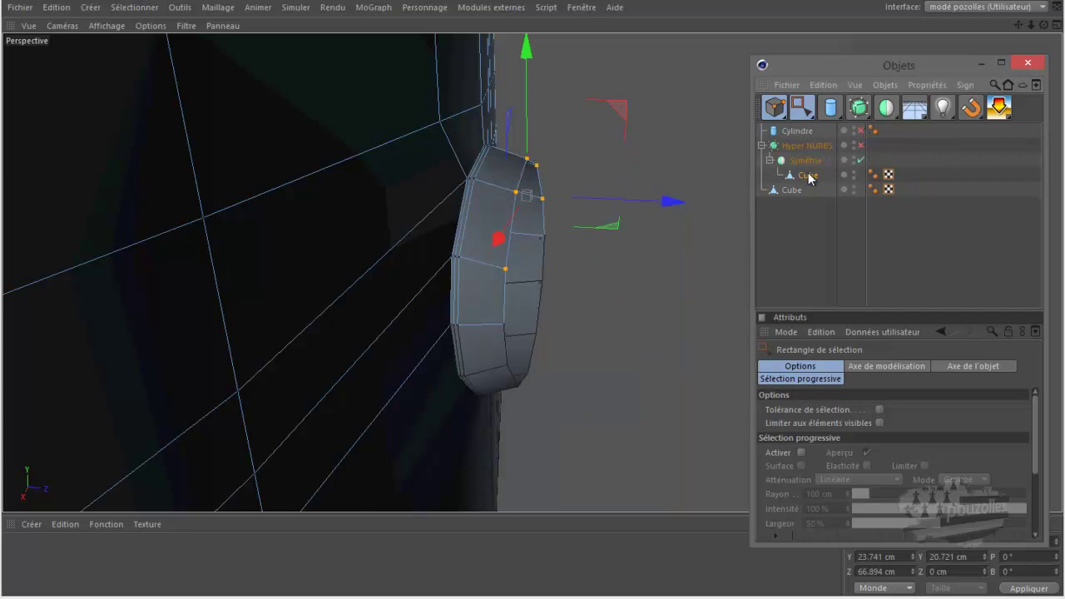
Run Optimiser on the Cube housing mesh to merge its duplicate points.
left_click(807, 176)
left_click_drag(609, 289, 608, 289)
left_click_drag(538, 235, 572, 266)
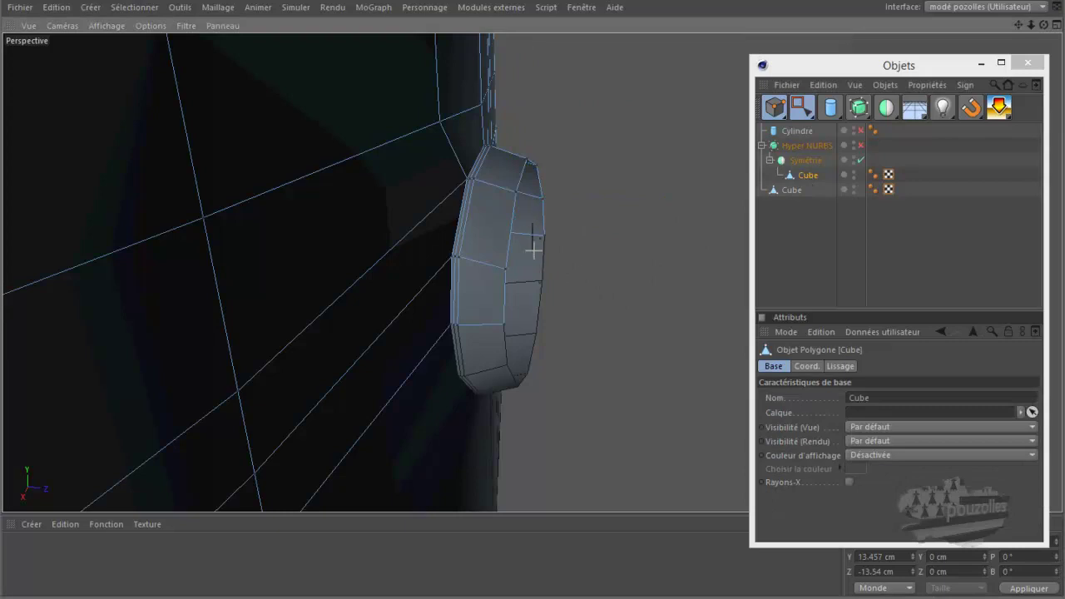
left_click(582, 260)
right_click(607, 127)
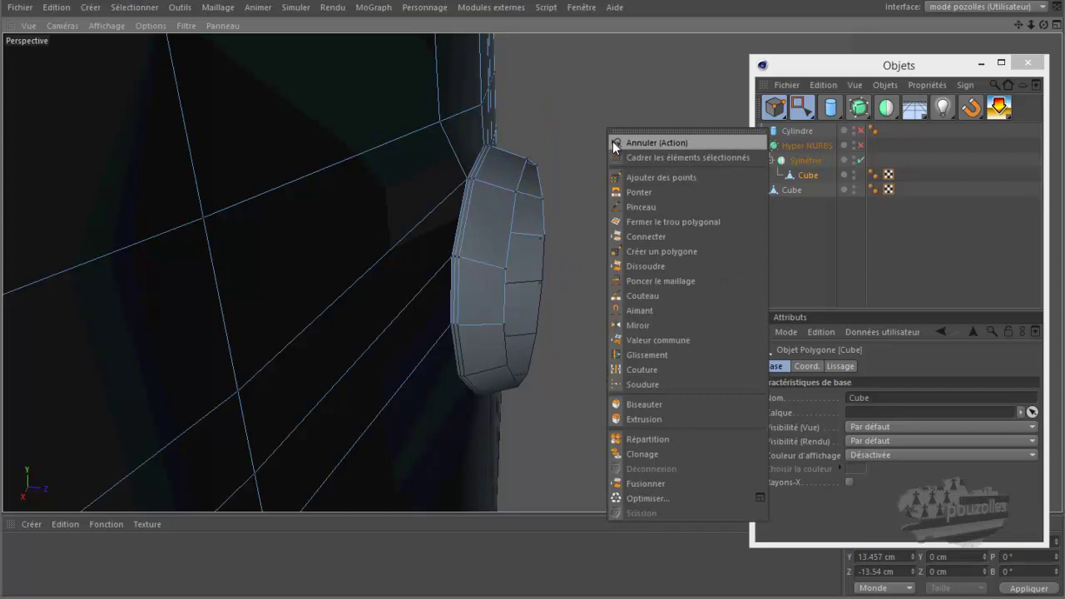
left_click(649, 497)
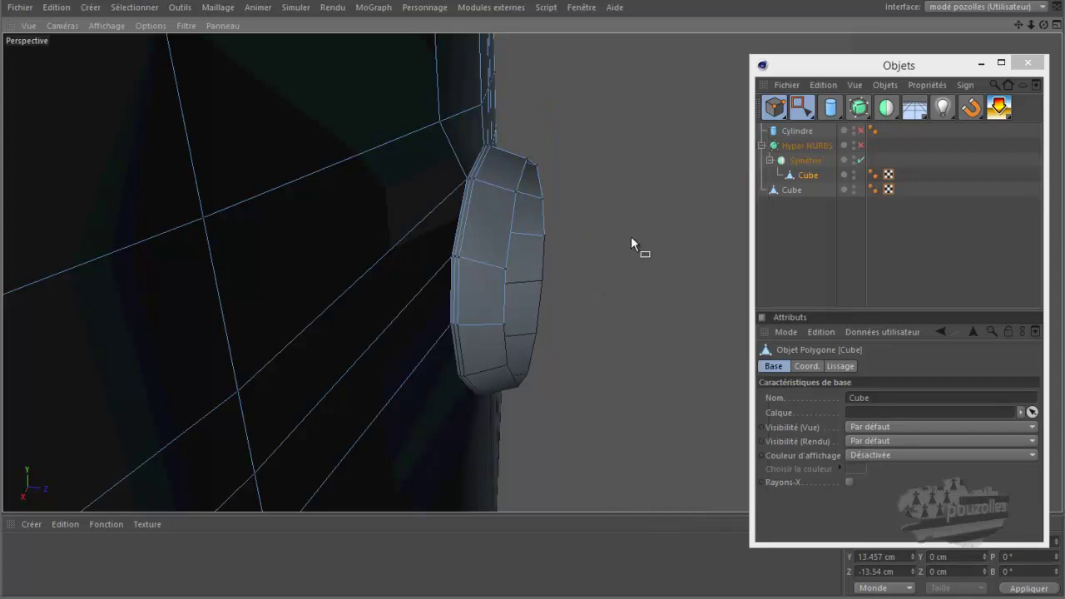
left_click(809, 130)
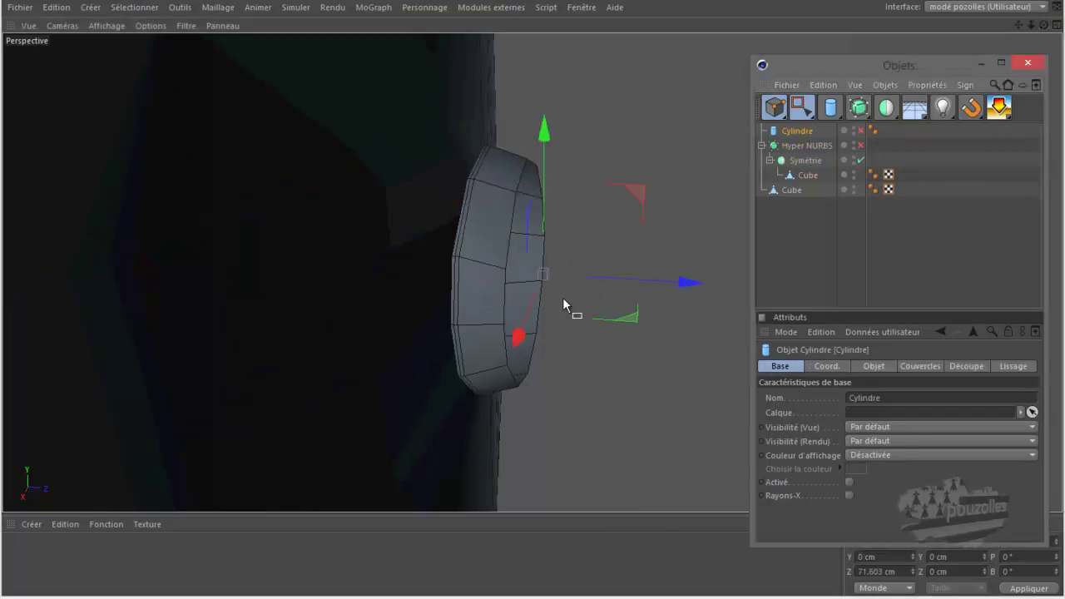
Show Cylindre again and raise it along Z to sit on the collar.
middle_click(563, 297)
middle_click(601, 212)
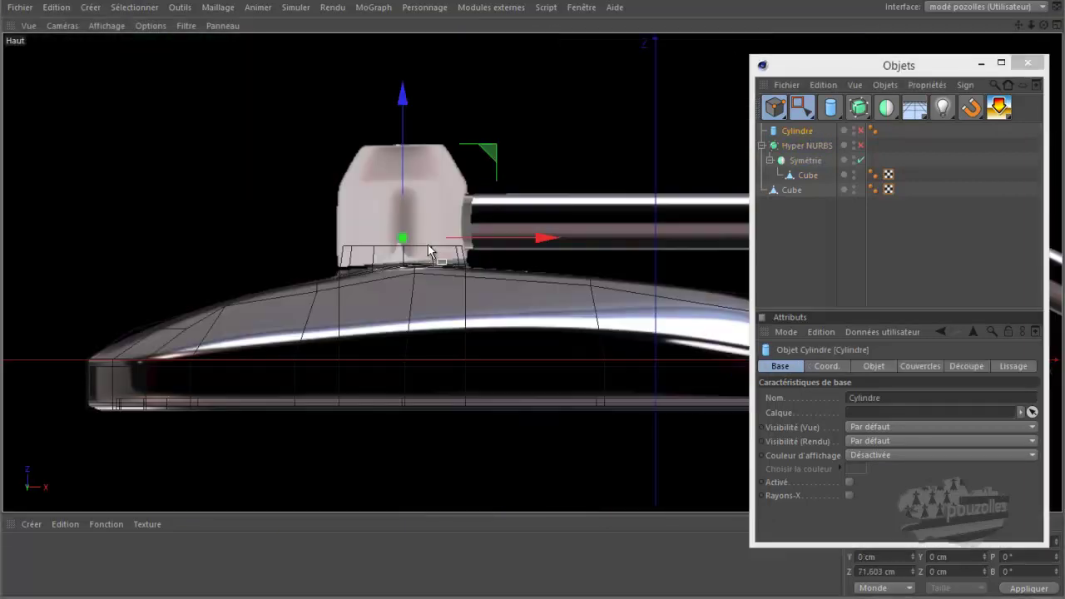
left_click(861, 130)
left_click_drag(415, 147, 411, 90)
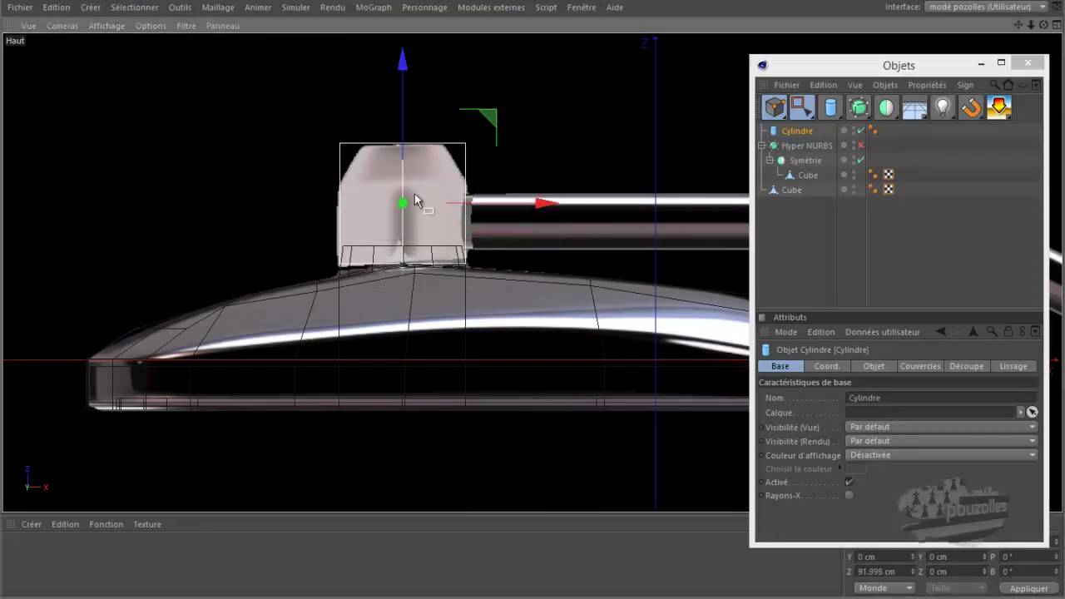
scroll(407, 241, "up", 1)
scroll(406, 240, "up", 2)
scroll(407, 241, "up", 2)
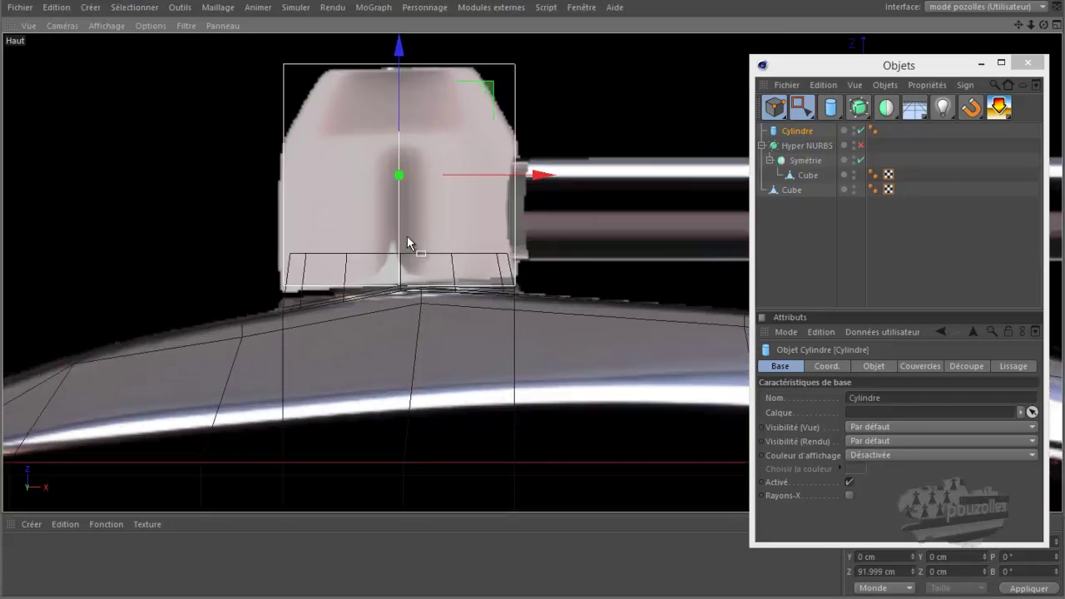
left_click_drag(399, 91, 404, 91)
left_click_drag(404, 90, 404, 91)
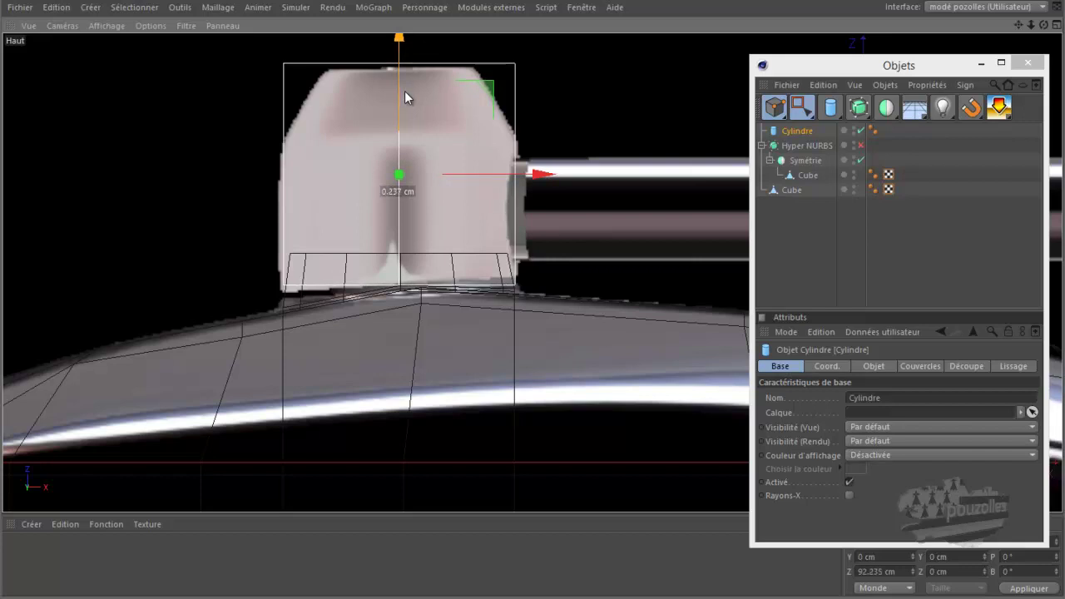
left_click_drag(404, 91, 404, 90)
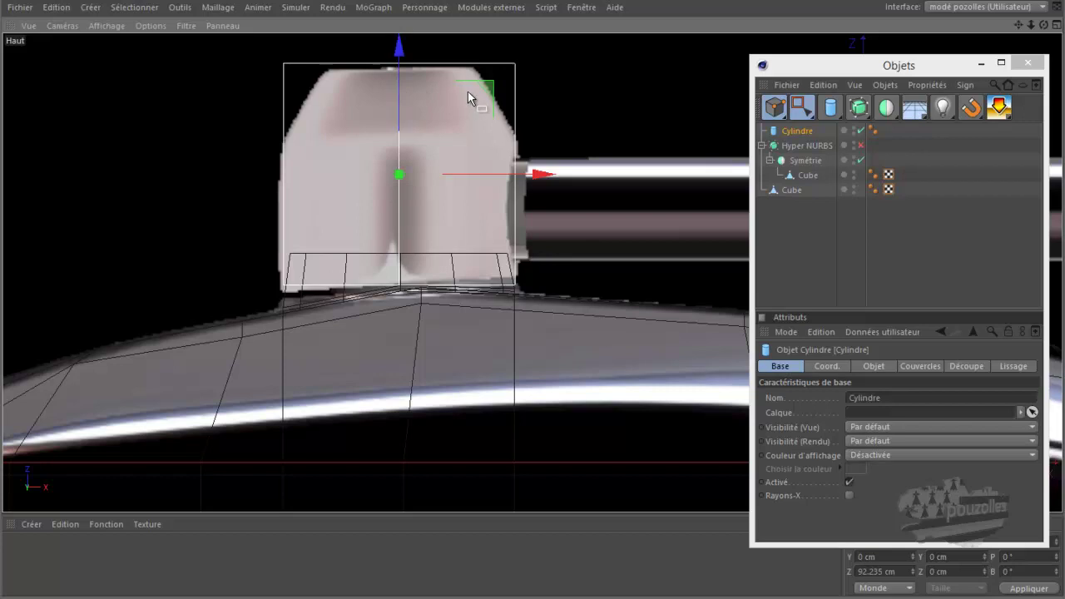
Make the cylinder editable with C and nudge its top ring of points about 1.9 cm.
key("c")
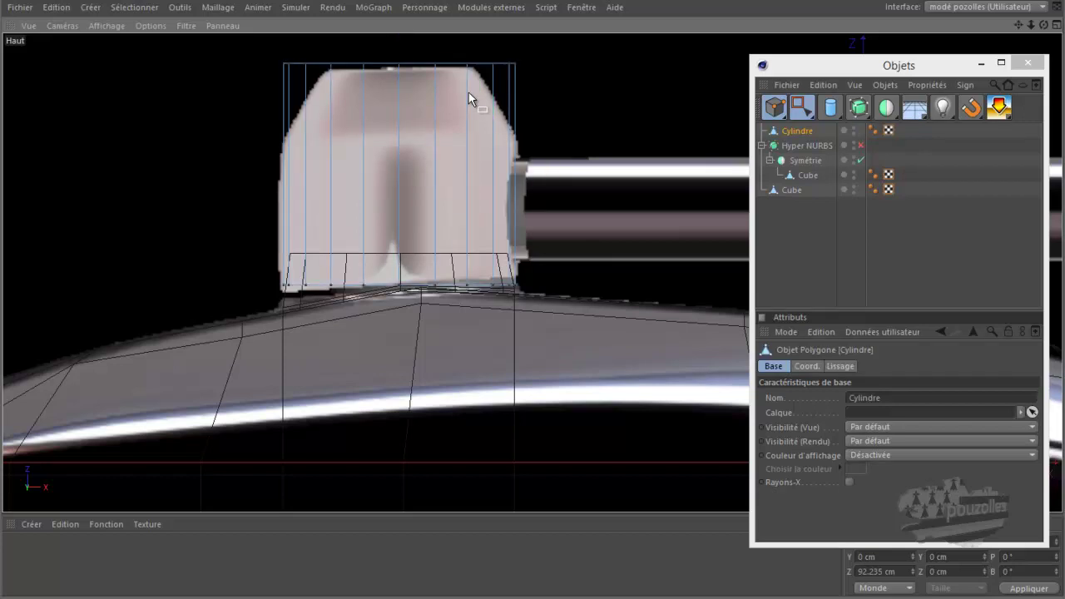
left_click_drag(267, 44, 556, 82)
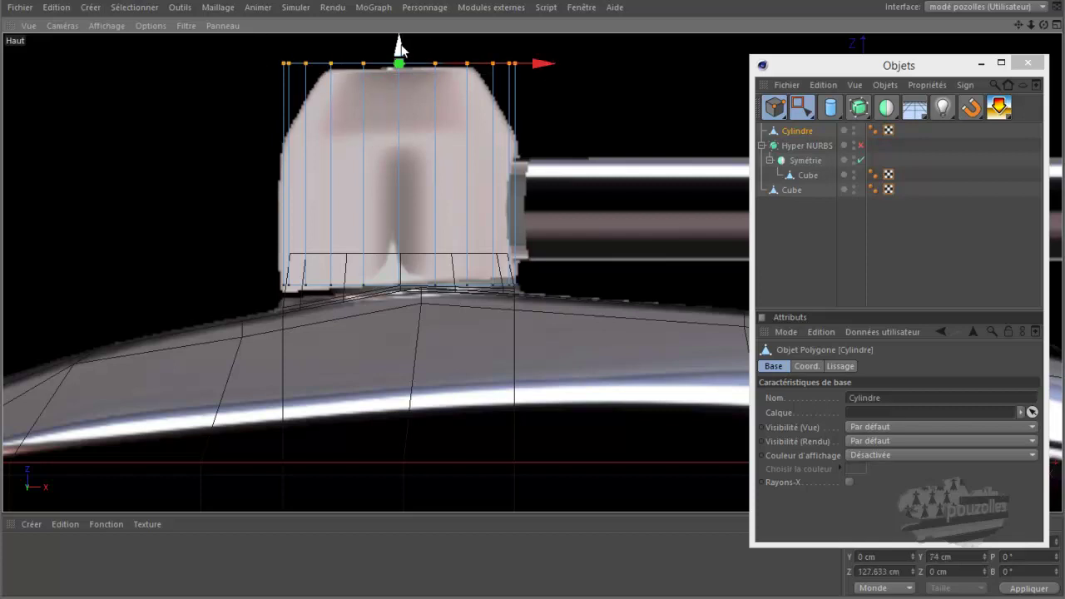
left_click_drag(399, 47, 403, 51)
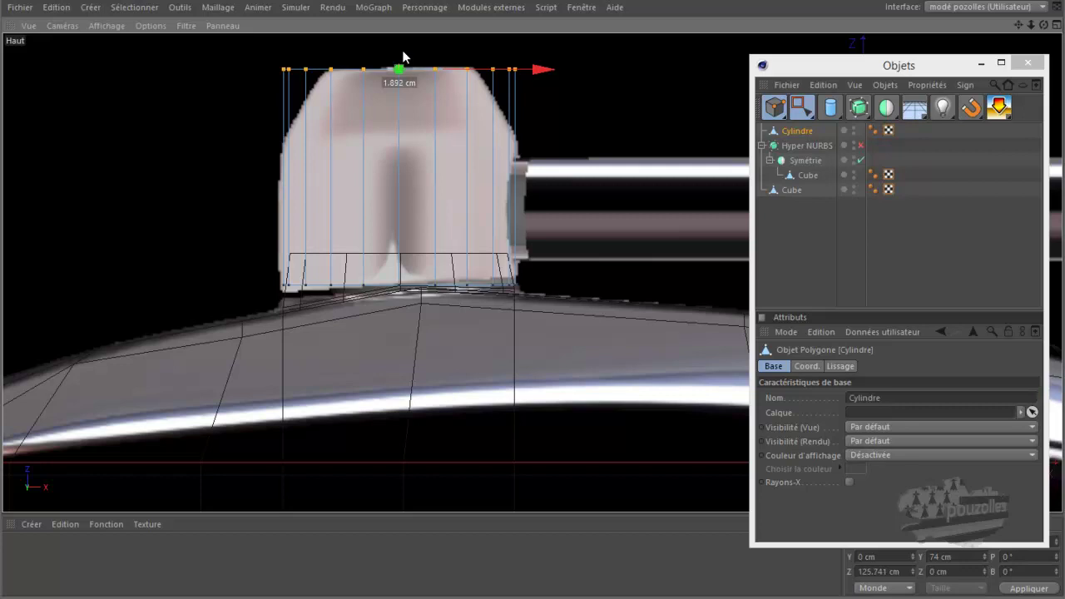
left_click(595, 135)
Knife a horizontal edge loop across the cylinder's upper section using Plan mode X-Y.
key("k")
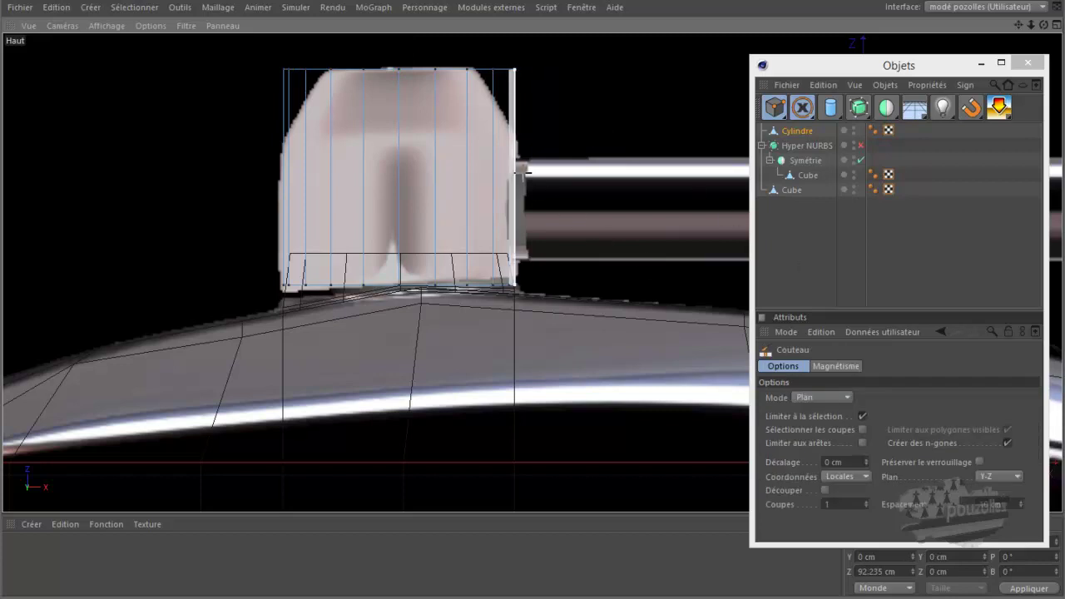
left_click(997, 477)
left_click(994, 496)
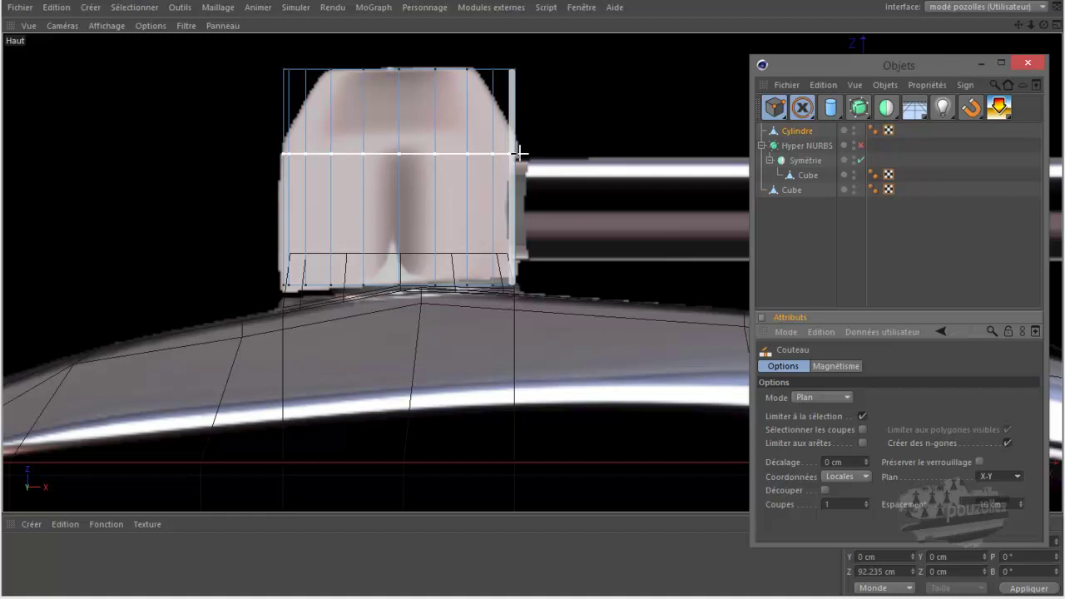
left_click(520, 153)
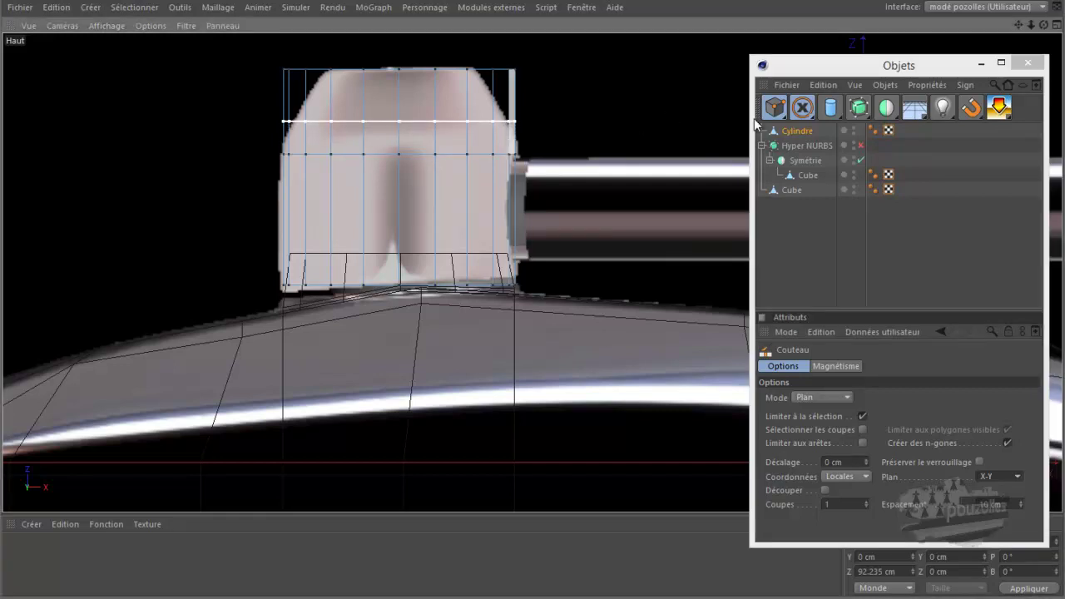
Box-select the top ring of cylinder points.
left_click(775, 108)
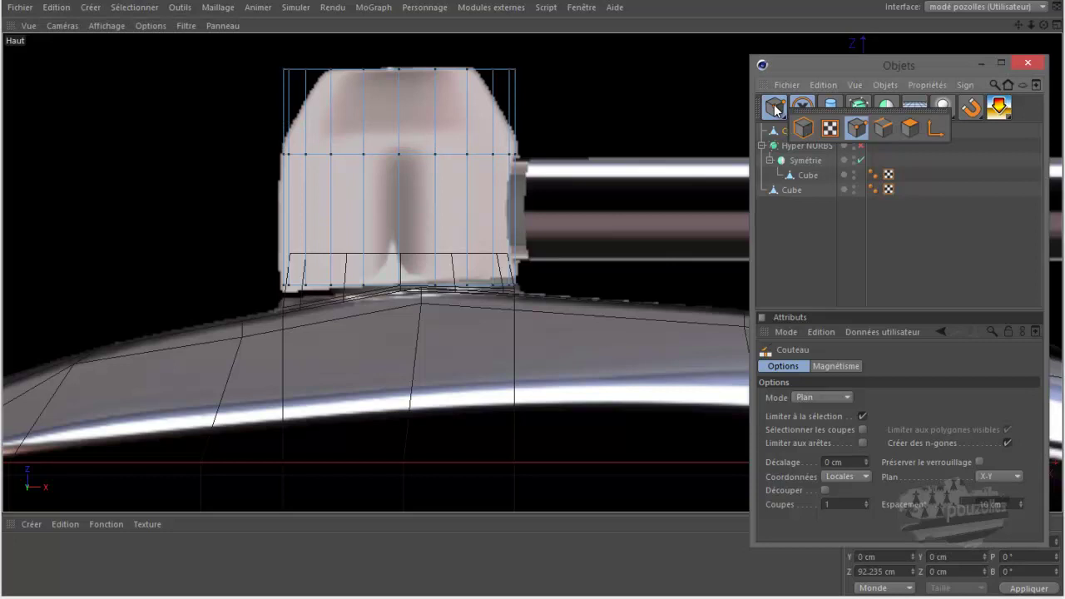
left_click_drag(802, 108, 857, 127)
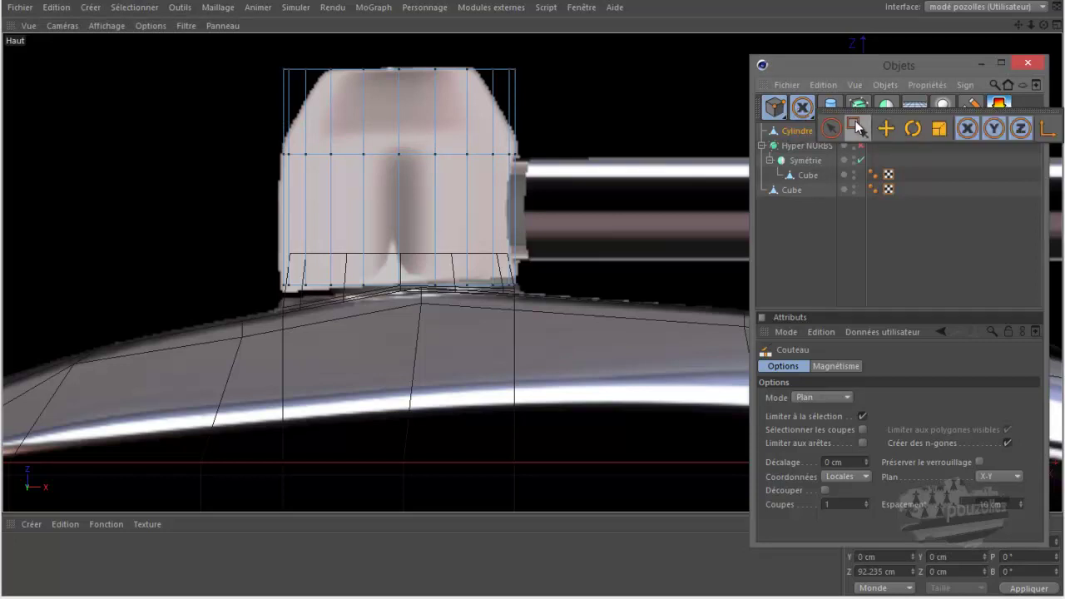
left_click_drag(580, 50, 226, 125)
Scale the cylinder's top ring of points inward to 45.606 cm to taper its end.
middle_click(204, 175)
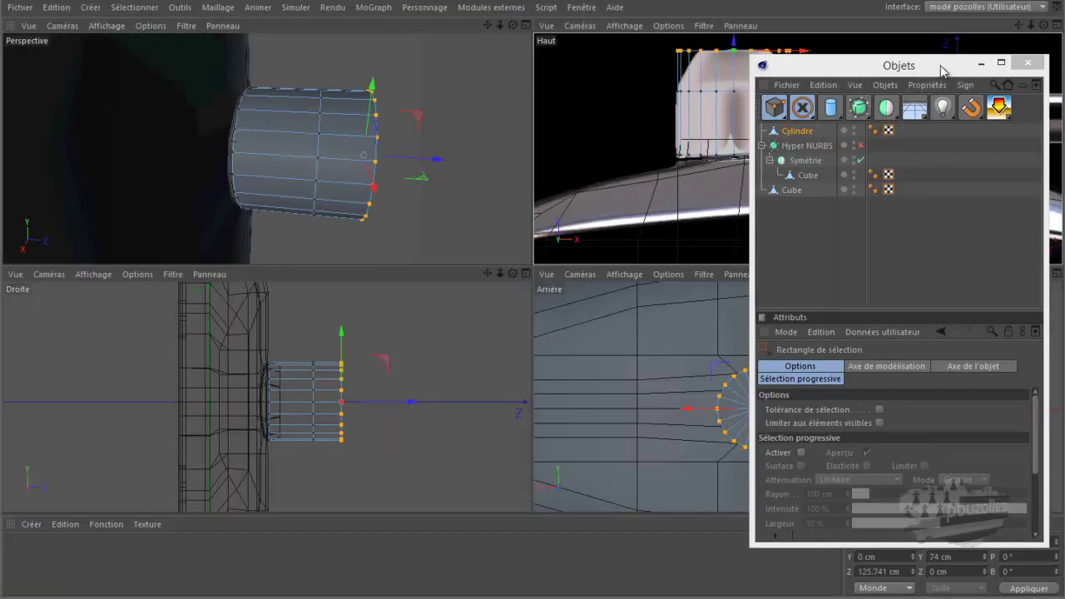
left_click(982, 66)
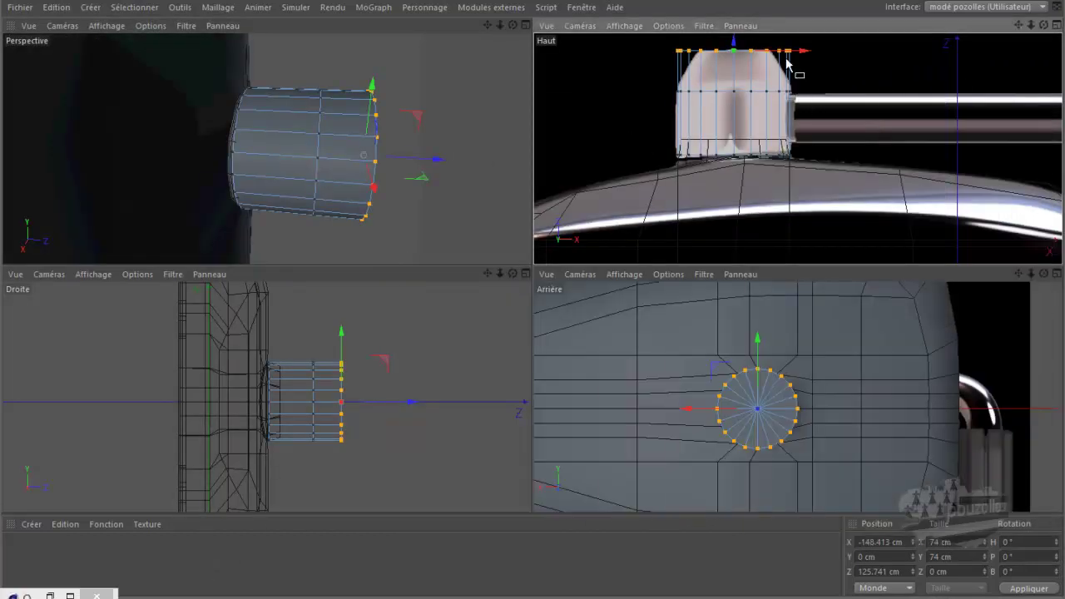
scroll(729, 45, "up", 1)
scroll(729, 45, "up", 1)
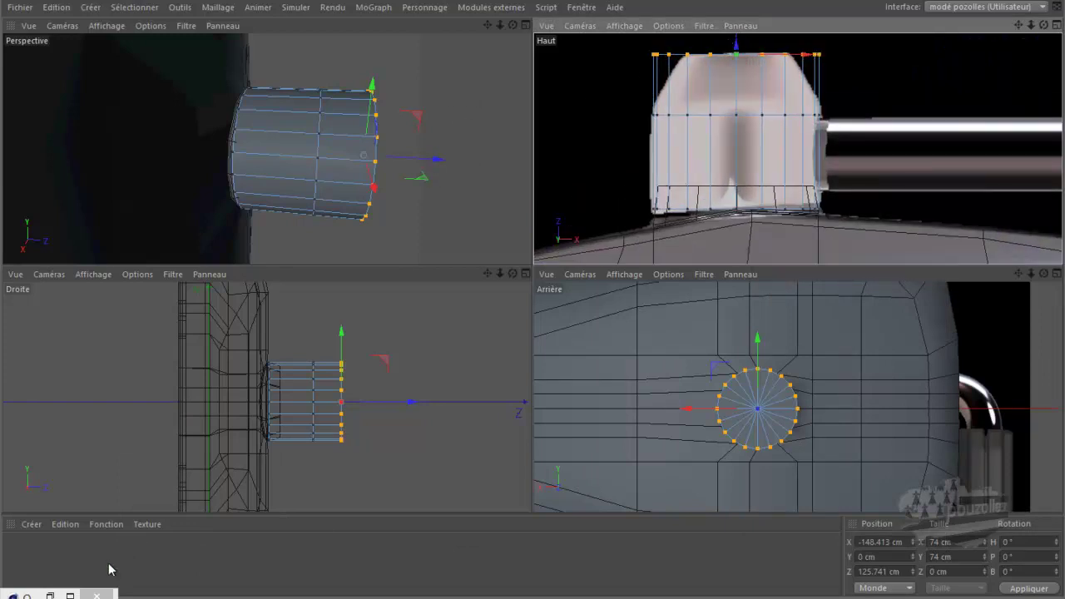
left_click(50, 596)
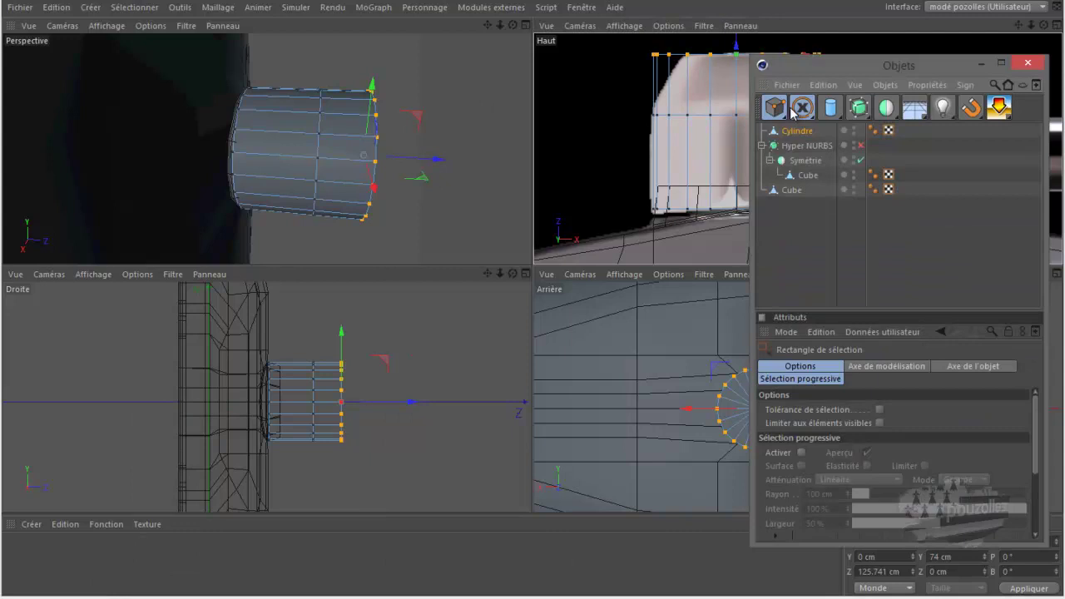
left_click_drag(801, 111, 939, 128)
left_click_drag(880, 71, 718, 426)
mouse_move(463, 59)
left_mouse_down()
mouse_move(409, 102)
mouse_move(380, 109)
mouse_move(370, 129)
left_mouse_up()
left_click_drag(432, 81, 366, 126)
left_click_drag(433, 67, 401, 95)
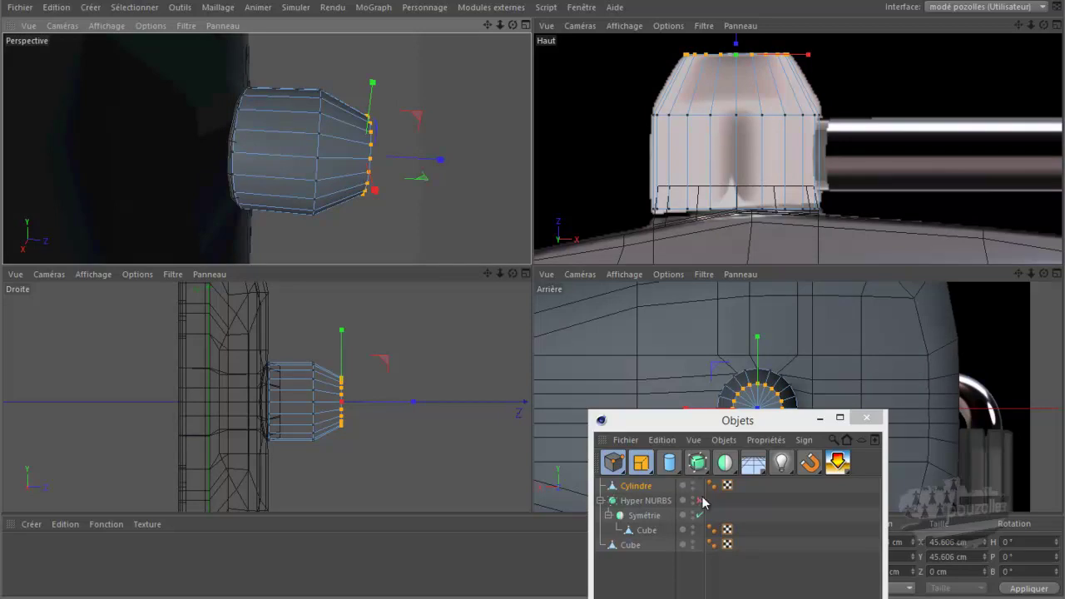
Enable Hyper NURBS and parent Cylindre under Cube inside Symétrie.
left_click(699, 500)
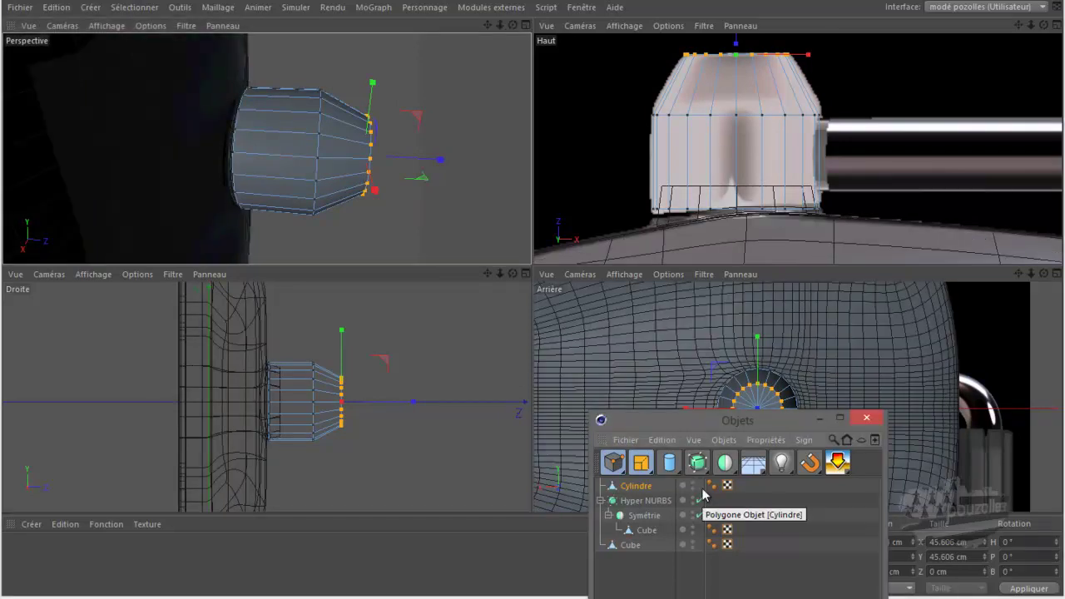
left_click_drag(712, 420, 753, 269)
mouse_move(675, 336)
left_mouse_down()
mouse_move(690, 381)
mouse_move(699, 376)
left_mouse_up()
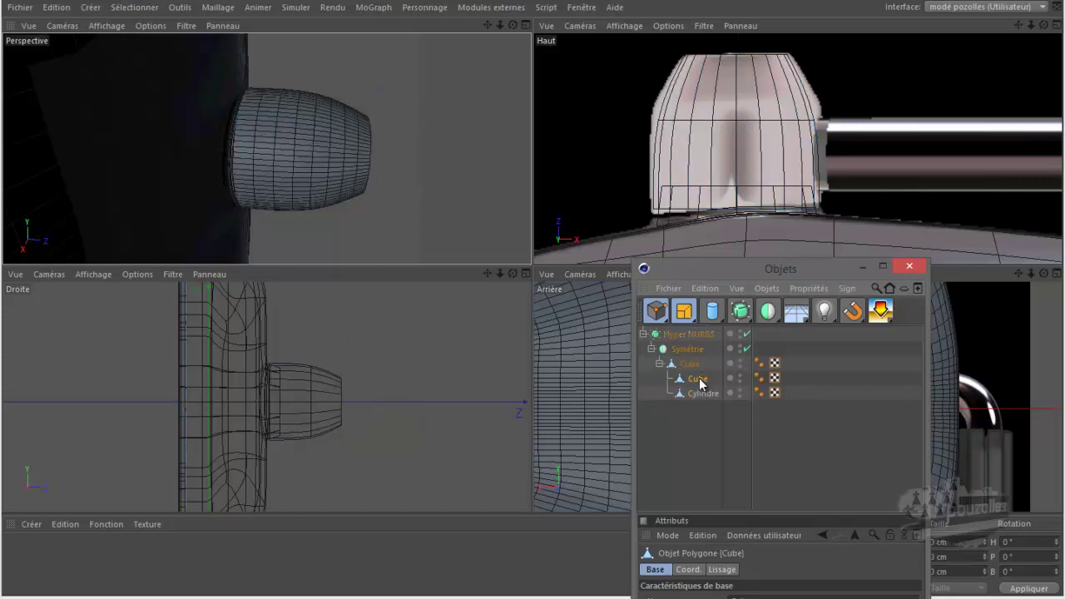
left_click(703, 393)
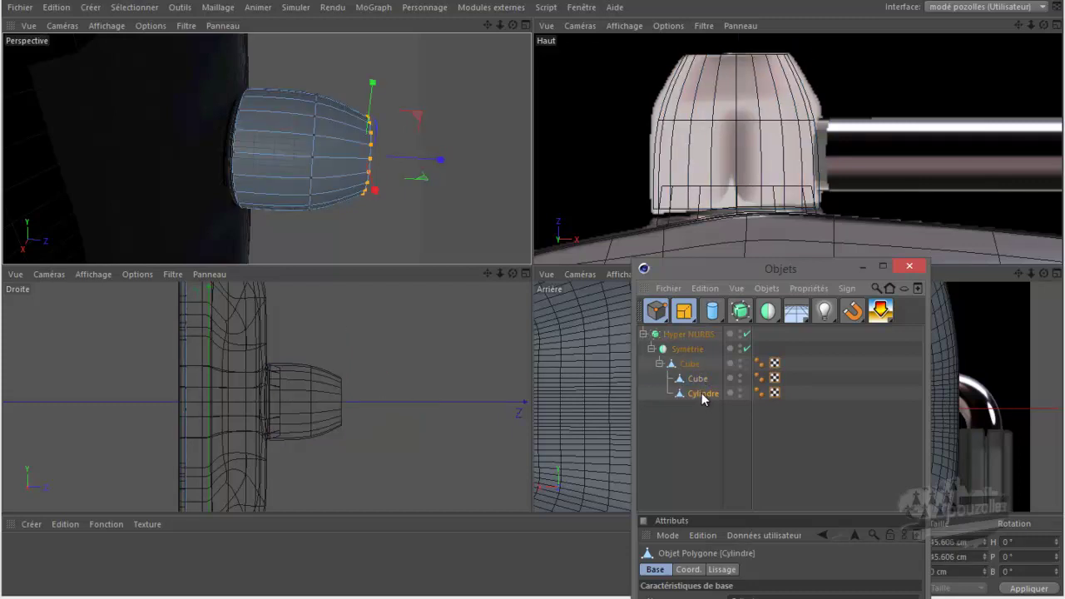
middle_click(851, 127)
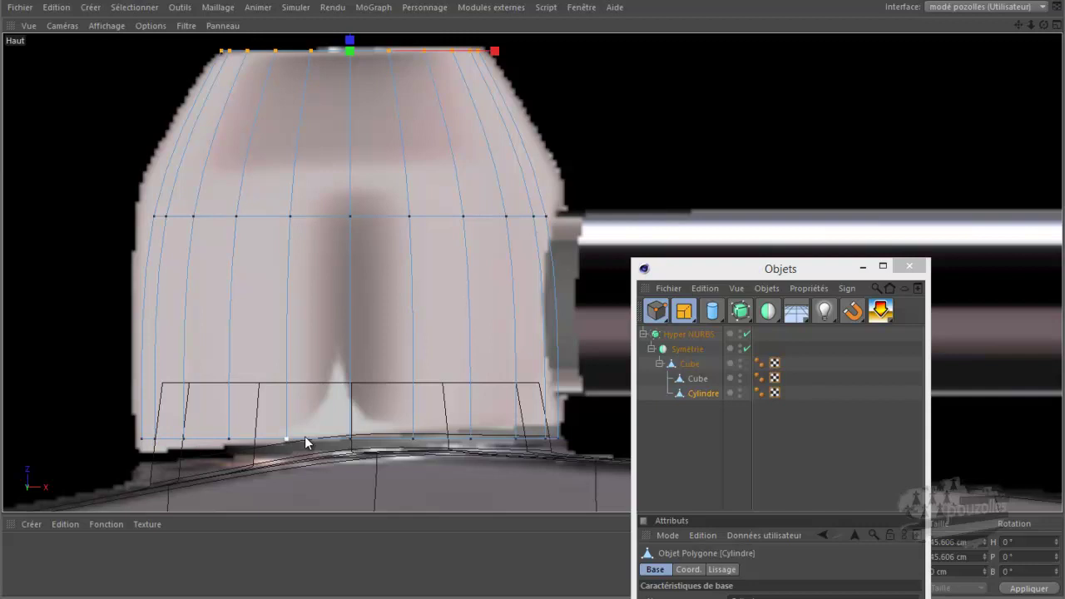
In the maximised Perspective view, select the cylinder end cap's centre point and delete it.
middle_click(419, 254)
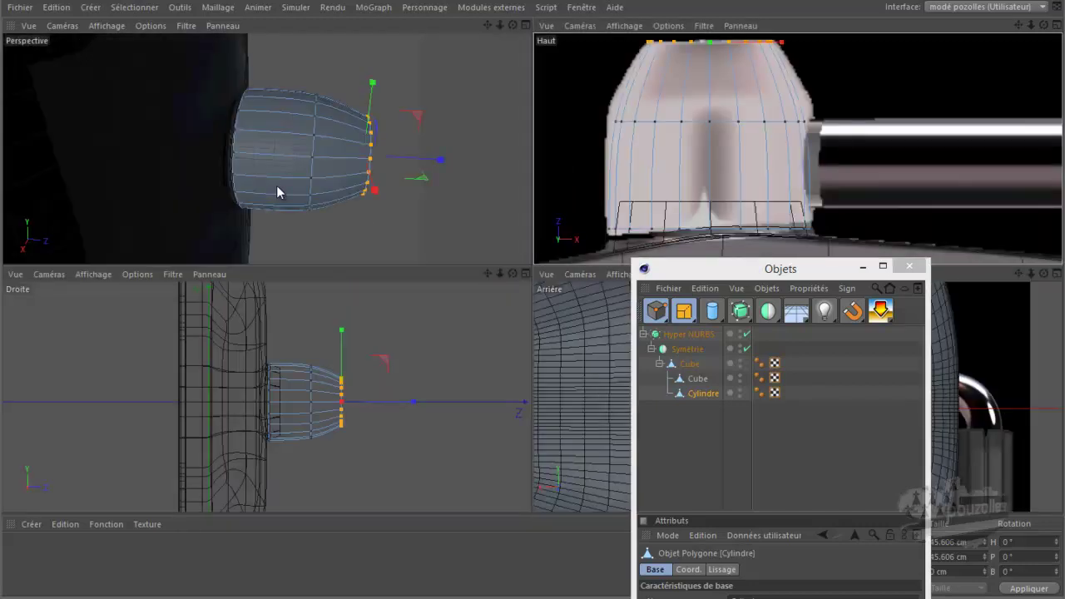
middle_click(328, 193)
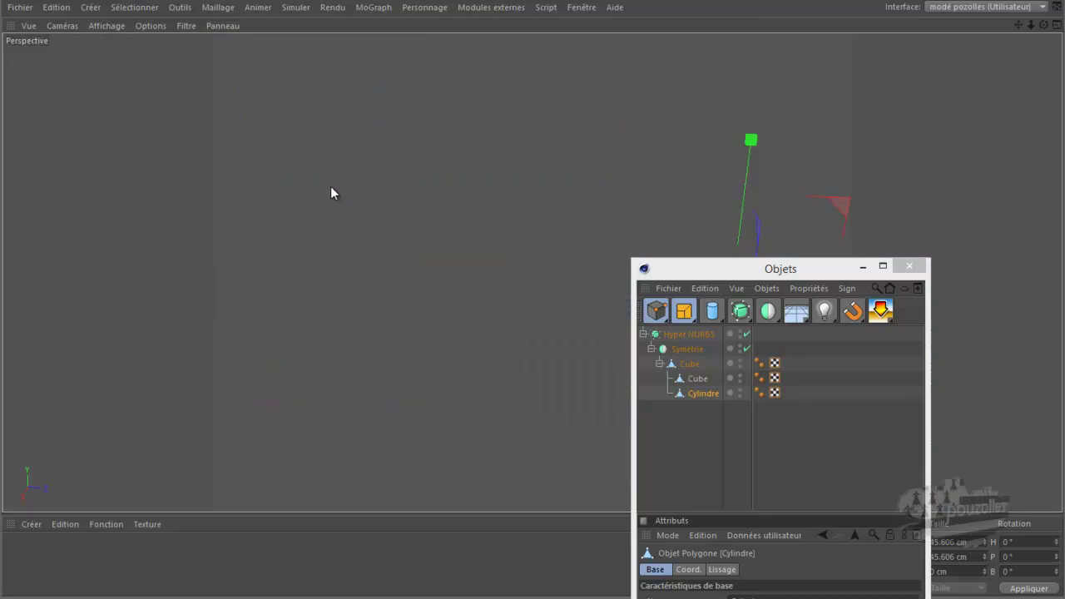
mouse_move(790, 273)
left_mouse_down()
mouse_move(923, 200)
mouse_move(928, 248)
left_mouse_up()
left_click_drag(1017, 287, 933, 313)
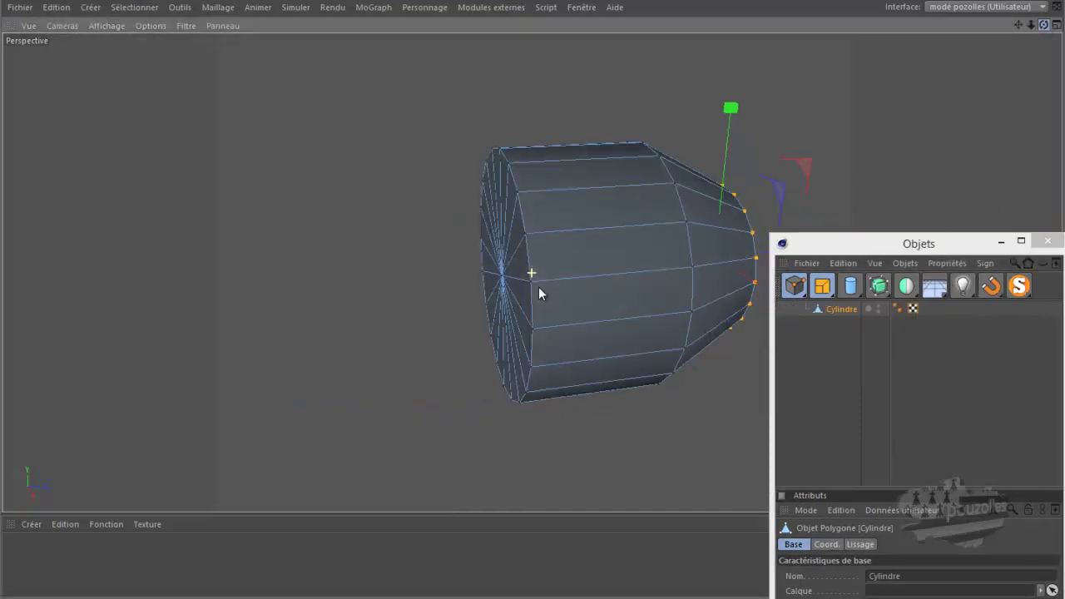
left_click_drag(537, 290, 994, 66, "alt")
key("v")
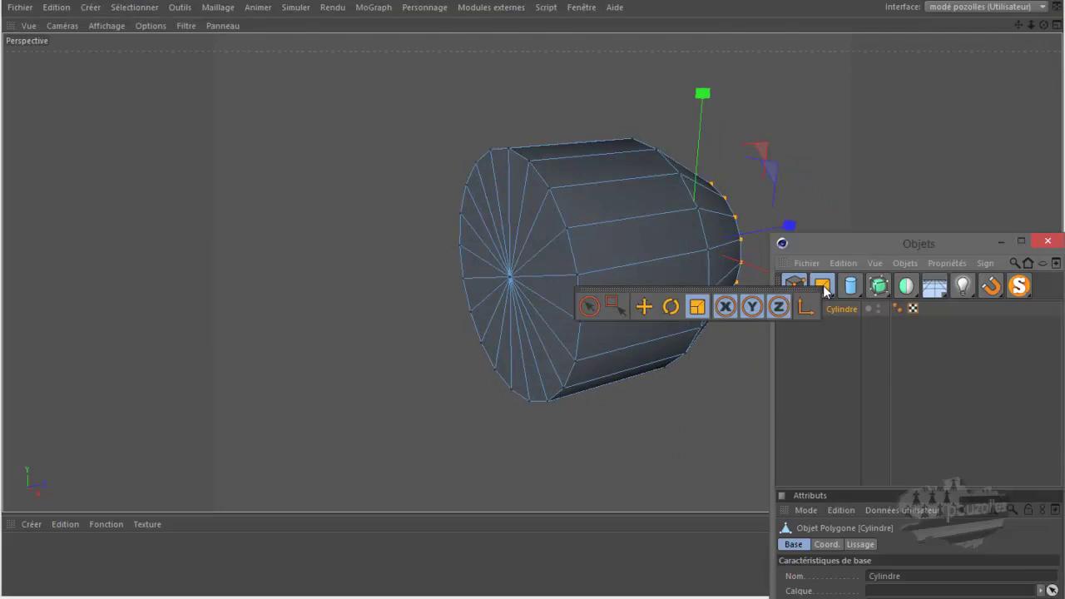
left_click(644, 307)
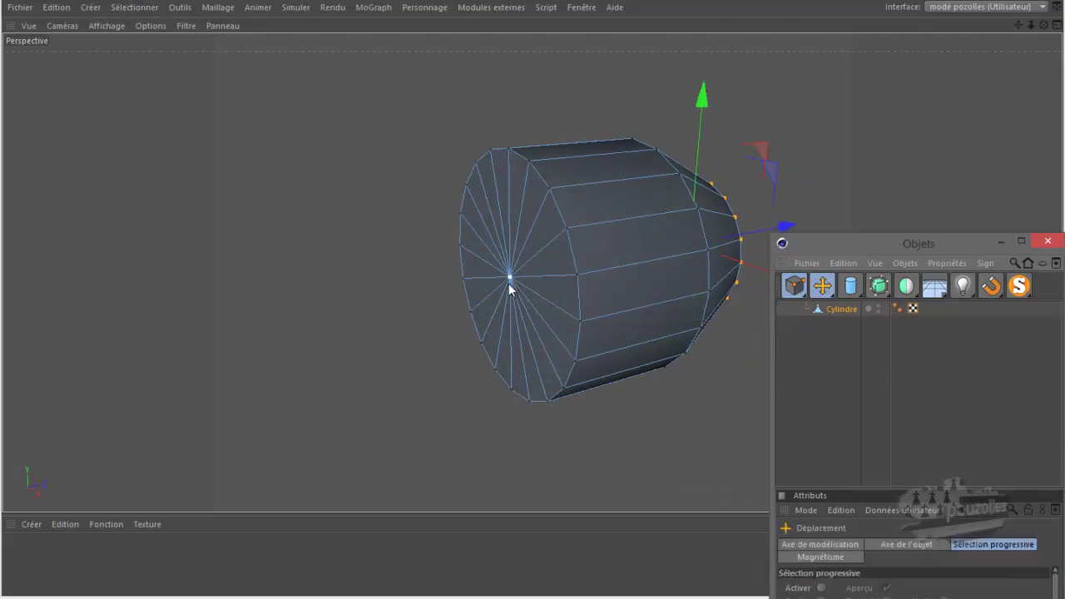
left_click(510, 276)
key("Delete")
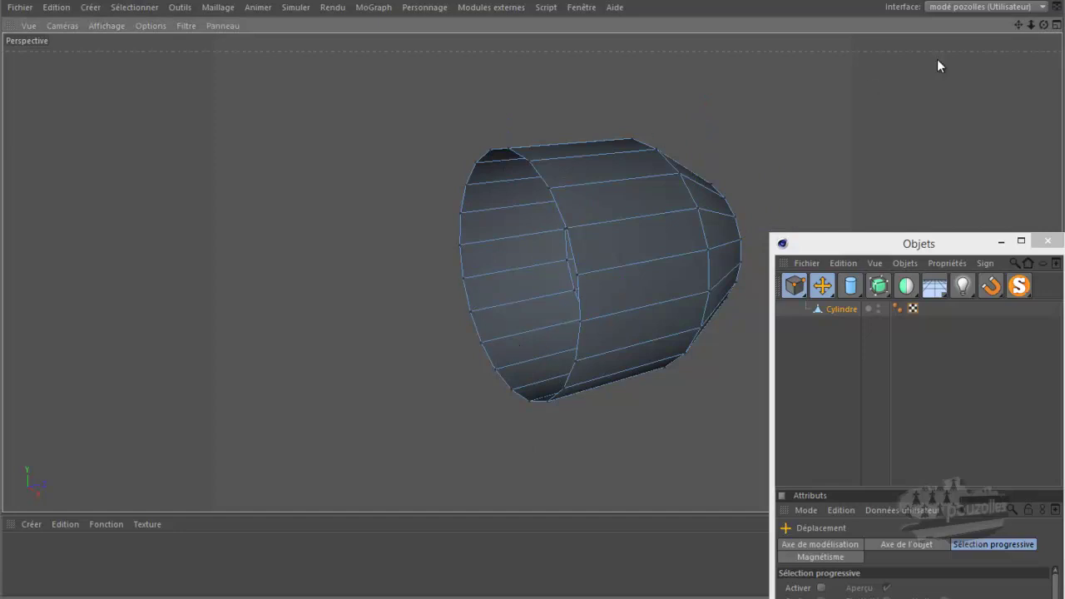
left_click_drag(1045, 26, 525, 286)
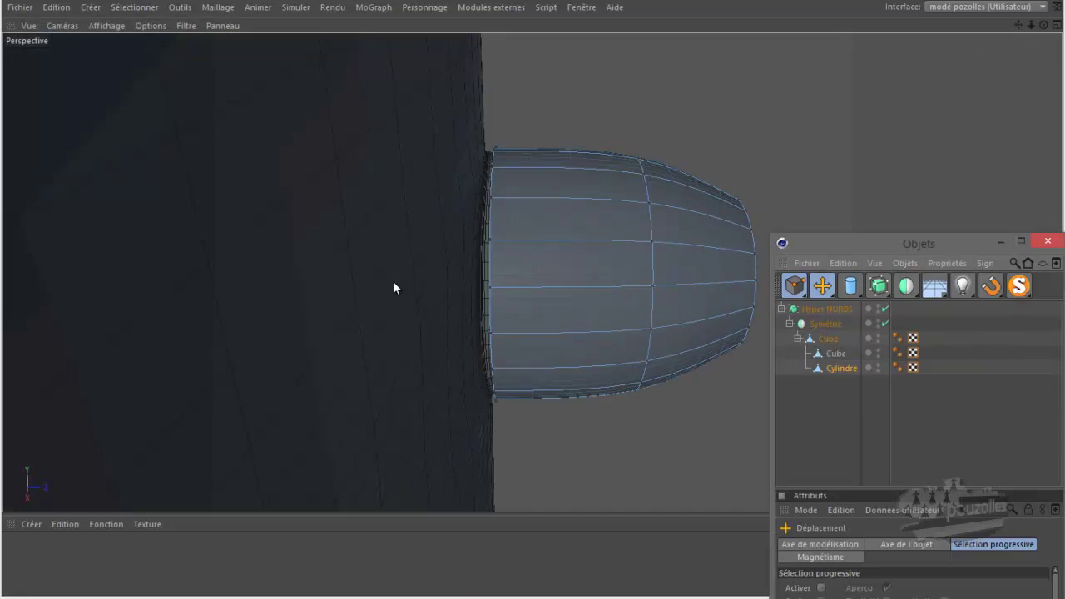
In the top view, slice two edge loops across the cylinder near its tapered end with the Plan-mode Knife.
middle_click(396, 281)
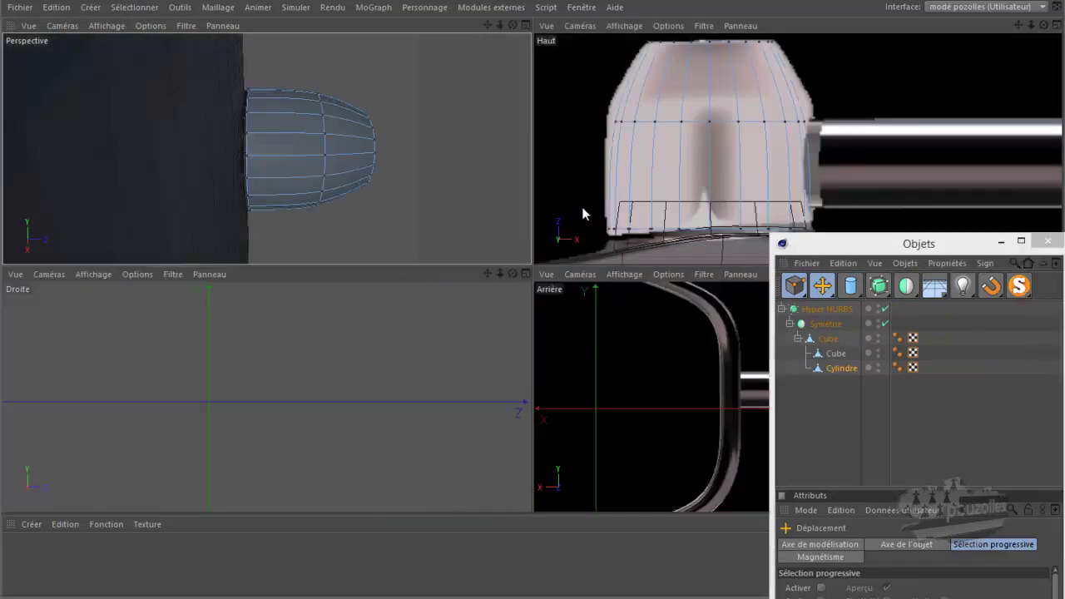
middle_click(582, 213)
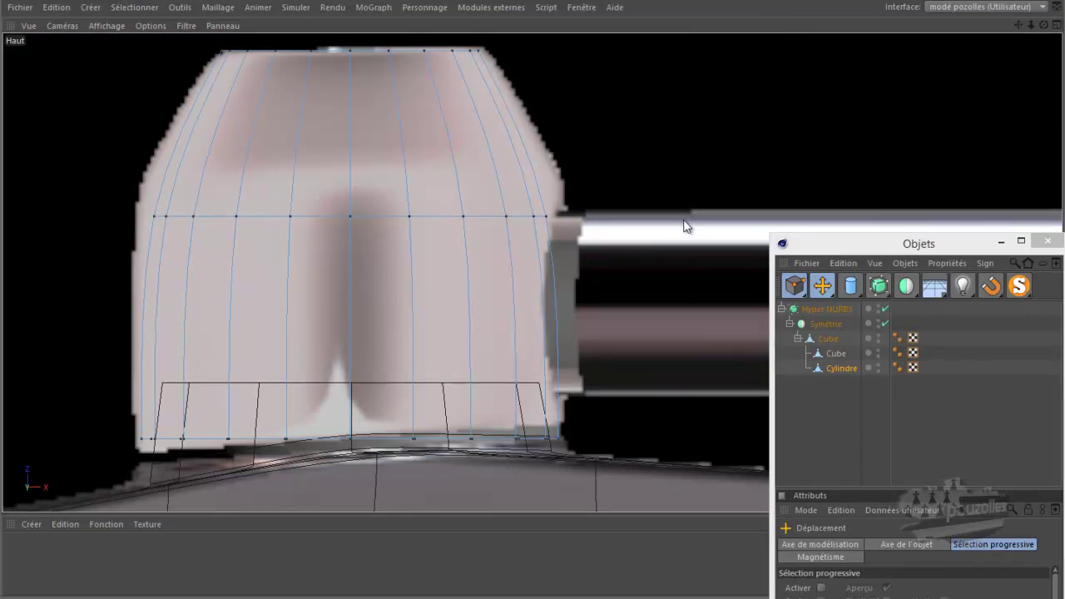
key("k")
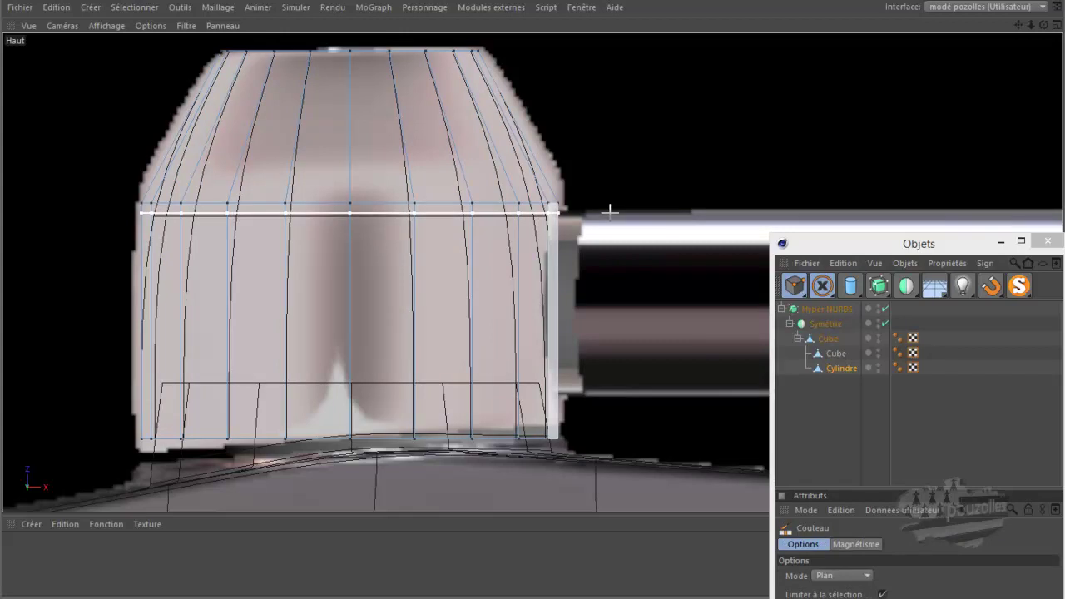
left_click(610, 212)
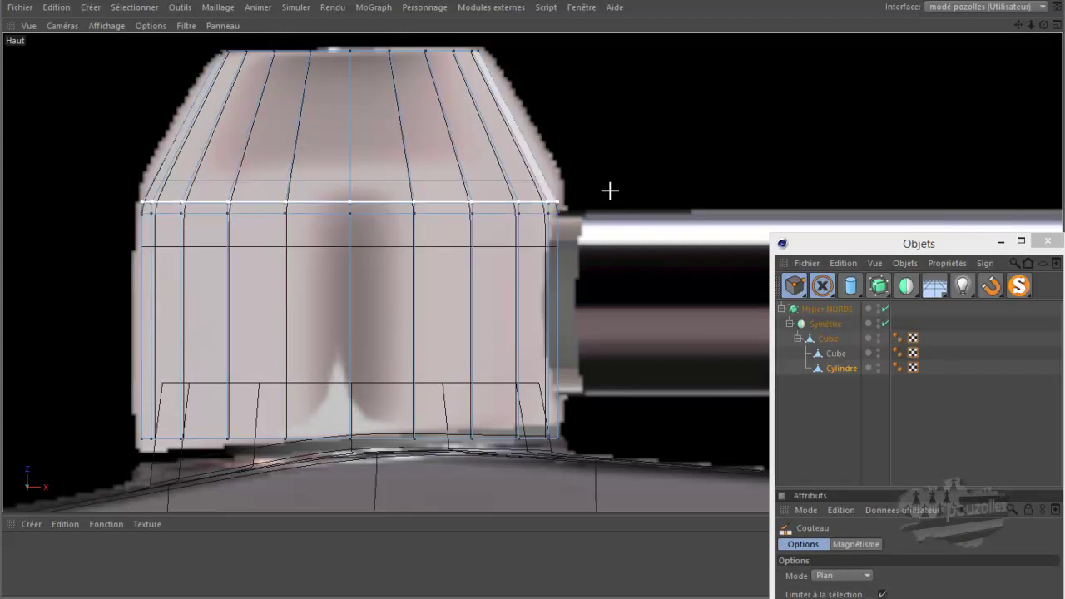
left_click(562, 174)
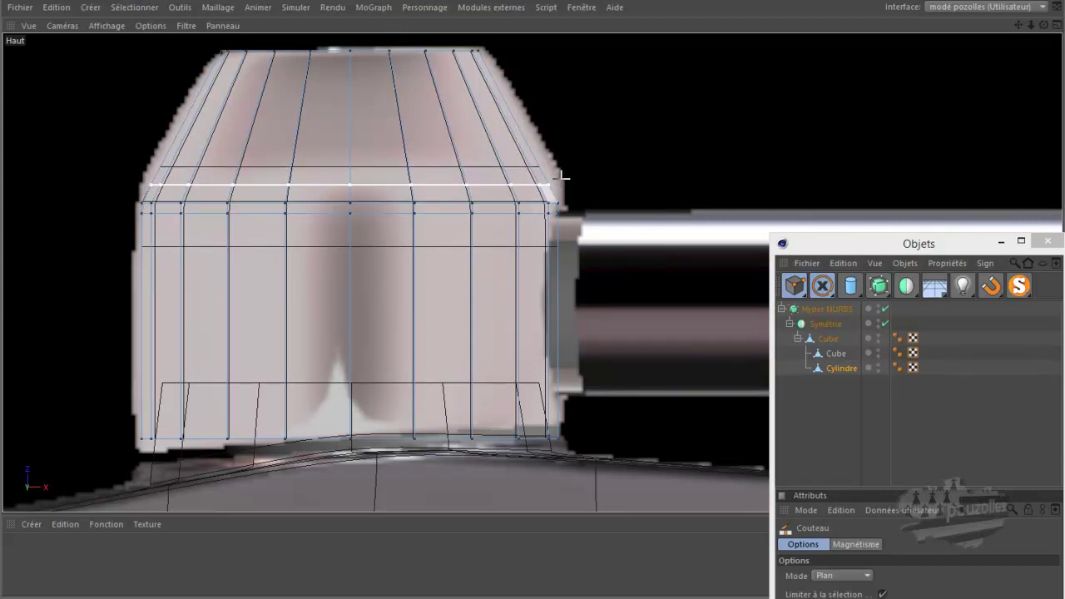
middle_click(233, 231)
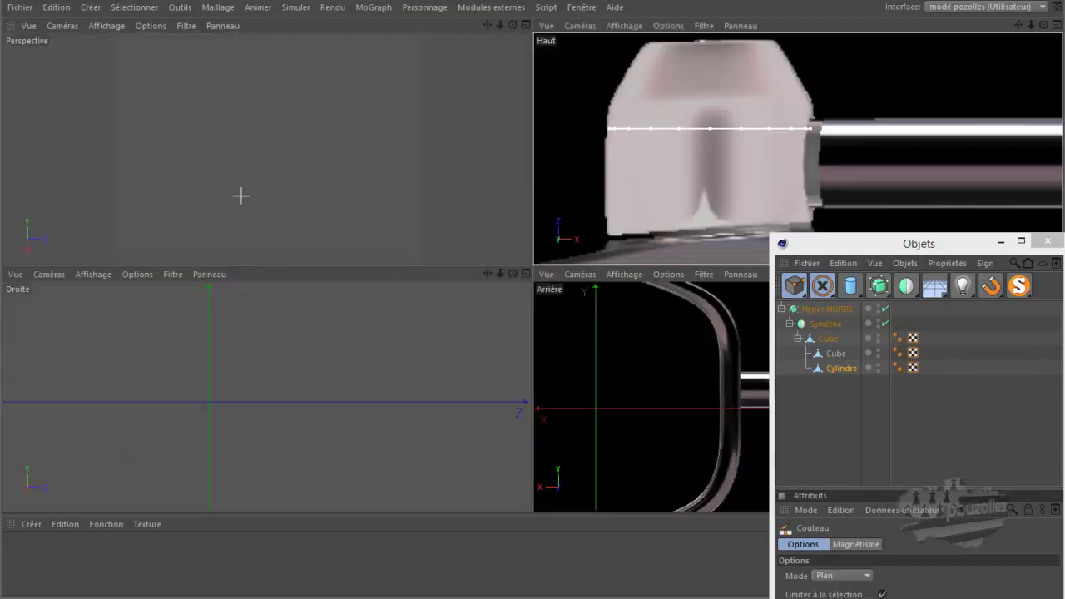
middle_click(311, 200)
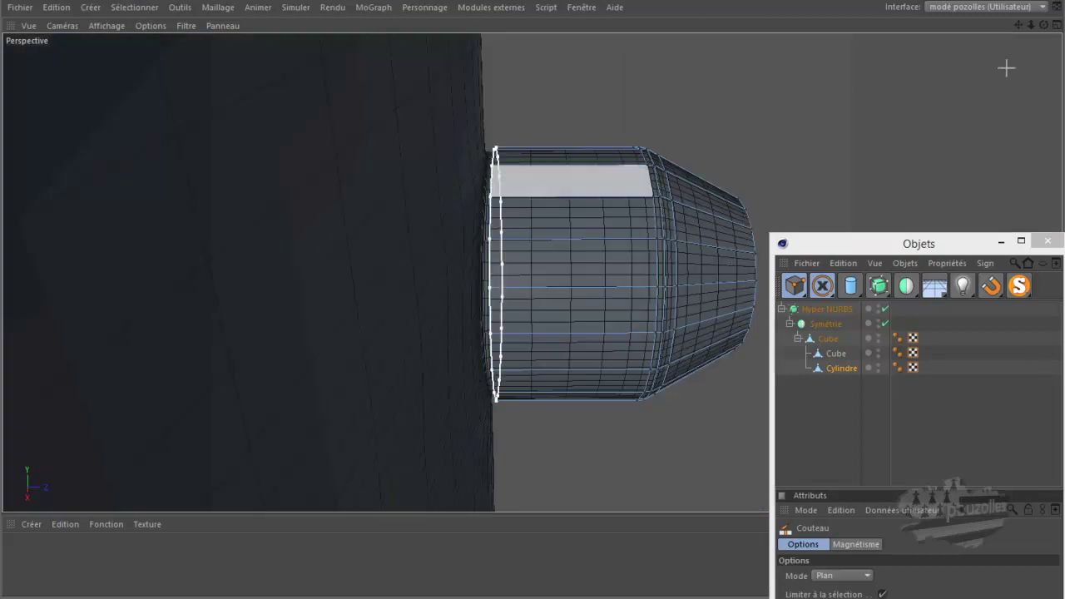
left_click_drag(1044, 25, 531, 286)
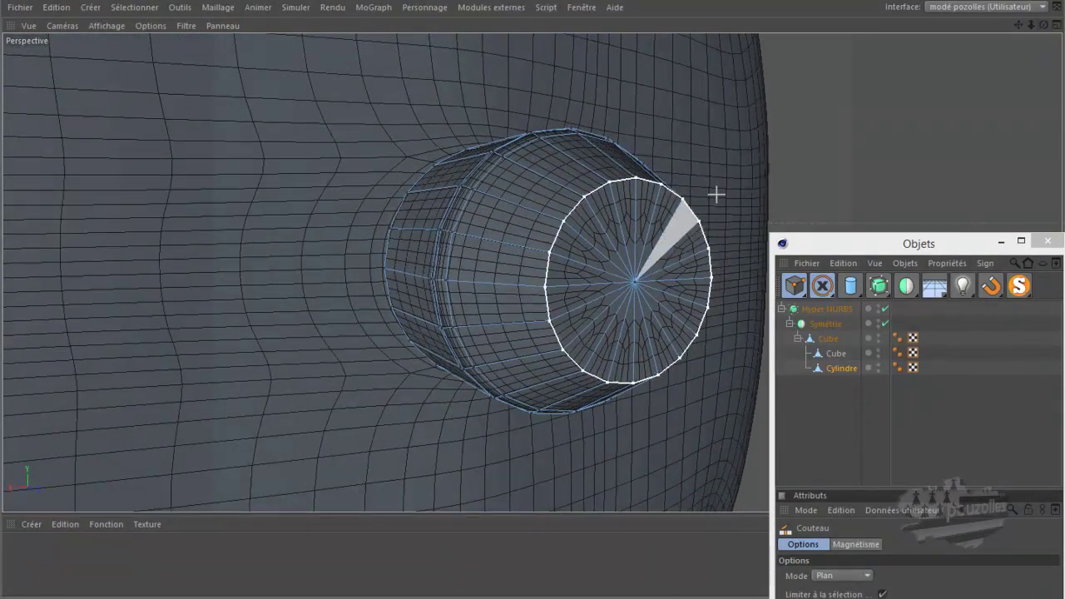
left_click(795, 285)
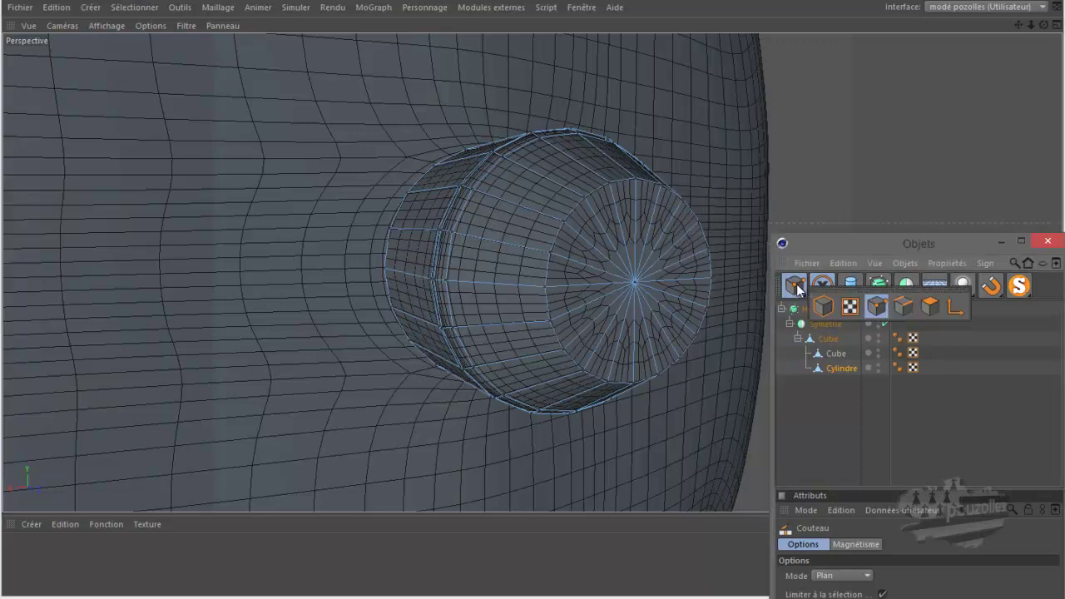
left_click(936, 312)
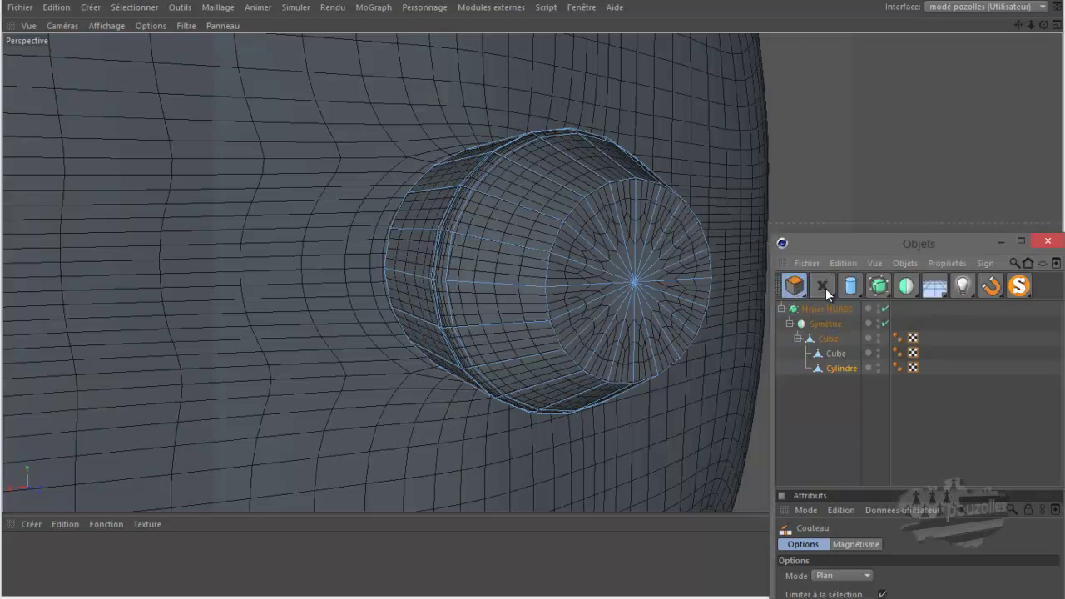
left_click(826, 288)
left_click(588, 307)
left_click(629, 251)
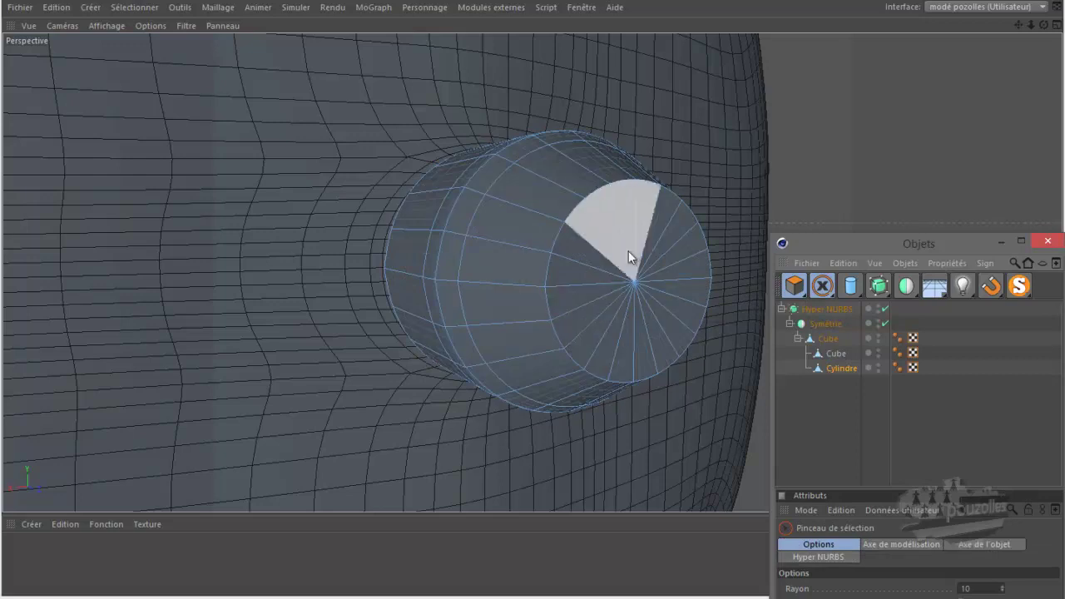
mouse_move(614, 288)
left_mouse_down()
mouse_move(643, 298)
mouse_move(651, 266)
mouse_move(670, 283)
mouse_move(766, 306)
left_mouse_up()
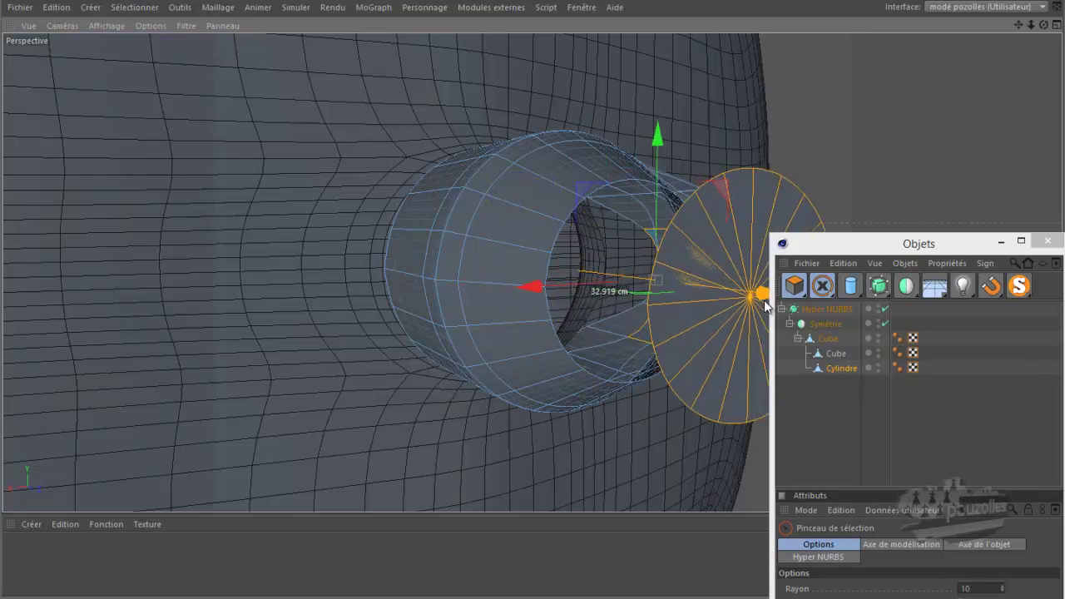
left_click_drag(582, 283, 534, 293, "alt")
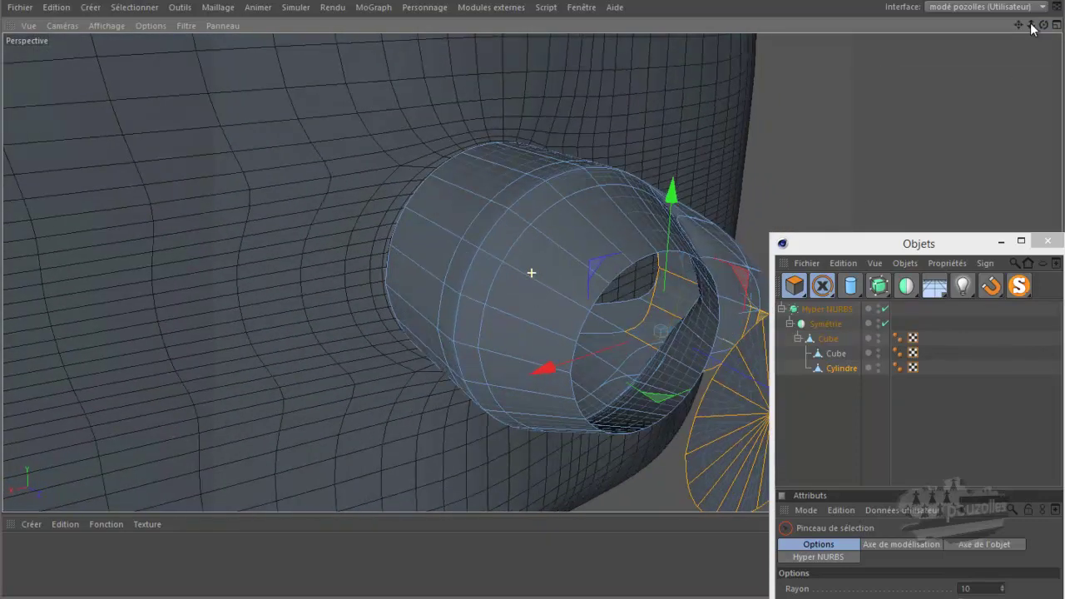
left_click(67, 10)
left_click(59, 26)
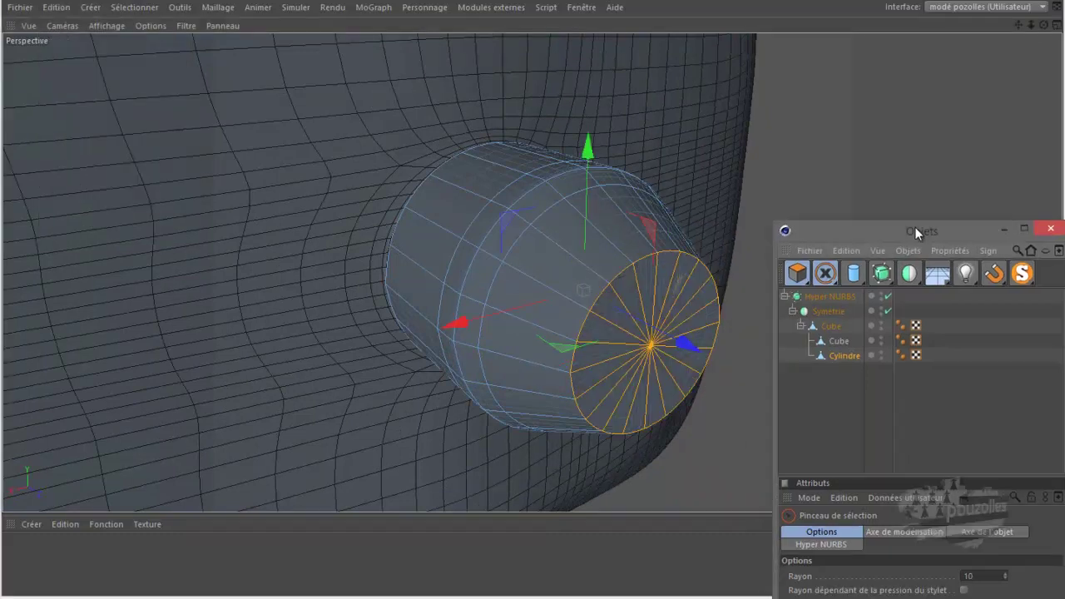
left_click_drag(914, 234, 920, 208)
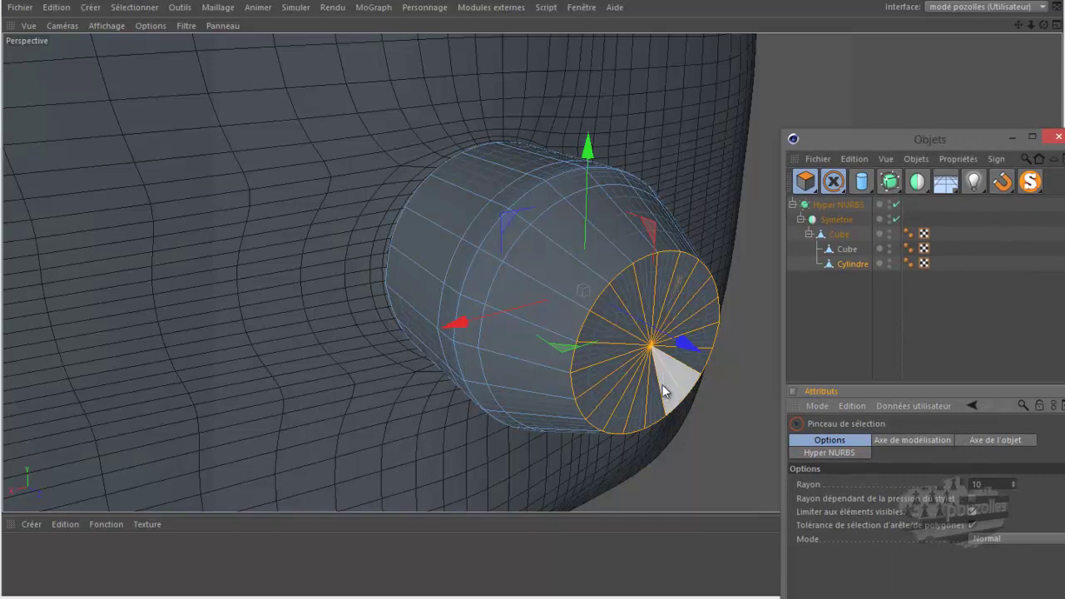
mouse_move(641, 380)
left_mouse_down("ctrl")
mouse_move(628, 346)
mouse_move(680, 341)
left_mouse_up("ctrl")
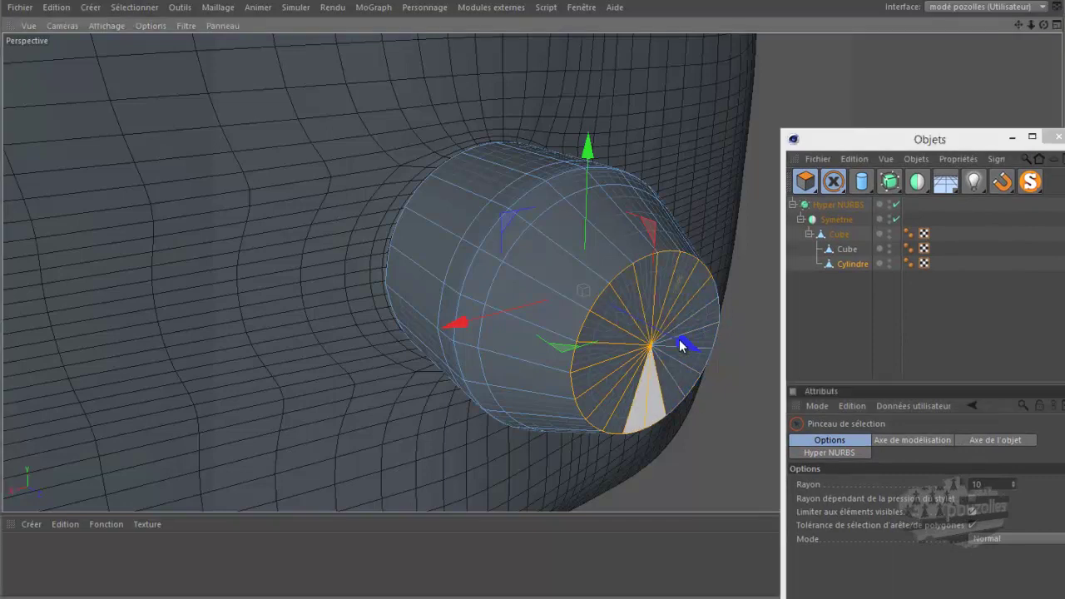
left_click(658, 377)
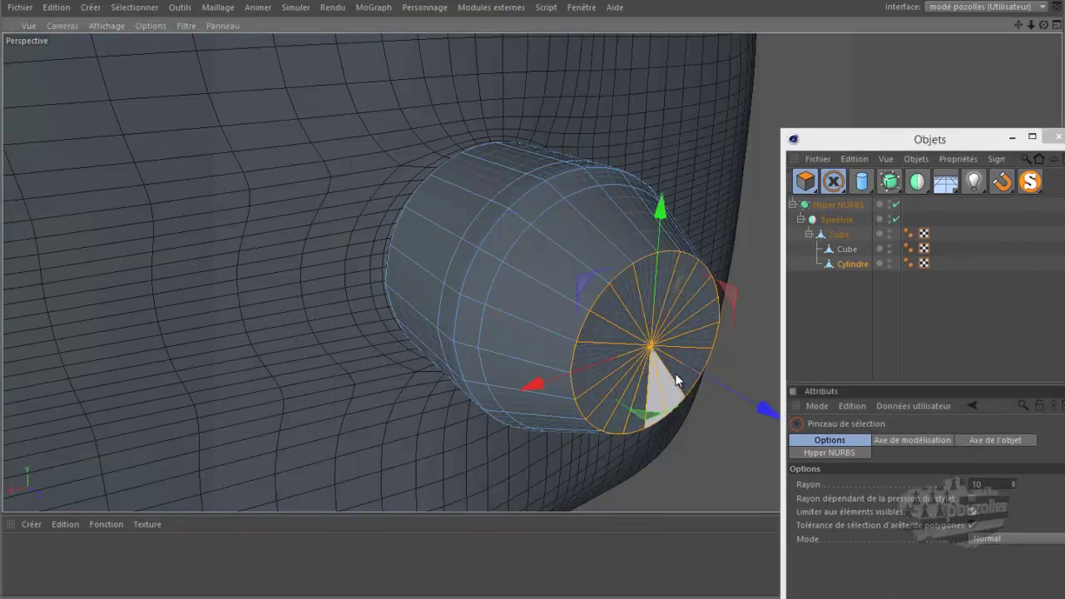
left_click_drag(768, 415, 879, 500)
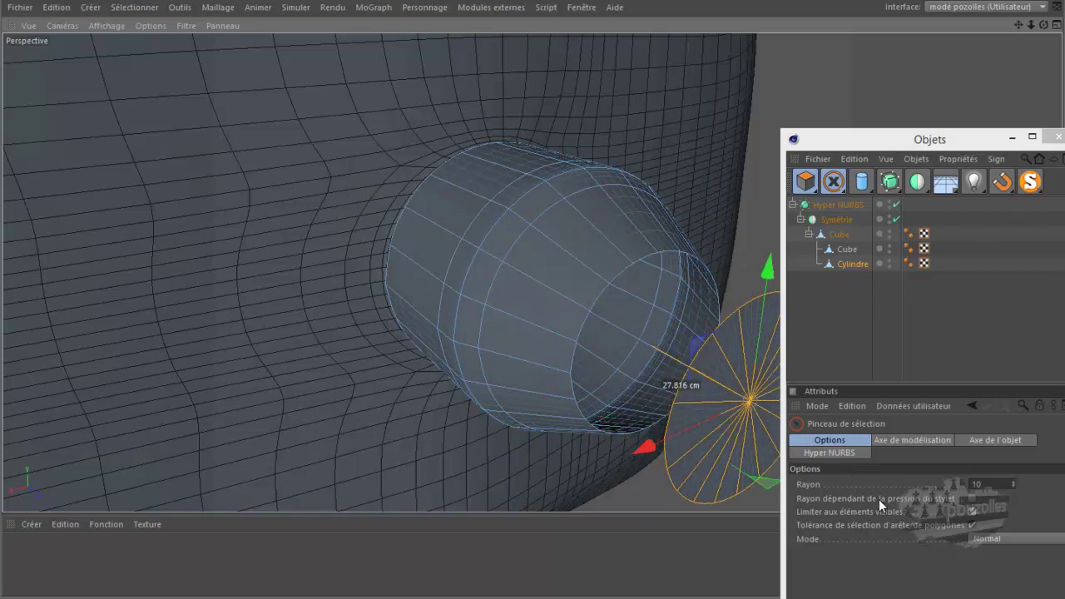
left_click(61, 14)
left_click(67, 31)
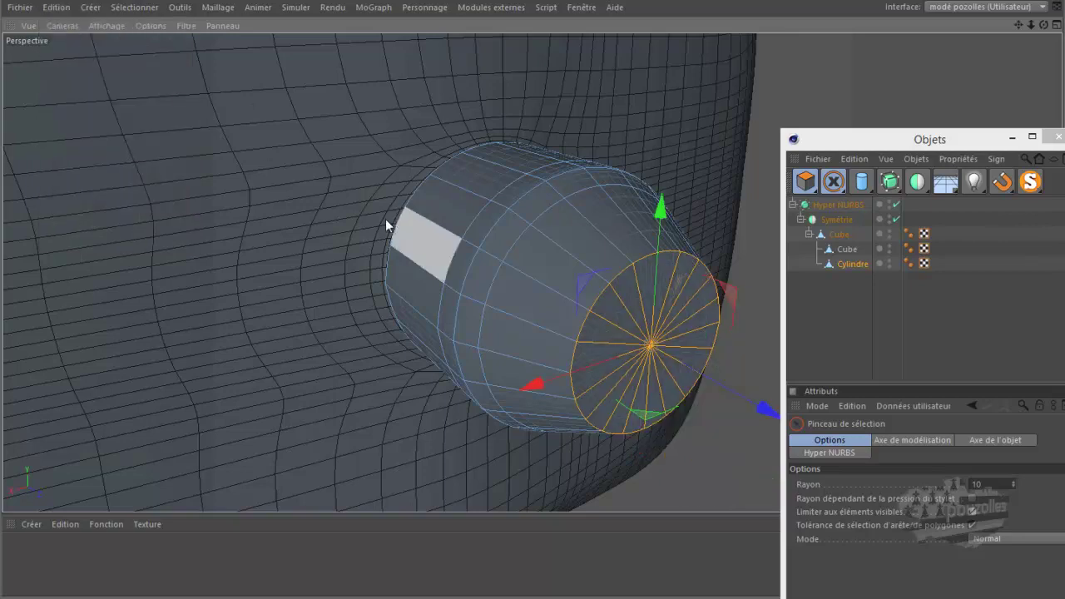
left_click(308, 230)
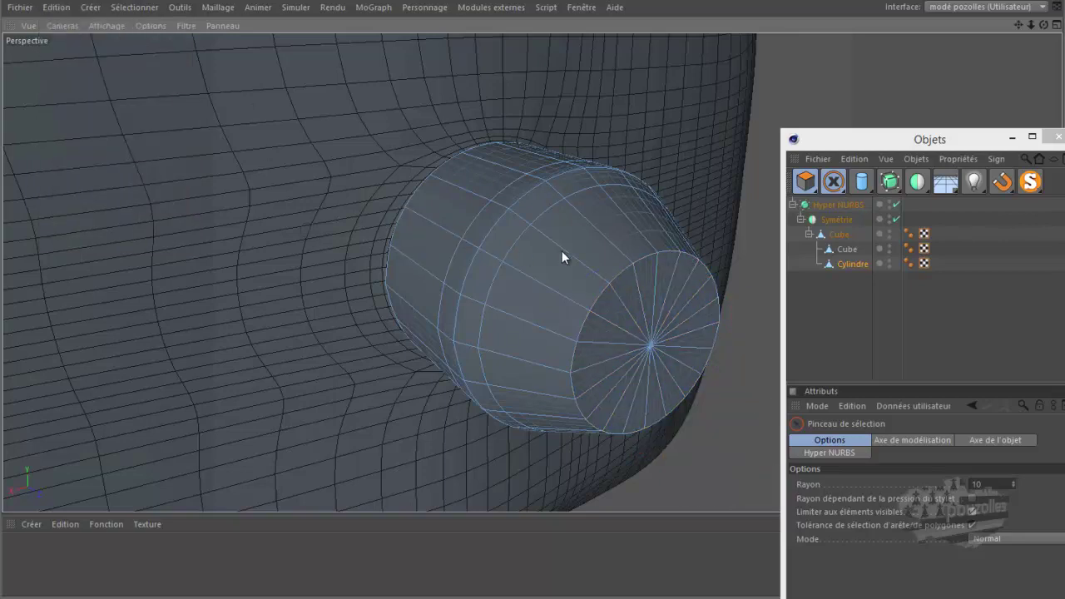
Run Optimiser on the cylinder mesh to clean it up.
left_click(826, 185)
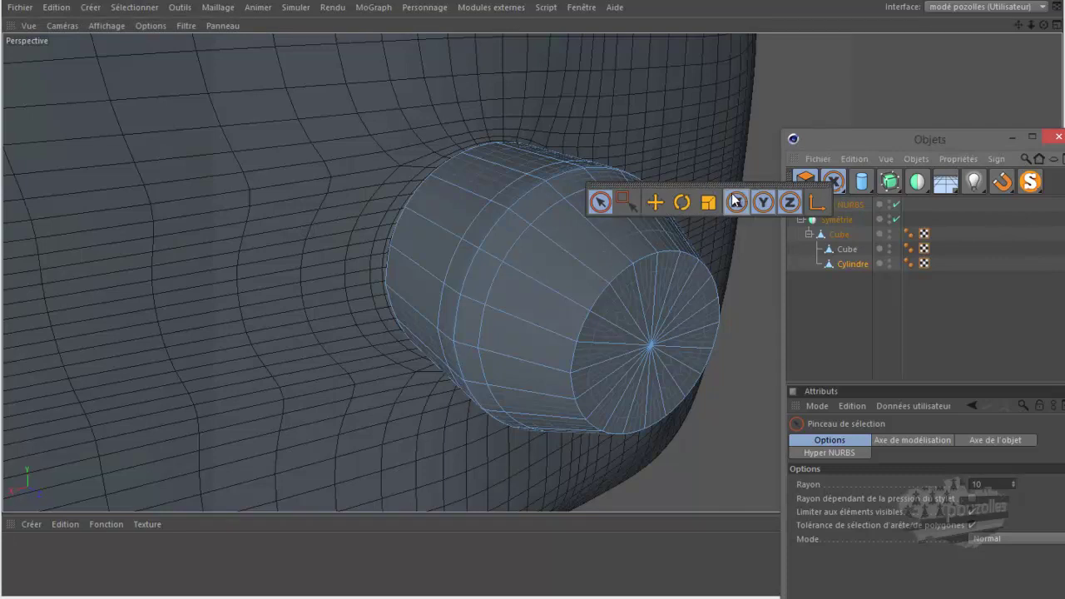
left_click(805, 180)
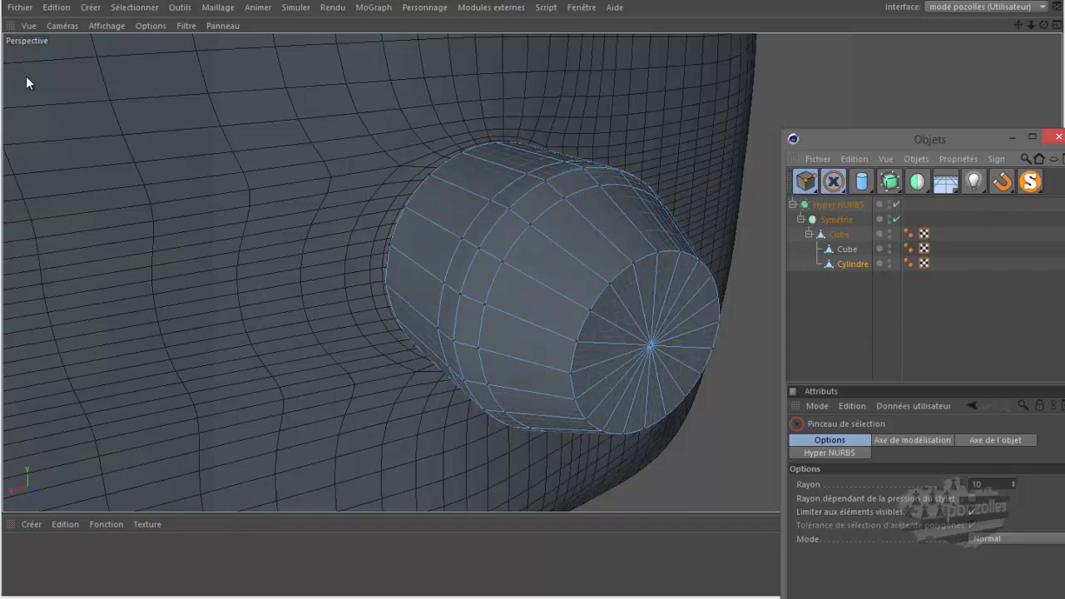
right_click(213, 161)
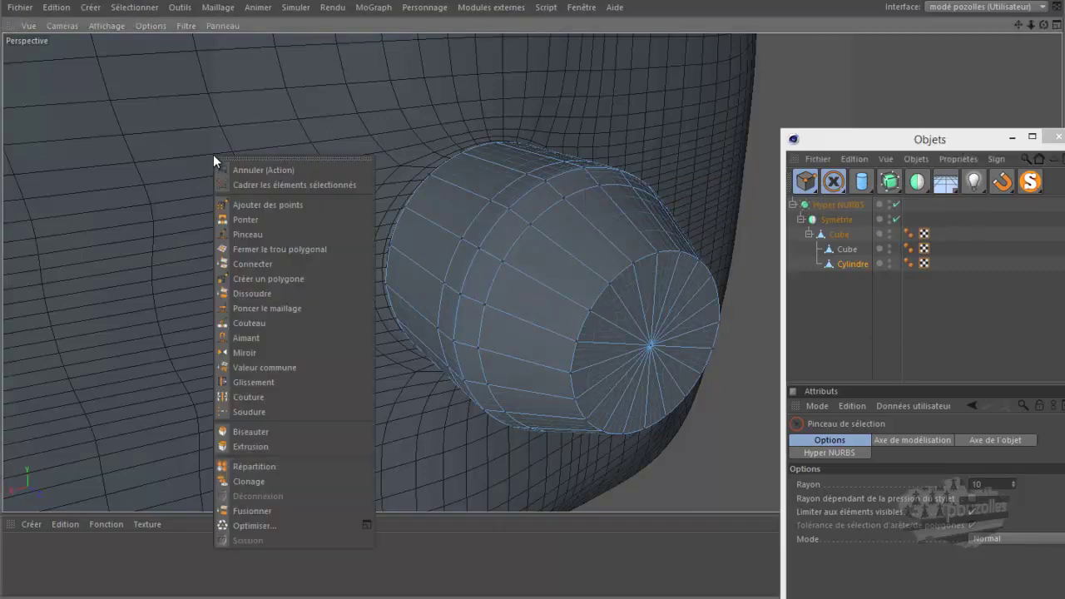
left_click(252, 525)
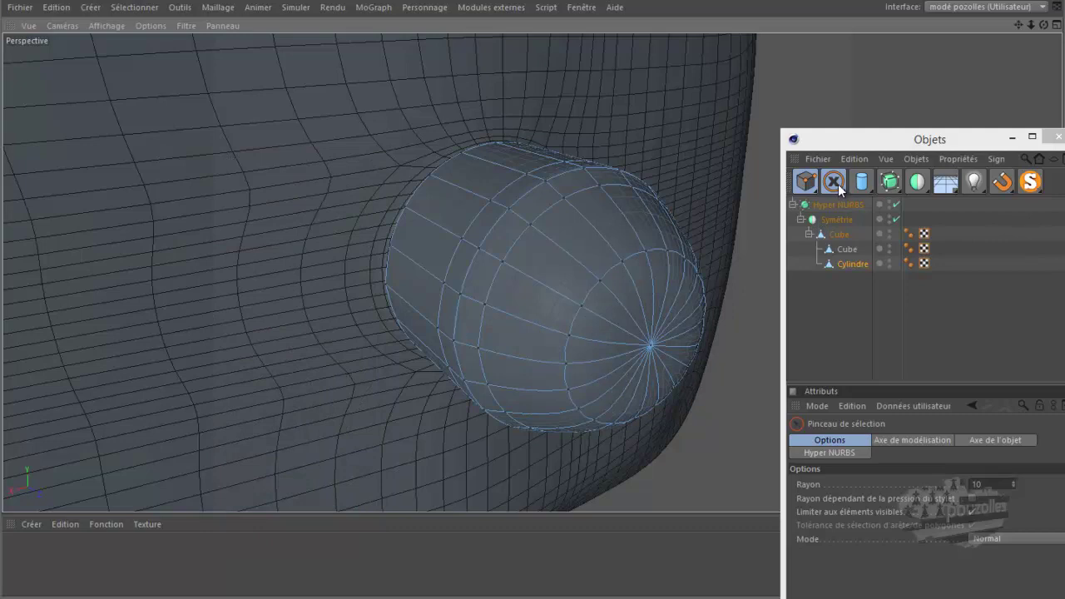
In Polygon mode, use Live Selection to select the fan of cap polygons around the pole.
left_click(805, 181)
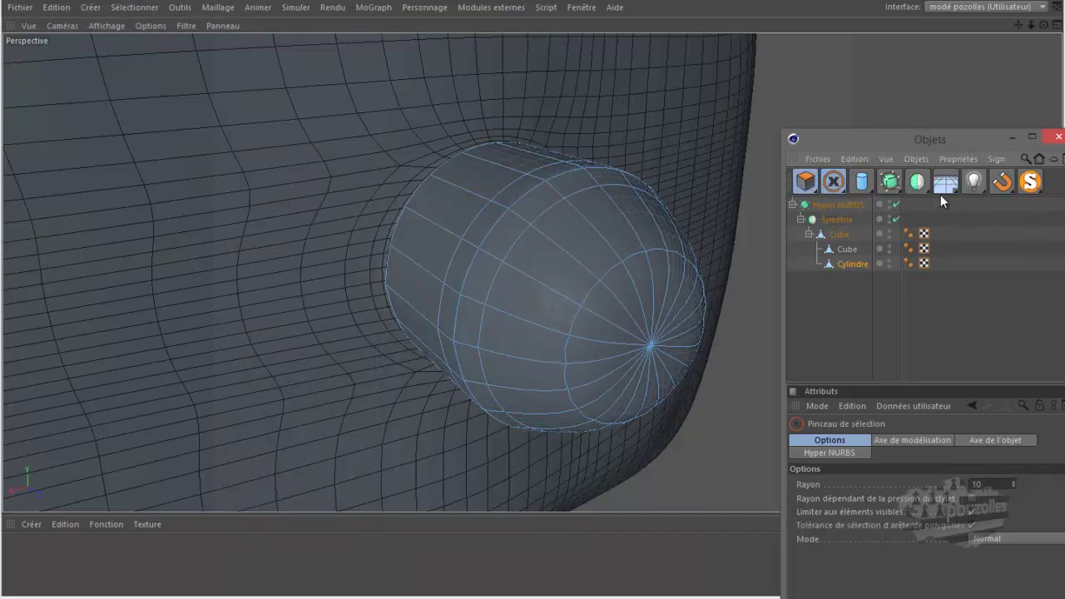
left_click(832, 183)
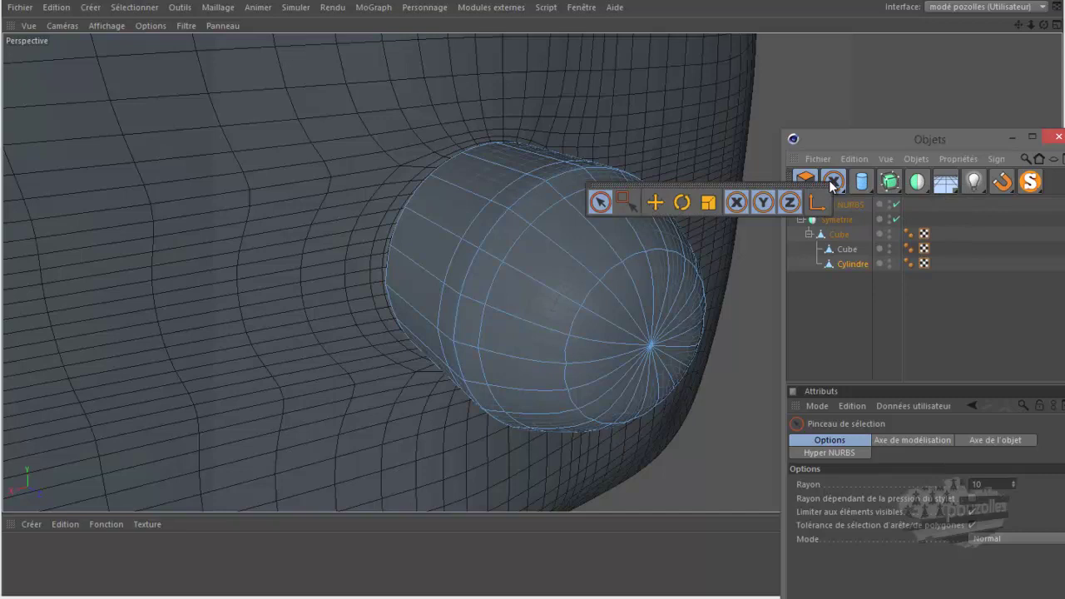
left_click(600, 201)
left_click(634, 337)
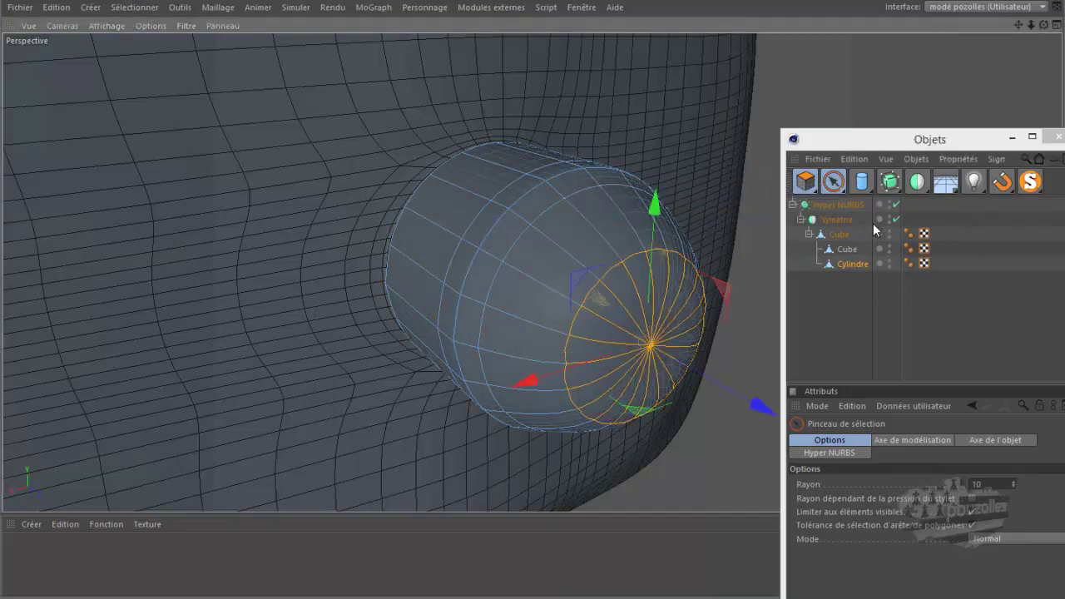
left_click(896, 206)
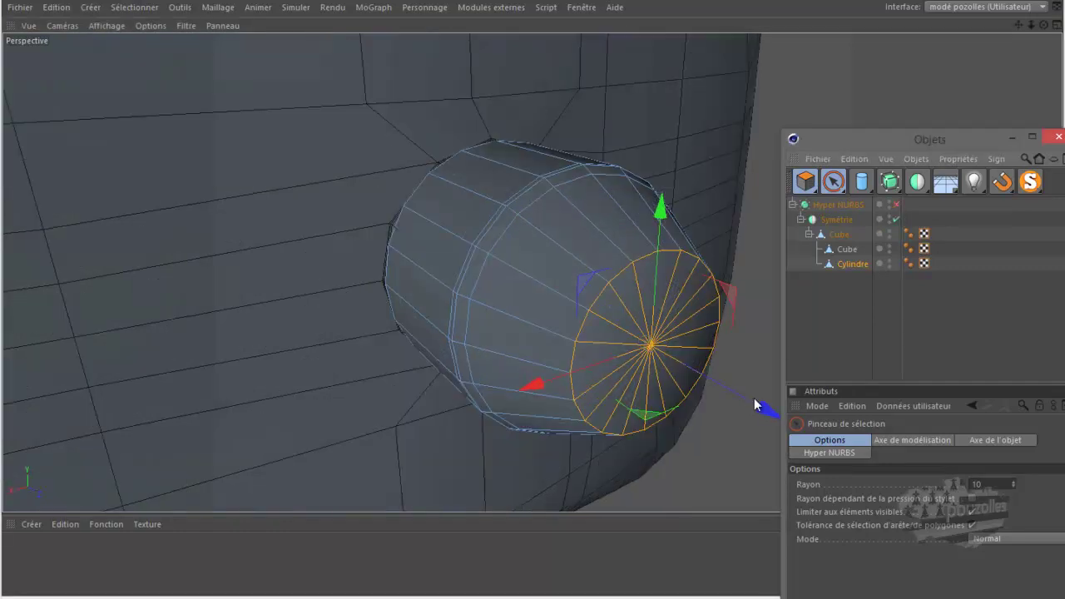
left_click_drag(766, 403, 766, 415)
left_click(57, 8)
left_click(61, 30)
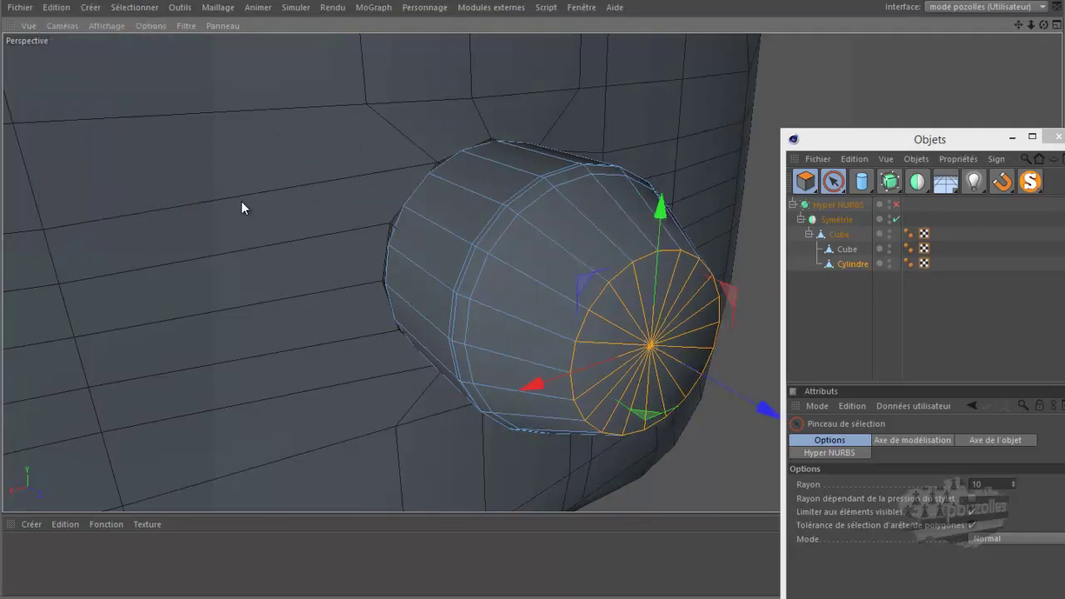
left_click(896, 204)
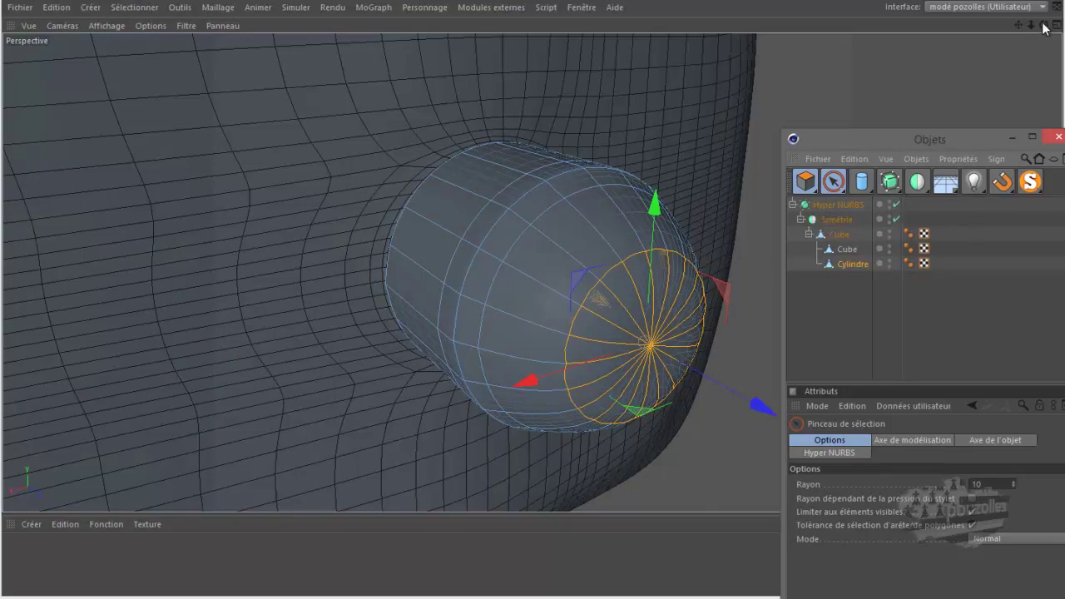
left_click_drag(1045, 28, 533, 288)
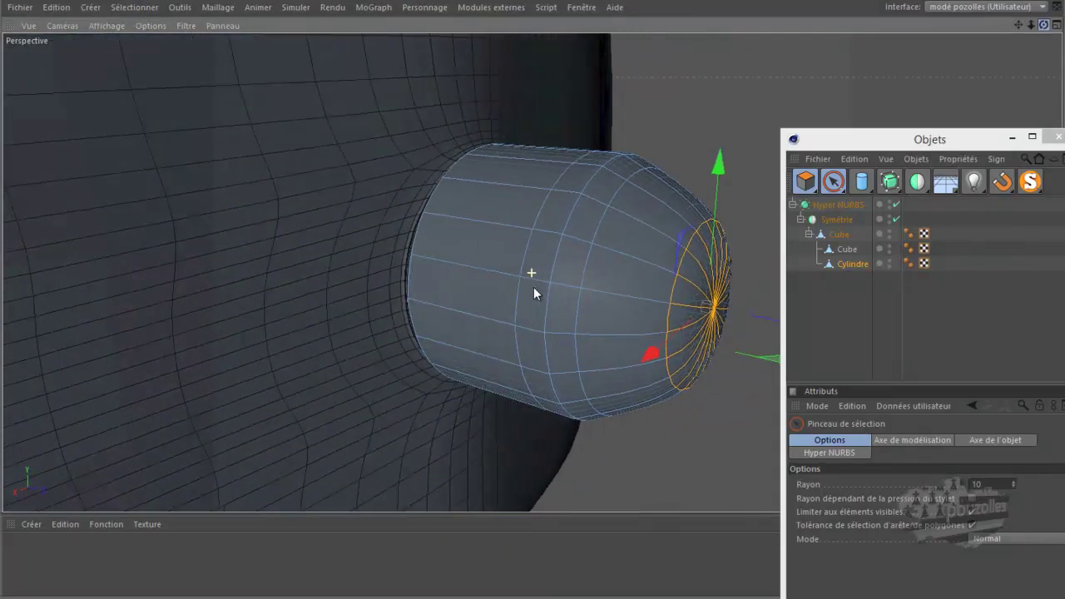
scroll(718, 304, "up", 2)
scroll(718, 304, "up", 2)
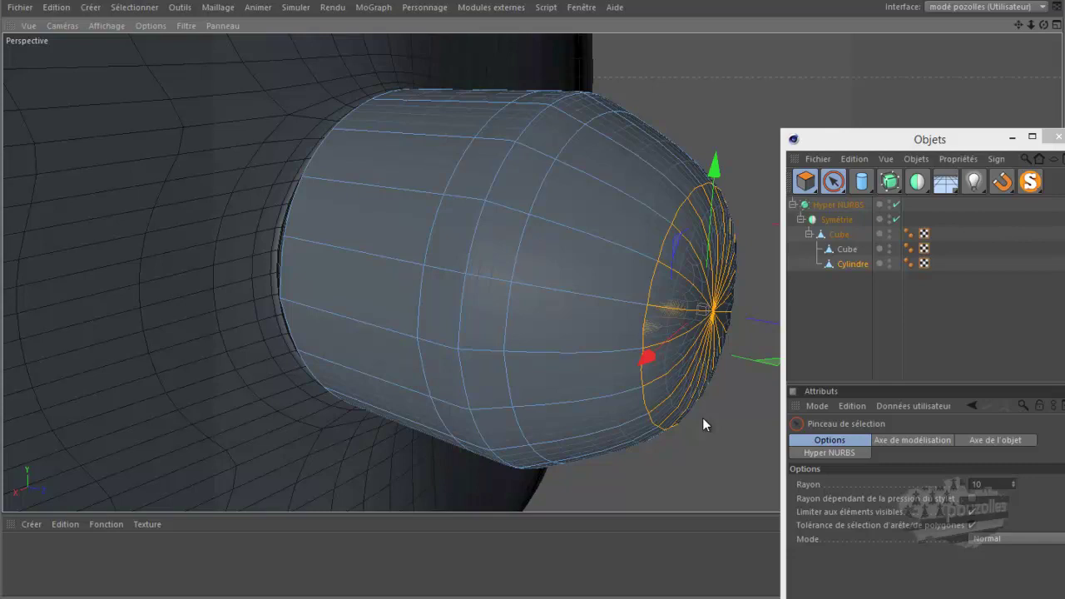
Set the Knife to Boucle mode limited to the selection, then cut and undo a trial loop on the cap.
key("k")
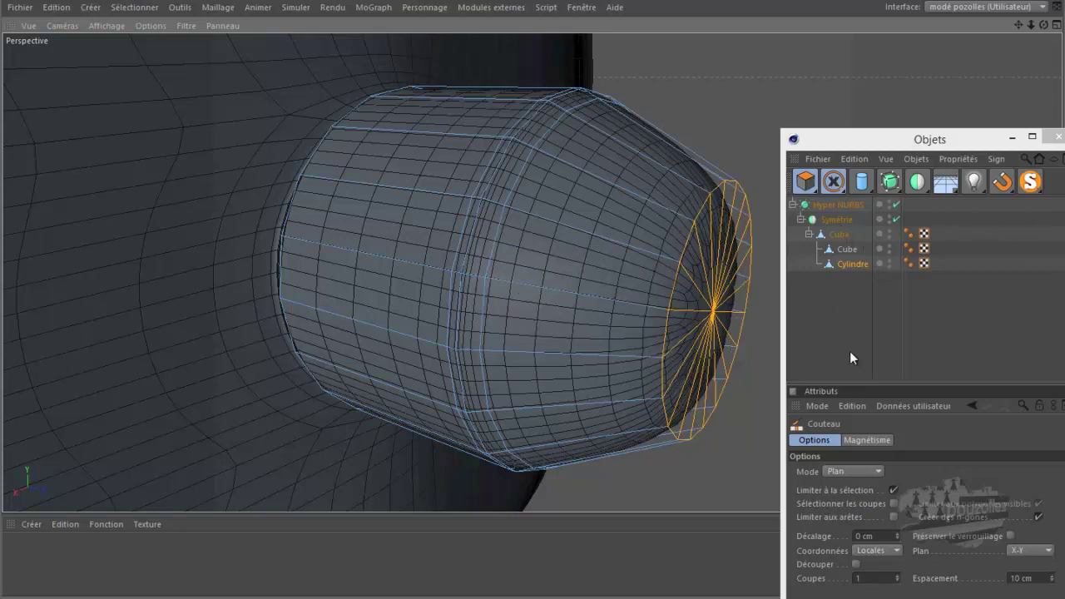
left_click(893, 489)
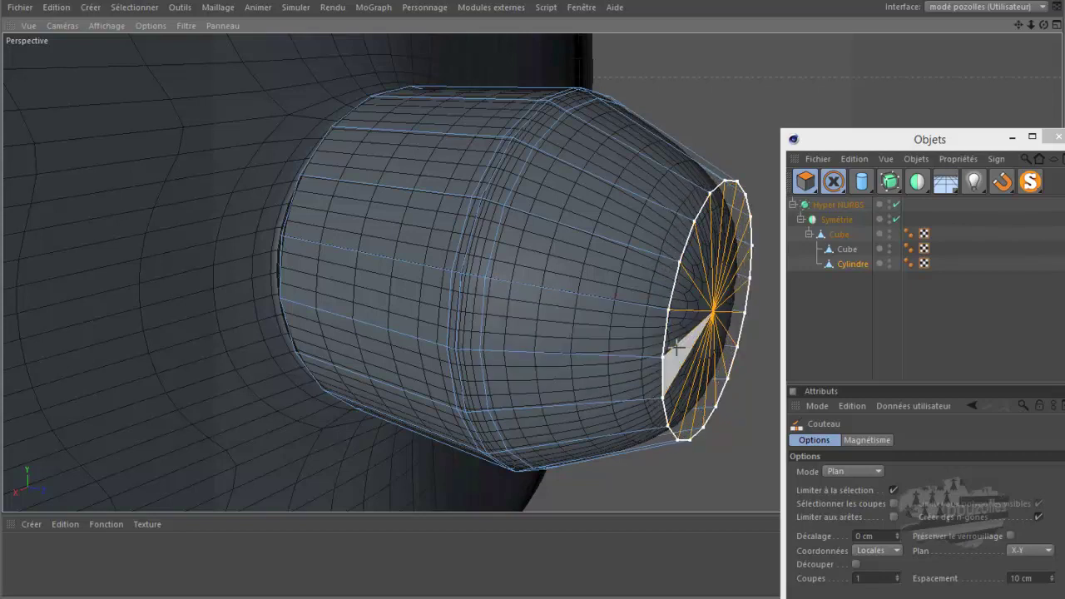
left_click(841, 471)
left_click(841, 526)
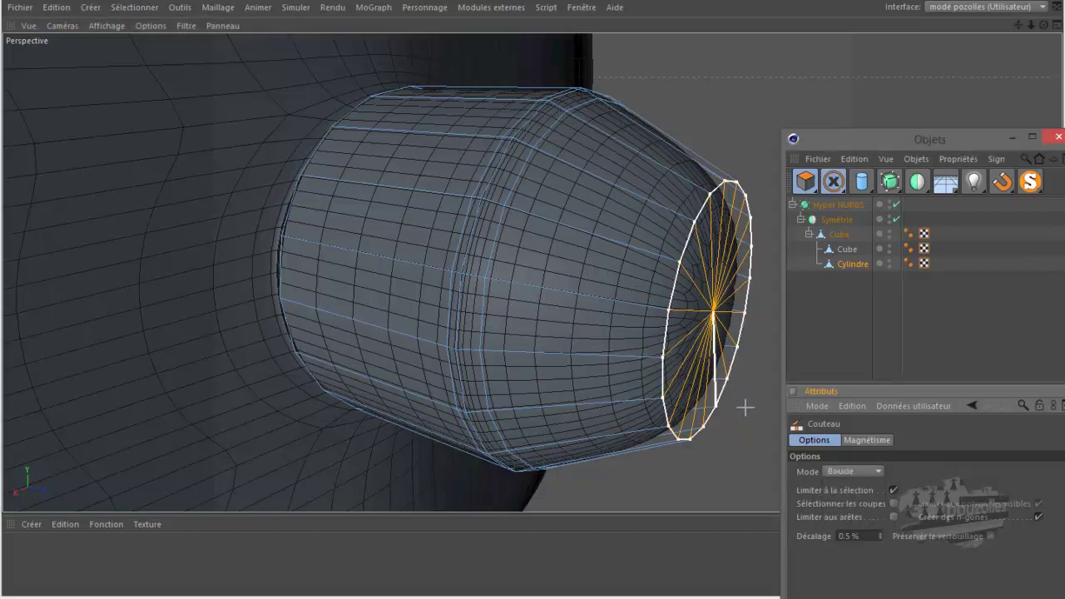
left_click(680, 313)
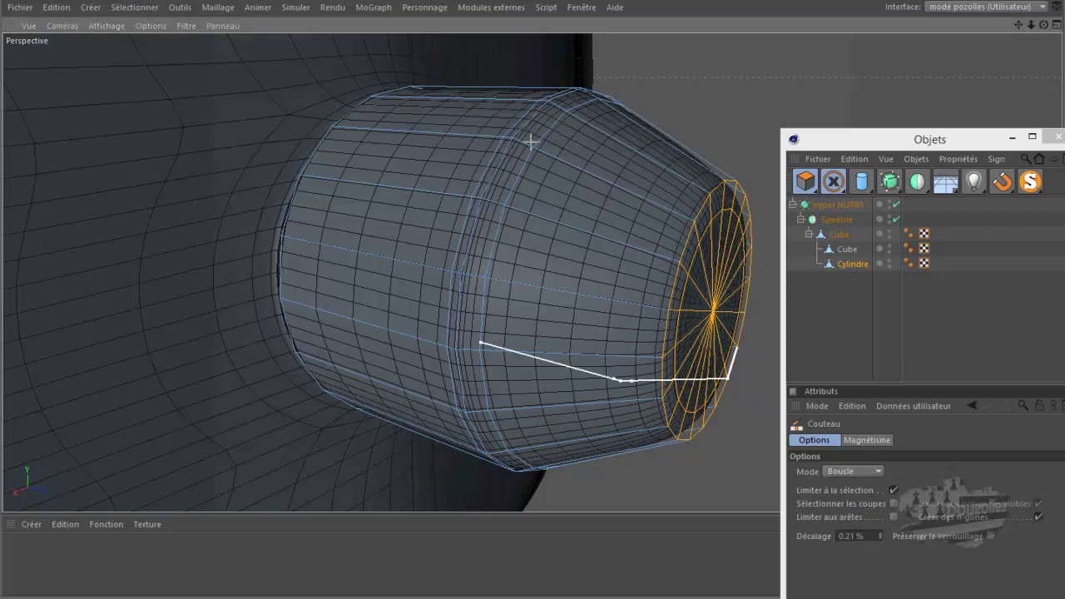
left_click(55, 8)
left_click(71, 28)
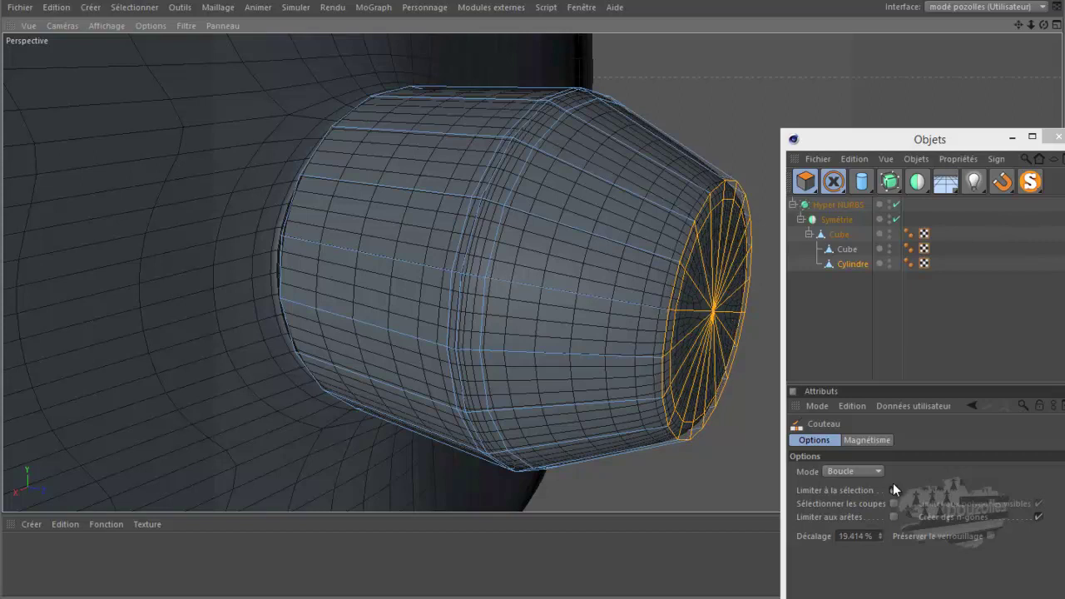
With Limiter à la sélection off, cut a loop just behind the cap and a ring across its face.
left_click(894, 491)
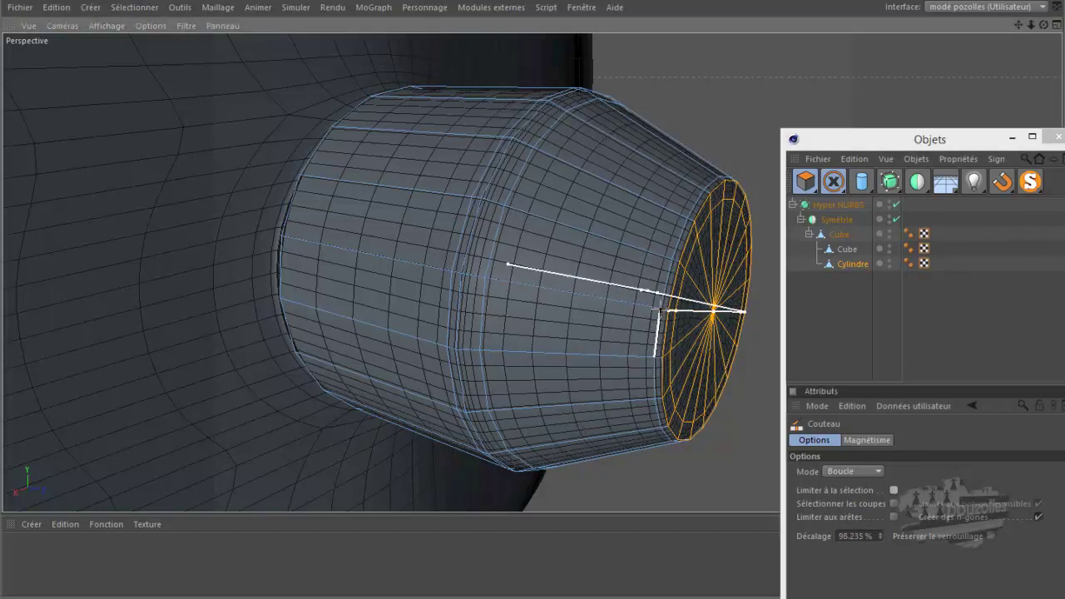
left_click(661, 478)
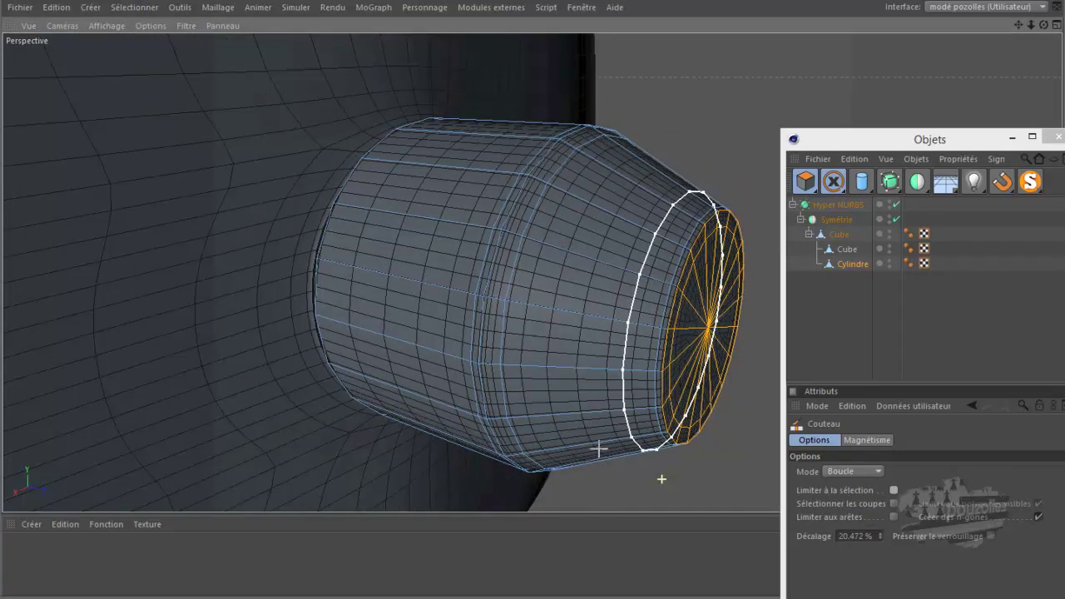
scroll(522, 286, "up", 5)
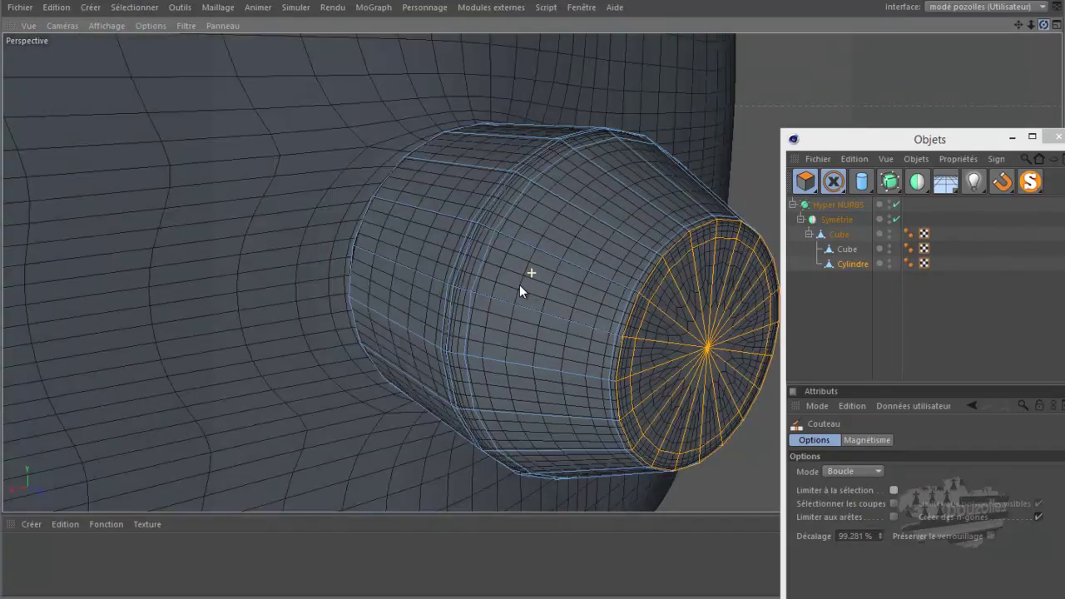
left_click_drag(530, 287, 532, 286, "alt")
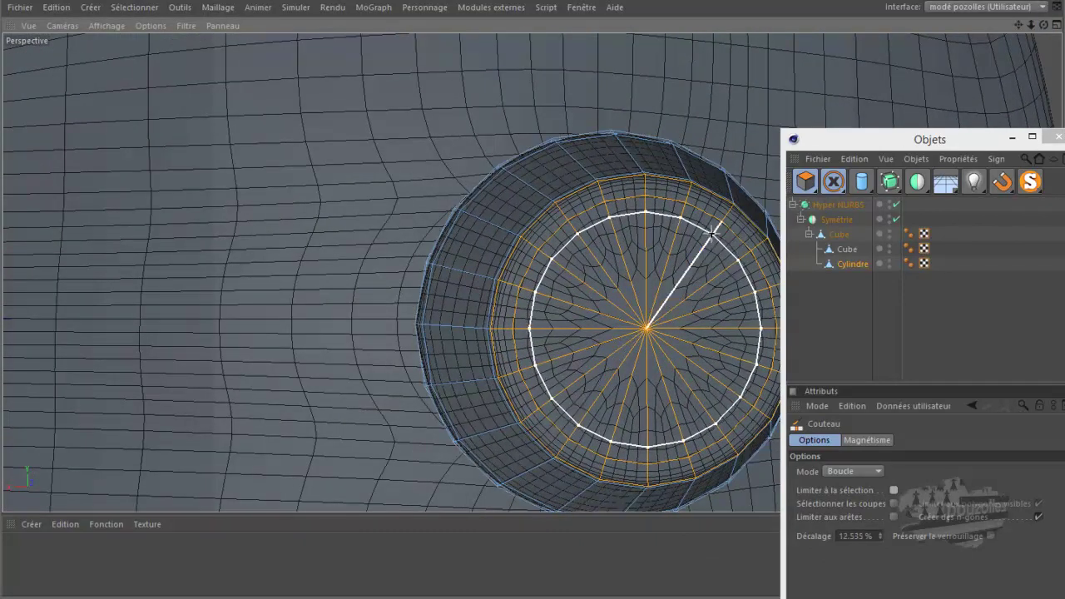
left_click(713, 233)
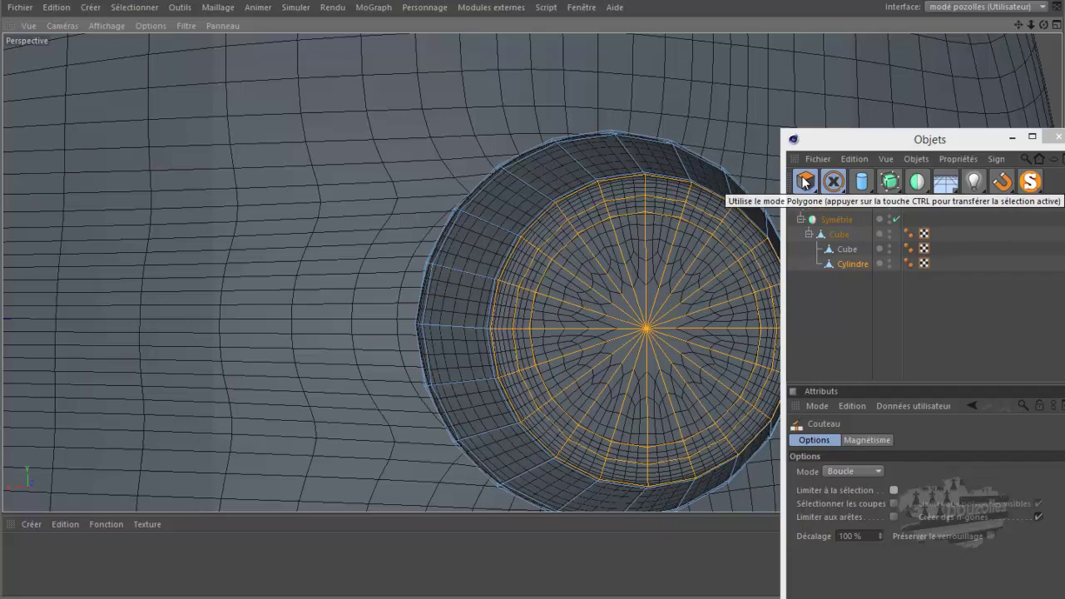
Paint-select wedge polygons on the cap with Live Selection, then undo that selection.
left_click(833, 183)
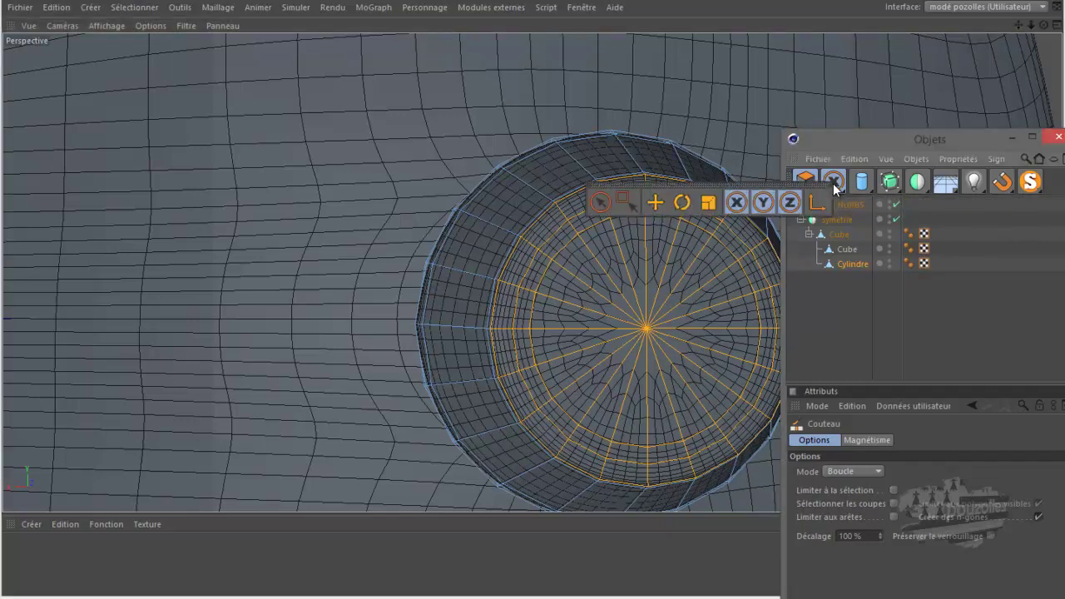
left_click(603, 205)
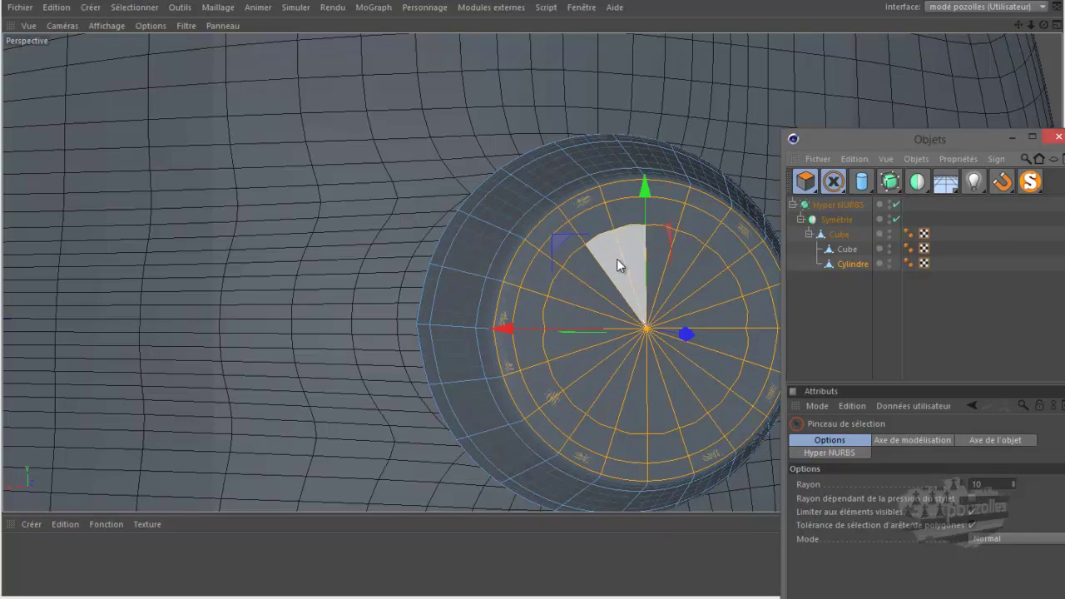
left_click_drag(607, 270, 596, 299)
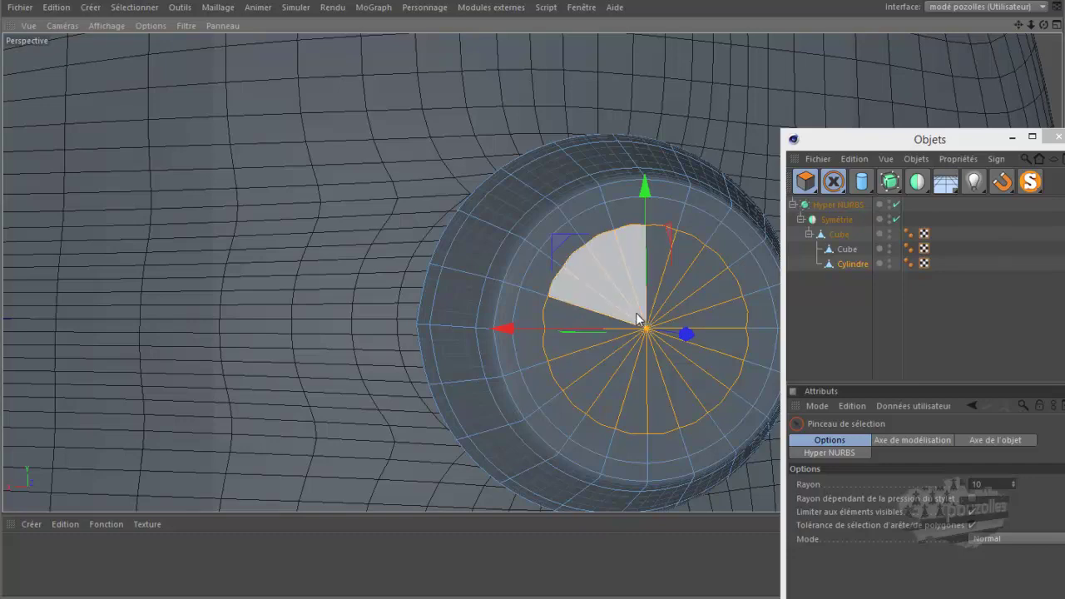
key("ctrl+shift+a")
left_click(58, 8)
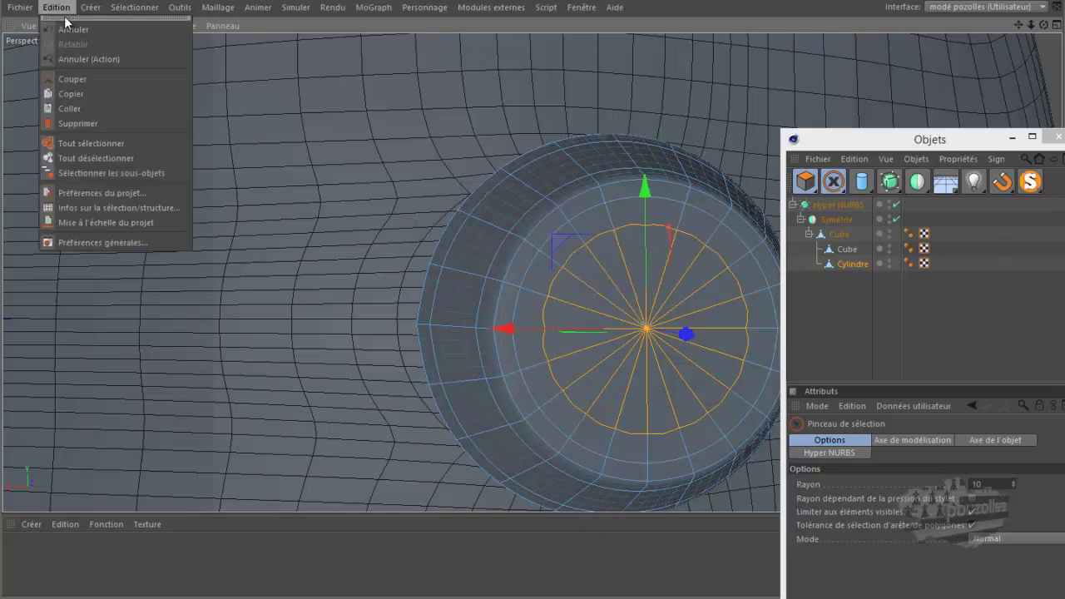
left_click(71, 26)
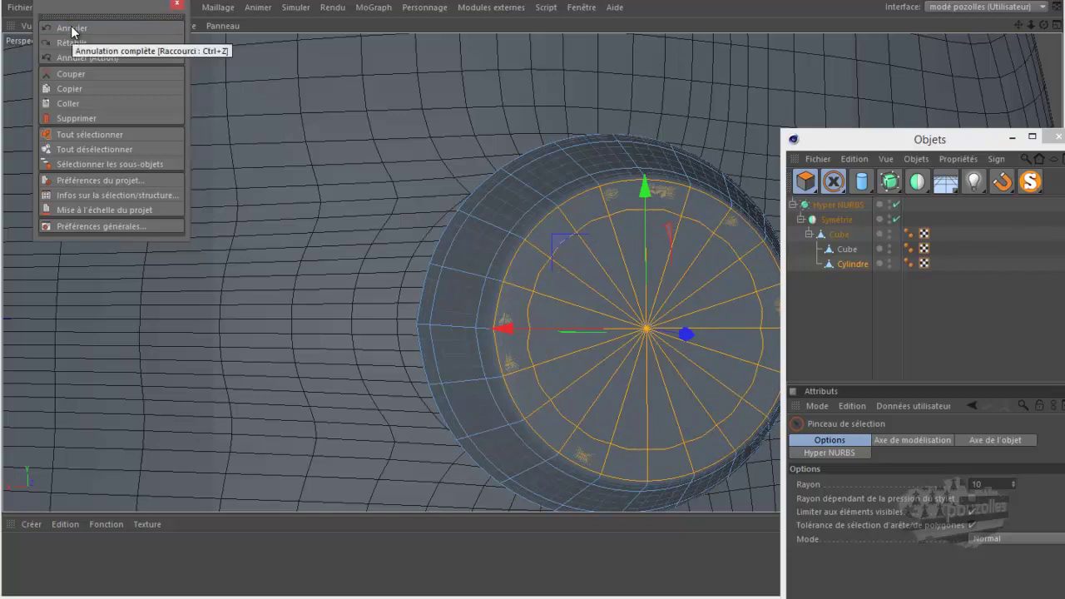
left_click(177, 5)
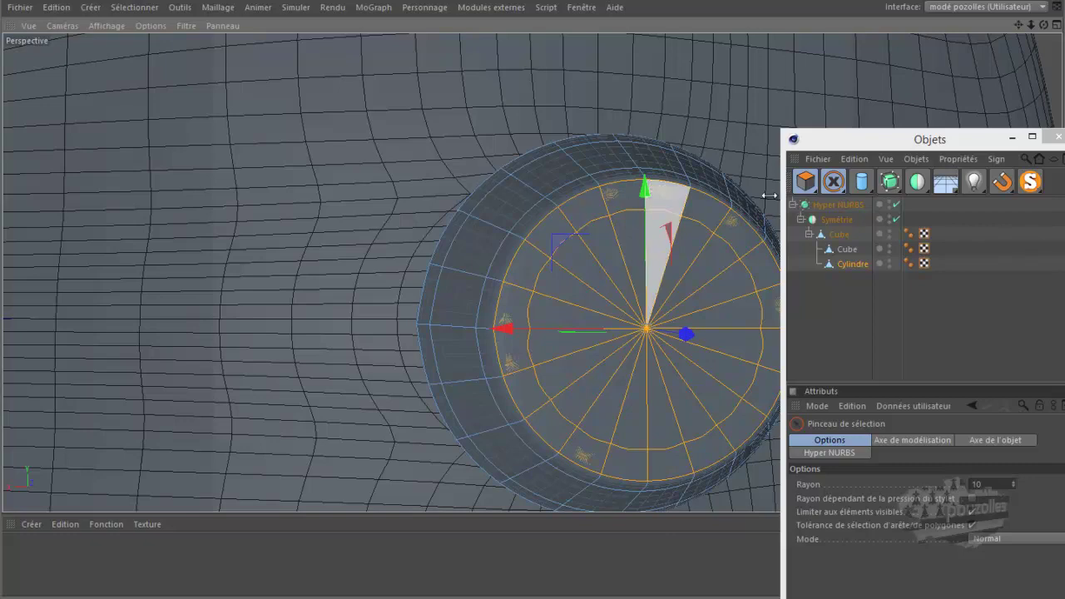
Reselect only the inner fan of polygons at the cap's centre.
left_click(591, 283)
left_click_drag(652, 362, 688, 333, "shift")
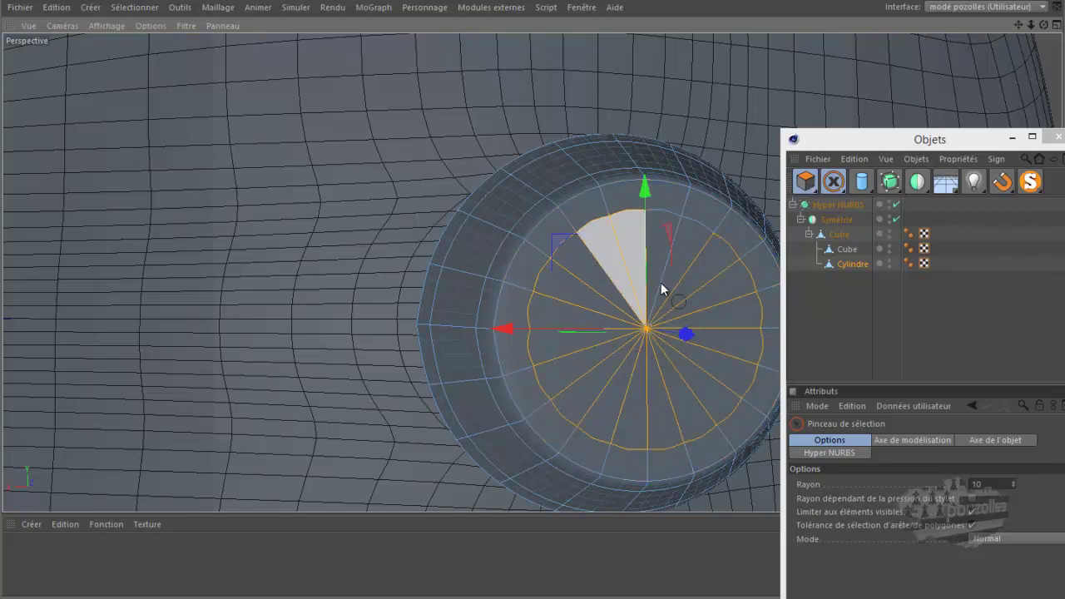
scroll(214, 283, "down", 5)
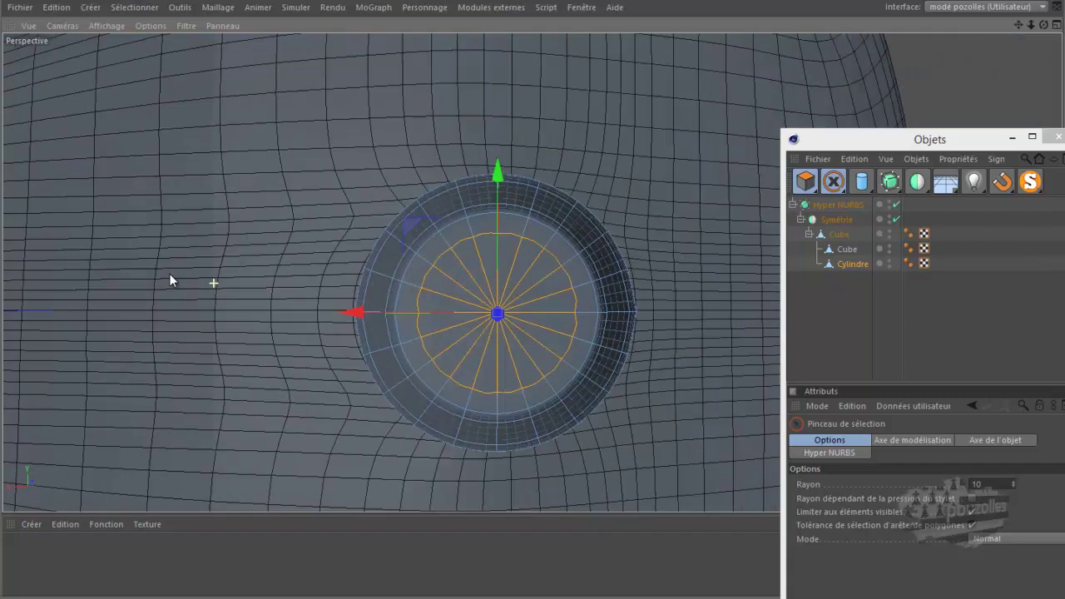
scroll(391, 306, "up", 3)
scroll(391, 307, "up", 2)
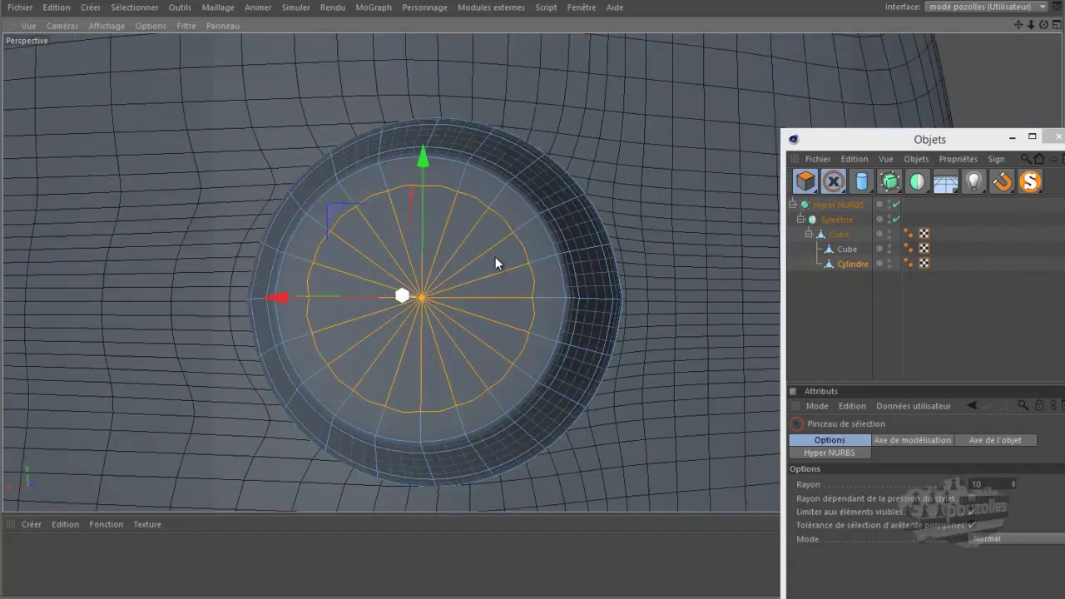
Inner-extrude the cap polygons with a 0.6 cm Décalage.
right_click(656, 128)
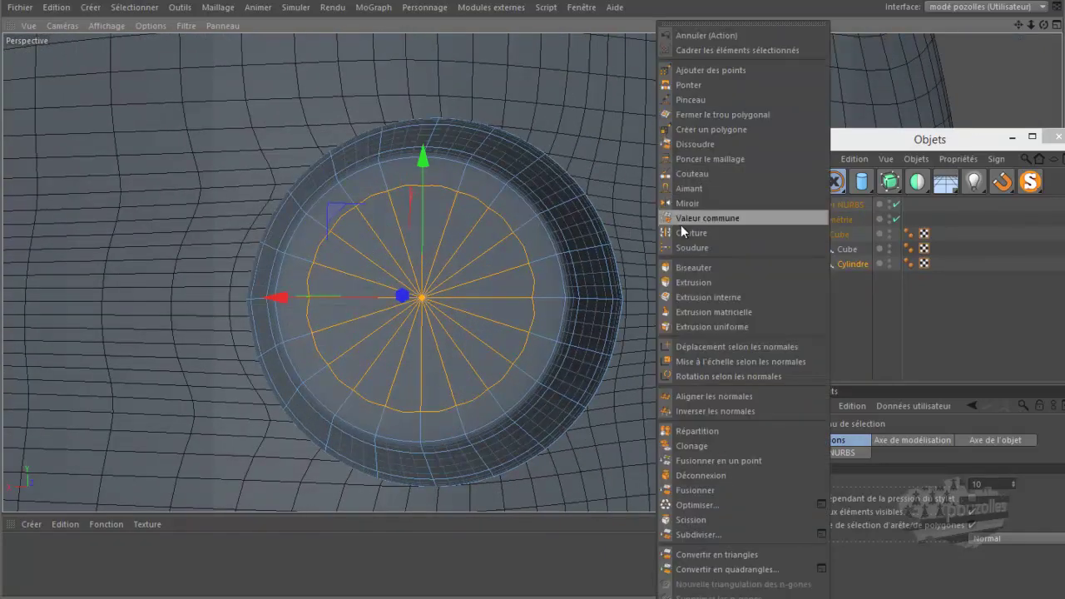
left_click(690, 297)
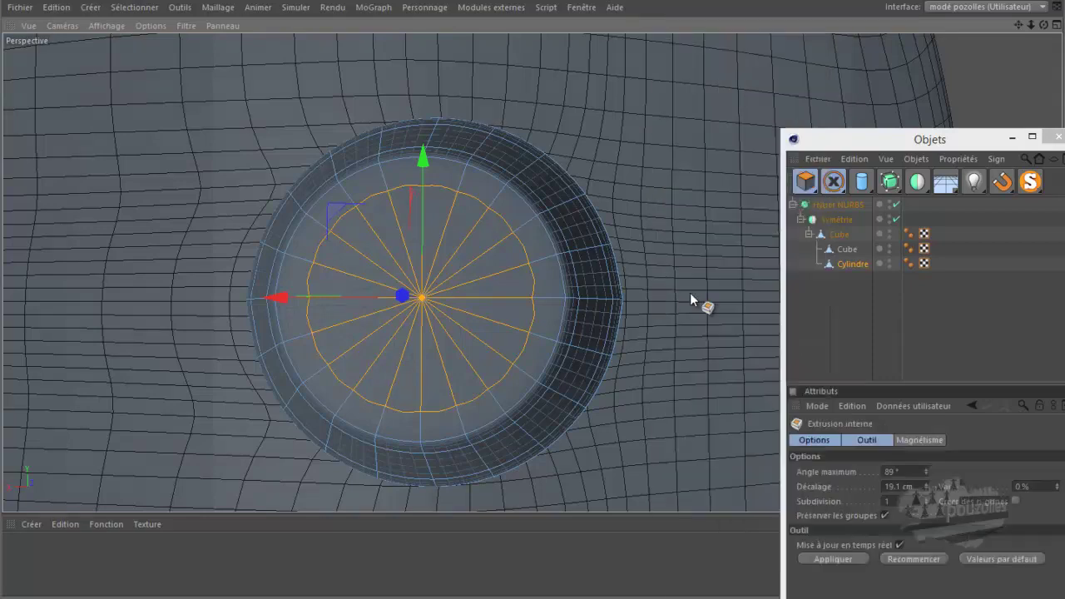
left_click(691, 249)
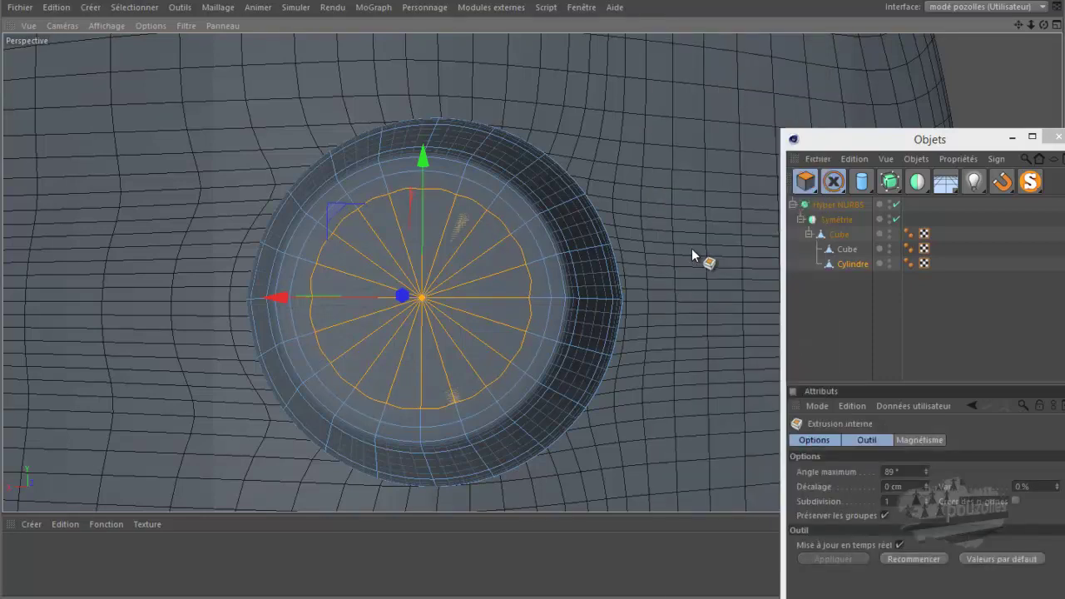
left_click_drag(533, 287, 533, 287)
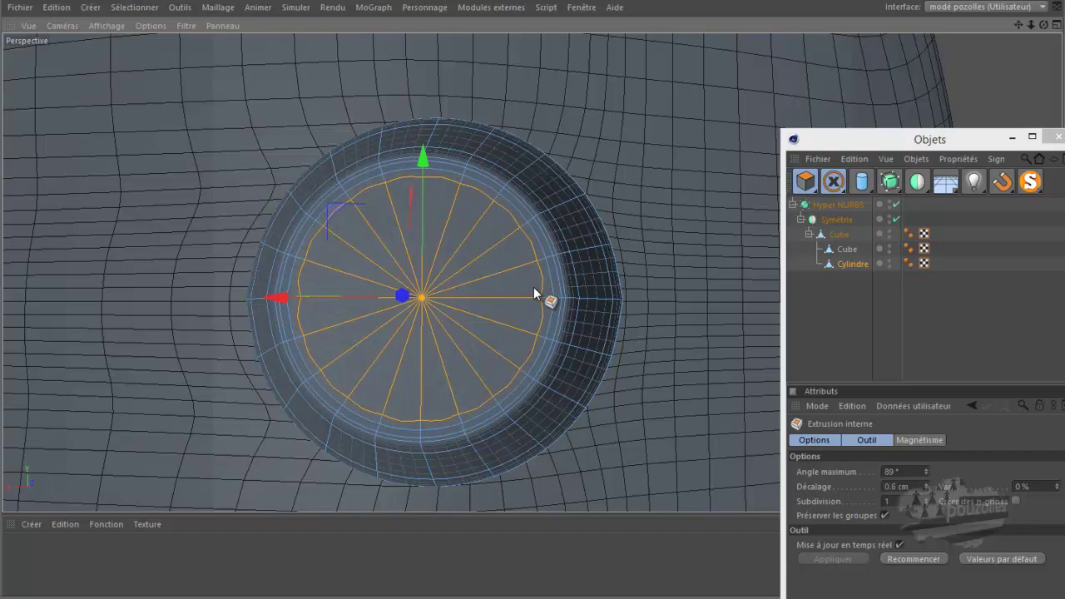
Move the inset cap about 1 cm outward along the X axis.
mouse_move(519, 291)
left_mouse_down("alt")
mouse_move(558, 283)
mouse_move(539, 287)
left_mouse_up("alt")
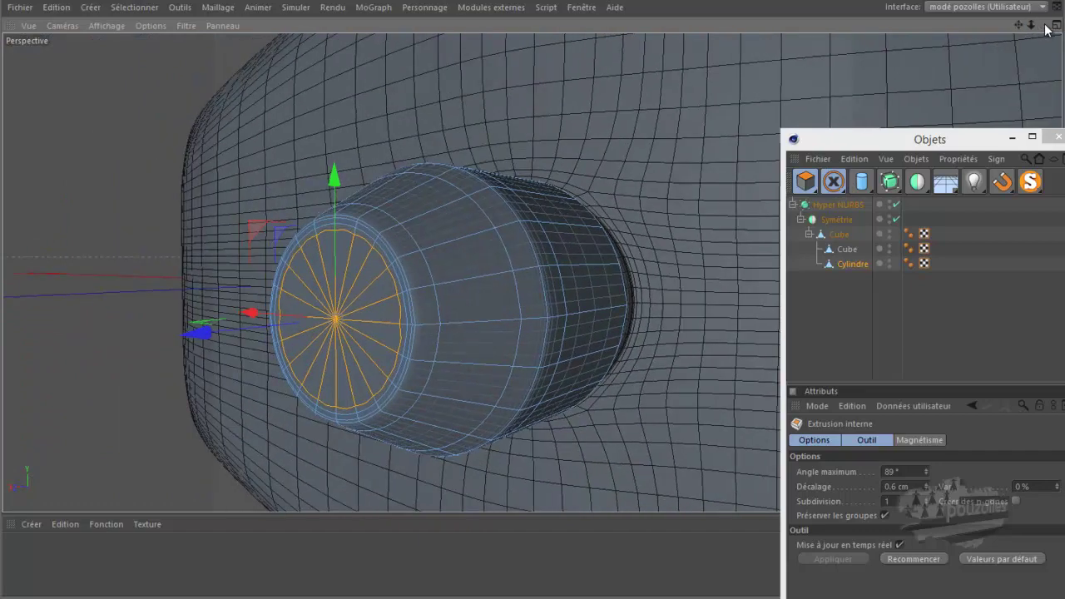
left_click_drag(1047, 29, 530, 287)
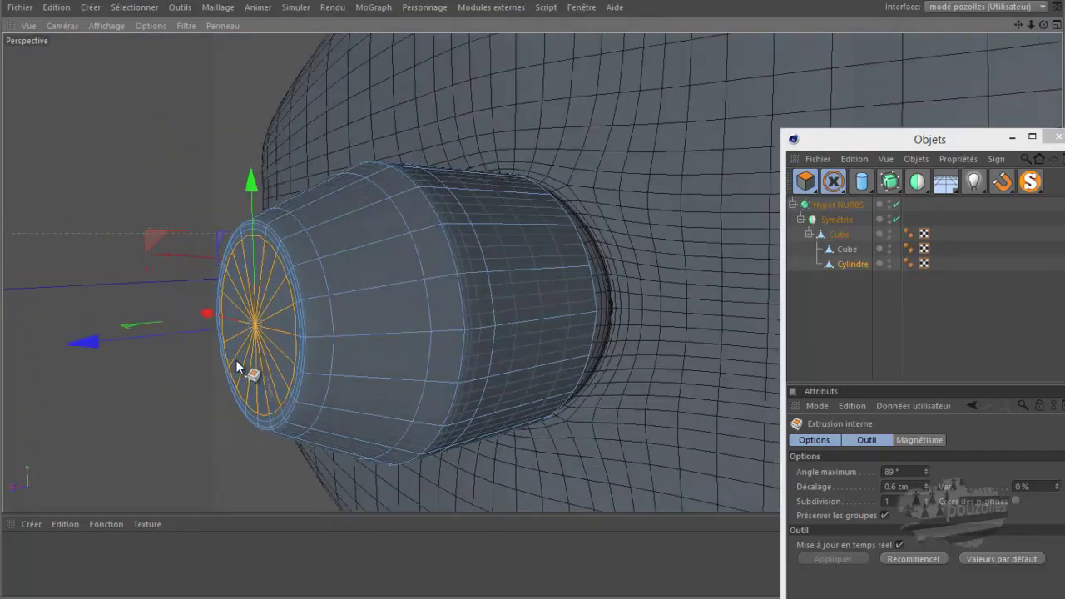
left_click_drag(236, 364, 126, 330, "alt")
right_click_drag(126, 331, 171, 323, "alt")
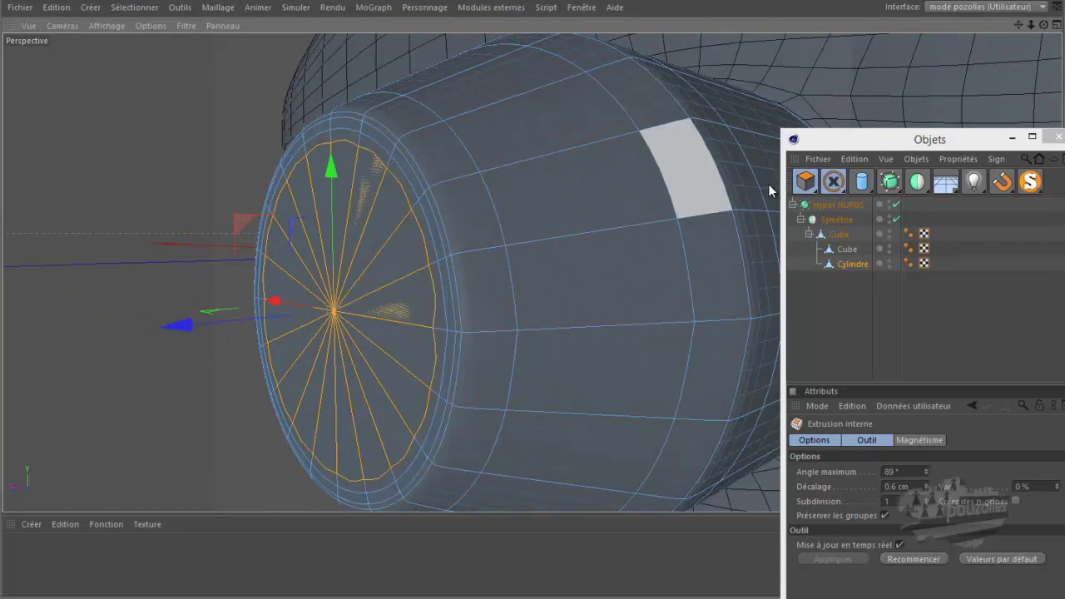
left_click(839, 180)
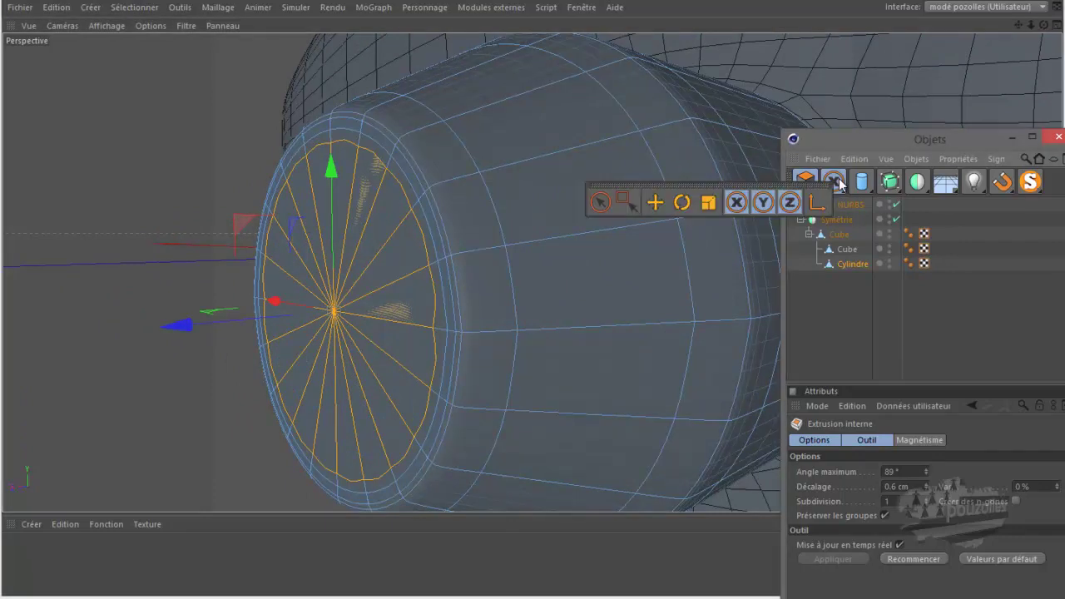
left_click(655, 202)
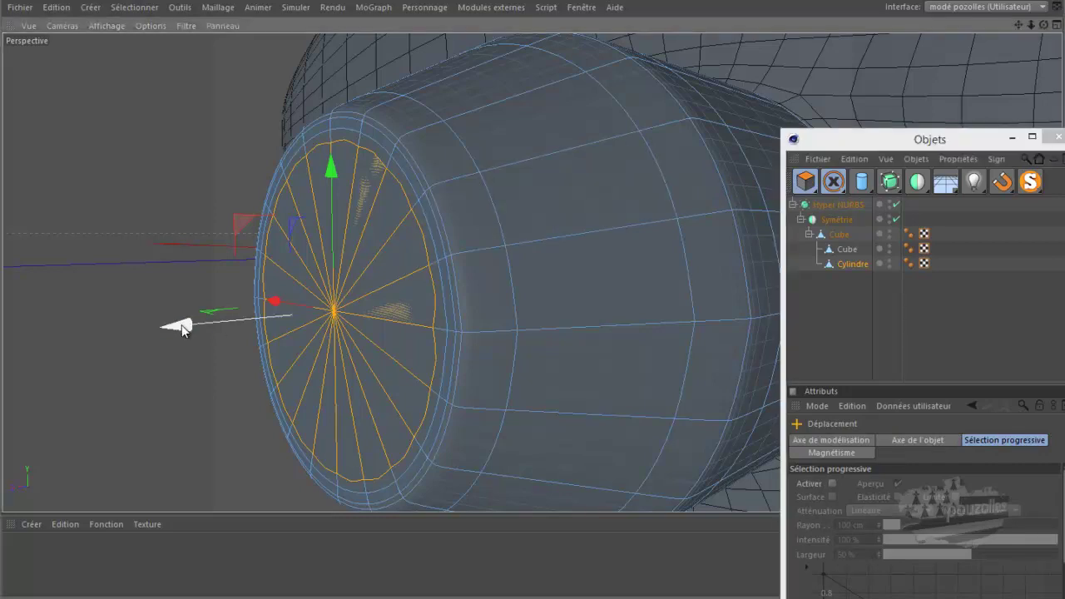
left_click_drag(183, 328, 200, 326)
Add a second inner extrusion of about 0.53 cm on the cap and render the view to check it.
right_click(160, 199)
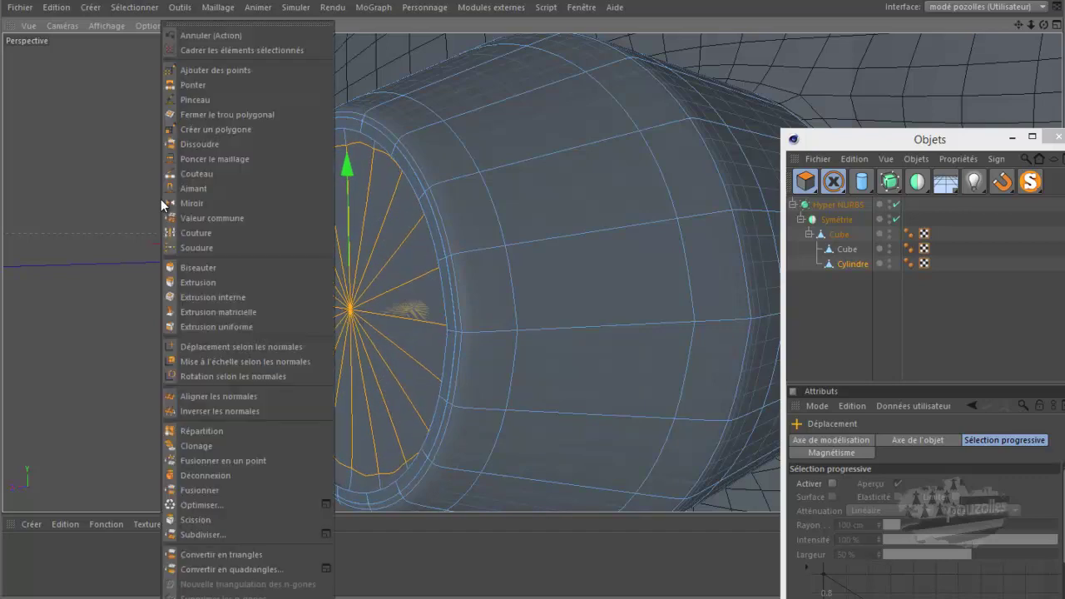
left_click(185, 297)
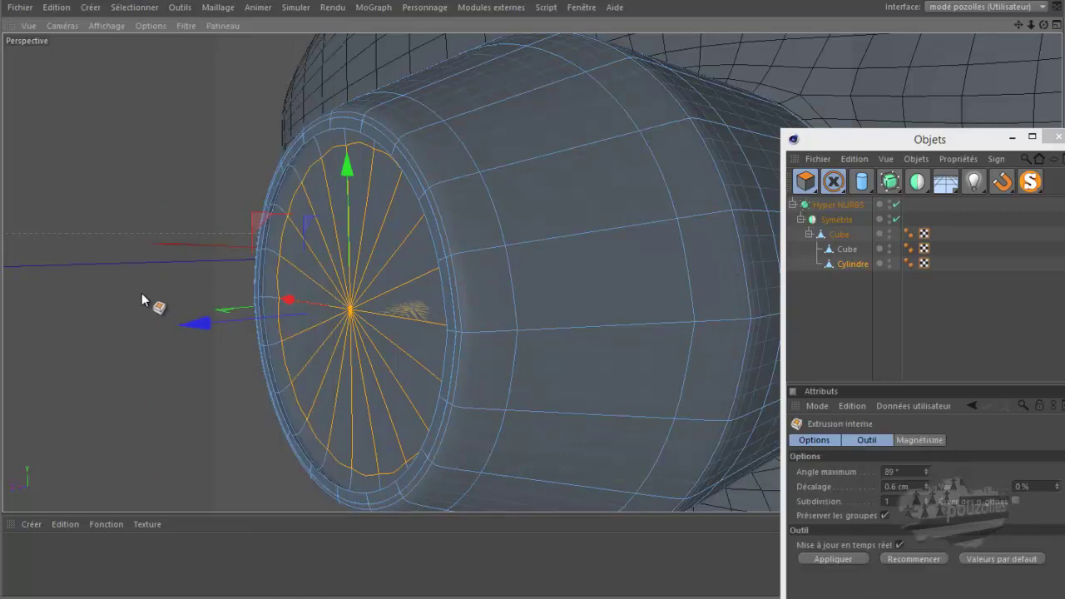
left_click_drag(119, 278, 118, 278)
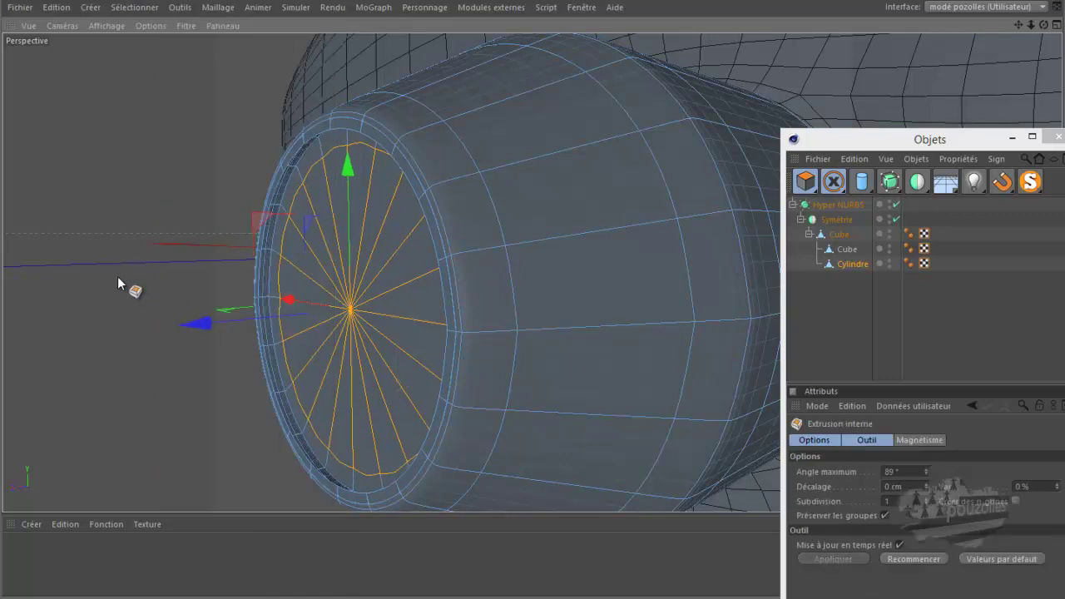
mouse_move(533, 293)
left_mouse_down()
mouse_move(118, 277)
mouse_move(539, 285)
mouse_move(122, 274)
left_mouse_up()
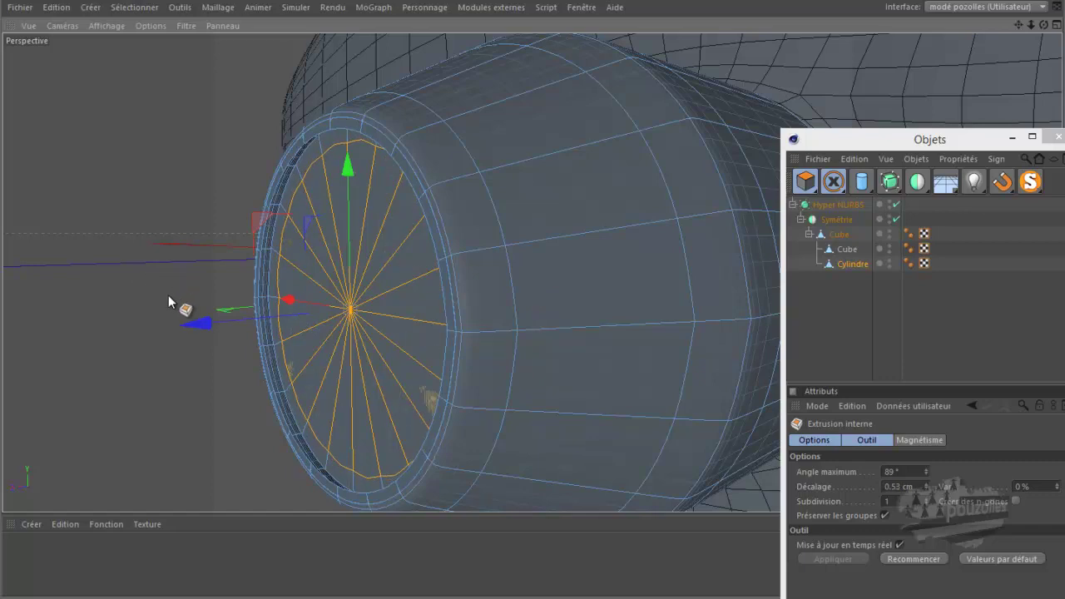
key("ctrl+r")
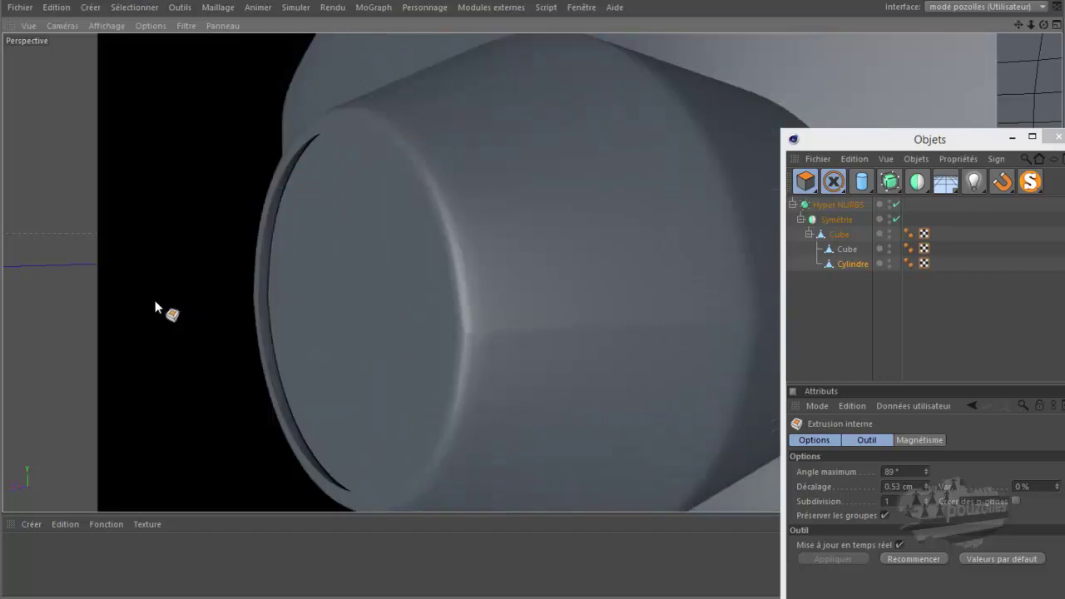
scroll(400, 221, "down", 2)
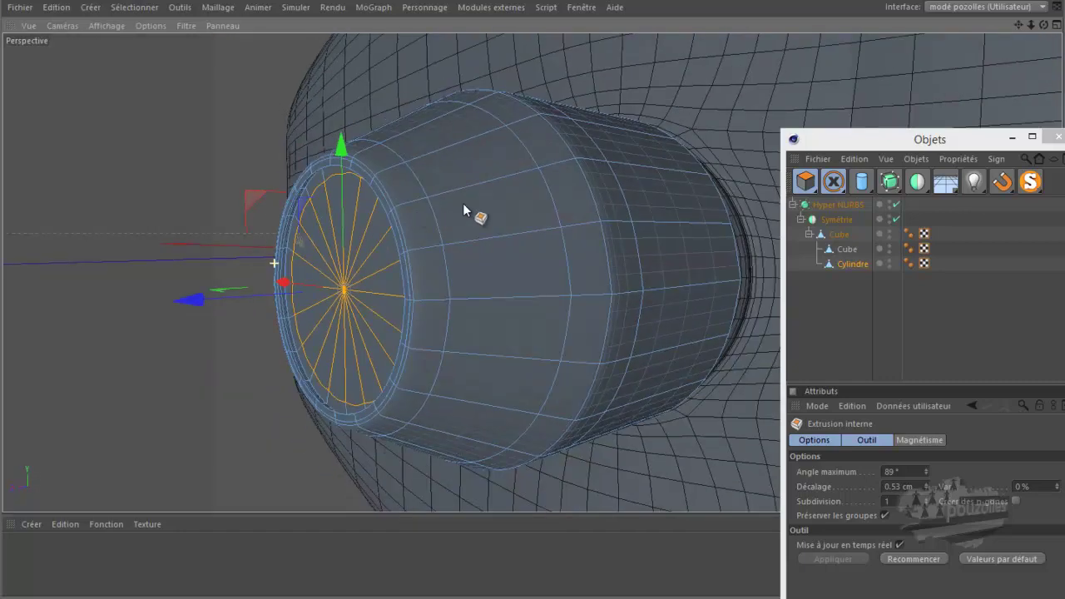
left_click_drag(1041, 26, 533, 288)
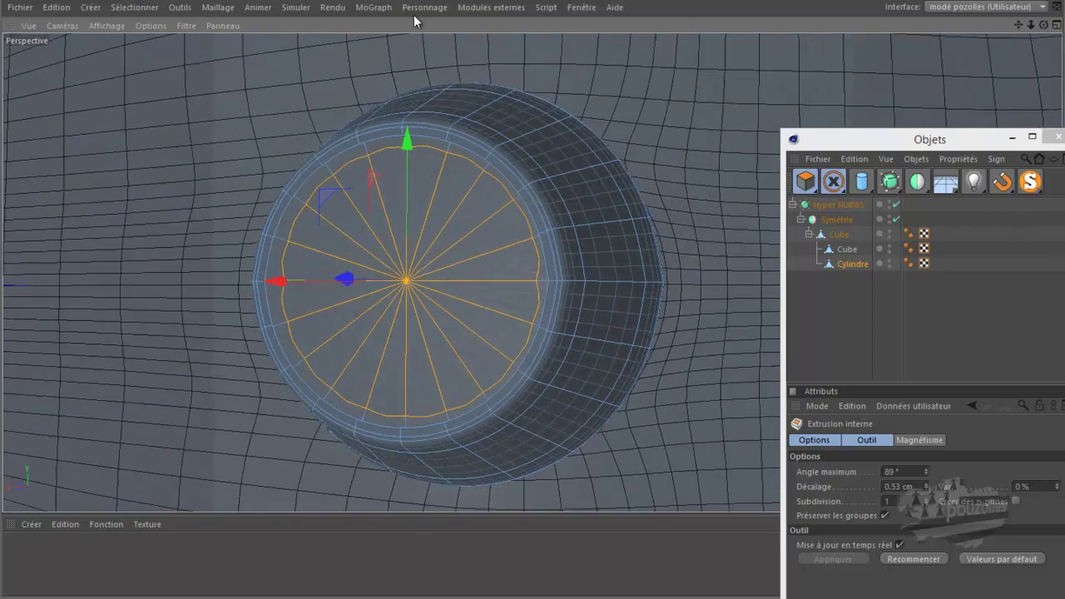
Undo the extra cap insets from a torn-off Edition palette and switch Hyper NURBS off.
left_click(48, 8)
left_click(63, 18)
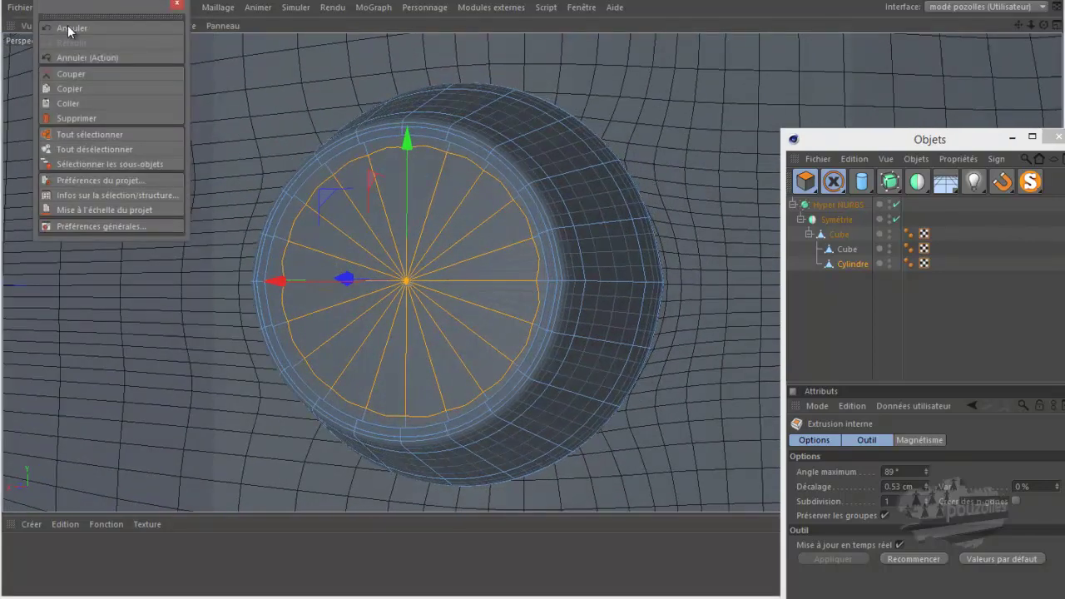
left_click(68, 27)
left_click(68, 27)
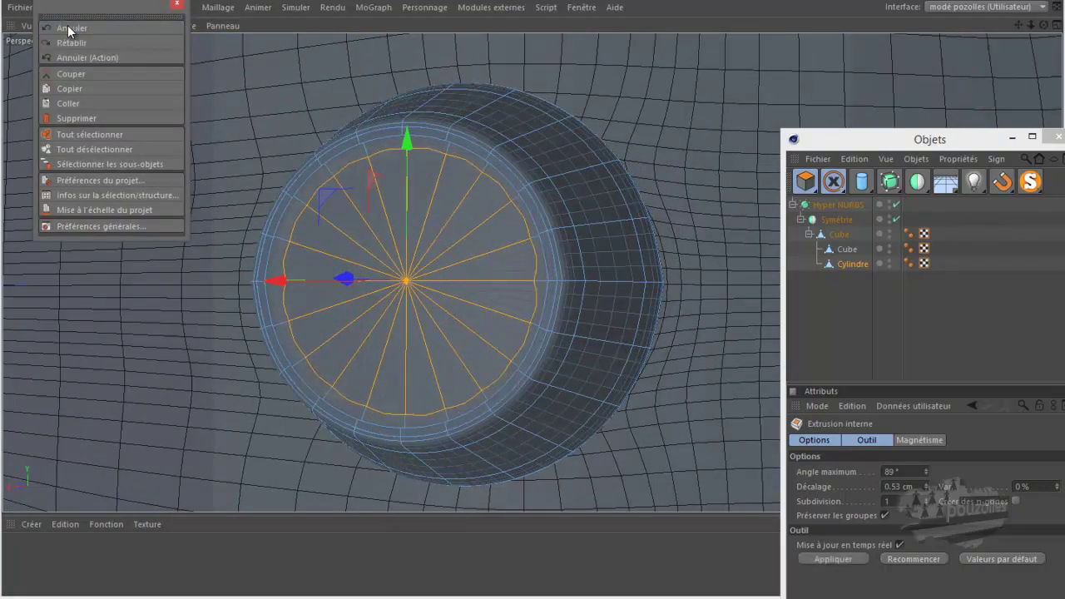
left_click(68, 28)
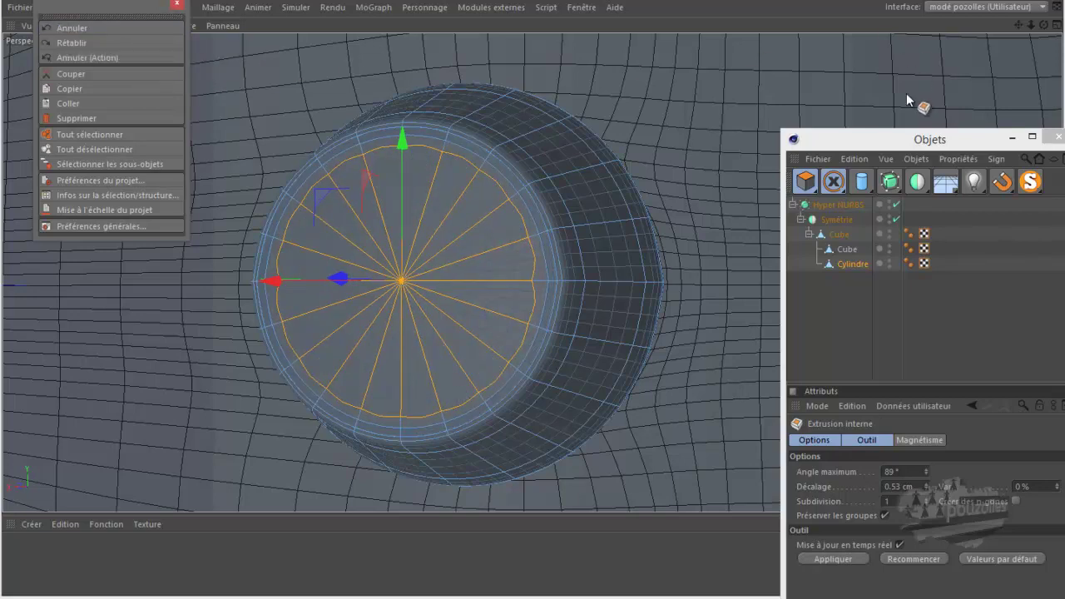
left_click(895, 219)
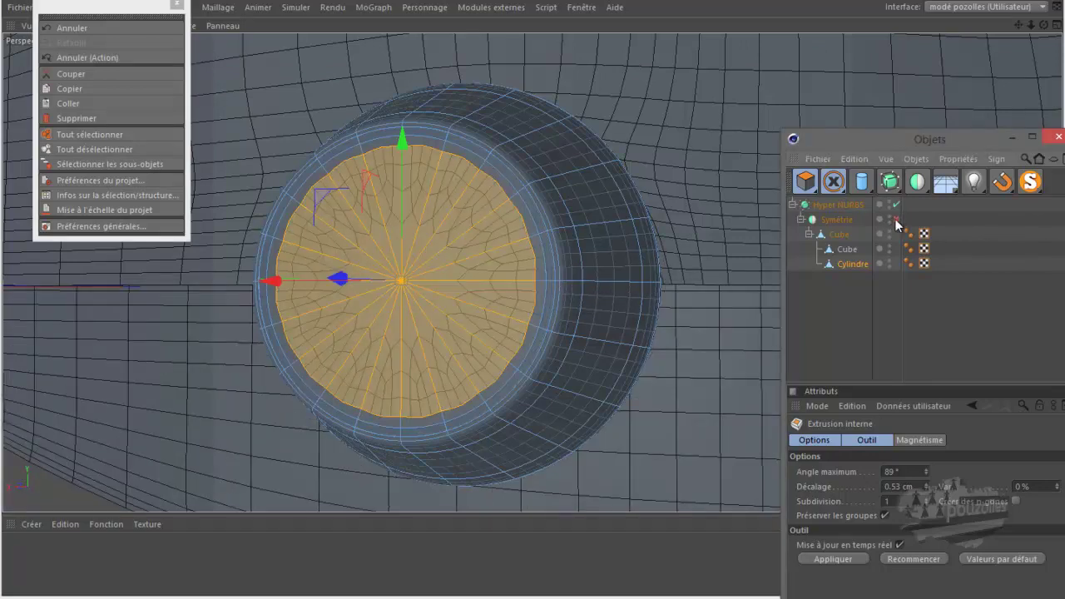
left_click(896, 219)
left_click(896, 204)
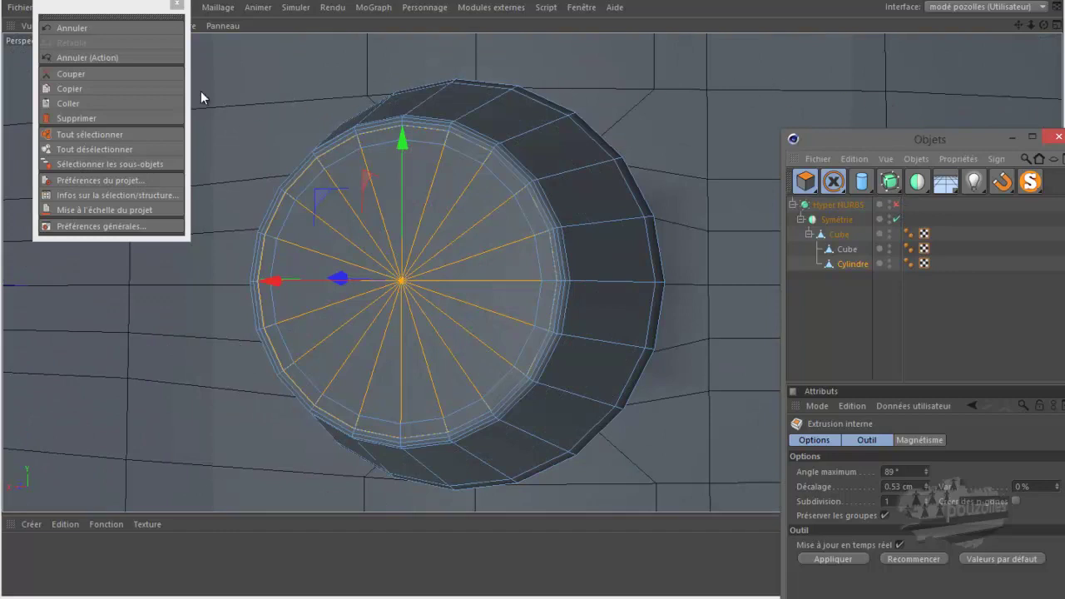
left_click(82, 27)
left_click(80, 29)
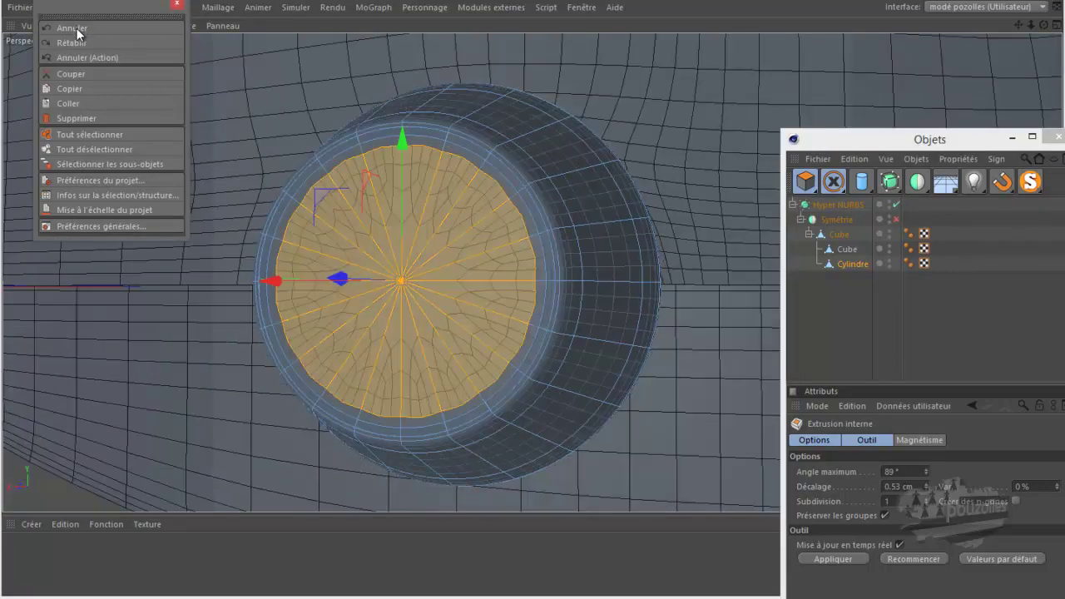
left_click(76, 29)
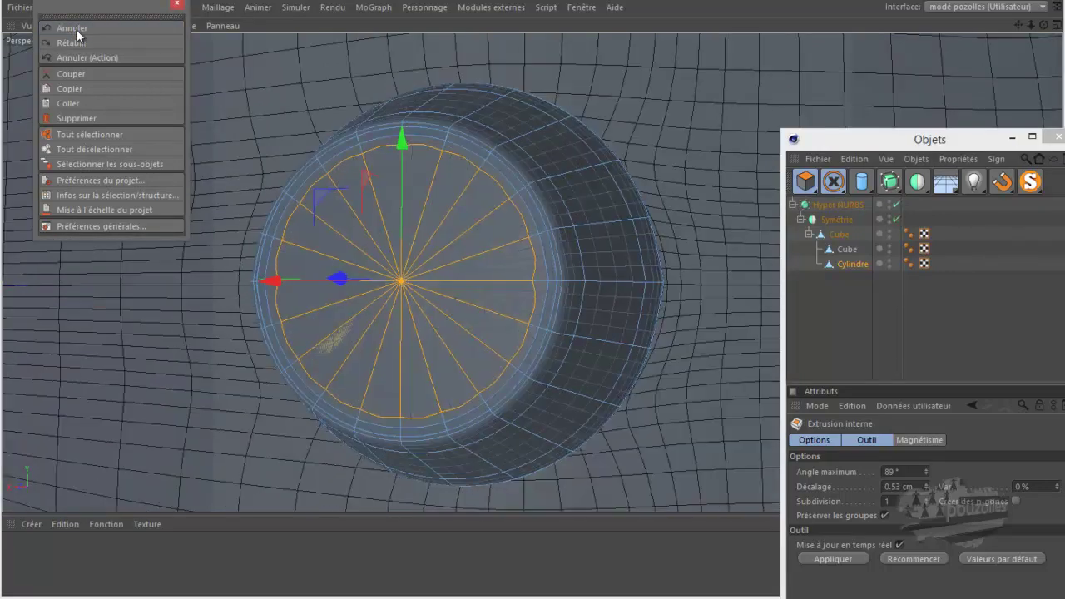
left_click(76, 29)
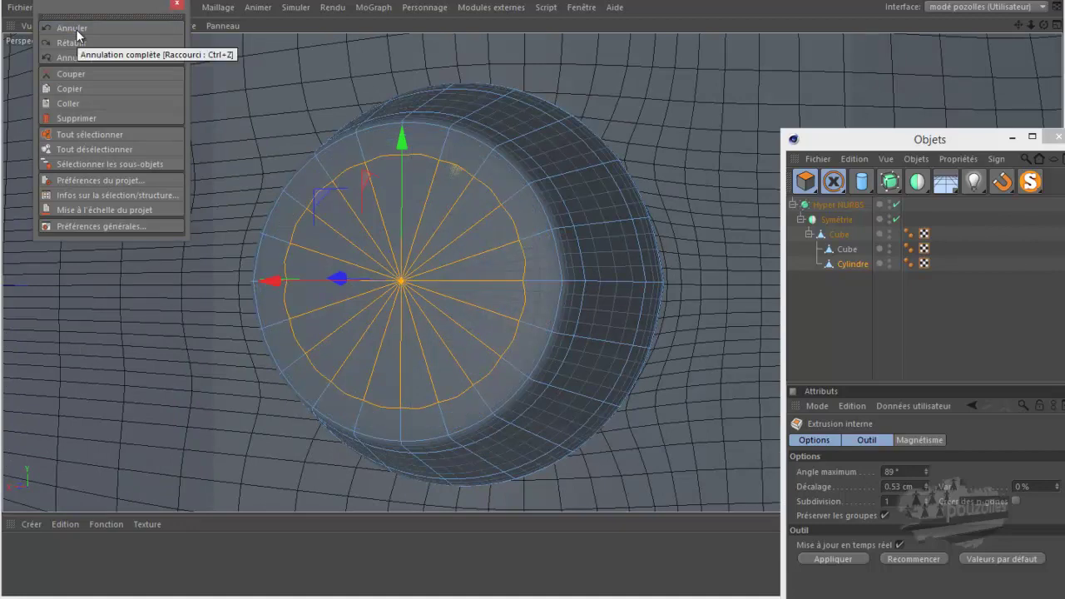
left_click(896, 204)
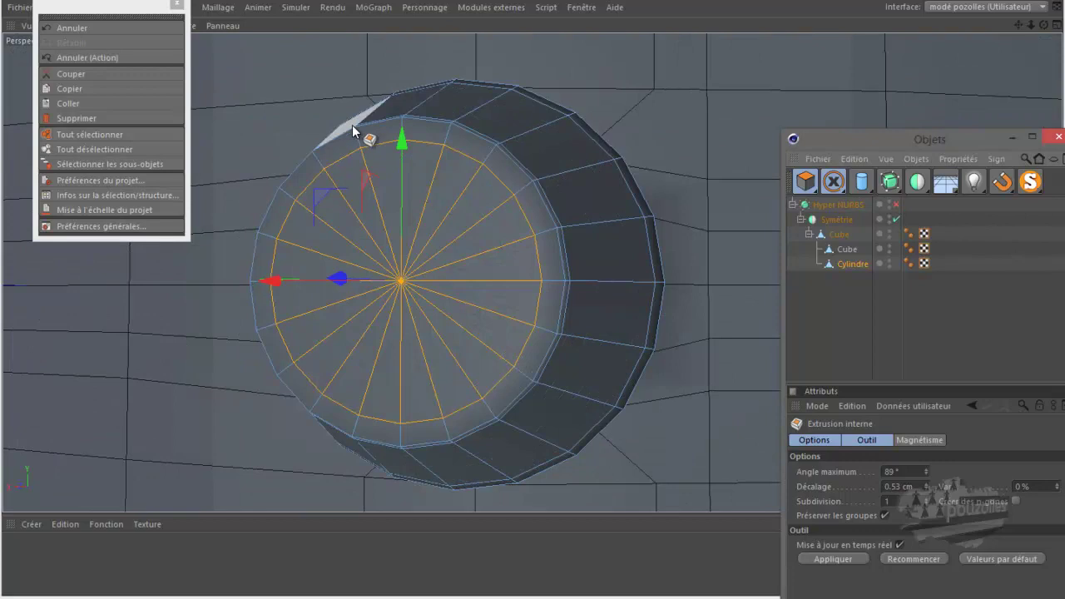
left_click(177, 5)
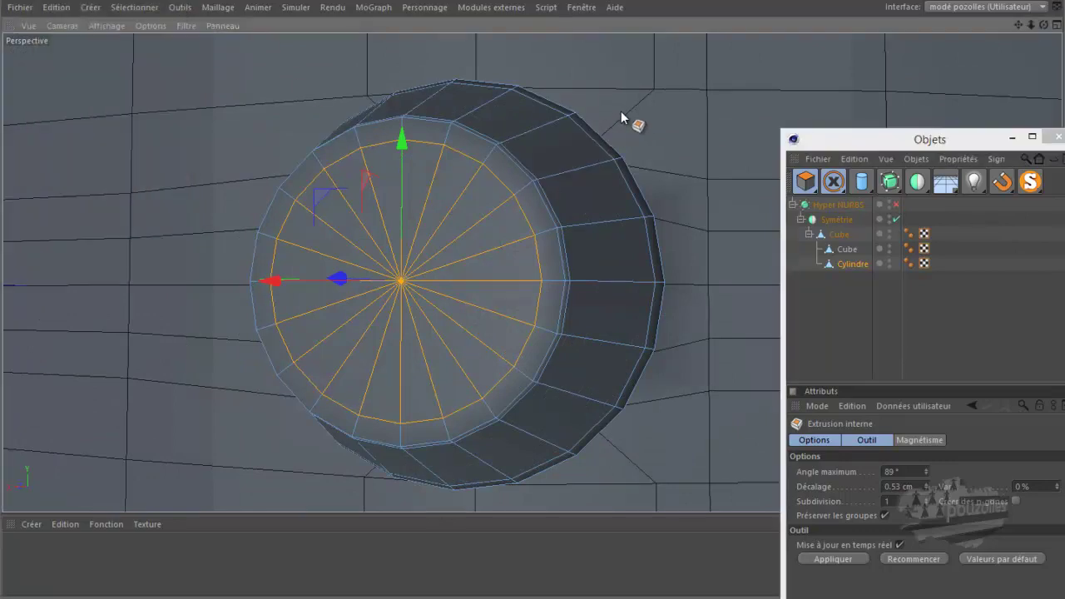
Start a fresh 0.26 cm inner extrusion on the cap.
scroll(535, 195, "up", 3)
scroll(541, 197, "up", 3)
scroll(542, 197, "down", 4)
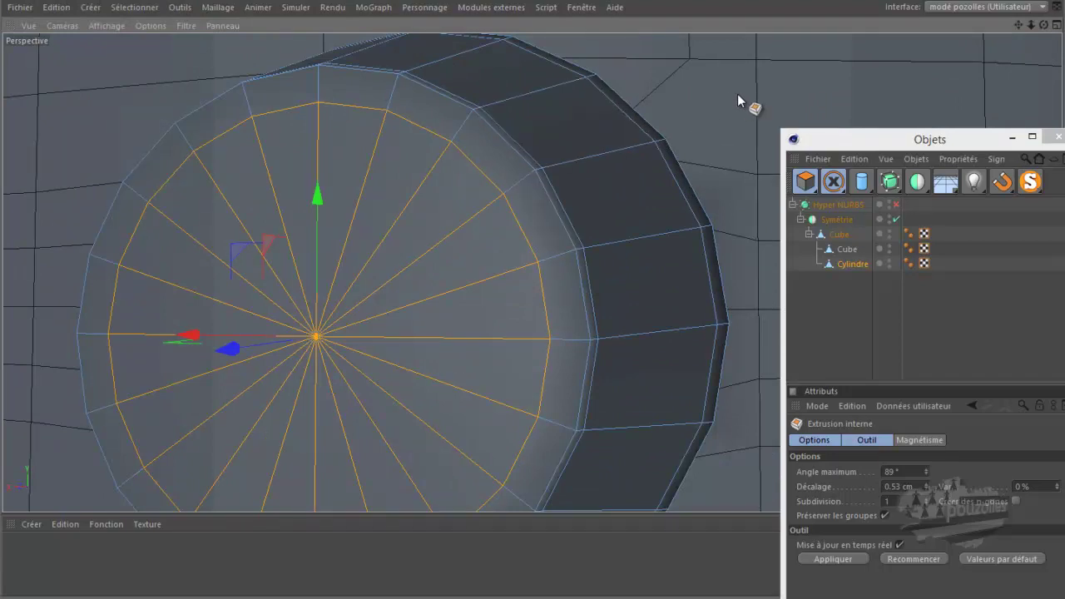
left_click_drag(737, 93, 531, 287)
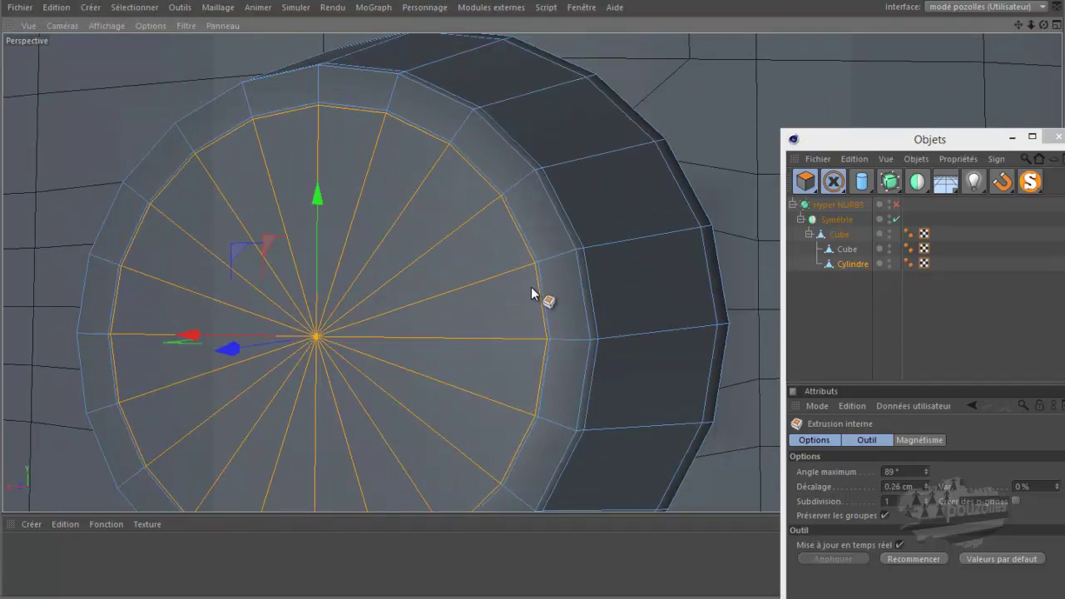
Reduce the cap inset to 0.2 cm and nudge the cap points about 0.16 cm along X.
left_click_drag(531, 287, 532, 287)
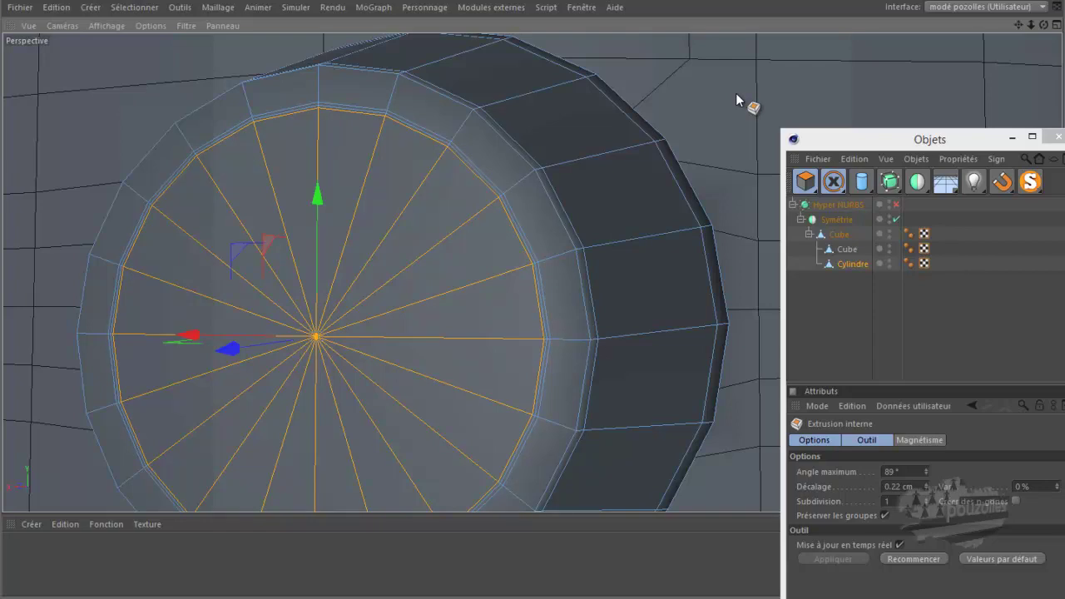
left_click(834, 183)
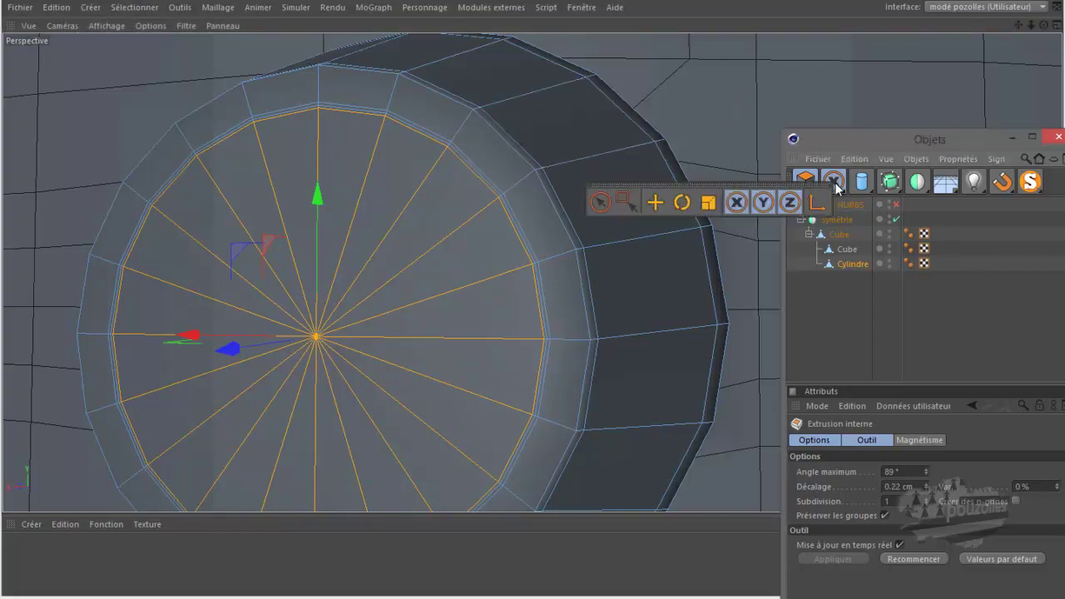
left_click(655, 202)
mouse_move(528, 288)
left_mouse_down("alt")
mouse_move(519, 291)
mouse_move(532, 286)
left_mouse_up("alt")
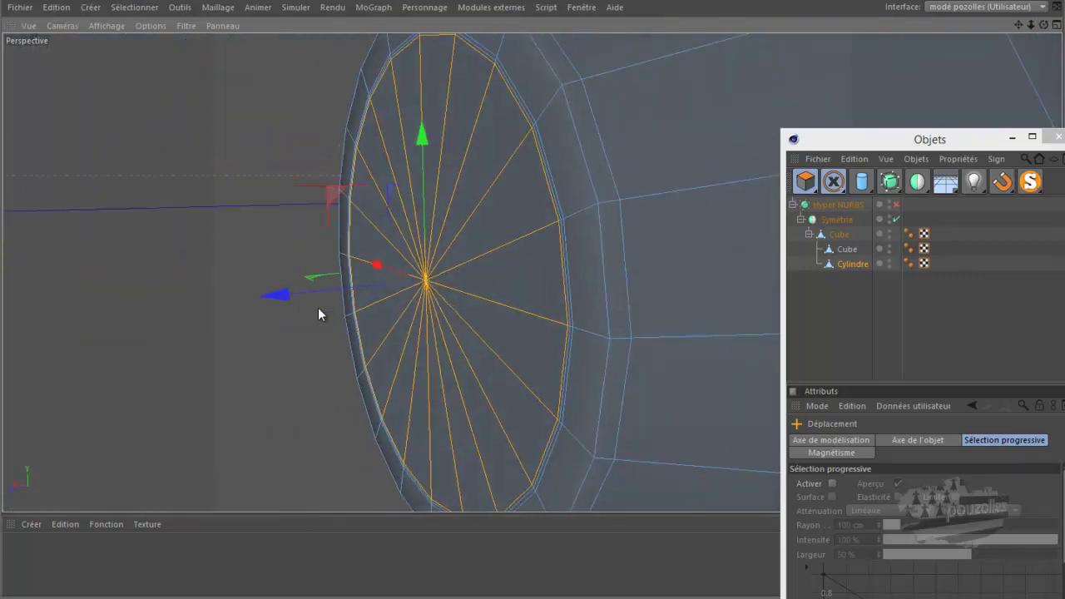
scroll(319, 311, "up", 2)
scroll(318, 312, "up", 3)
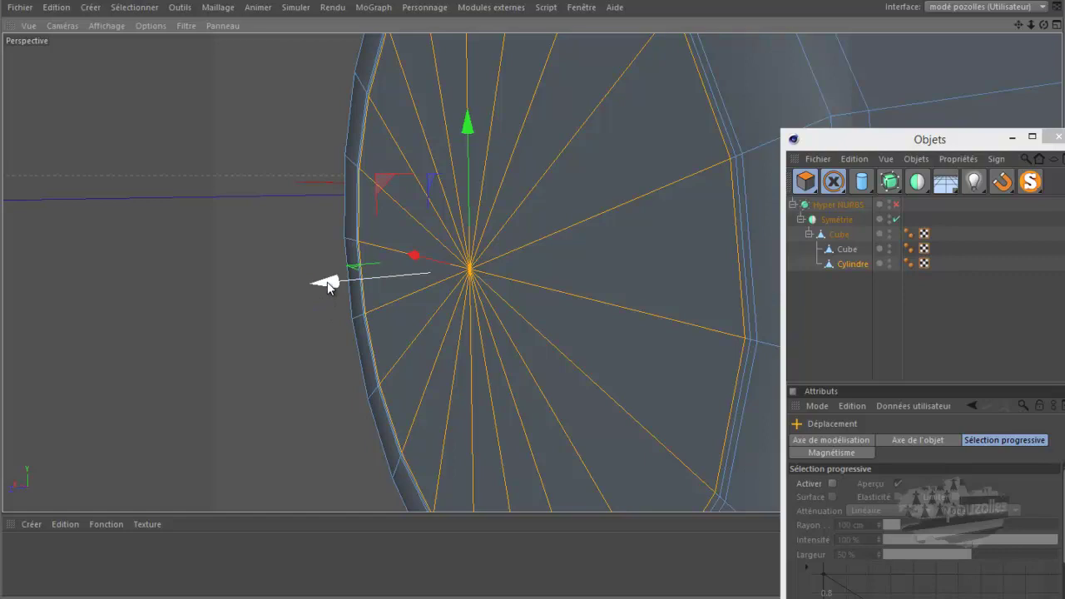
mouse_move(327, 286)
left_mouse_down()
mouse_move(357, 297)
mouse_move(362, 288)
left_mouse_up()
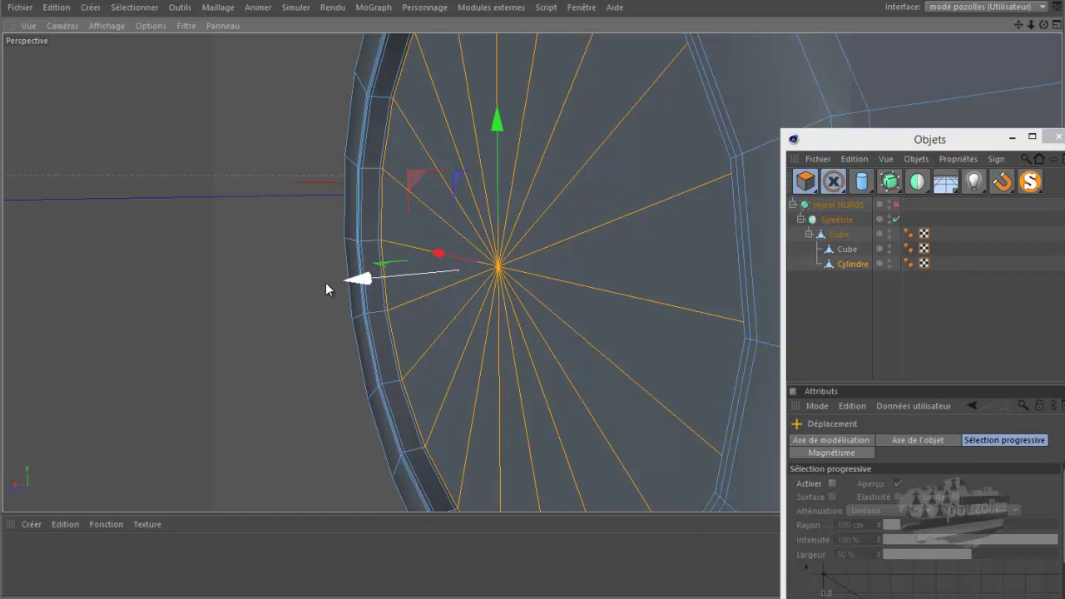
Inner-extrude the cap polygons again, restarting from zero, to a 0.48 cm offset.
right_click(277, 252)
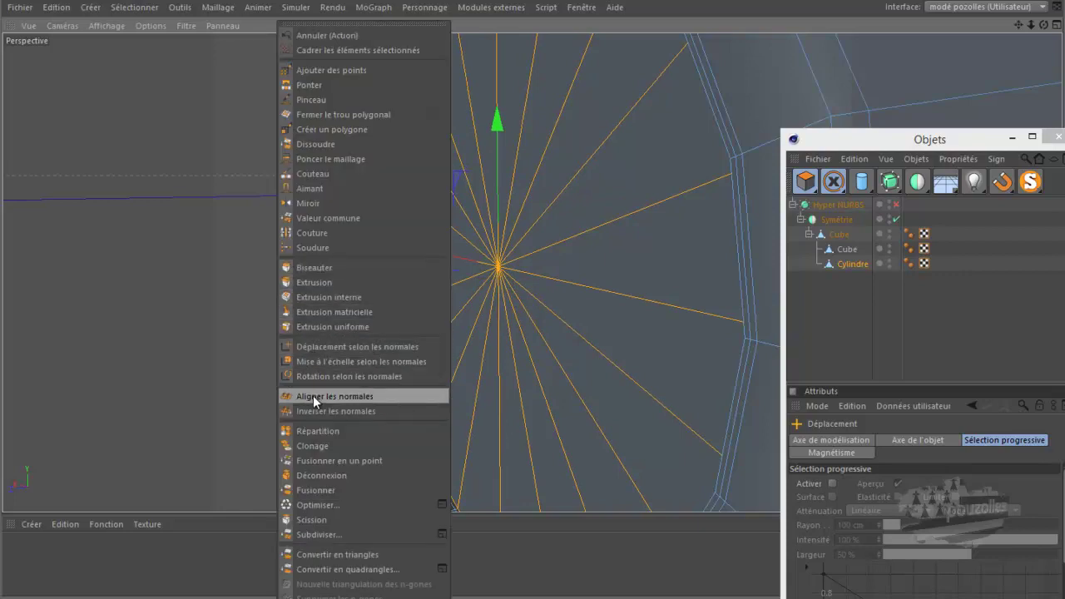
left_click(321, 298)
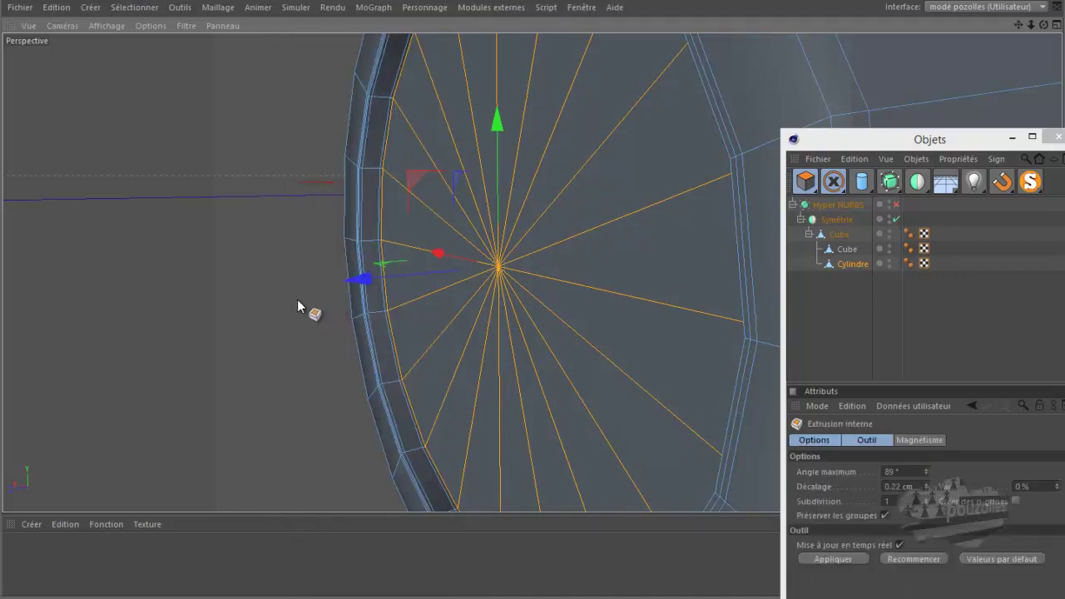
left_click(532, 287)
left_click_drag(530, 287, 531, 286)
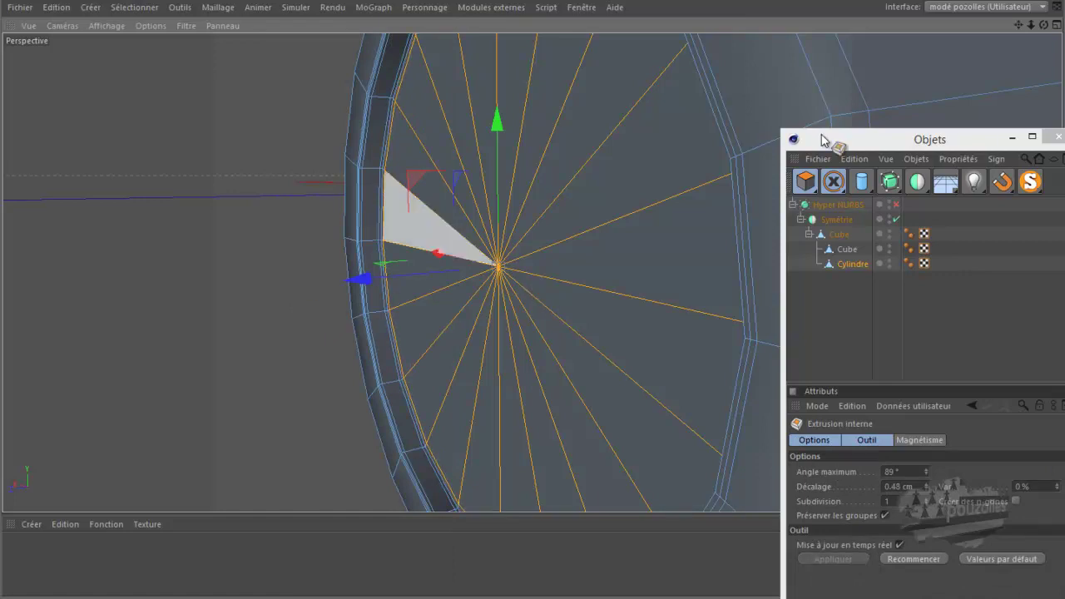
scroll(533, 291, "up", 2)
scroll(539, 291, "up", 2)
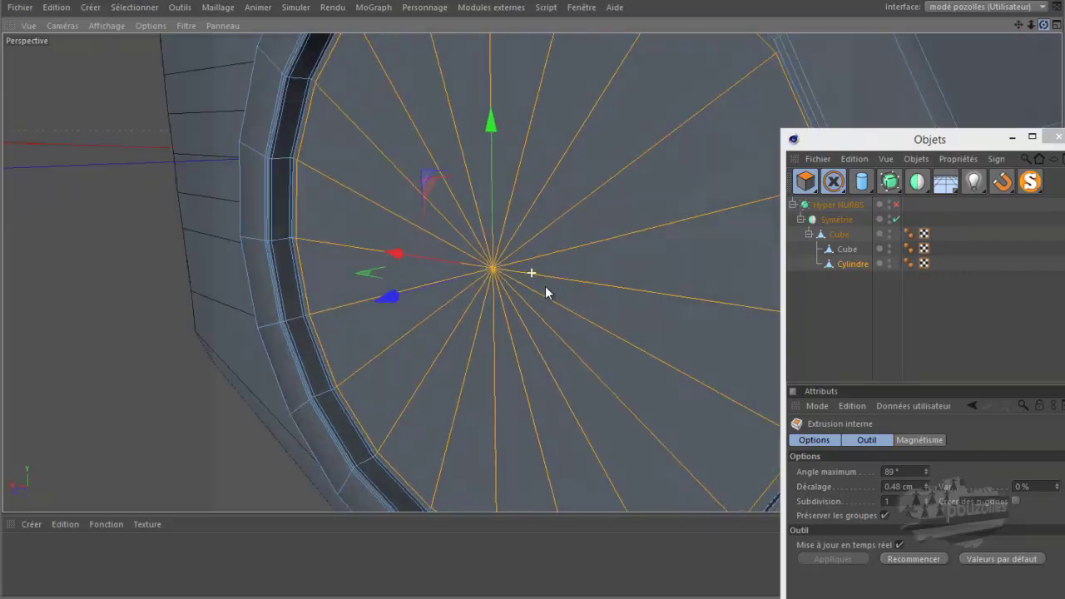
scroll(545, 291, "up", 2)
scroll(540, 291, "up", 2)
left_click_drag(540, 286, 980, 110, "alt")
Turn Hyper NURBS smoothing back on, render the view, and show the cylinder solo.
left_click(896, 204)
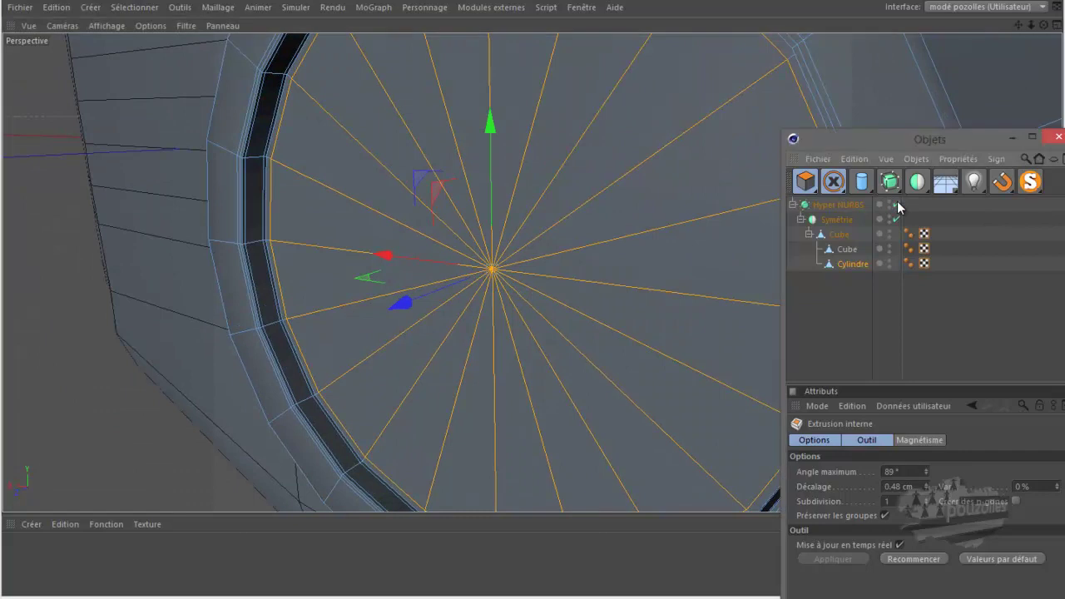
scroll(218, 326, "down", 3)
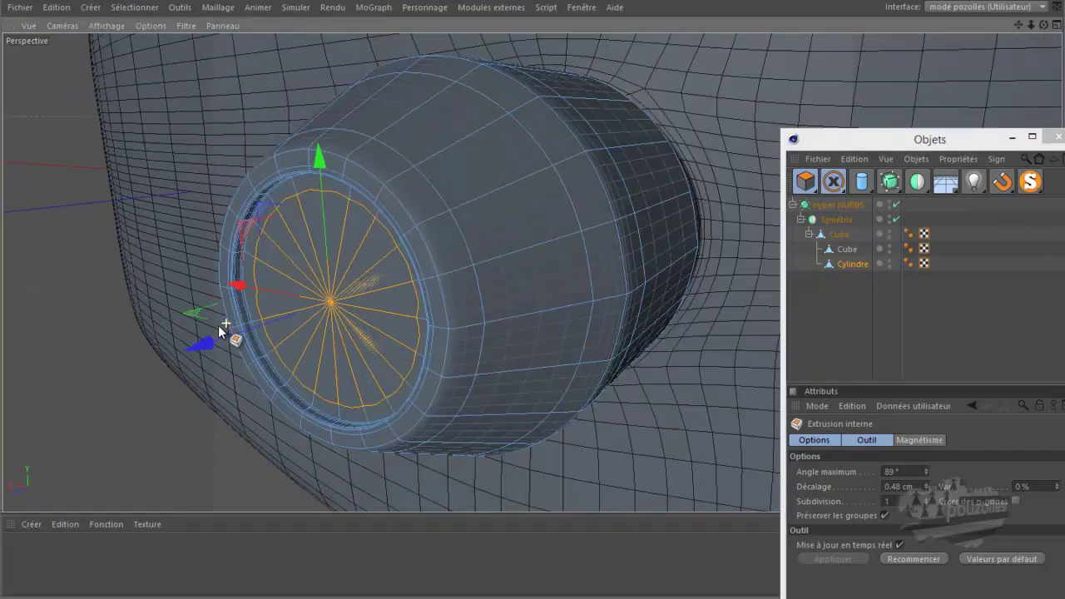
scroll(218, 325, "down", 2)
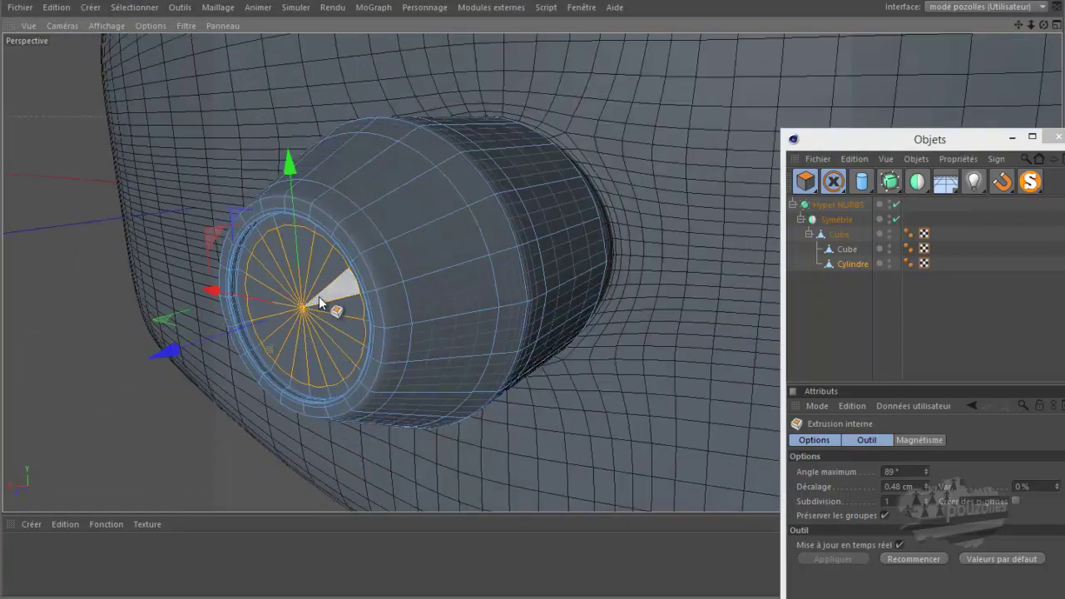
key("ctrl+r")
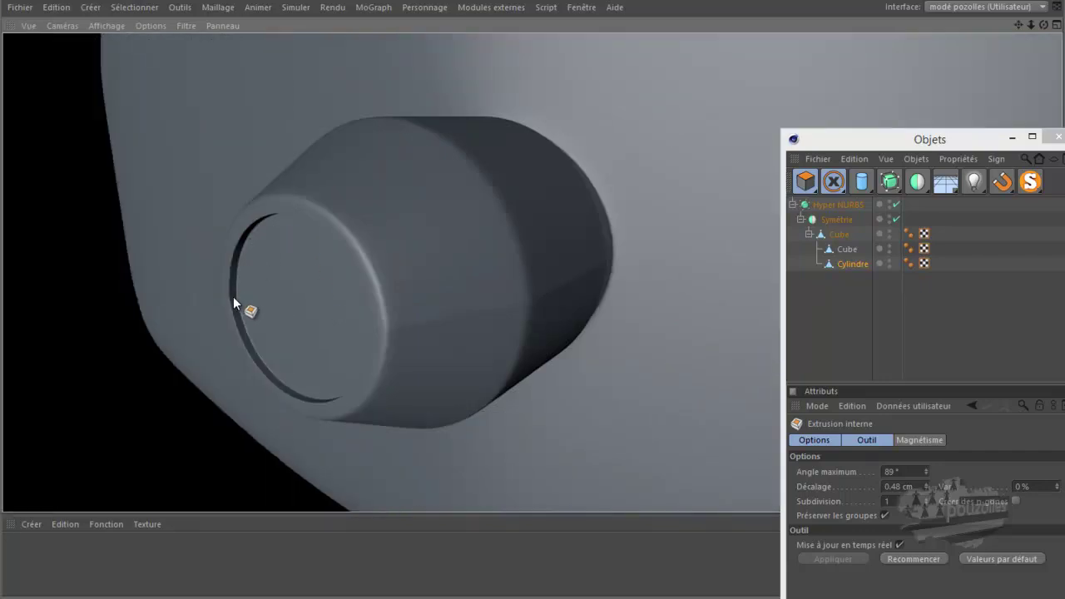
scroll(235, 307, "up", 2)
scroll(235, 306, "up", 2)
scroll(235, 307, "up", 3)
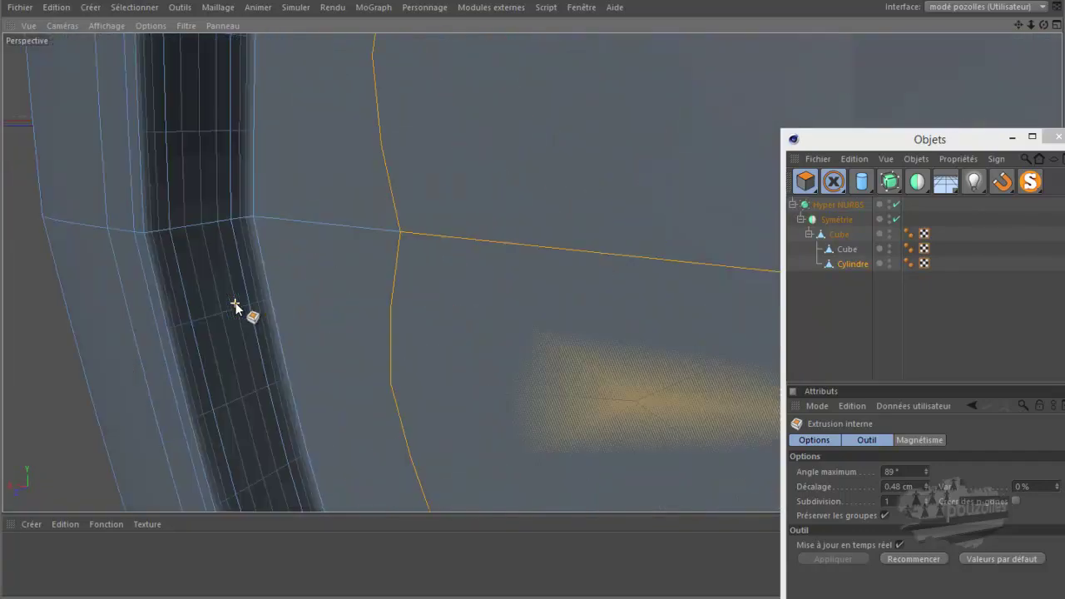
scroll(235, 306, "down", 3)
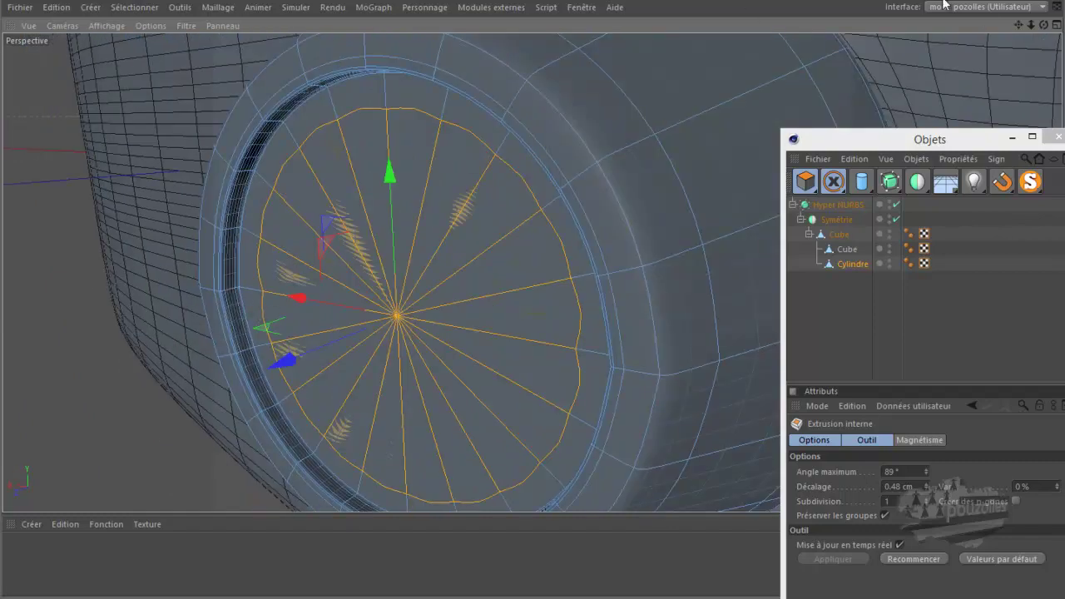
mouse_move(1045, 27)
left_mouse_down()
mouse_move(536, 290)
mouse_move(532, 274)
left_mouse_up()
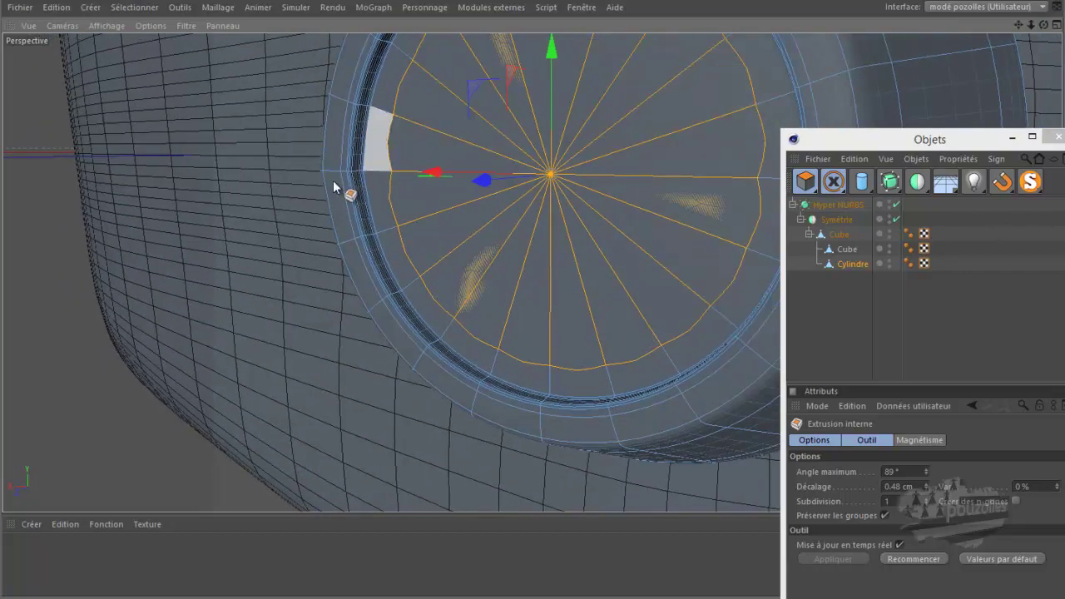
left_click(1032, 182)
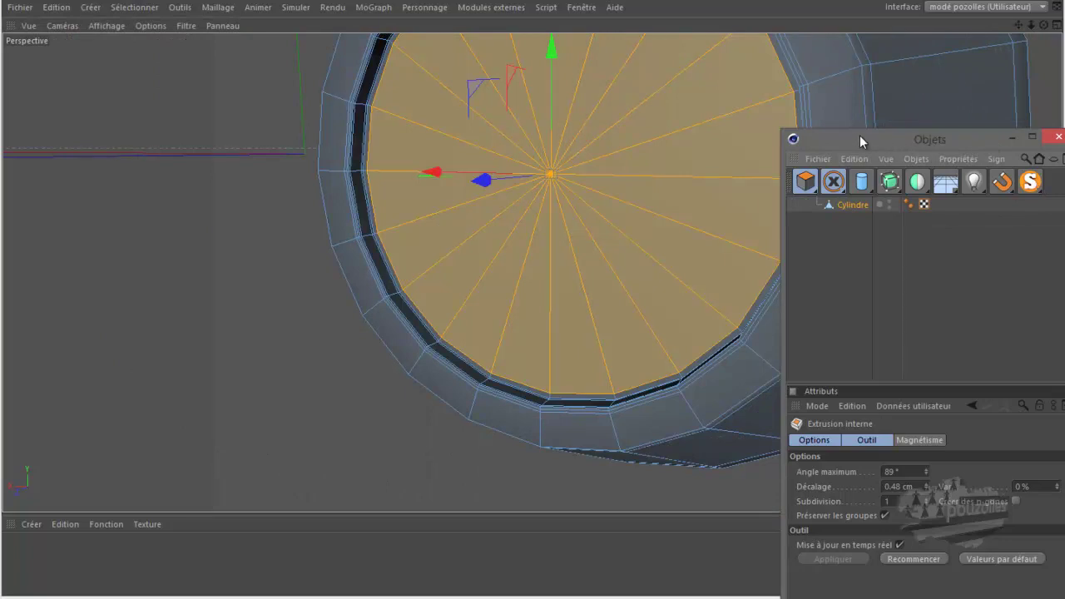
Turn solo mode off from the Solo fold-out, then zoom and orbit to inspect the recessed cap fan.
left_click(834, 184)
mouse_move(835, 183)
left_mouse_down()
mouse_move(640, 208)
mouse_move(655, 202)
left_mouse_up()
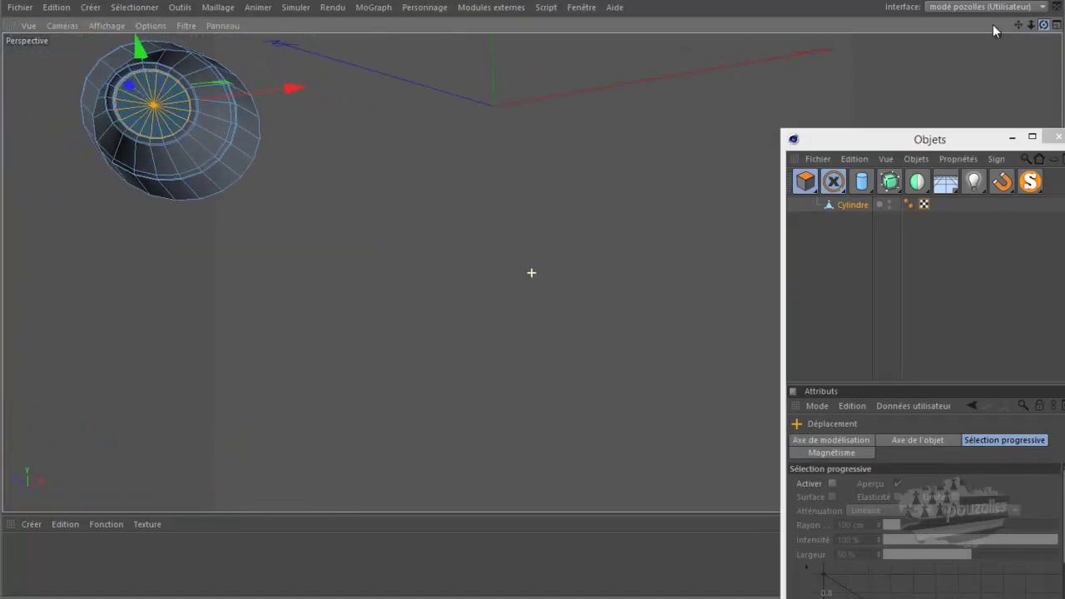
scroll(117, 90, "up", 2)
scroll(119, 88, "up", 2)
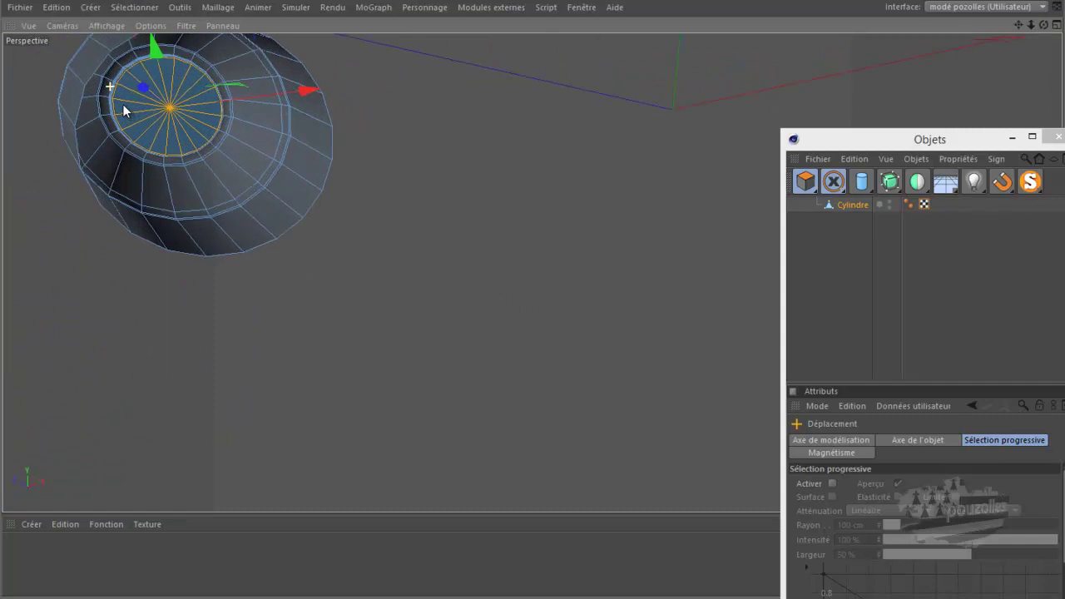
scroll(119, 88, "up", 2)
scroll(123, 92, "up", 2)
scroll(127, 90, "up", 2)
scroll(138, 94, "up", 2)
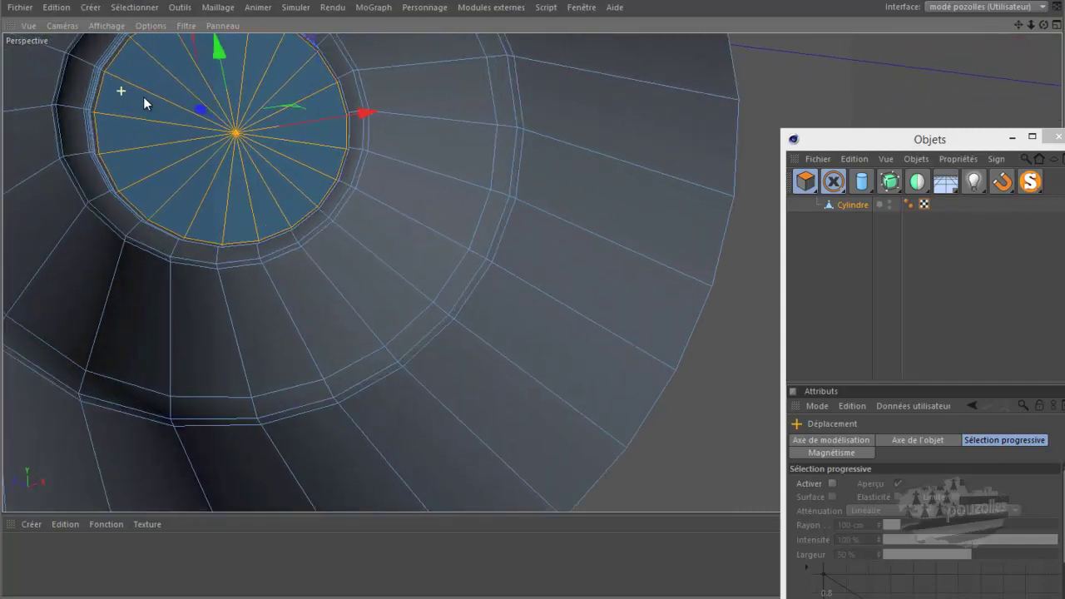
scroll(162, 100, "up", 2)
scroll(183, 105, "up", 2)
scroll(184, 105, "up", 2)
scroll(183, 105, "up", 2)
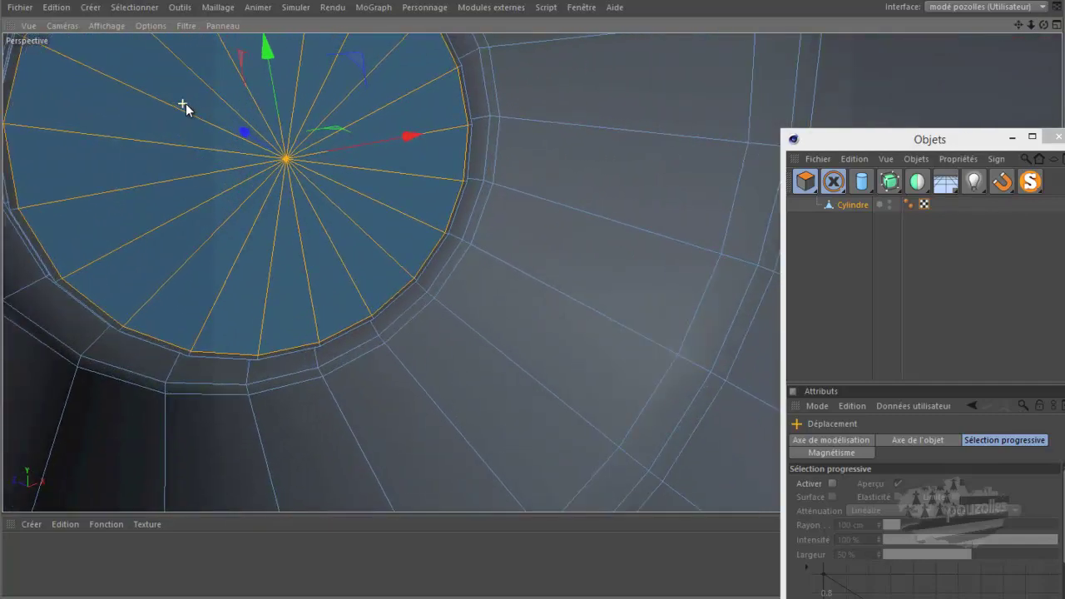
mouse_move(1043, 23)
left_mouse_down()
mouse_move(521, 288)
mouse_move(553, 293)
mouse_move(535, 286)
left_mouse_up()
scroll(309, 281, "down", 3)
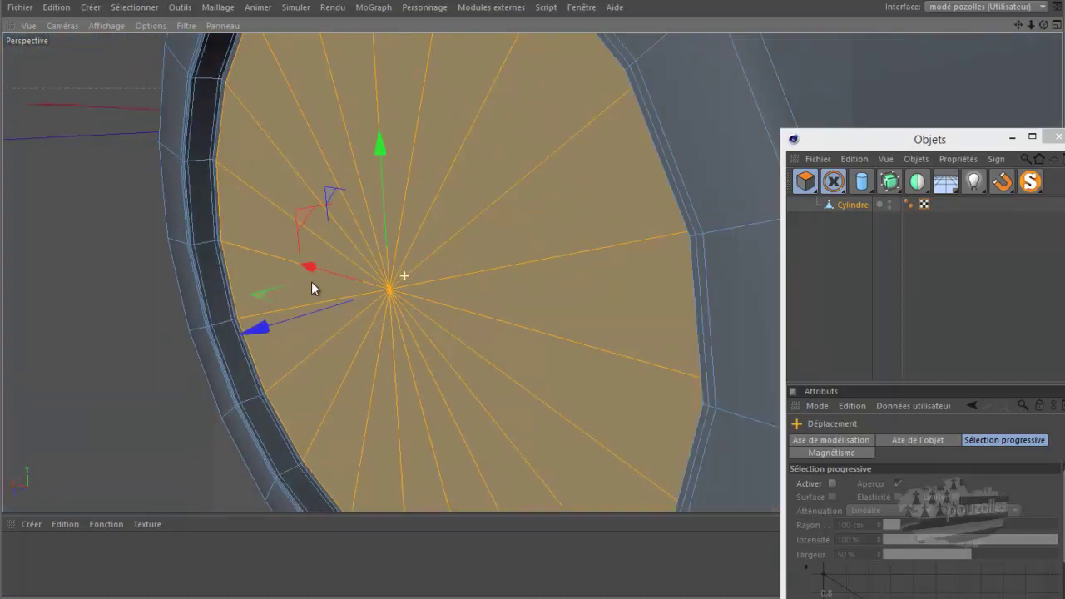
scroll(309, 281, "down", 3)
scroll(309, 281, "down", 2)
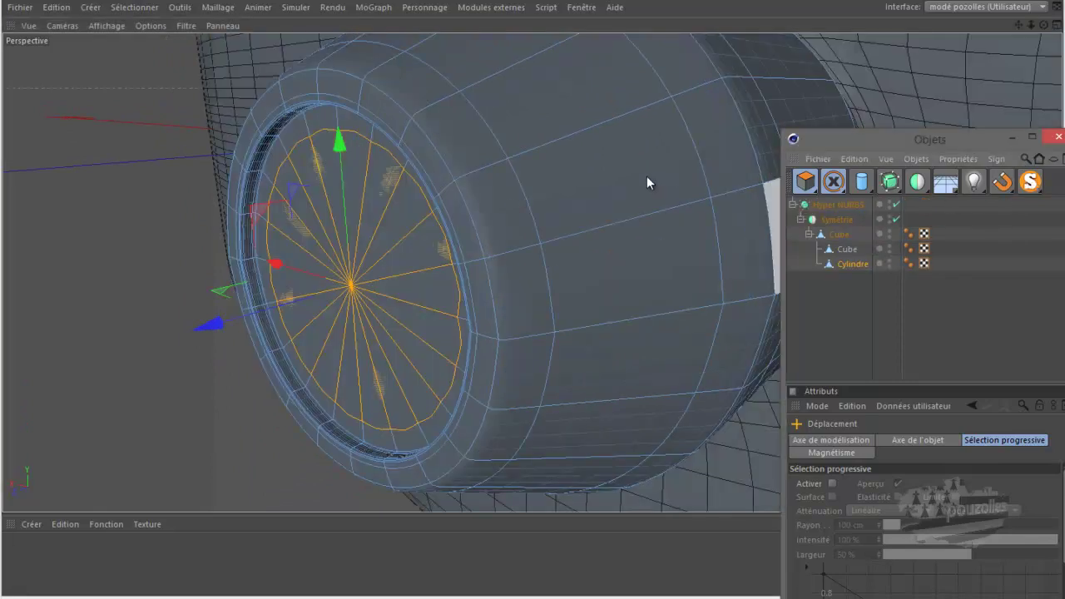
Split the cylinder cap off as a separate Cylindre copy and select it.
left_click(853, 264)
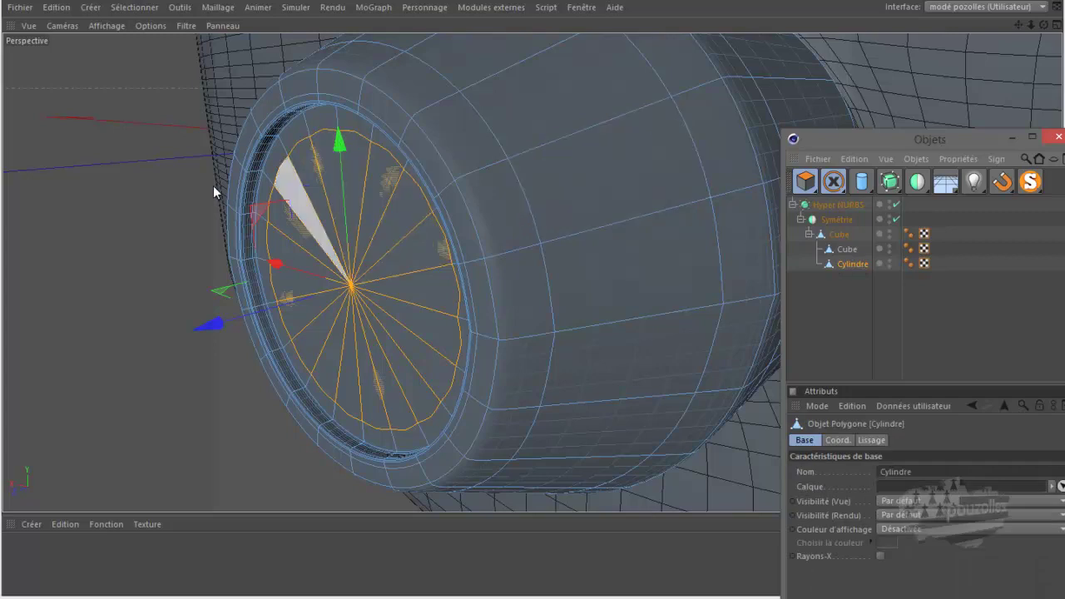
right_click(105, 115)
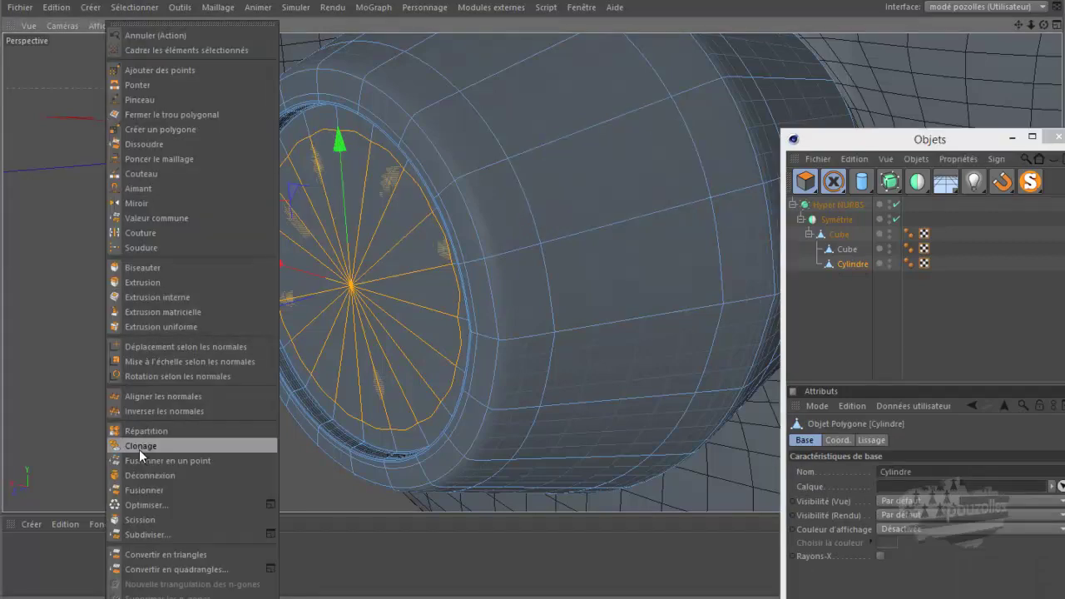
left_click(144, 533)
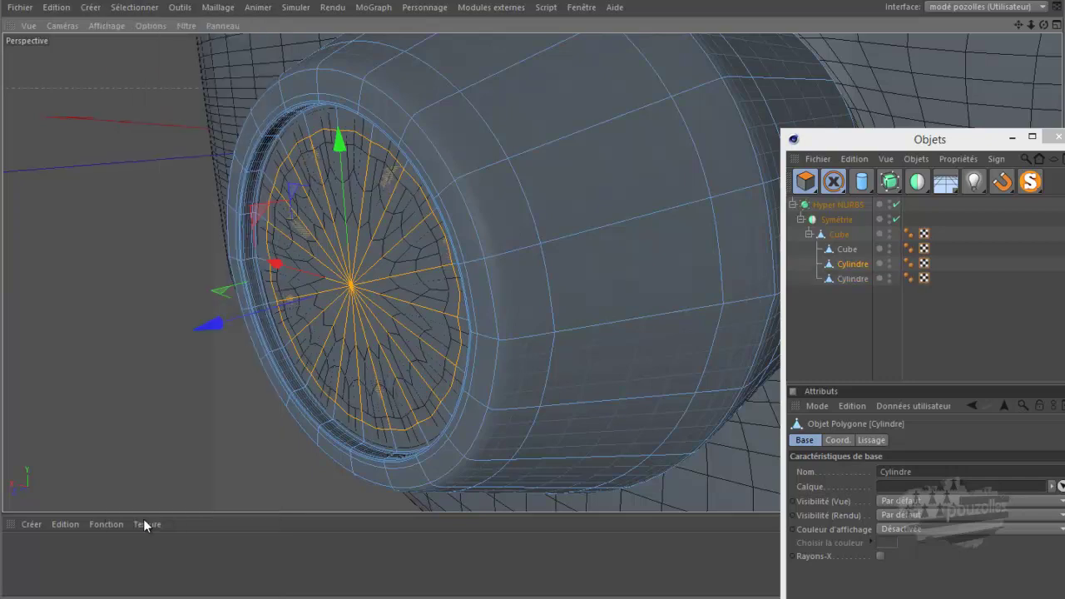
left_click(855, 279)
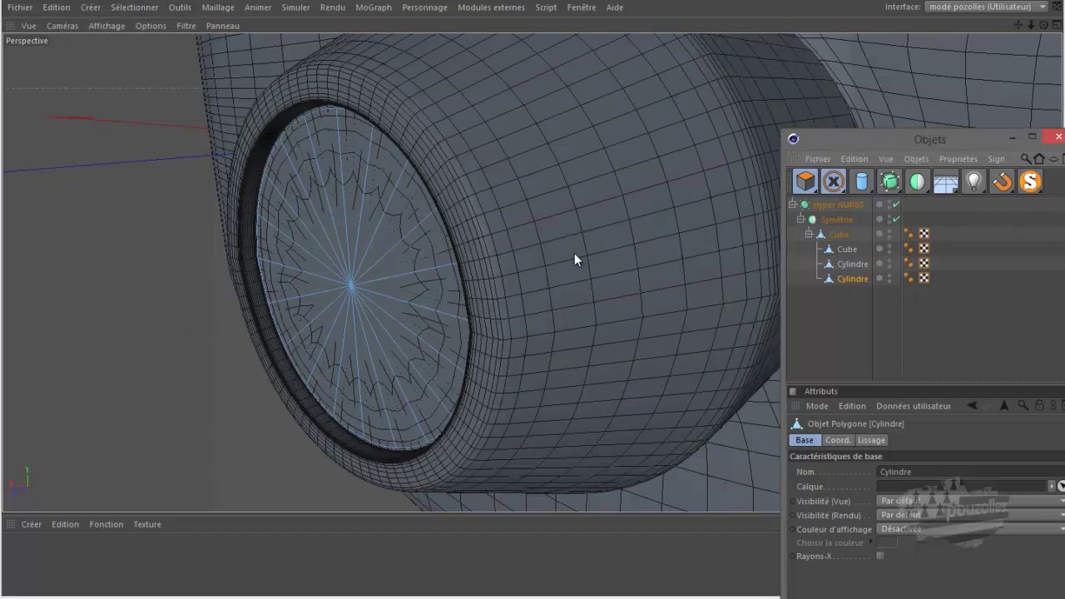
With the Move tool in object mode, try shifting the copied cap along Z, then undo it.
left_click(833, 185)
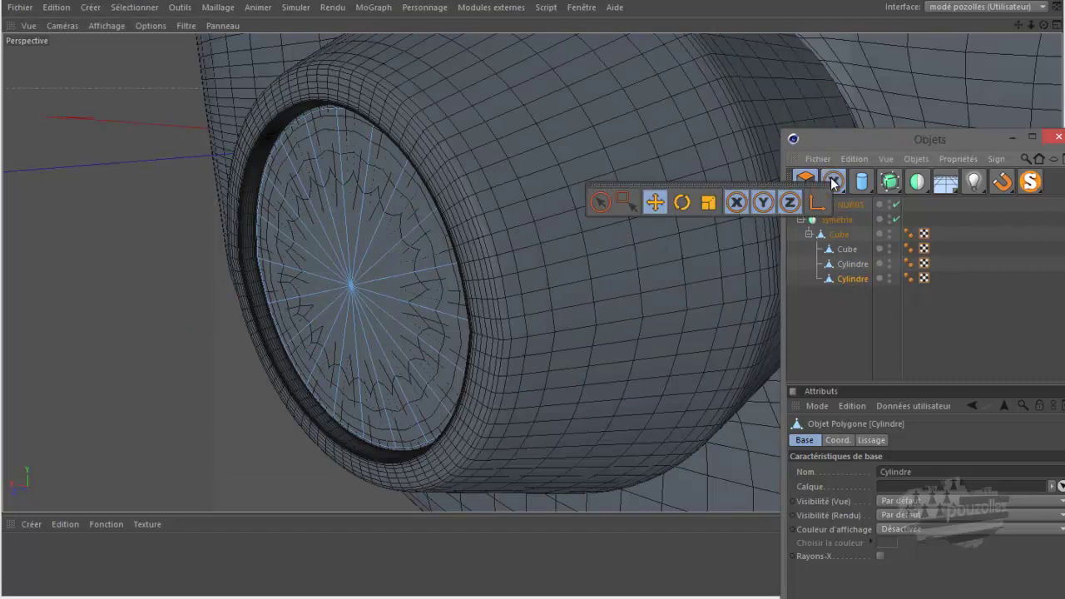
left_click(656, 203)
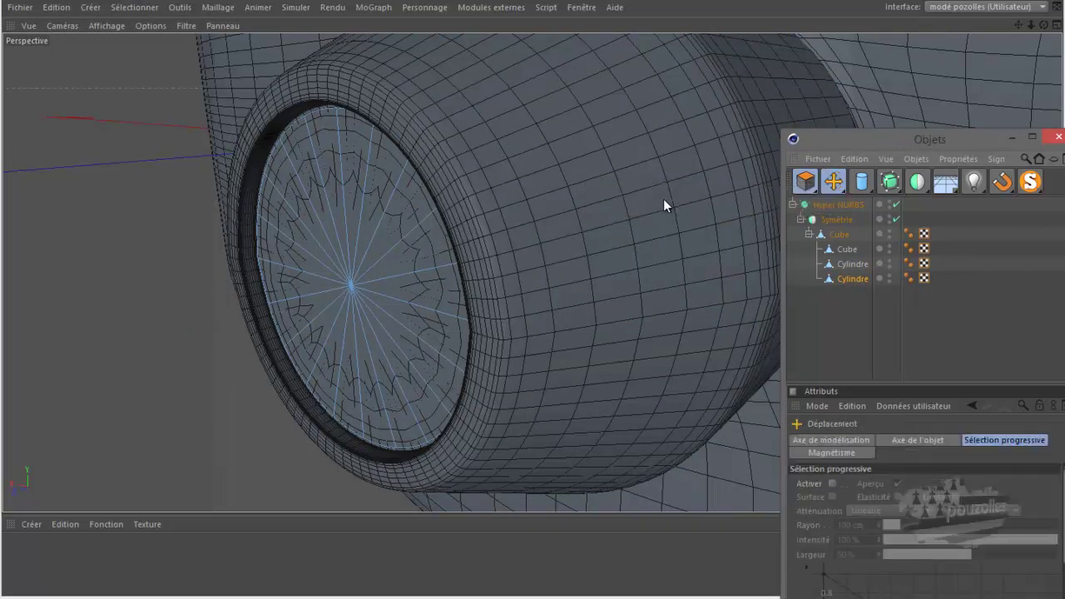
left_click_drag(806, 186, 834, 205)
left_click_drag(426, 266, 397, 284)
left_click(63, 10)
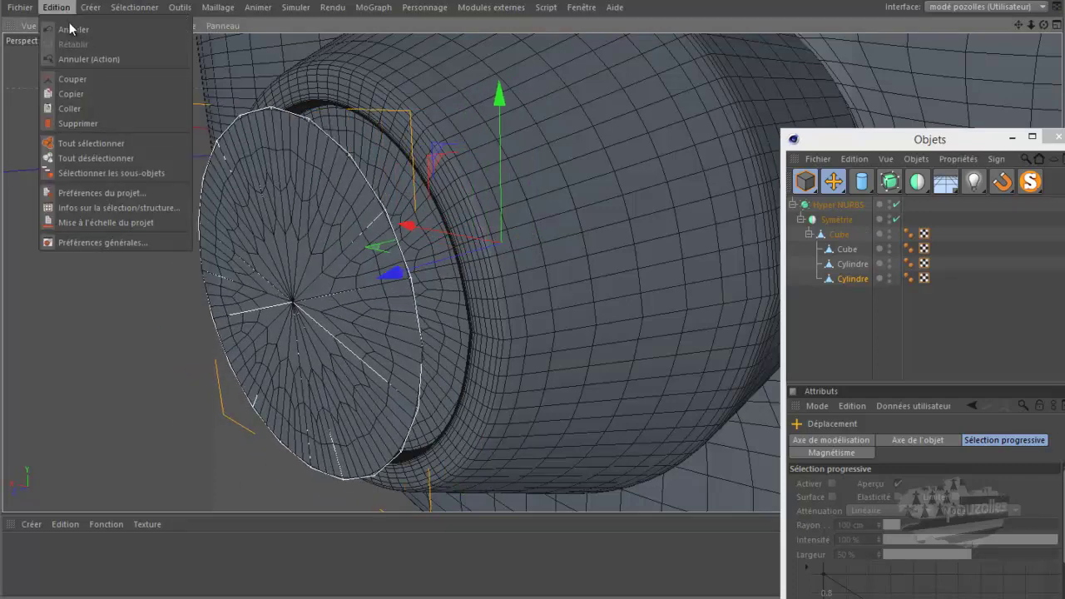
left_click(73, 27)
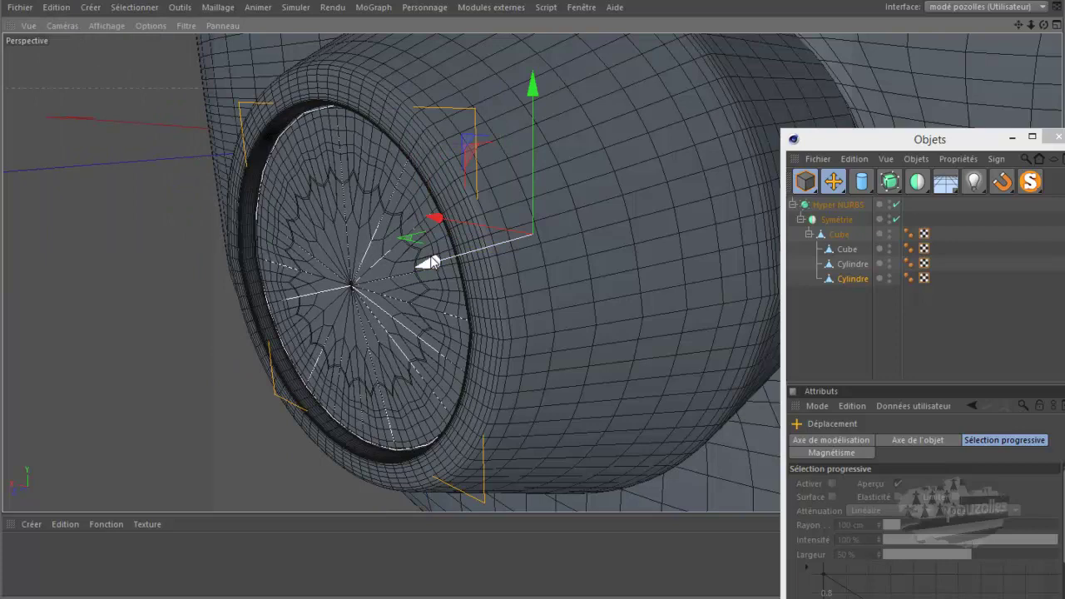
Nudge the cap's selected ring about 0.4 cm along its axis, then pick the Selection Brush.
mouse_move(431, 263)
left_mouse_down()
mouse_move(453, 260)
mouse_move(399, 288)
mouse_move(428, 286)
left_mouse_up()
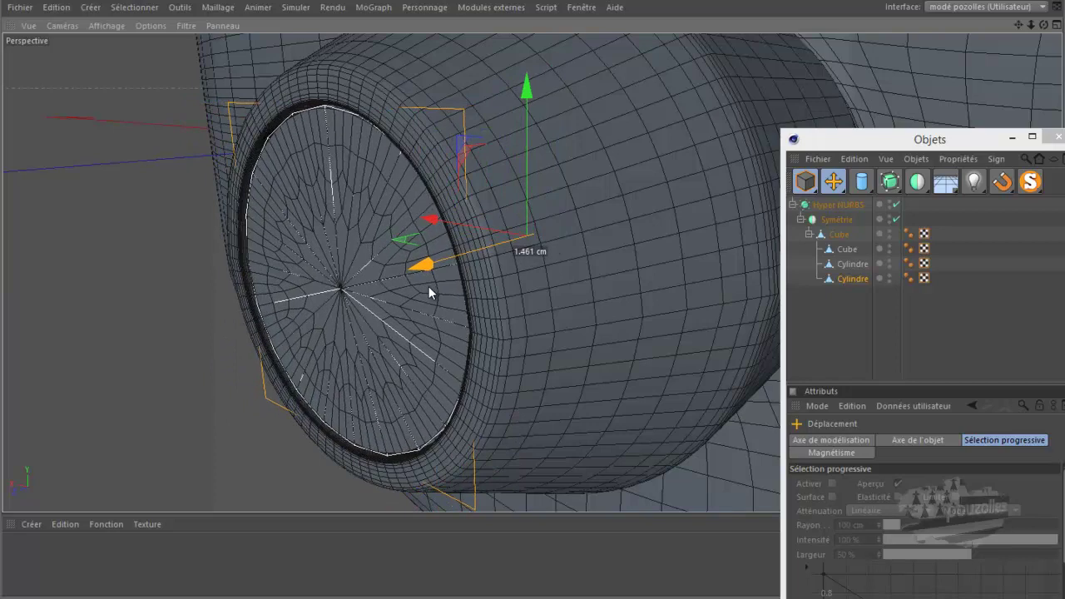
left_click(57, 8)
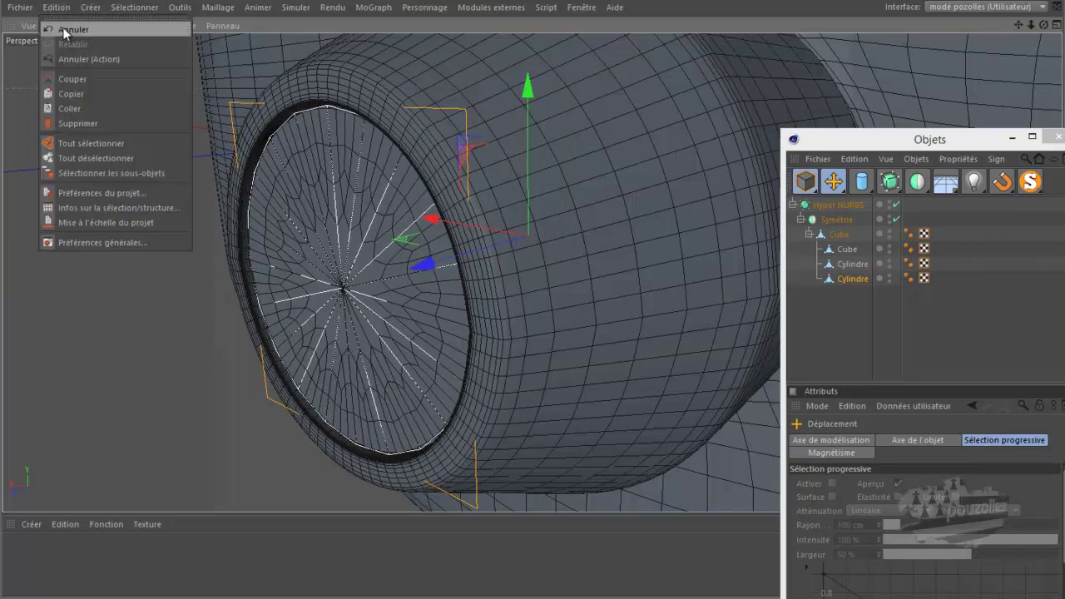
left_click(64, 30)
left_click(58, 9)
left_click(66, 30)
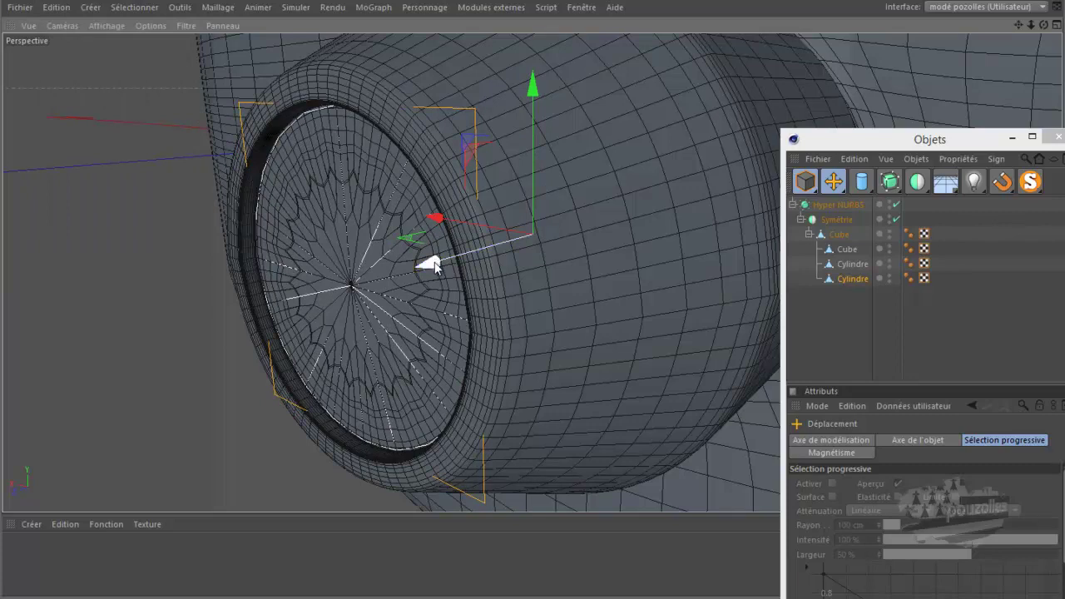
left_click_drag(435, 266, 434, 264)
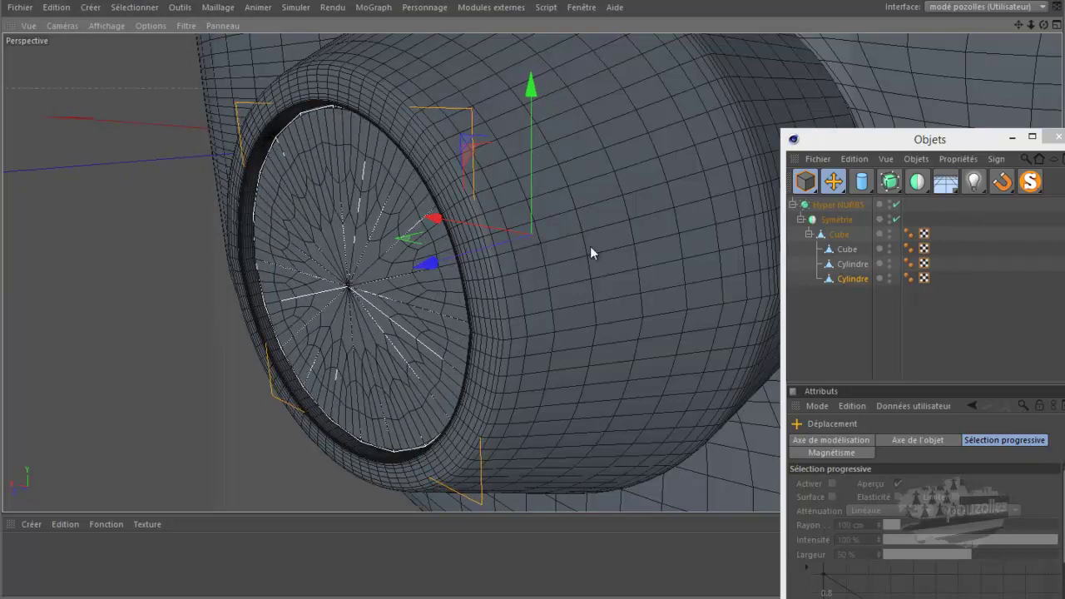
left_click_drag(836, 185, 616, 206)
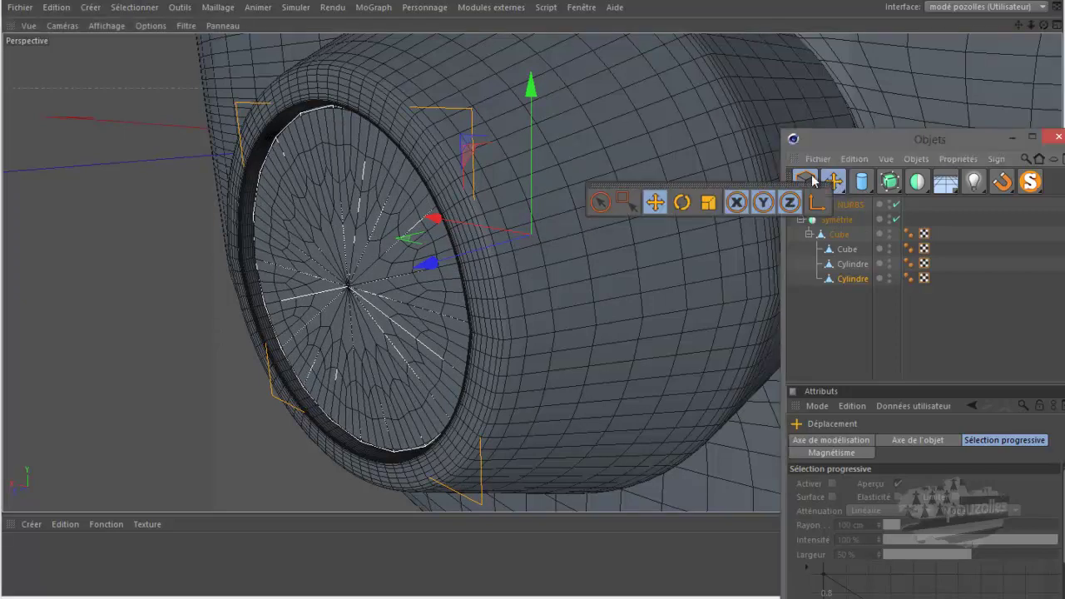
Switch to Polygon mode and select all of the cylinder cap's polygons.
left_click_drag(805, 182, 945, 203)
left_click(350, 260)
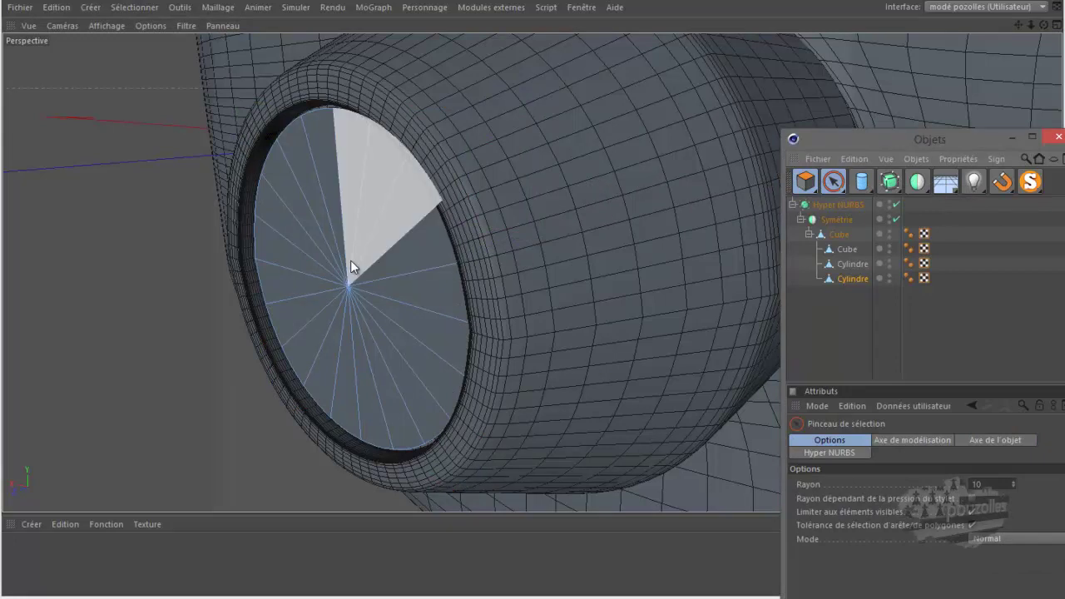
left_click(337, 262)
left_click(348, 292)
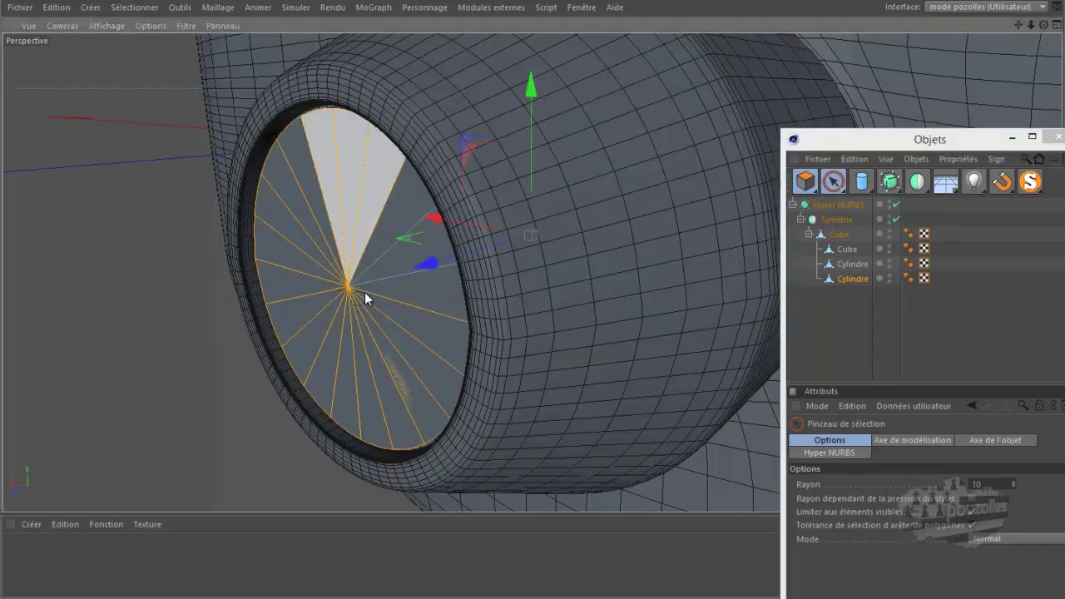
scroll(364, 273, "up", 2)
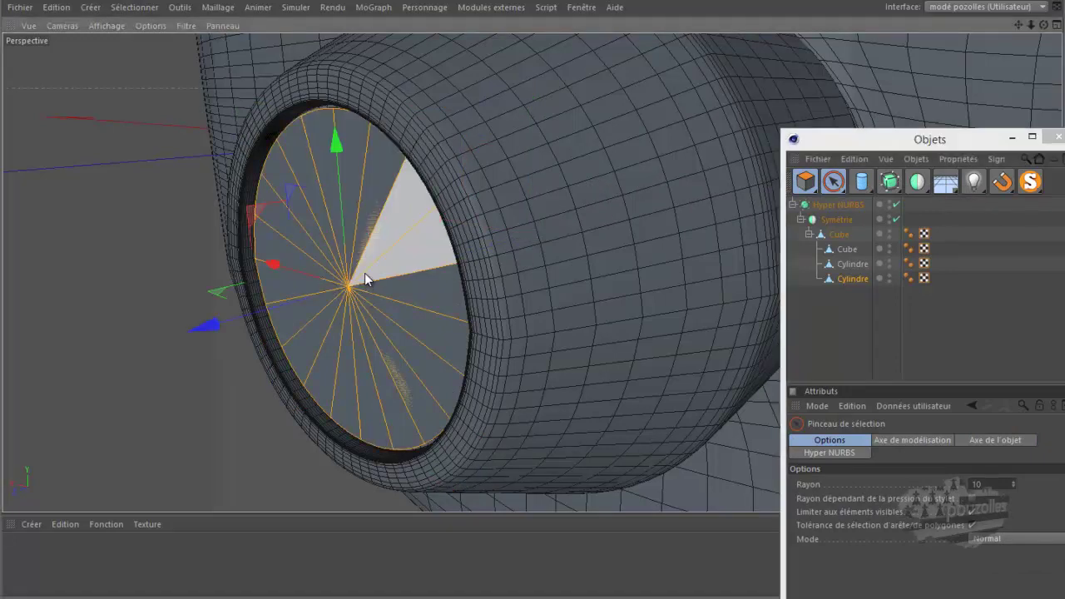
scroll(362, 273, "up", 3)
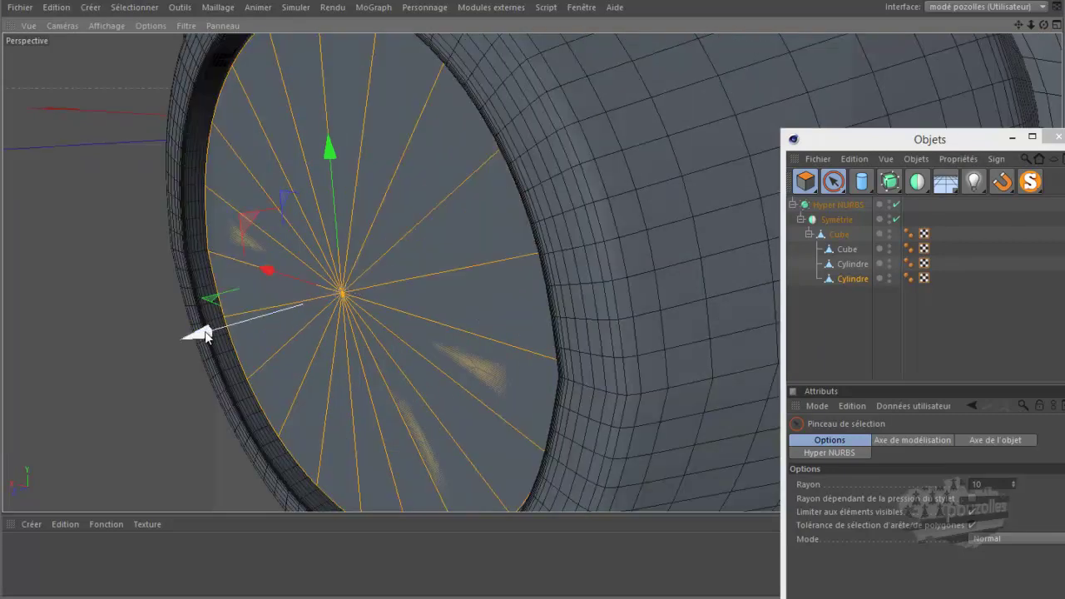
Inset the cap polygons about 0.25 cm with Extrude Inner and push them slightly along the axis.
left_click_drag(205, 331, 176, 341)
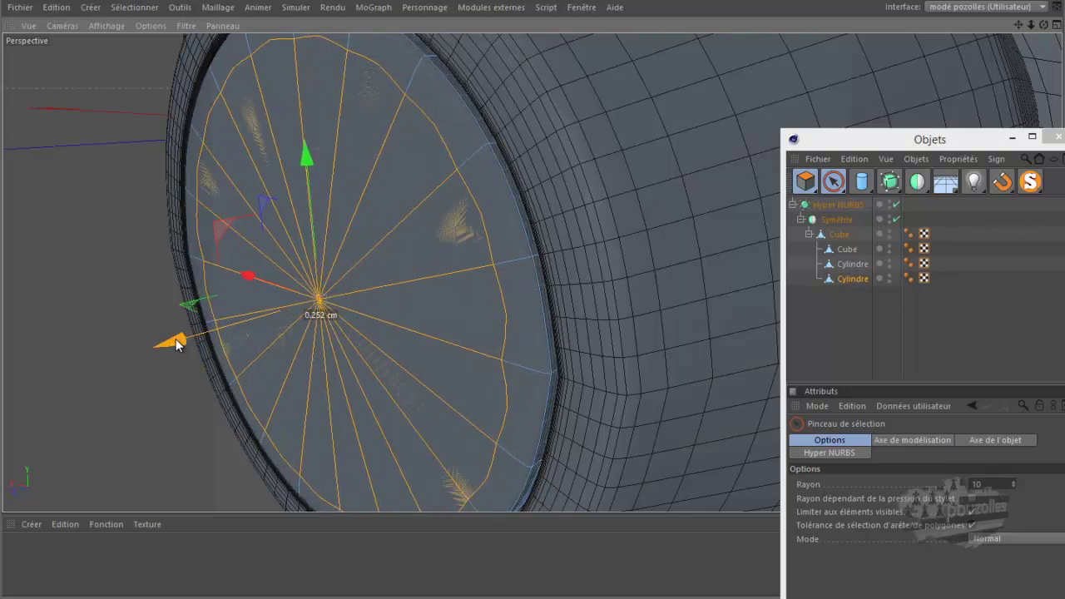
left_click_drag(188, 340, 188, 339)
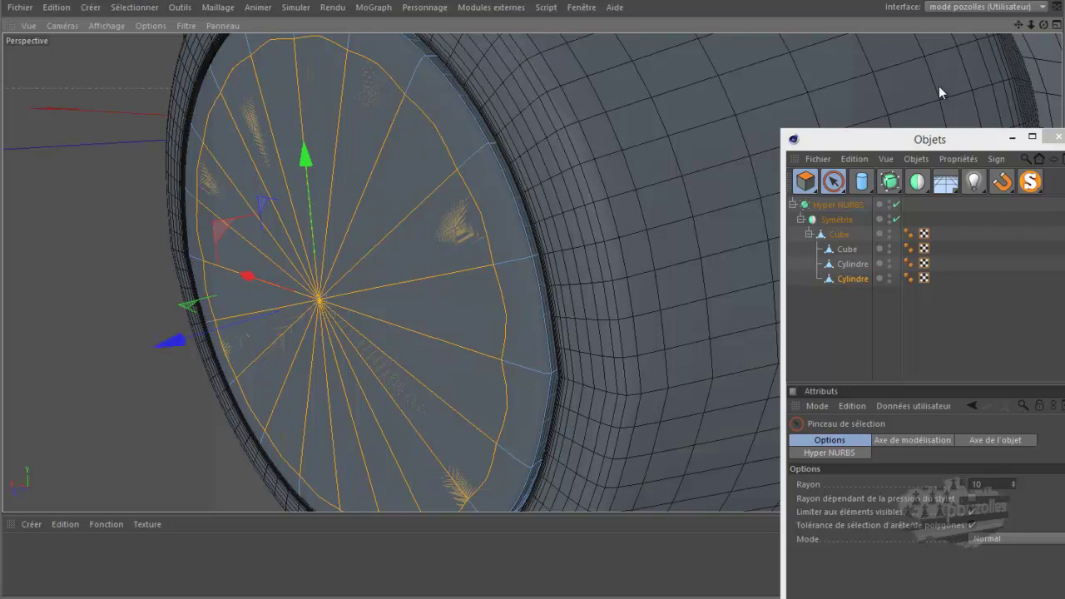
mouse_move(1043, 28)
left_mouse_down()
mouse_move(535, 287)
mouse_move(524, 282)
mouse_move(535, 289)
left_mouse_up()
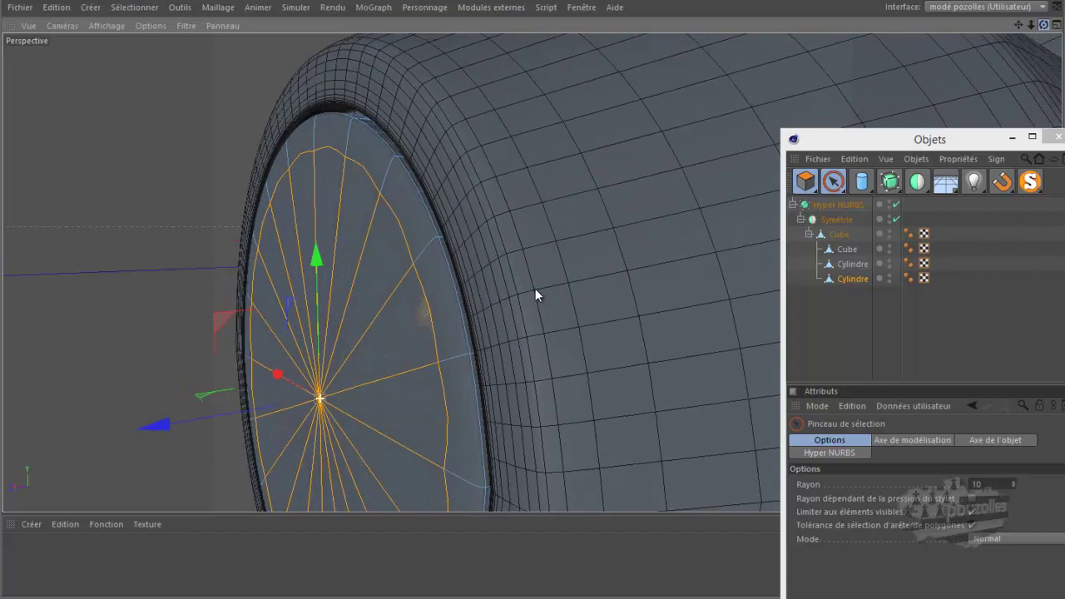
left_click_drag(163, 426, 146, 429)
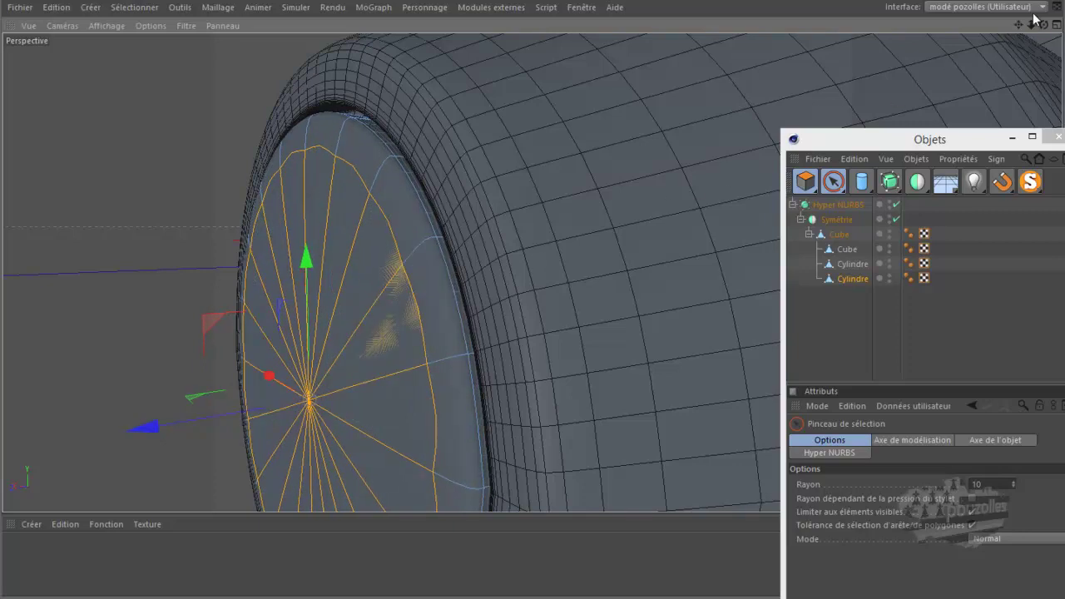
mouse_move(1045, 26)
left_mouse_down()
mouse_move(545, 291)
mouse_move(529, 276)
left_mouse_up()
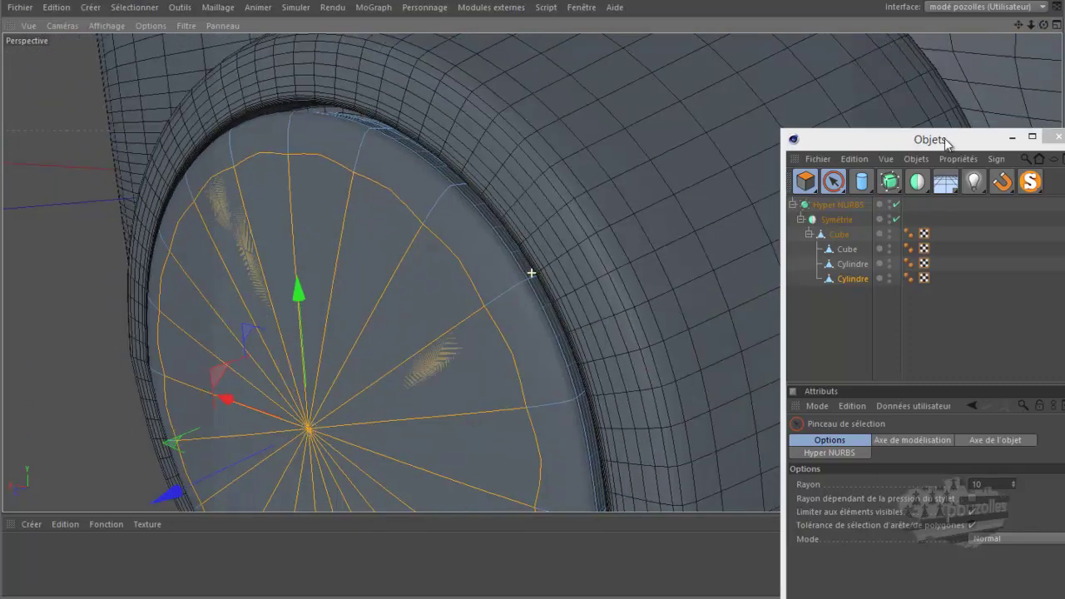
Turn off Hyper NURBS smoothing and deselect the cap polygons.
left_click(897, 205)
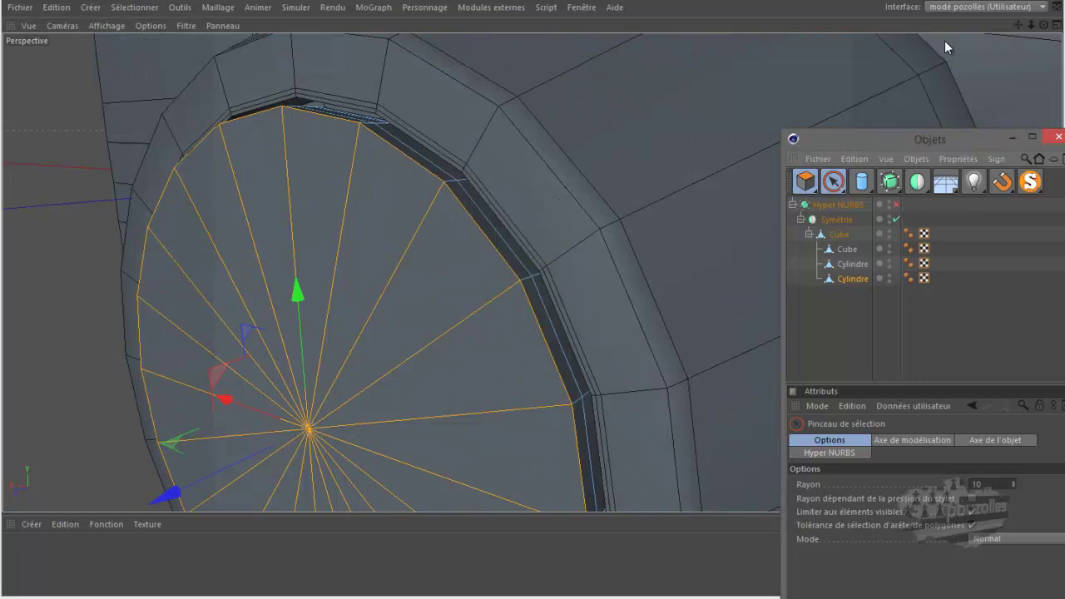
mouse_move(1044, 25)
left_mouse_down()
mouse_move(530, 289)
mouse_move(527, 270)
mouse_move(536, 297)
mouse_move(535, 275)
left_mouse_up()
scroll(700, 204, "down", 2)
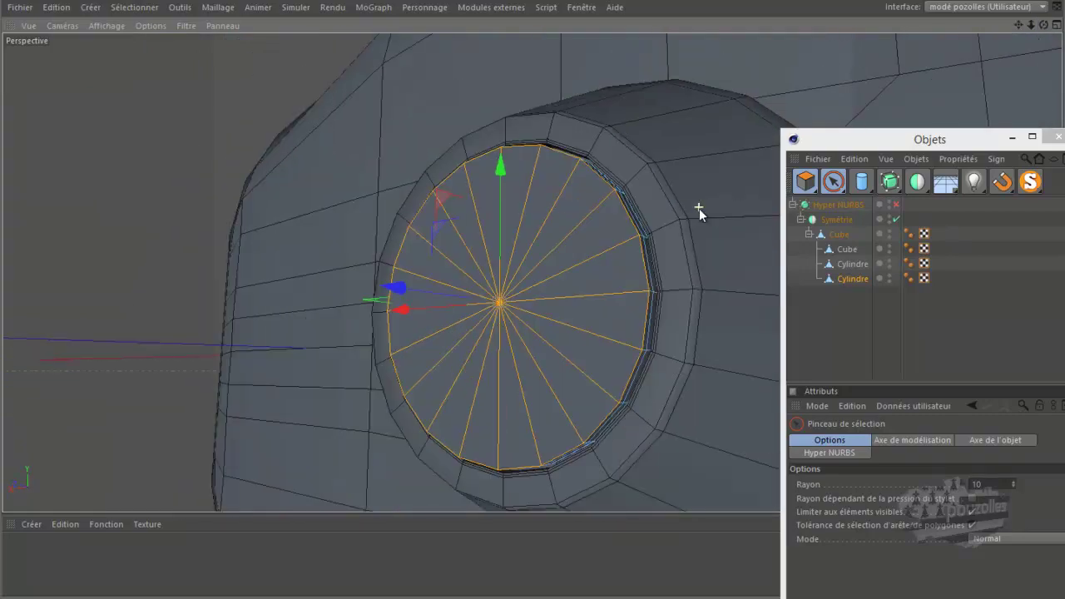
scroll(603, 345, "up", 3)
scroll(604, 346, "up", 2)
scroll(605, 346, "down", 2)
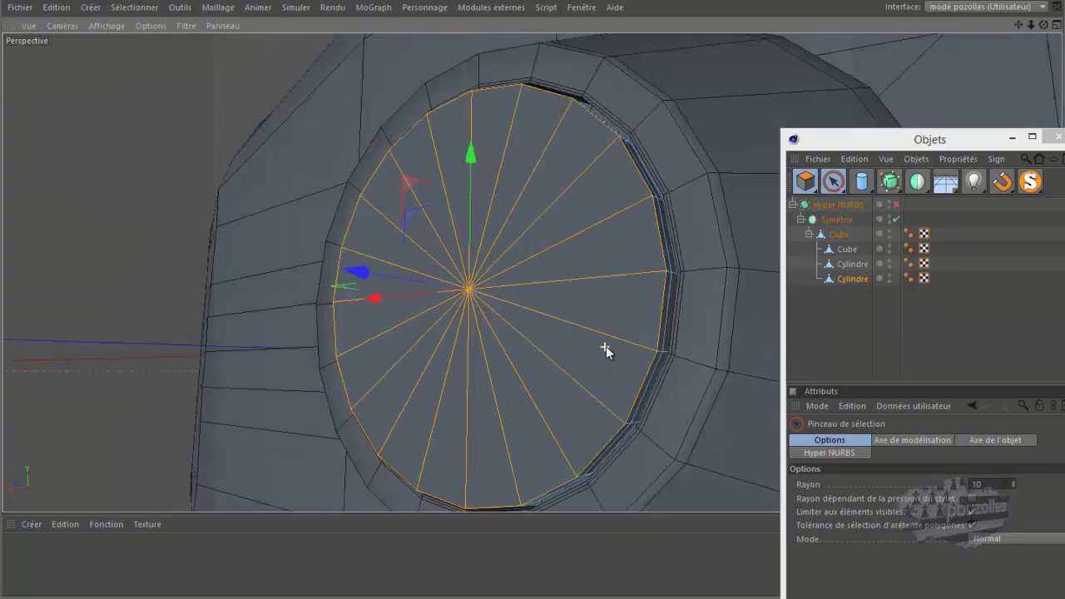
left_click(88, 241)
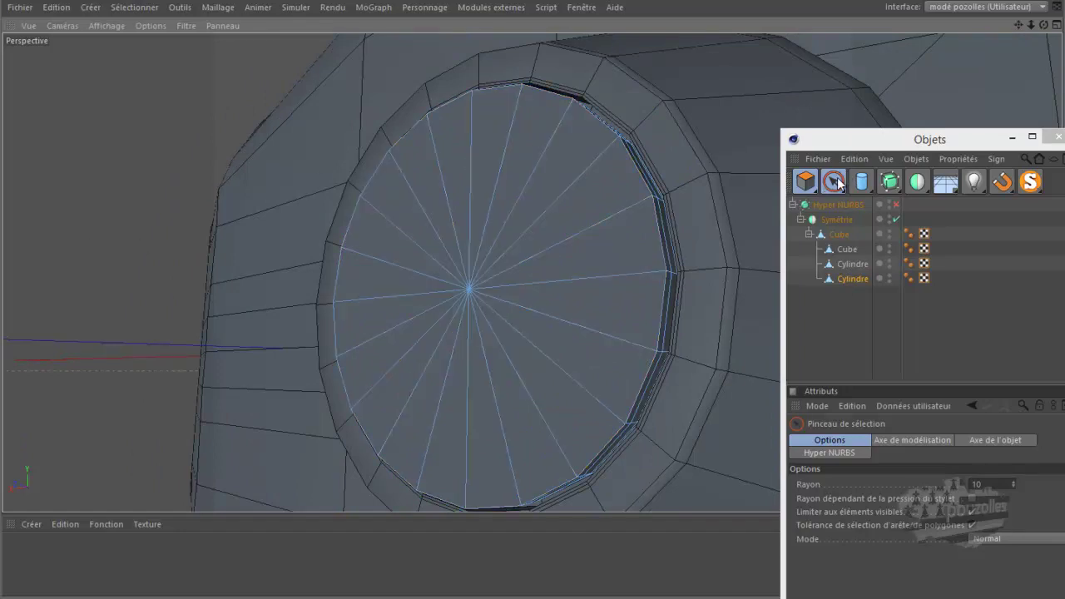
Change the editing mode, maximize the Arrière (back) view and zoom in on the cap face-on.
left_click(813, 183)
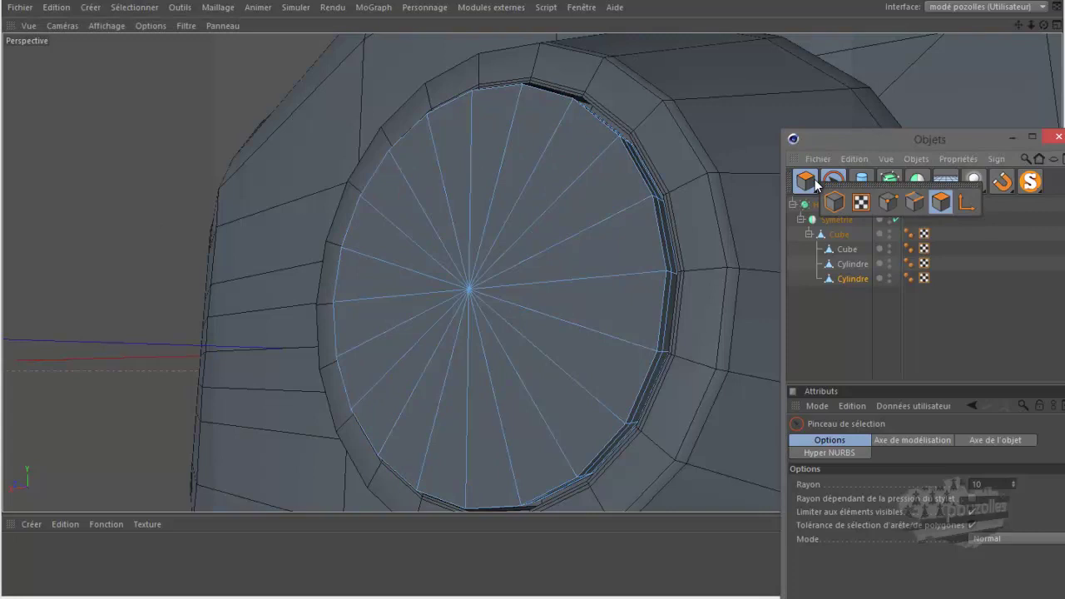
left_click(888, 204)
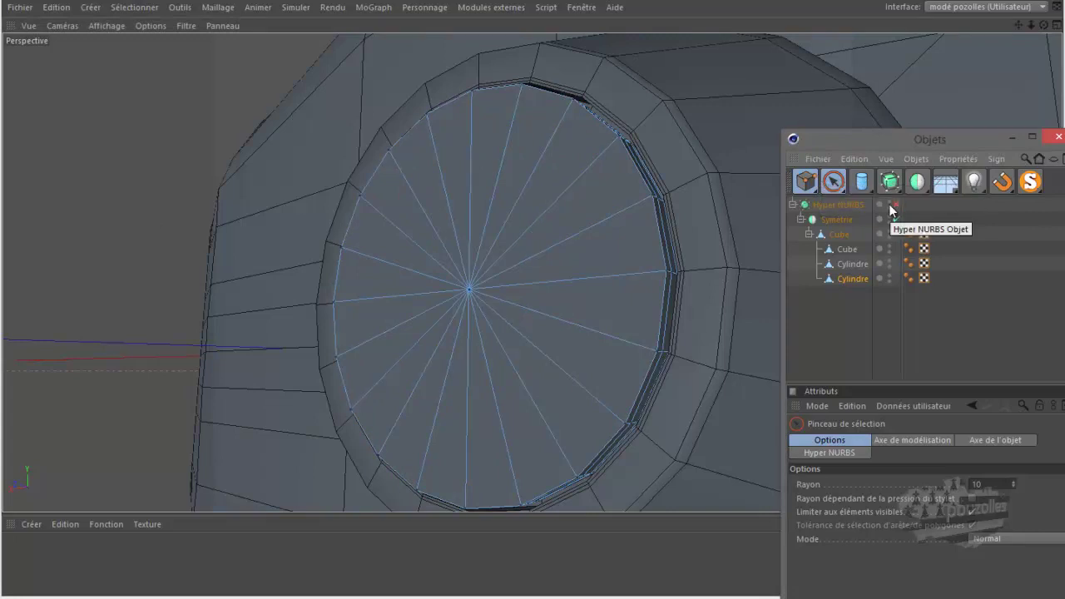
middle_click(587, 281)
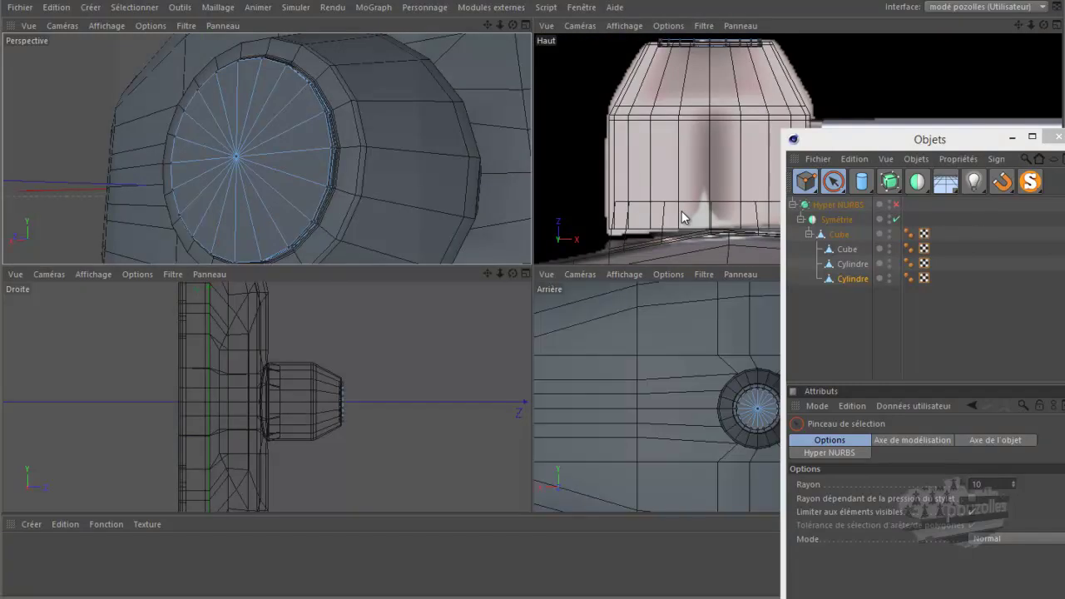
middle_click(647, 355)
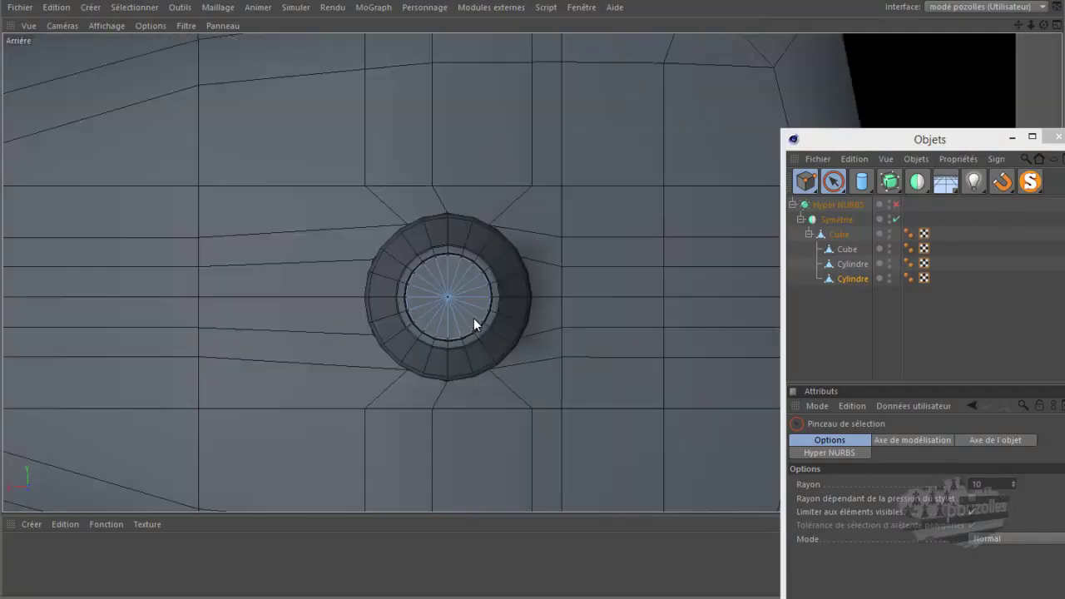
scroll(476, 313, "up", 1)
scroll(459, 277, "up", 2)
scroll(459, 276, "up", 2)
scroll(457, 276, "up", 3)
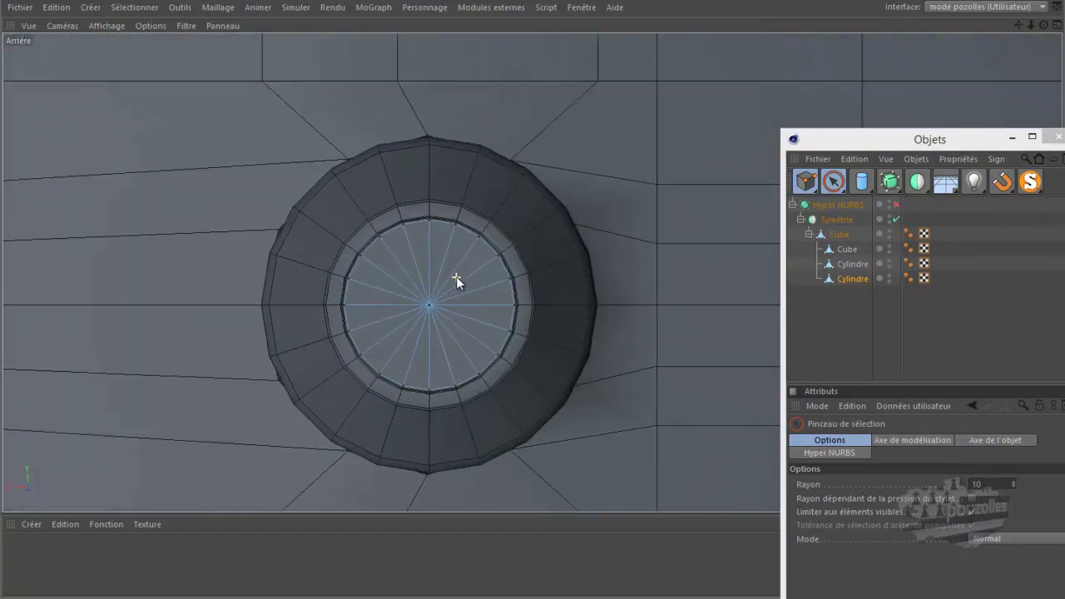
scroll(454, 276, "up", 2)
scroll(455, 276, "up", 1)
scroll(451, 281, "up", 1)
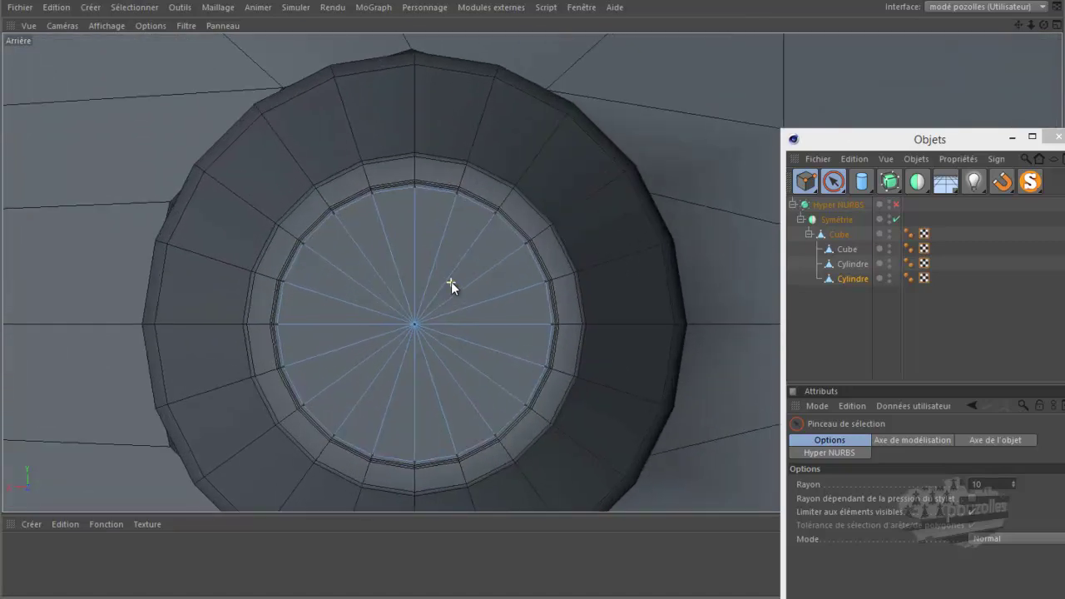
scroll(329, 359, "up", 1)
scroll(329, 359, "up", 1)
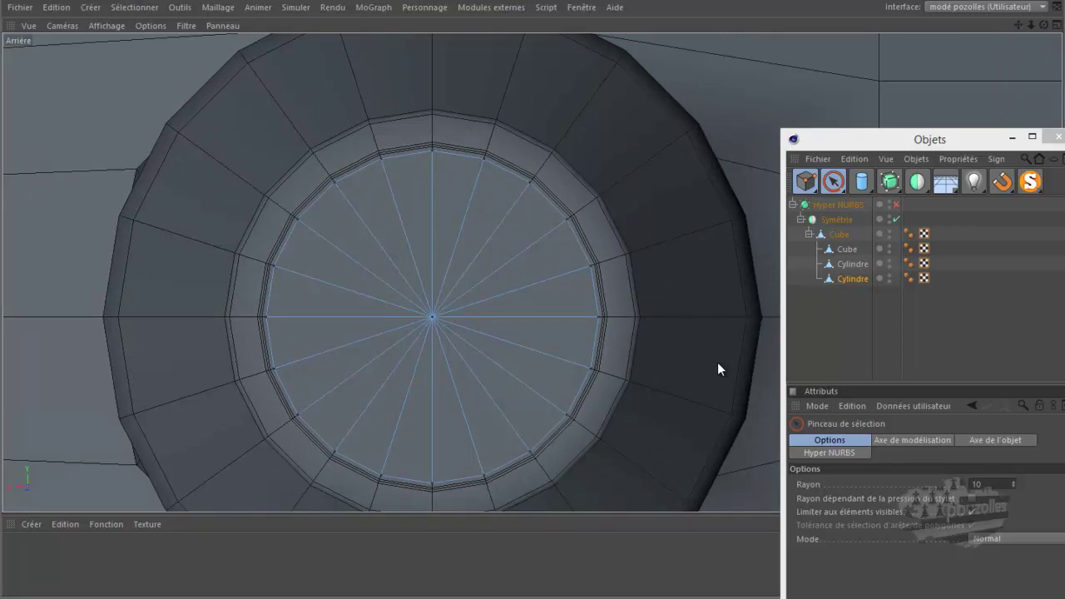
Using the Knife in plane mode on the X-Z plane, cut two parallel horizontal lines across the cap.
key("k")
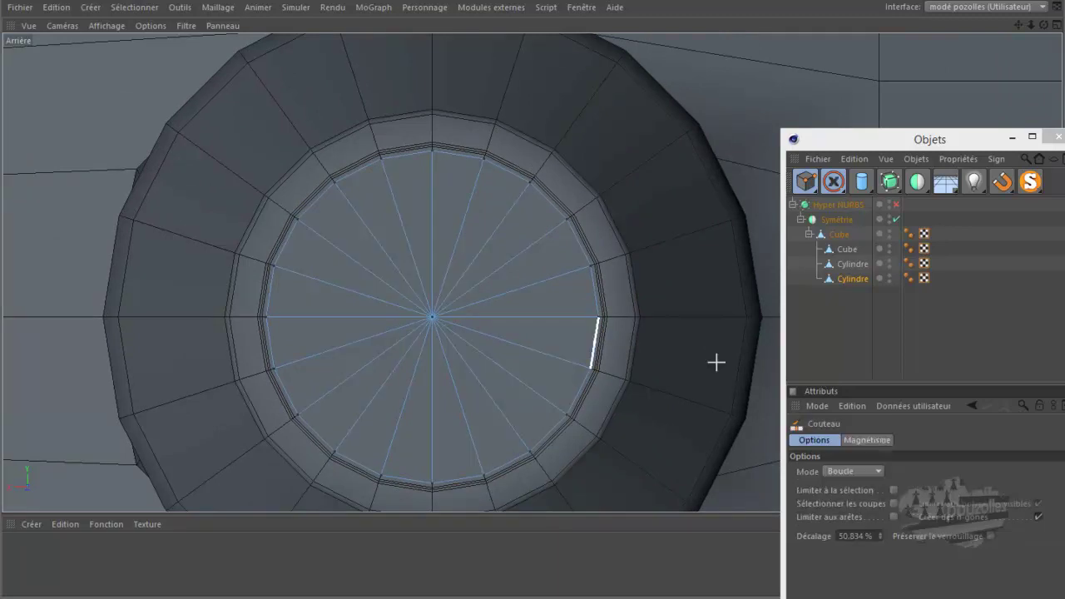
left_click(847, 476)
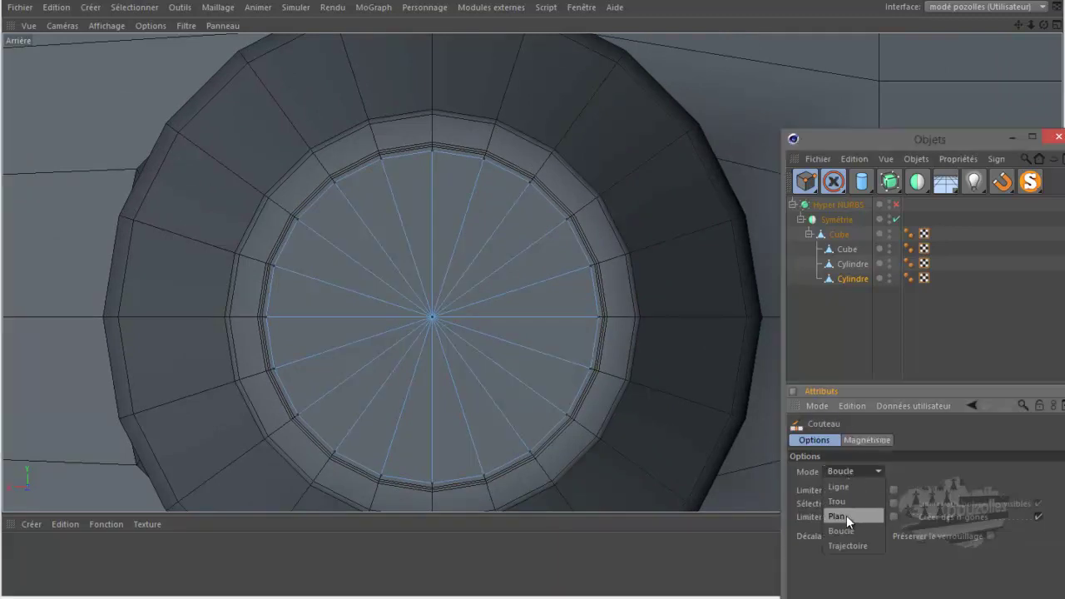
left_click(846, 515)
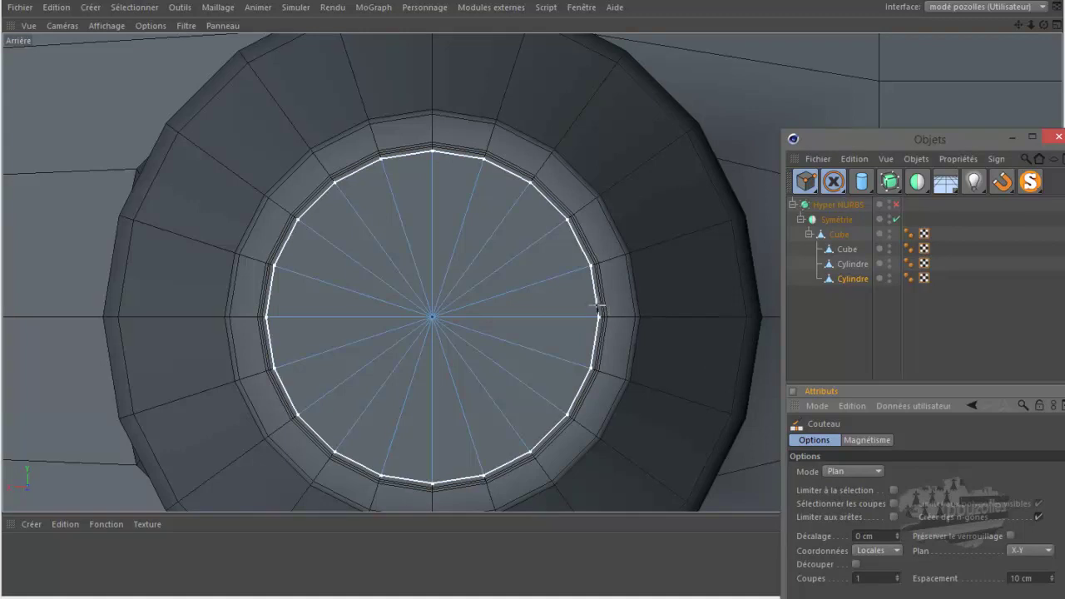
left_click(1021, 550)
left_click(1023, 581)
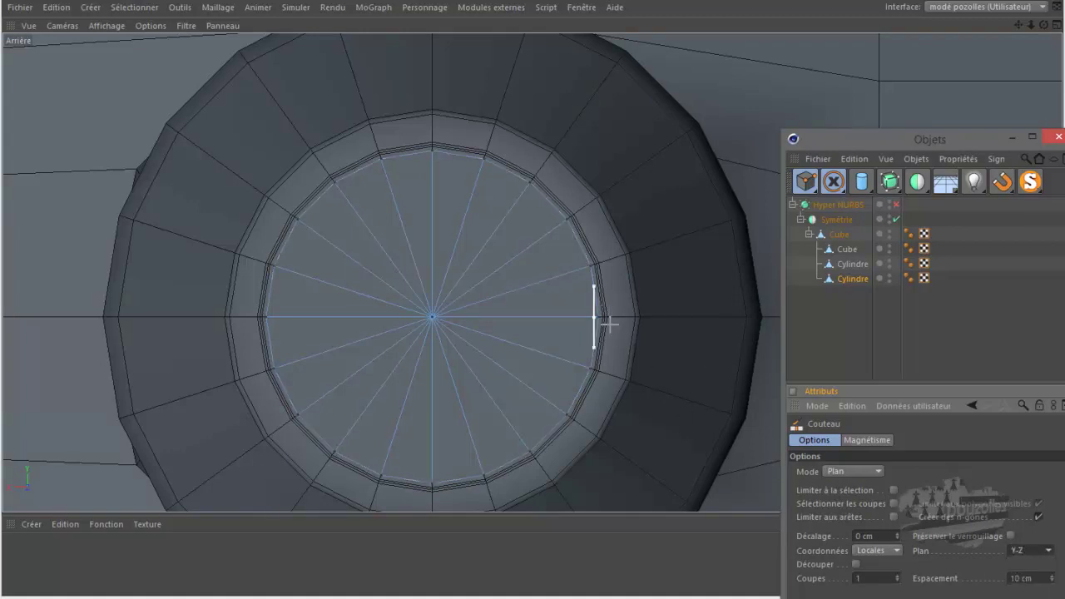
left_click(1030, 553)
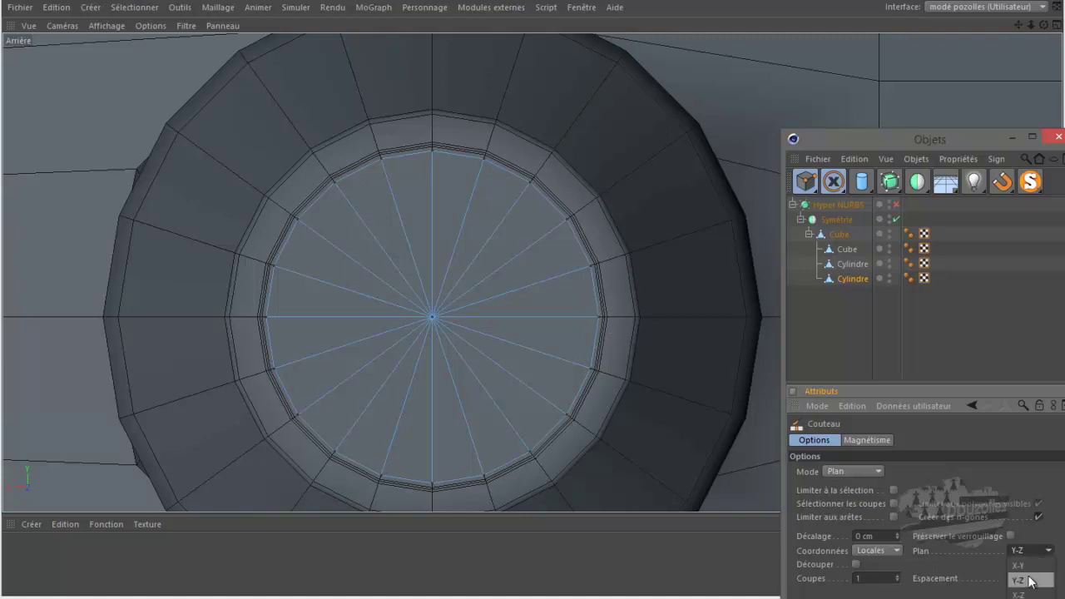
left_click(1024, 595)
left_click(598, 305)
left_click_drag(600, 305, 600, 302)
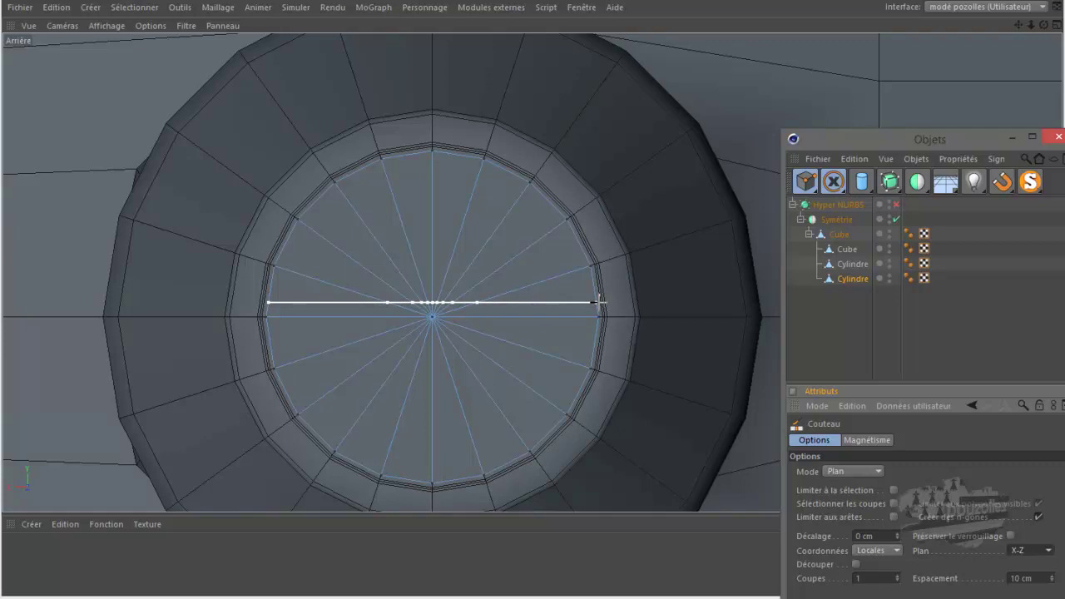
left_click_drag(598, 303, 608, 335)
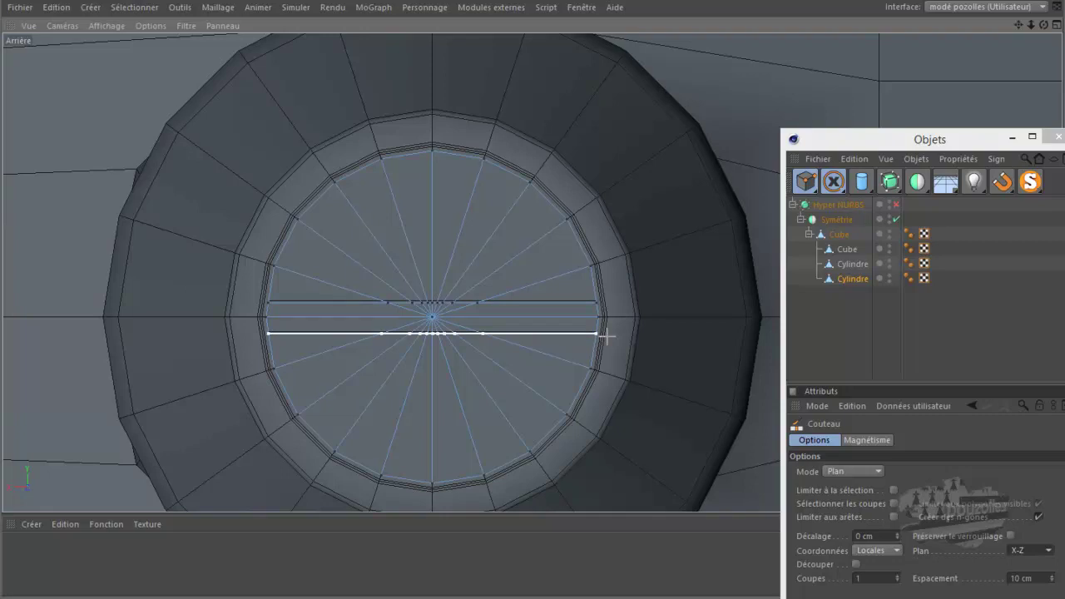
Move the copied Cylindre out of the Cube hierarchy to top level and zoom in on the back view.
left_click_drag(844, 279, 844, 330)
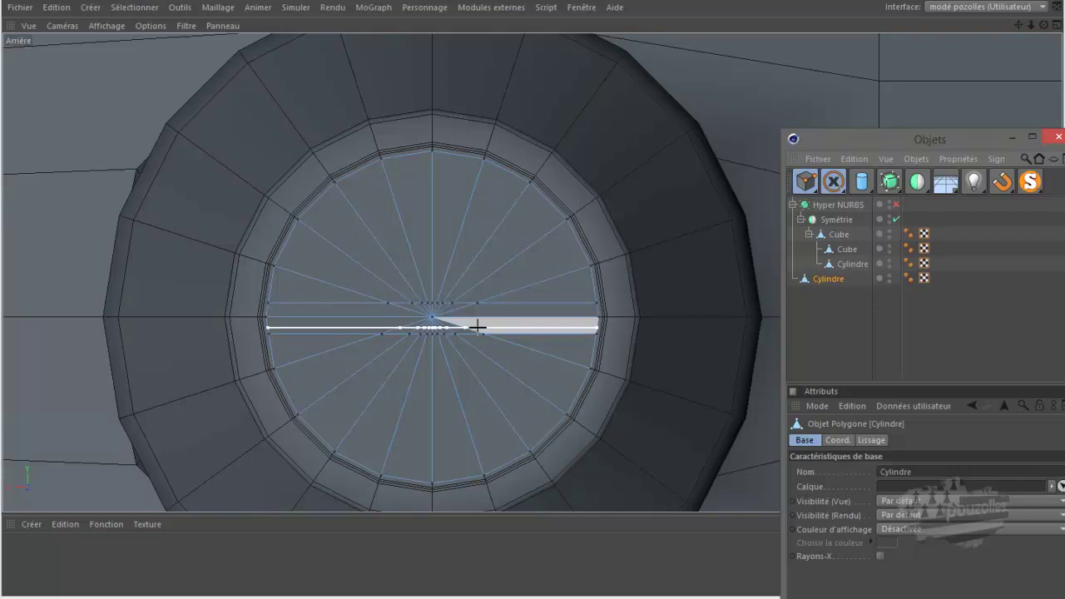
scroll(457, 316, "up", 2)
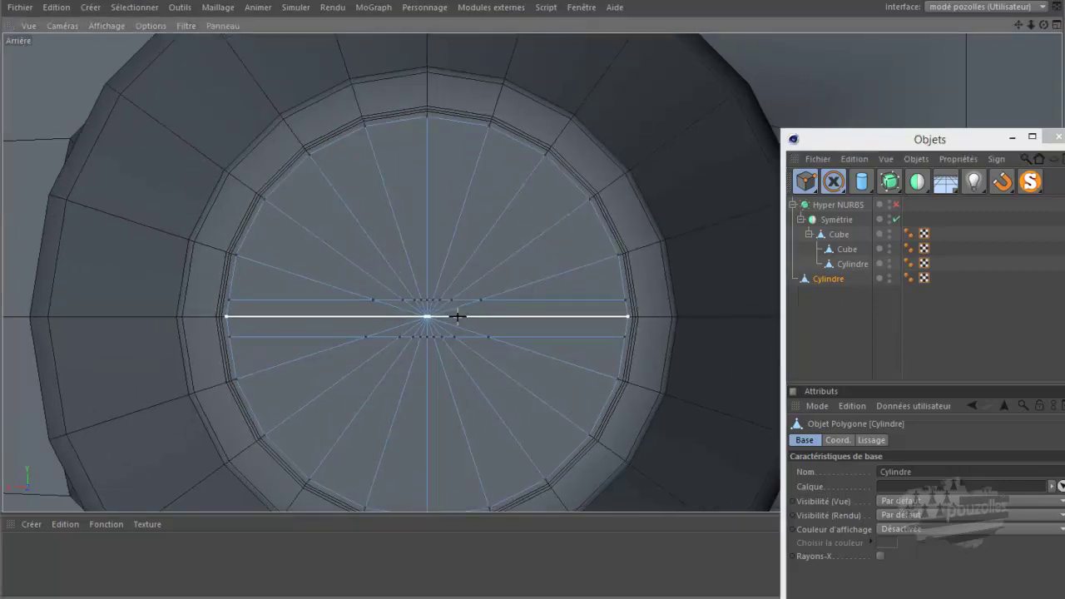
scroll(457, 316, "up", 1)
scroll(457, 316, "up", 1)
scroll(457, 316, "up", 1)
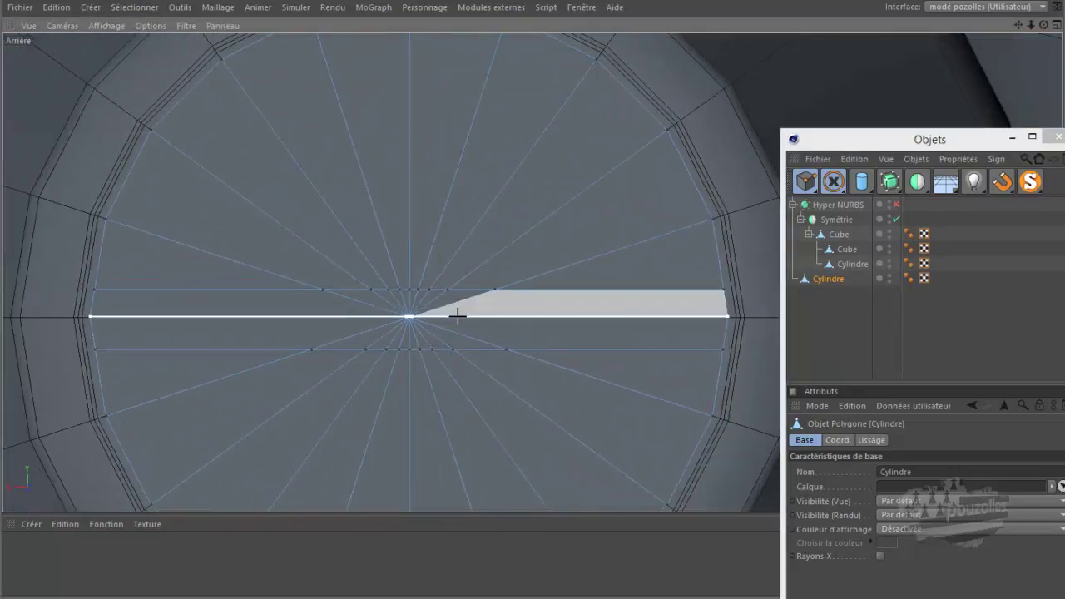
With Live Selection in Polygon mode, paint-select the cap strip between the two cuts.
left_click(835, 183)
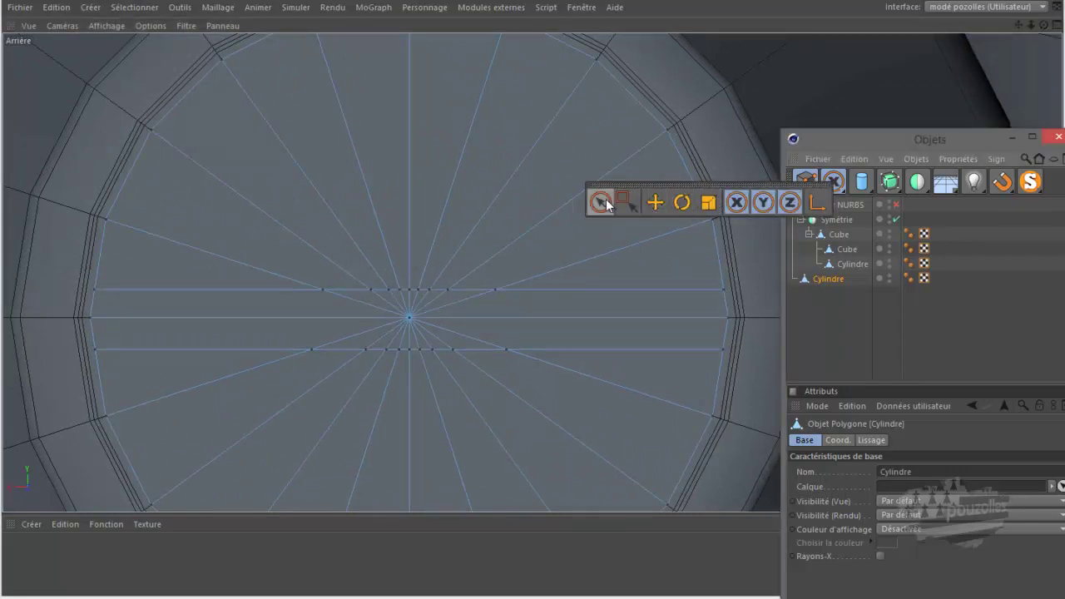
left_click(606, 199)
left_click(806, 181)
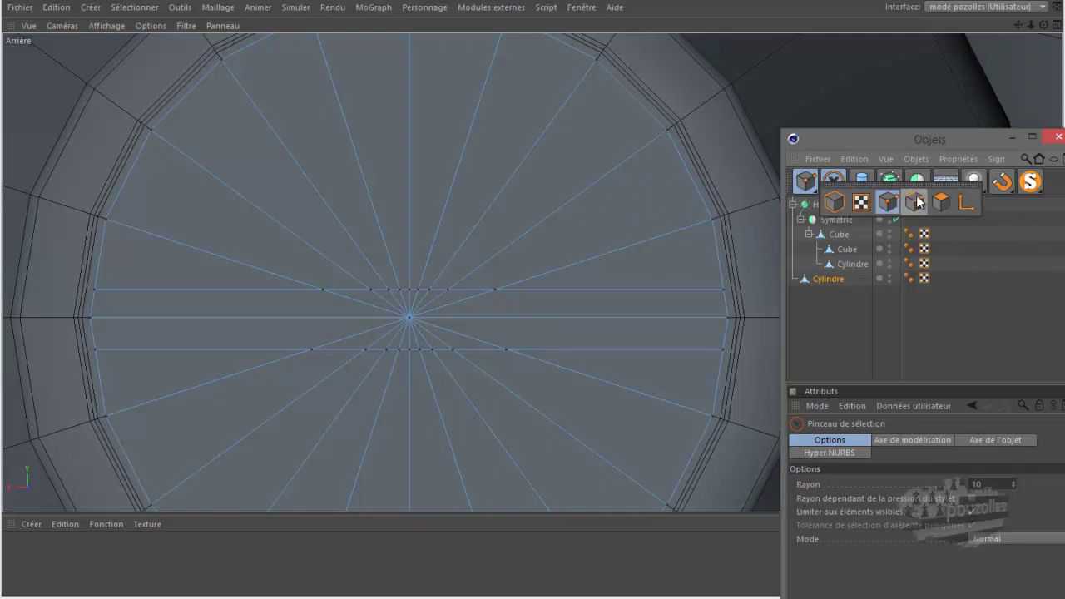
left_click(942, 201)
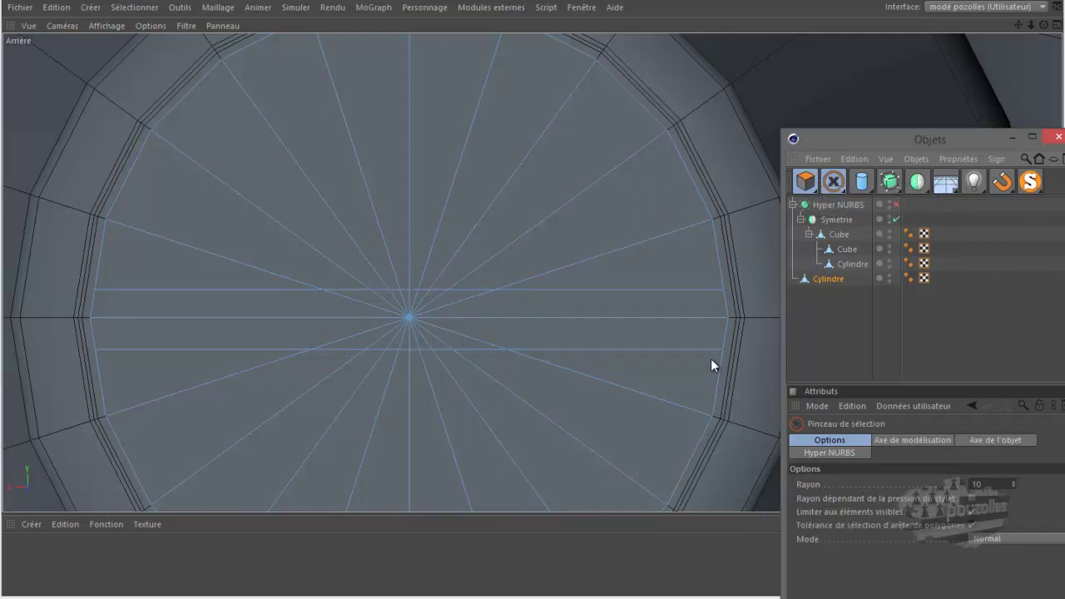
left_click_drag(712, 361, 555, 324)
left_click_drag(466, 320, 377, 323)
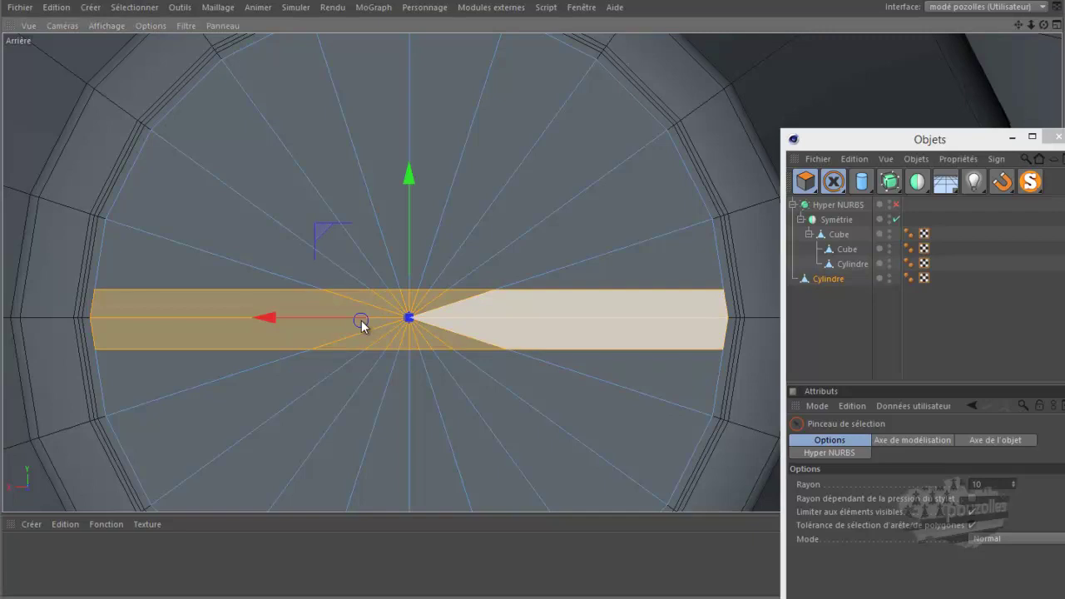
Maximize the Perspective view and frame the selected polygon strip.
key("F5")
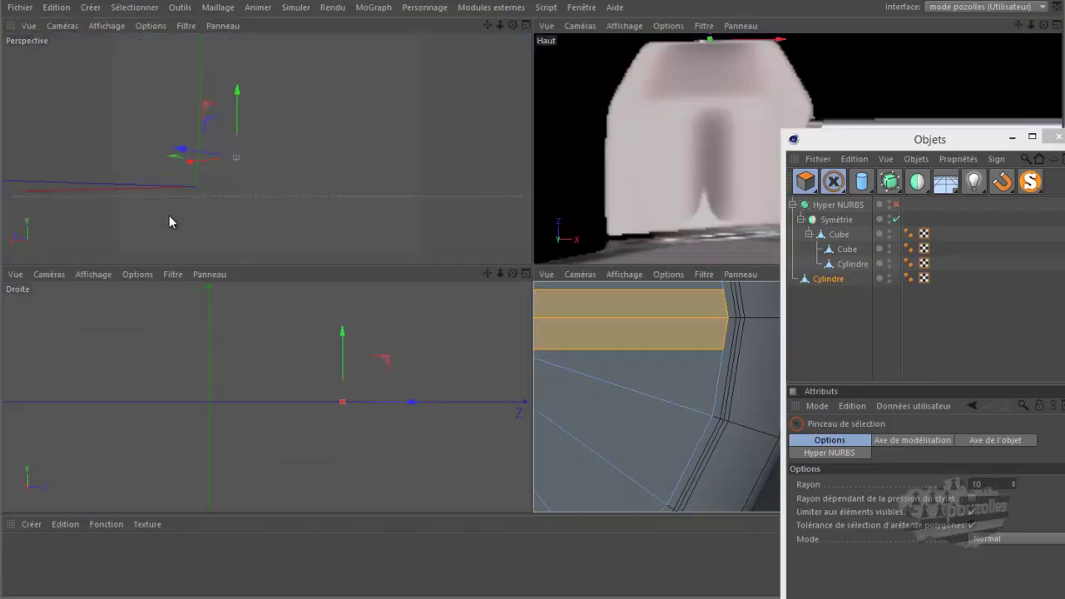
middle_click(195, 202)
key("s")
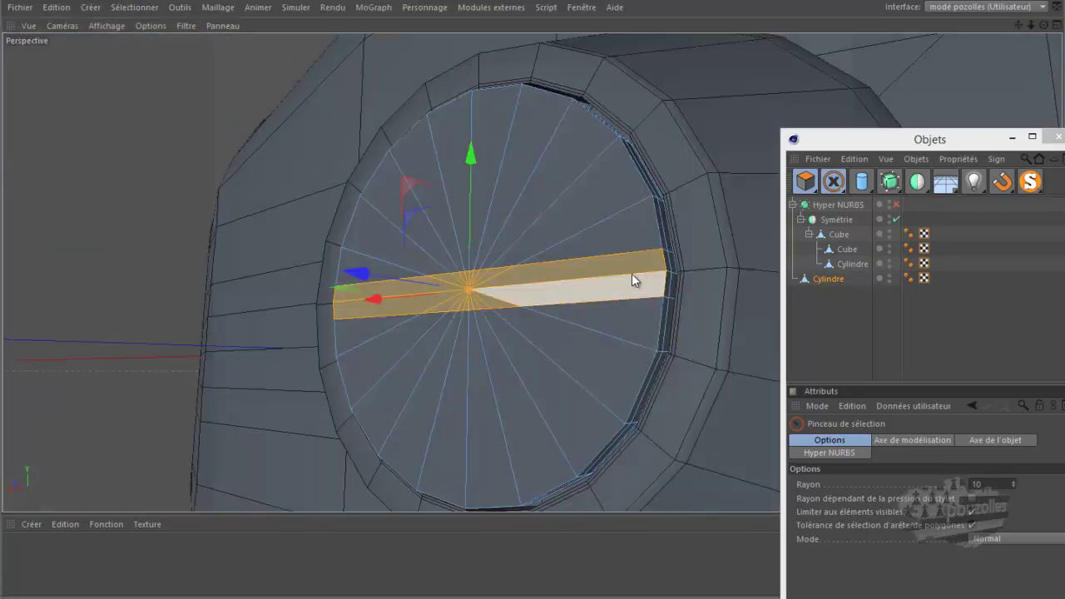
scroll(695, 258, "up", 3)
scroll(695, 258, "up", 3)
scroll(695, 258, "down", 3)
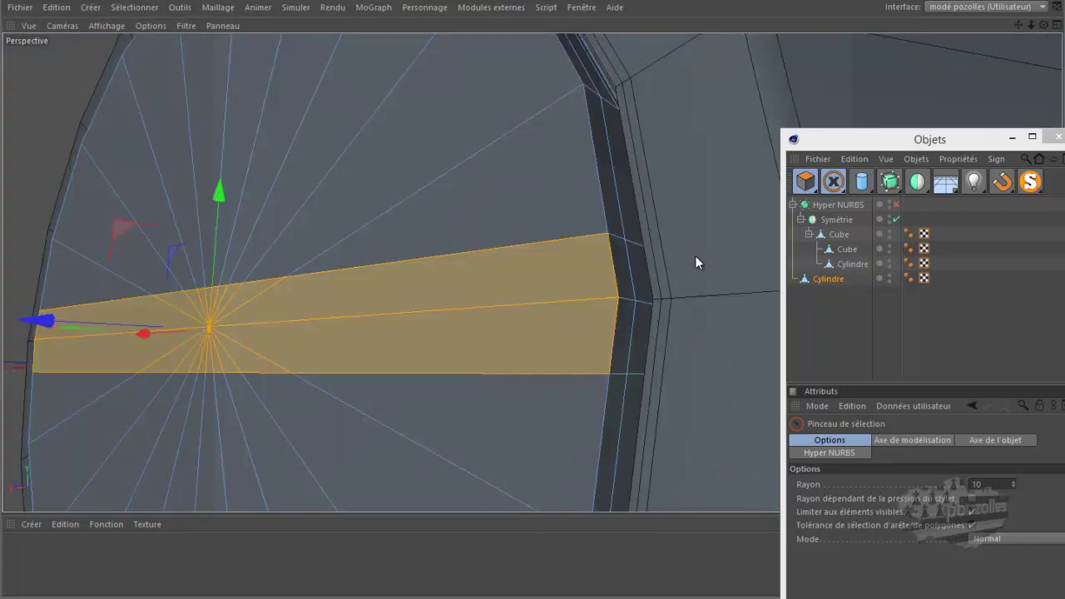
Extrude the selected strip about 0.567 cm inward to sink the slot into the cap.
left_click_drag(1044, 24, 534, 287)
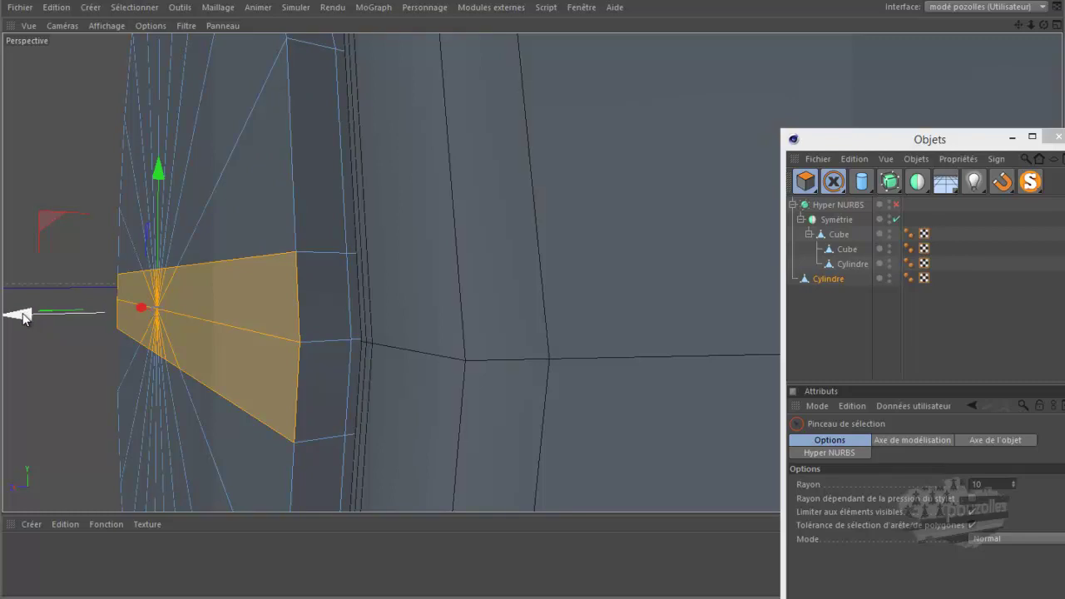
left_click_drag(23, 316, 52, 326)
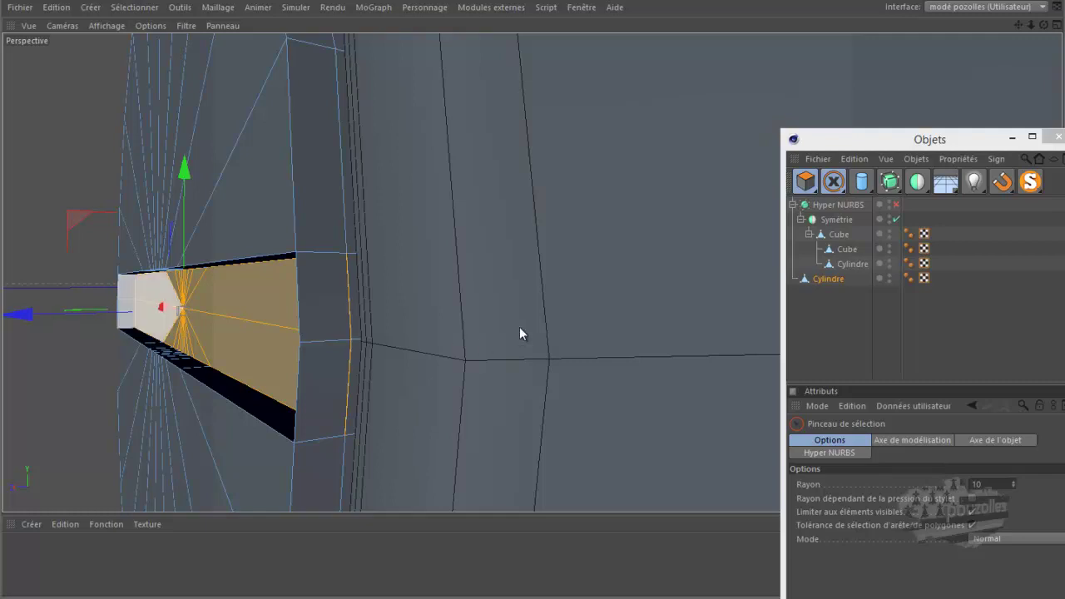
Deselect the slot polygons and delete two stray points along the slot edge.
key("ctrl+shift+a")
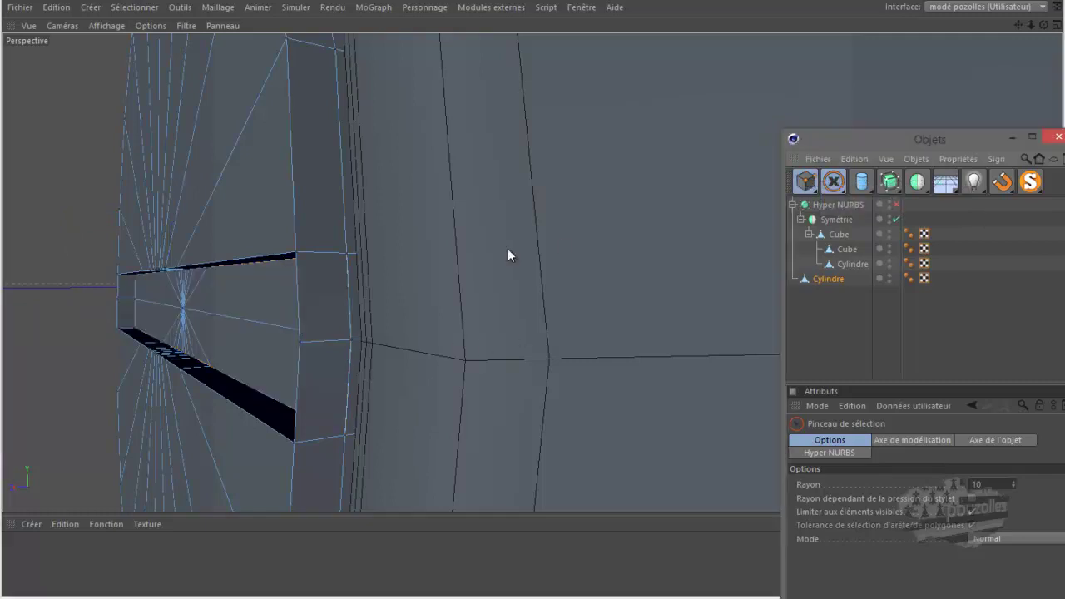
left_click(116, 299)
key("Delete")
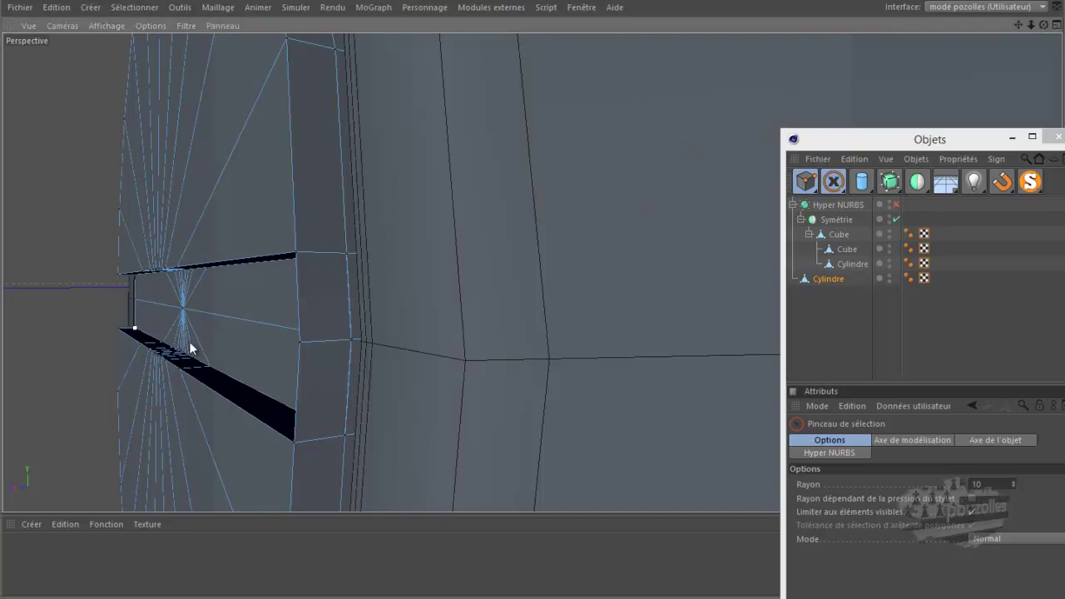
left_click(299, 346)
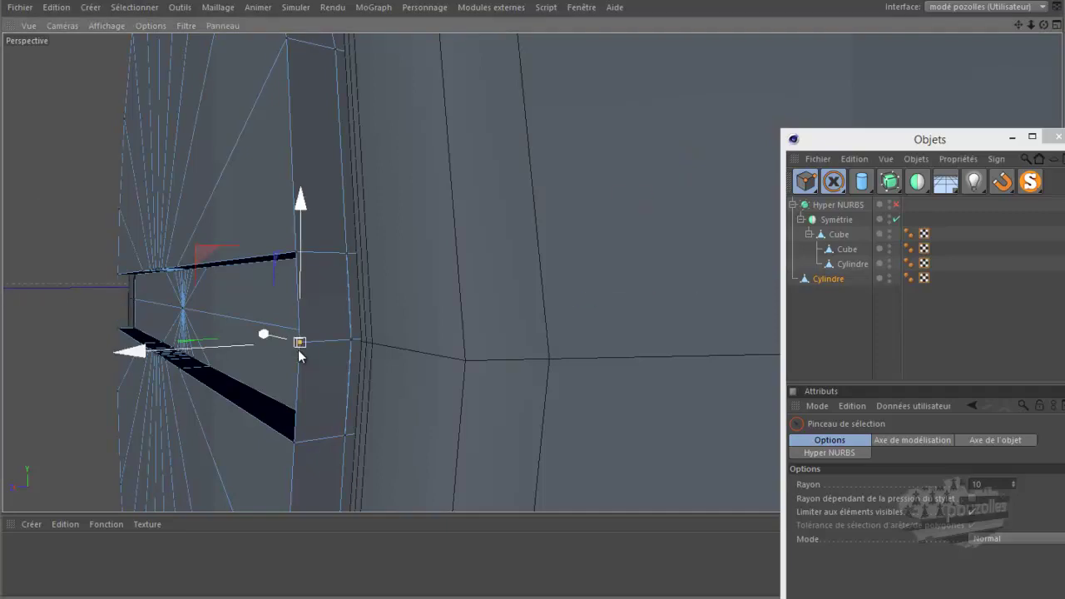
key("Delete")
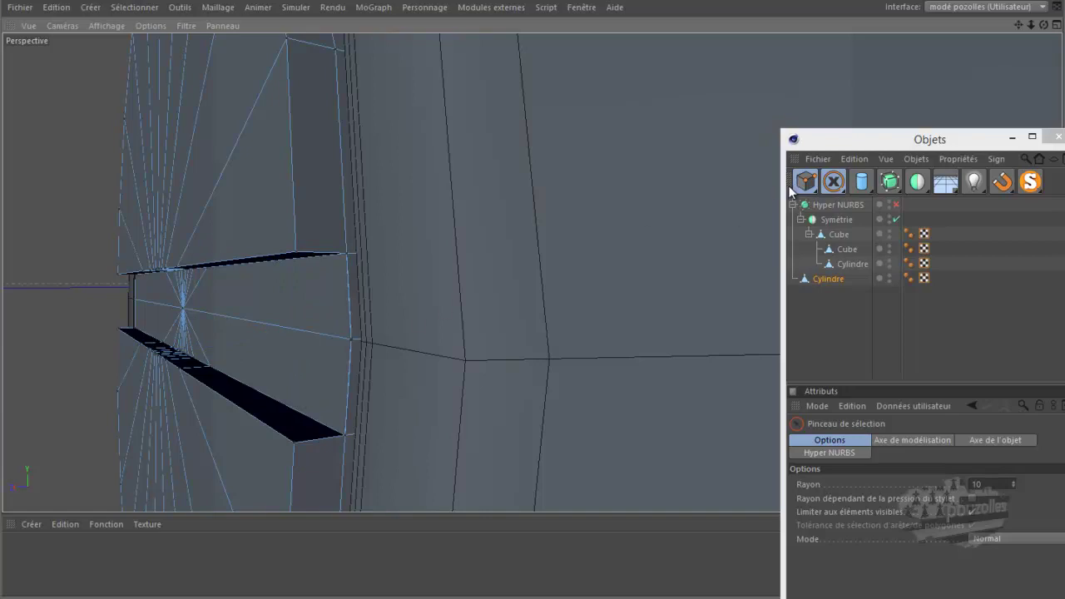
Select the slot corner point near the rim with Live Selection and weld it with Soudure.
left_click(840, 181)
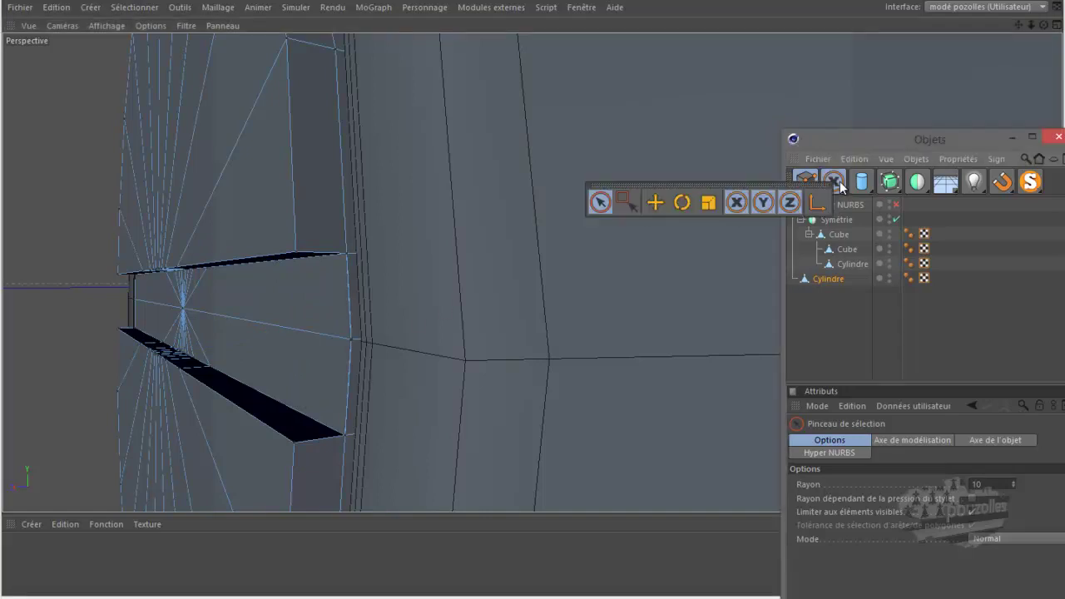
left_click(601, 203)
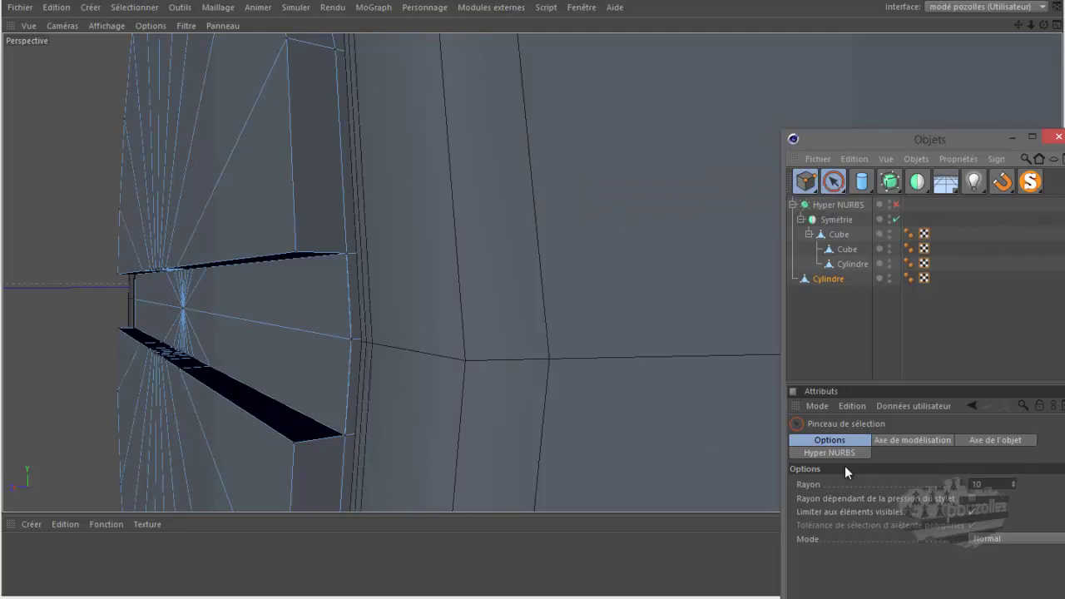
left_click(973, 511)
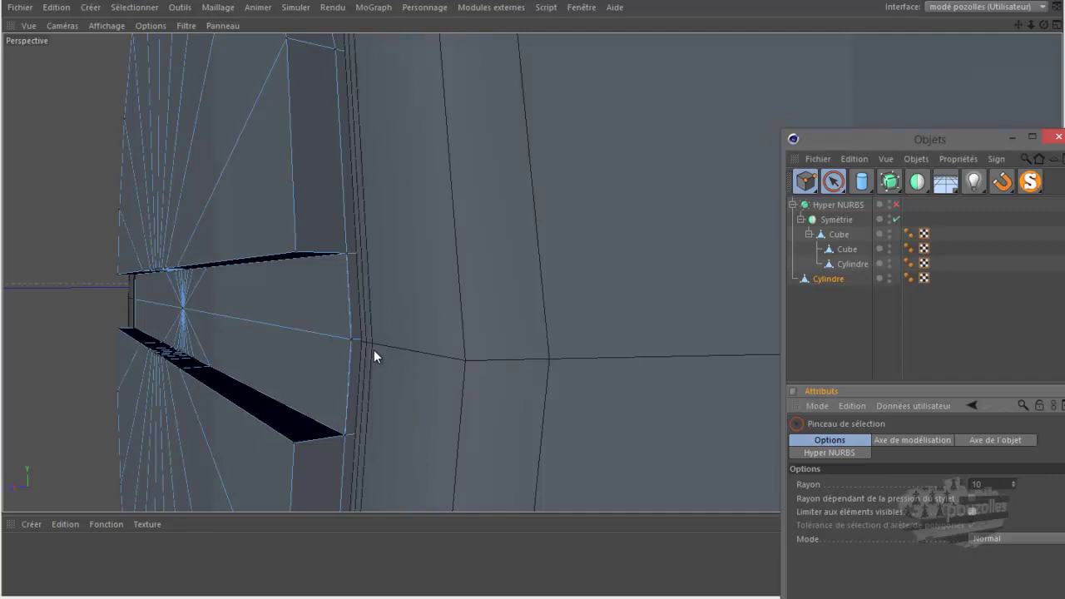
left_click(353, 342)
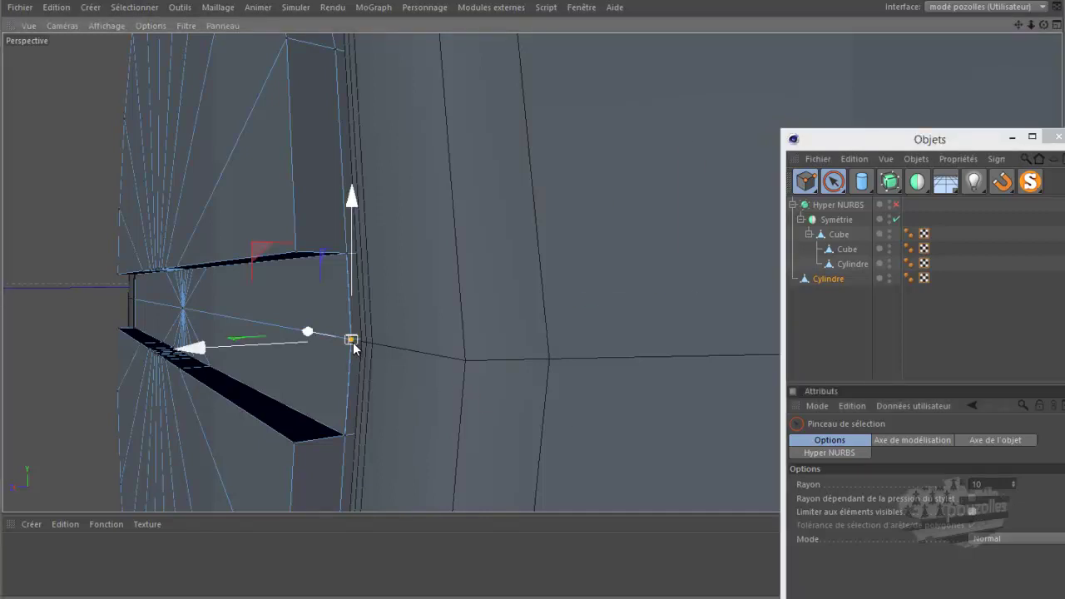
scroll(351, 346, "up", 2)
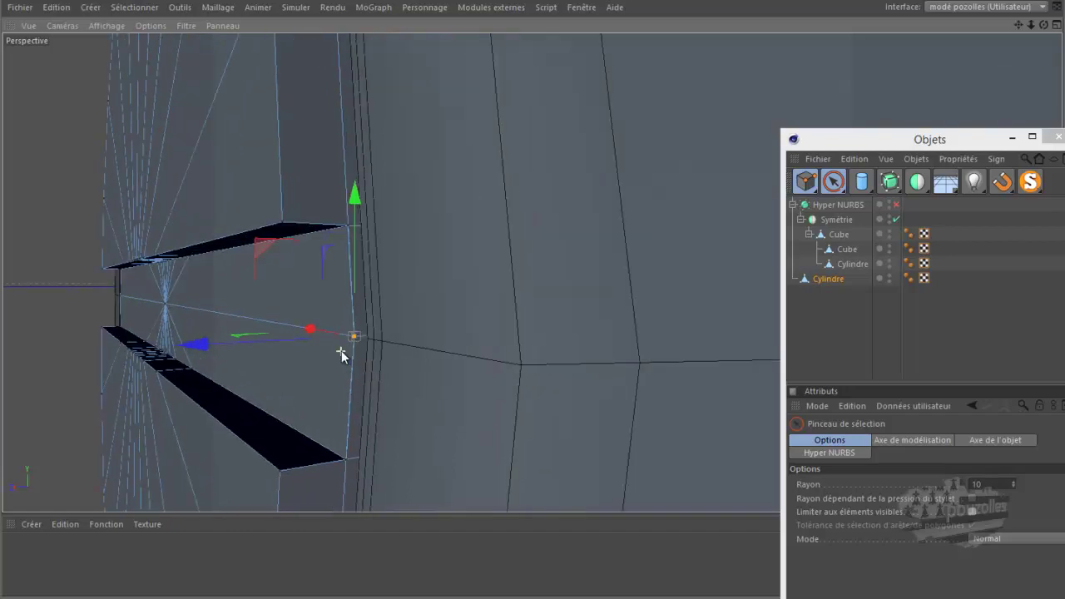
scroll(358, 346, "up", 2)
right_click(489, 201)
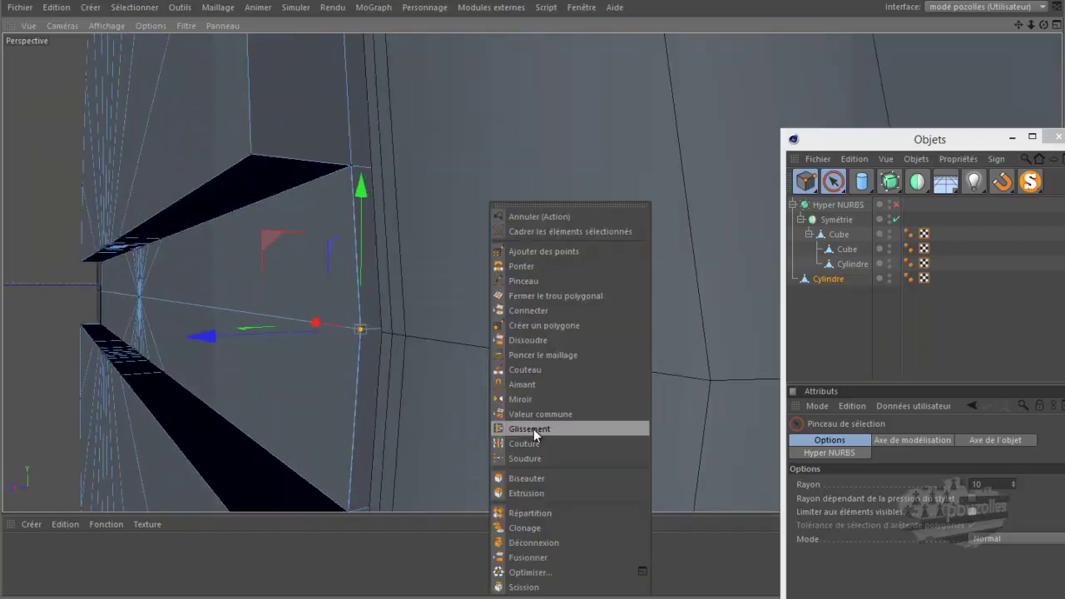
left_click(536, 461)
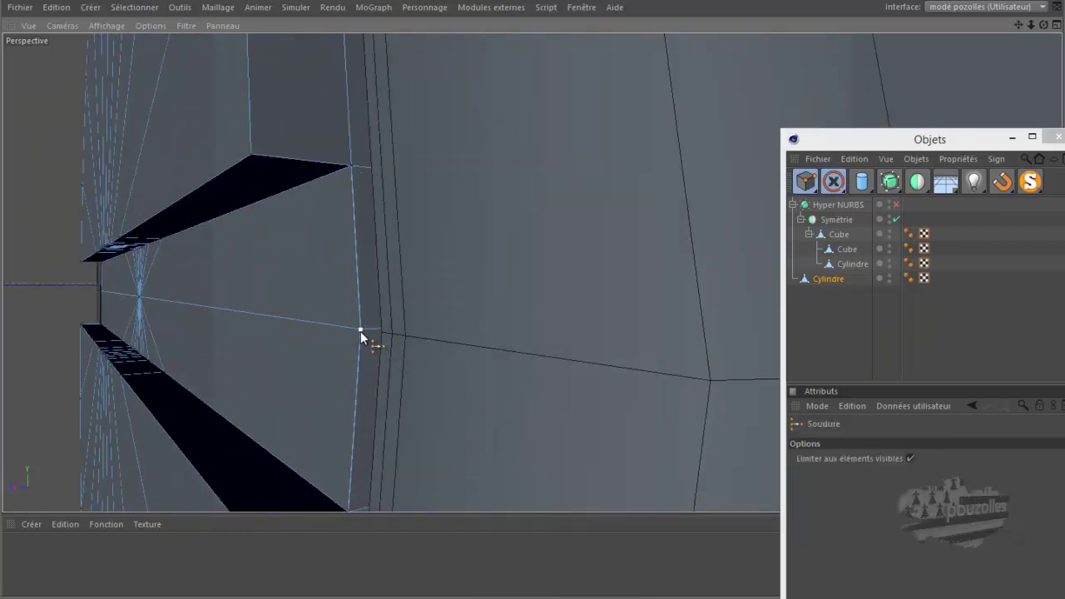
Weld the top and bottom slot corner points onto their adjacent rim points.
key("space")
left_click(351, 166)
left_click(352, 166)
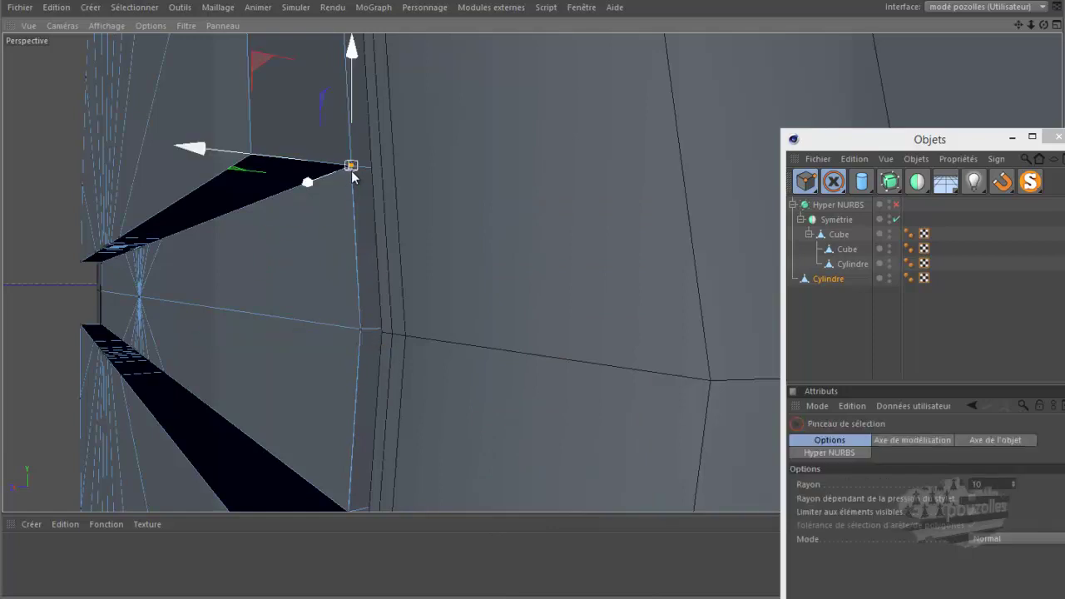
key("space")
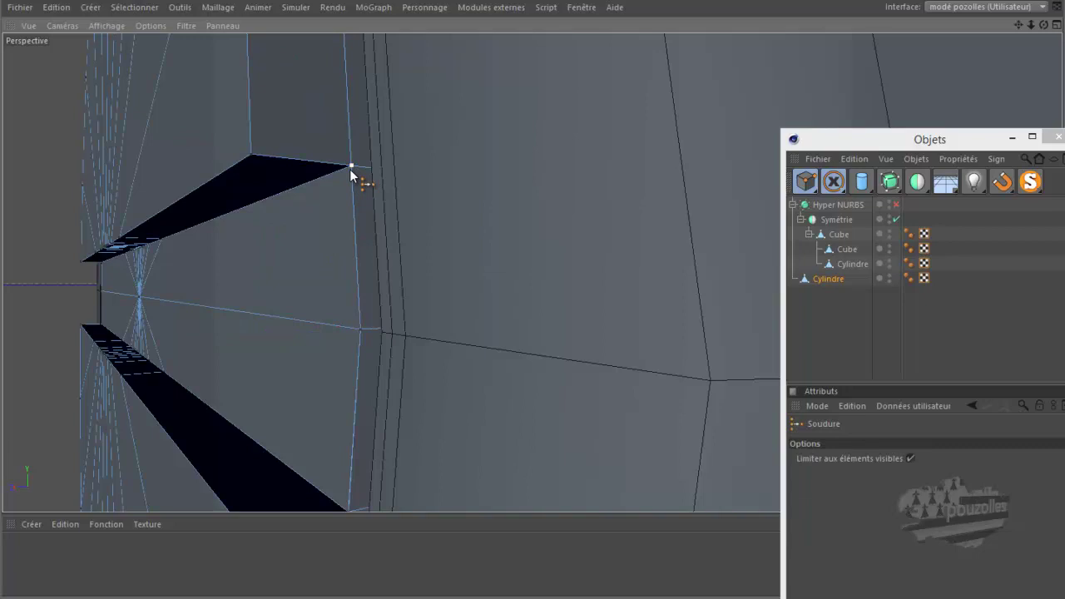
key("space")
left_click_drag(480, 273, 454, 351, "alt")
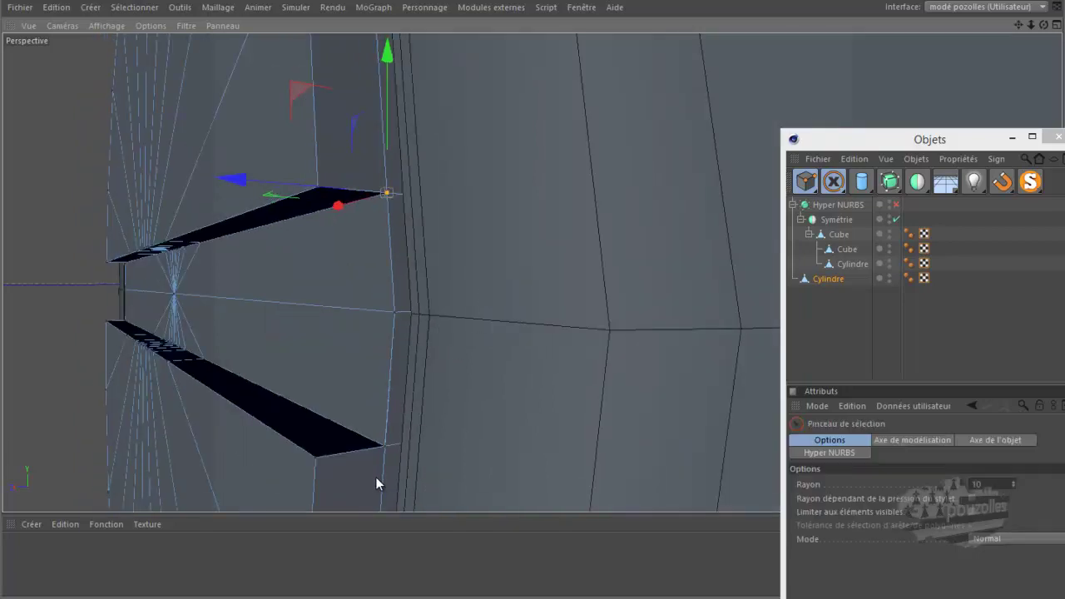
key("space")
key("space")
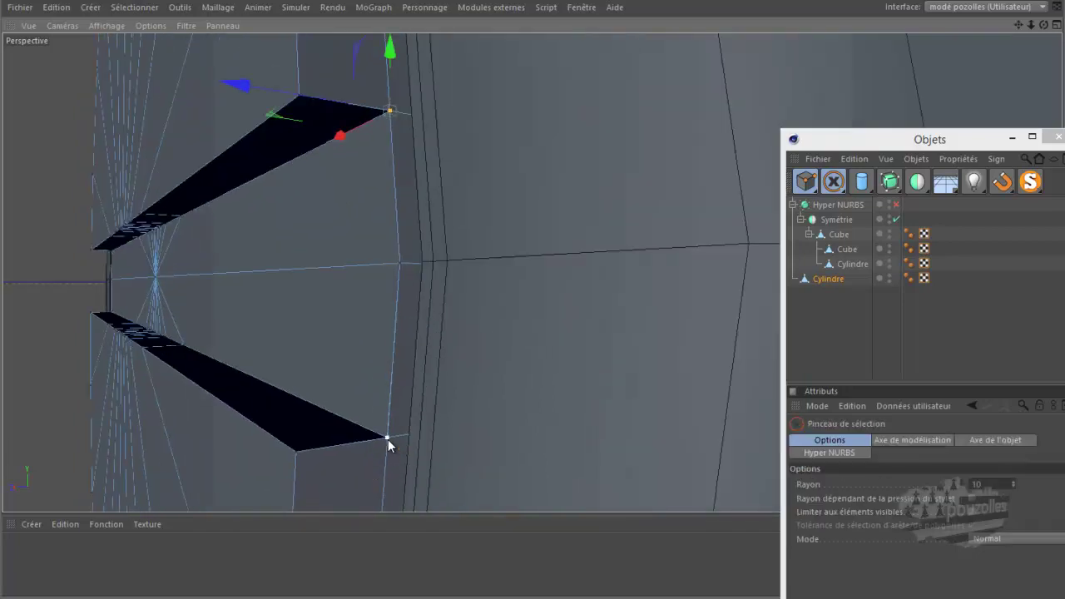
left_click(388, 438)
key("space")
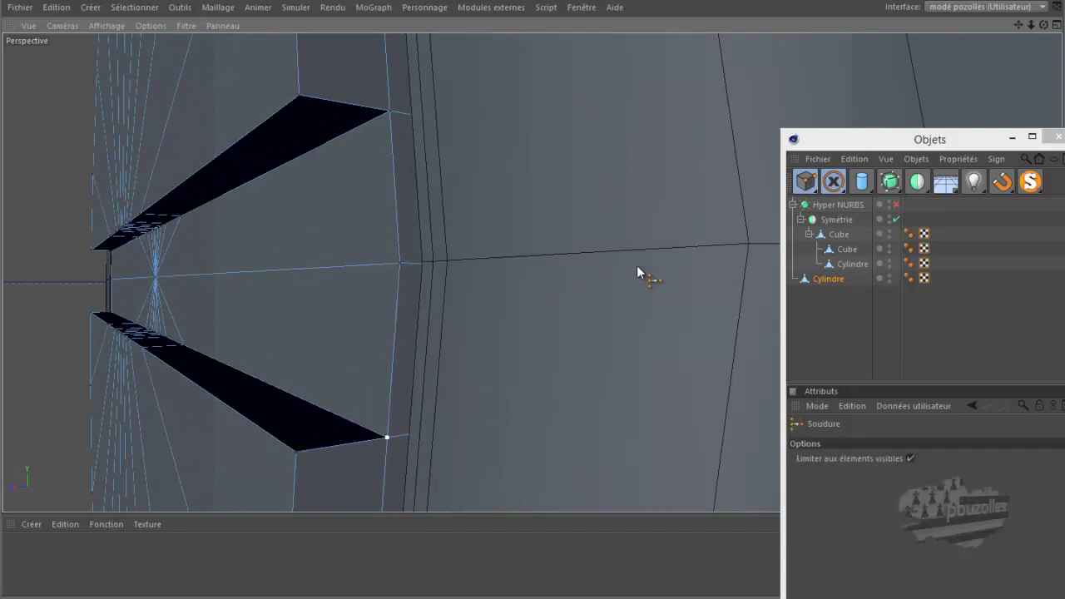
scroll(637, 266, "down", 5)
scroll(457, 273, "up", 2)
Weld the slot's upper corner point onto the cap's left rim point.
scroll(456, 275, "up", 2)
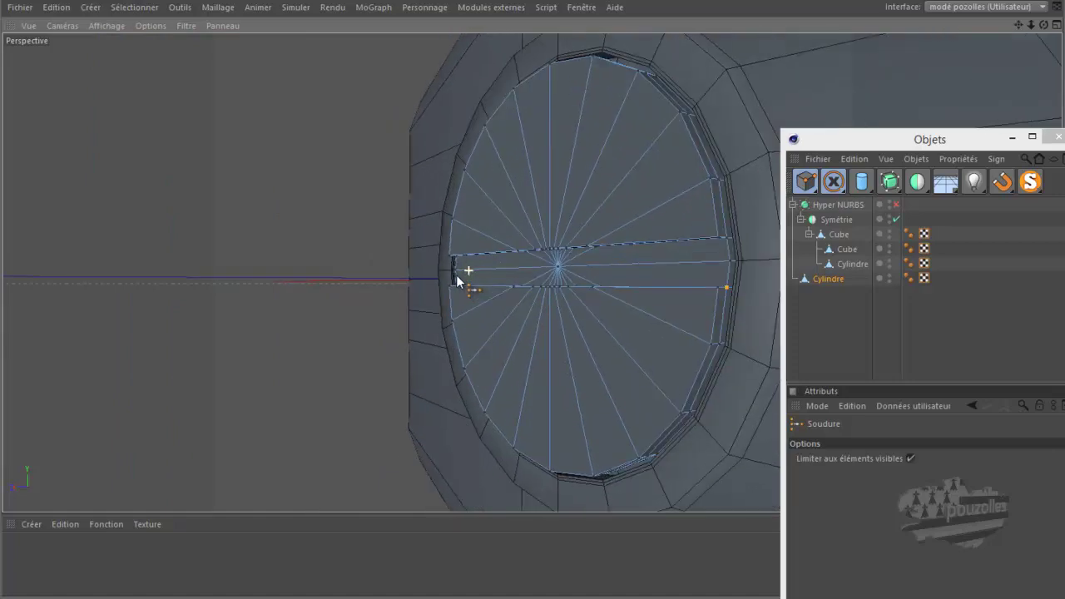
scroll(456, 274, "up", 2)
scroll(457, 277, "up", 1)
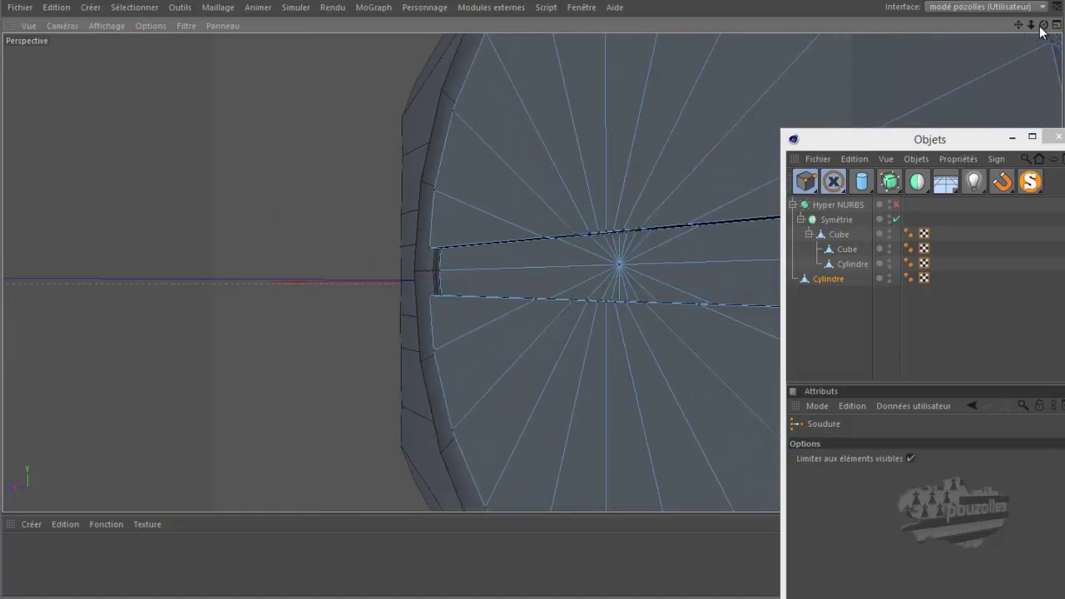
scroll(535, 289, "up", 2)
mouse_move(535, 287)
left_mouse_down("alt")
mouse_move(565, 292)
mouse_move(534, 287)
mouse_move(548, 288)
mouse_move(413, 331)
left_mouse_up("alt")
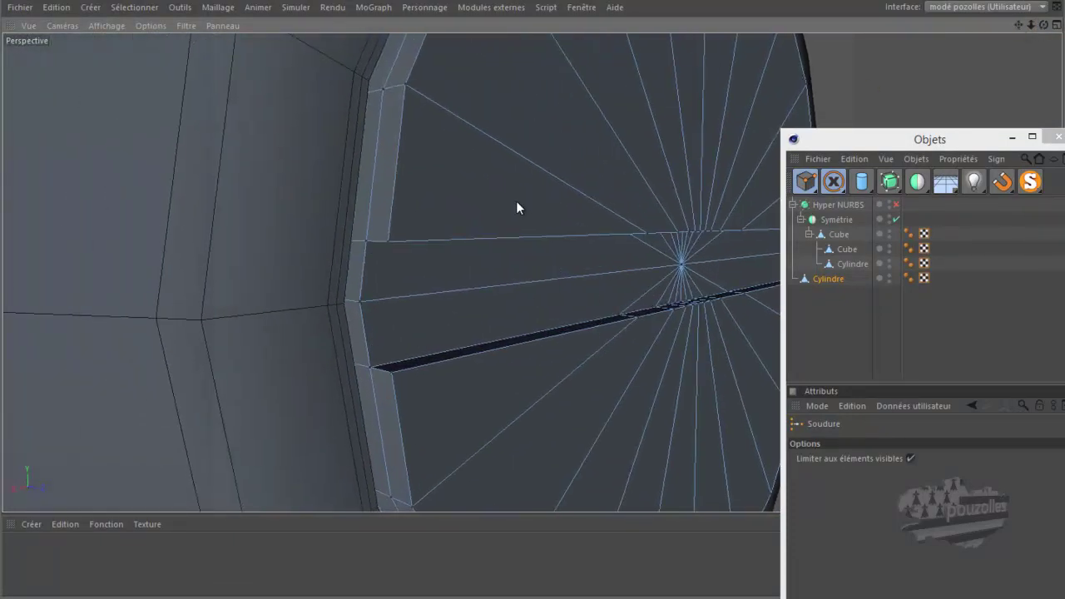
key("9")
left_click(367, 242)
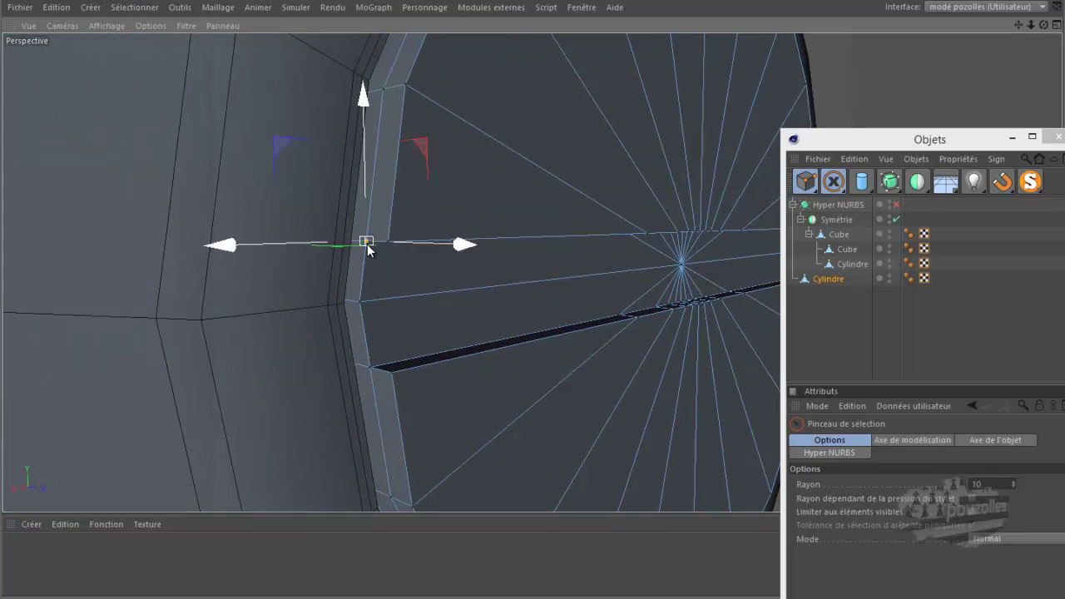
key("m")
key("q")
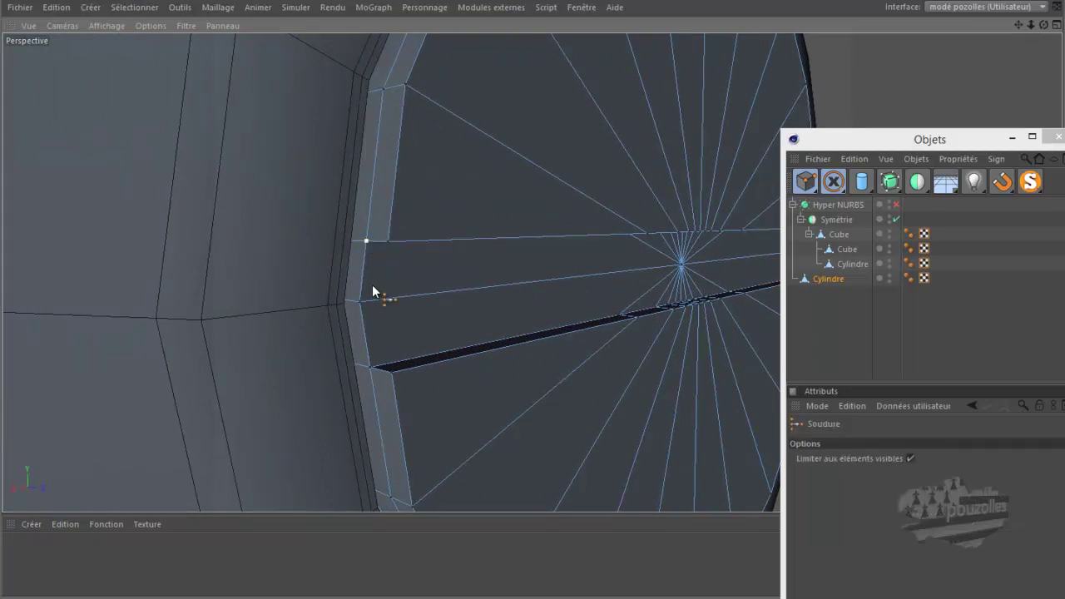
Weld the slot's lower corner point onto the rim as well, then zoom out.
key("9")
key("m")
key("q")
left_click(359, 303)
key("9")
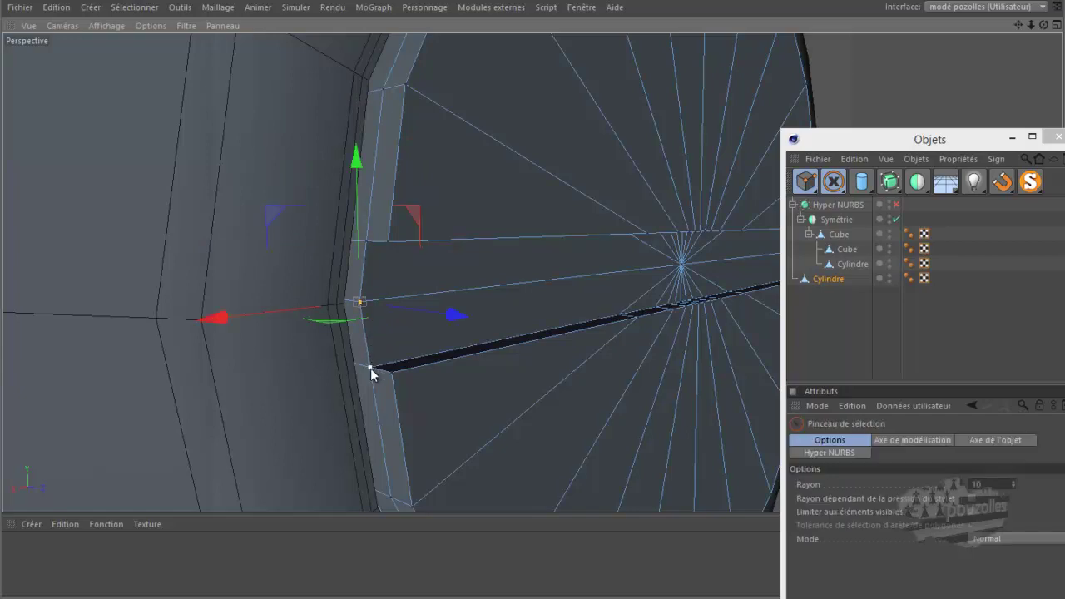
key("m")
key("q")
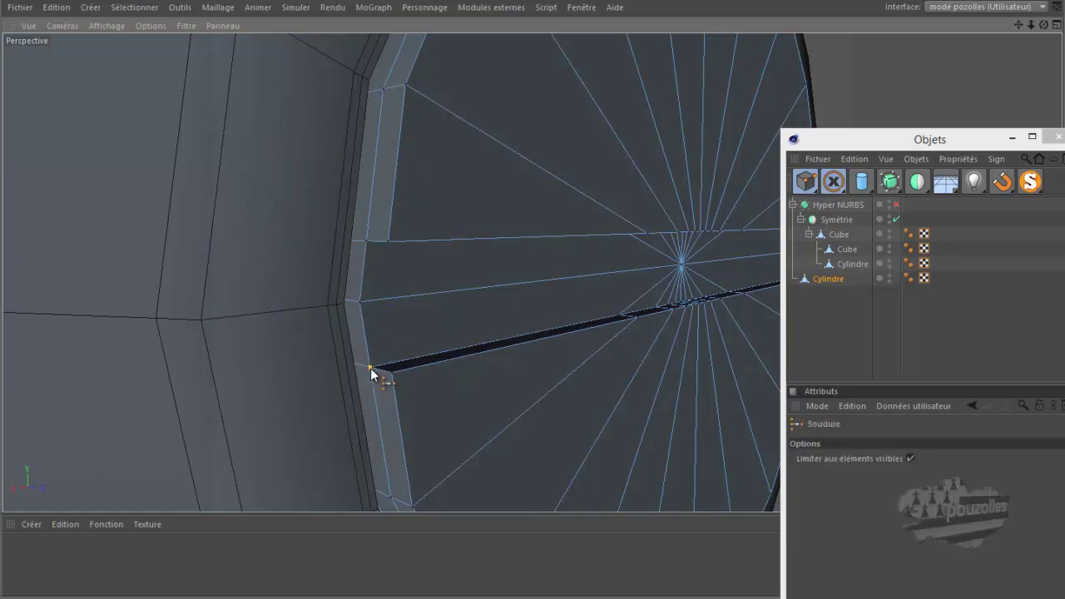
scroll(291, 352, "down", 2)
scroll(290, 352, "down", 2)
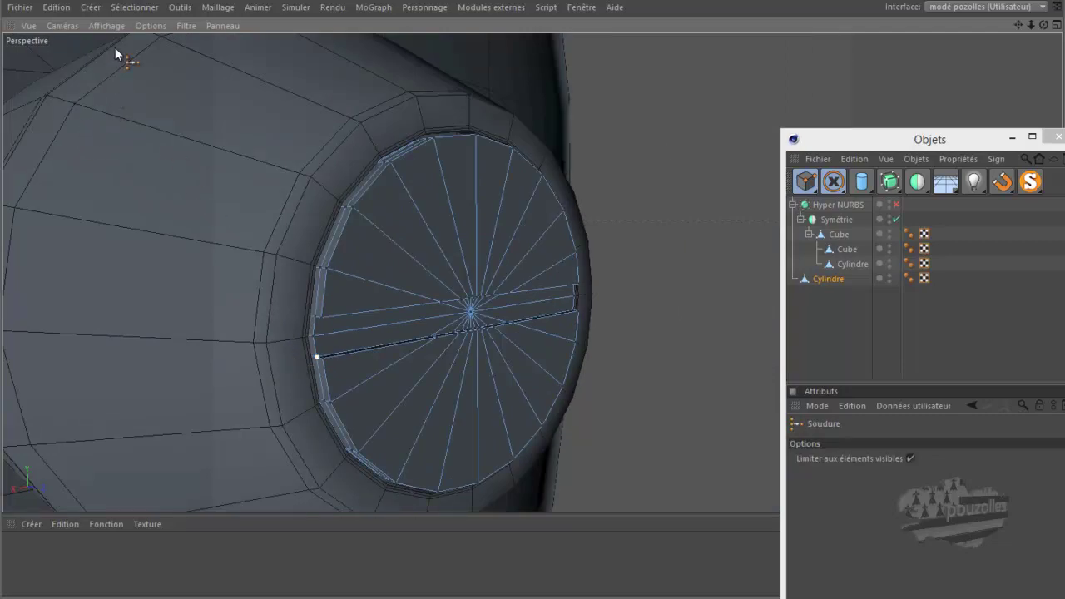
left_click(118, 27)
mouse_move(151, 26)
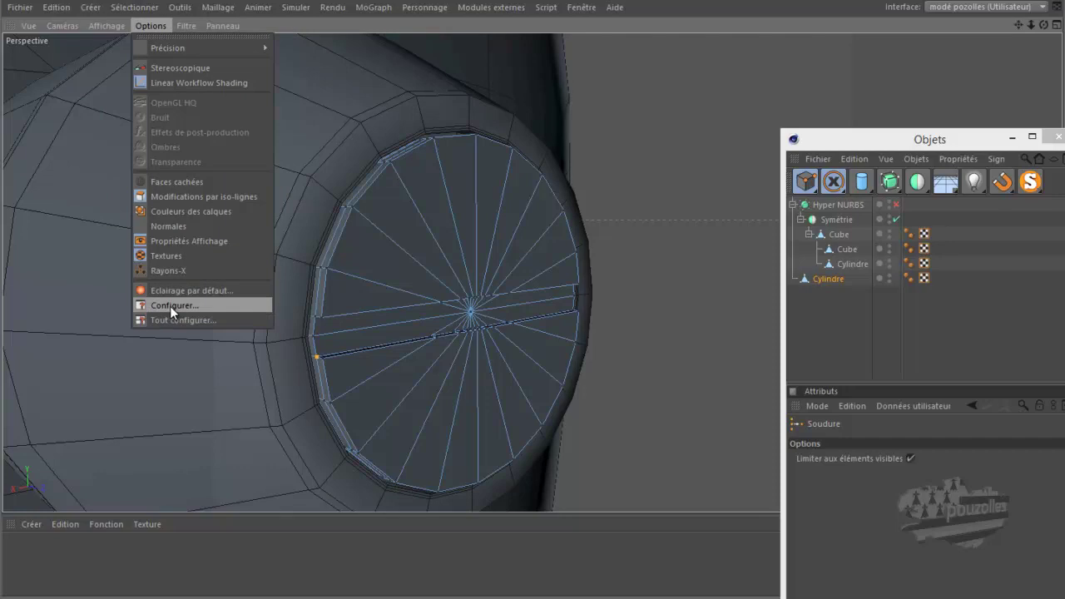
Enable the viewport HUD readouts for total objects, total points and selected points.
left_click(169, 306)
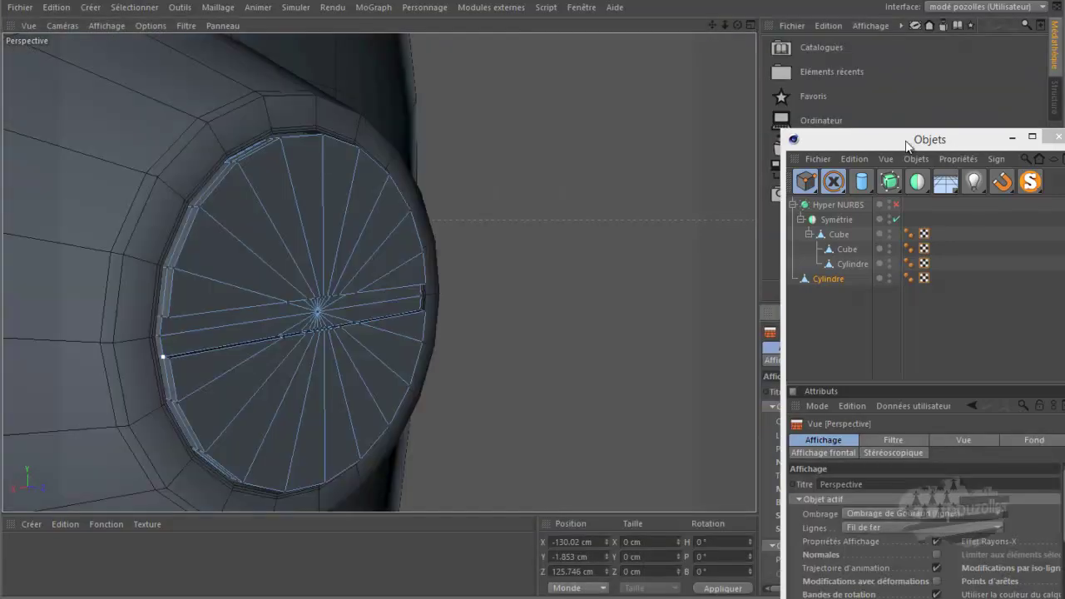
left_click_drag(892, 145, 488, 50)
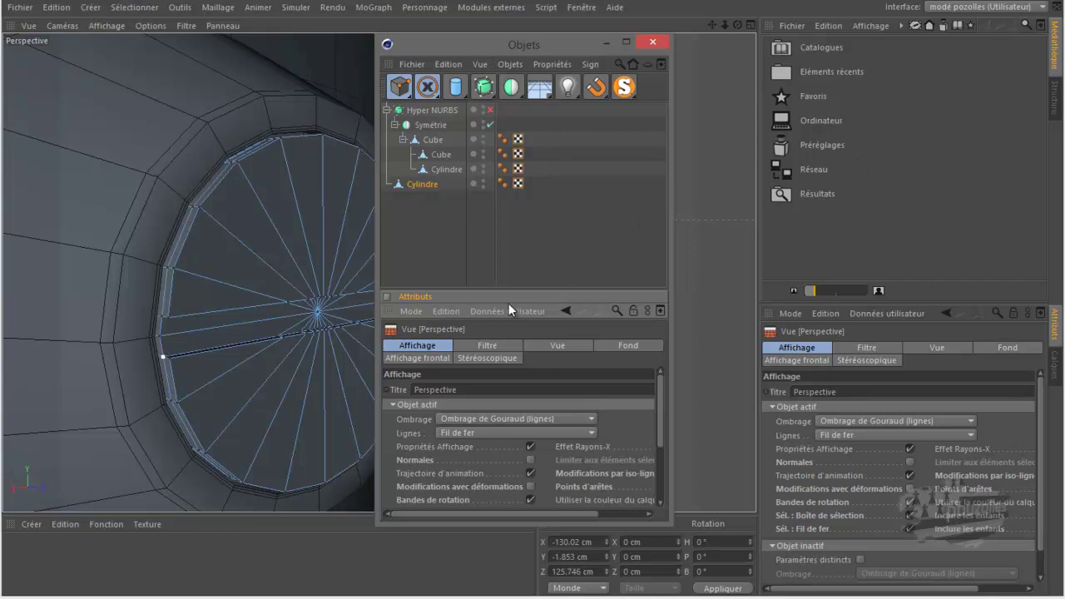
left_click(554, 346)
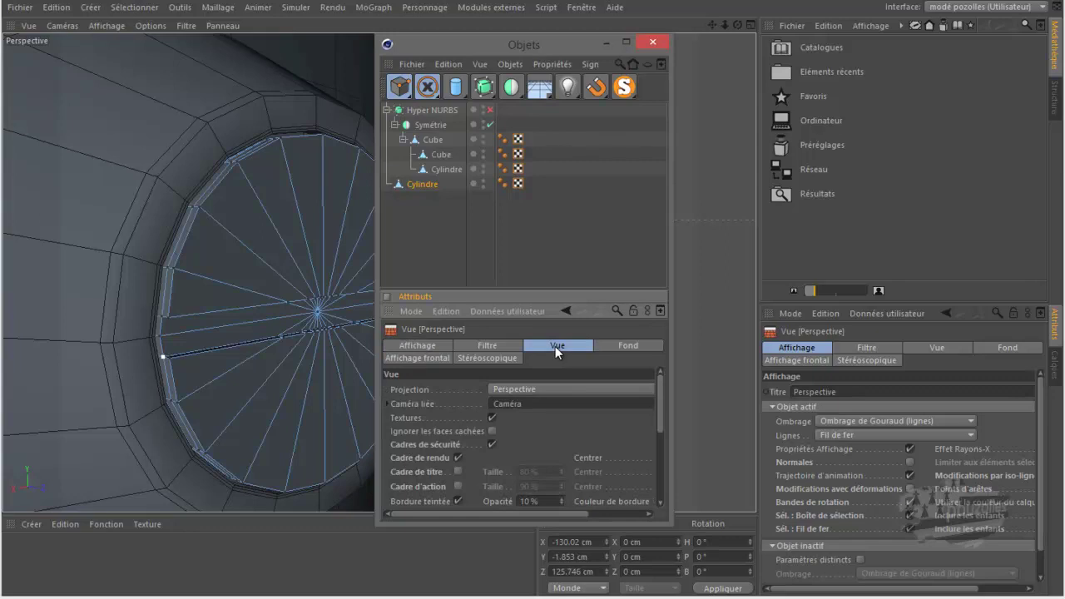
left_click(428, 358)
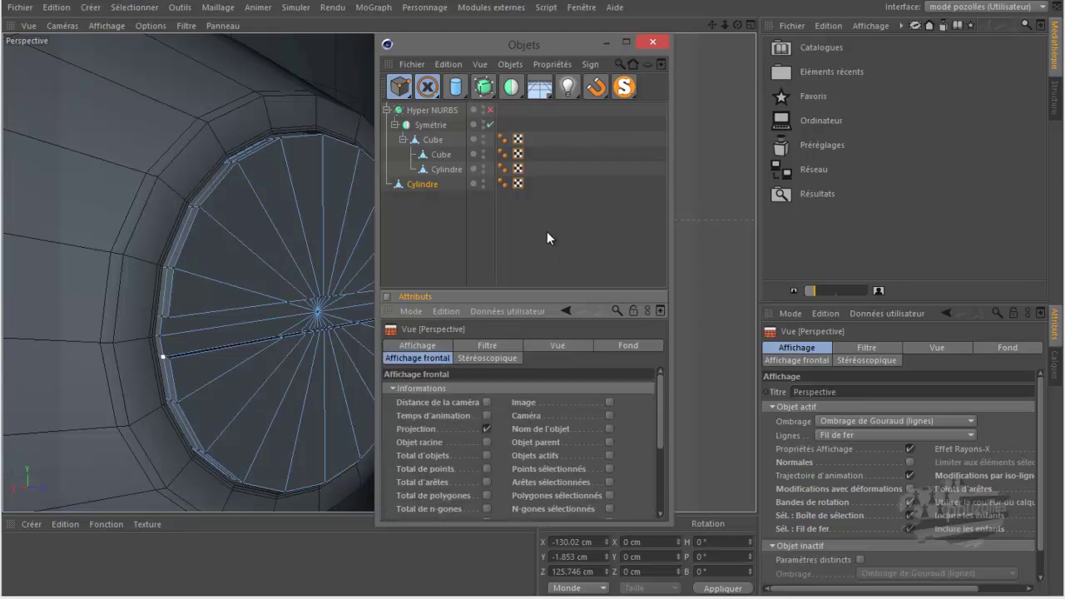
left_click_drag(545, 292, 544, 148)
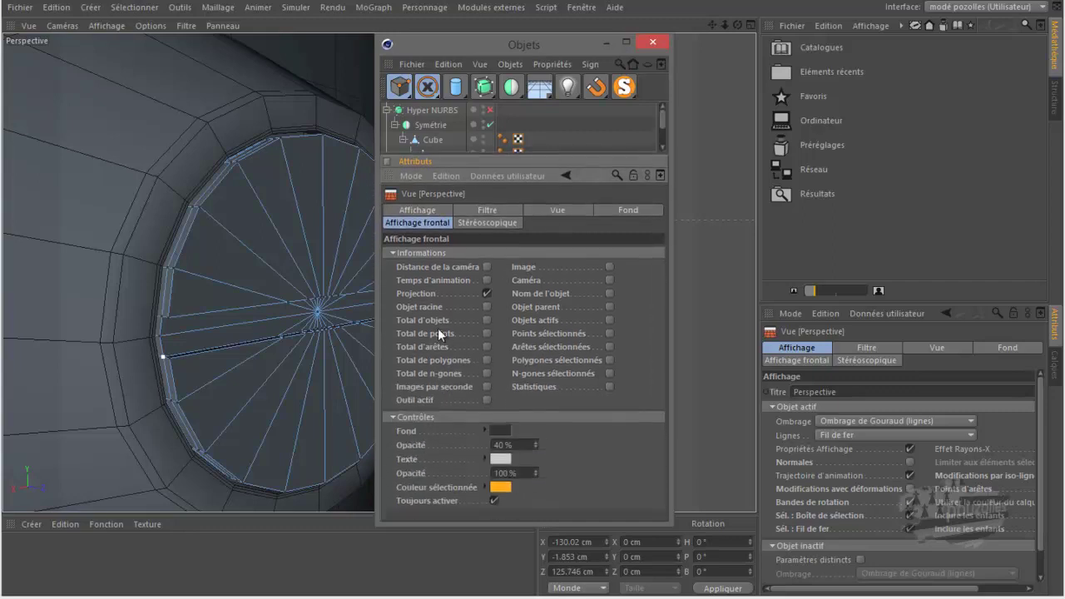
left_click(486, 319)
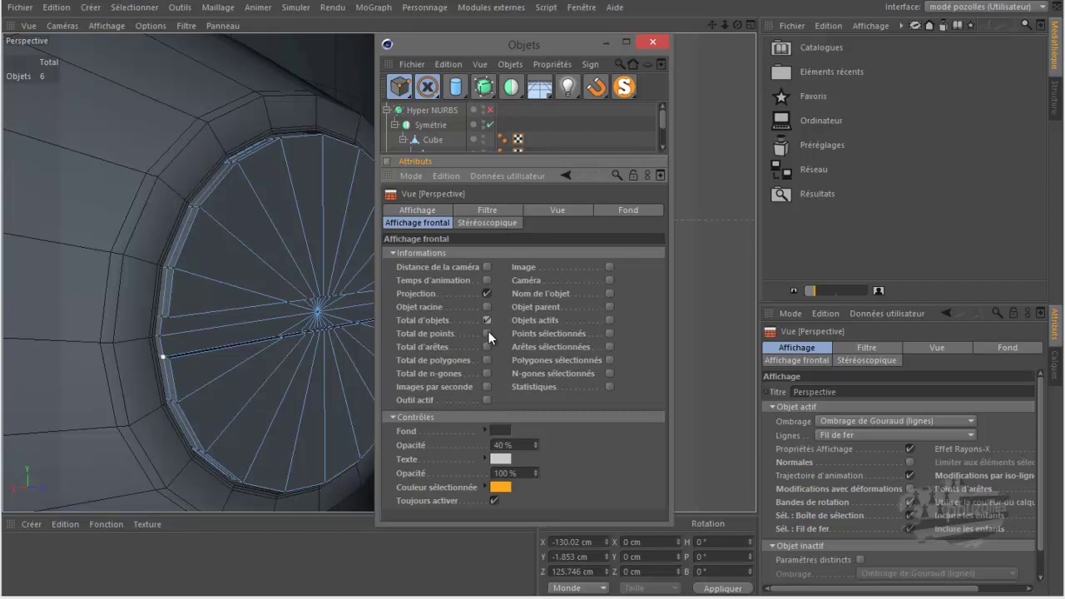
left_click(488, 333)
left_click(608, 333)
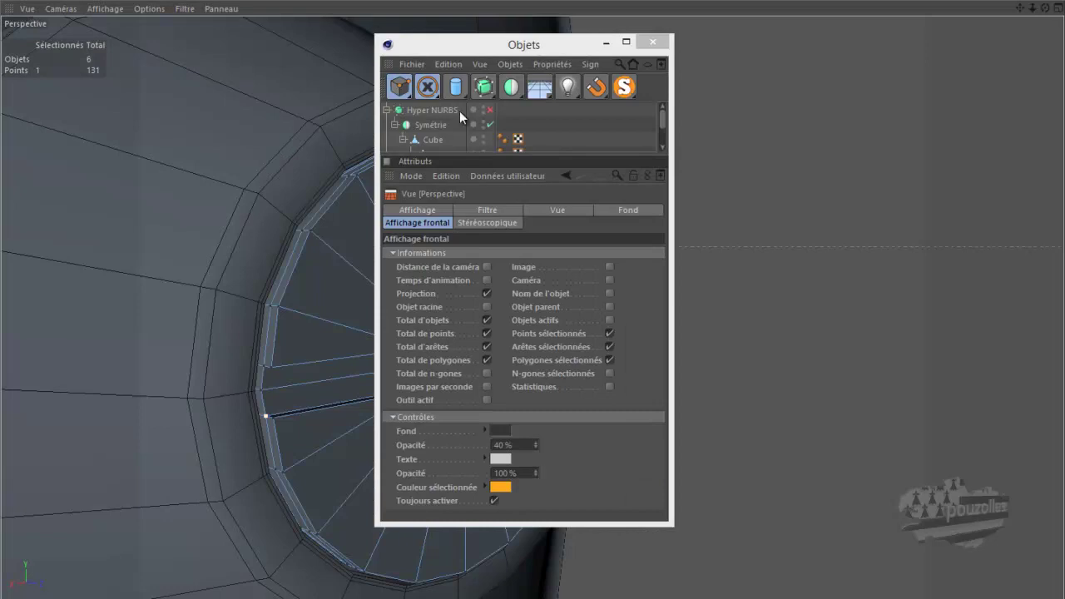
Enlarge the Objects list and clear the point selection with Live Selection.
left_click_drag(535, 43, 869, 67)
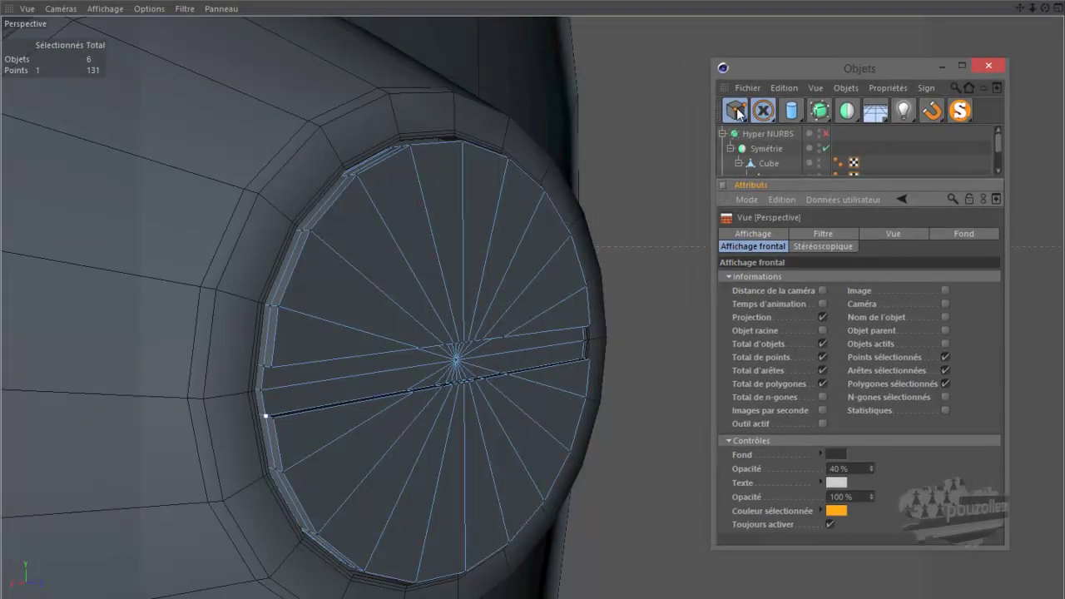
left_click_drag(805, 178, 804, 341)
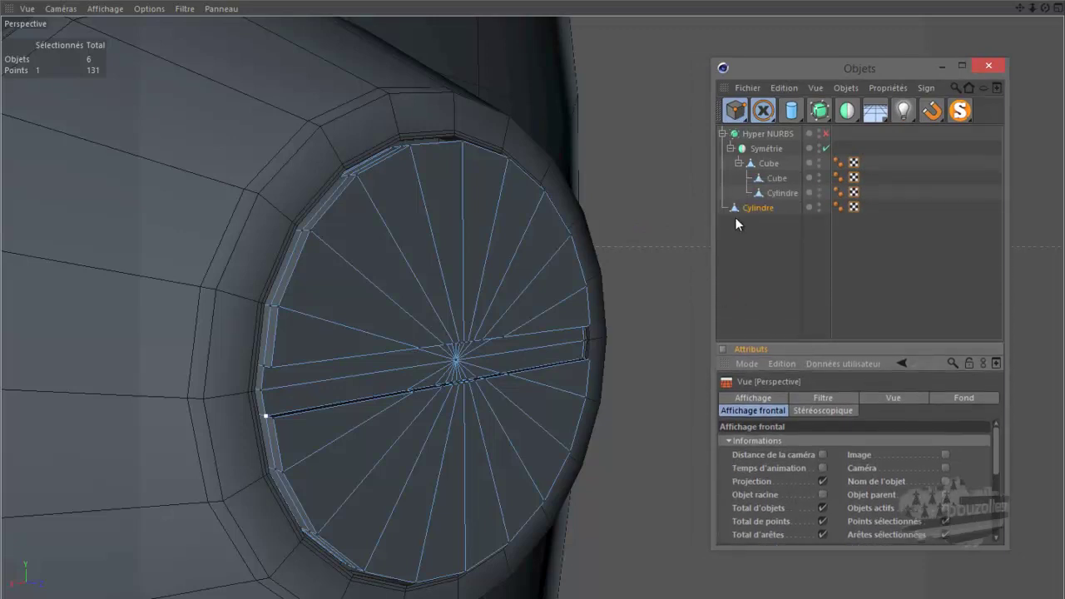
left_click_drag(754, 117, 791, 133)
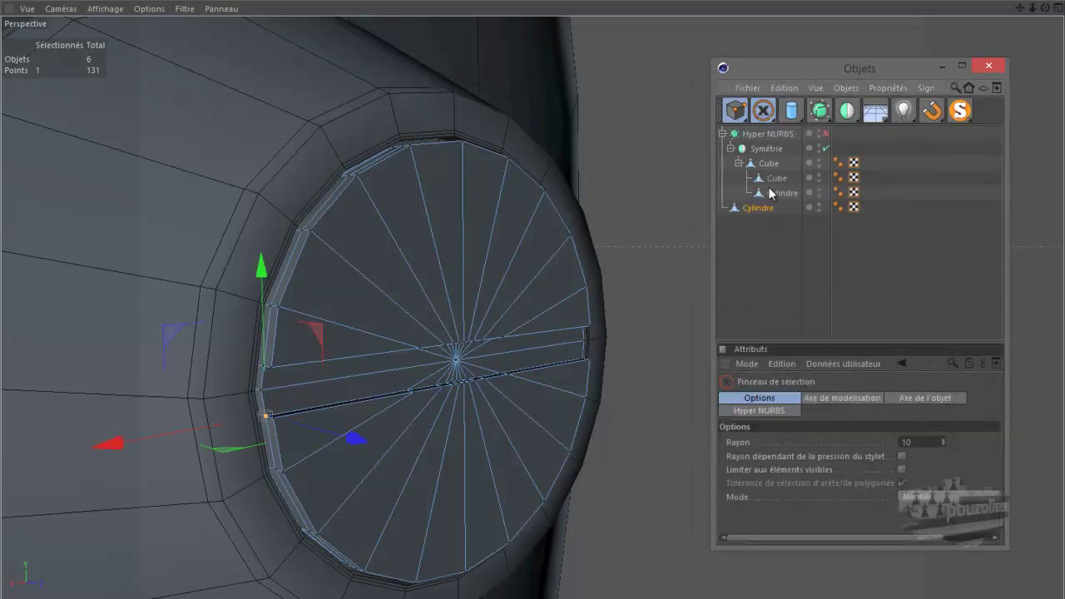
left_click(662, 275)
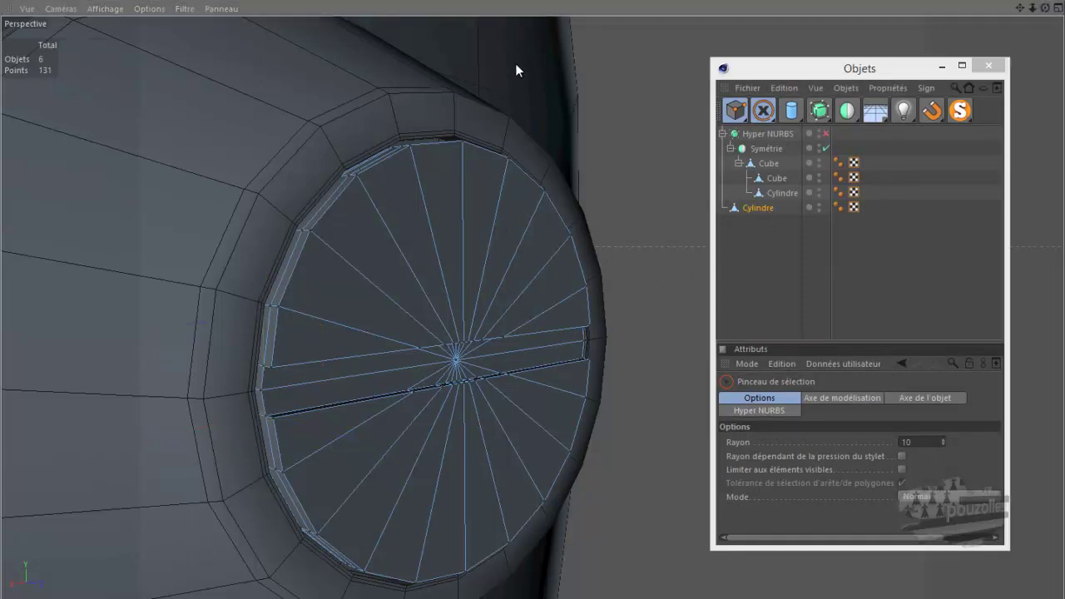
Optimise the cap mesh to merge duplicate points, then deselect all objects.
right_click(550, 56)
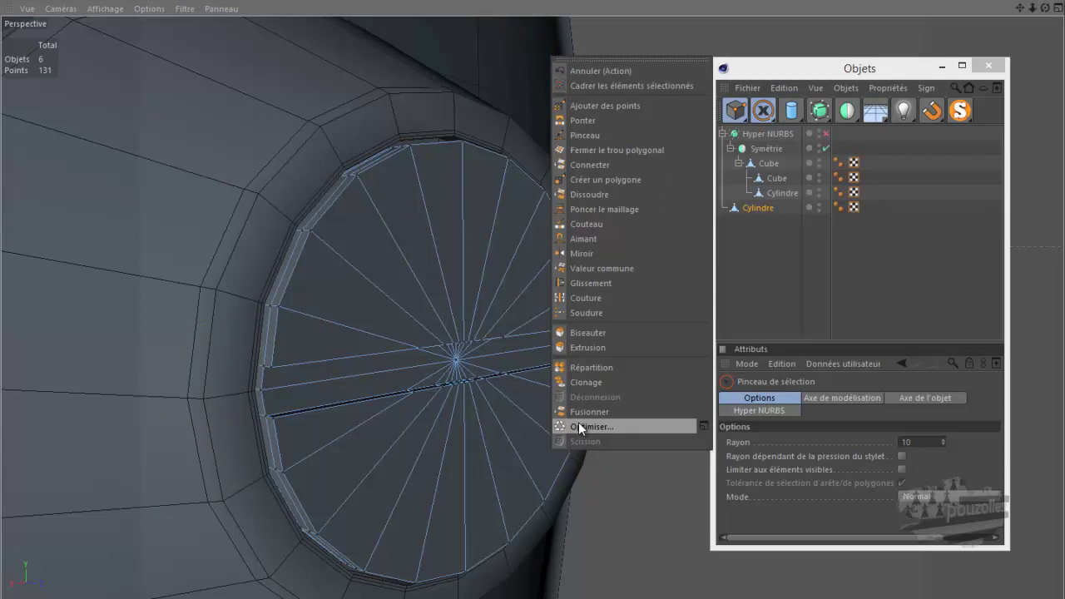
left_click(579, 425)
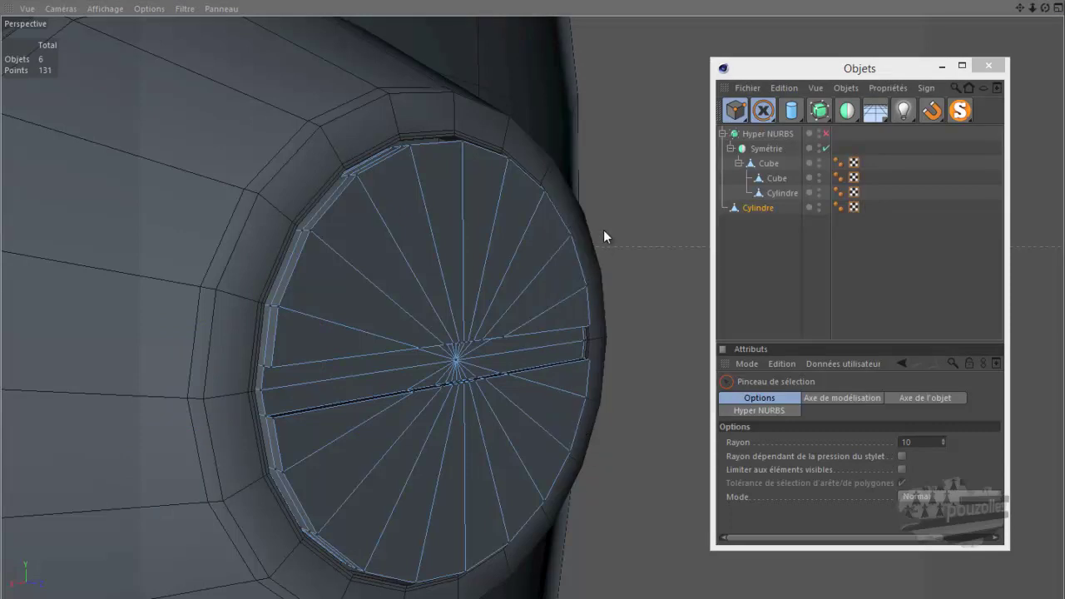
left_click_drag(348, 458, 323, 459, "alt")
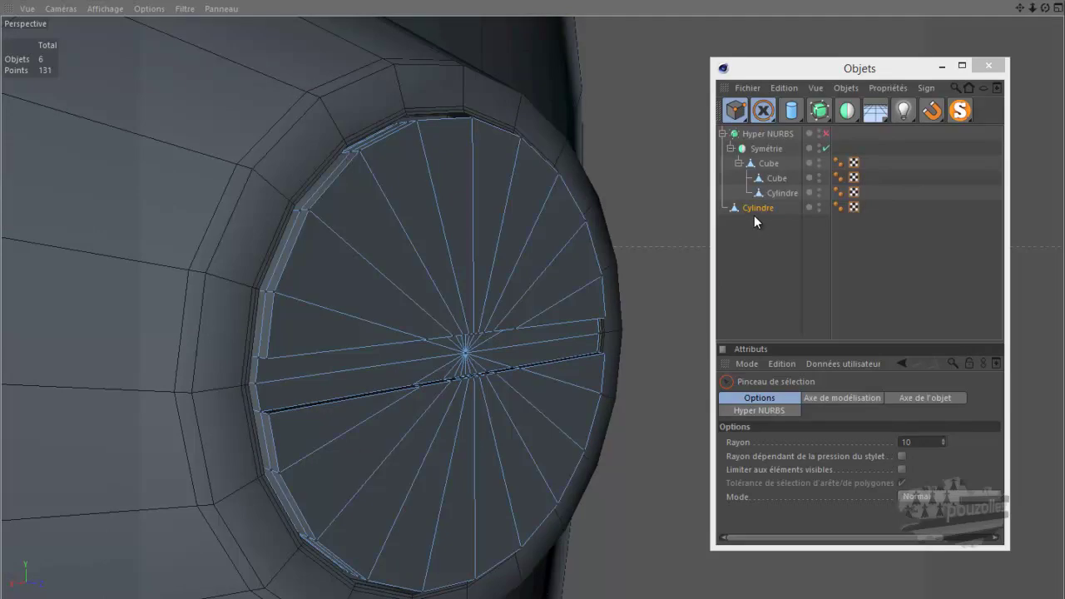
left_click_drag(878, 148, 737, 218)
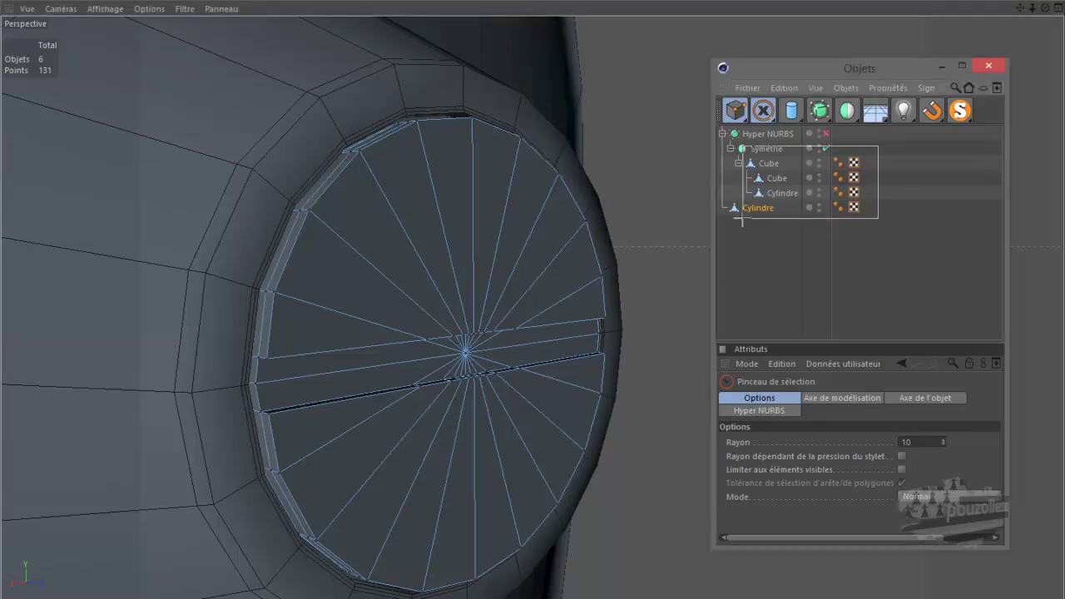
left_click_drag(738, 219, 905, 259)
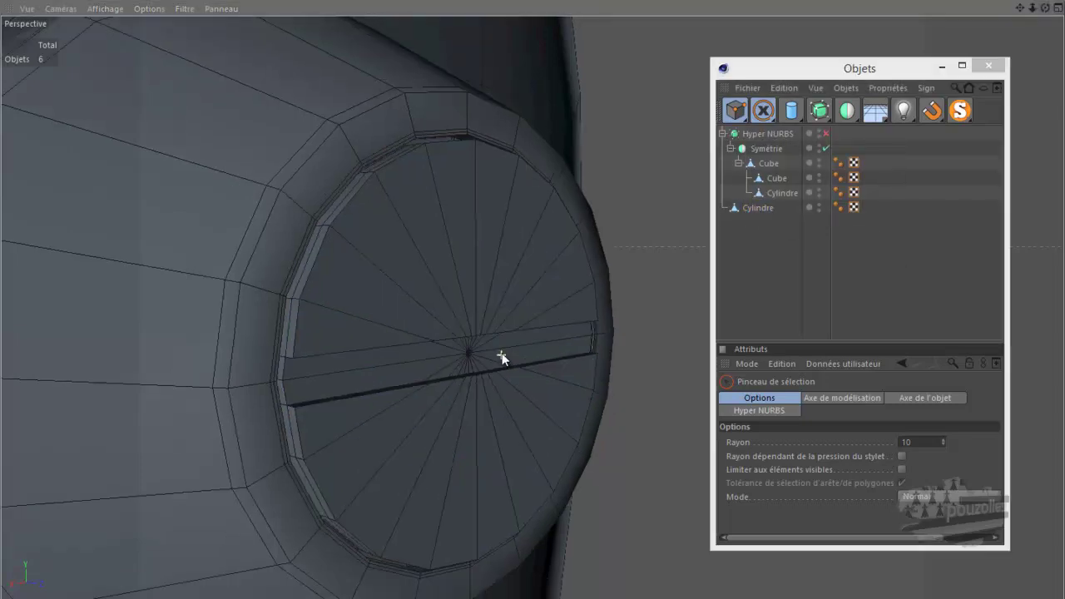
Zoom out and render a Ctrl+R preview of the cap, then return to the editor view.
scroll(482, 347, "down", 3)
scroll(450, 339, "down", 2)
scroll(450, 339, "down", 2)
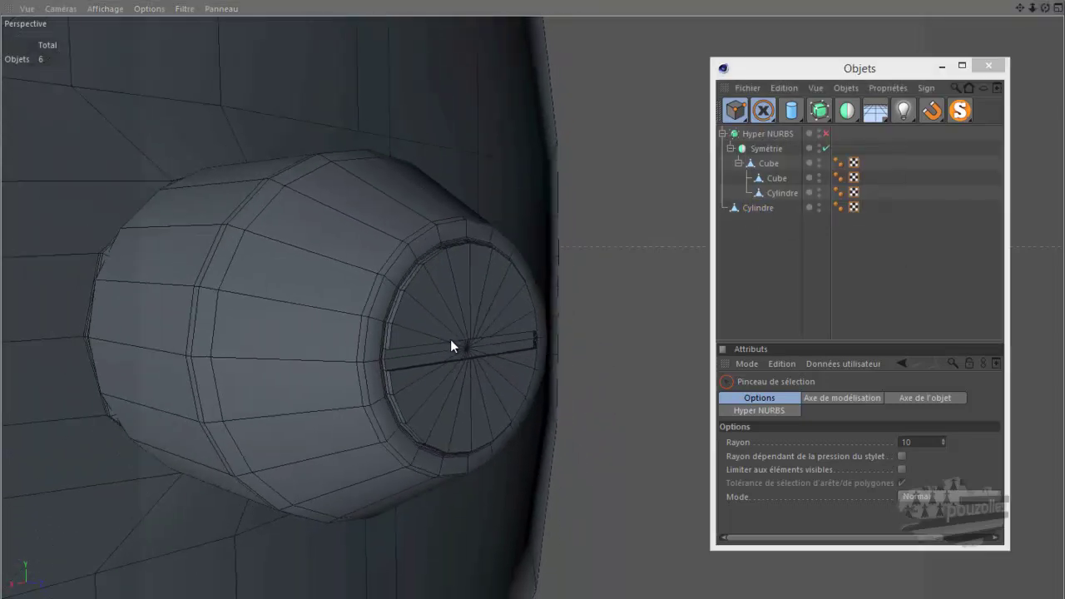
scroll(450, 340, "down", 2)
scroll(450, 339, "down", 2)
scroll(450, 340, "down", 2)
scroll(450, 339, "down", 1)
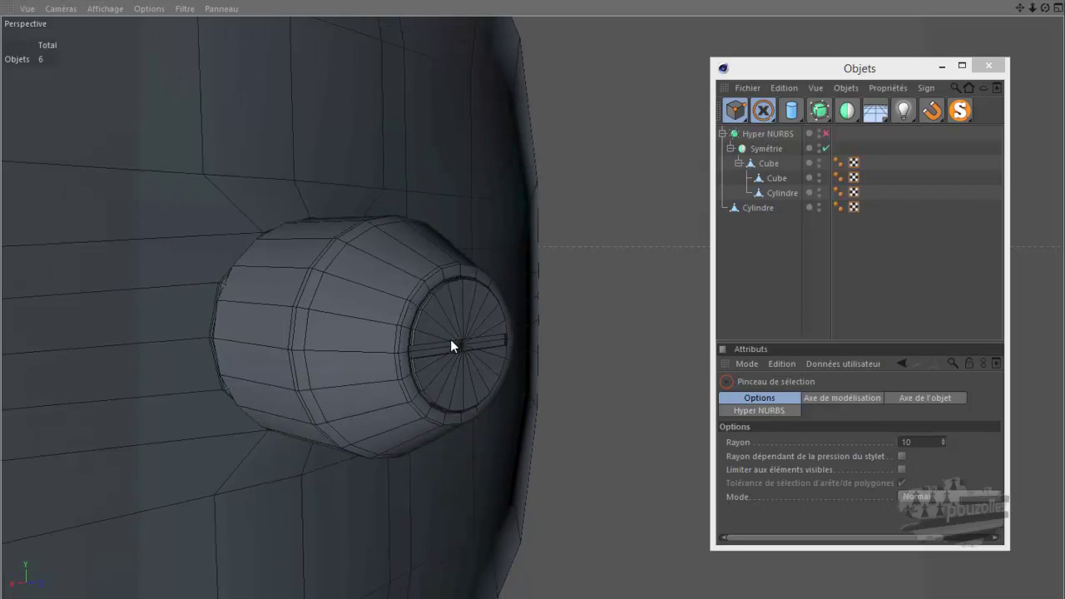
scroll(450, 340, "down", 1)
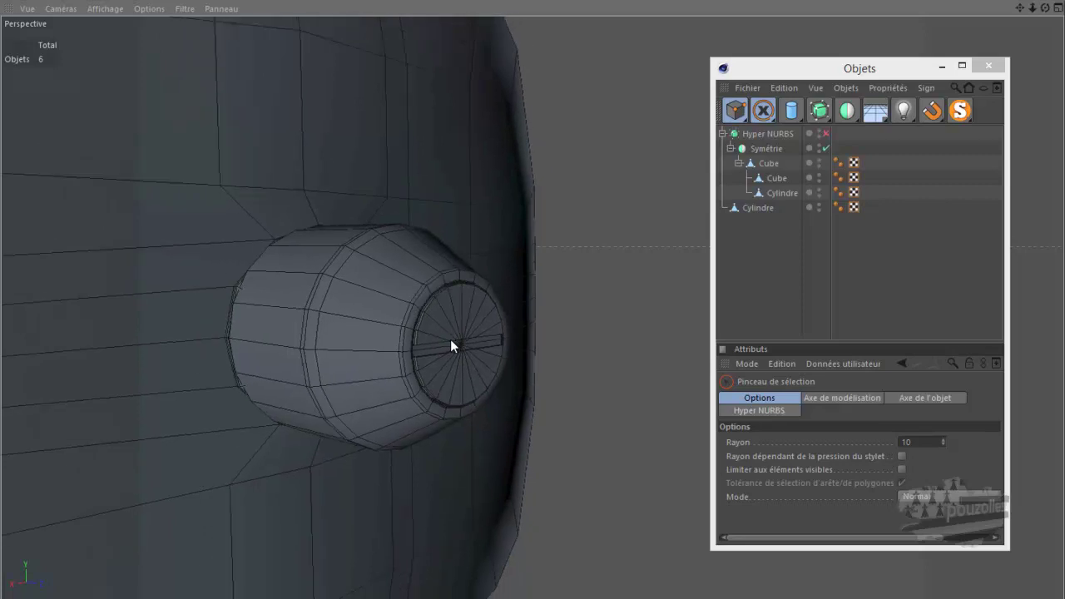
key("ctrl+r")
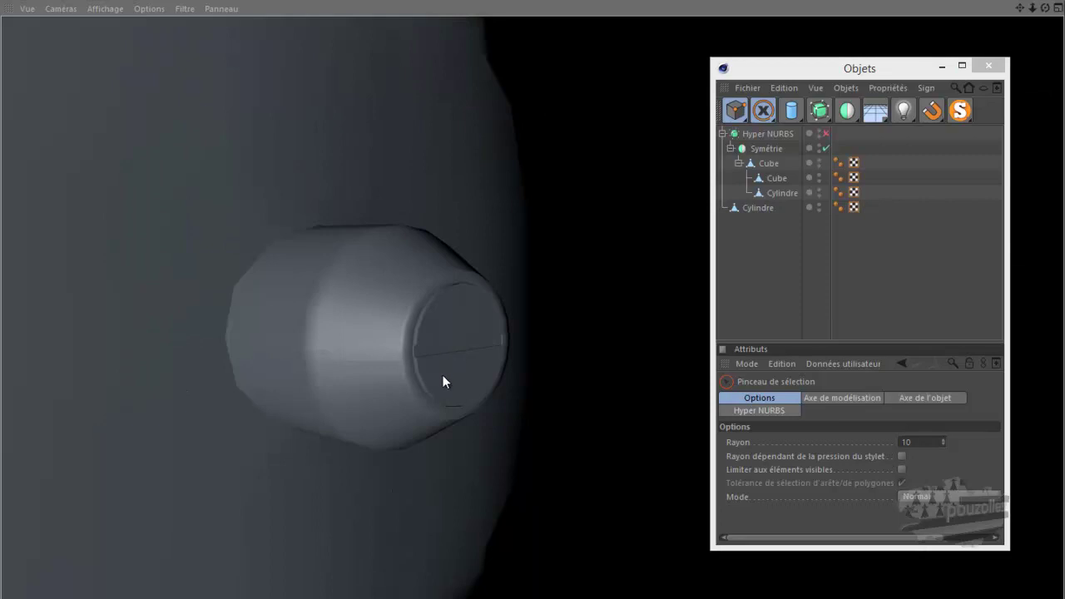
left_click(442, 376)
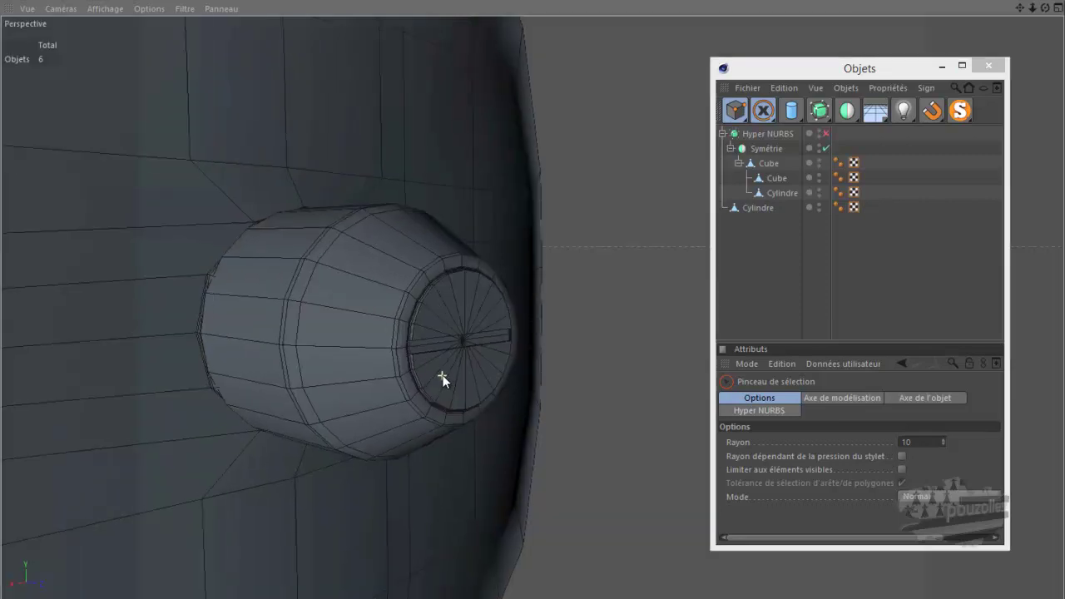
Enable Hyper NURBS smoothing and render to check the smoothed cap.
scroll(442, 381, "up", 2)
scroll(441, 379, "up", 2)
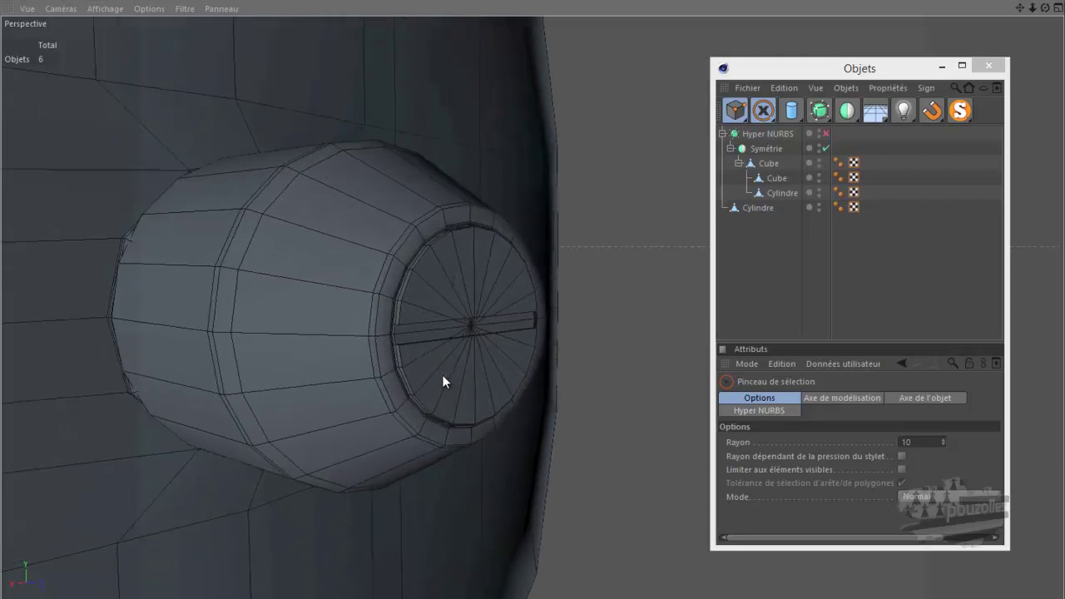
scroll(442, 380, "down", 1)
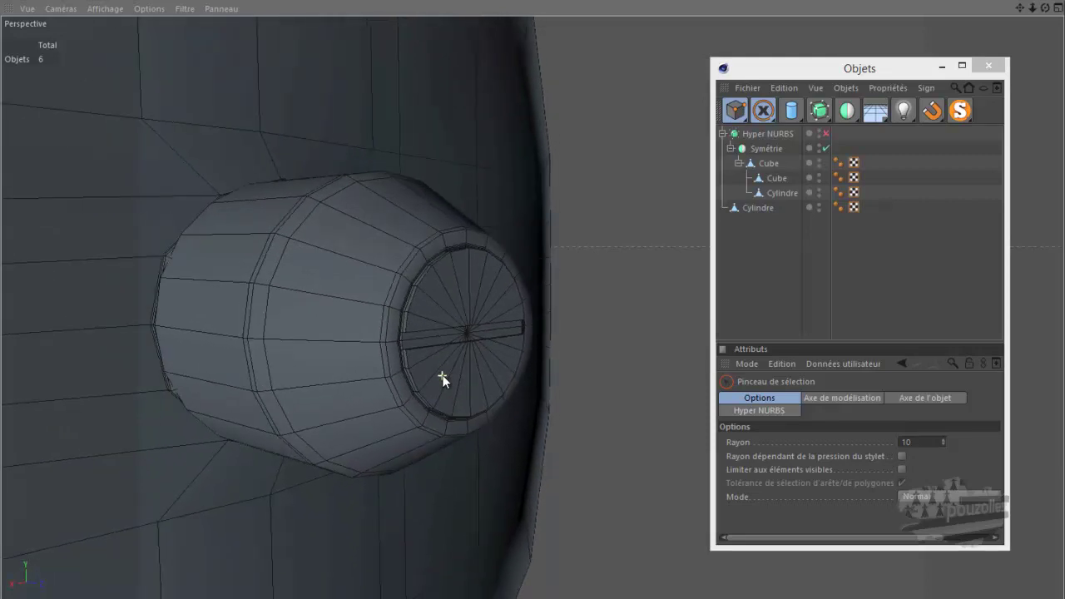
scroll(443, 379, "down", 2)
left_click(827, 134)
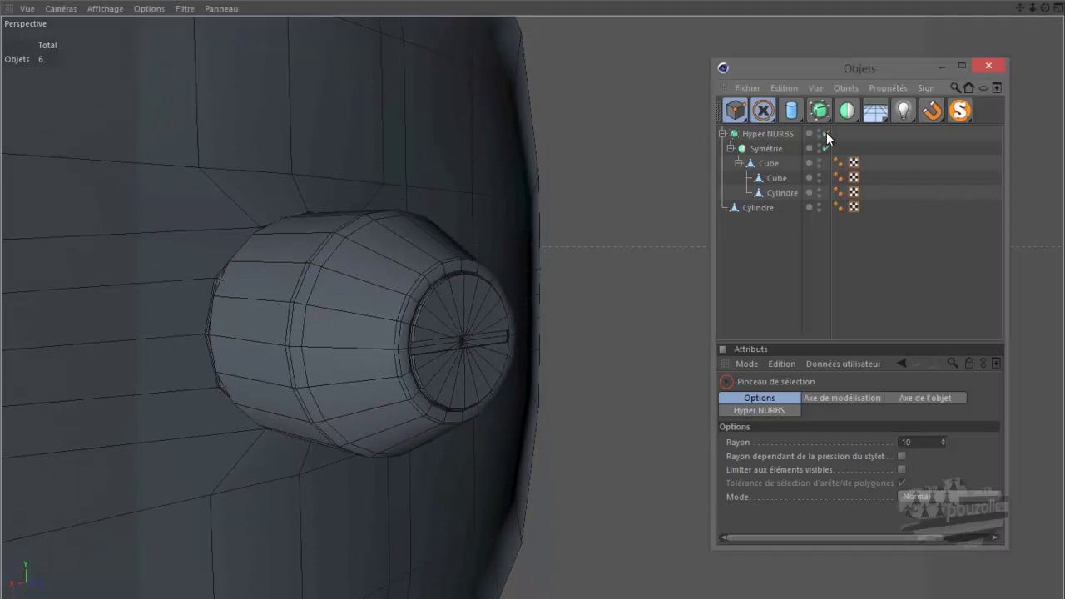
left_click(826, 134)
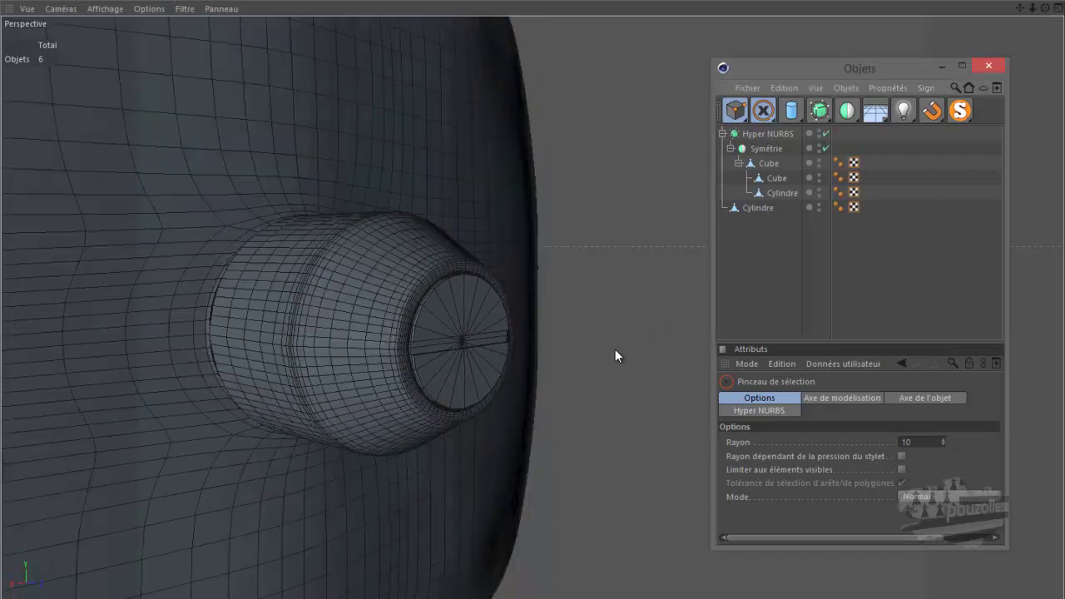
key("ctrl+r")
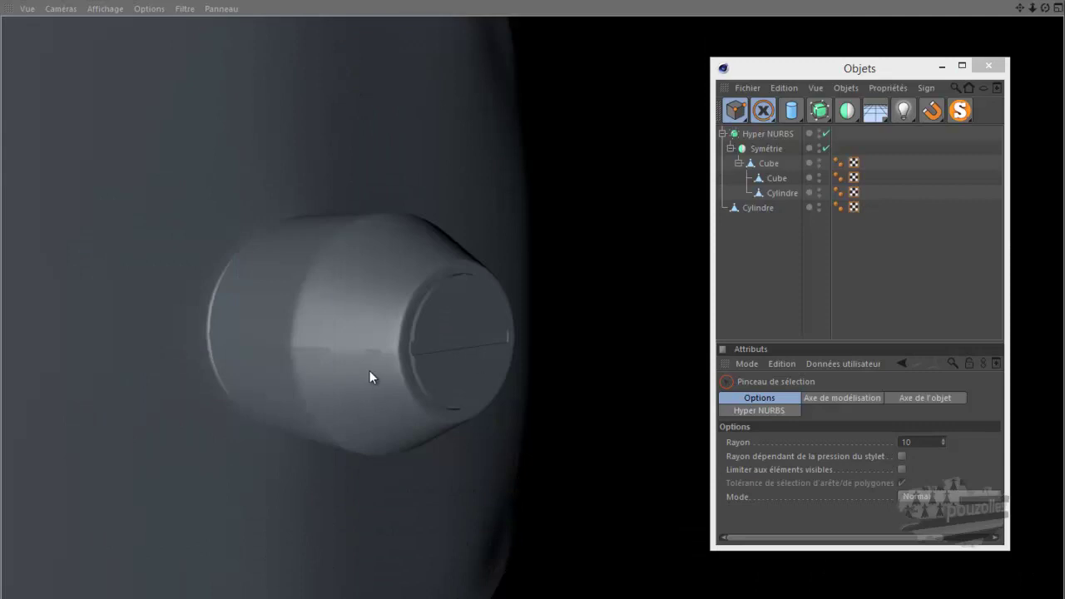
scroll(369, 376, "up", 2)
scroll(370, 375, "up", 1)
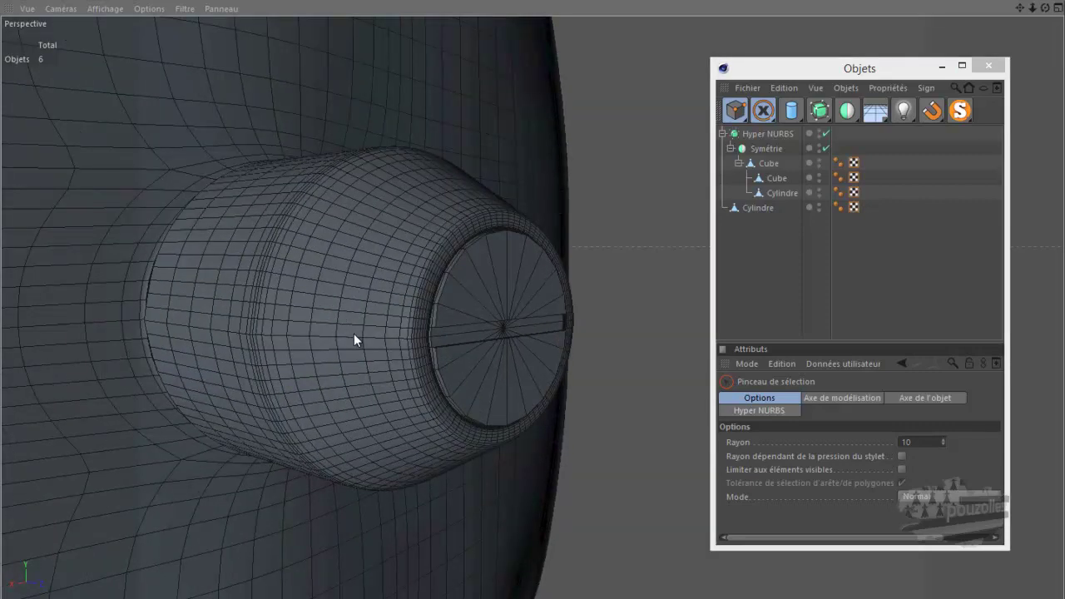
key("ctrl+r")
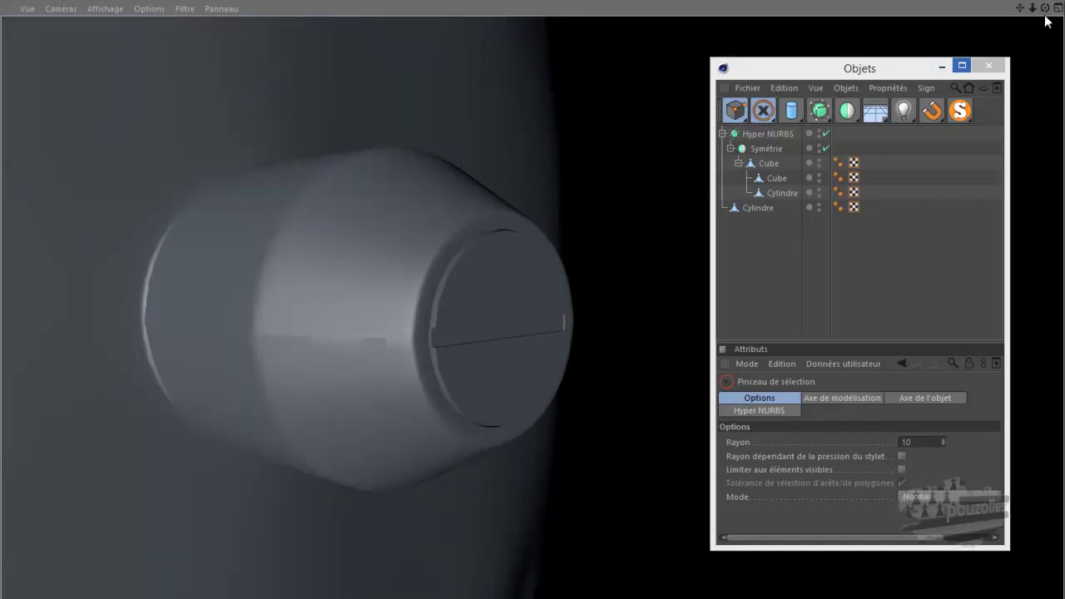
left_click(528, 289)
Maximise the back (Arrière) view to show the cap face-on.
left_click_drag(529, 289, 532, 293, "alt")
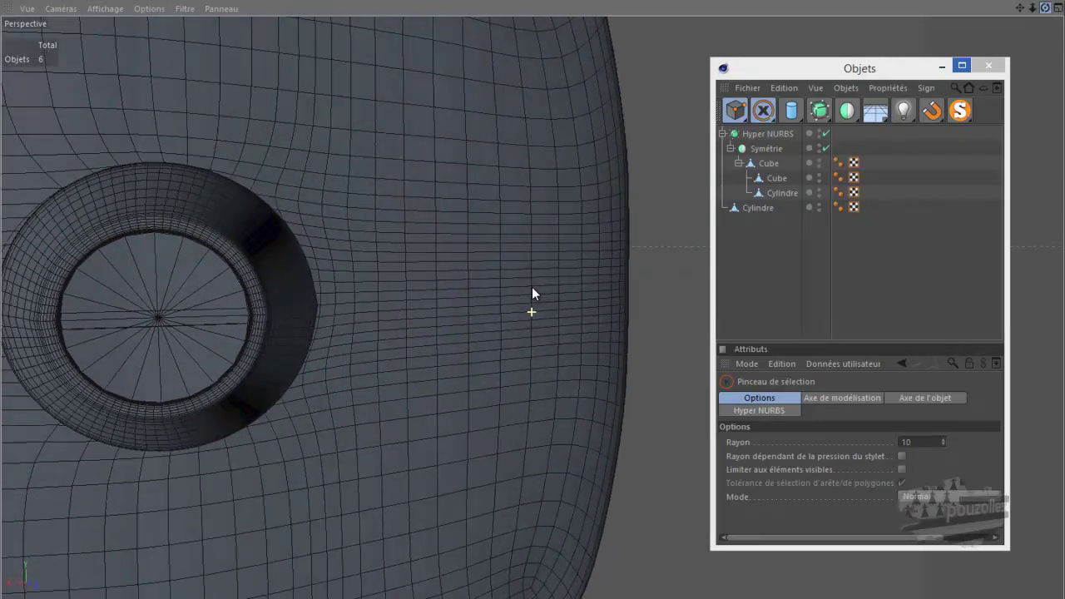
middle_click(562, 364)
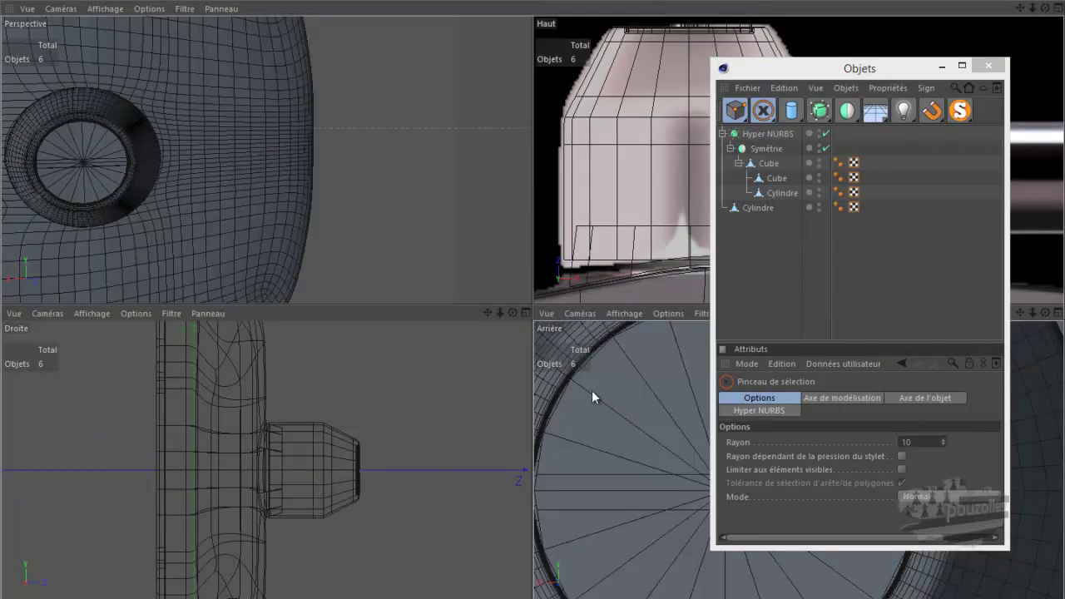
middle_click(592, 390)
scroll(540, 373, "down", 3)
scroll(475, 367, "down", 1)
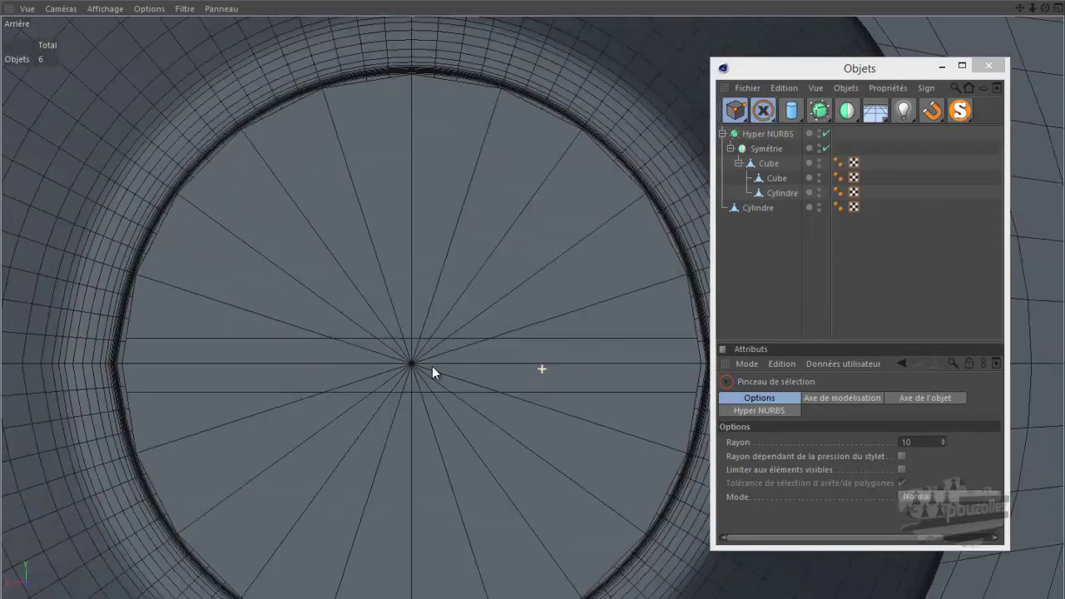
scroll(156, 373, "down", 1)
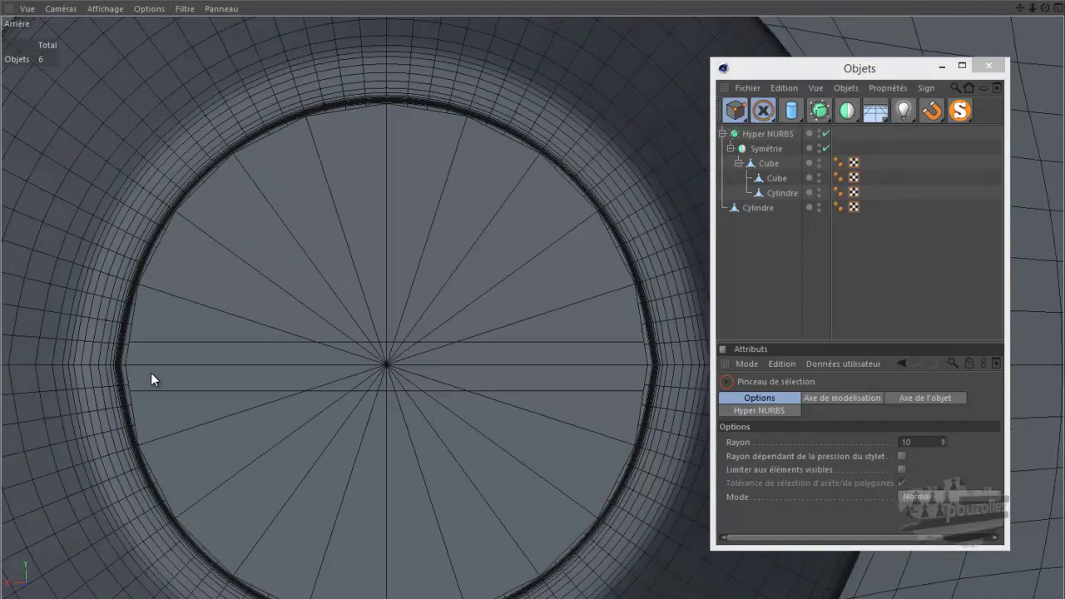
scroll(150, 373, "down", 1)
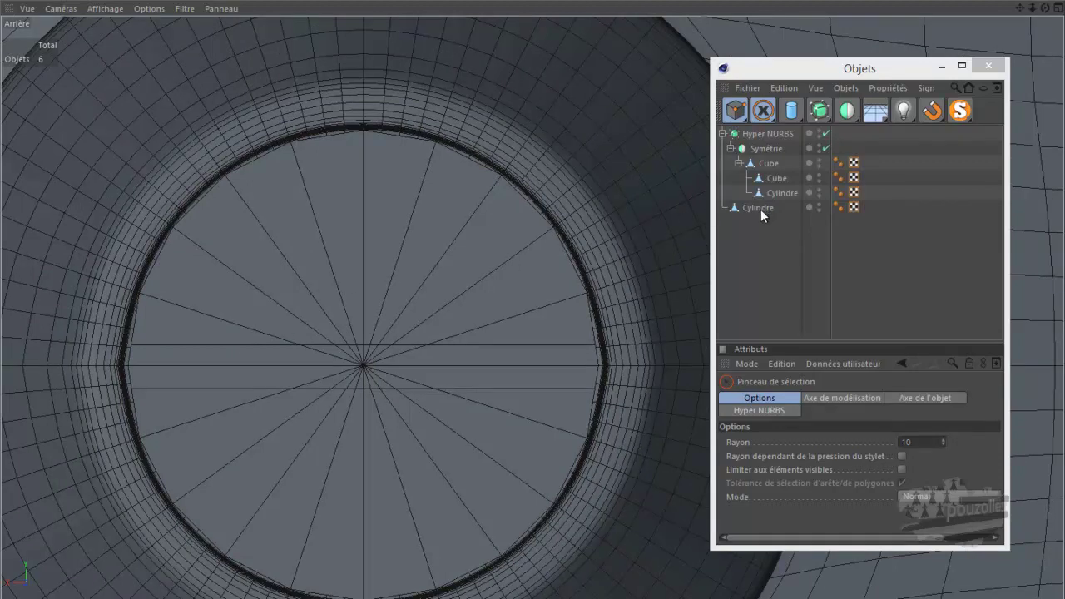
Group all objects under Hyper NURBS into a new Neutre null and test-render.
left_click_drag(893, 146, 741, 215)
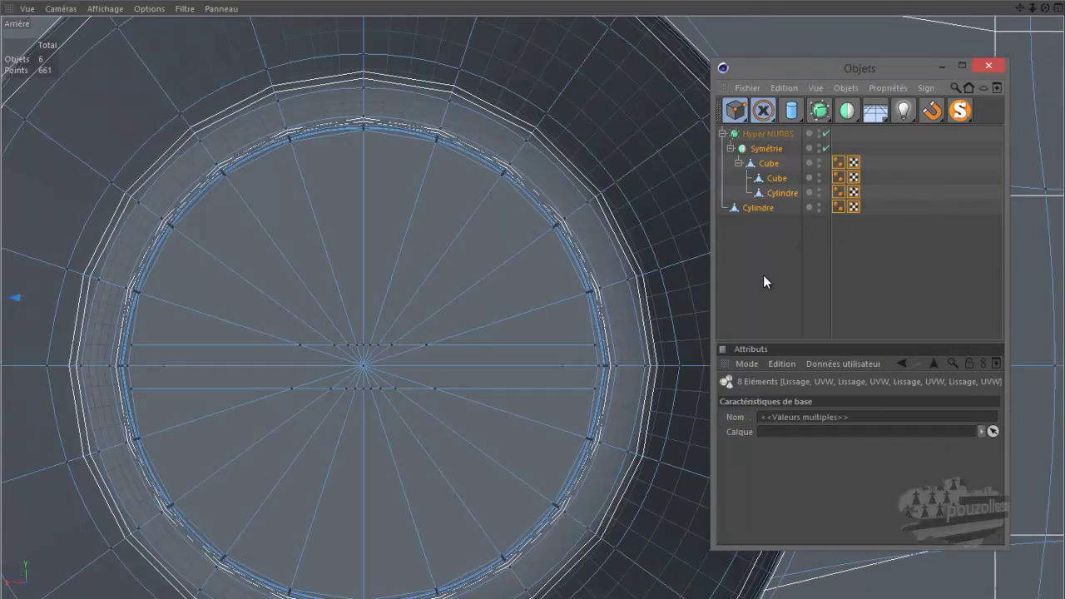
key("alt+g")
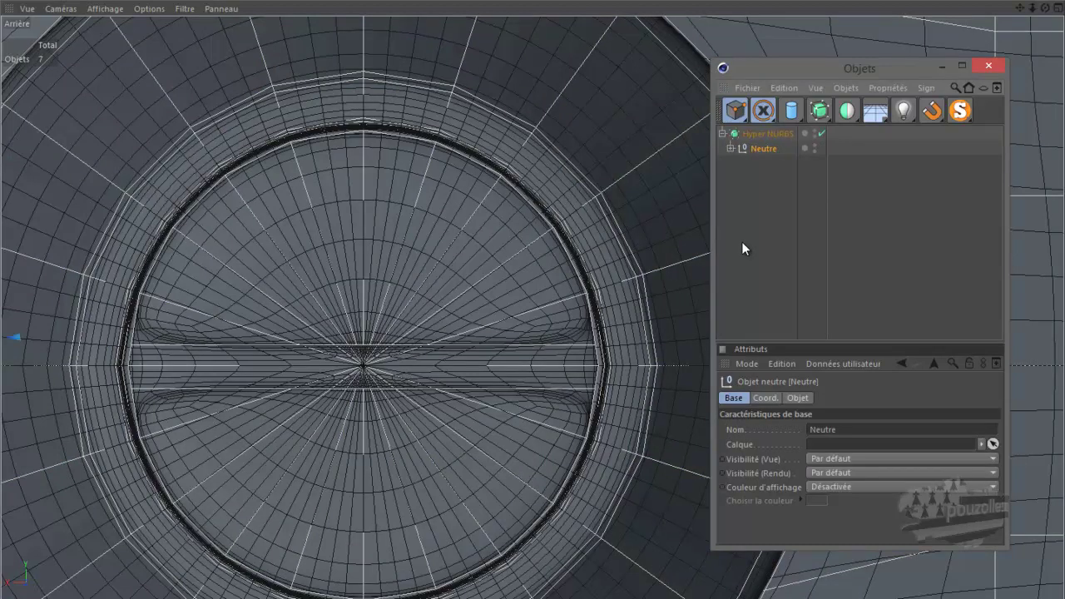
key("ctrl+r")
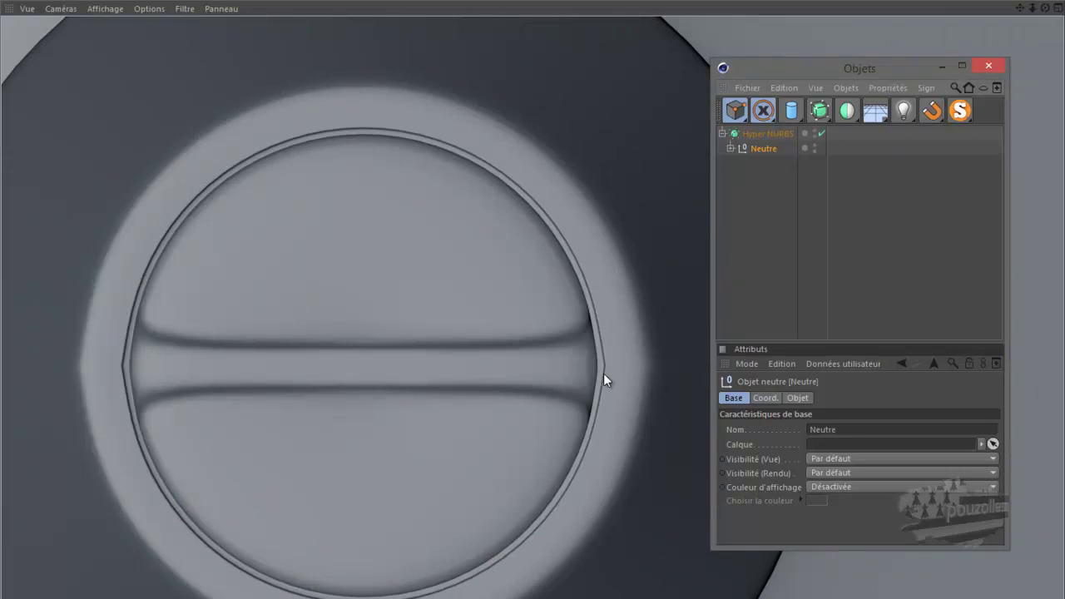
Re-render and reframe the view to preview the smoothed slotted cap face-on.
scroll(583, 364, "down", 3)
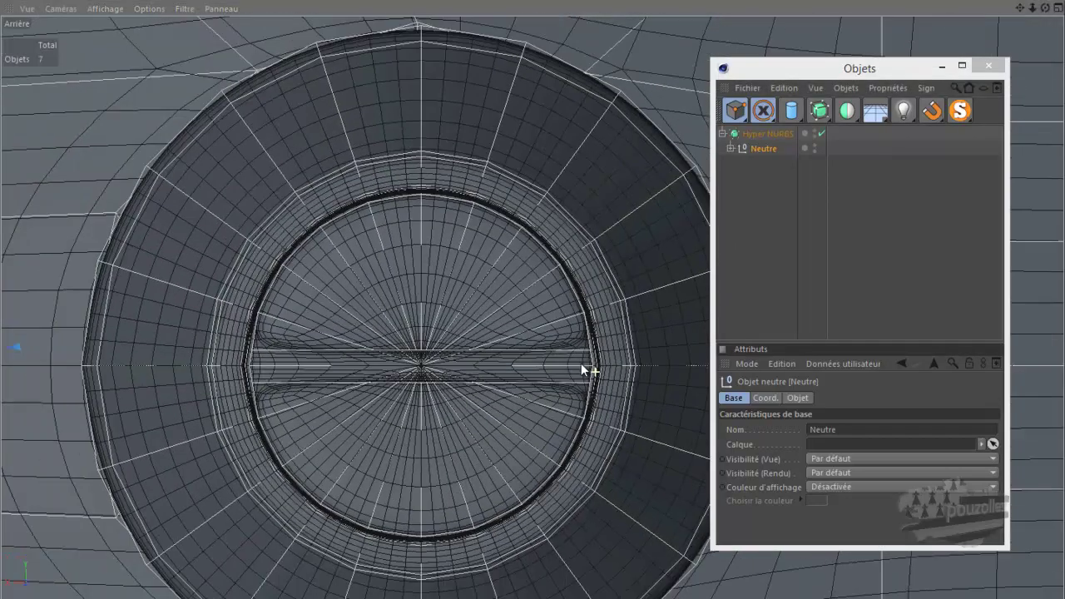
scroll(580, 366, "down", 2)
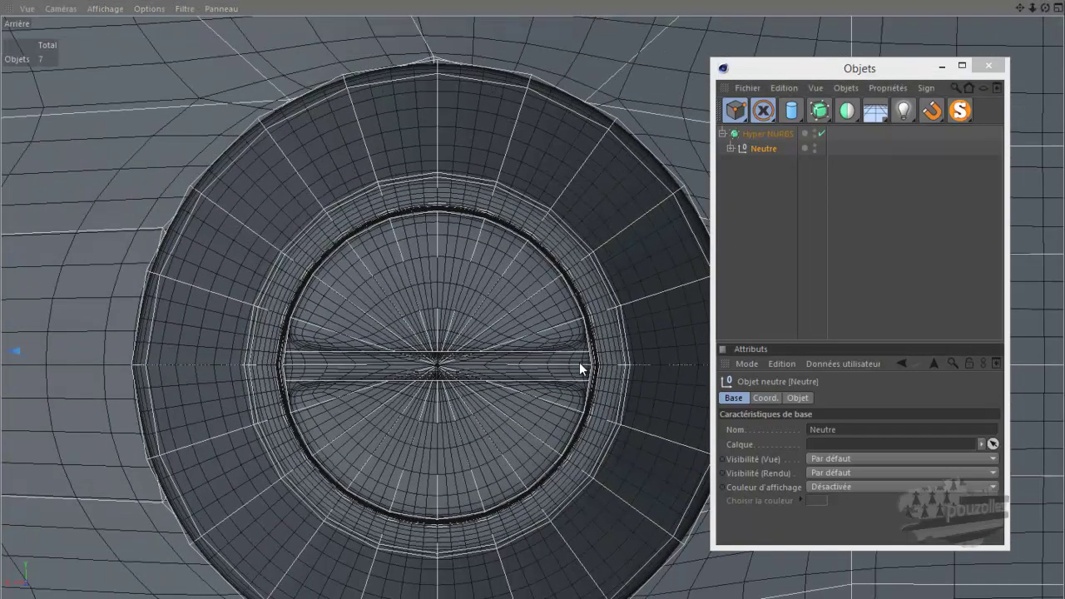
key("ctrl+r")
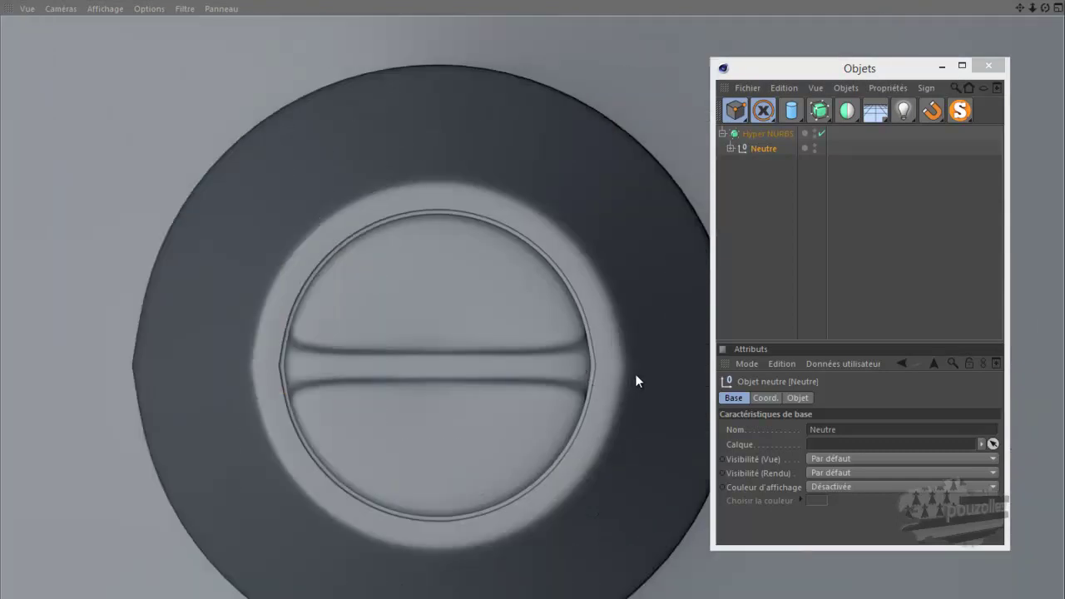
mouse_move(634, 373)
right_mouse_down("alt")
mouse_move(520, 360)
mouse_move(540, 344)
right_mouse_up("alt")
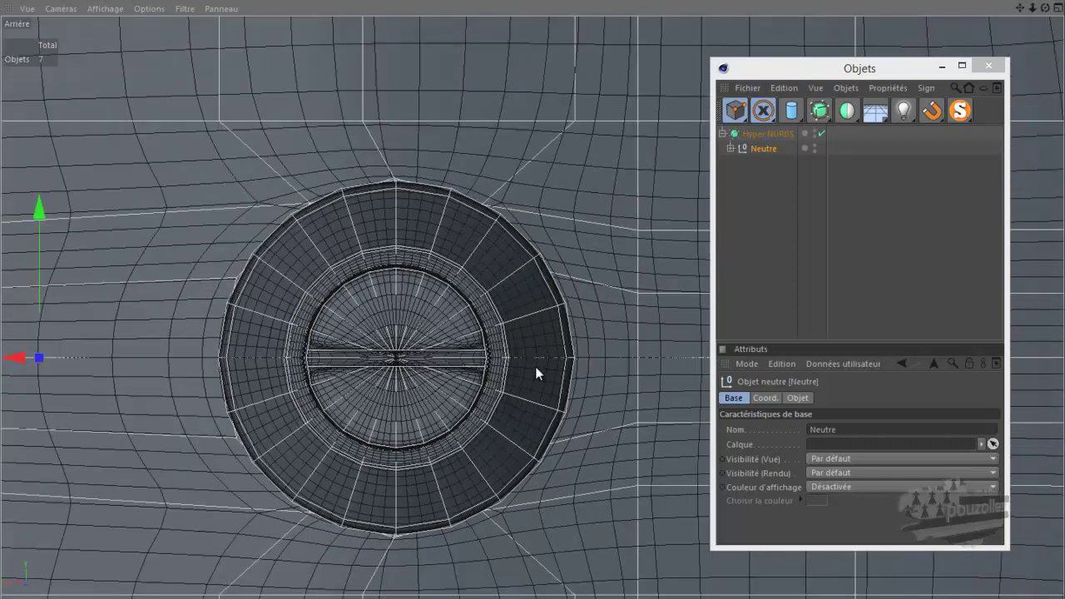
scroll(416, 380, "up", 2)
scroll(399, 381, "up", 2)
scroll(393, 383, "up", 2)
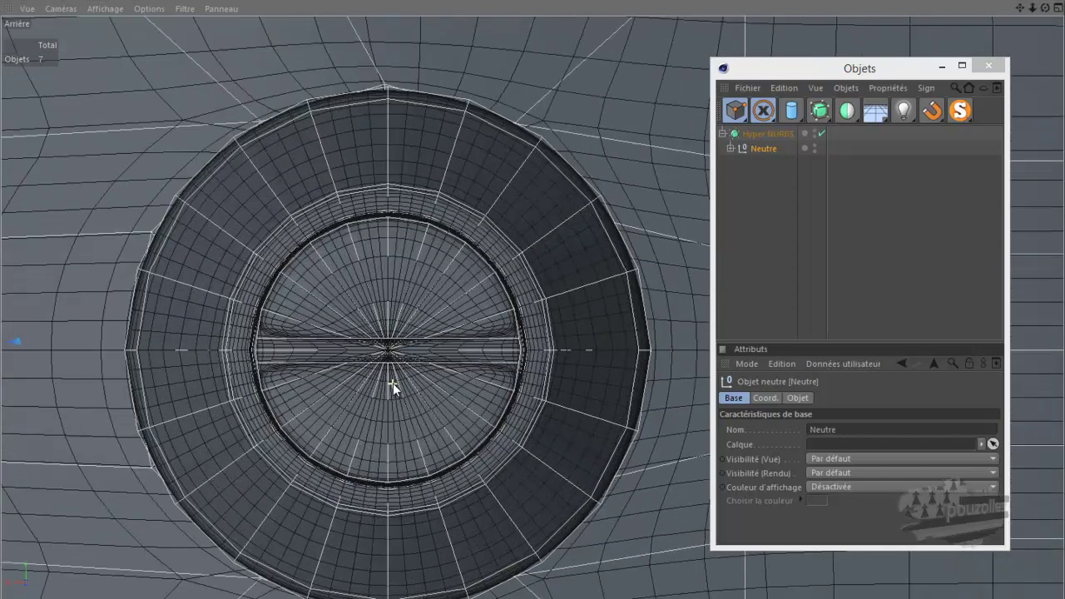
scroll(393, 383, "up", 2)
Expand Neutre and isolate the Cylindre cap with MagicSolo.
left_click(730, 148)
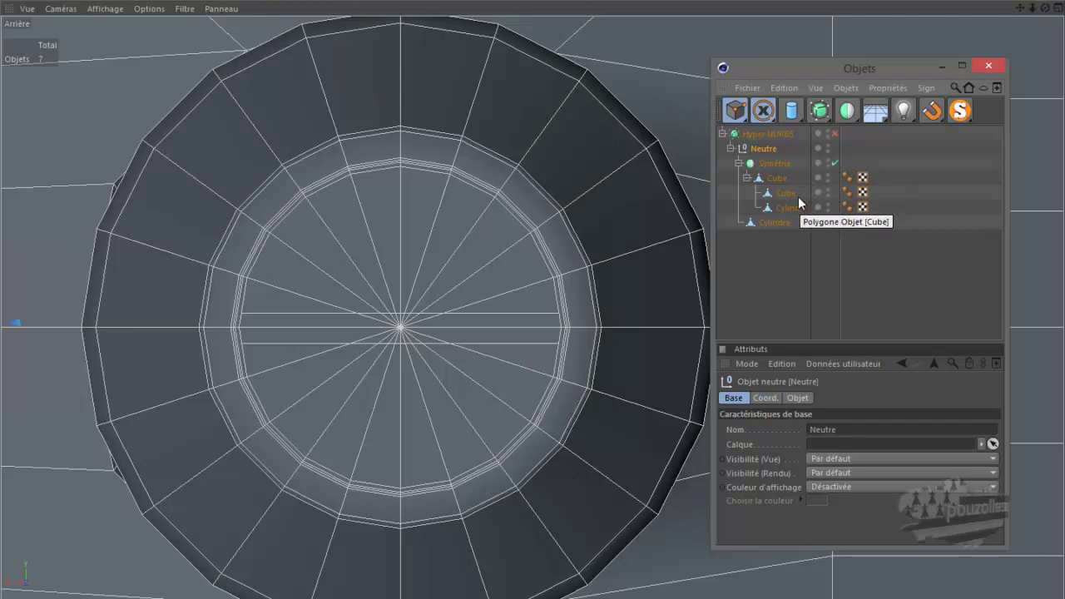
left_click(776, 222)
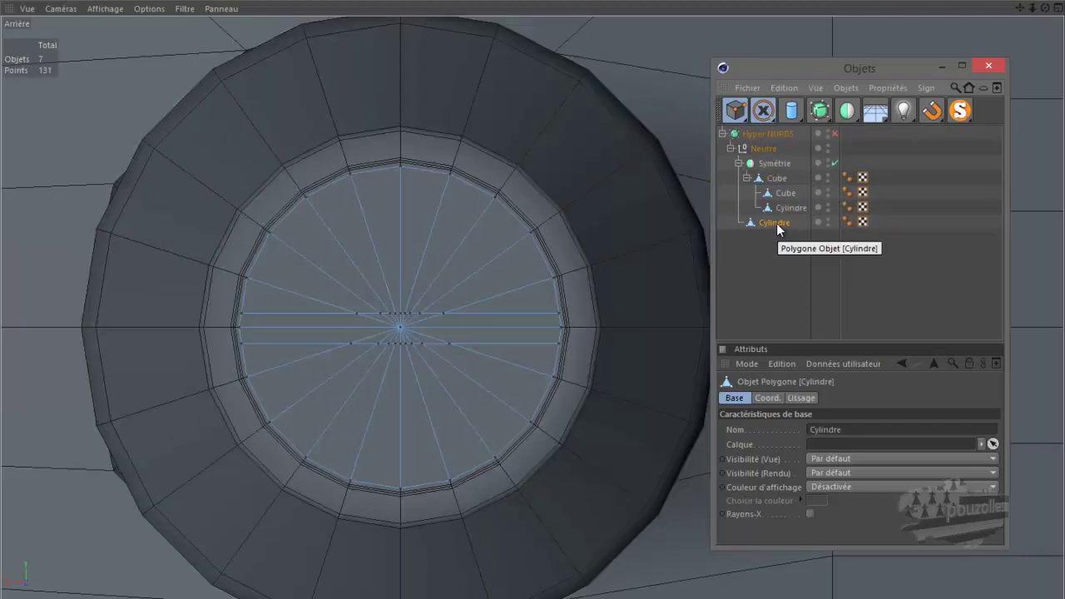
left_click(960, 112)
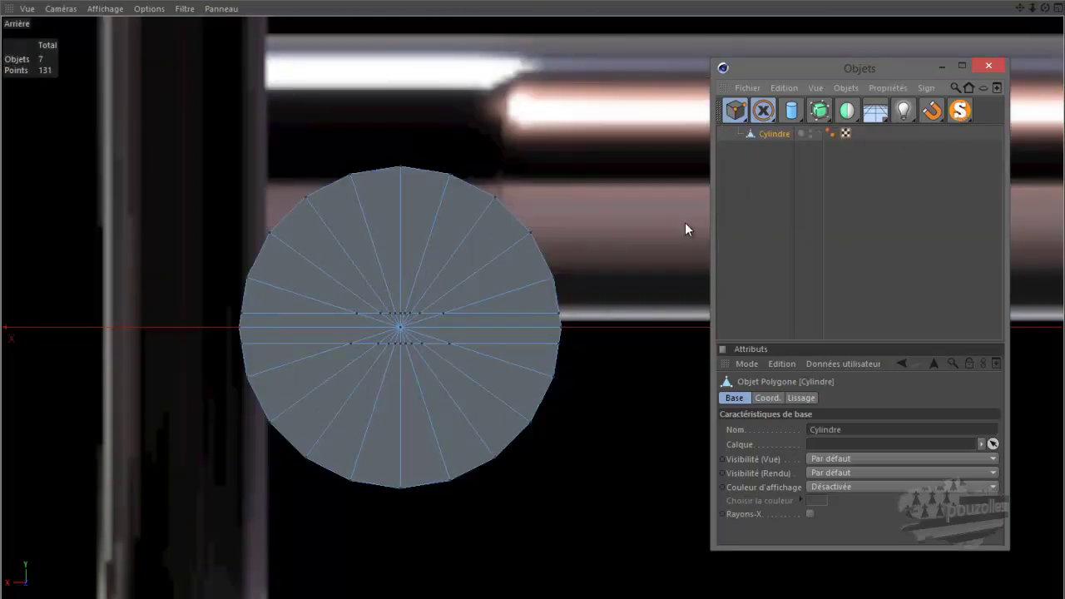
scroll(462, 304, "down", 2)
scroll(462, 304, "down", 2)
scroll(462, 304, "down", 2)
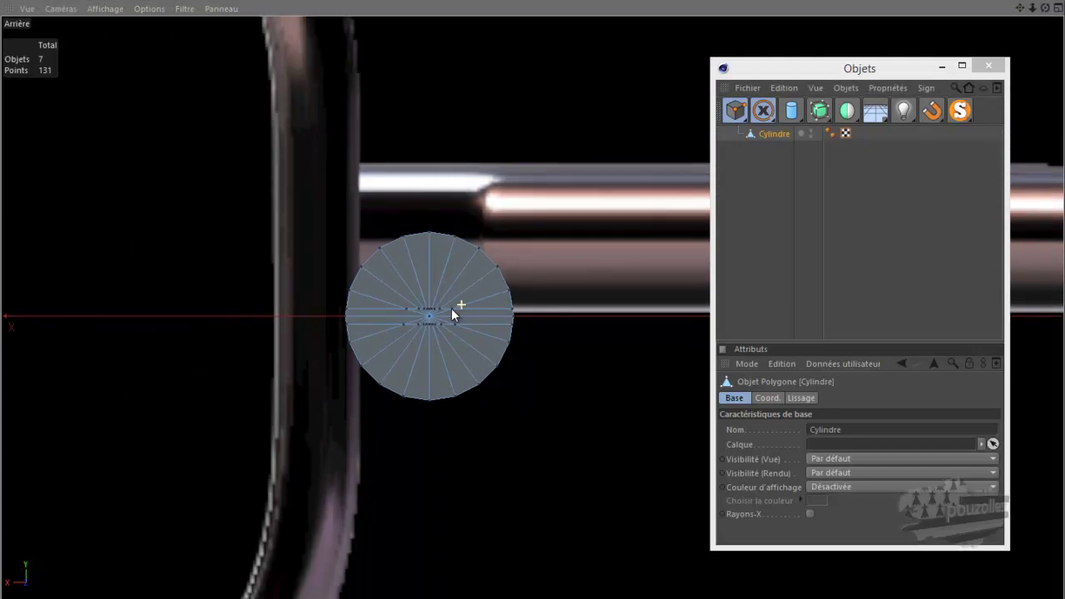
Maximise the Perspective view and frame the cap at an angle.
middle_click(408, 341)
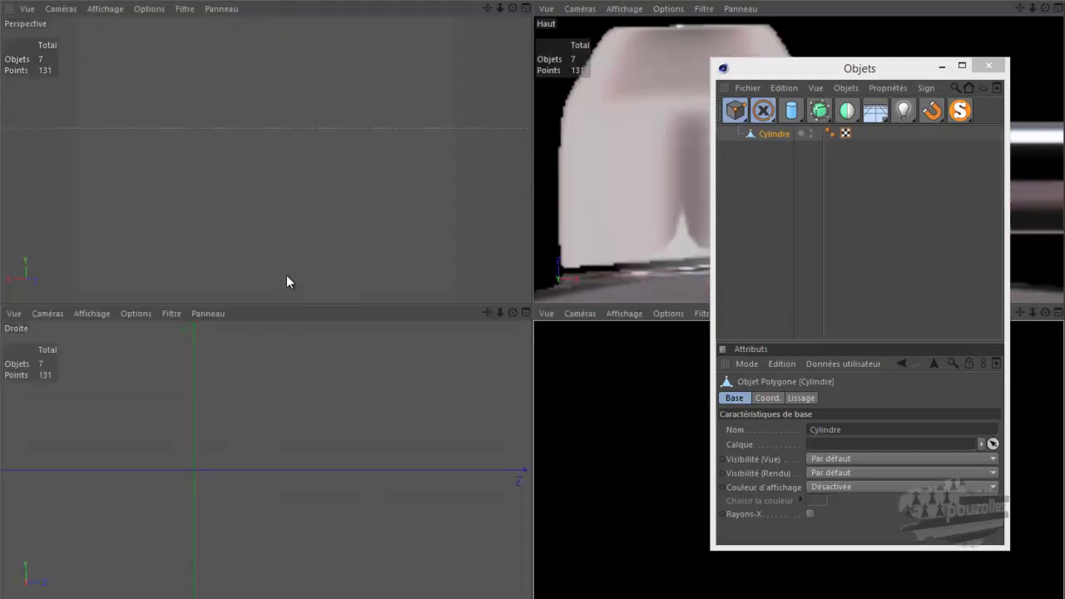
middle_click(288, 281)
scroll(31, 337, "up", 2)
scroll(33, 337, "up", 3)
scroll(206, 293, "up", 1)
scroll(216, 297, "up", 1)
scroll(232, 292, "up", 1)
left_click_drag(1045, 10, 533, 287)
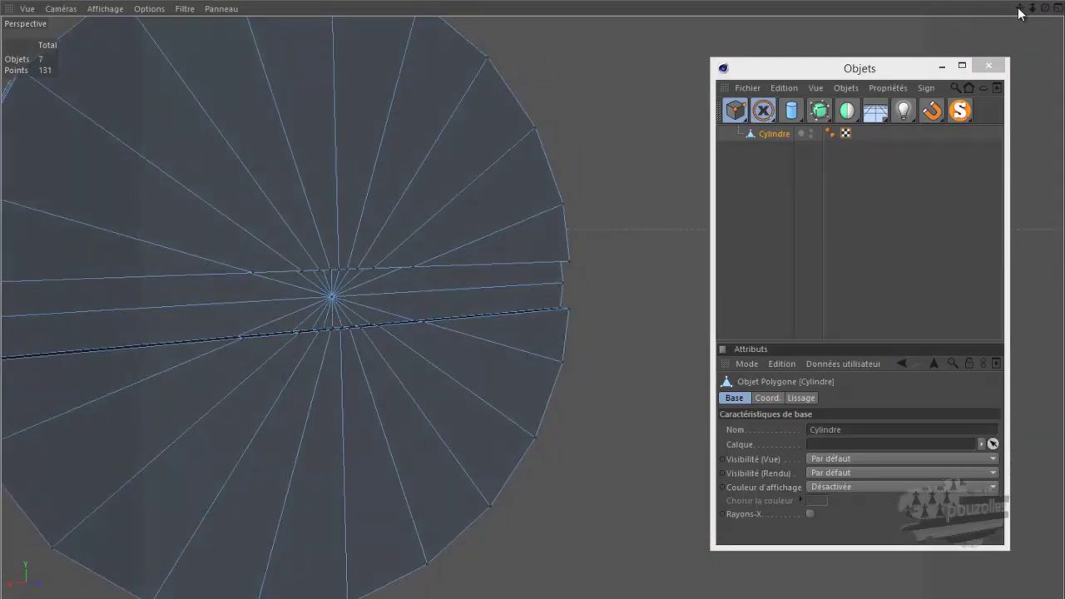
left_click_drag(1020, 12, 538, 286)
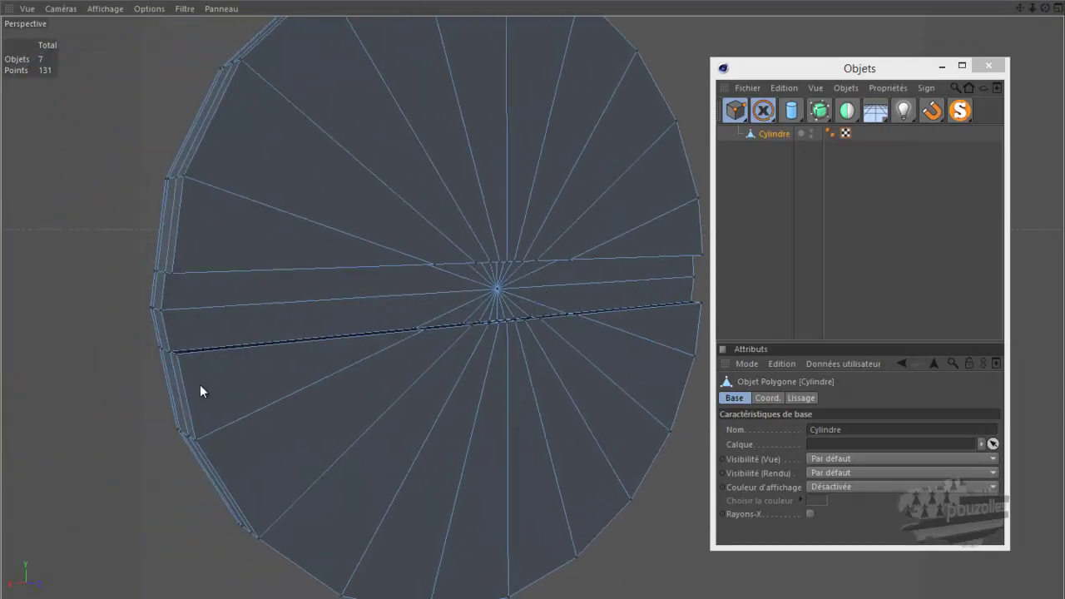
scroll(199, 384, "up", 2)
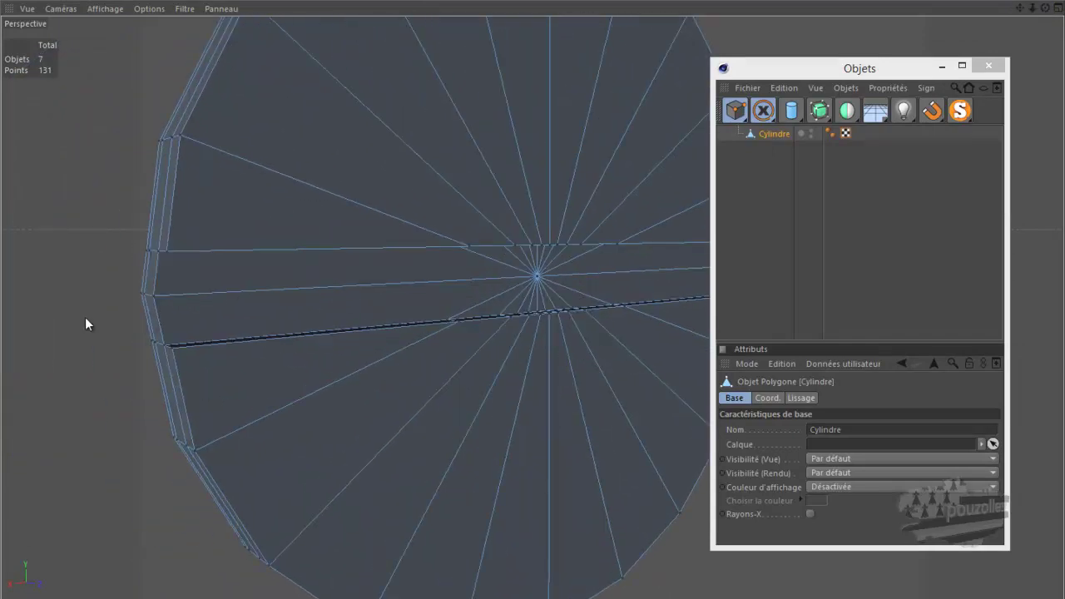
Set up the Knife tool (K) in Plan cutting mode.
key("k")
left_click(787, 428)
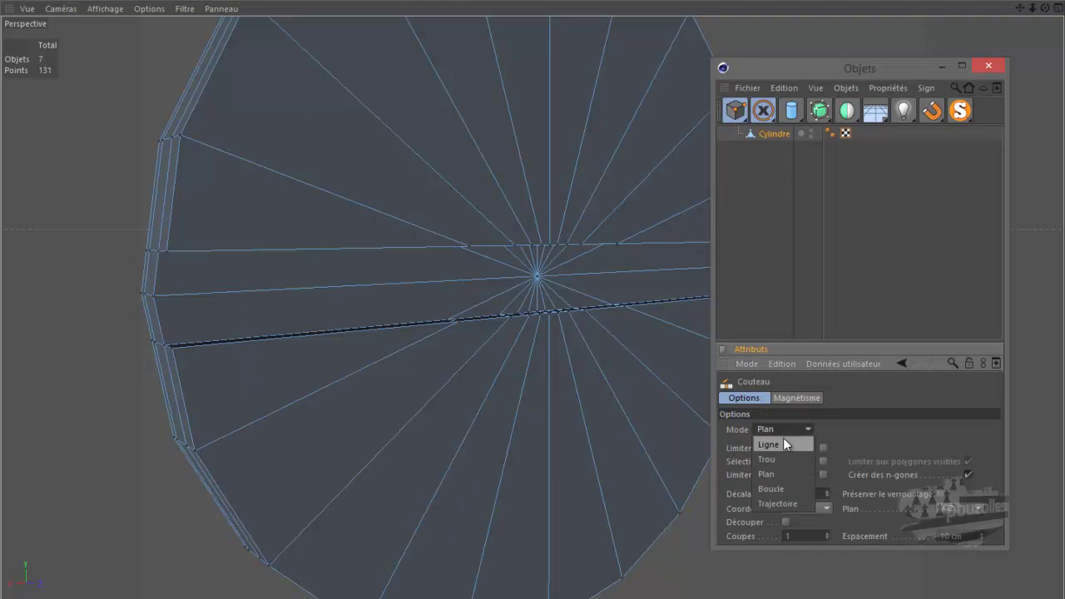
left_click(761, 481)
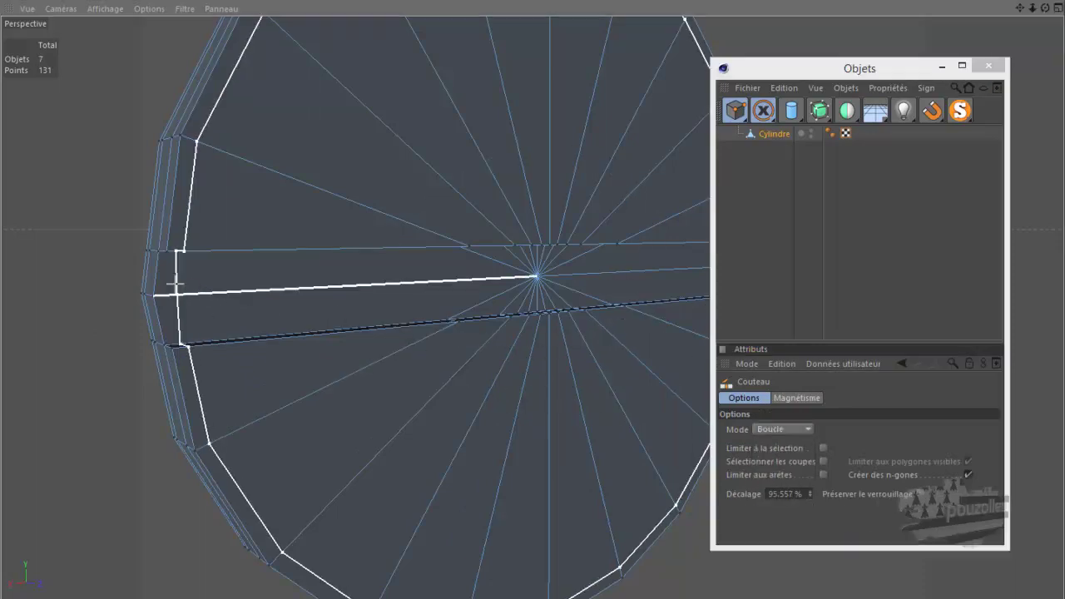
left_click_drag(174, 285, 171, 287, "alt")
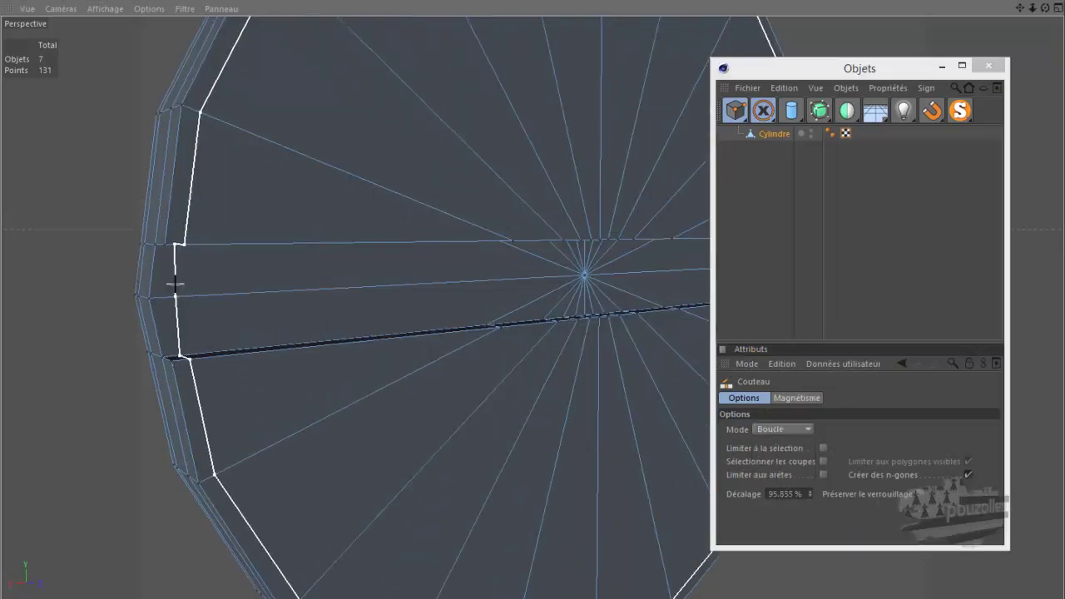
left_click(785, 426)
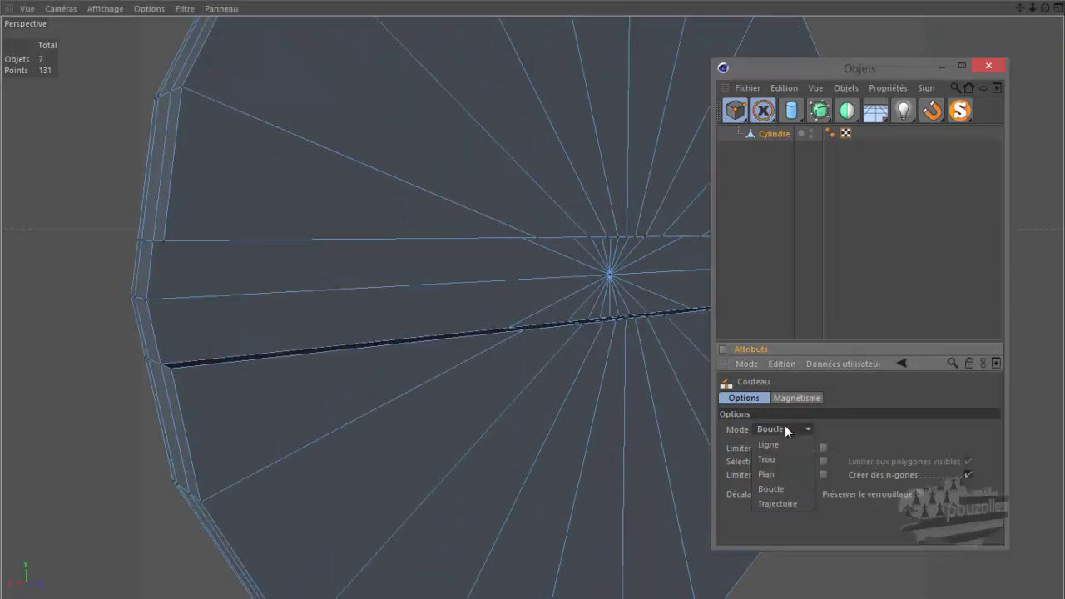
left_click(774, 475)
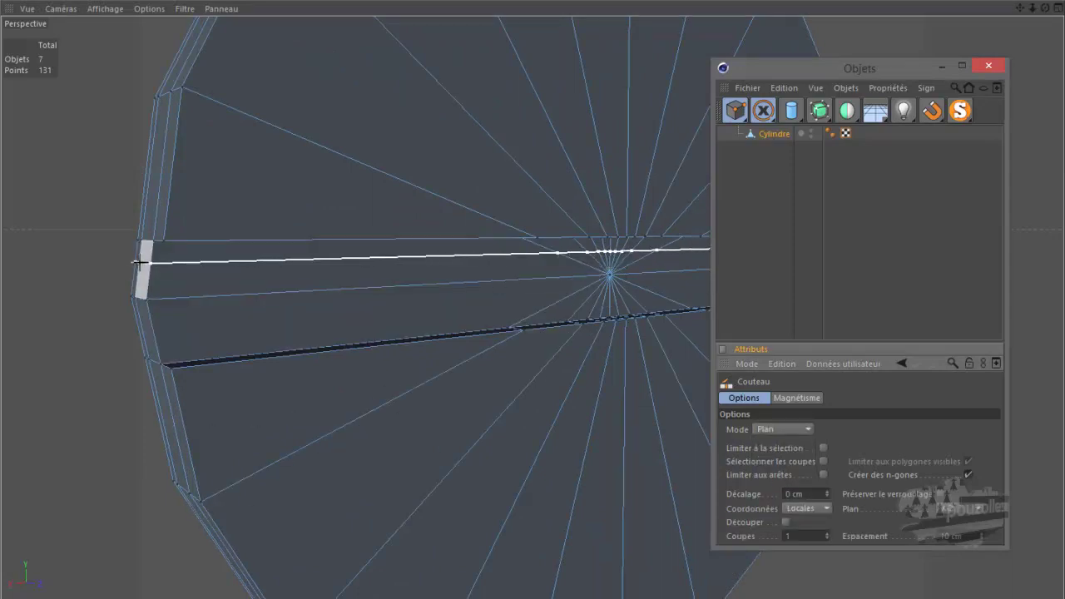
scroll(139, 264, "up", 2)
scroll(138, 262, "up", 2)
scroll(136, 262, "up", 2)
scroll(135, 260, "up", 2)
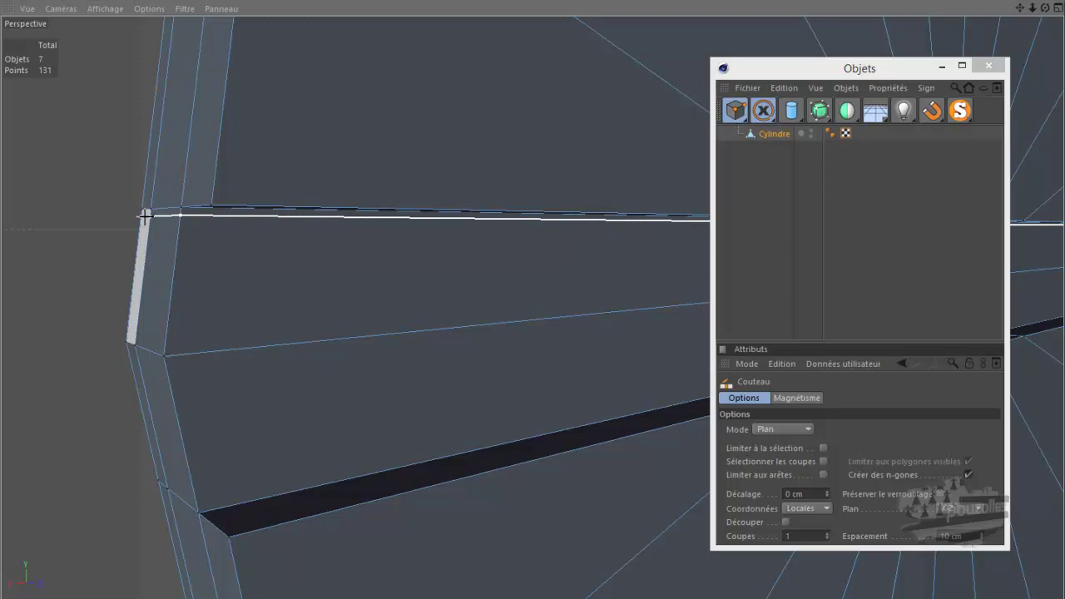
Cut along the slot's top and lower edges, then show the full model again.
left_click(145, 216)
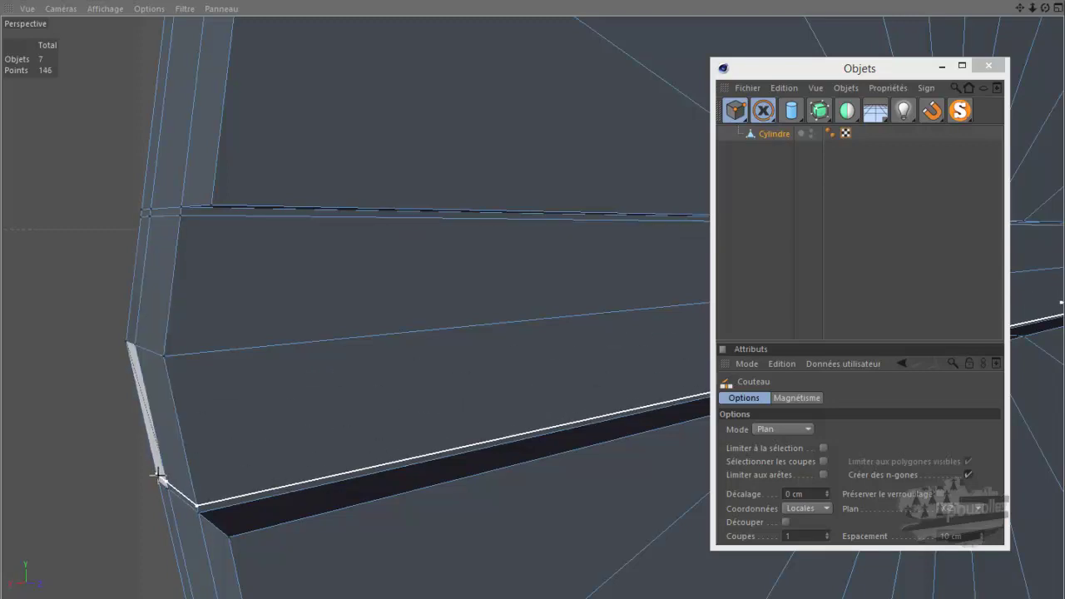
left_click(158, 476)
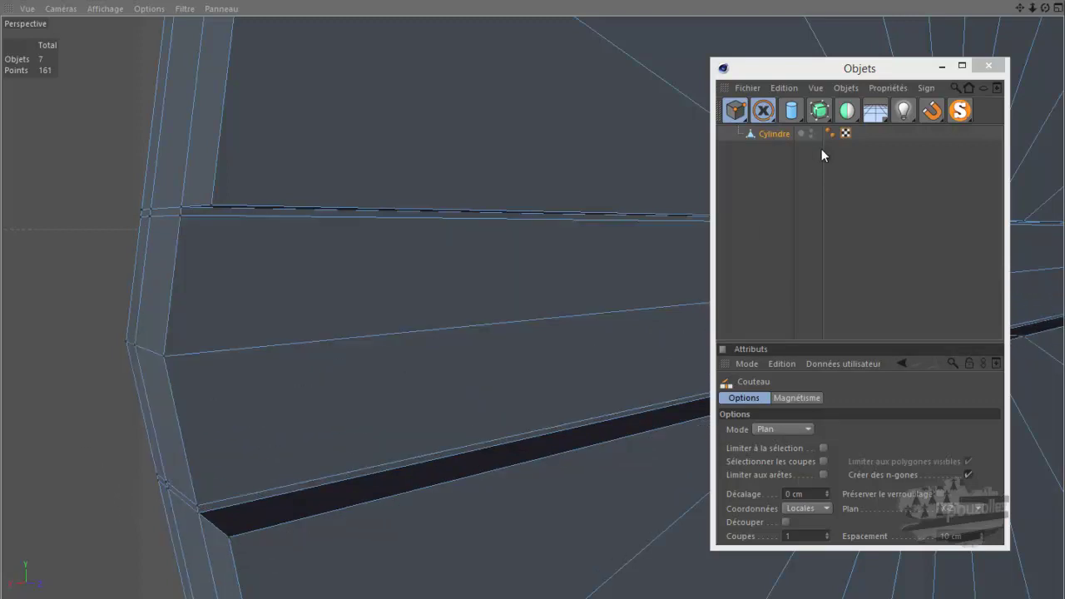
left_click(959, 112)
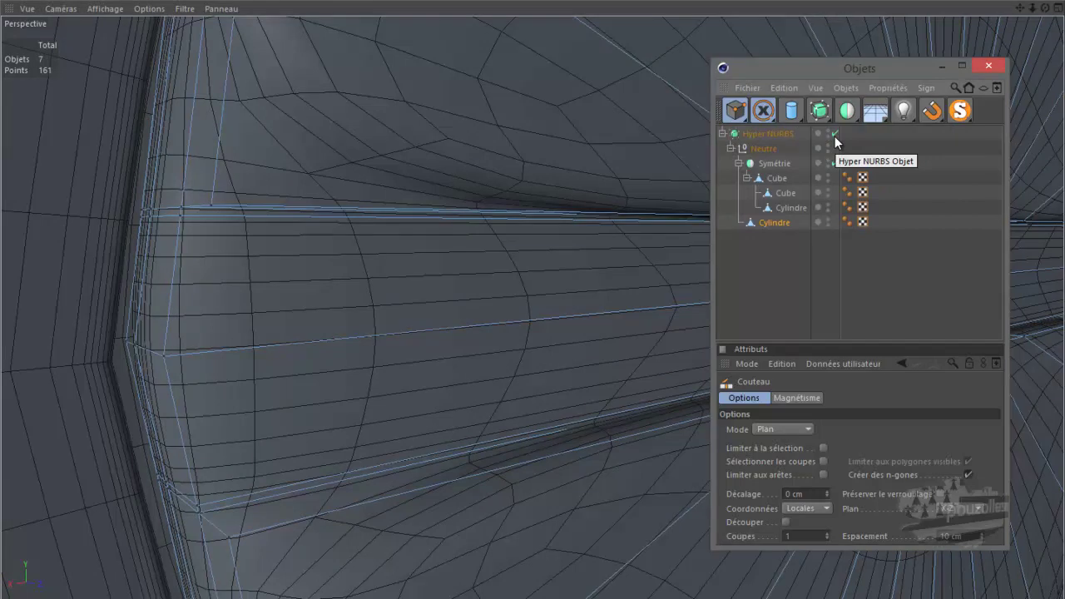
Turn off Hyper NURBS and set the Knife mode to Boucle (loop).
left_click(835, 134)
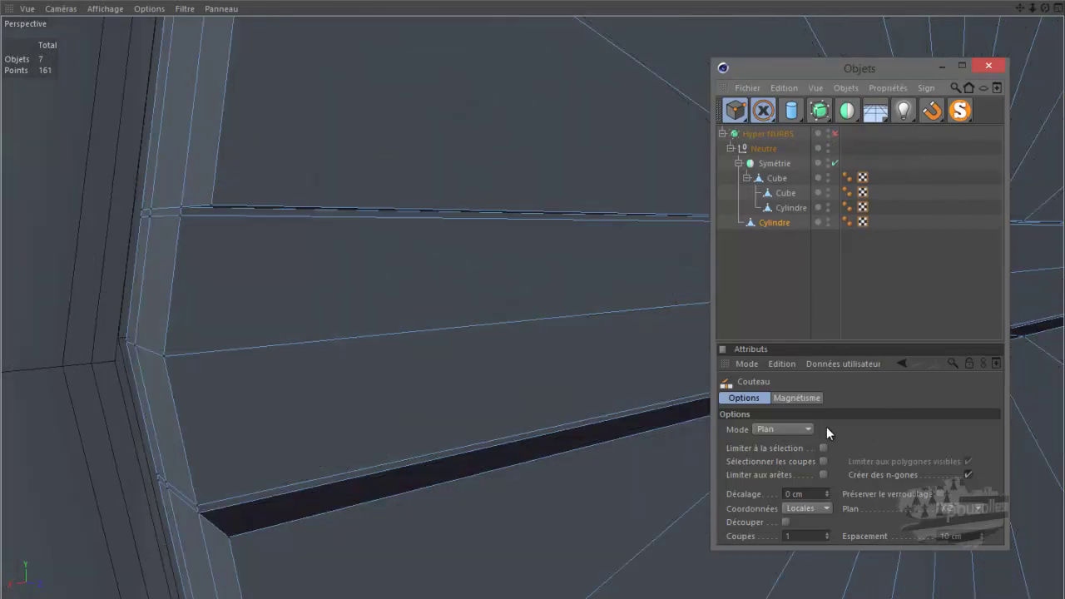
left_click(798, 427)
left_click(771, 488)
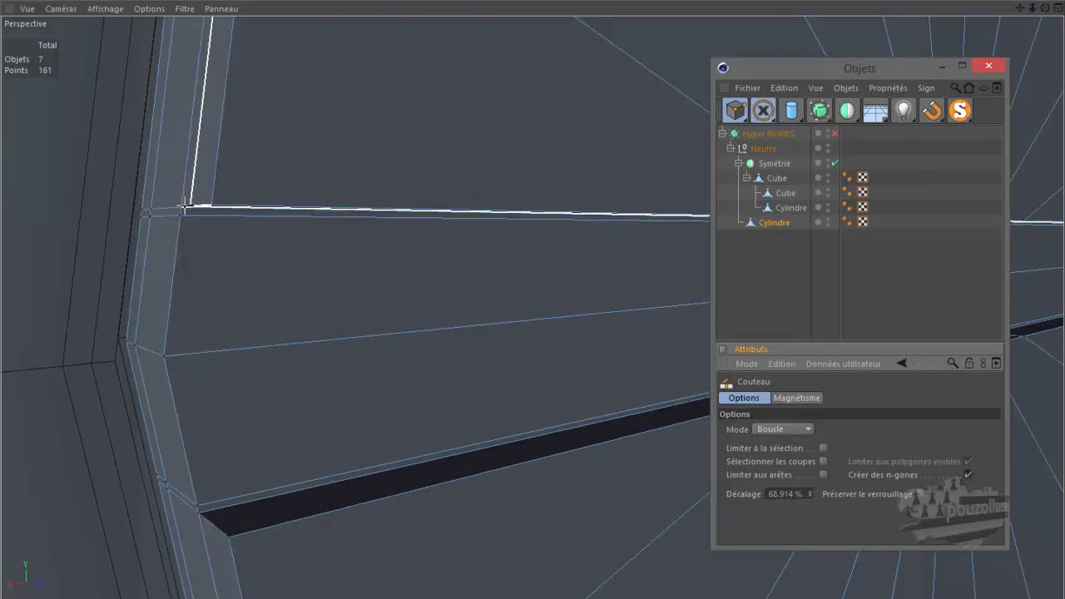
scroll(185, 208, "up", 3)
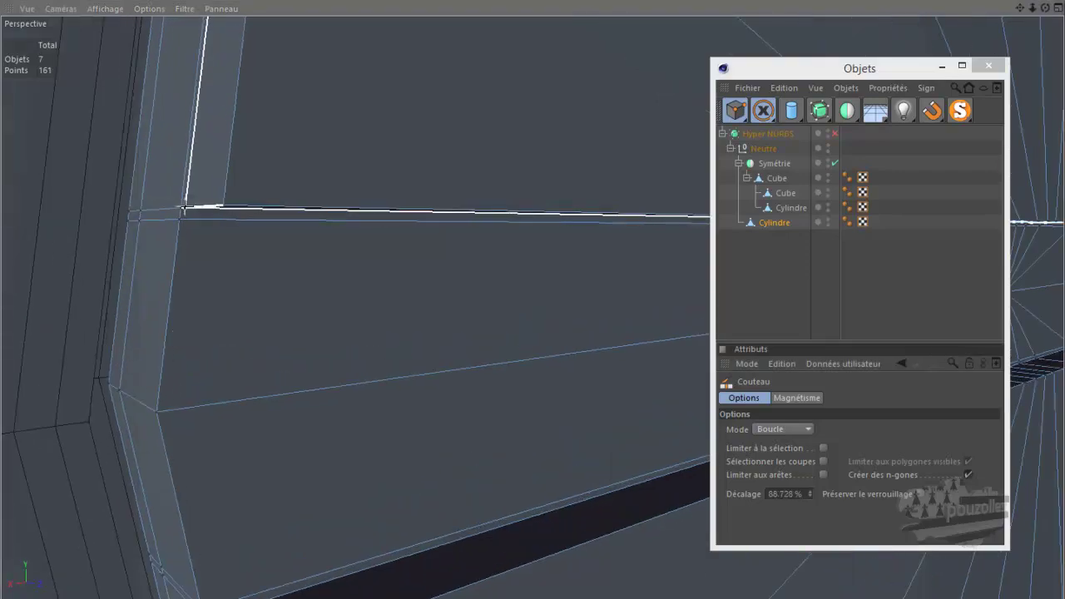
Add edge loops beside the slot edges and along its walls, reaching 241 points.
left_click(186, 207)
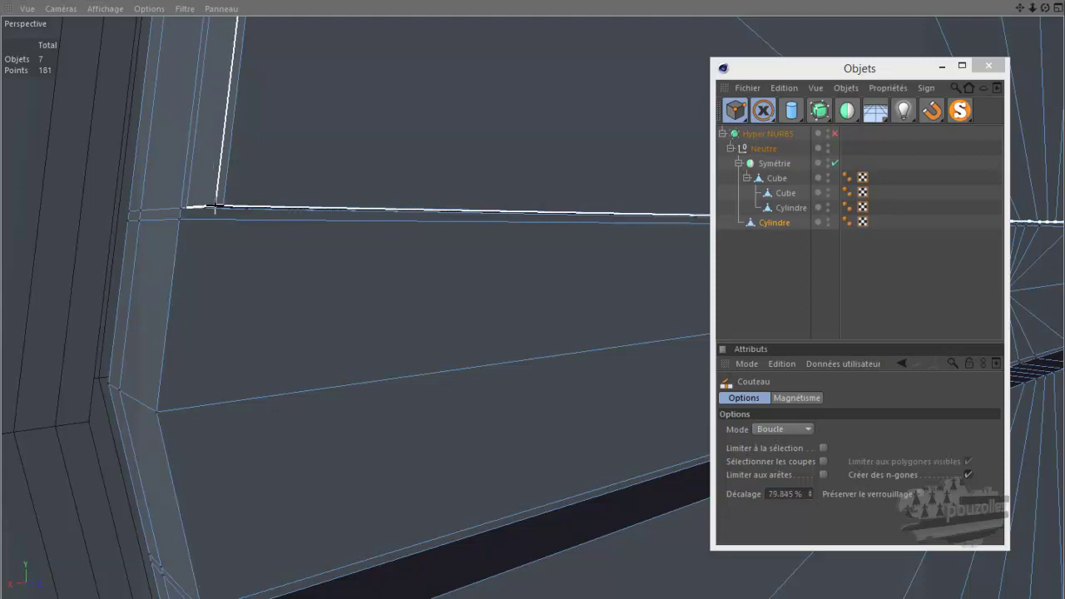
left_click(214, 352)
scroll(298, 270, "down", 2)
scroll(297, 271, "down", 1)
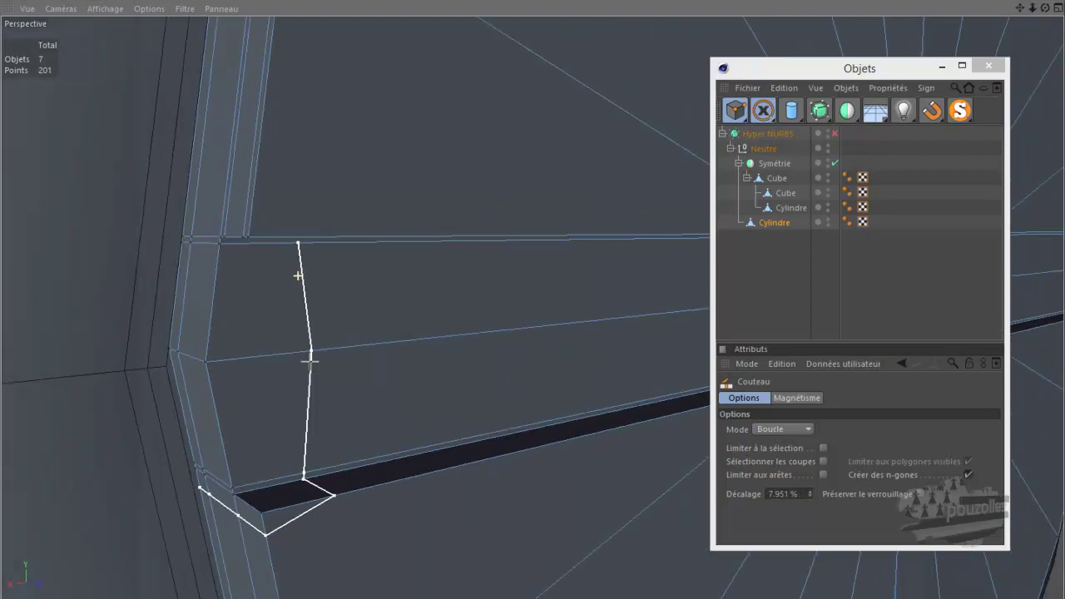
scroll(243, 547, "up", 2)
scroll(243, 547, "up", 2)
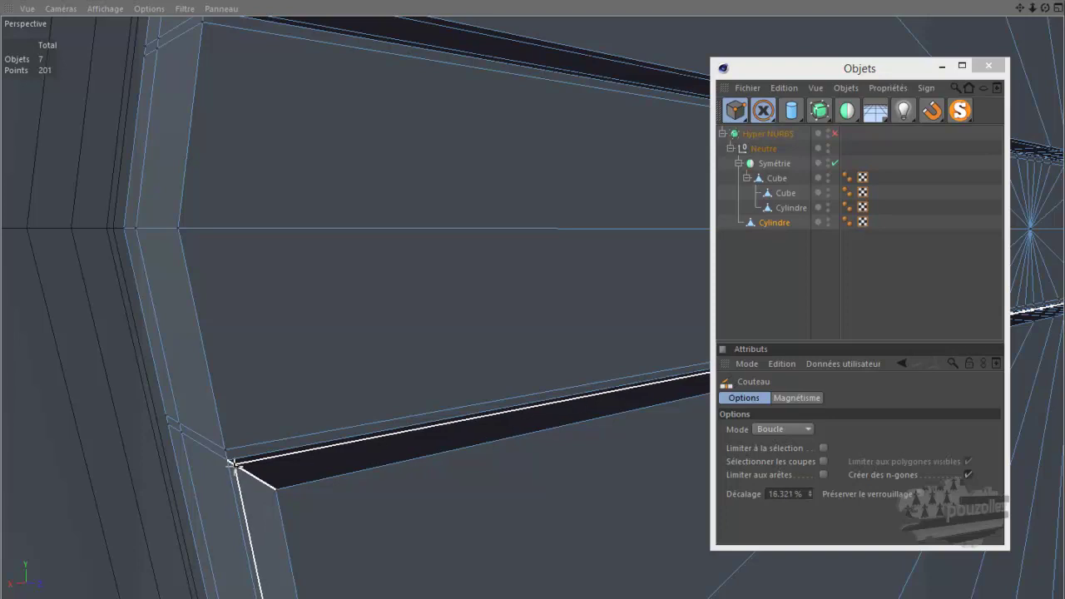
left_click(236, 466)
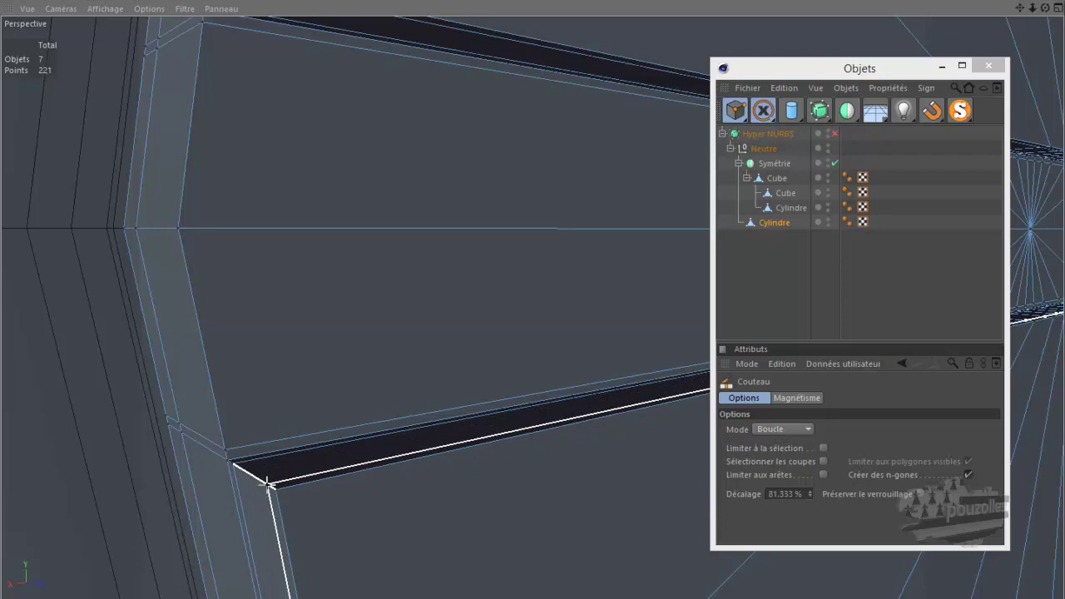
left_click(268, 482)
scroll(268, 479, "down", 2)
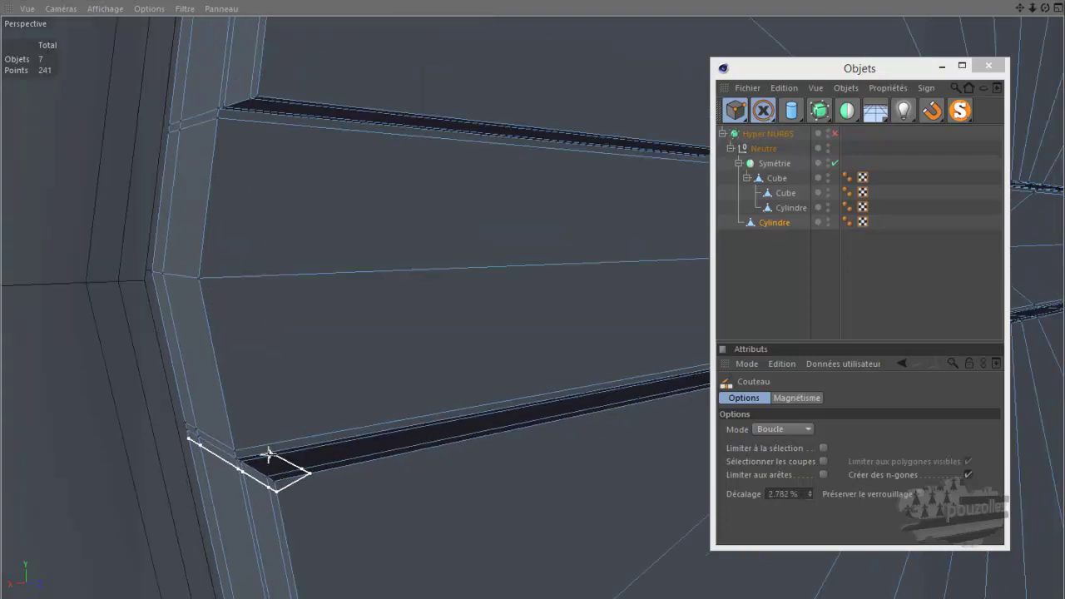
scroll(268, 454, "down", 2)
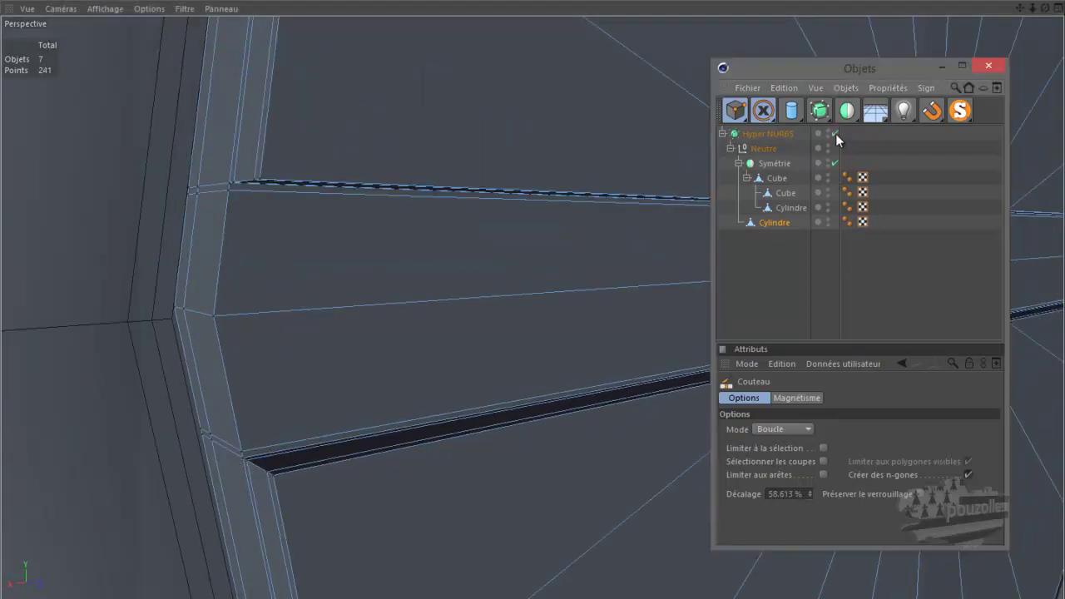
Switch the Knife to Plan mode and cut along the slot's top and lower edges.
left_click(836, 133)
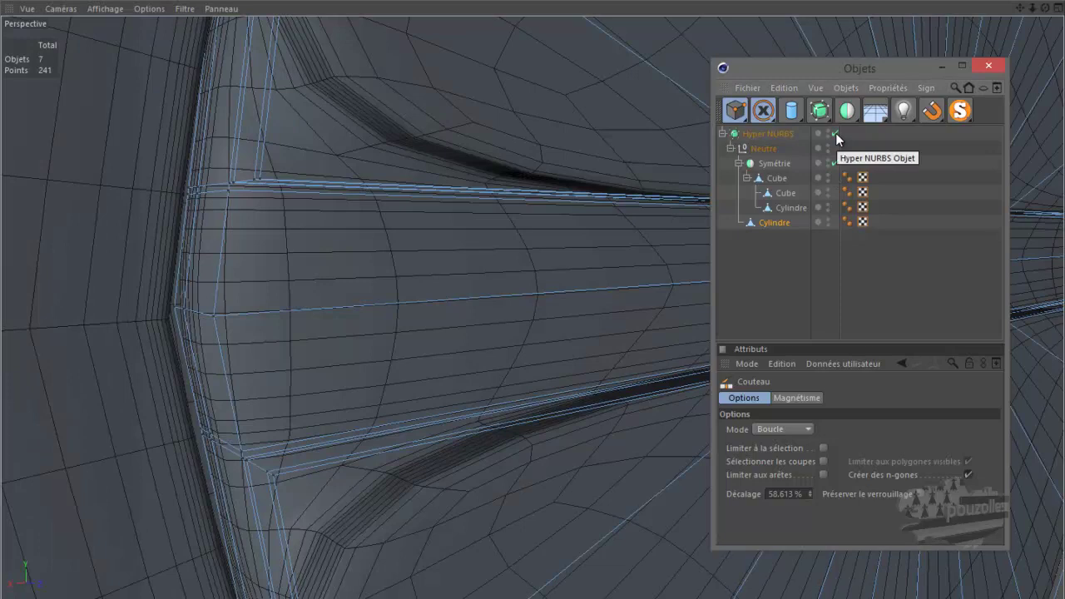
left_click(836, 133)
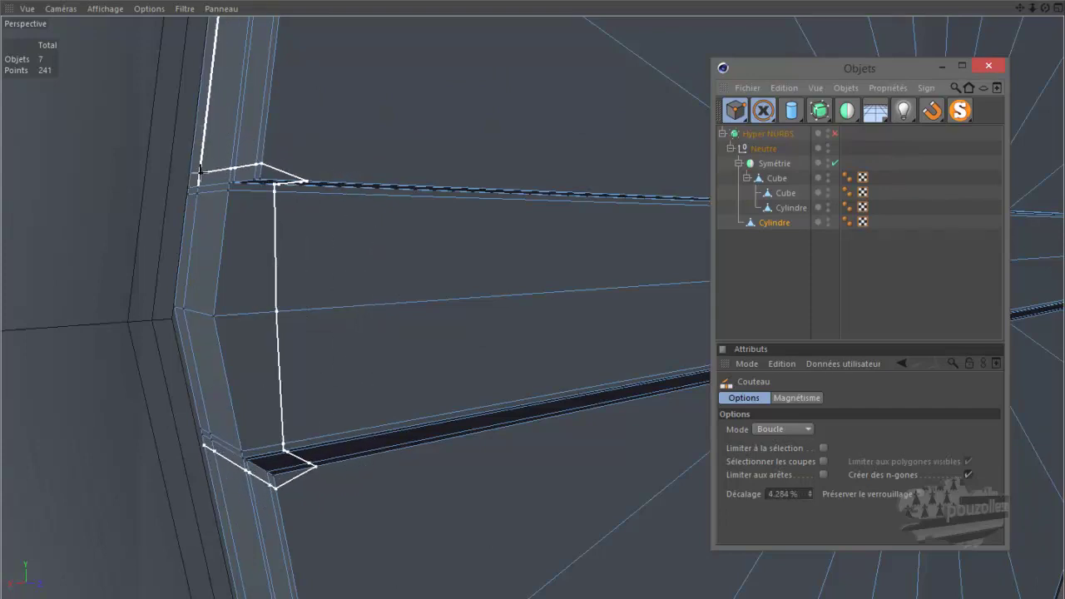
left_click(781, 429)
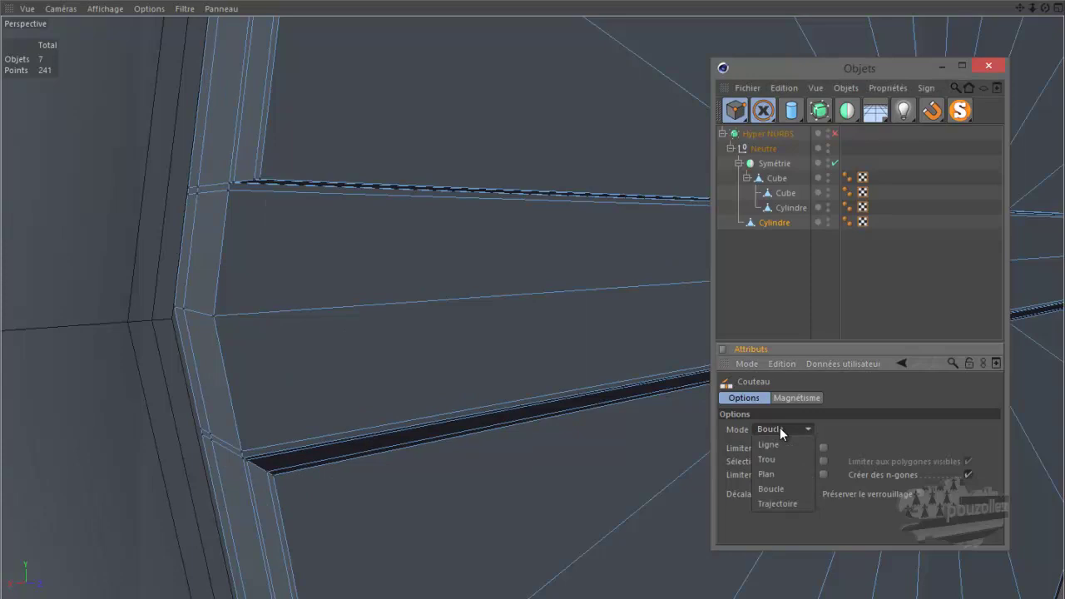
left_click(781, 474)
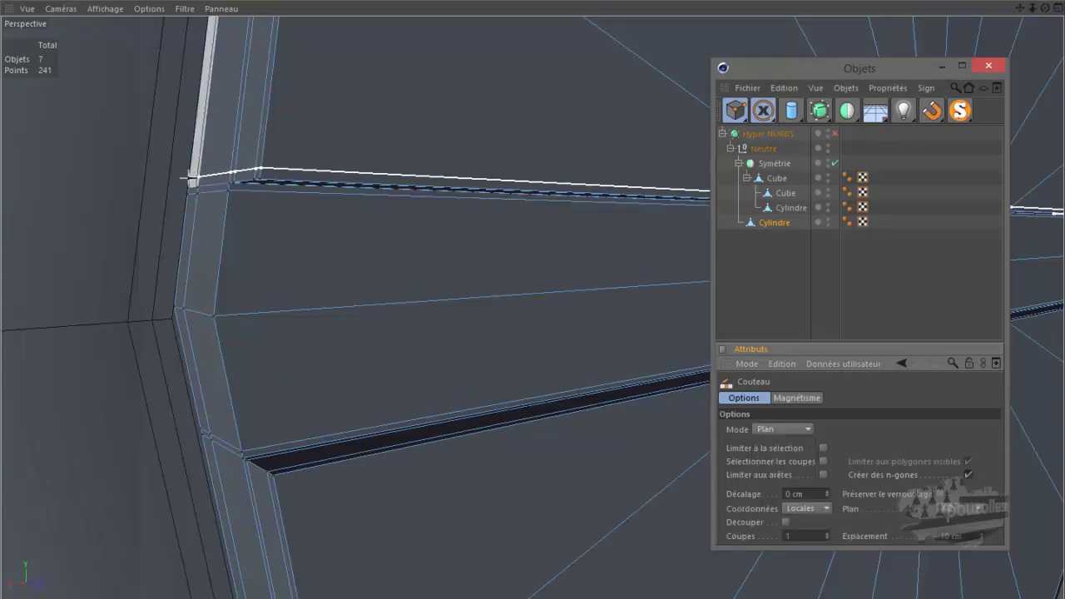
left_click(189, 177)
left_click(190, 177)
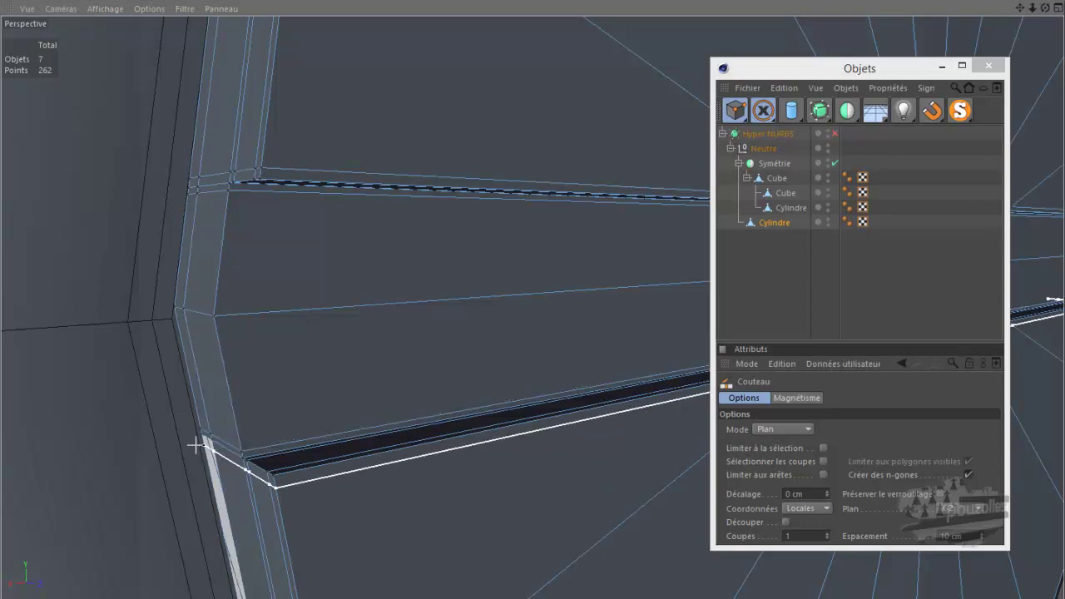
left_click(221, 444)
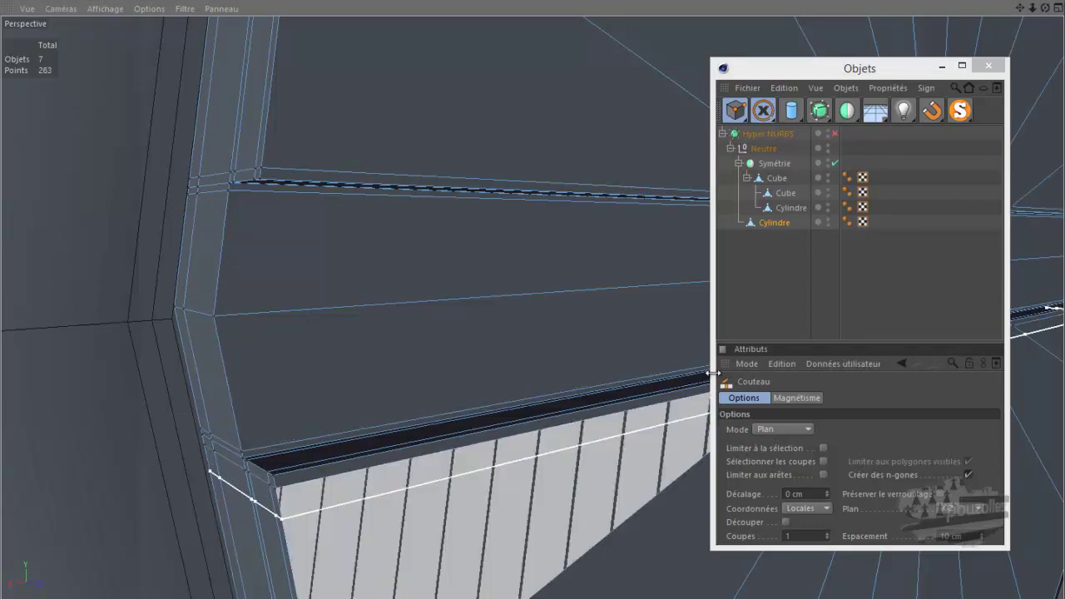
Re-enable Hyper NURBS, orbit out and render a preview, then select the Cube.
left_click(835, 134)
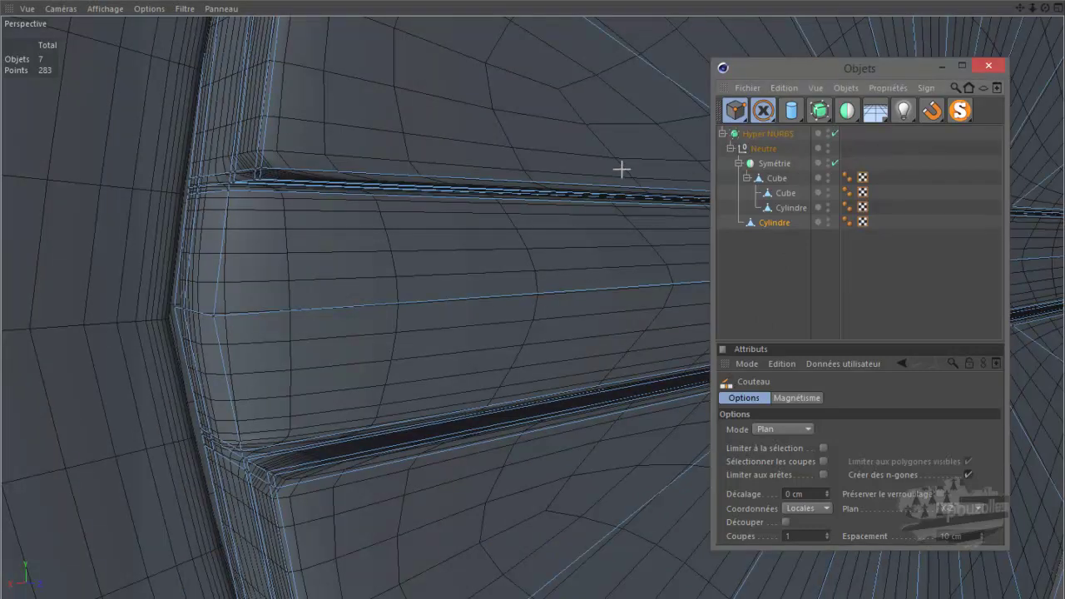
scroll(171, 320, "down", 3)
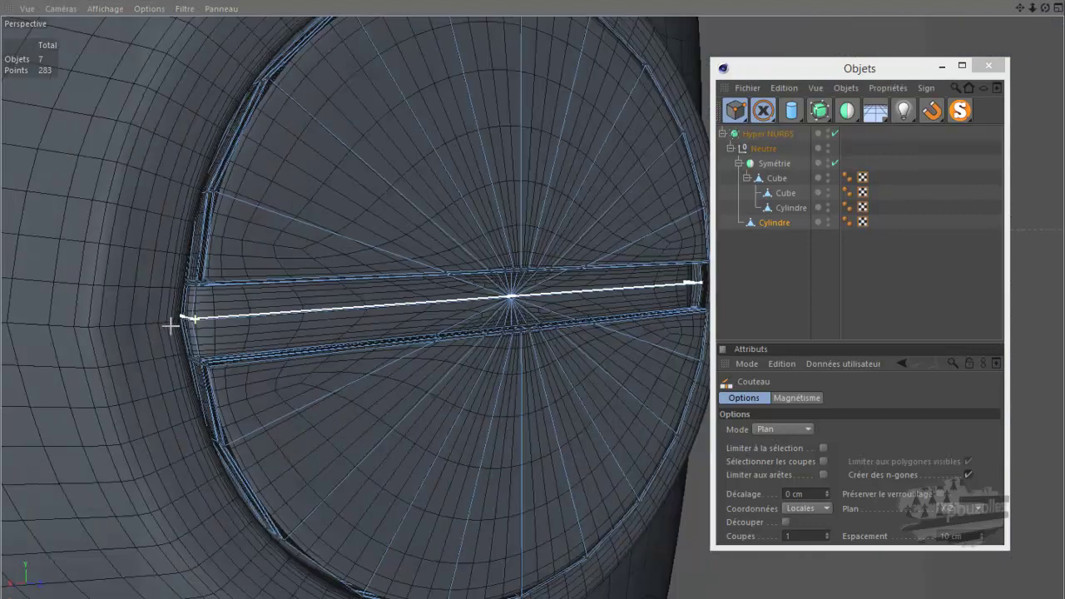
scroll(178, 341, "down", 2)
scroll(183, 367, "down", 2)
scroll(208, 373, "down", 2)
scroll(254, 362, "down", 2)
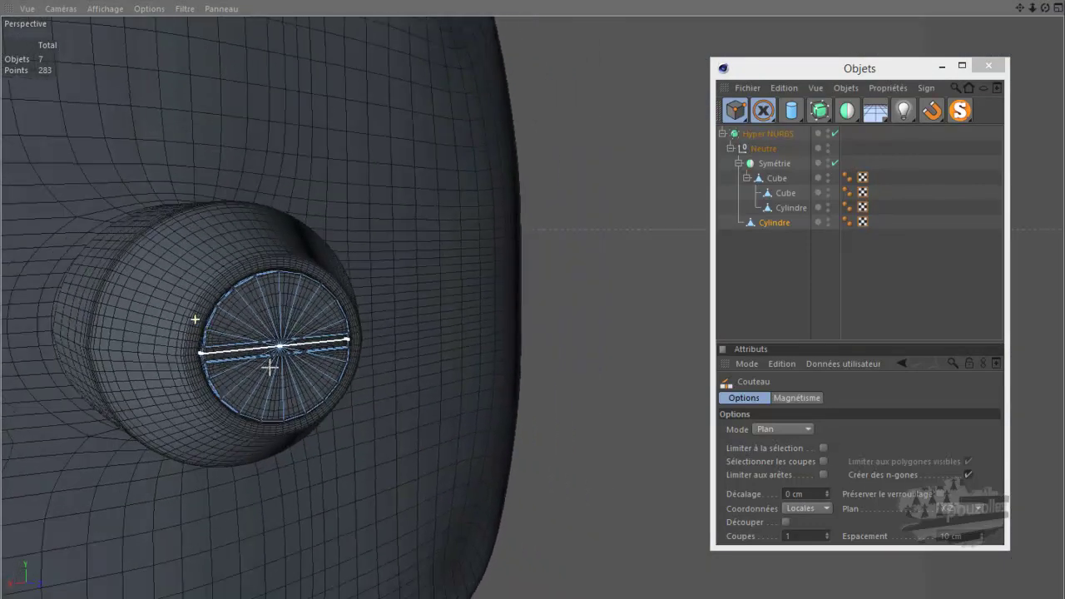
scroll(350, 337, "down", 2)
scroll(440, 320, "down", 1)
left_click_drag(439, 320, 499, 312, "alt")
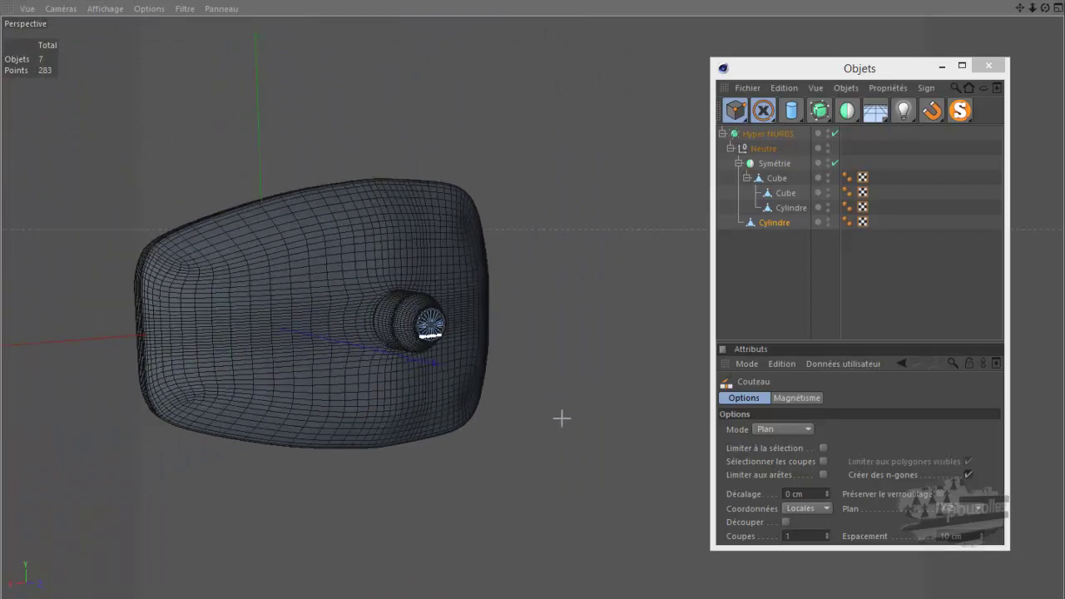
key("ctrl+r")
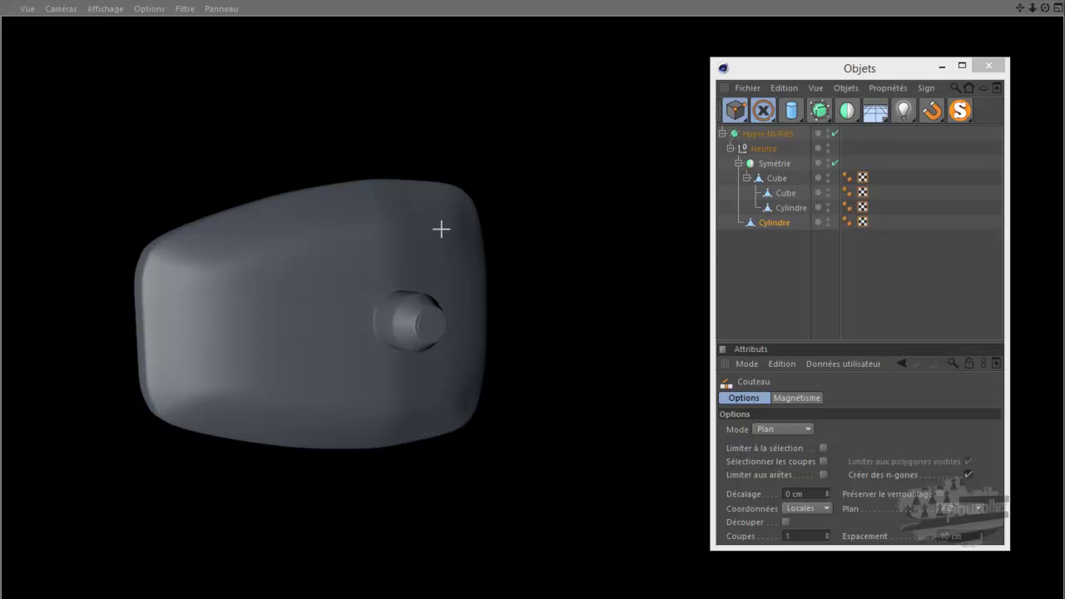
left_click(779, 178)
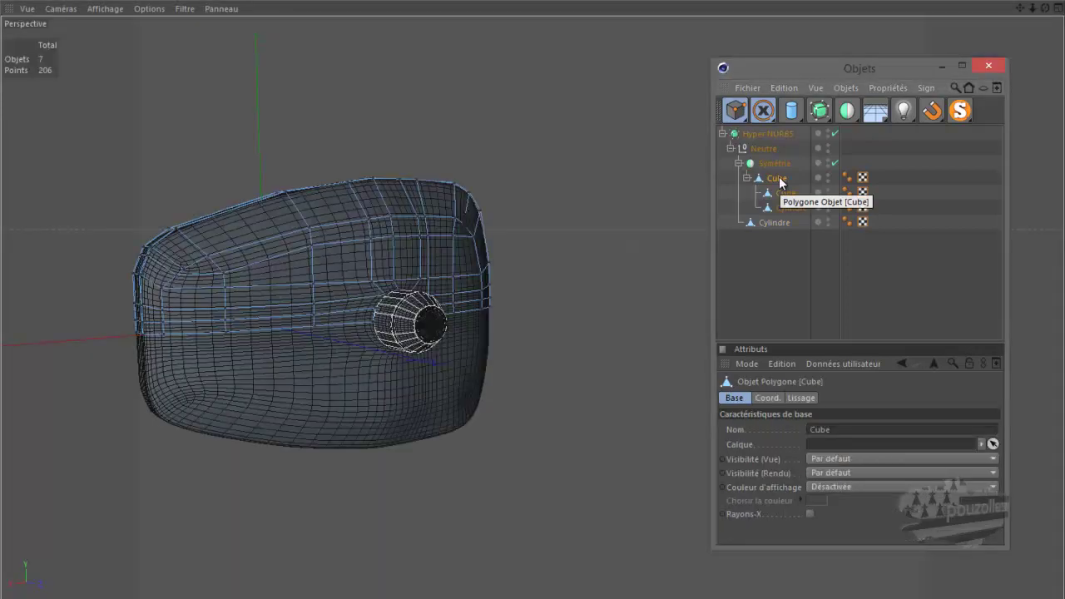
Switch to the selection brush limited to visible elements only.
left_click(761, 109)
left_click(792, 130)
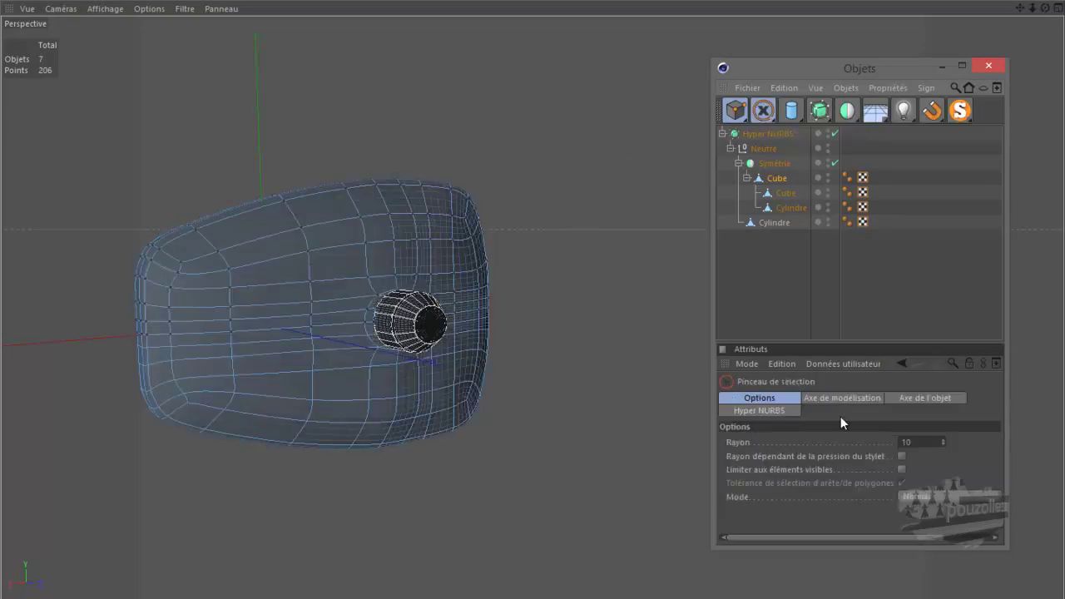
left_click(900, 467)
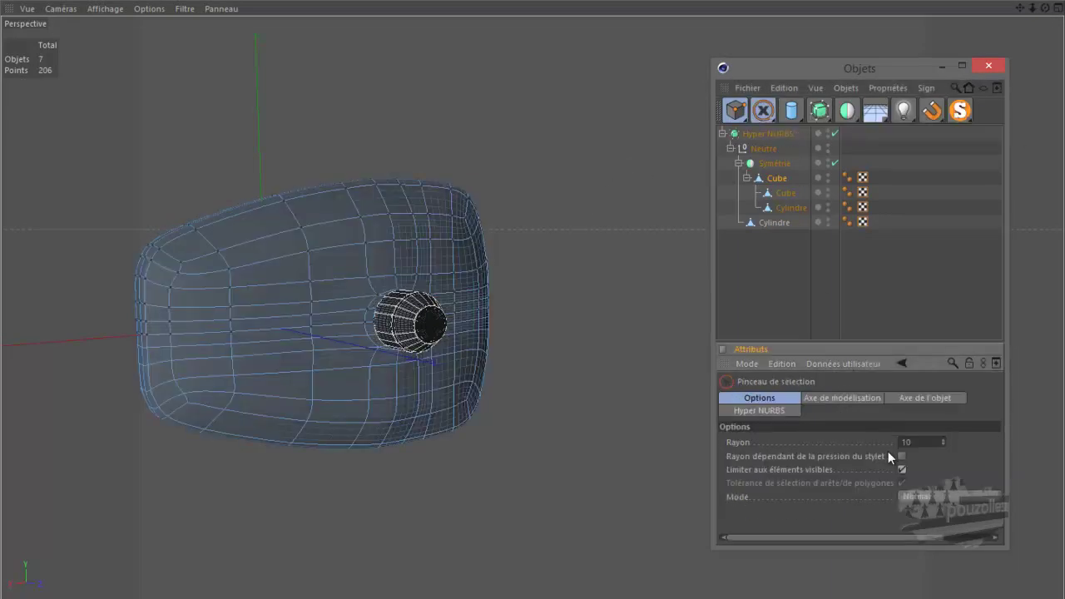
left_click_drag(531, 286, 520, 280, "alt")
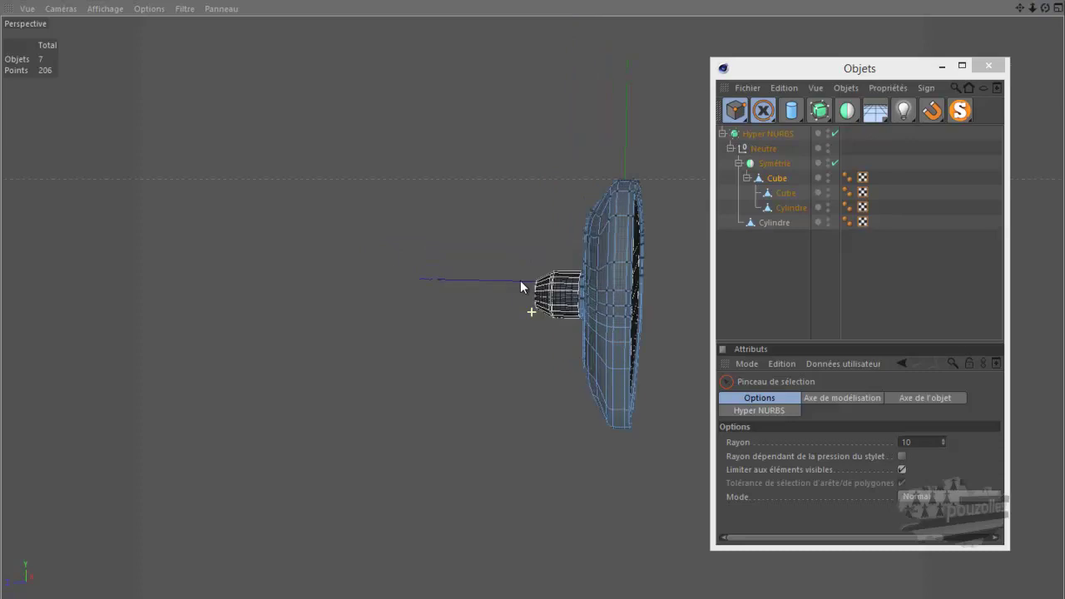
Turn off Hyper NURBS, orbit to the boss and plate, and choose Points mode.
left_click(835, 133)
left_click_drag(579, 232, 633, 223, "alt")
scroll(631, 225, "up", 2)
scroll(629, 222, "up", 2)
scroll(629, 222, "up", 1)
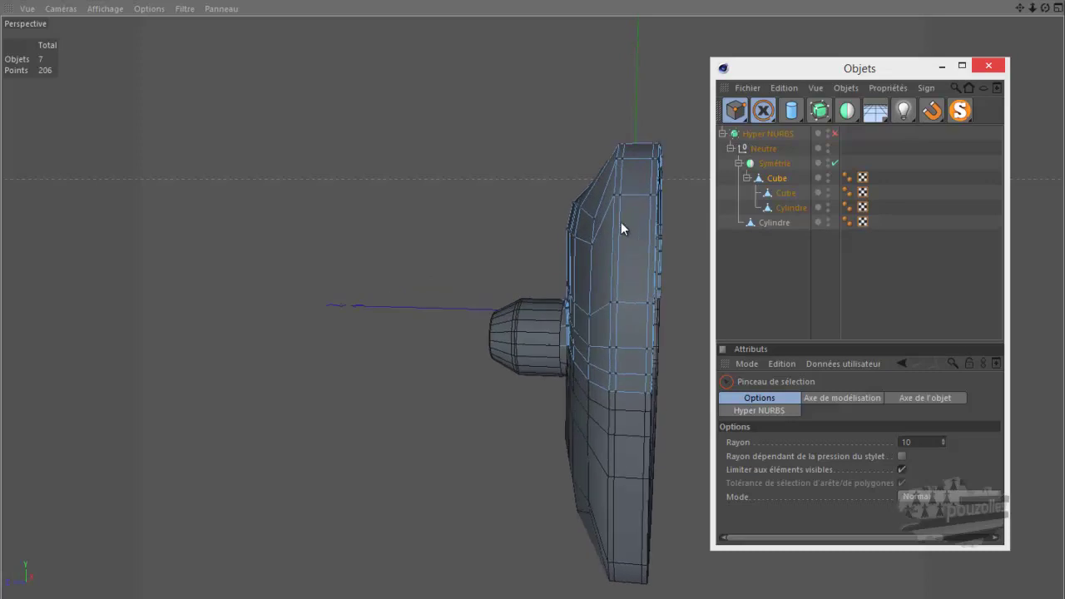
scroll(621, 221, "up", 1)
left_click_drag(535, 287, 533, 309, "alt")
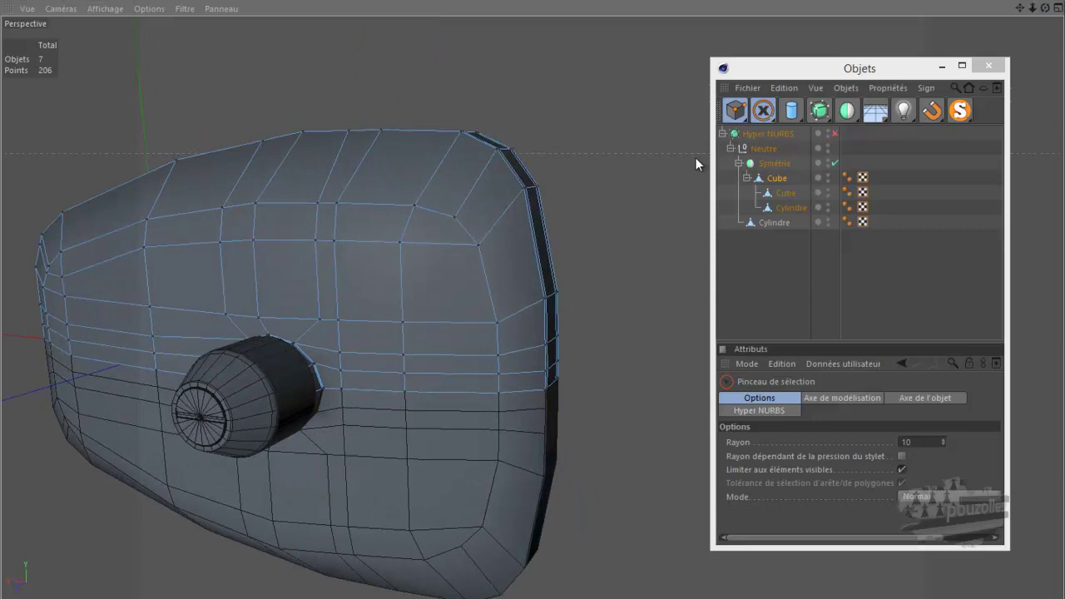
mouse_move(744, 114)
left_mouse_down()
mouse_move(764, 131)
mouse_move(794, 131)
left_mouse_up()
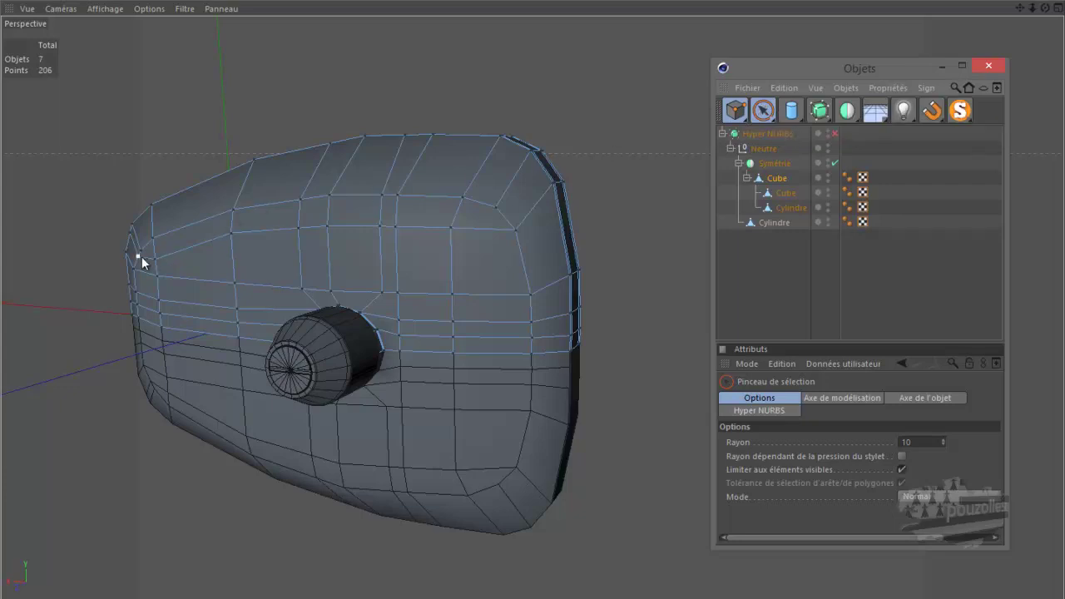
Live-select points on the upper side edge loop, undoing a stray outward move.
left_click_drag(140, 257, 153, 241)
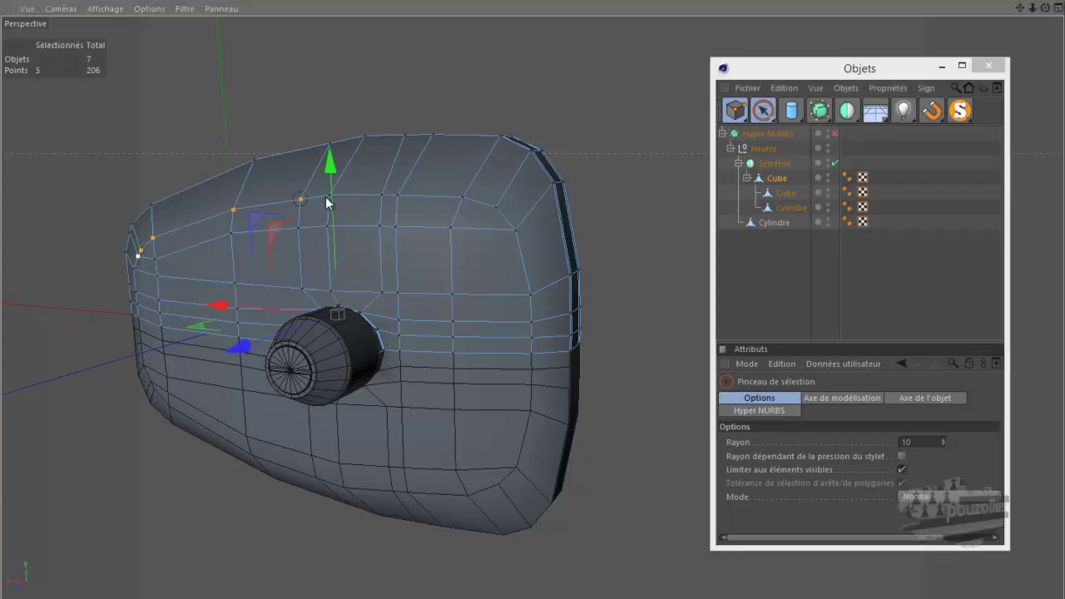
left_click_drag(472, 196, 515, 228)
mouse_move(533, 292)
left_mouse_down("alt")
mouse_move(521, 288)
mouse_move(533, 301)
left_mouse_up("alt")
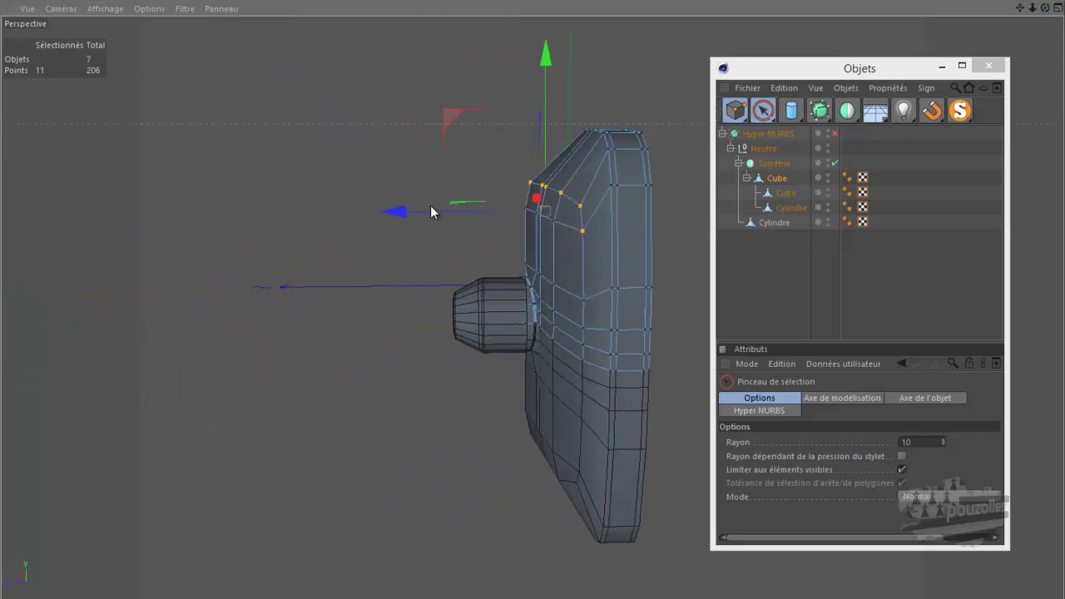
left_click_drag(395, 218, 399, 221)
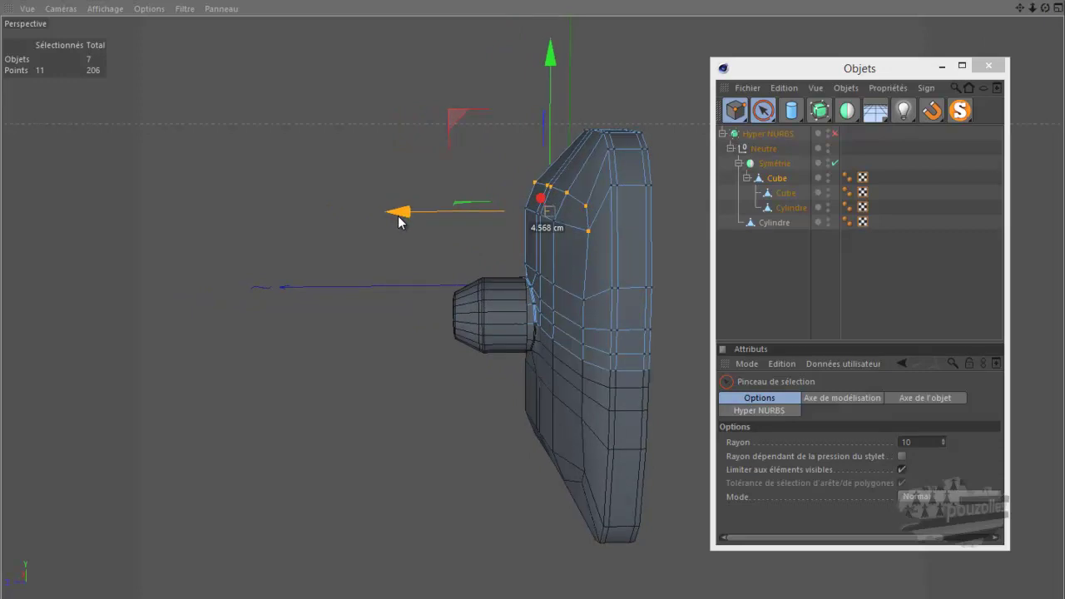
left_click(60, 9)
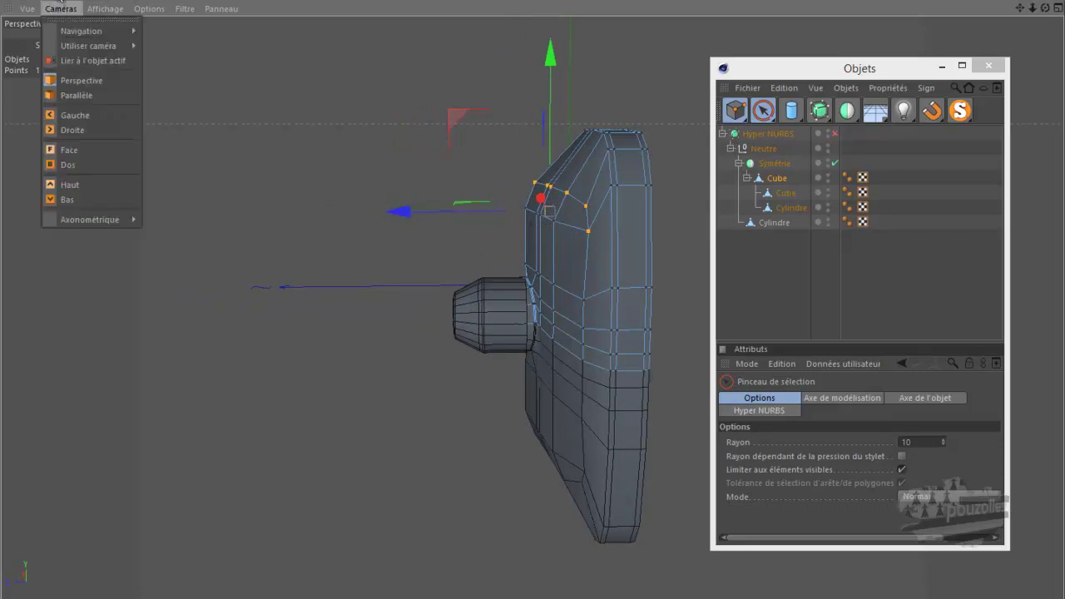
left_click(67, 11)
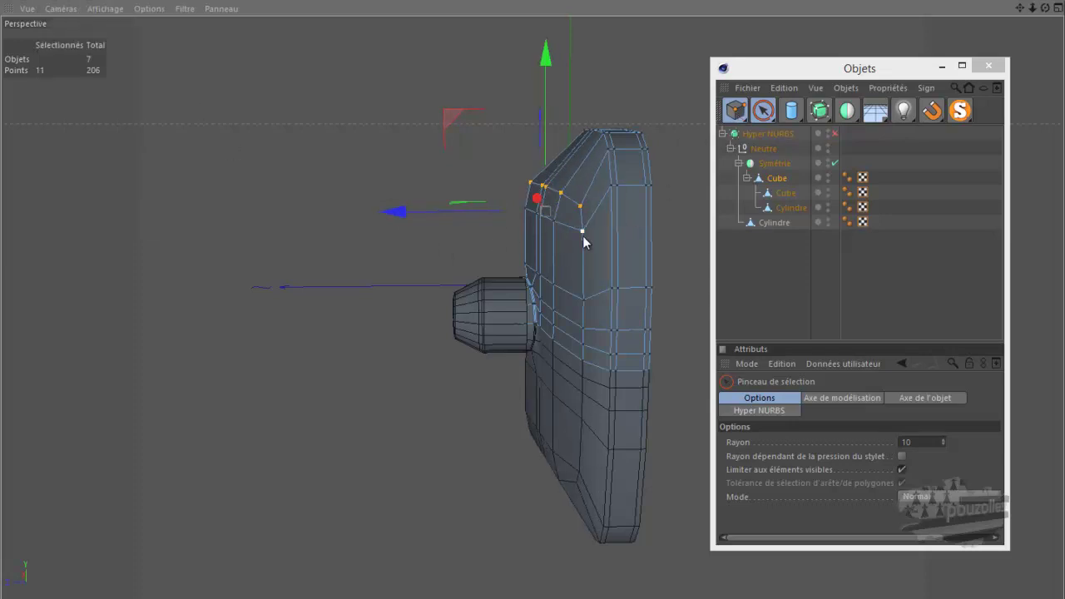
Drop one stray point so only the nine edge-loop points stay selected.
left_click_drag(1045, 8, 918, 39)
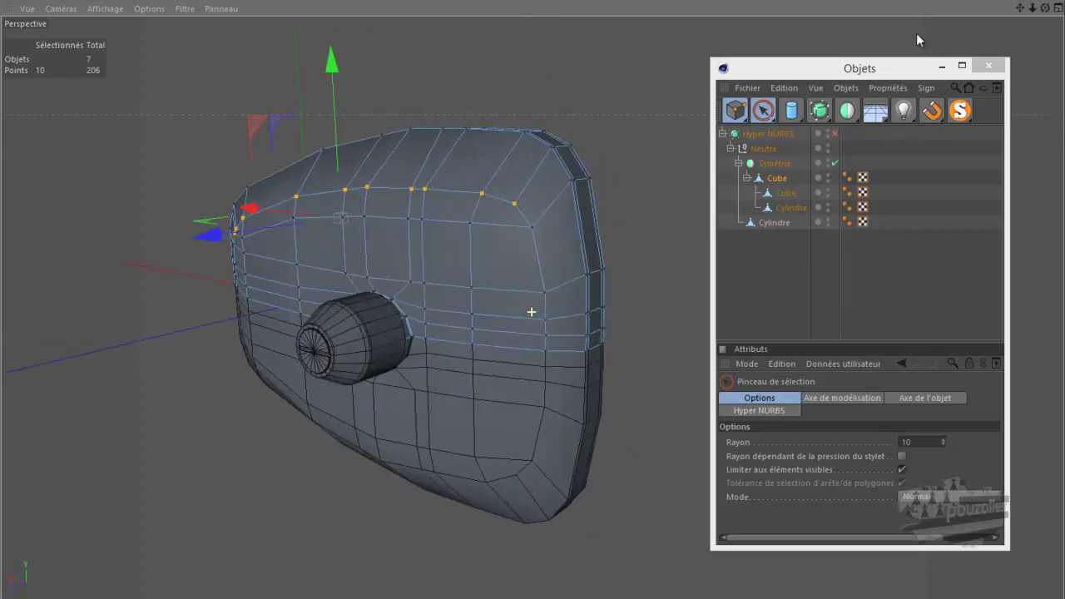
scroll(219, 250, "up", 2)
scroll(219, 256, "up", 2)
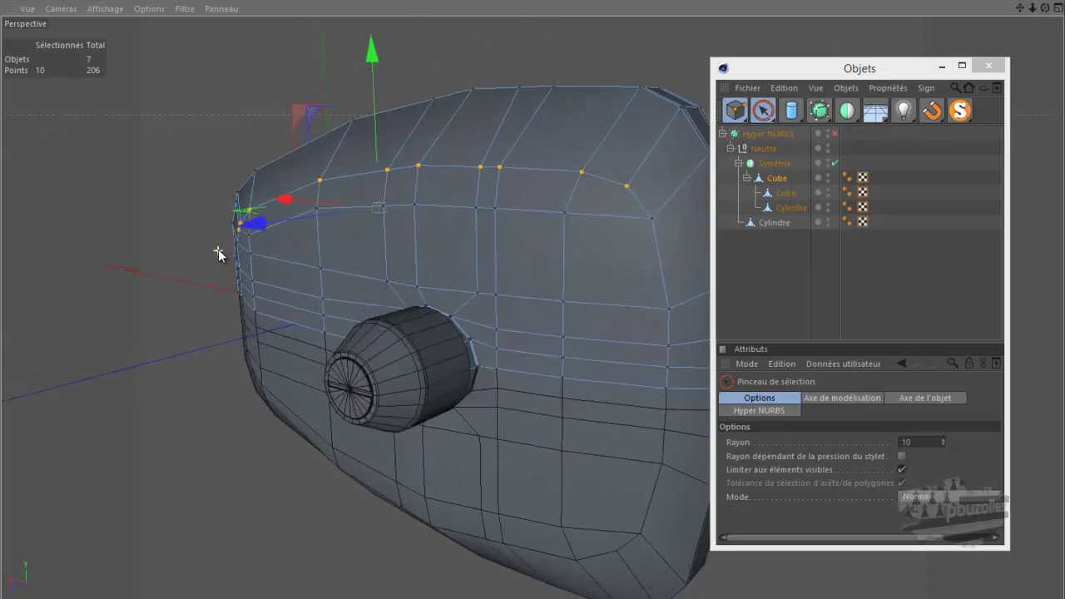
scroll(227, 246, "up", 2)
left_click(224, 253, "ctrl")
scroll(189, 284, "down", 2)
scroll(179, 293, "down", 1)
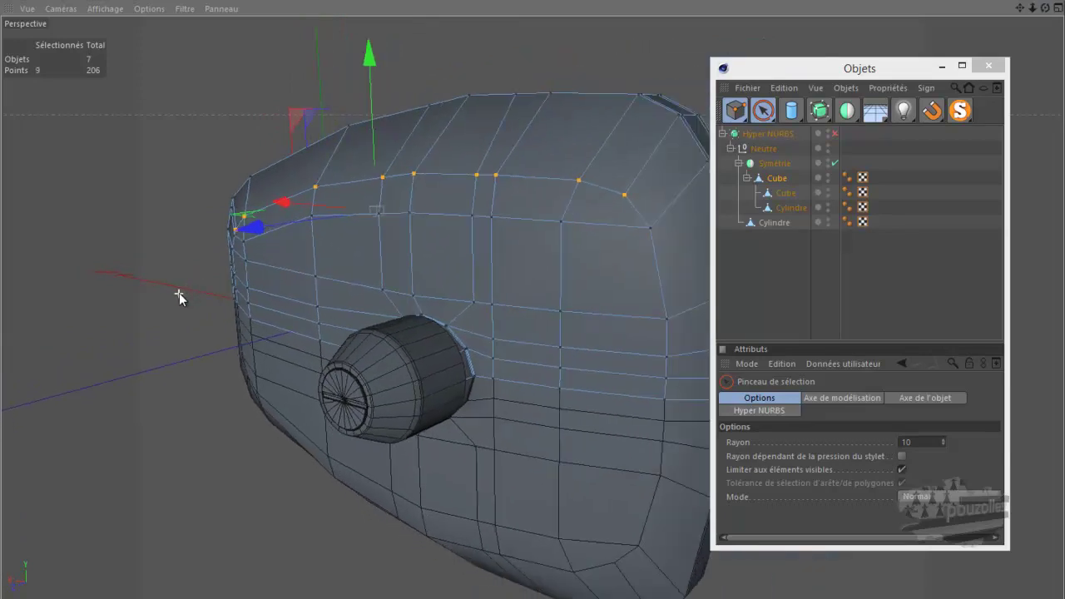
scroll(179, 293, "down", 2)
scroll(179, 293, "down", 2)
mouse_move(1047, 10)
left_mouse_down()
mouse_move(530, 291)
mouse_move(466, 240)
mouse_move(424, 233)
left_mouse_up()
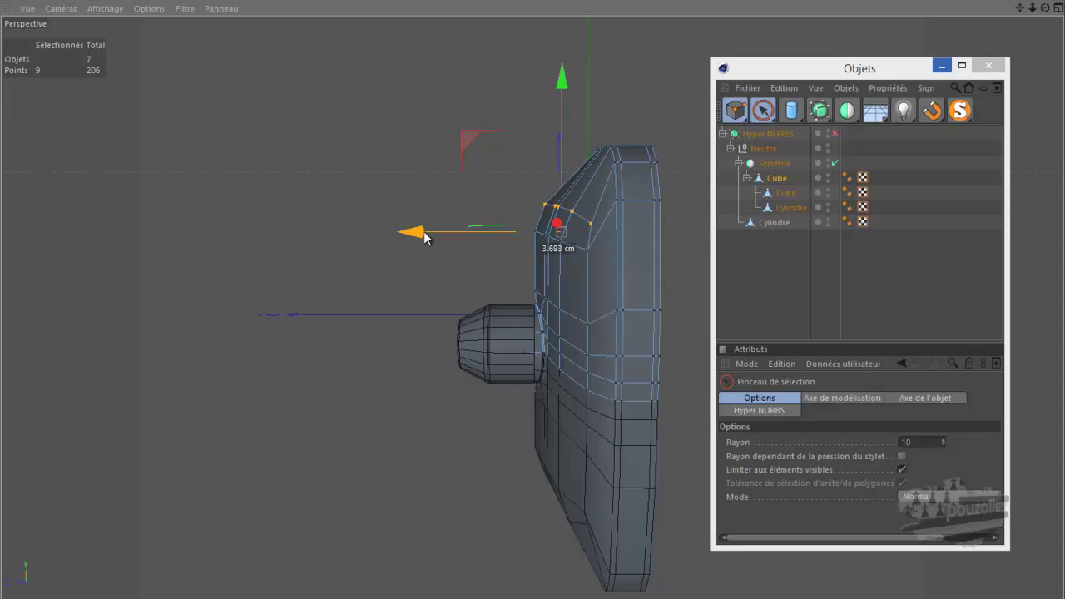
Scale the selected loop points on X down to 49.43%.
left_click_drag(763, 112, 900, 132)
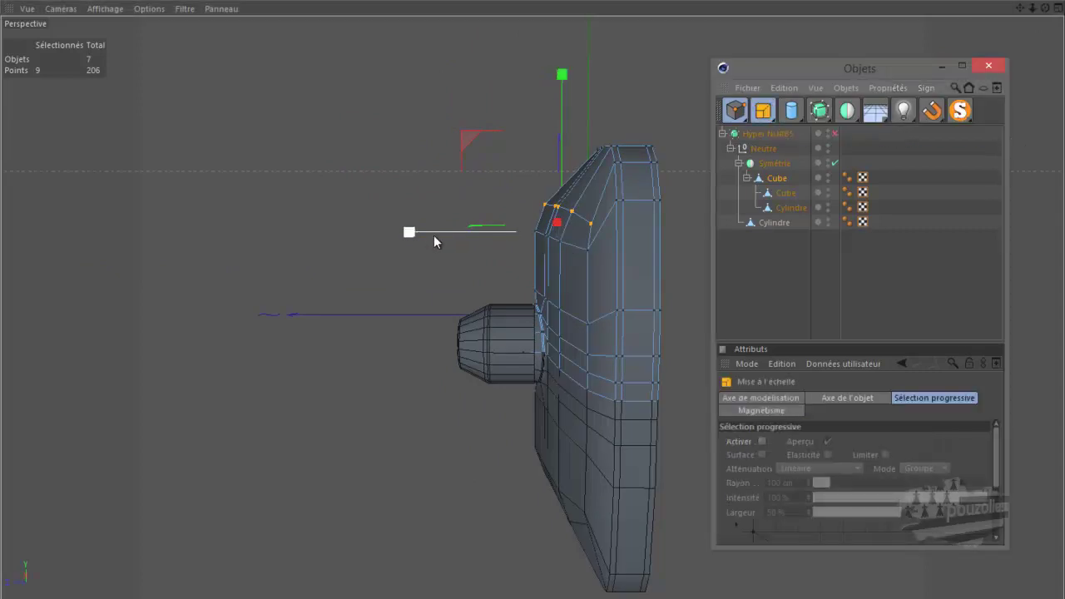
left_click_drag(410, 232, 468, 245)
left_click_drag(479, 252, 488, 254)
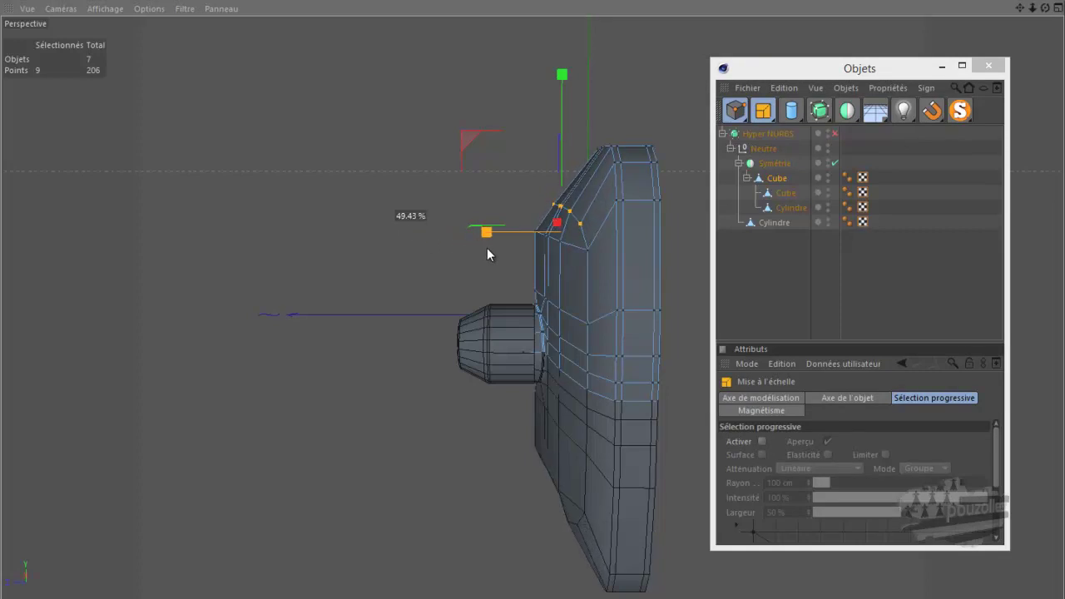
left_click_drag(487, 247, 486, 248)
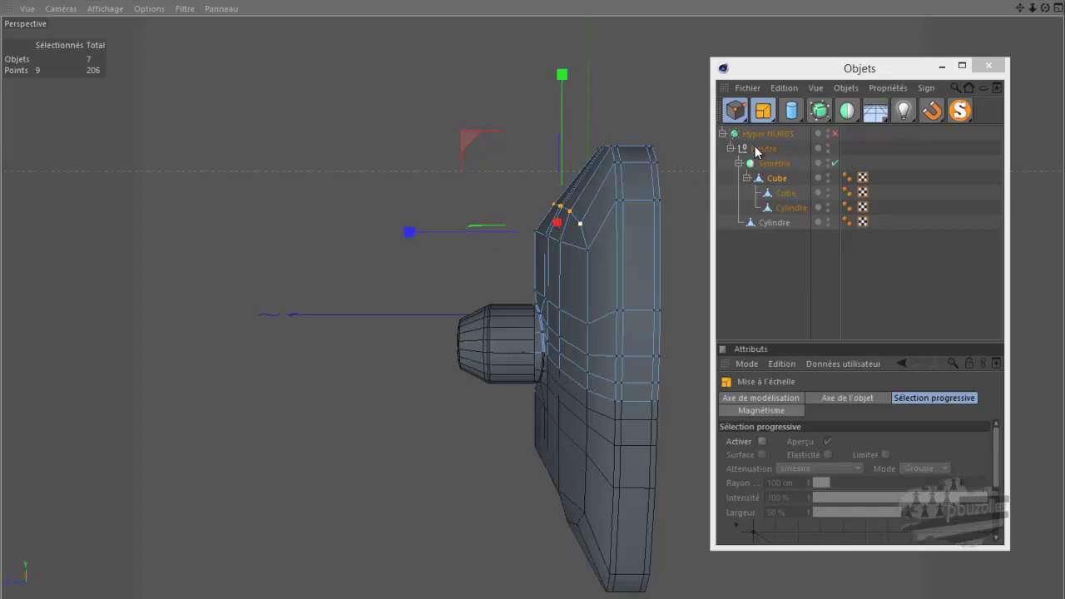
Move the loop points 10.498 cm along X and orbit to check the profile.
mouse_move(761, 114)
left_mouse_down()
mouse_move(813, 133)
mouse_move(847, 131)
left_mouse_up()
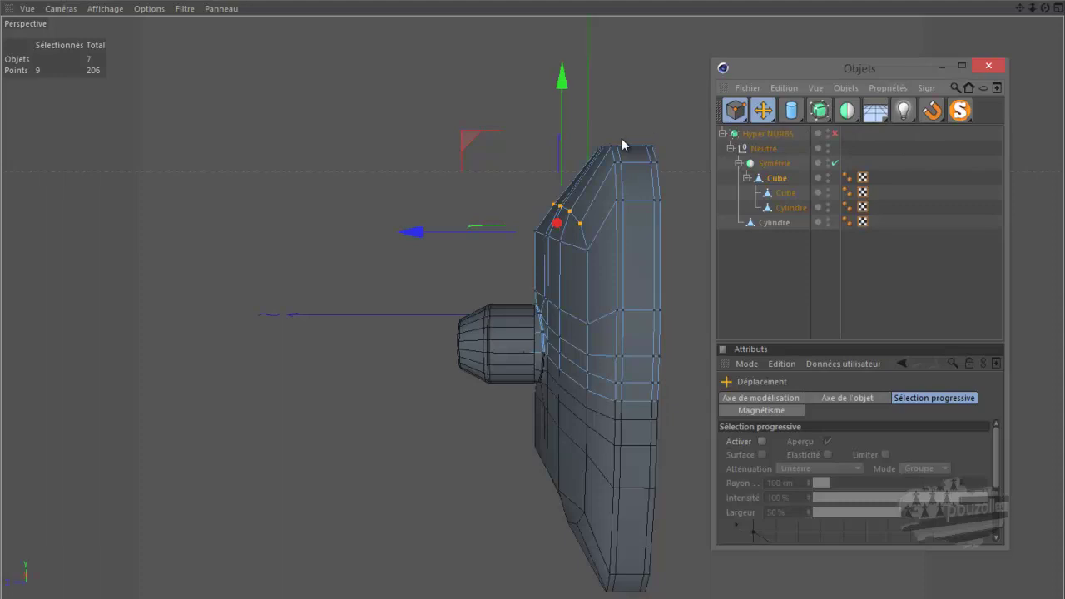
left_click_drag(471, 147, 476, 136)
mouse_move(1045, 10)
left_mouse_down()
mouse_move(608, 162)
mouse_move(646, 146)
left_mouse_up()
mouse_move(1045, 10)
left_mouse_down()
mouse_move(554, 291)
mouse_move(540, 285)
mouse_move(623, 141)
mouse_move(602, 157)
mouse_move(623, 158)
left_mouse_up()
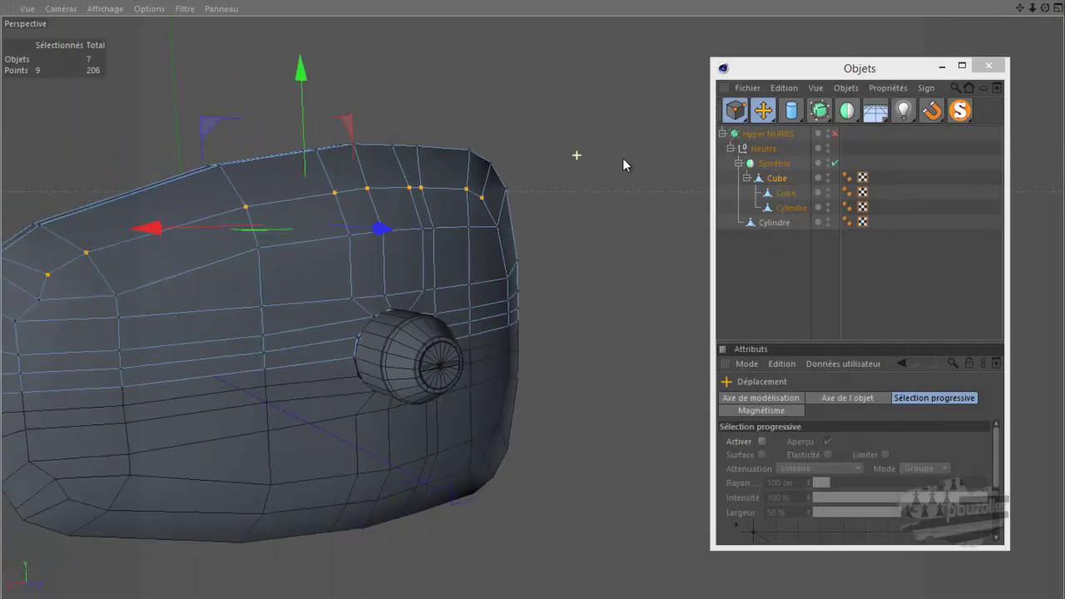
scroll(622, 158, "down", 3)
left_click_drag(1045, 10, 533, 293)
Brush-select four side points with Live Selection and move them 4.381 cm on X.
left_click_drag(743, 114, 826, 133)
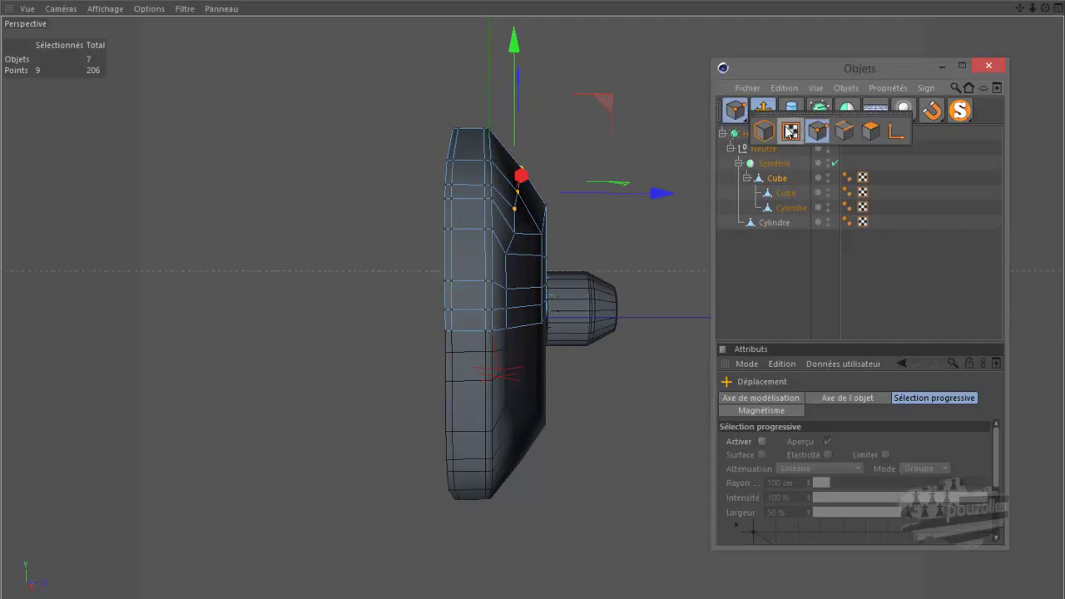
left_click_drag(763, 110, 791, 131)
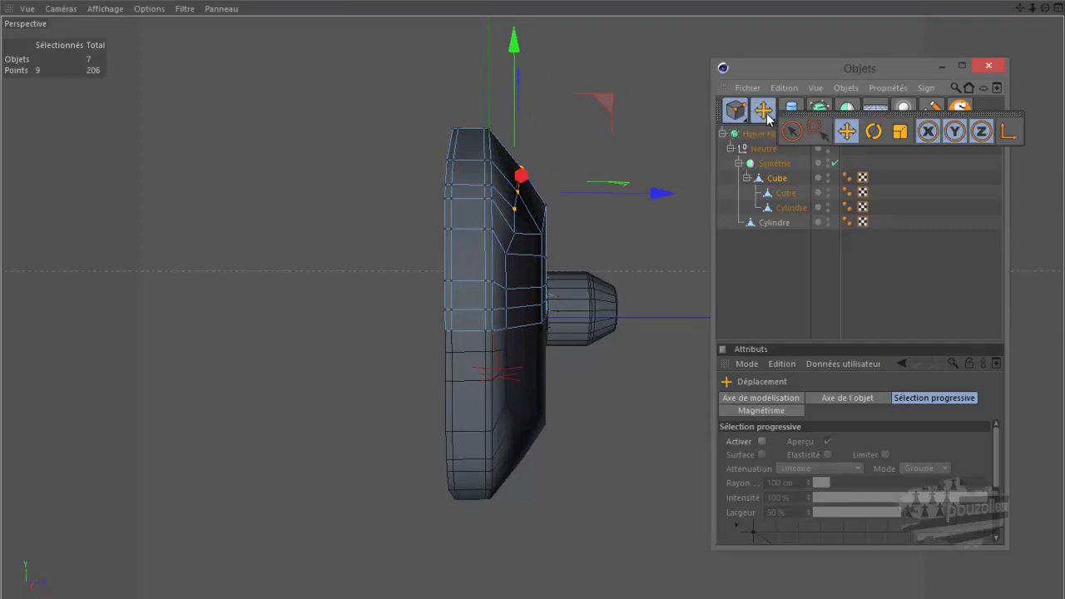
left_click(509, 257)
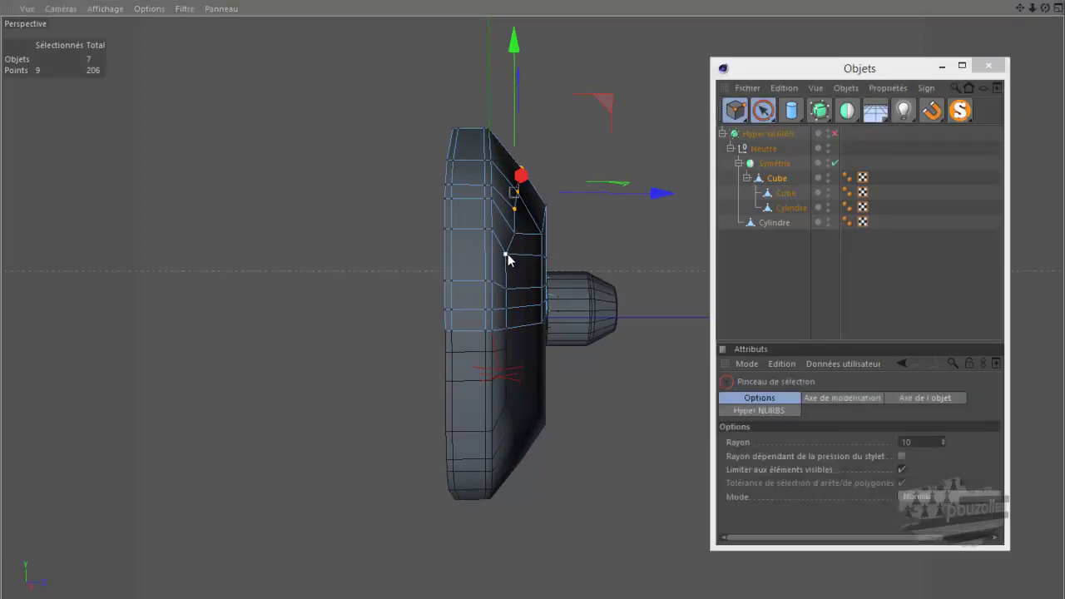
left_click_drag(509, 333, 511, 321)
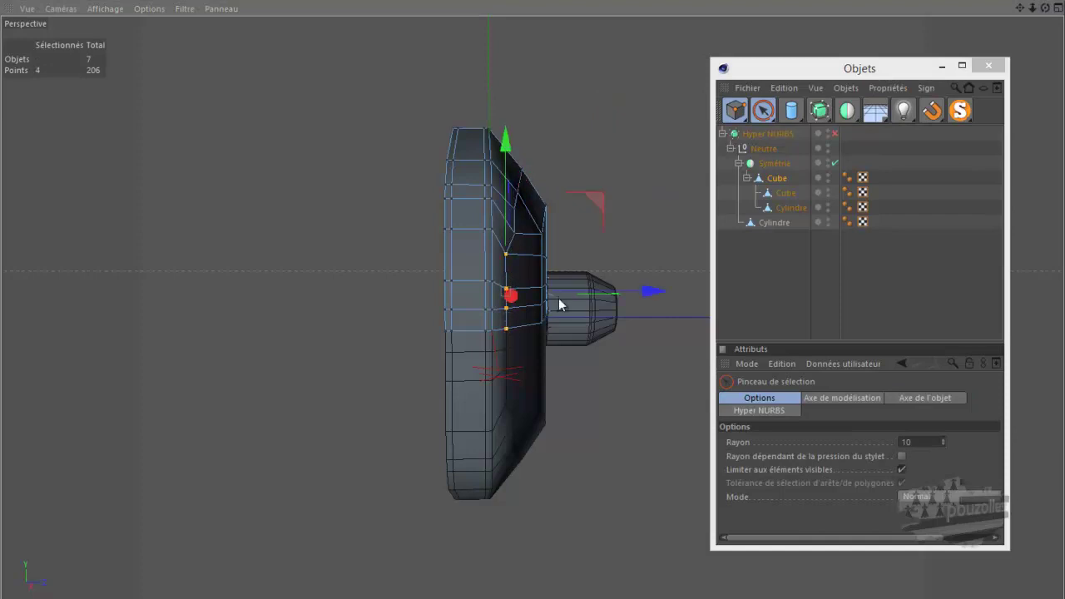
left_click_drag(646, 294, 656, 302)
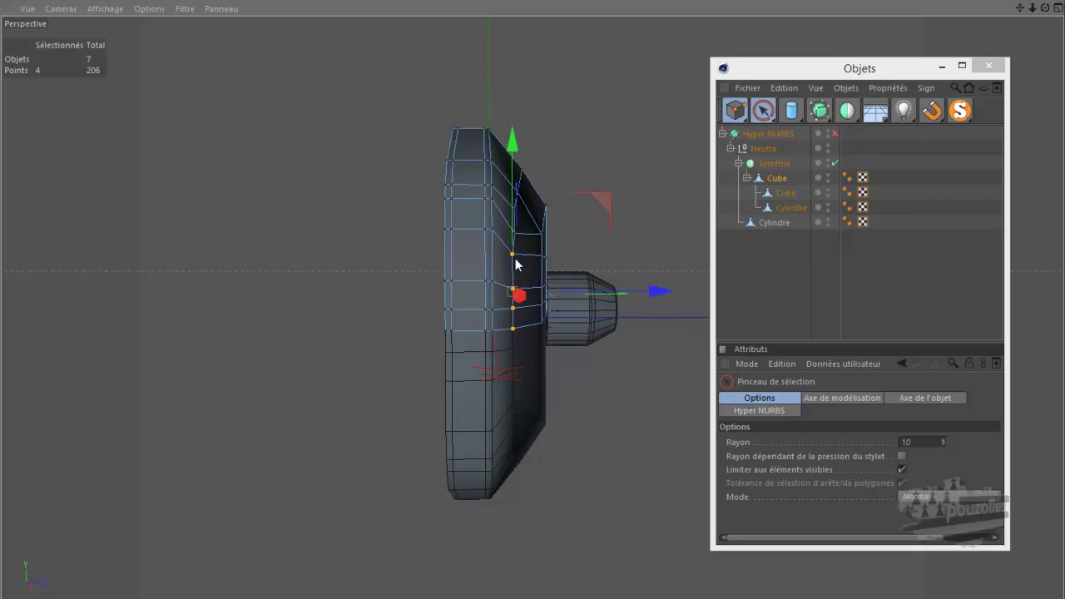
scroll(403, 267, "down", 1)
left_click_drag(1046, 8, 534, 293)
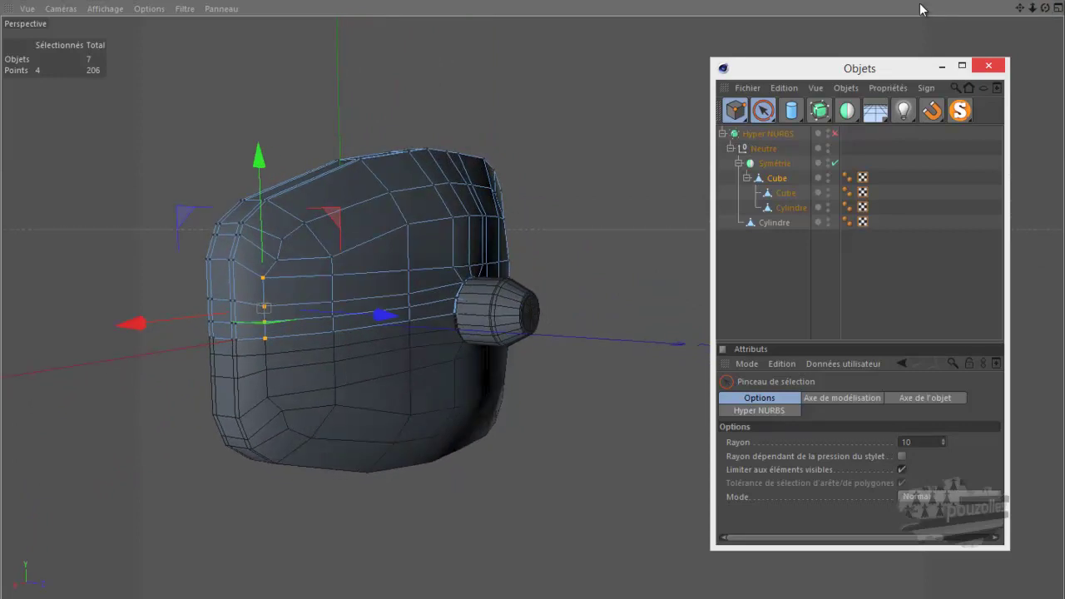
Slide one point near the upper corner along its edge to 3.4% with Glissement.
scroll(272, 269, "up", 1)
scroll(274, 266, "up", 2)
scroll(279, 263, "up", 2)
left_click(278, 260)
right_click(575, 92)
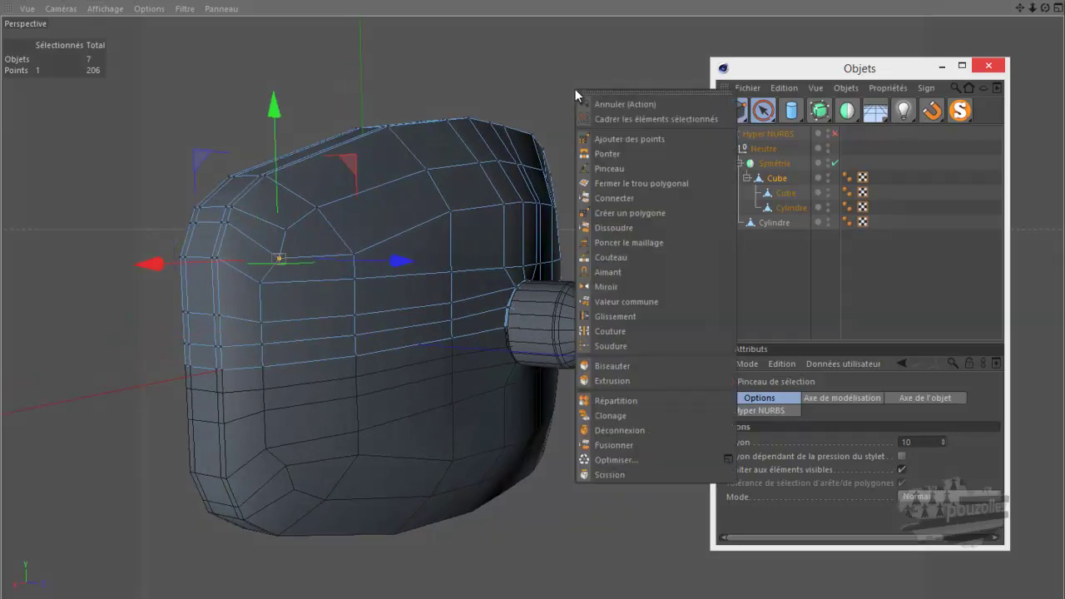
left_click(614, 316)
left_click_drag(278, 261, 273, 258)
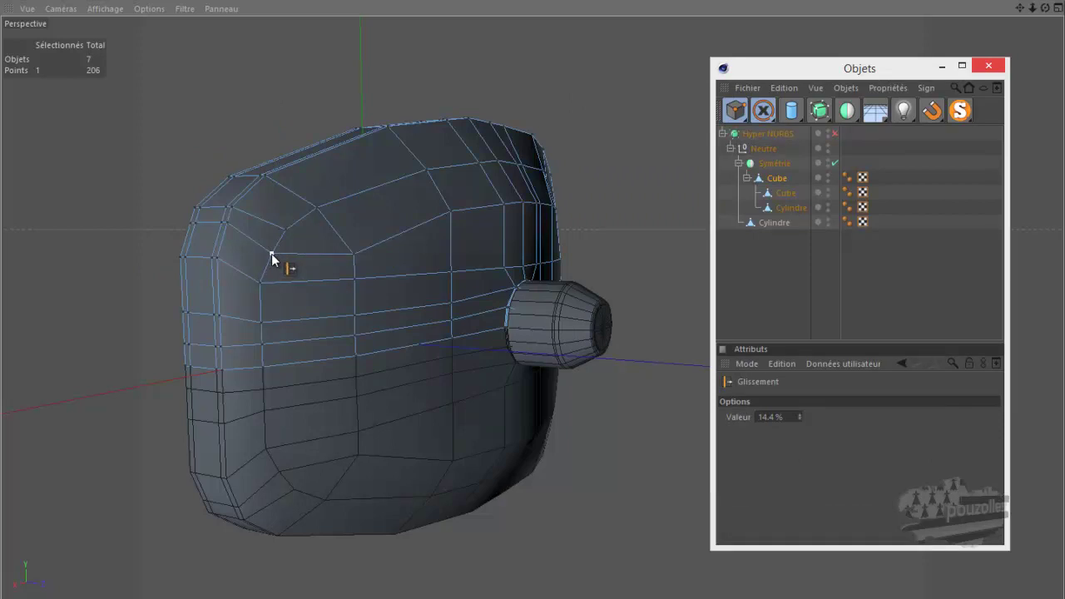
left_click_drag(271, 253, 276, 255)
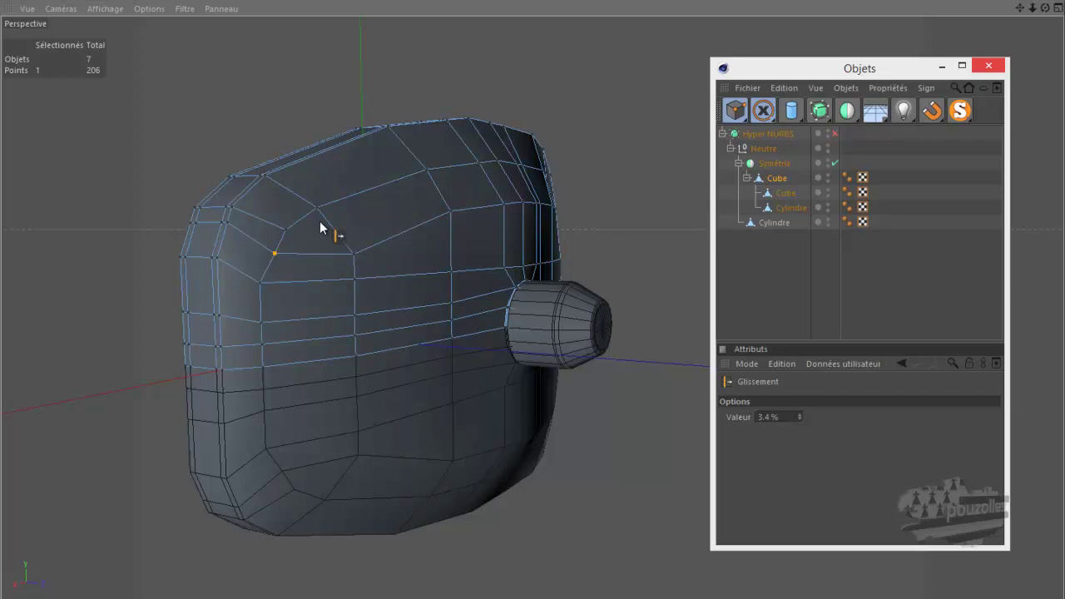
Switch from Glissement to Déplacement and nudge the first upper-edge point slightly outward.
mouse_move(1046, 7)
left_mouse_down()
mouse_move(528, 304)
mouse_move(538, 306)
mouse_move(543, 280)
mouse_move(534, 288)
left_mouse_up()
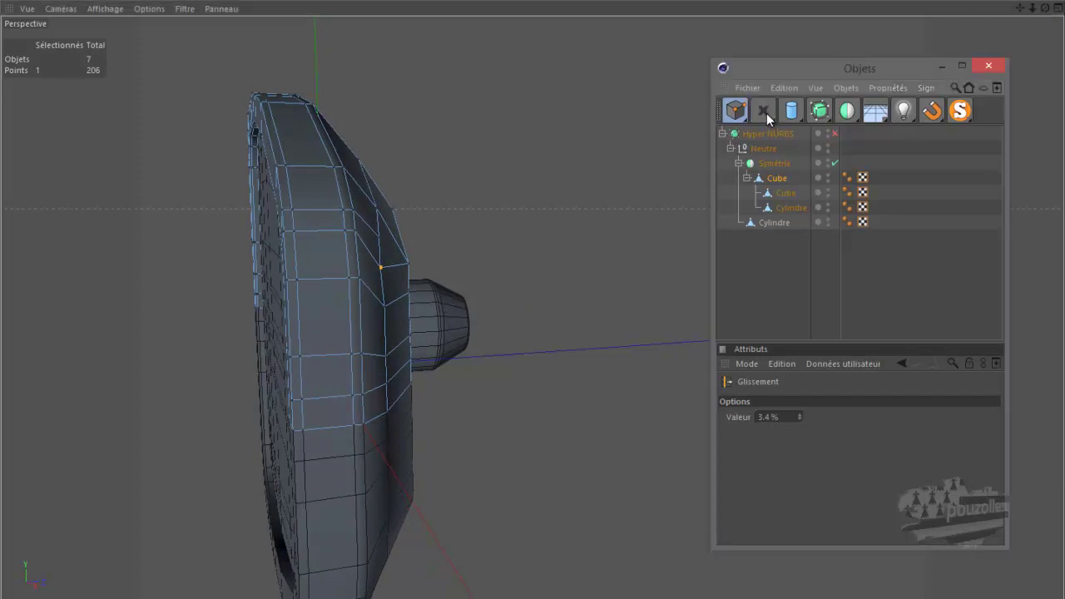
left_click_drag(766, 113, 848, 131)
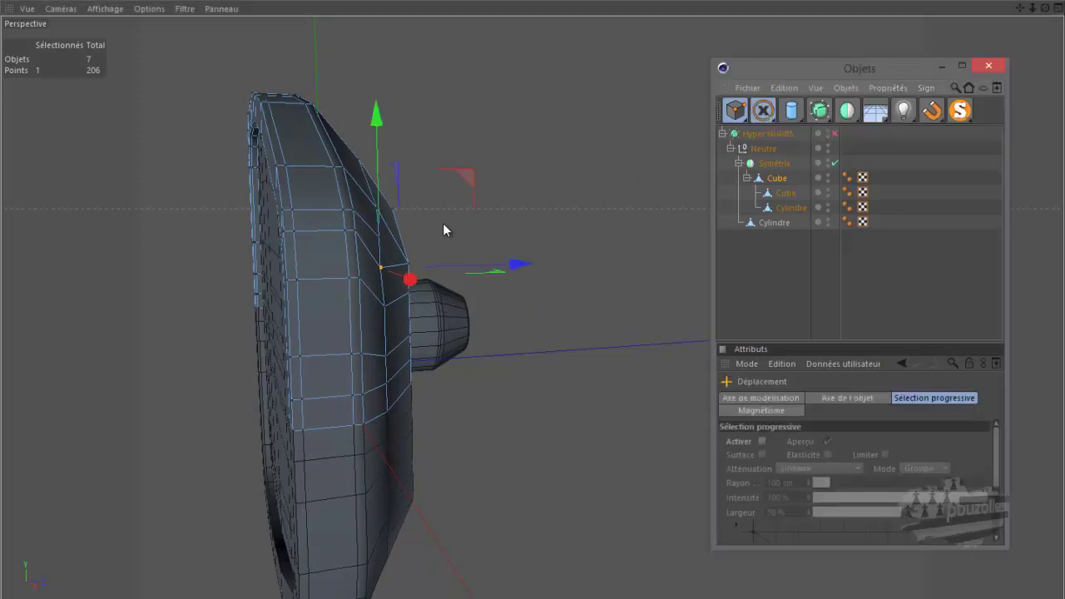
left_click(380, 239)
left_click_drag(479, 241, 483, 238)
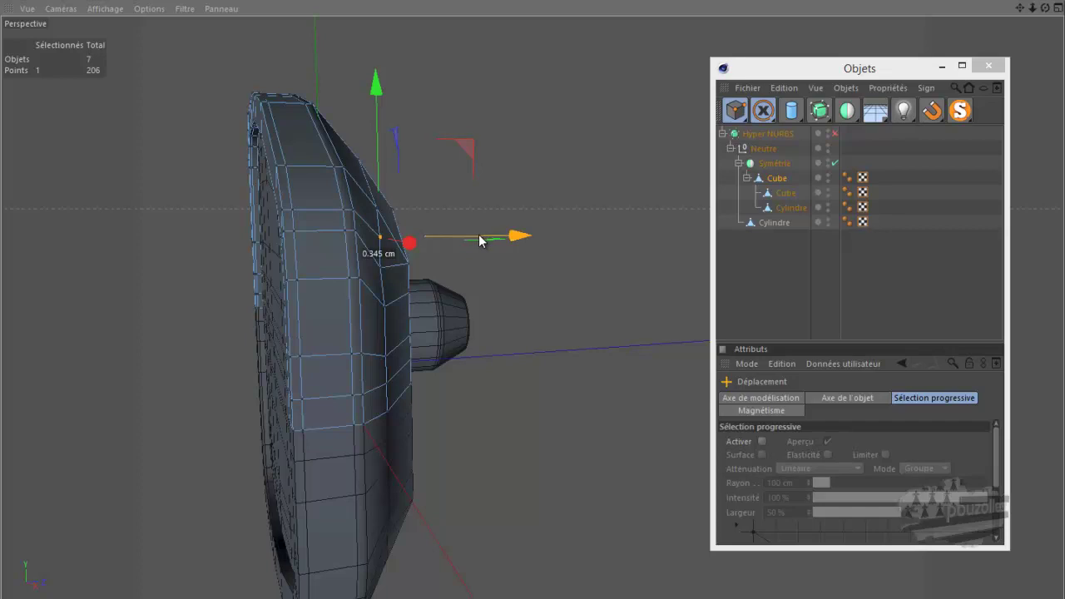
Push the lower point on the same upper edge 1.45 cm outward along X.
left_click(381, 268)
left_click_drag(508, 266, 512, 266)
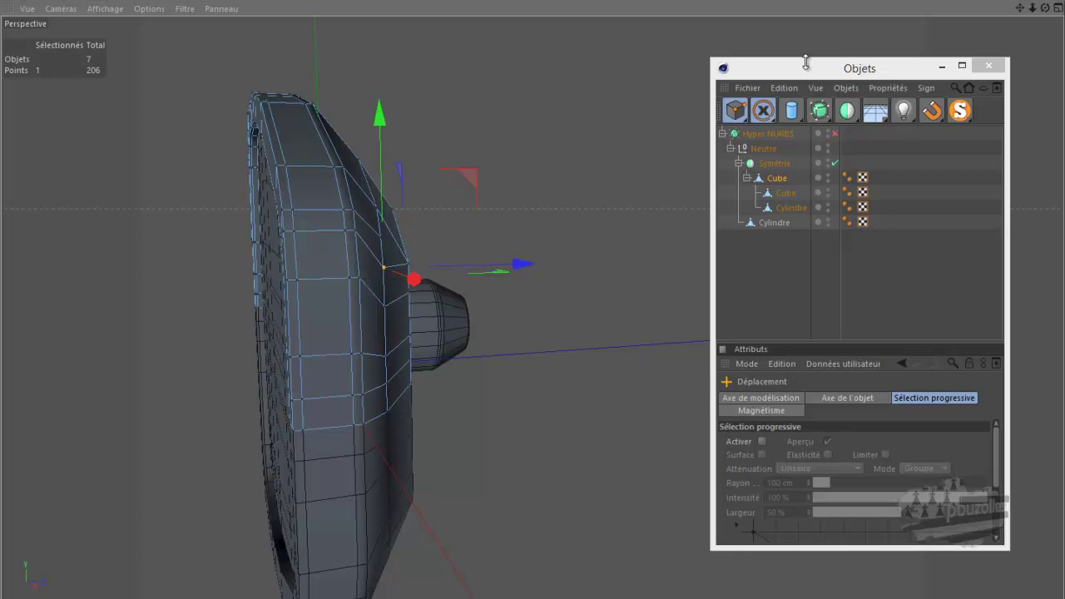
left_click_drag(583, 274, 512, 300, "alt")
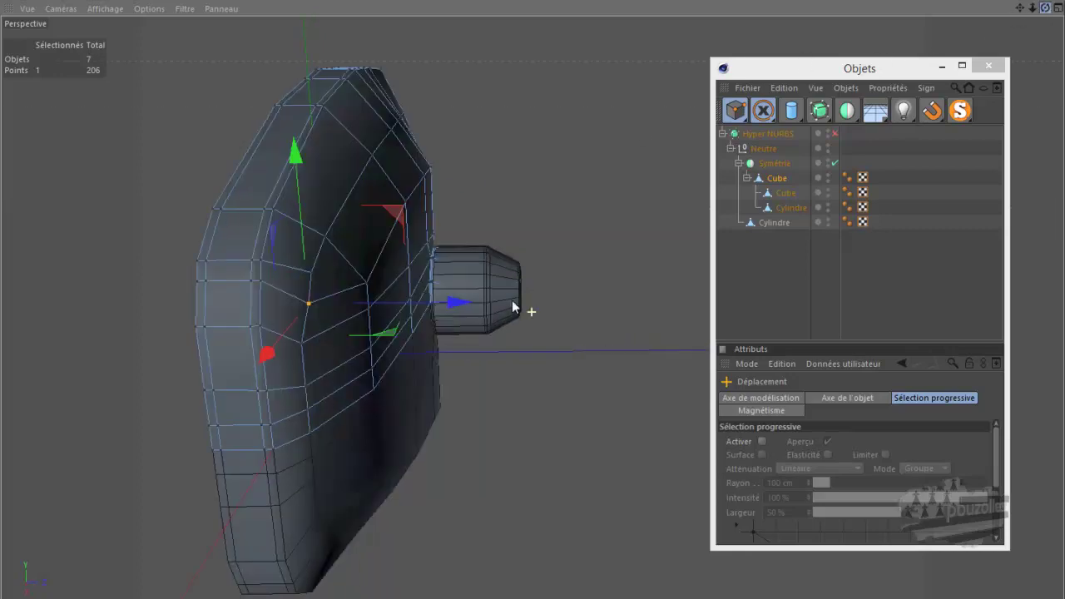
scroll(532, 286, "up", 4)
left_click_drag(1021, 7, 1022, 8)
left_click_drag(940, 66, 726, 526)
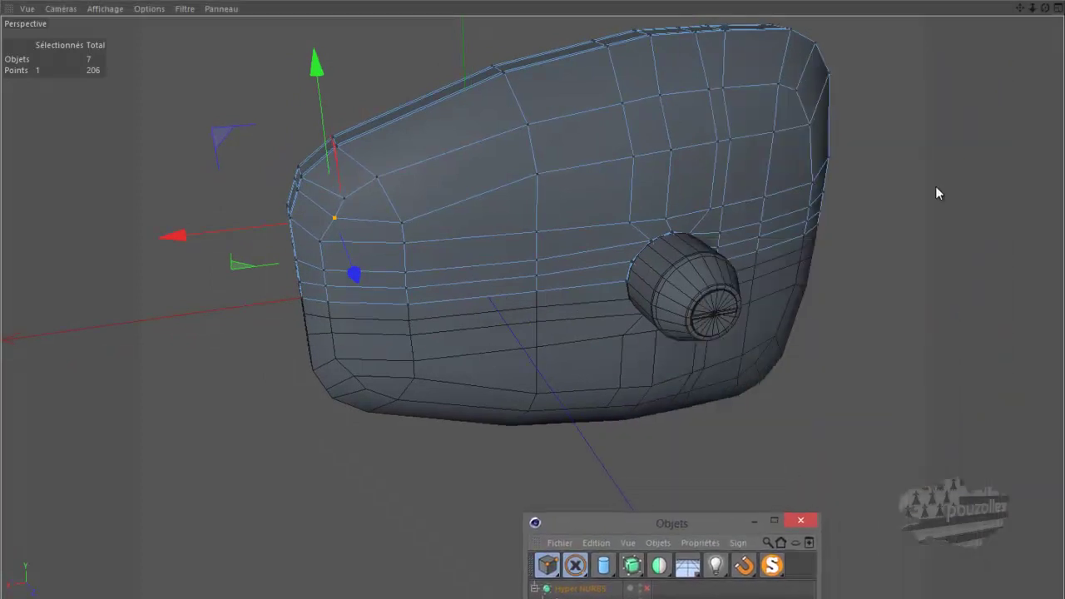
Nudge a point on the housing's top corner slightly in depth.
mouse_move(1046, 8)
left_mouse_down()
mouse_move(533, 296)
mouse_move(1045, 10)
left_mouse_up()
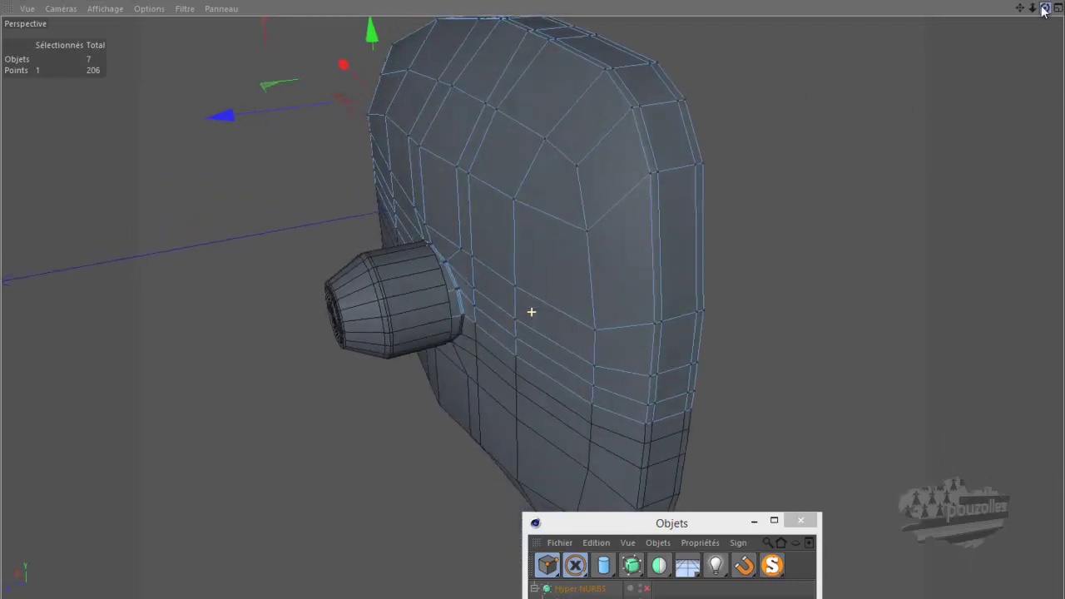
left_click(546, 140)
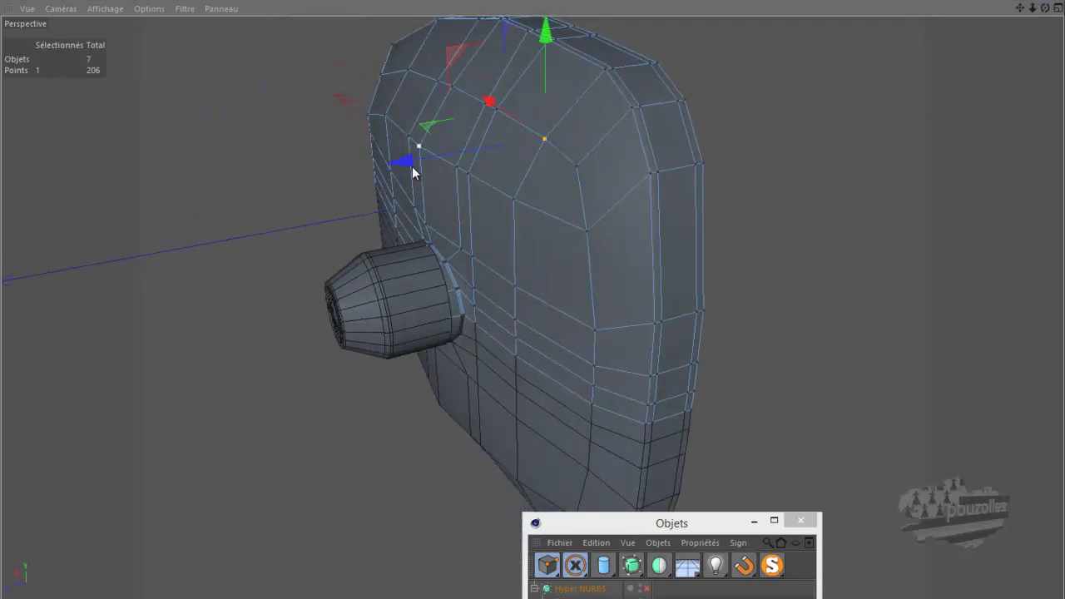
left_click_drag(411, 170, 404, 161)
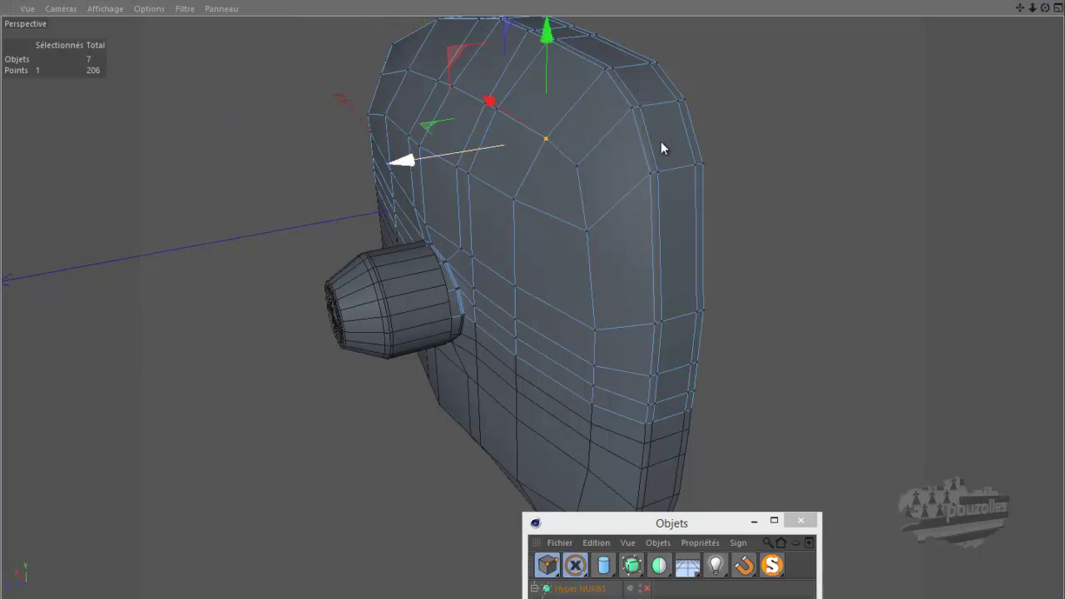
Push a point on the housing's top rim 0.976 cm outward.
left_click_drag(1045, 11, 530, 285)
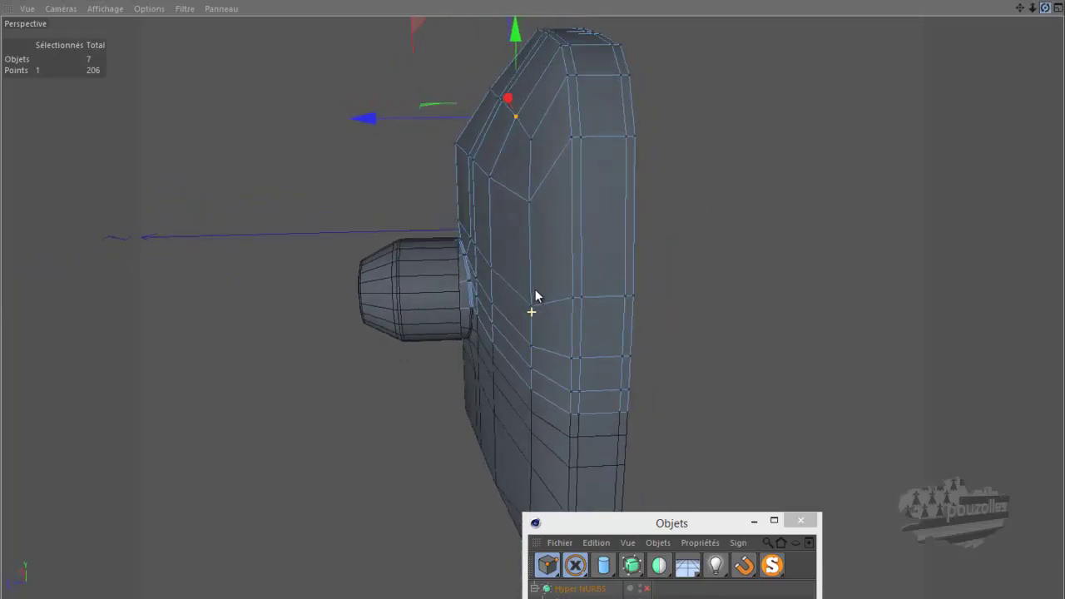
left_click_drag(530, 285, 1001, 19)
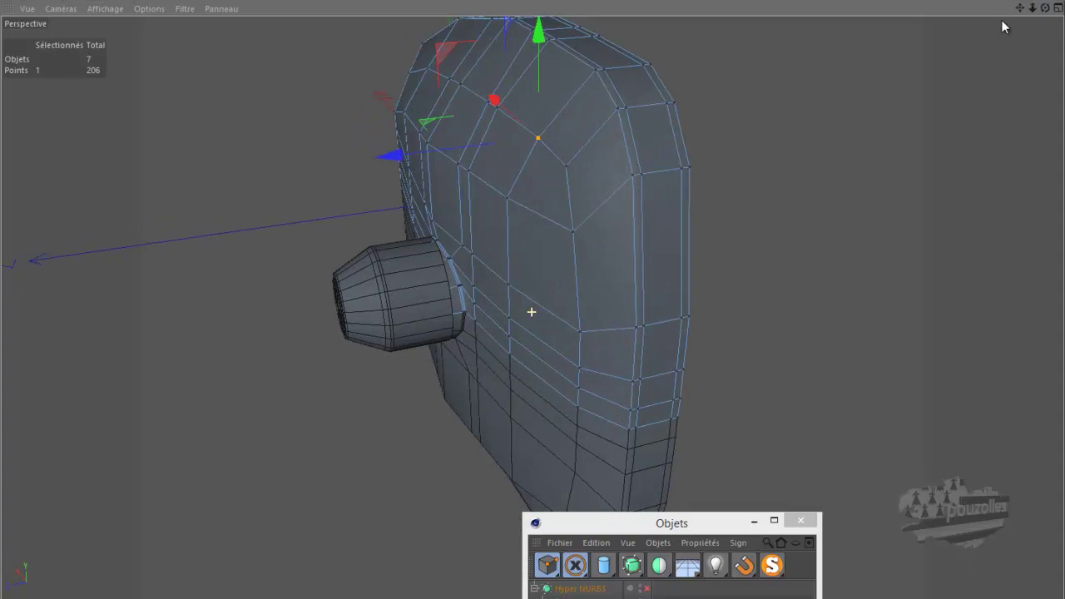
left_click(462, 85)
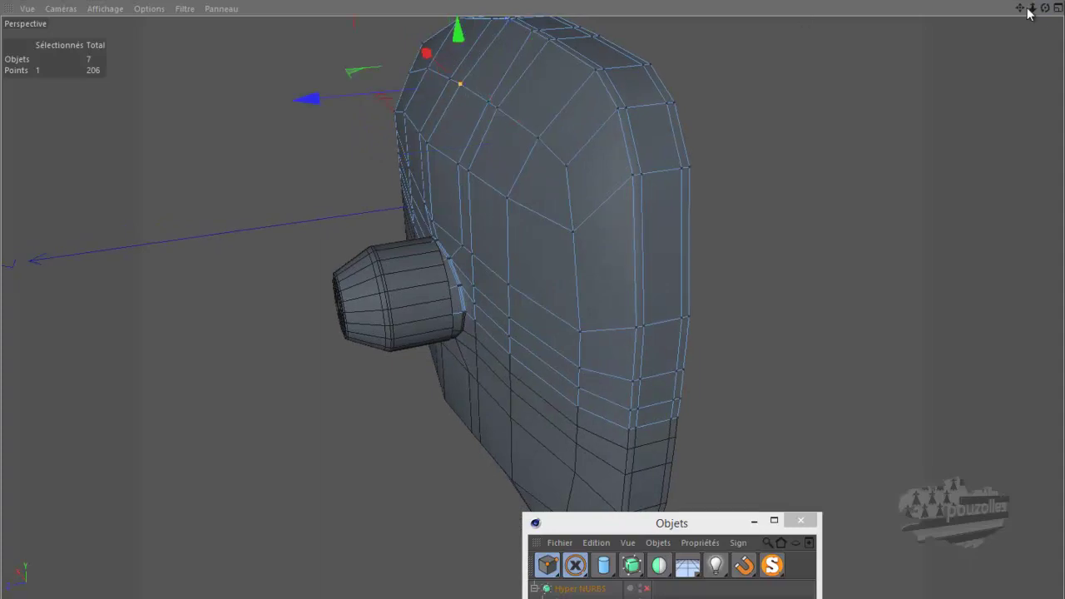
left_click_drag(1046, 15, 533, 289)
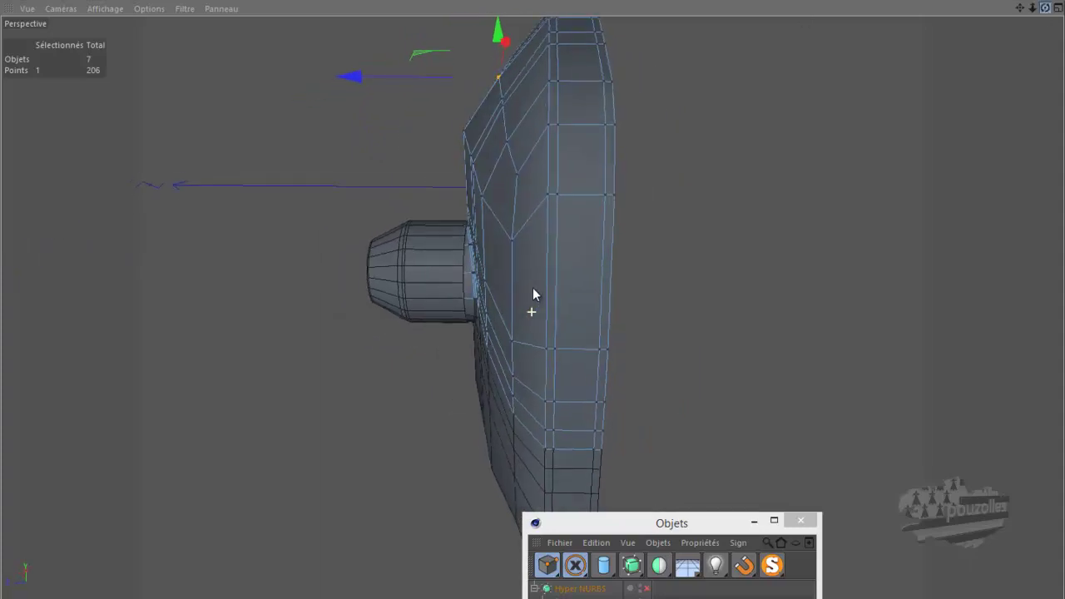
left_click_drag(347, 76, 351, 79)
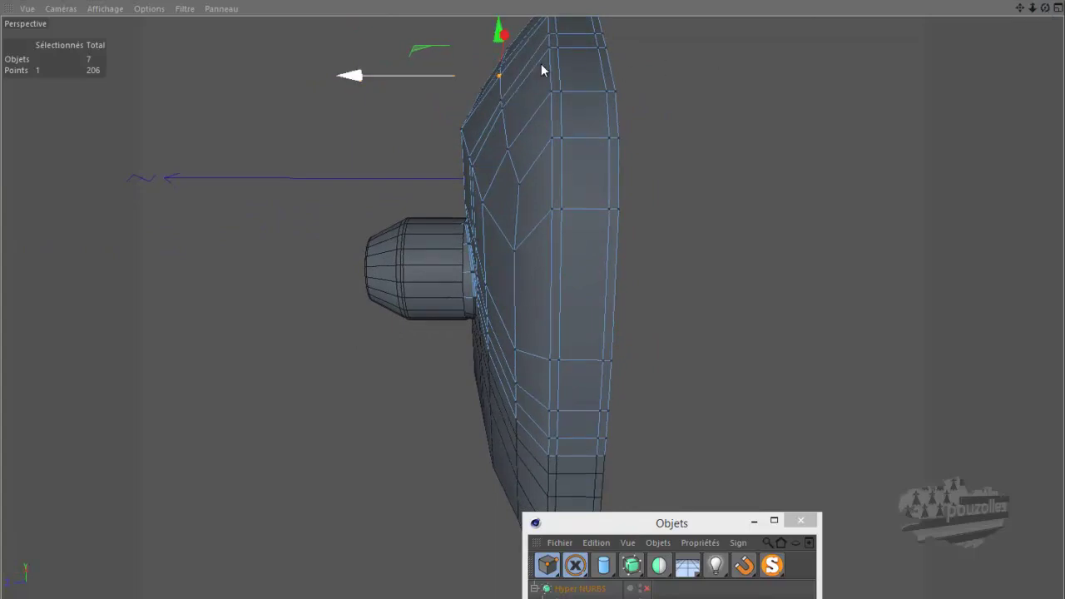
mouse_move(1044, 10)
left_mouse_down()
mouse_move(540, 292)
mouse_move(115, 250)
left_mouse_up()
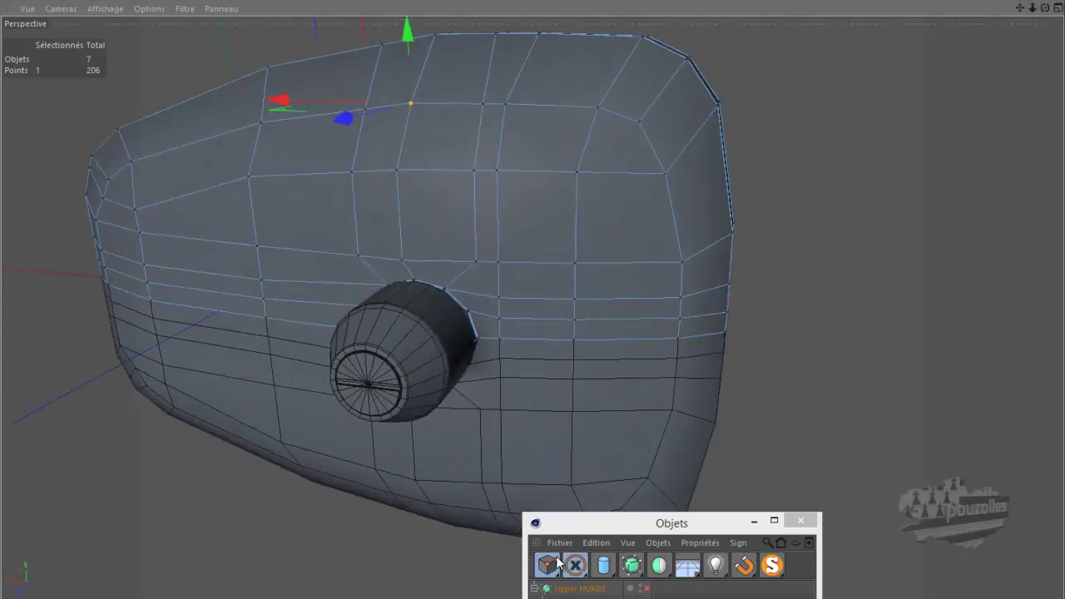
Select the row of eight upper-face points and move them 4.602 cm along X.
left_click_drag(559, 569, 602, 588)
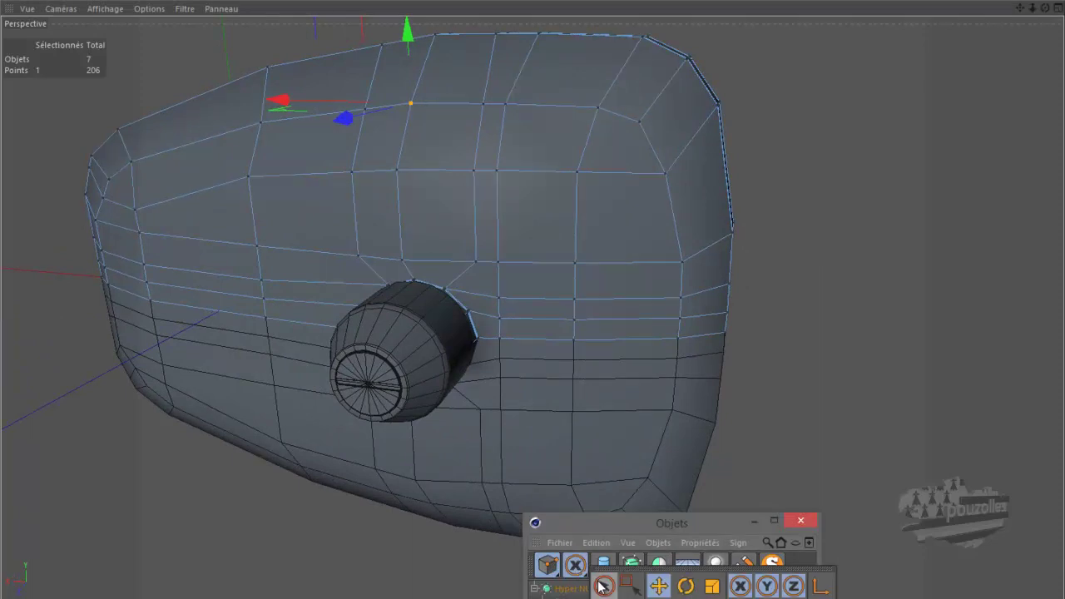
left_click(134, 208)
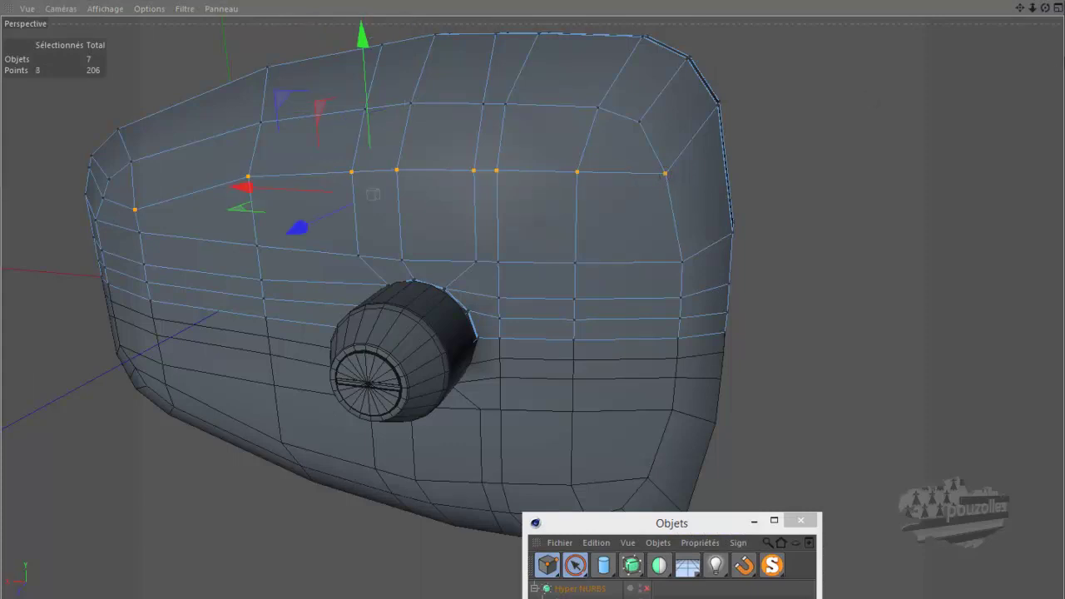
left_click_drag(522, 290, 536, 293, "alt")
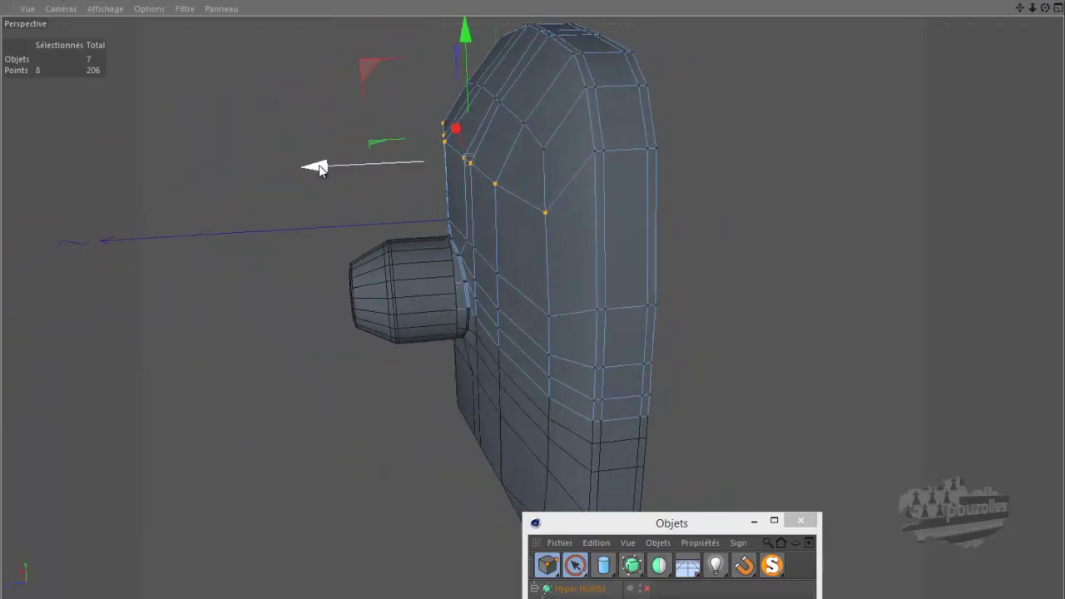
left_click_drag(319, 169, 324, 172)
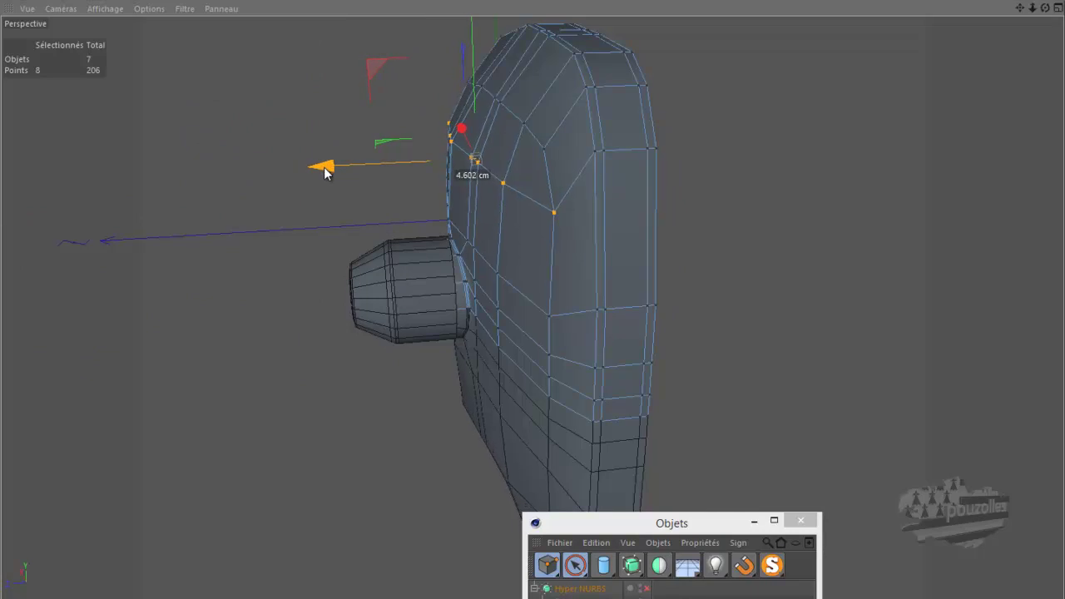
Scale the selected row of points to 84.246%.
left_click(571, 564)
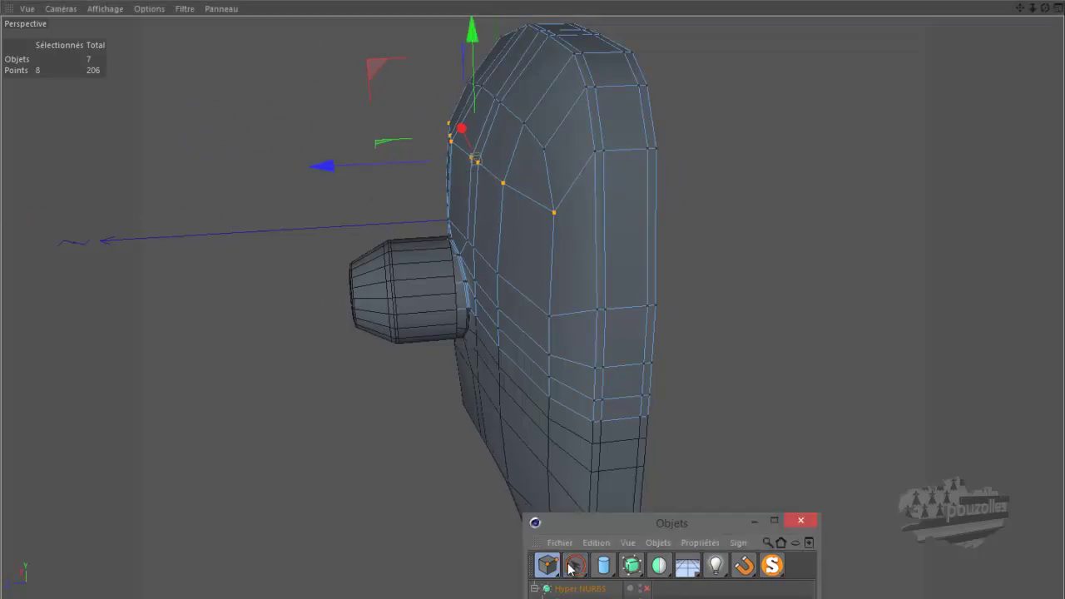
left_click_drag(577, 566, 687, 583)
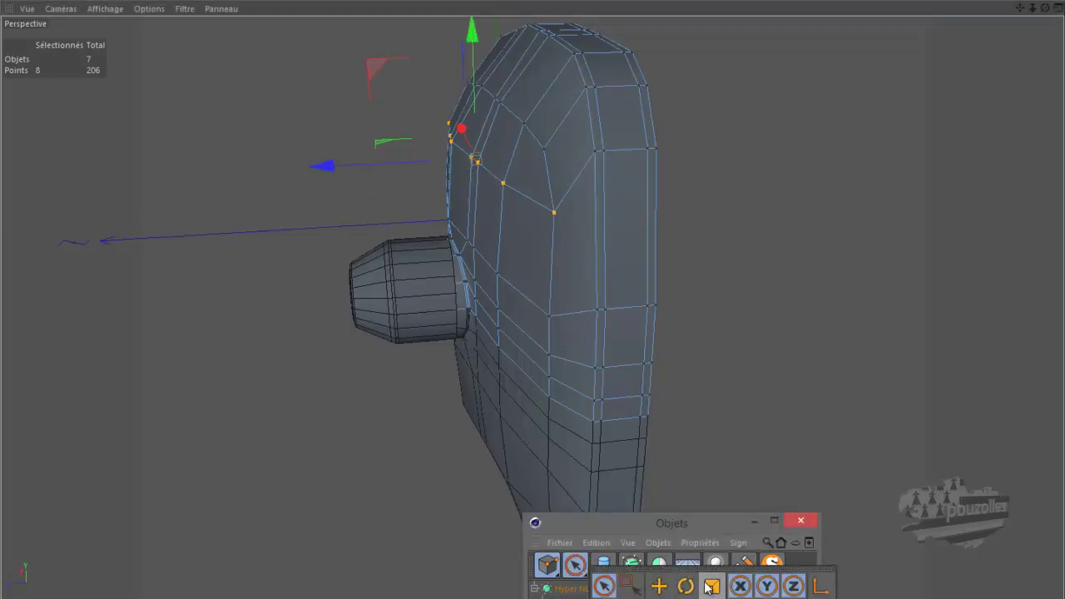
left_click_drag(318, 167, 361, 170)
Try sliding the points along their edges, undo it, and return to the Move tool.
mouse_move(1044, 10)
left_mouse_down()
mouse_move(547, 294)
mouse_move(534, 287)
mouse_move(553, 283)
mouse_move(524, 287)
left_mouse_up()
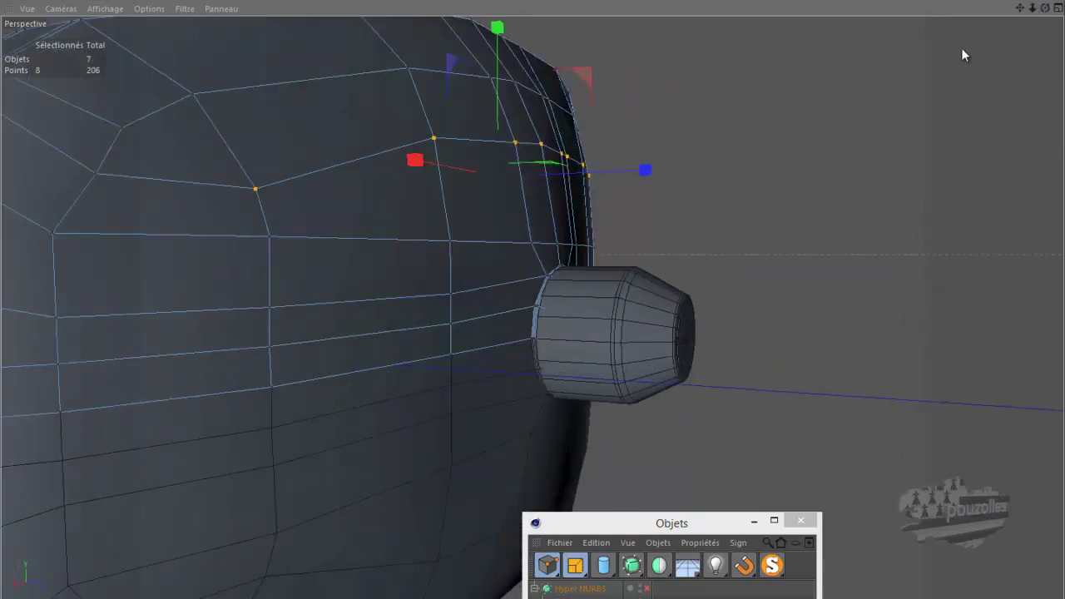
left_click_drag(271, 234, 270, 315)
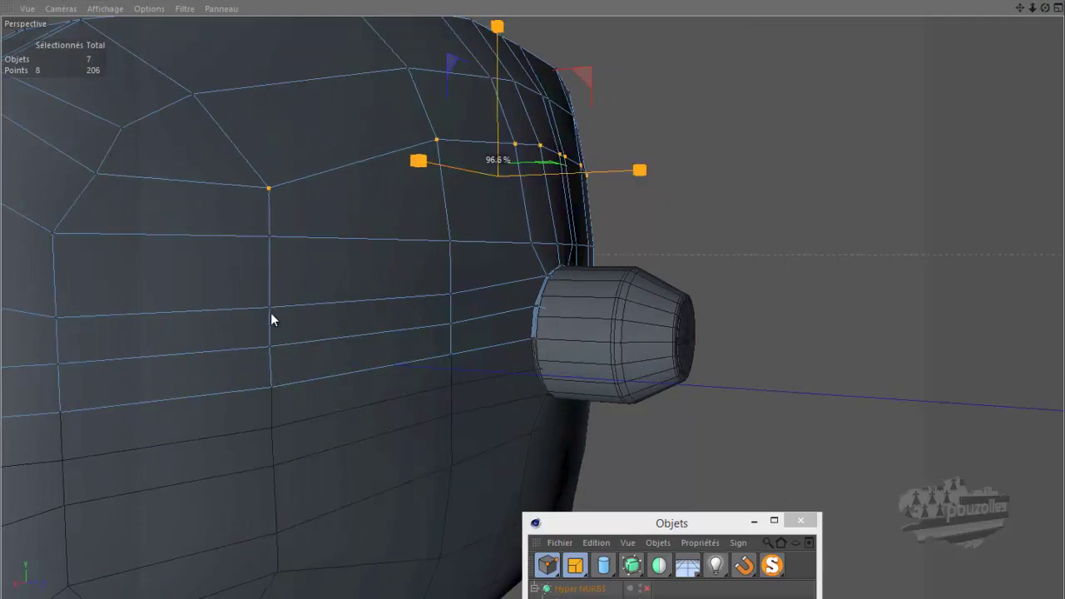
left_click(58, 8)
key("Escape")
key("ctrl+z")
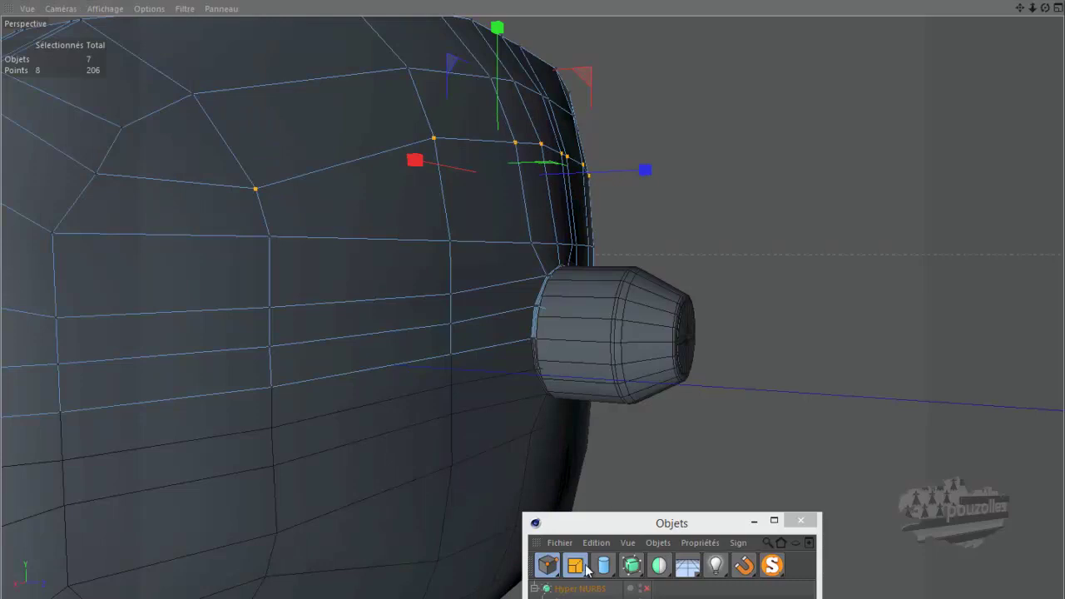
left_click_drag(587, 568, 601, 582)
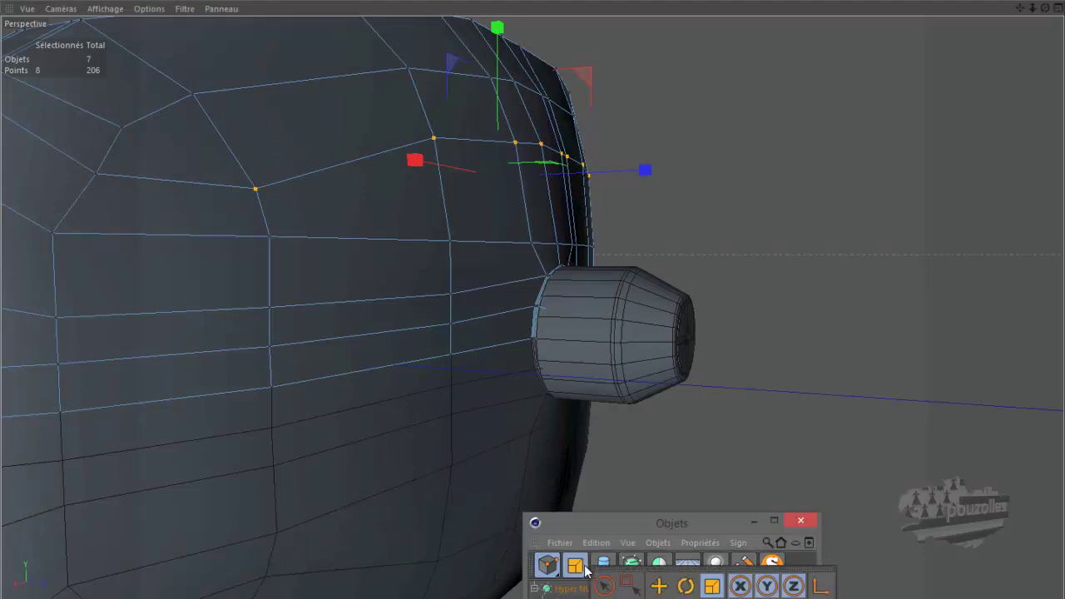
left_click(268, 237)
left_click(269, 307, "shift")
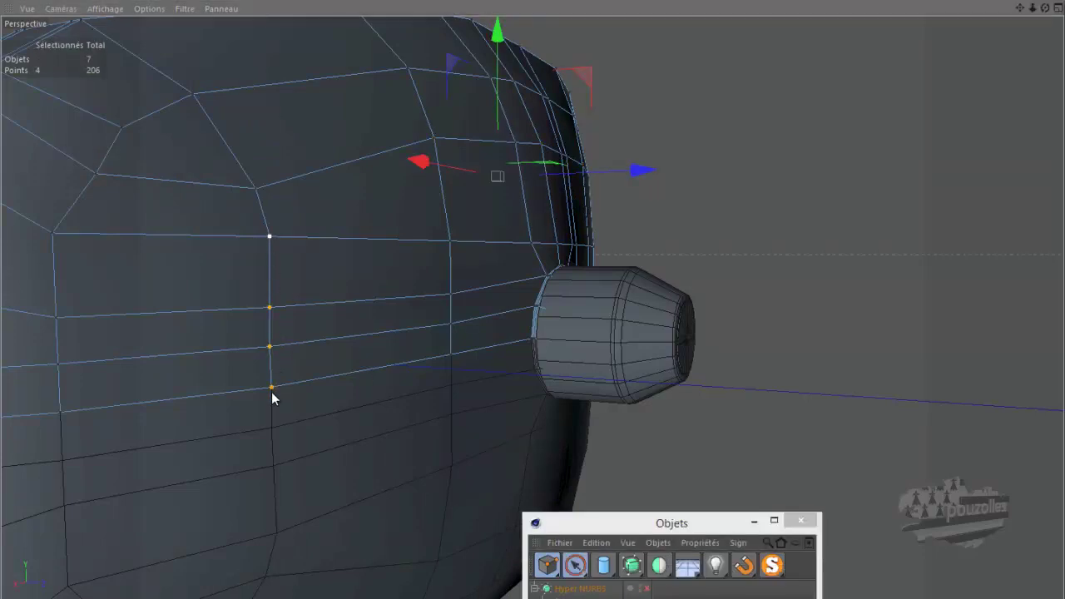
mouse_move(1046, 9)
left_mouse_down()
mouse_move(532, 288)
mouse_move(663, 268)
left_mouse_up()
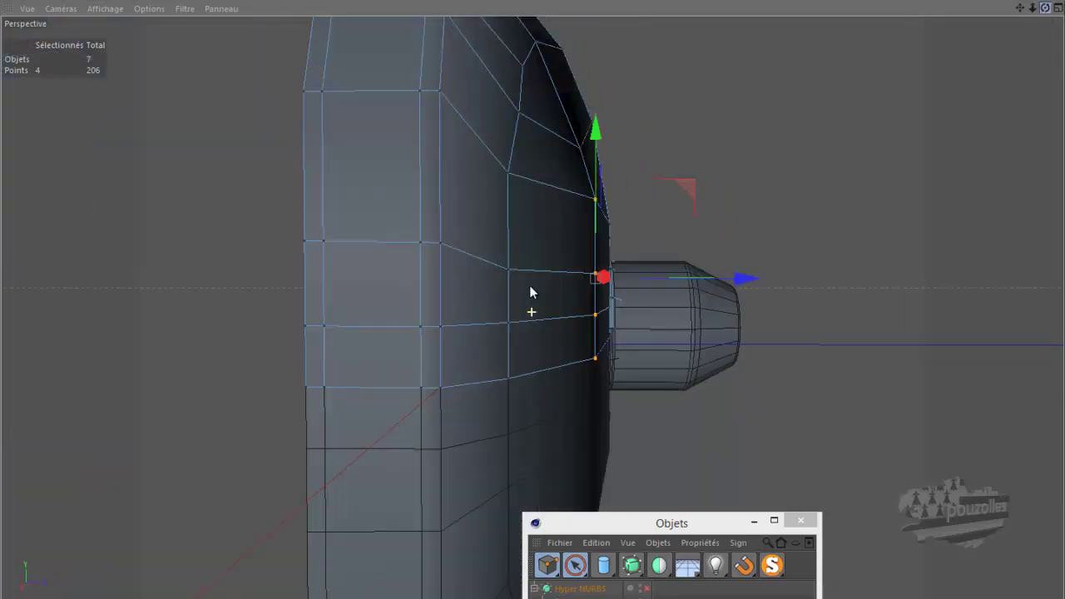
left_click_drag(754, 284, 745, 285)
left_click_drag(358, 325, 836, 111, "alt")
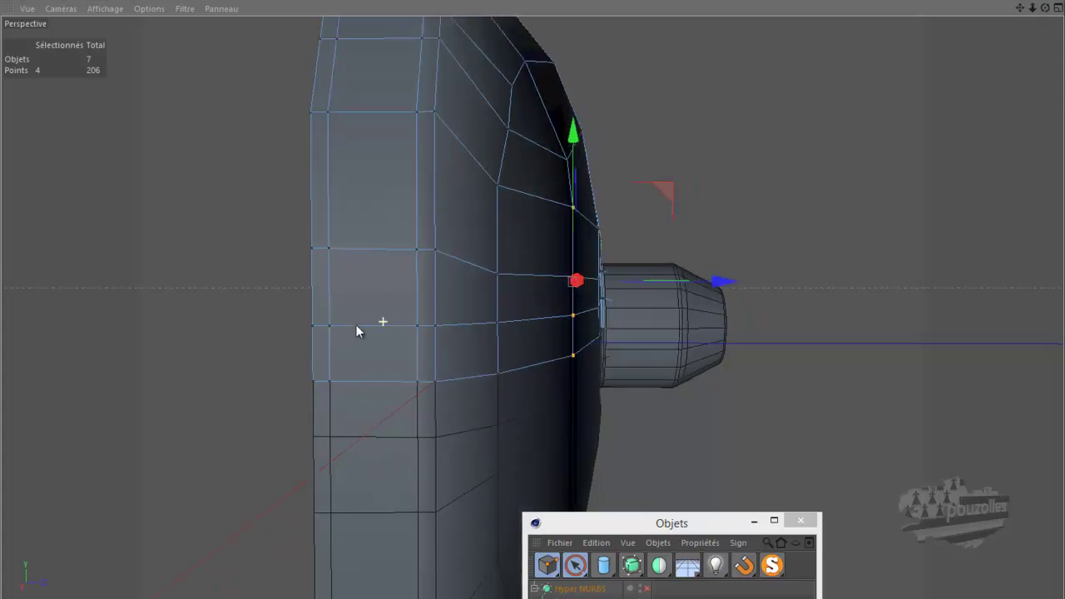
left_click_drag(1047, 10, 535, 292)
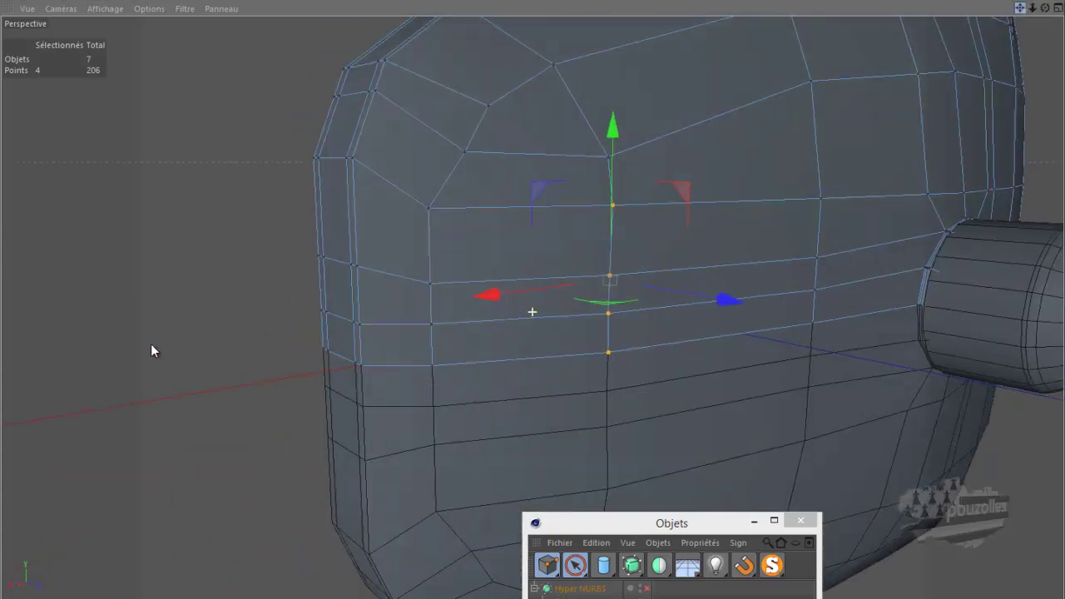
left_click_drag(151, 344, 526, 292, "alt")
left_click_drag(441, 285, 530, 286, "alt")
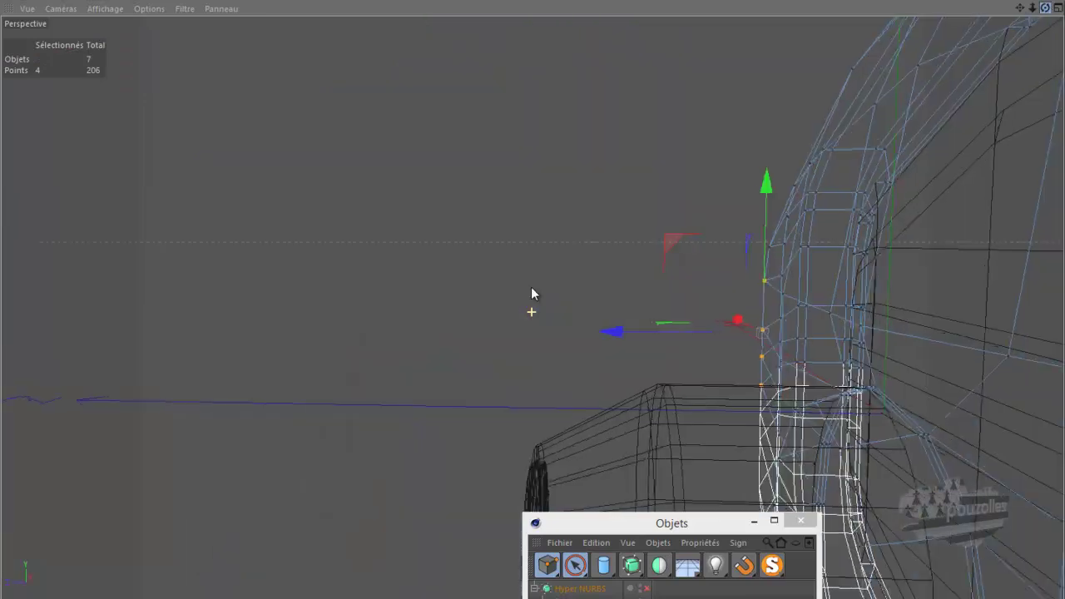
left_click_drag(452, 206, 368, 241, "alt")
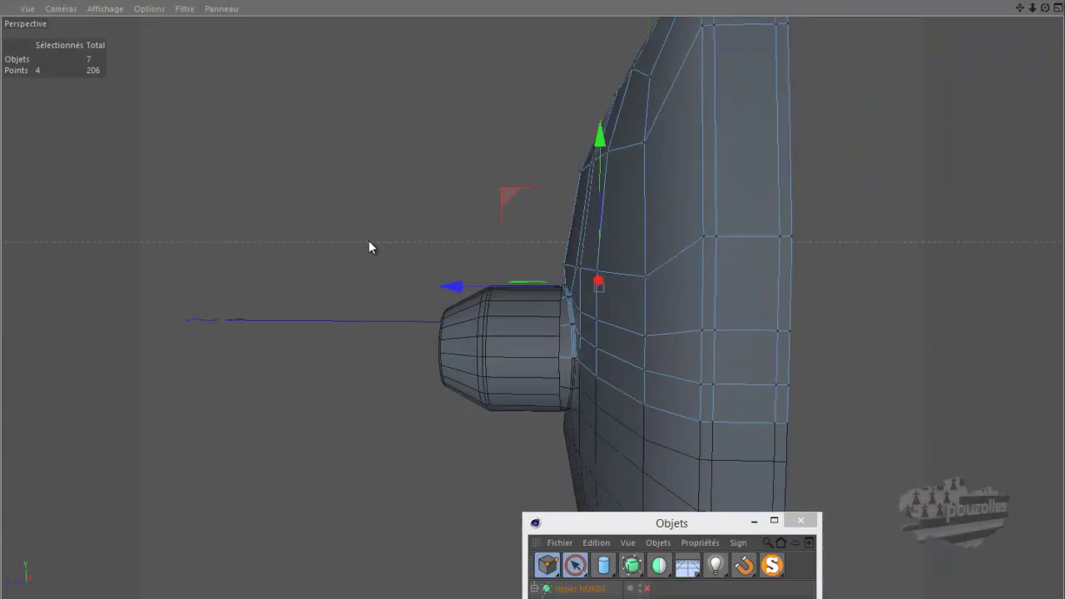
left_click_drag(1045, 8, 534, 287)
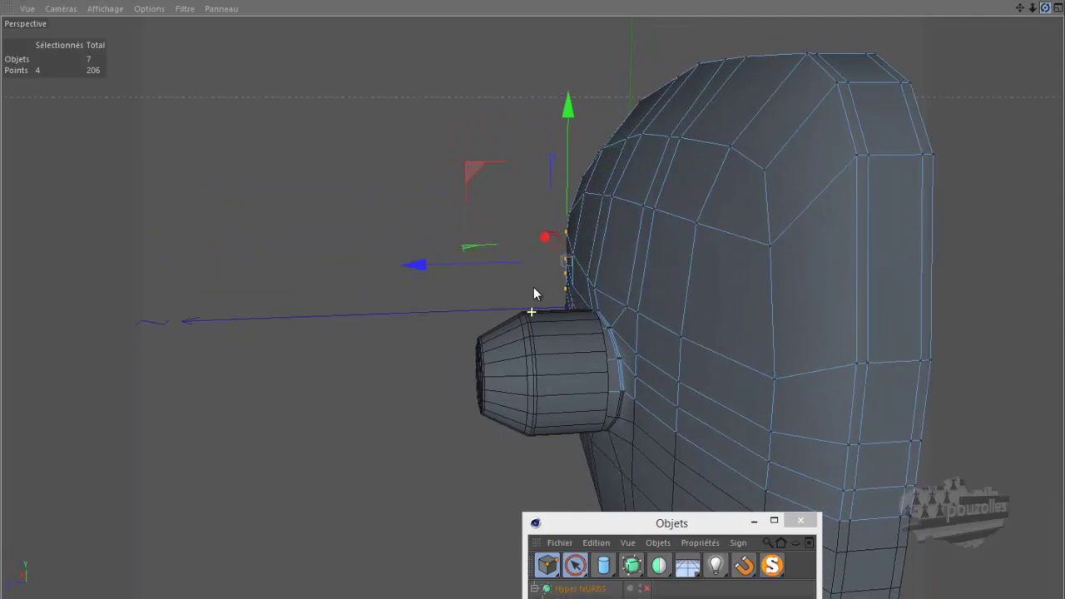
Nudge one rim point beside the stub outward along X and Z, then raise it along Y.
left_click(594, 288)
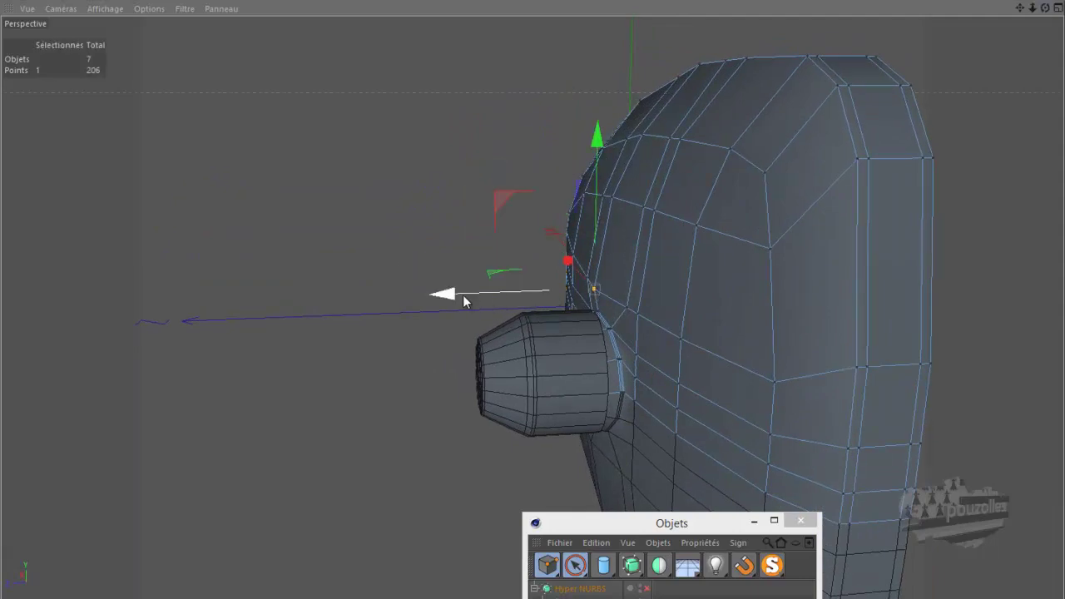
left_click_drag(457, 298, 462, 298)
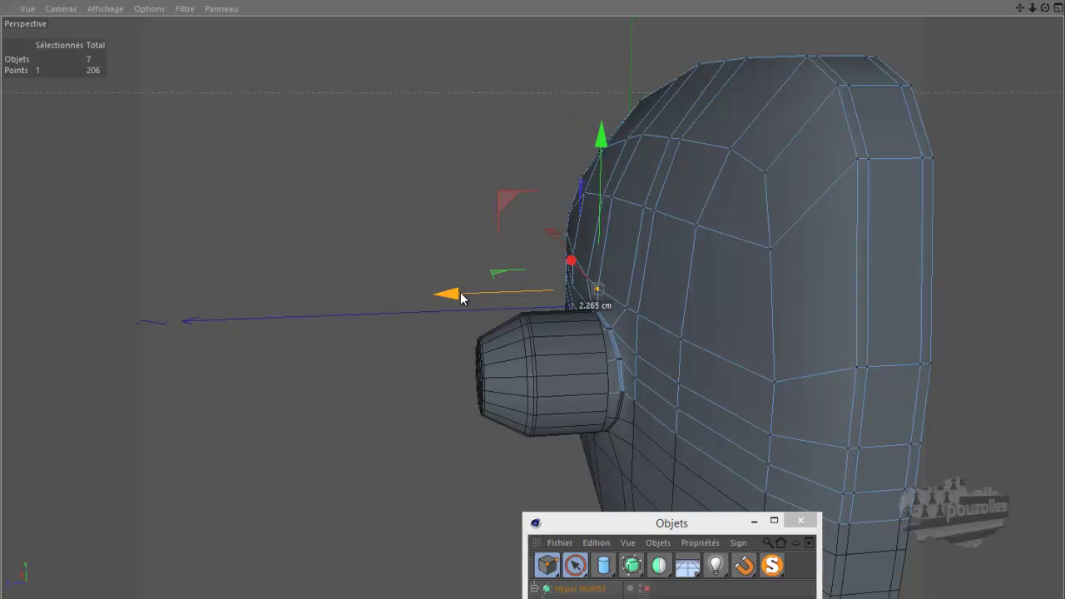
left_click_drag(462, 298, 464, 297)
left_click_drag(1045, 8, 533, 287)
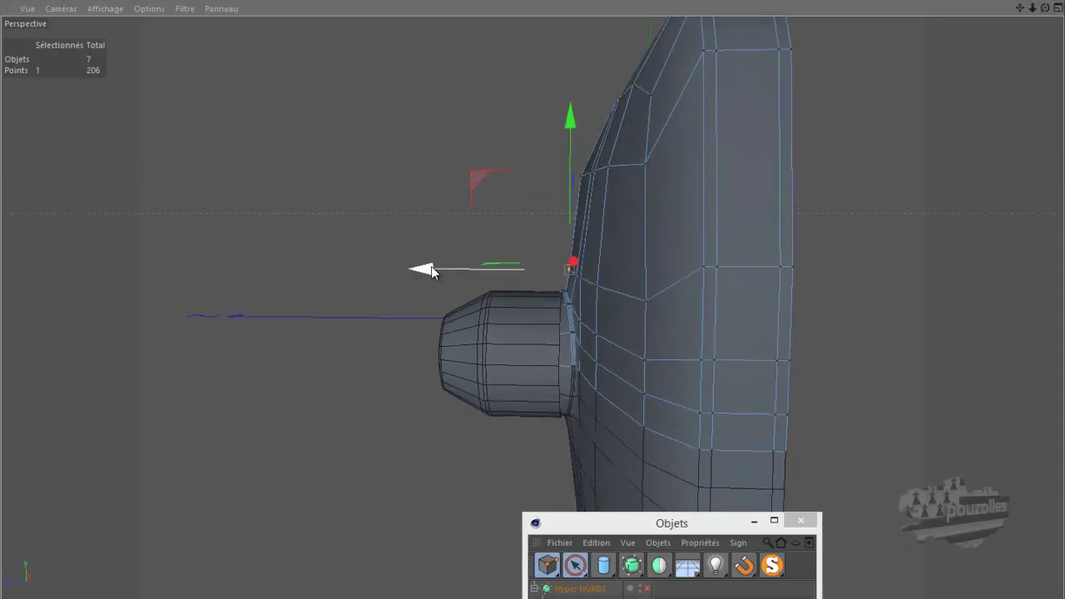
left_click_drag(431, 271, 436, 271)
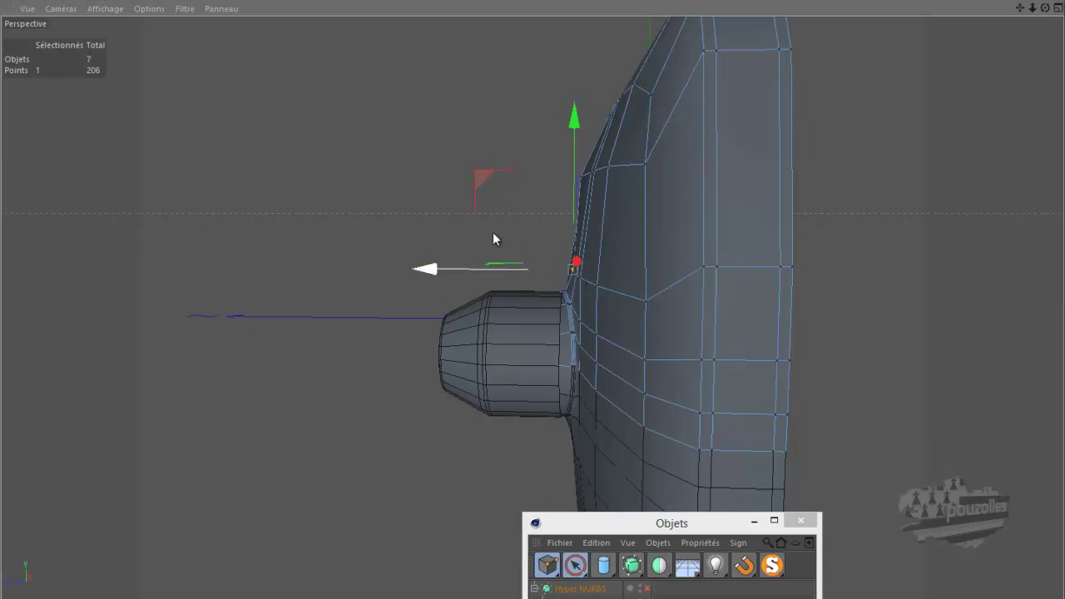
left_click_drag(581, 177, 447, 185)
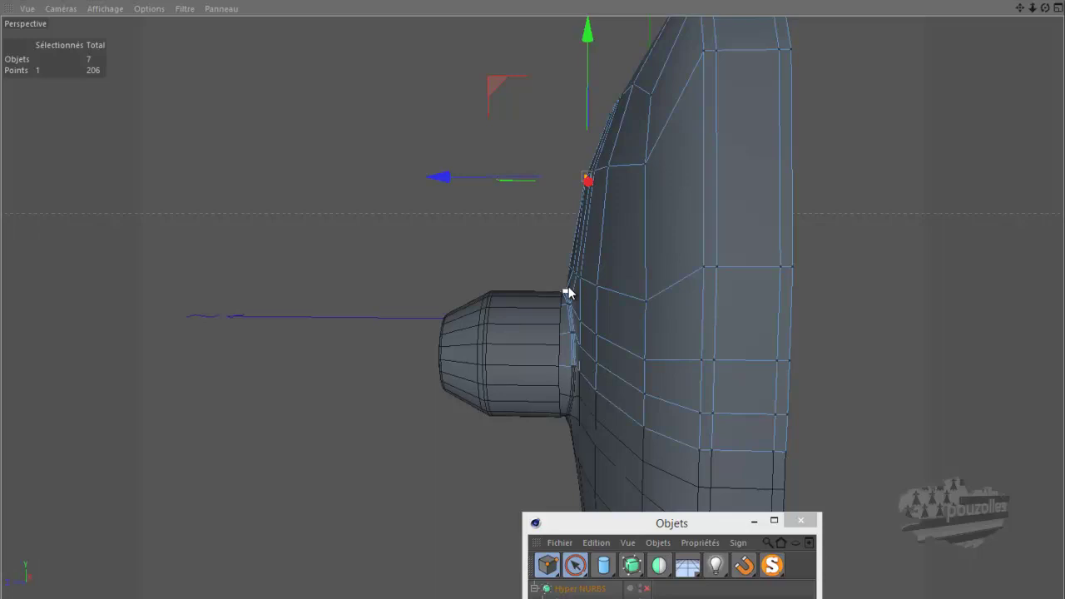
mouse_move(1046, 7)
left_mouse_down()
mouse_move(539, 293)
mouse_move(542, 282)
mouse_move(516, 293)
mouse_move(553, 279)
mouse_move(540, 286)
left_mouse_up()
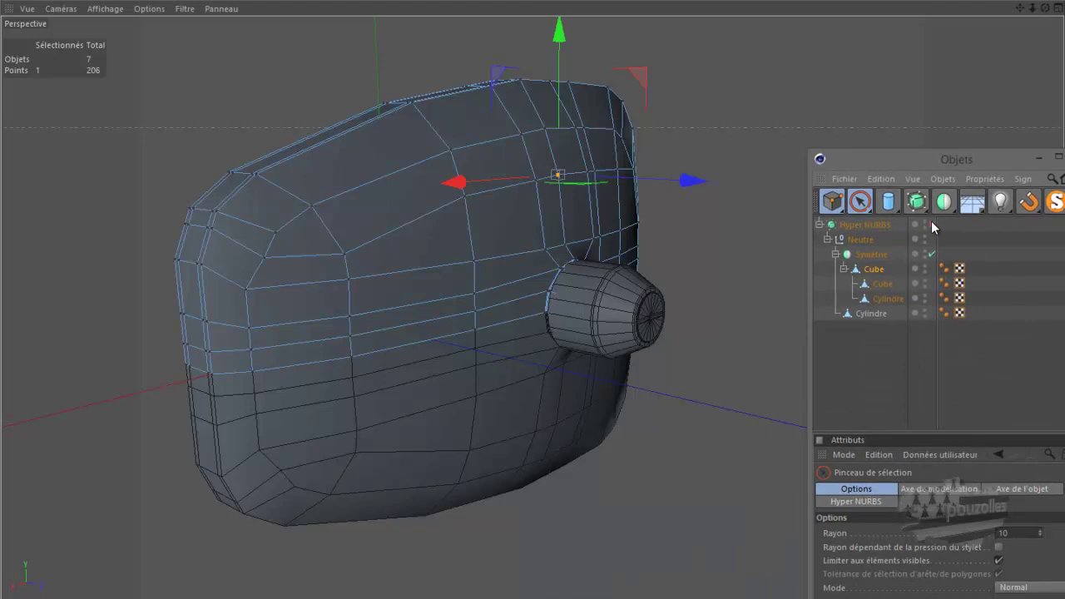
Enable Hyper NURBS smoothing and render a Ctrl+R preview of the smoothed housing.
left_click(932, 223)
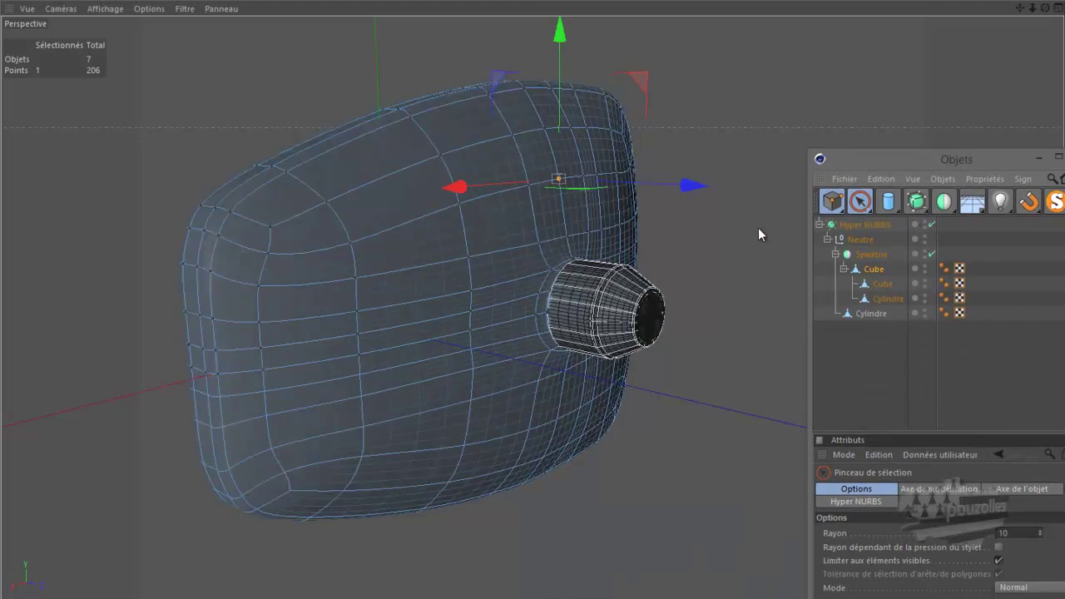
key("ctrl+r")
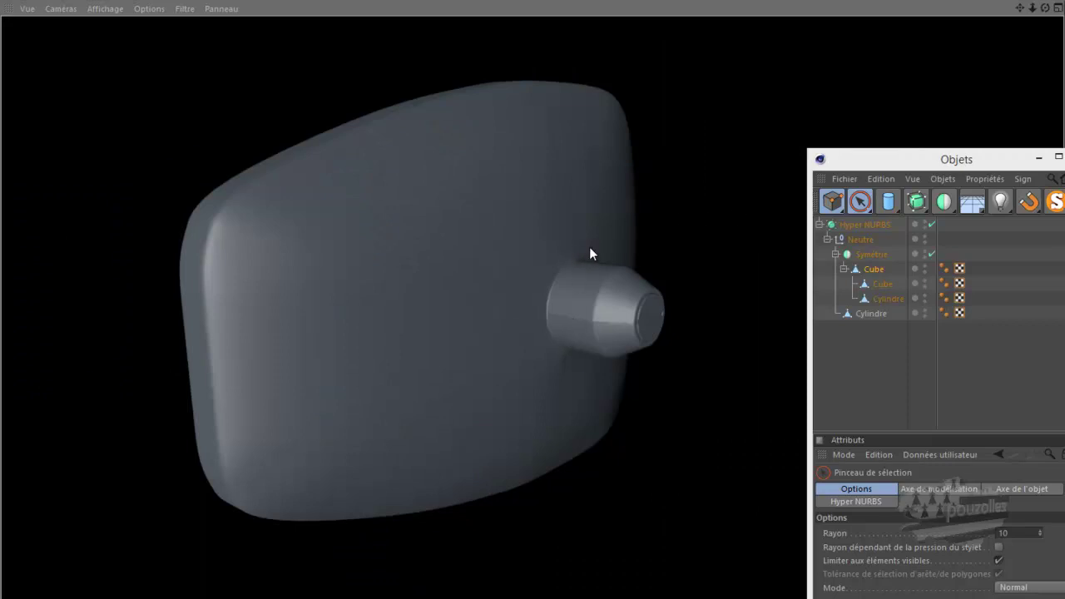
left_click(531, 287)
mouse_move(528, 287)
left_mouse_down("alt")
mouse_move(537, 303)
mouse_move(534, 291)
left_mouse_up("alt")
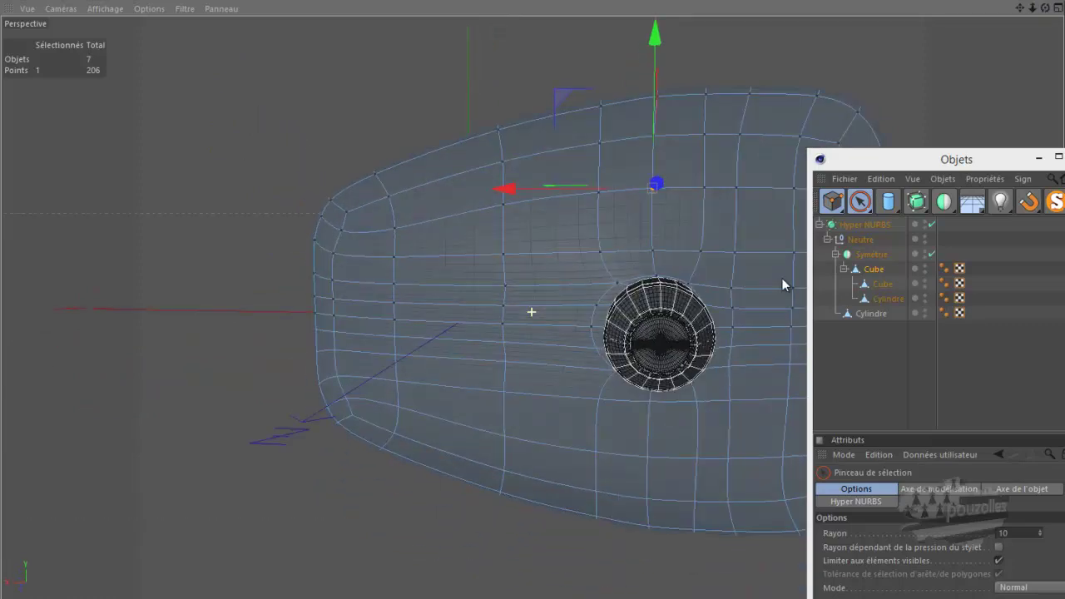
Show the Arrière (back) view alone in the viewport and zoom it onto the stub.
middle_click(581, 320)
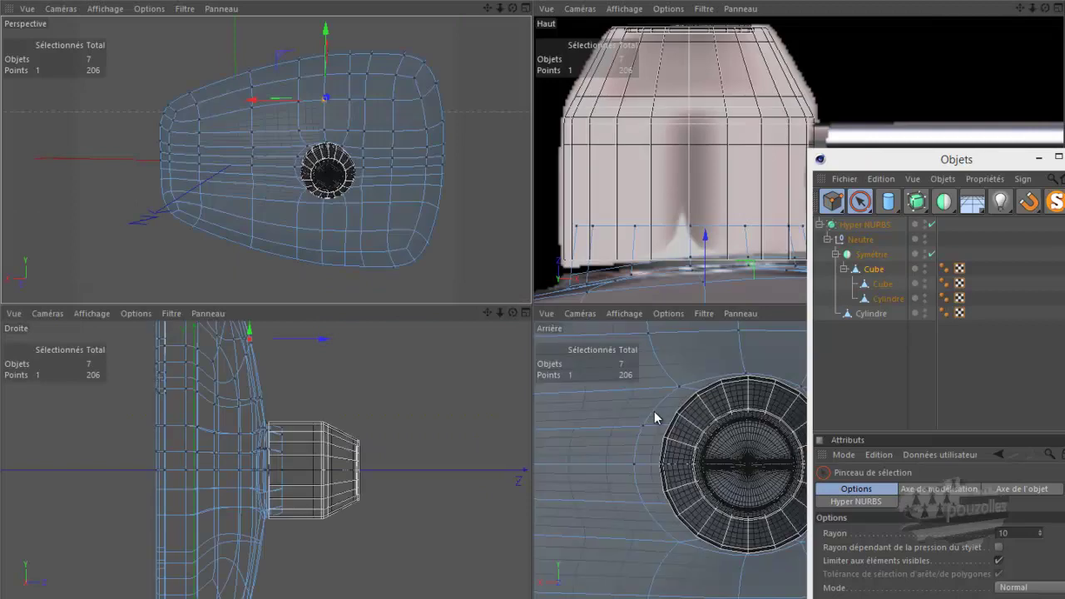
middle_click(574, 370)
scroll(563, 363, "down", 5)
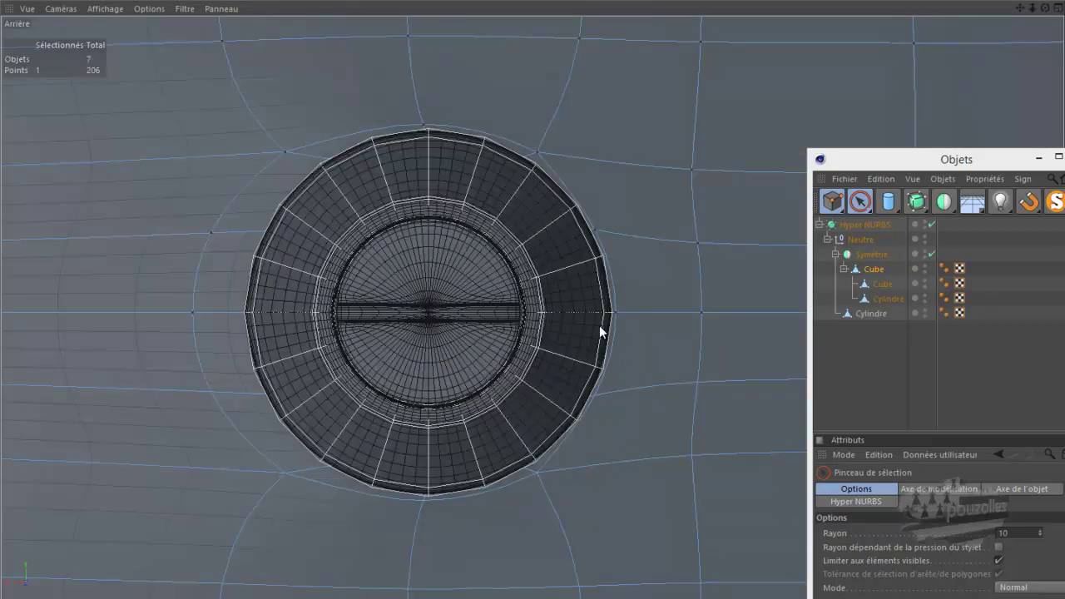
scroll(599, 328, "down", 2)
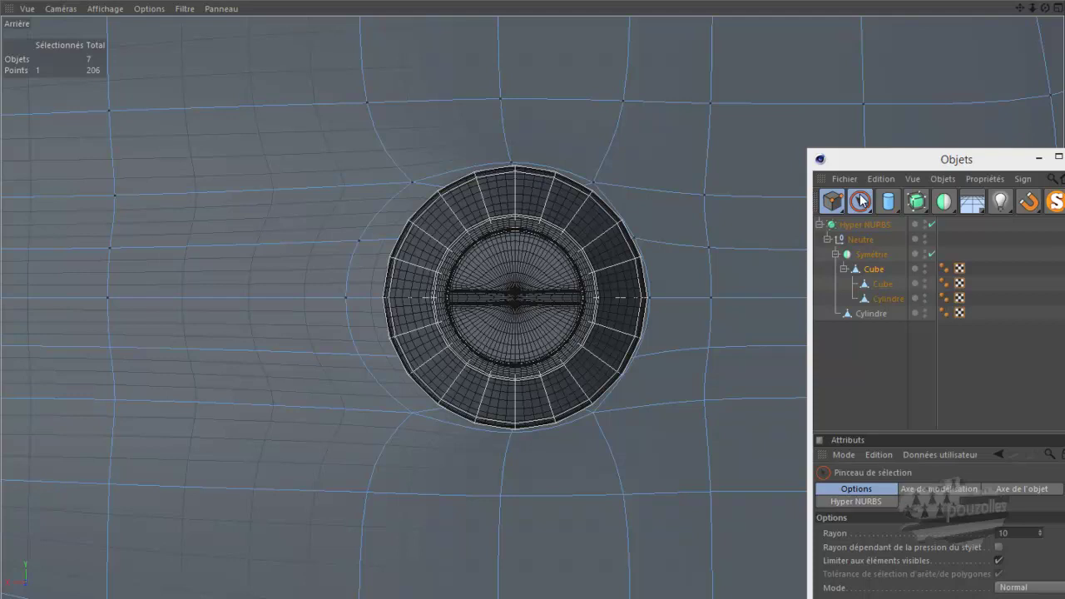
Try moving several points around the stub toward its edge.
left_click(412, 183)
left_click_drag(313, 92, 346, 117)
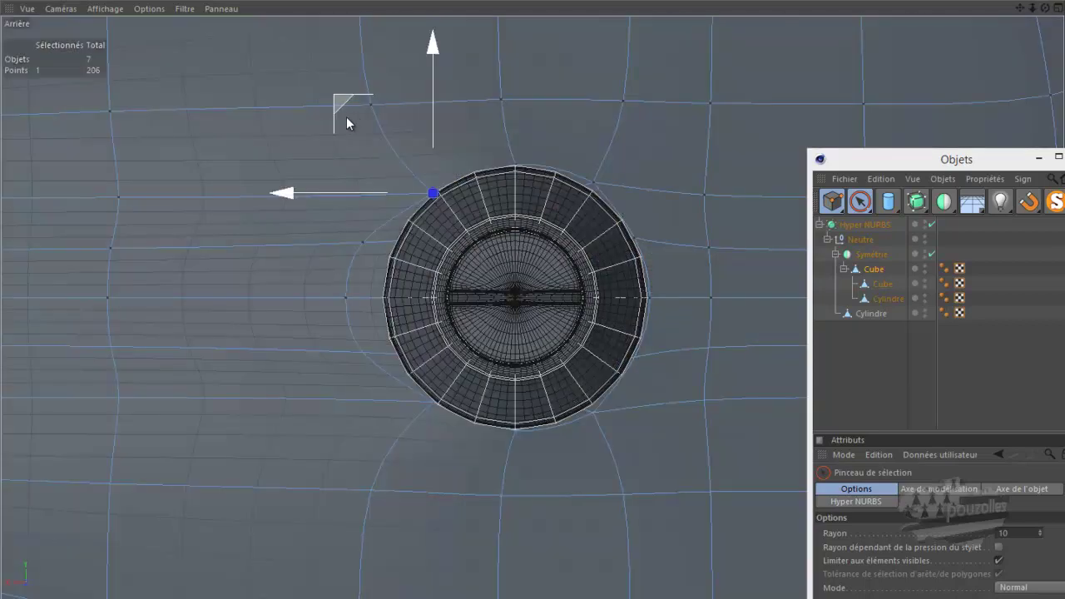
left_click(358, 243)
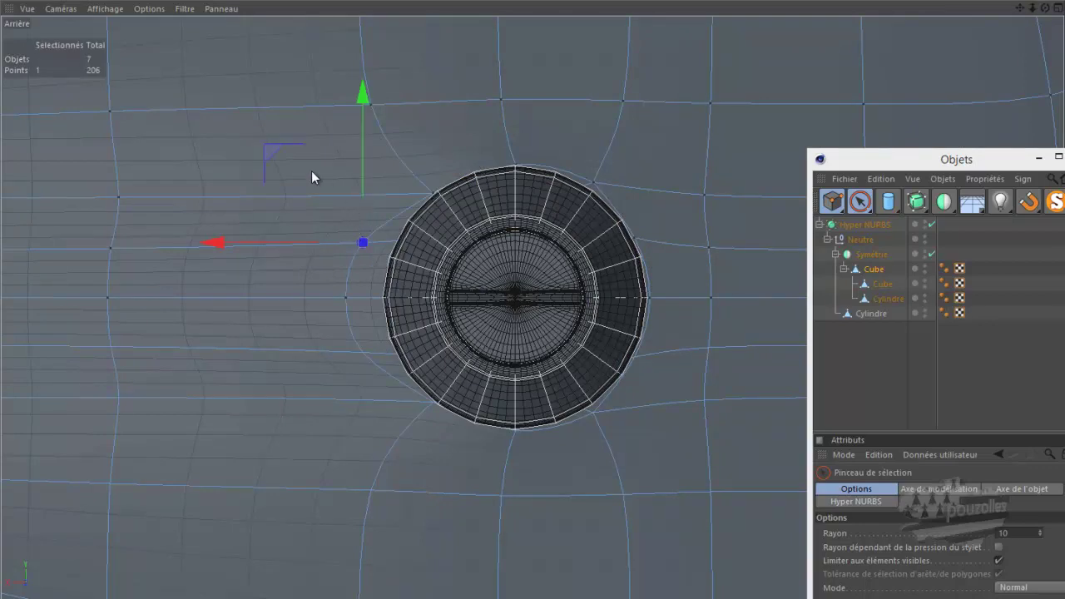
left_click_drag(282, 153, 344, 144)
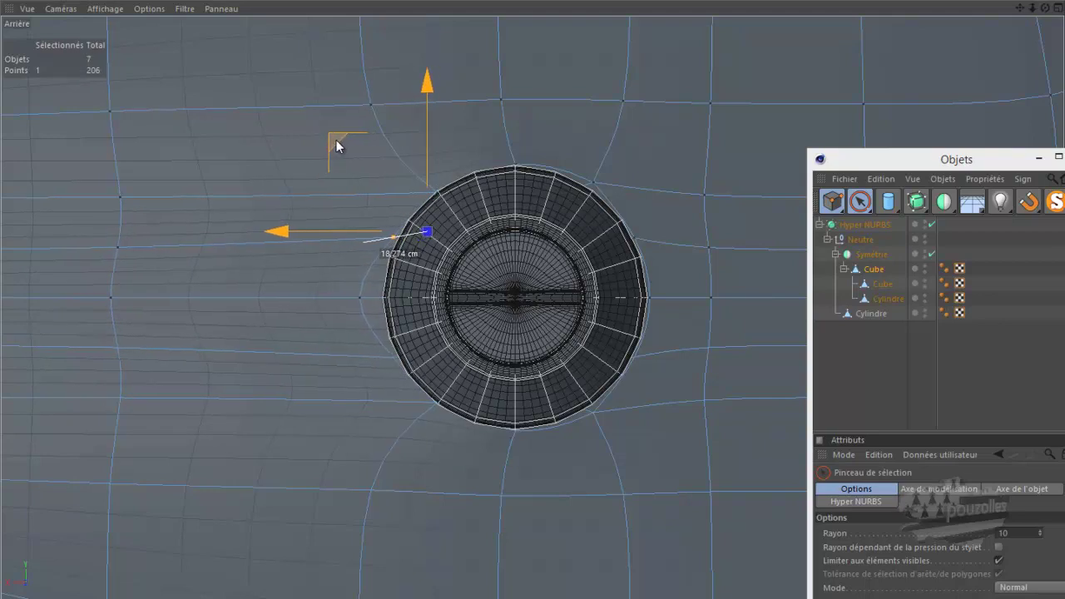
left_click_drag(338, 145, 369, 149)
left_click(436, 193)
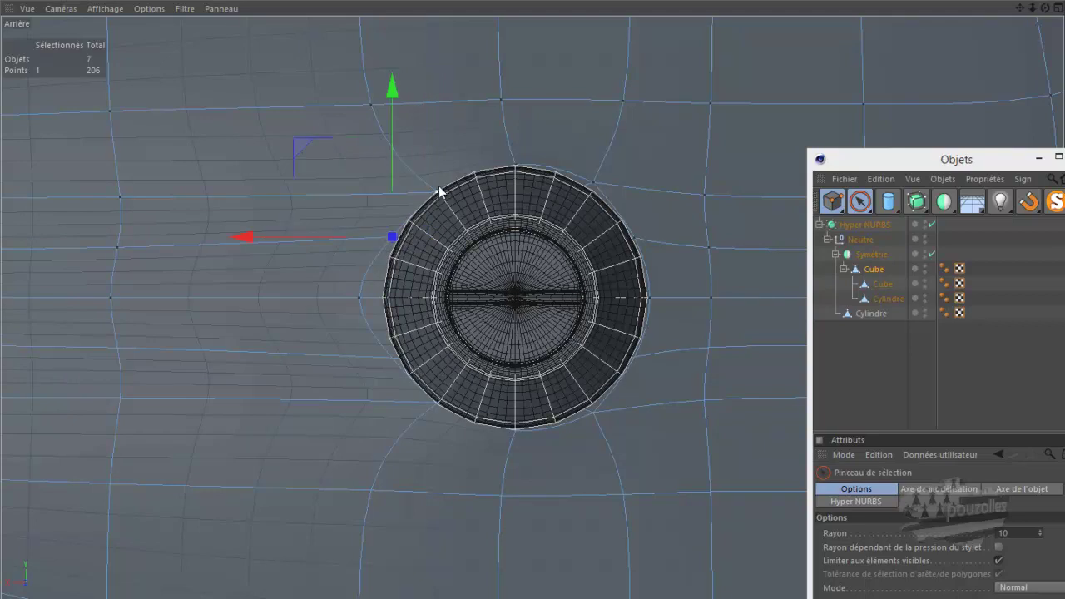
left_click_drag(347, 108, 342, 103)
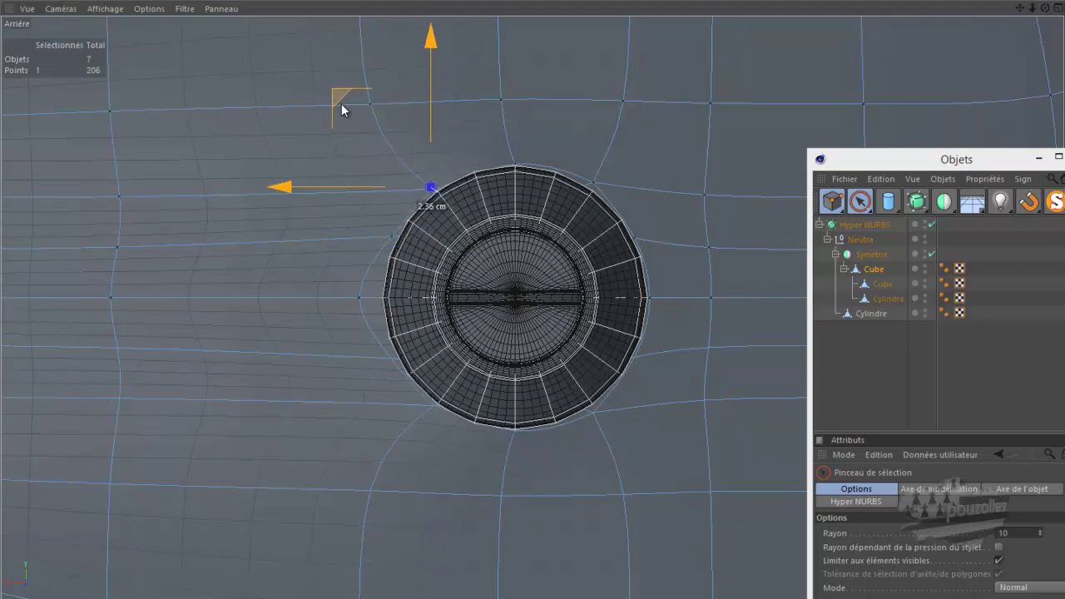
left_click_drag(342, 109, 345, 112)
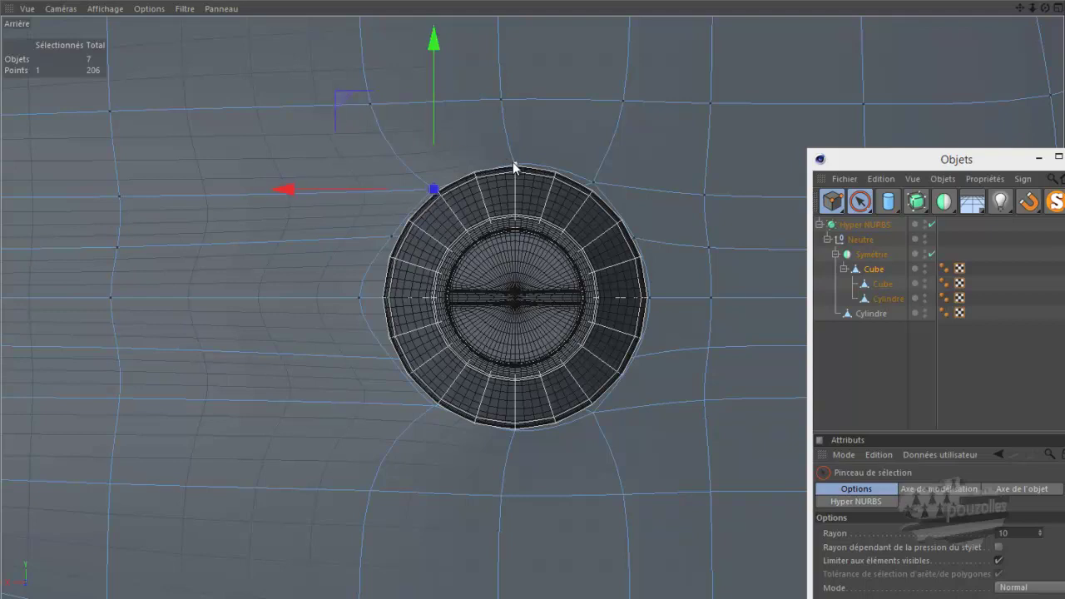
left_click(361, 299)
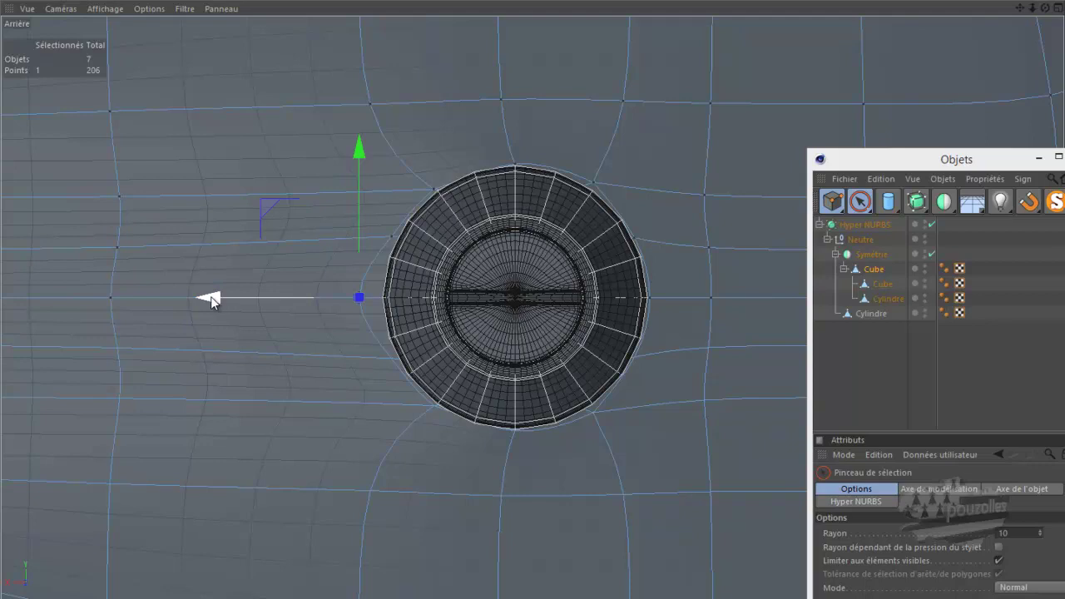
Undo the trial point moves with Edition > Annuler five times and activate the Couteau with K.
left_click(51, 1)
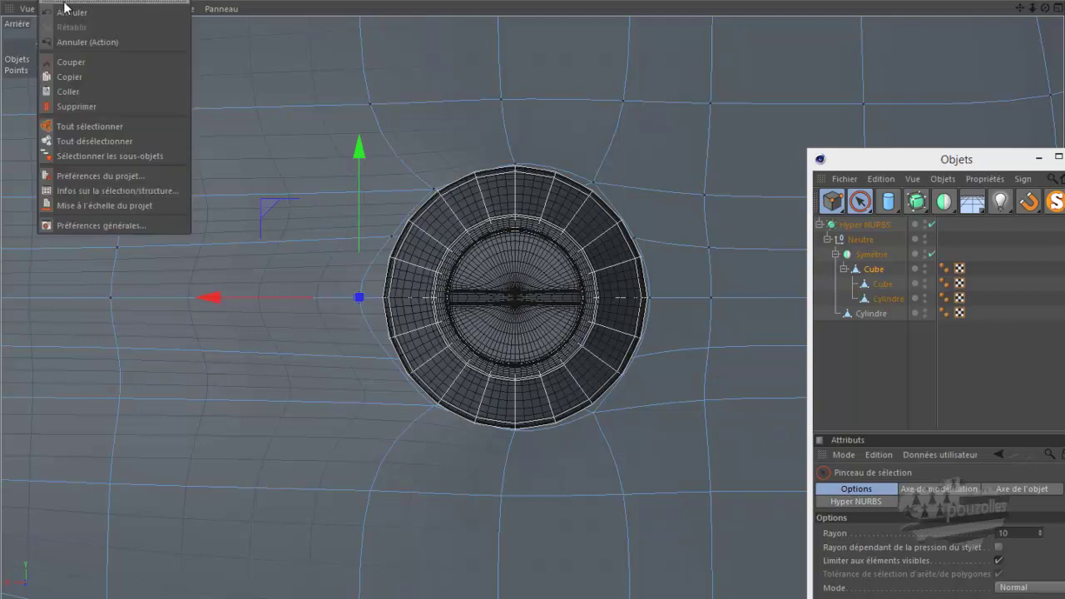
left_click(70, 11)
left_click(70, 12)
left_click(70, 12)
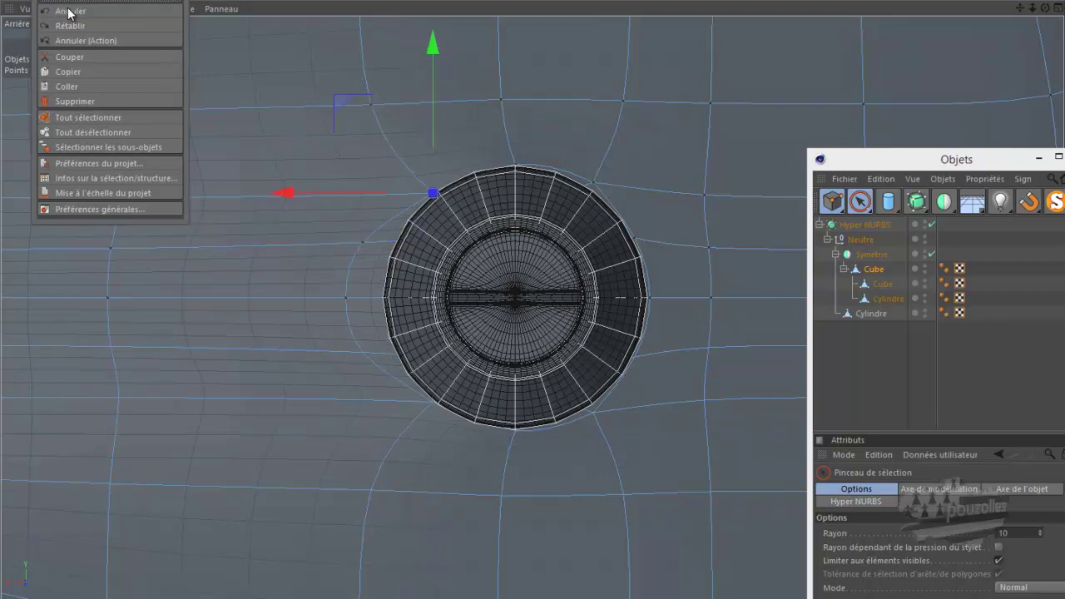
left_click(70, 12)
left_click(70, 11)
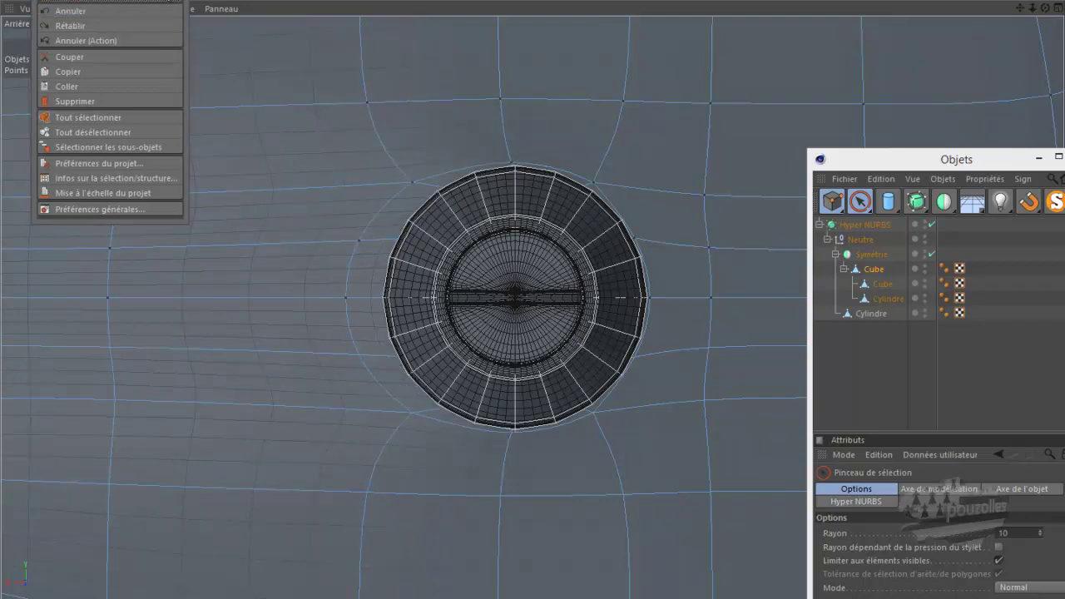
key("Escape")
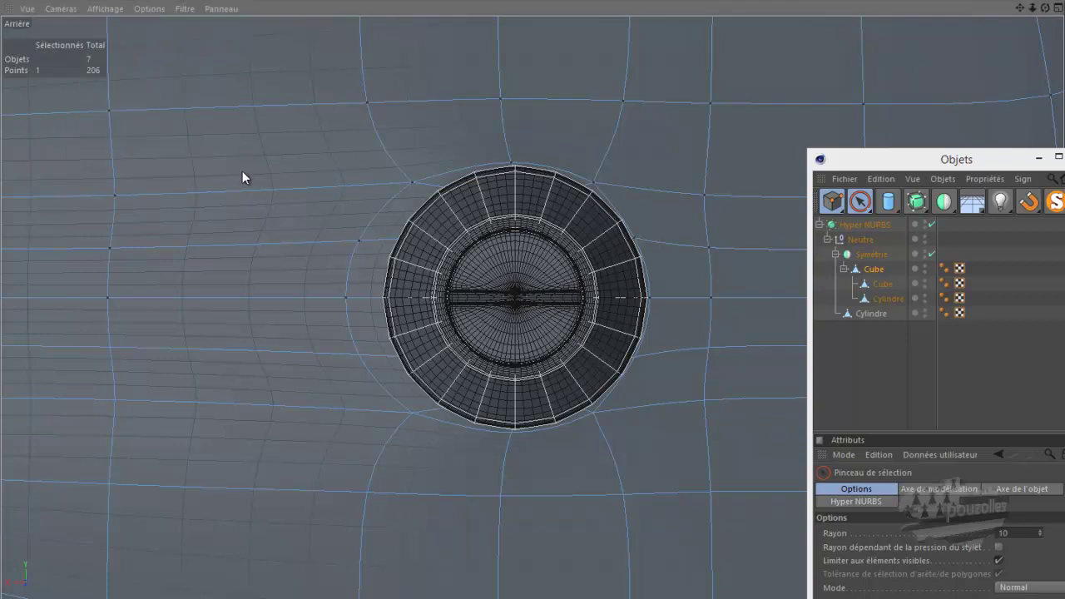
key("k")
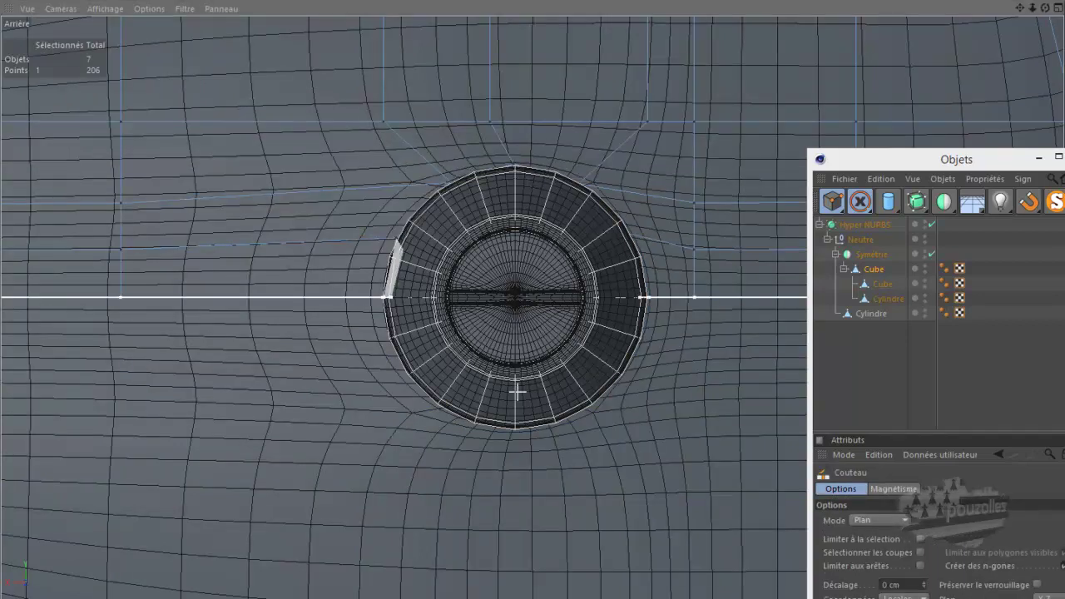
Set the Couteau knife mode to Boucle and reposition the manager panels.
left_click(878, 519)
left_click(870, 578)
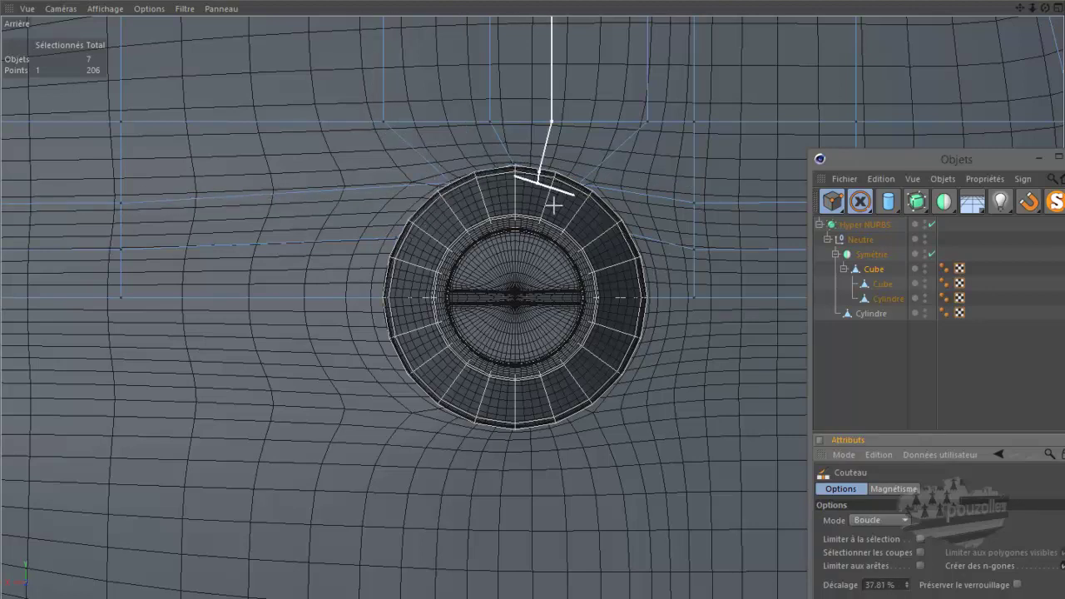
mouse_move(903, 161)
left_mouse_down()
mouse_move(911, 109)
mouse_move(886, 95)
left_mouse_up()
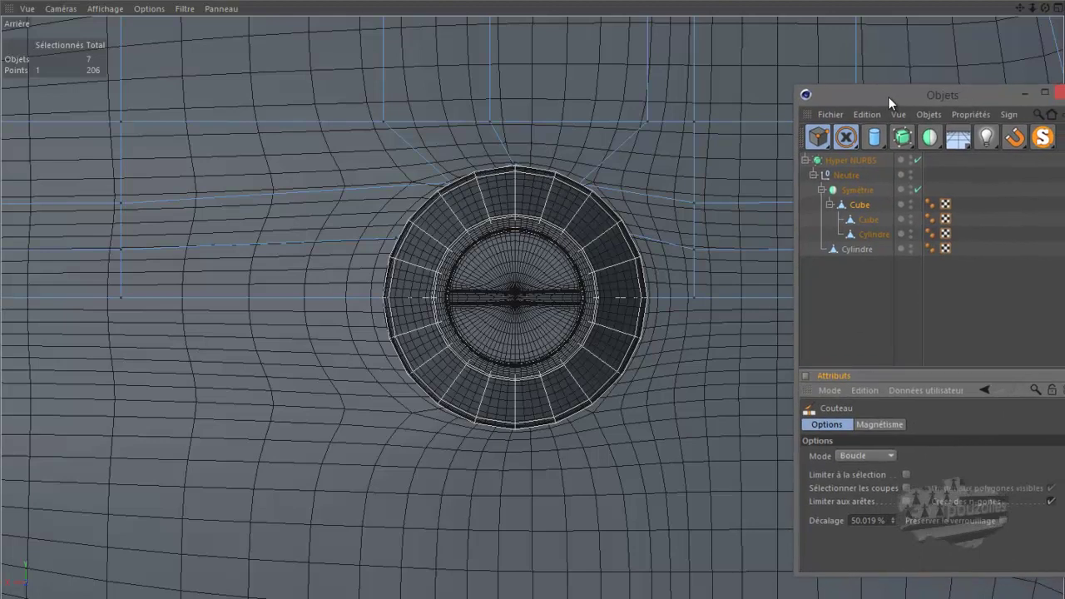
Hide the Cylindre in the editor and switch to the Move tool from the palette flyout.
left_click(907, 232)
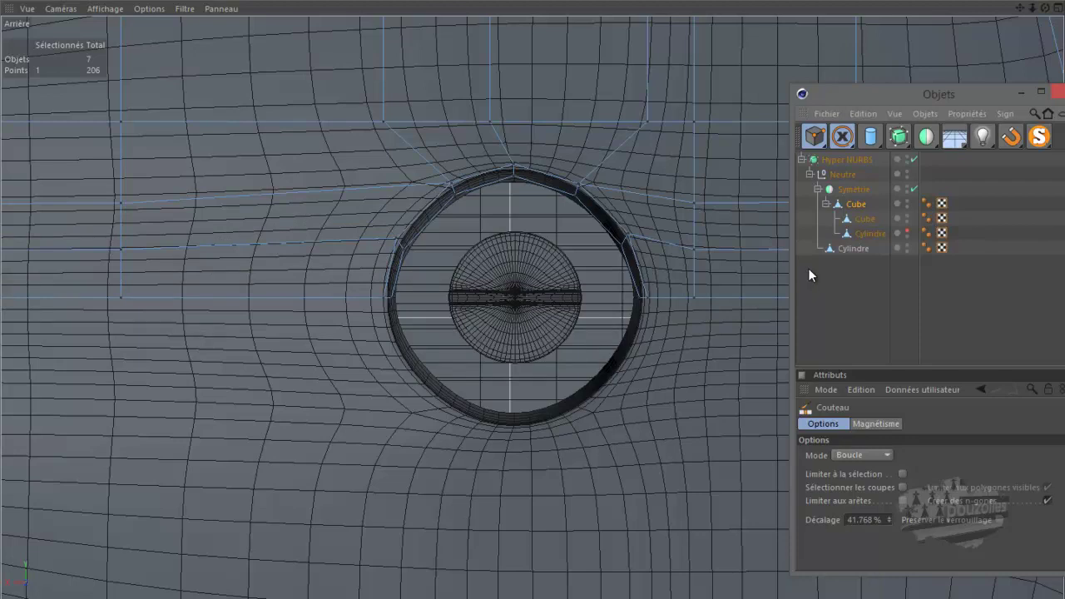
left_click_drag(843, 138, 931, 157)
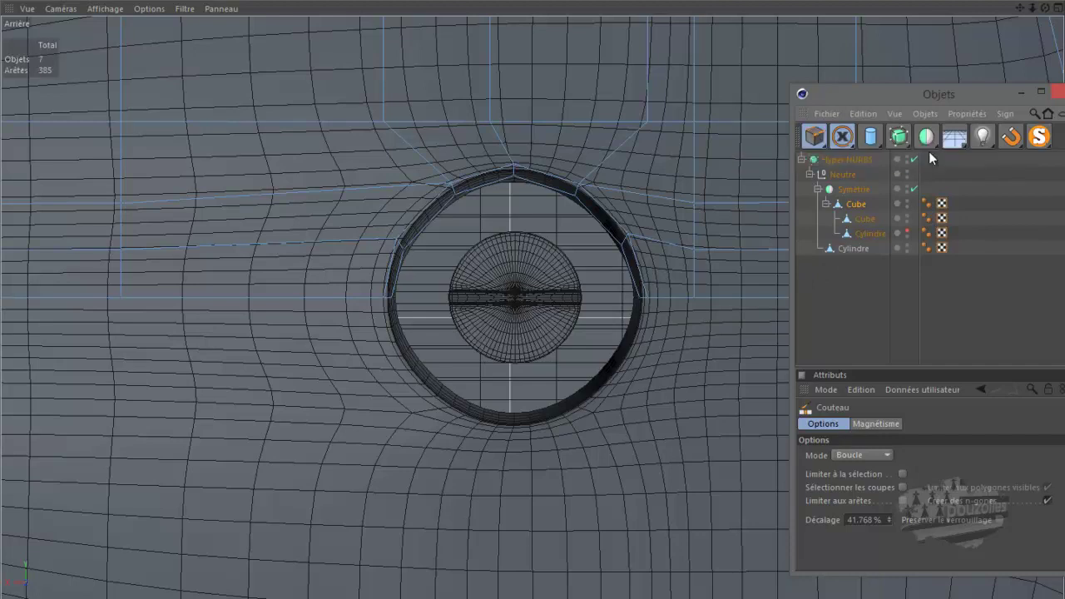
left_click_drag(843, 141, 666, 154)
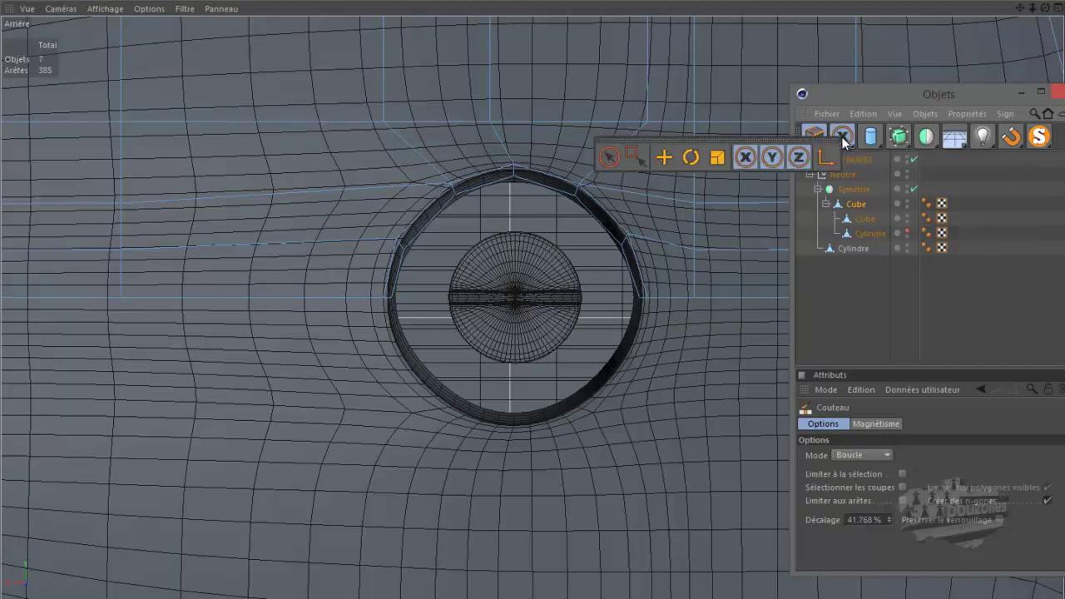
Turn off Hyper NURBS and select six edges along the upper part of the hole's ring.
left_click(913, 159)
left_click(388, 272)
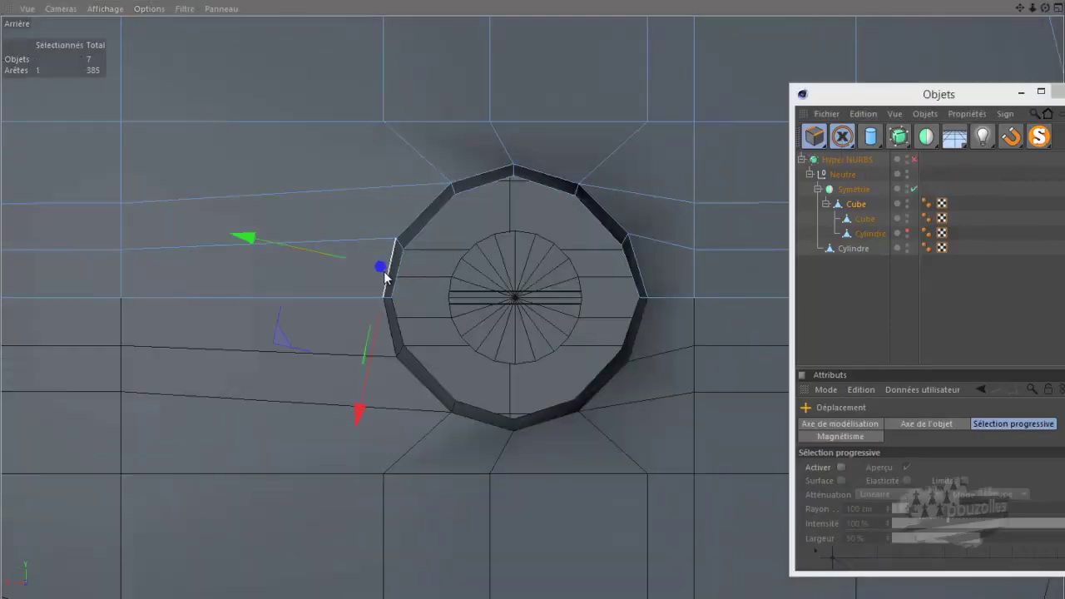
left_click(417, 215, "shift")
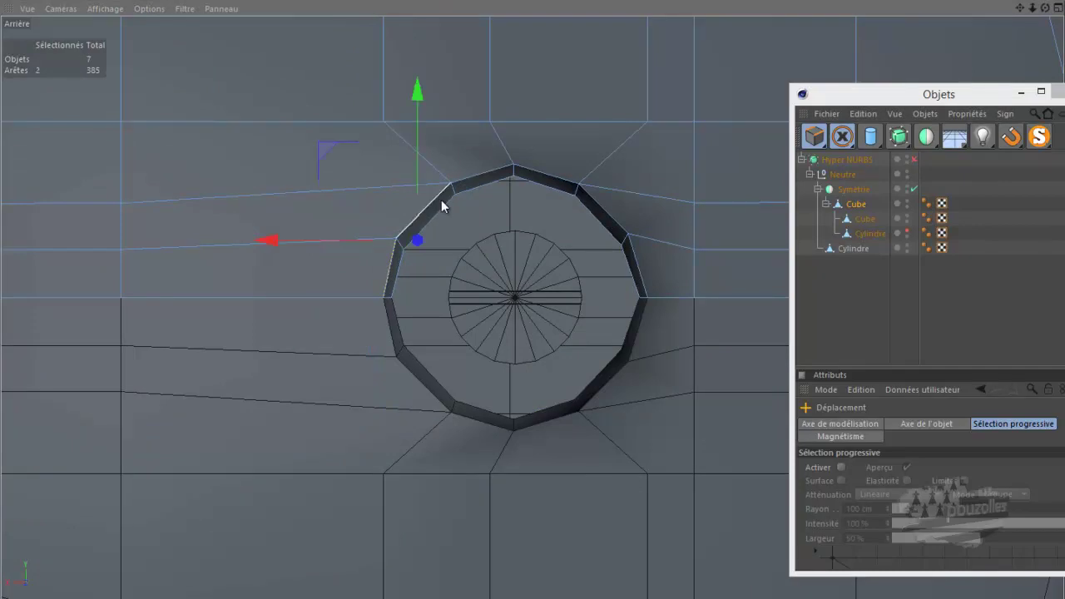
left_click(505, 169, "shift")
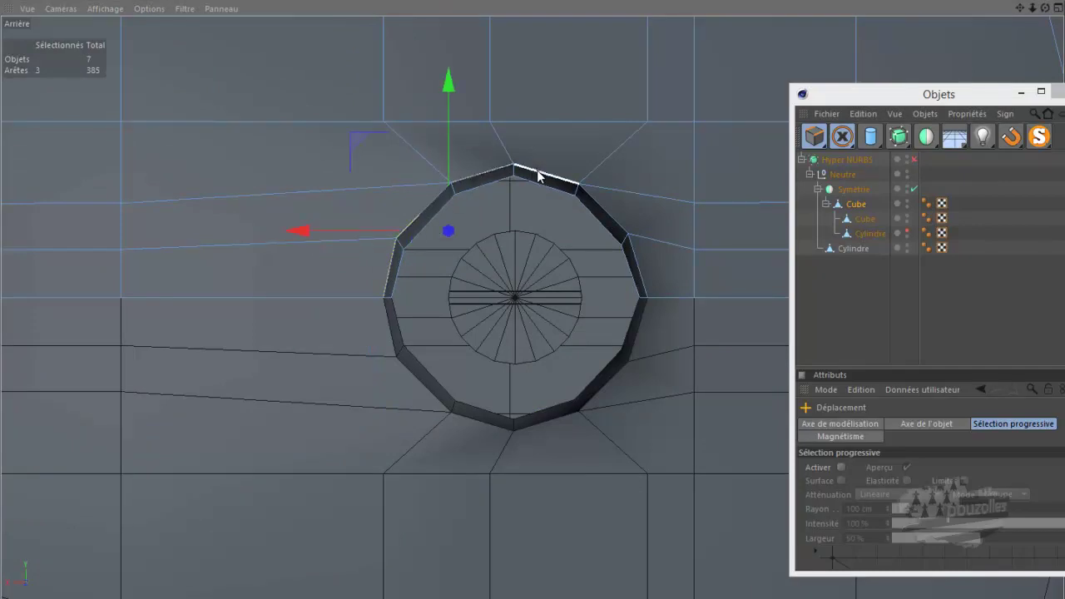
left_click(538, 175, "shift")
left_click(638, 254, "shift")
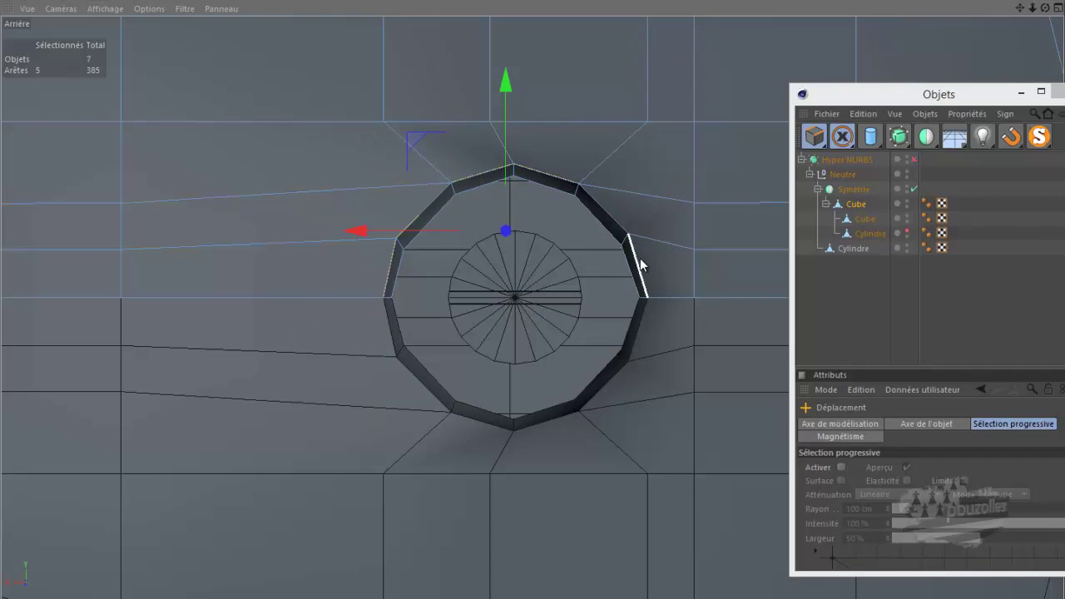
left_click(192, 195, "shift")
Switch to the single Perspective view and zoom in on the selected ring edges.
middle_click(182, 188)
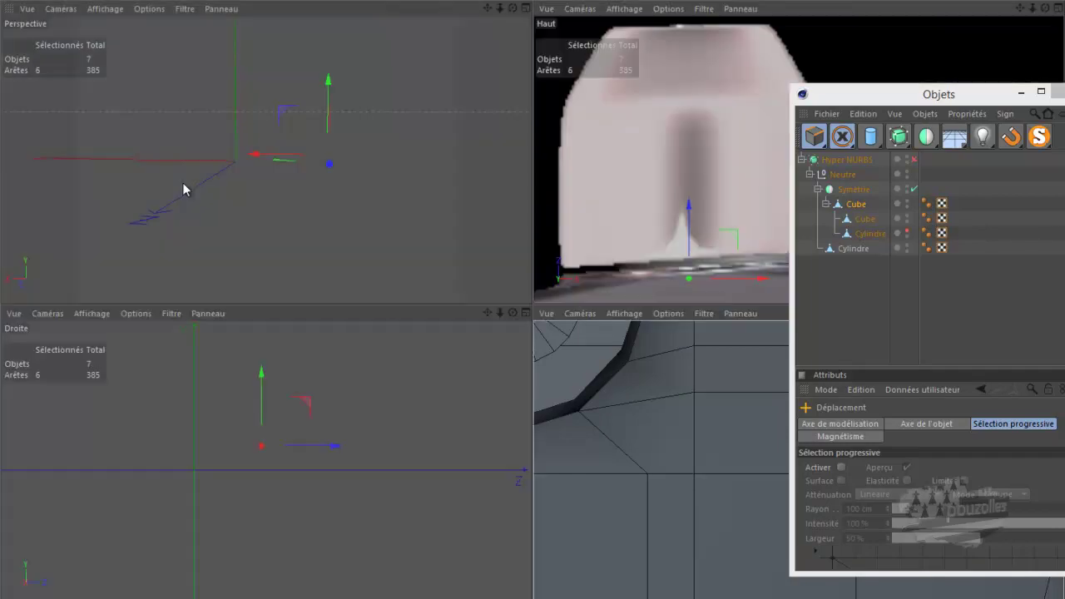
middle_click(217, 172)
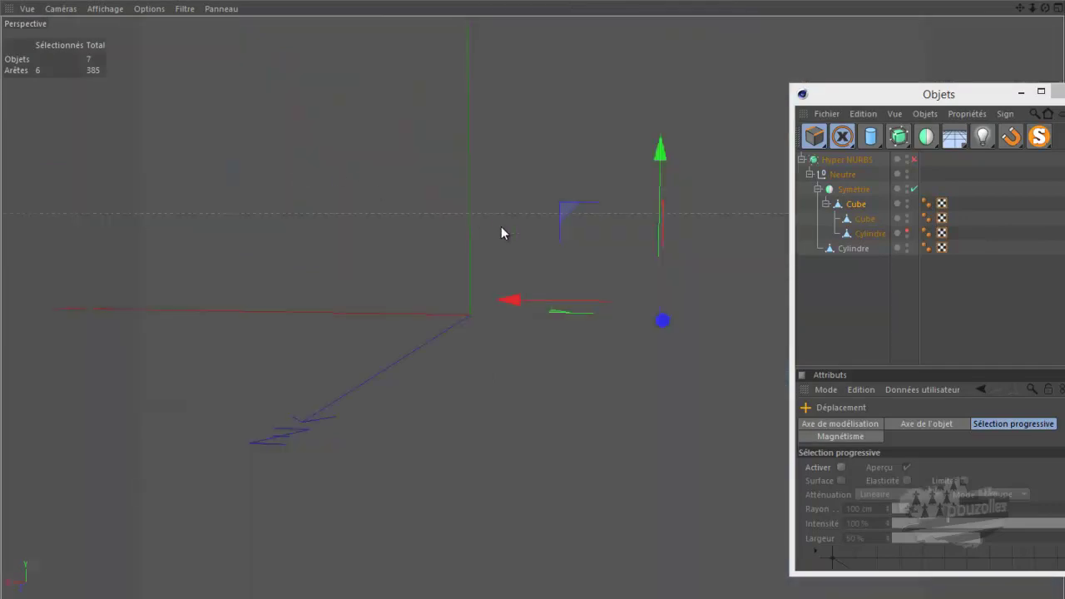
scroll(686, 285, "up", 3)
scroll(687, 289, "up", 2)
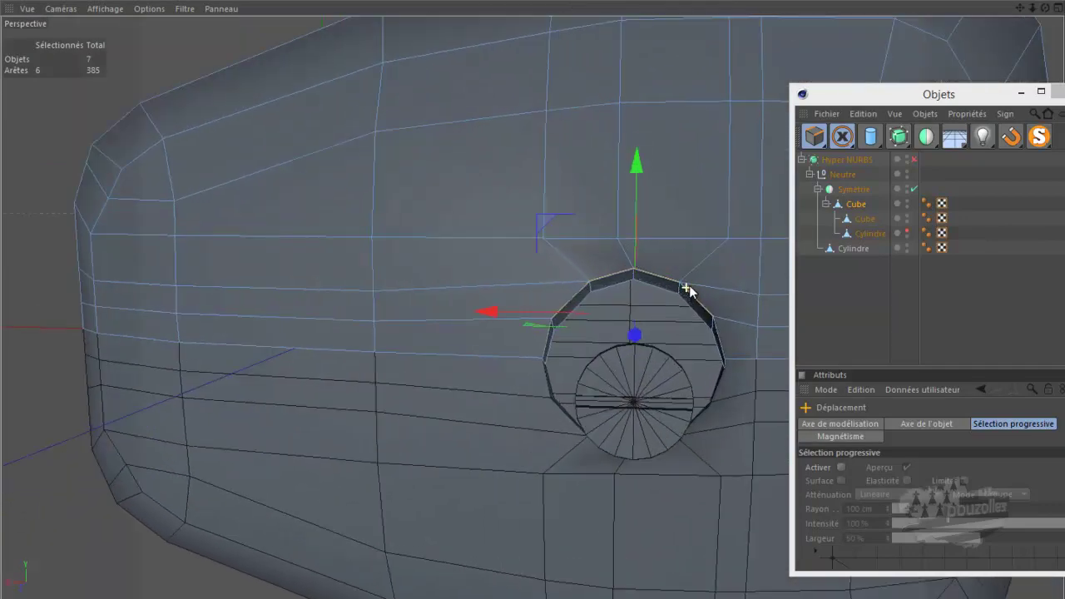
scroll(687, 290, "up", 2)
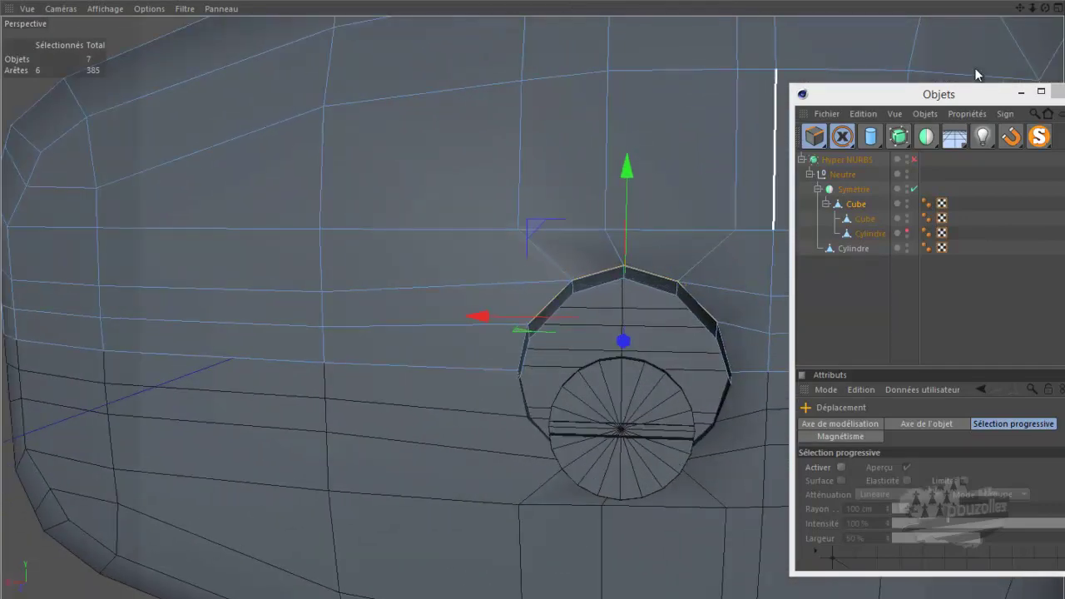
mouse_move(1046, 8)
left_mouse_down()
mouse_move(546, 294)
mouse_move(521, 292)
mouse_move(542, 280)
mouse_move(533, 288)
mouse_move(545, 294)
mouse_move(534, 287)
left_mouse_up()
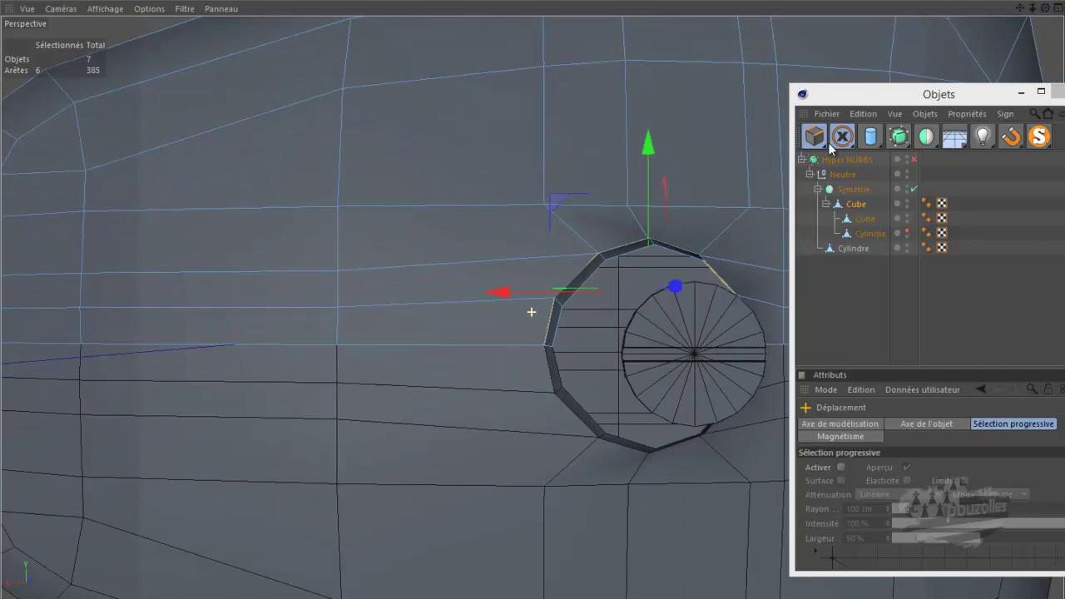
scroll(648, 275, "up", 3)
scroll(648, 277, "up", 2)
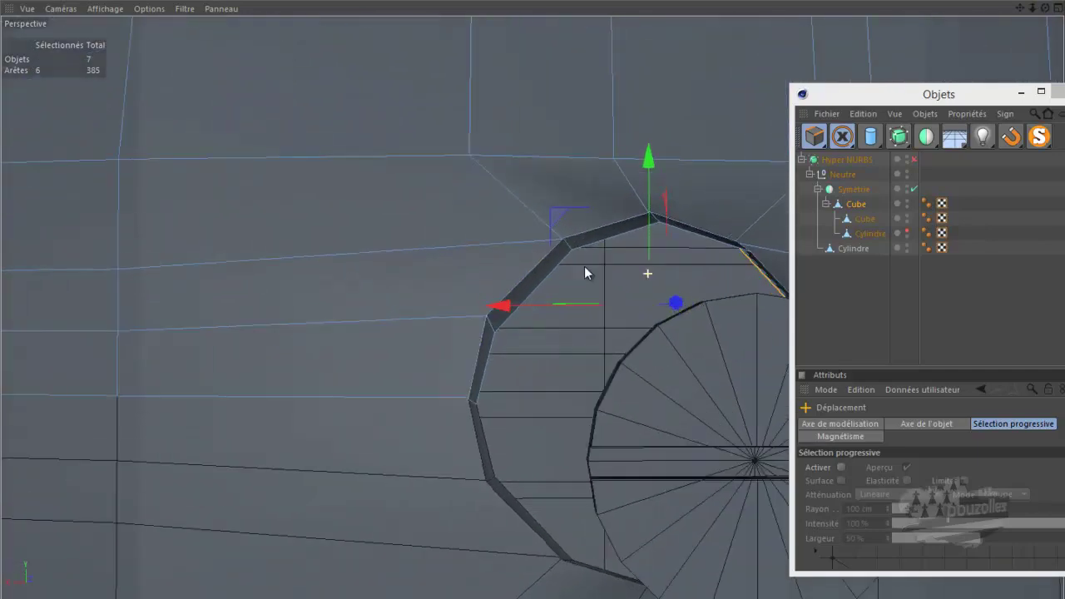
Biseauter the selected ring edges with a 1.2 cm inner offset, then re-enable Hyper NURBS.
right_click(316, 283)
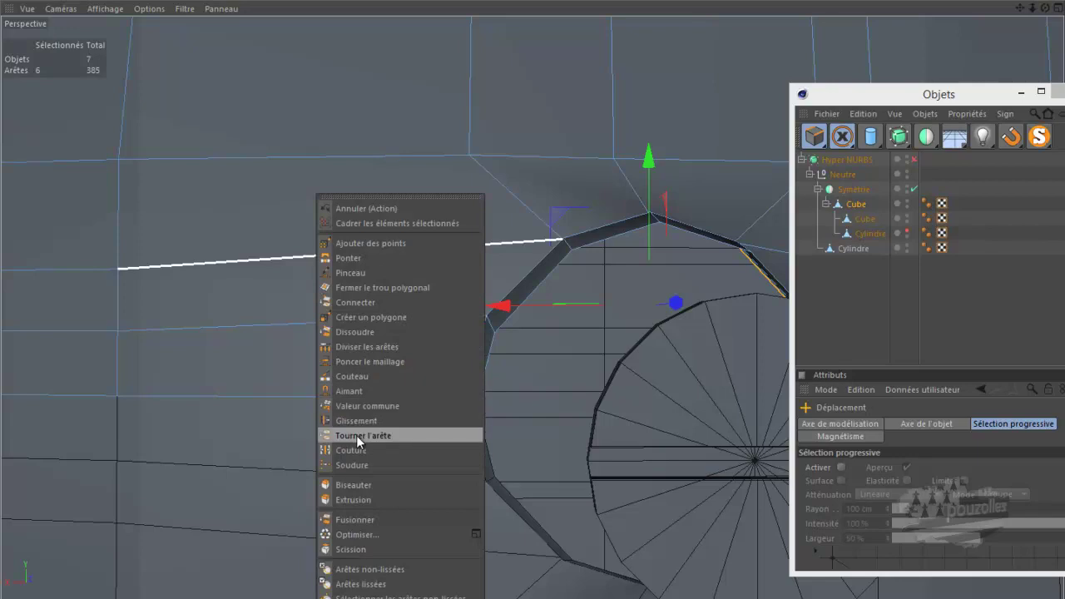
left_click(351, 485)
left_click_drag(521, 358, 536, 286)
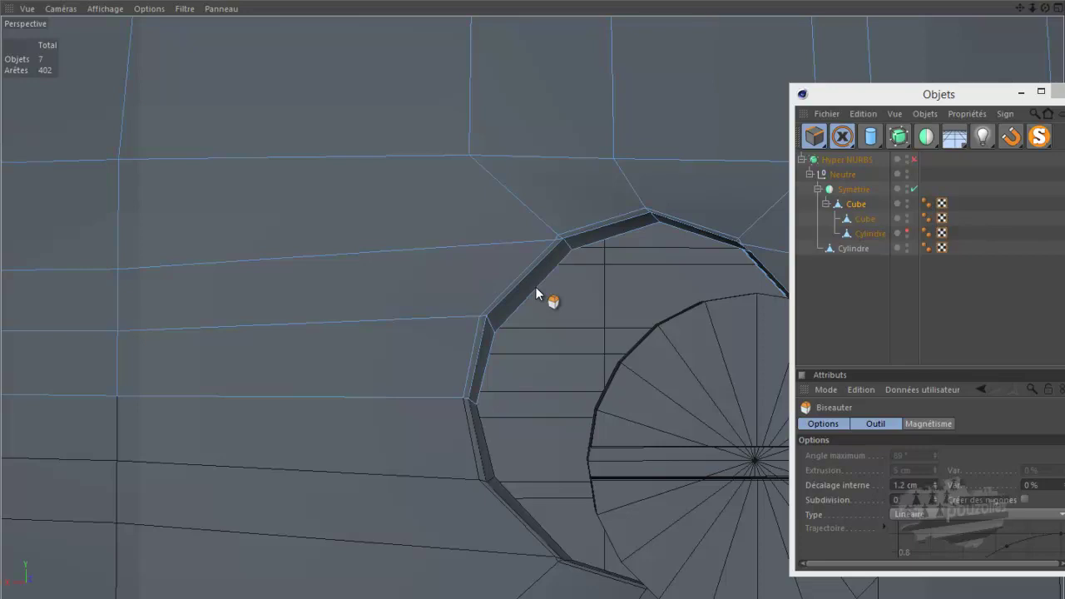
left_click_drag(535, 286, 524, 352)
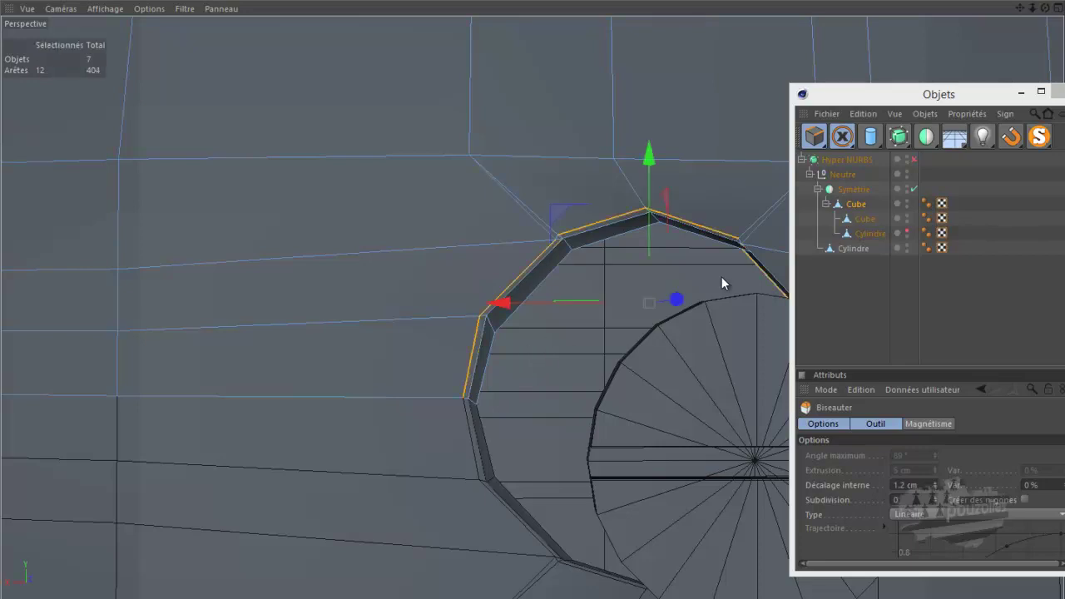
left_click(915, 159)
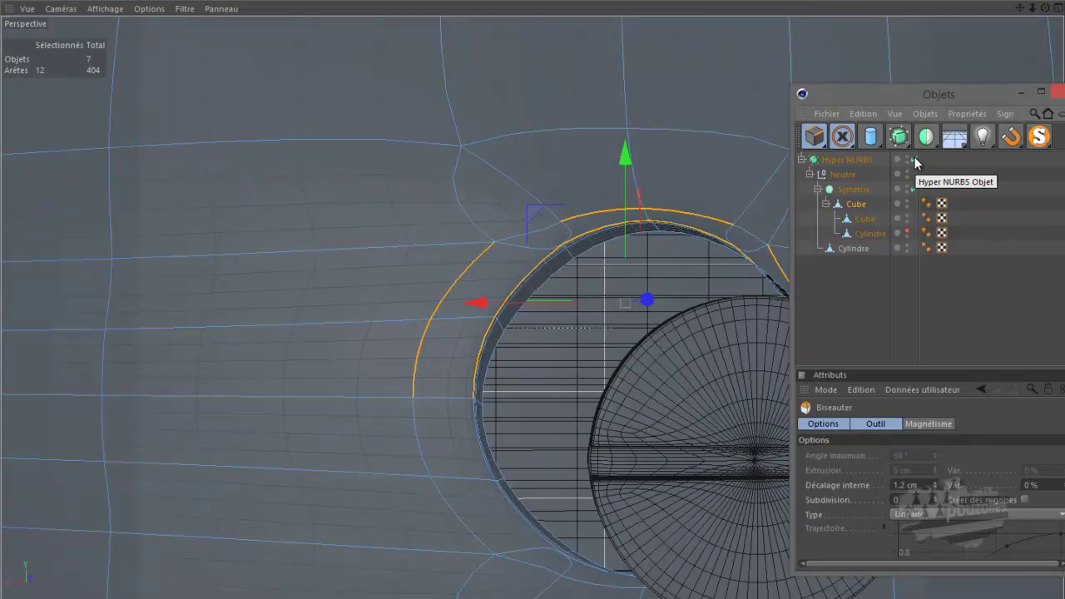
Inspect the smoothed hole, then turn Hyper NURBS smoothing off to show the cage.
scroll(174, 264, "down", 2)
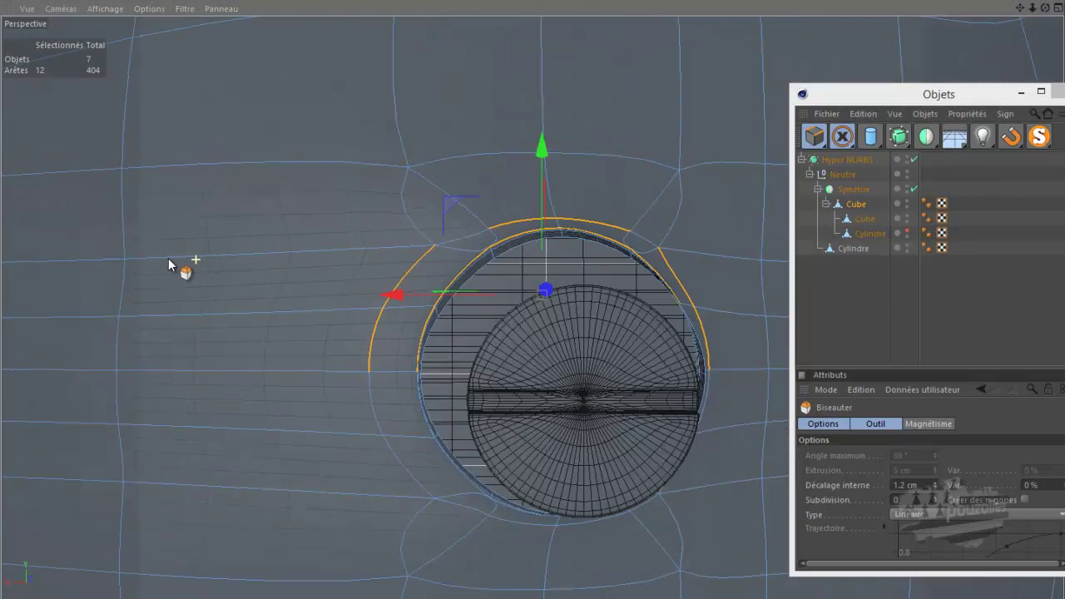
scroll(167, 258, "down", 2)
scroll(167, 260, "down", 1)
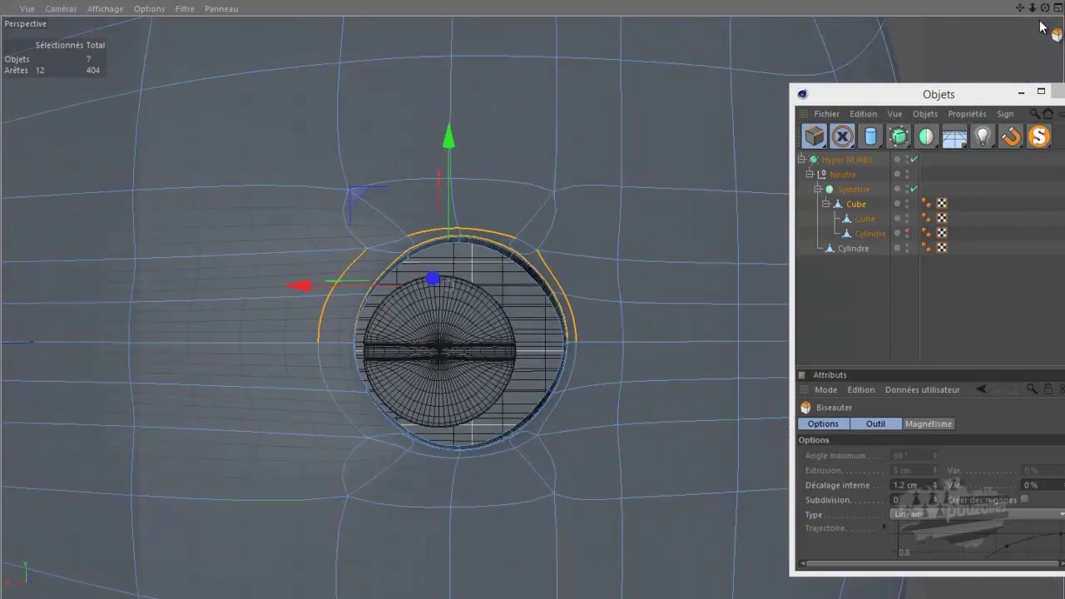
left_click_drag(533, 293, 533, 289, "alt")
left_click(914, 158)
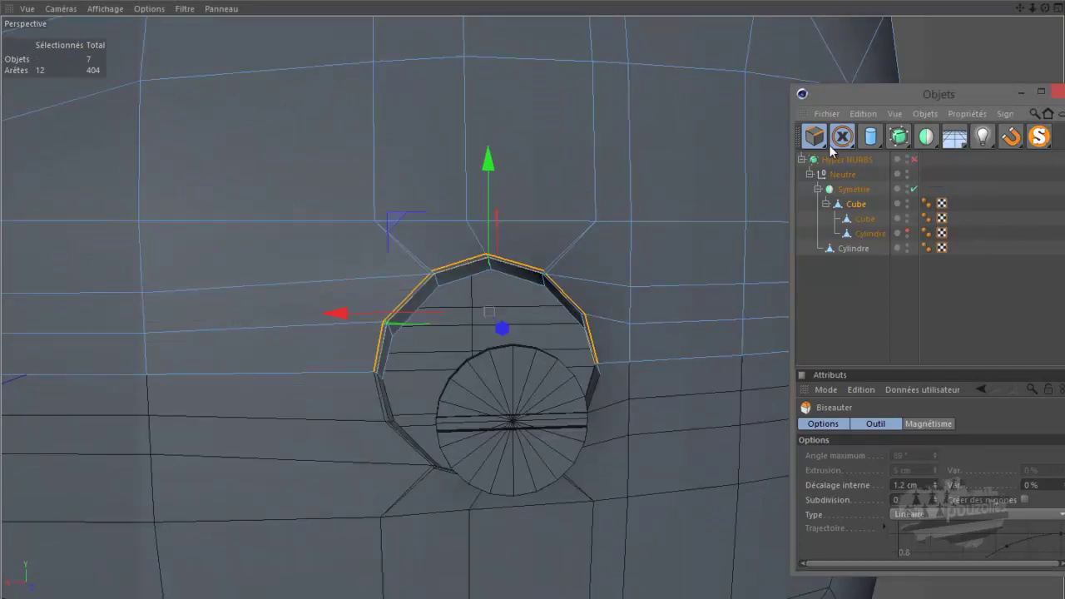
Choose the Pinceau de sélection point tool and zoom in on the top of the ring.
key("v")
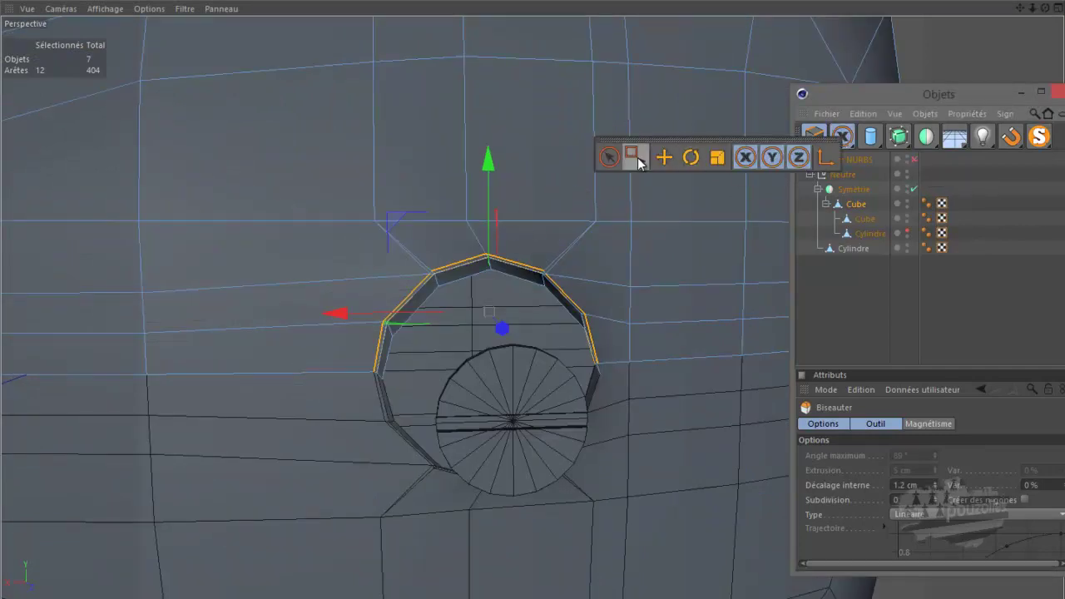
left_click(608, 157)
mouse_move(814, 136)
left_mouse_down()
mouse_move(934, 160)
mouse_move(774, 162)
left_mouse_up()
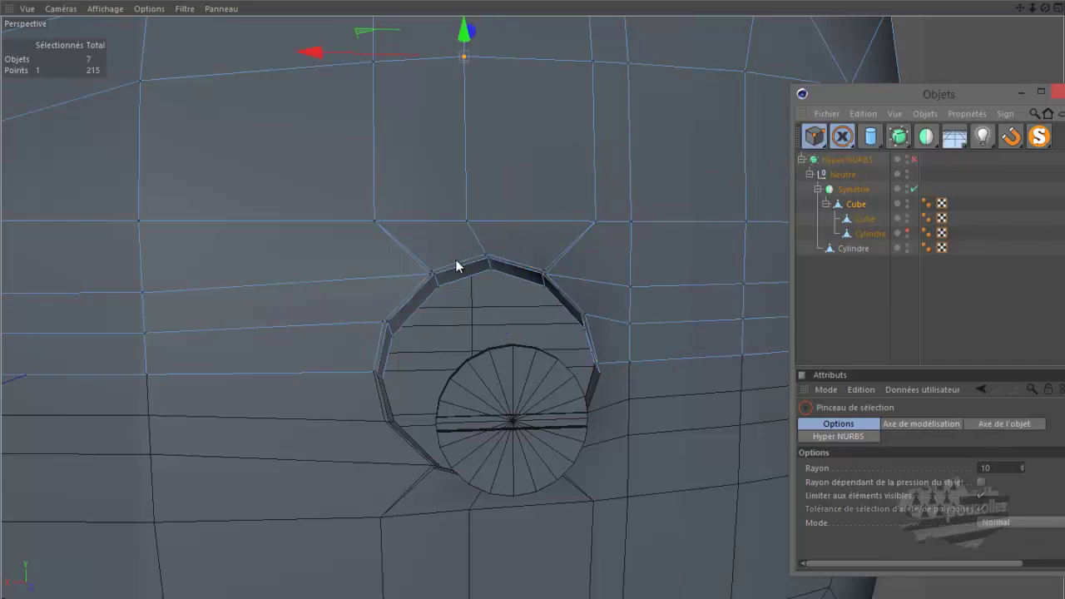
scroll(433, 281, "up", 2)
scroll(433, 280, "up", 2)
scroll(433, 280, "up", 2)
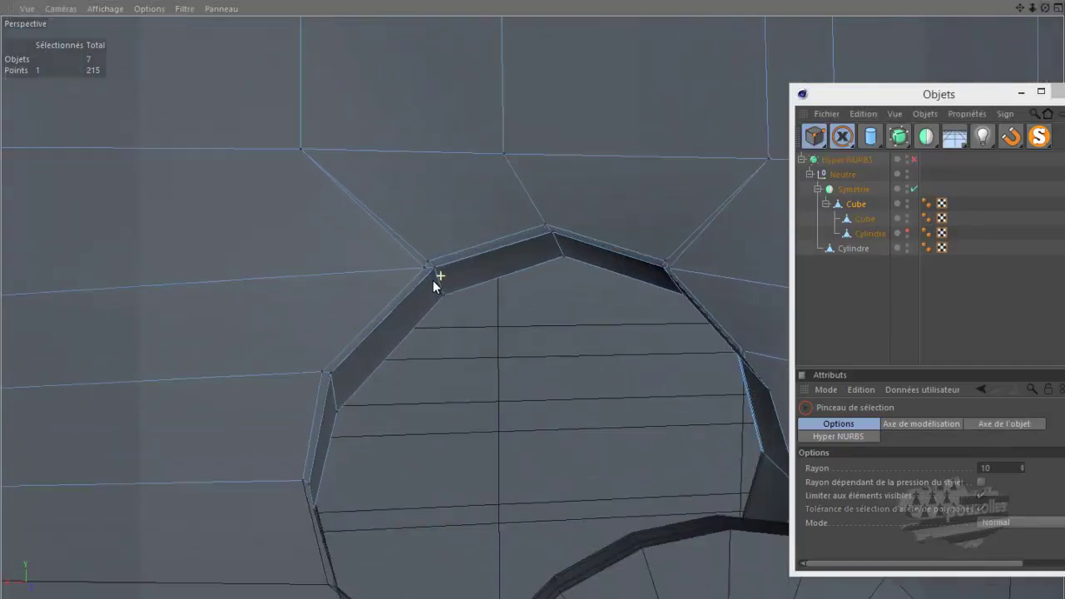
scroll(432, 281, "up", 2)
Weld the first pair of doubled points at the ring's upper corner into one.
left_click(420, 262, "shift")
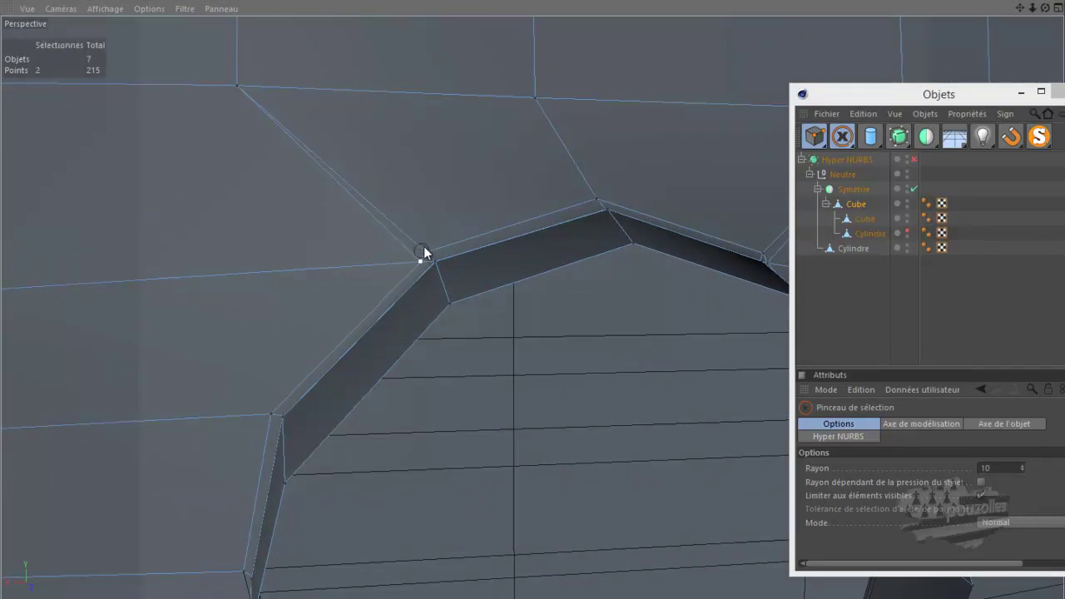
key("e")
right_click(491, 155)
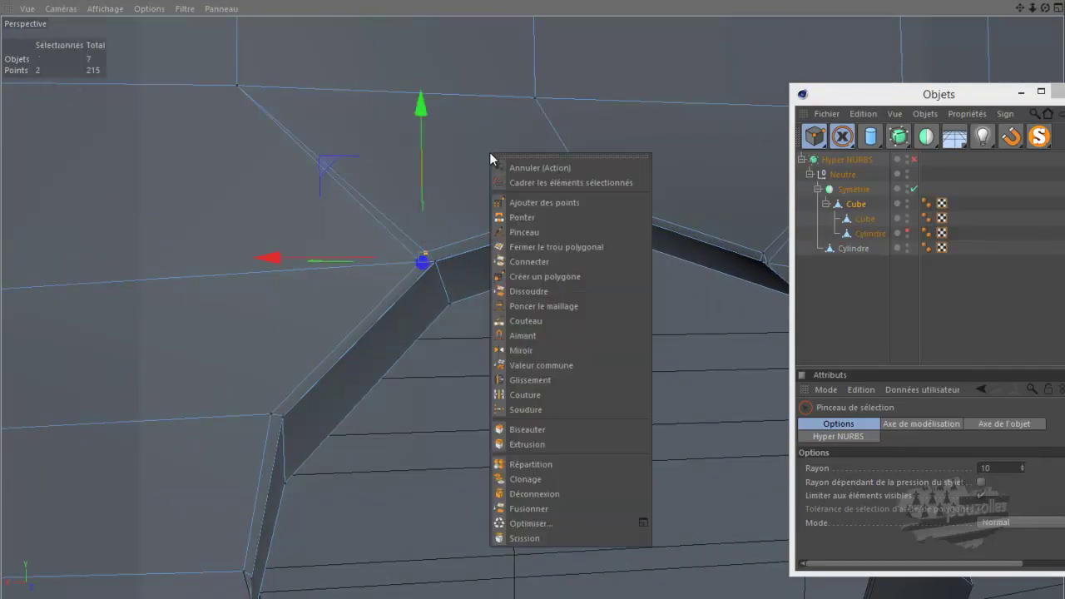
left_click(527, 409)
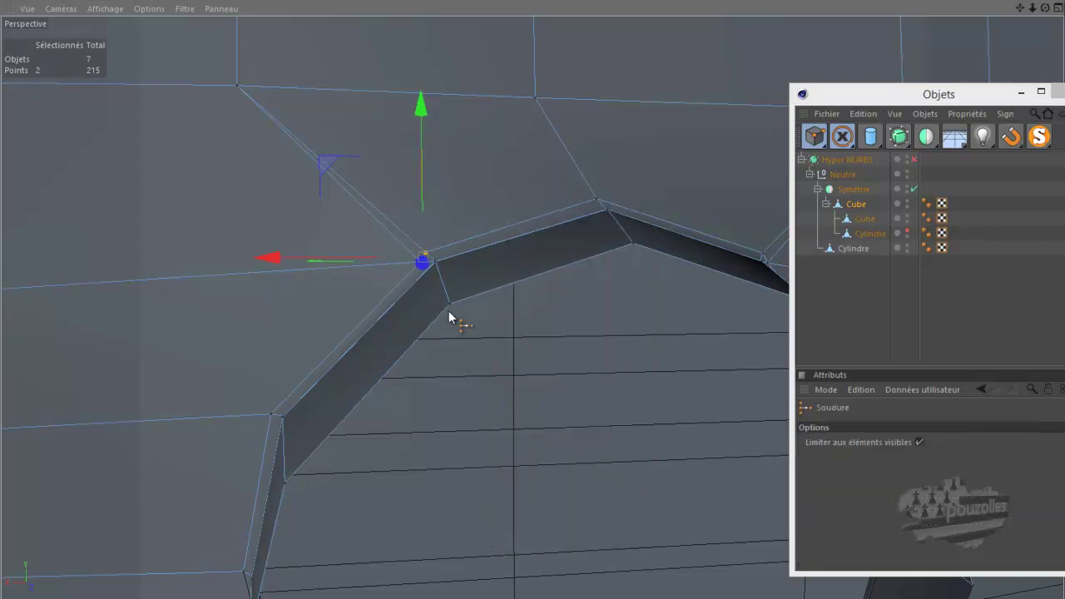
left_click(425, 255)
Weld the second pair of doubled points, bringing the mesh to 213 points.
left_click_drag(416, 295, 325, 298, "alt")
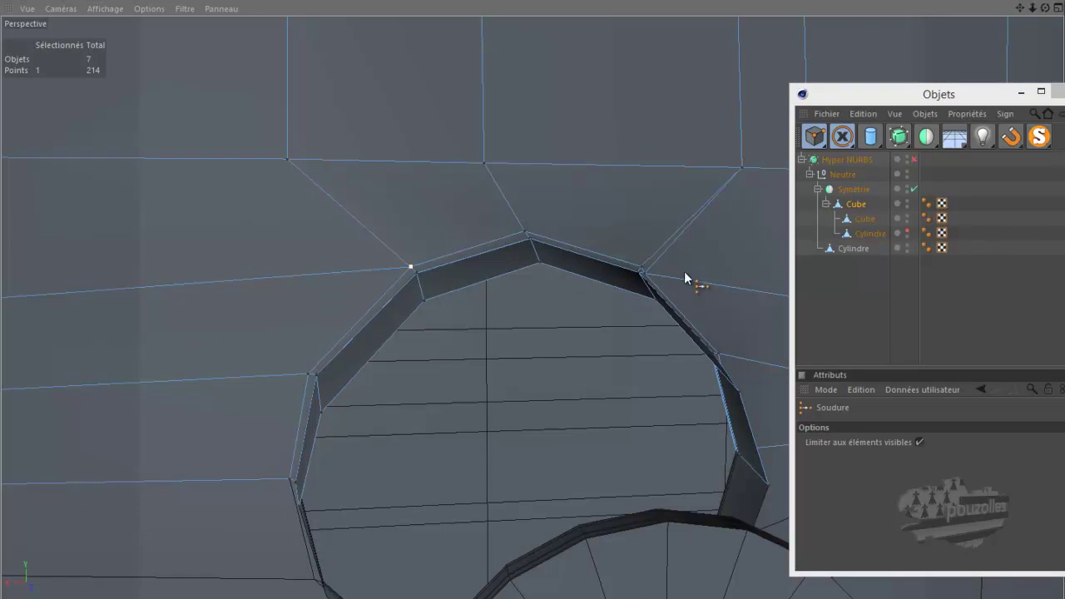
scroll(684, 272, "up", 1)
scroll(681, 272, "up", 2)
scroll(677, 273, "up", 1)
scroll(677, 273, "up", 1)
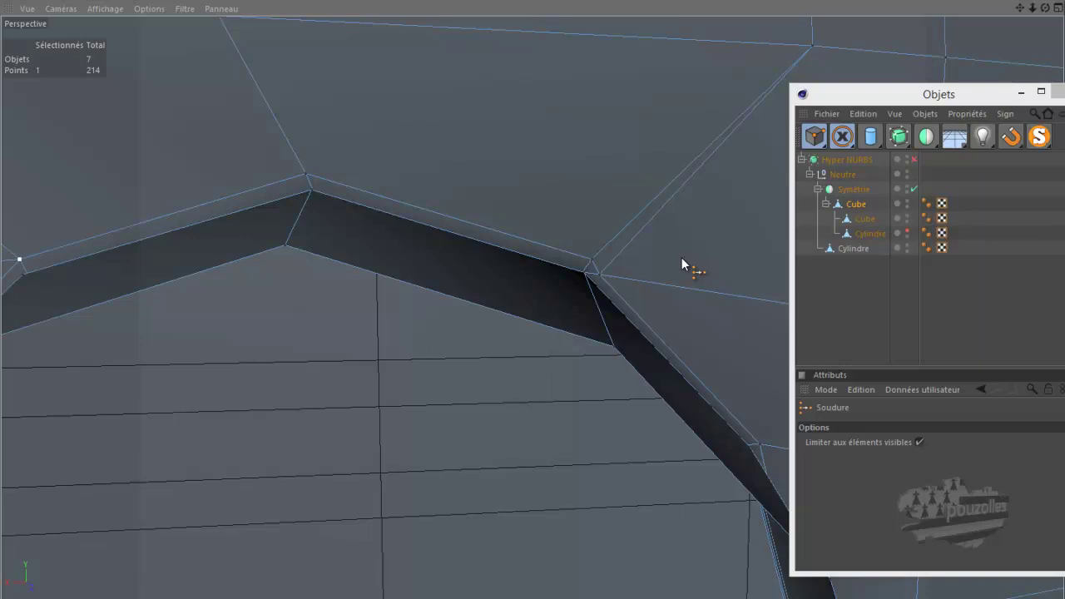
key("9")
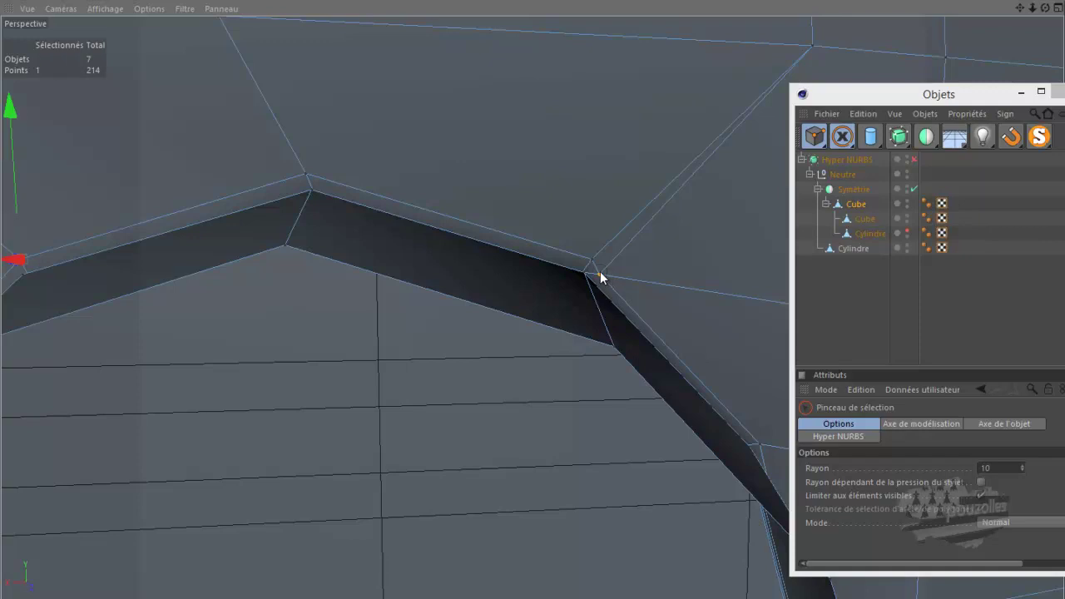
key("space")
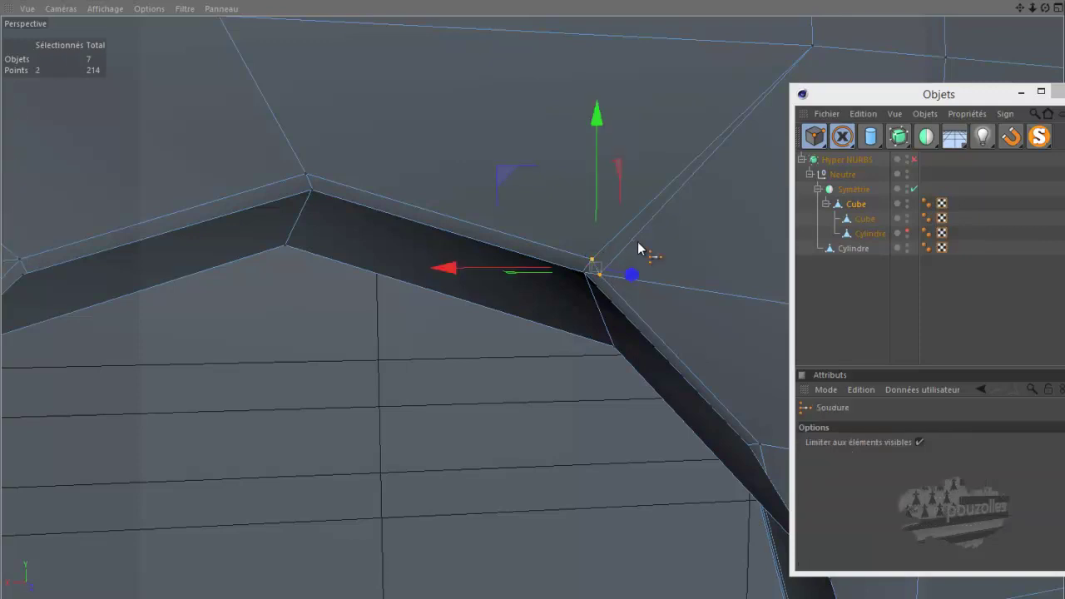
left_click(591, 263)
scroll(641, 266, "down", 2)
scroll(640, 265, "down", 1)
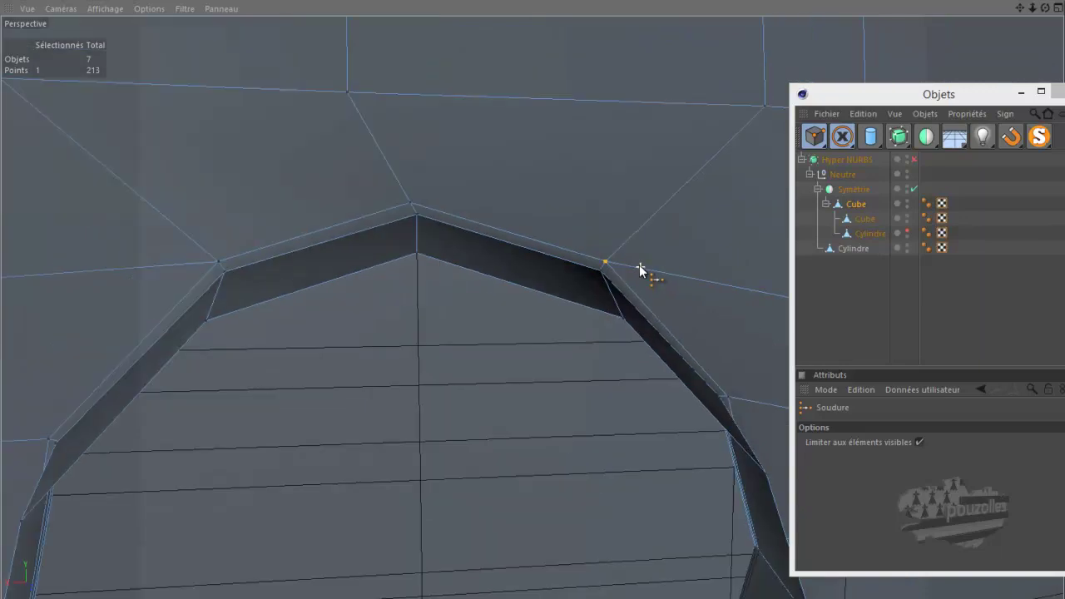
scroll(639, 264, "down", 2)
scroll(639, 265, "down", 2)
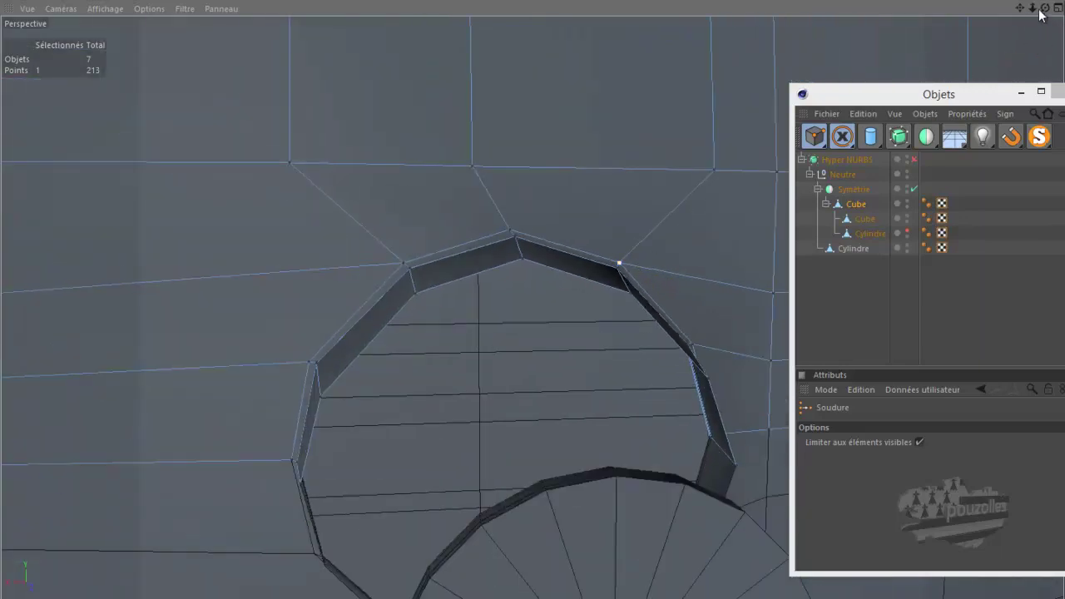
middle_click_drag(534, 293, 534, 288, "alt")
left_click_drag(535, 288, 529, 286, "alt")
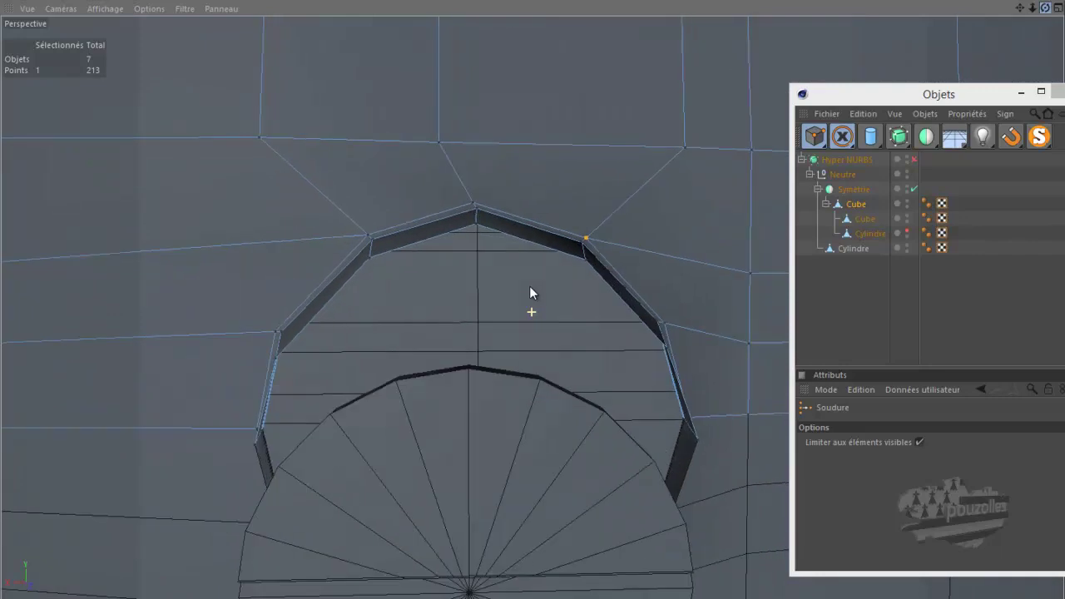
Re-enable Hyper NURBS smoothing and make the inner Cylindre visible in the editor.
left_click(914, 160)
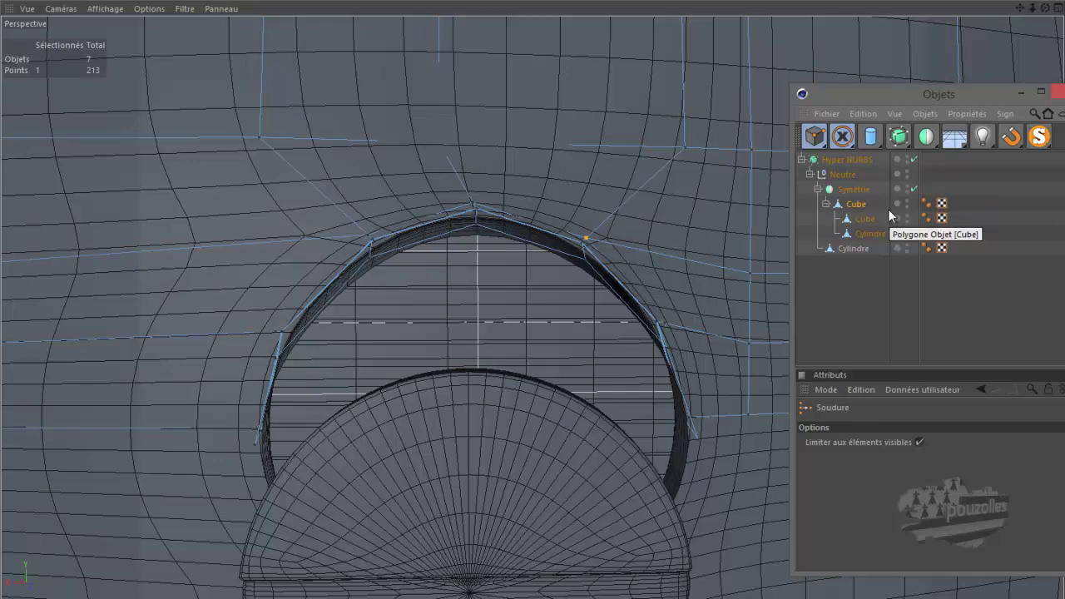
left_click(907, 233)
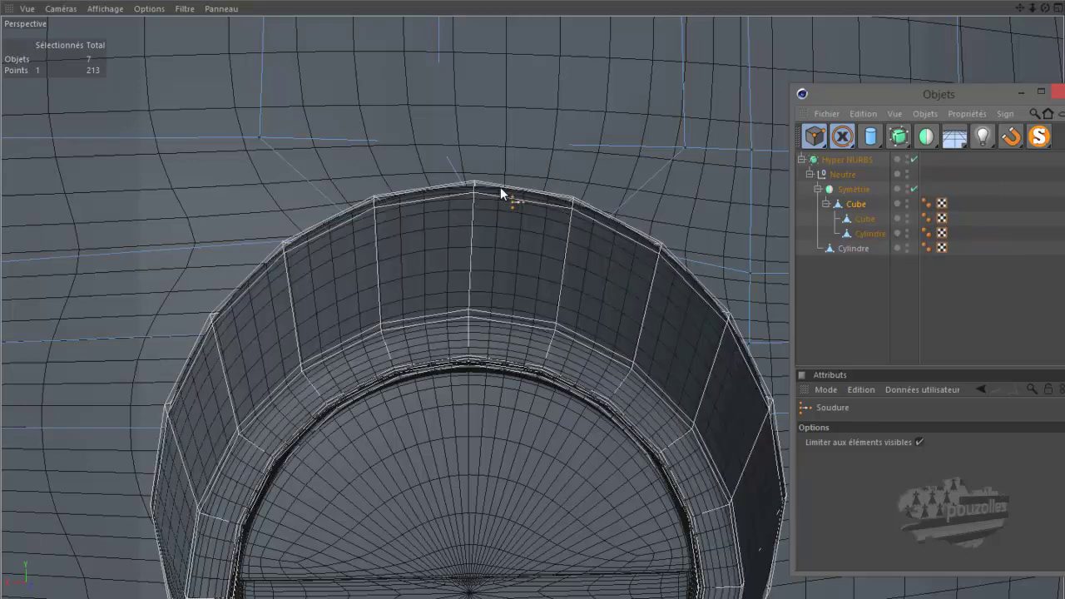
scroll(416, 170, "down", 2)
scroll(402, 191, "down", 2)
scroll(406, 223, "down", 2)
scroll(433, 265, "down", 2)
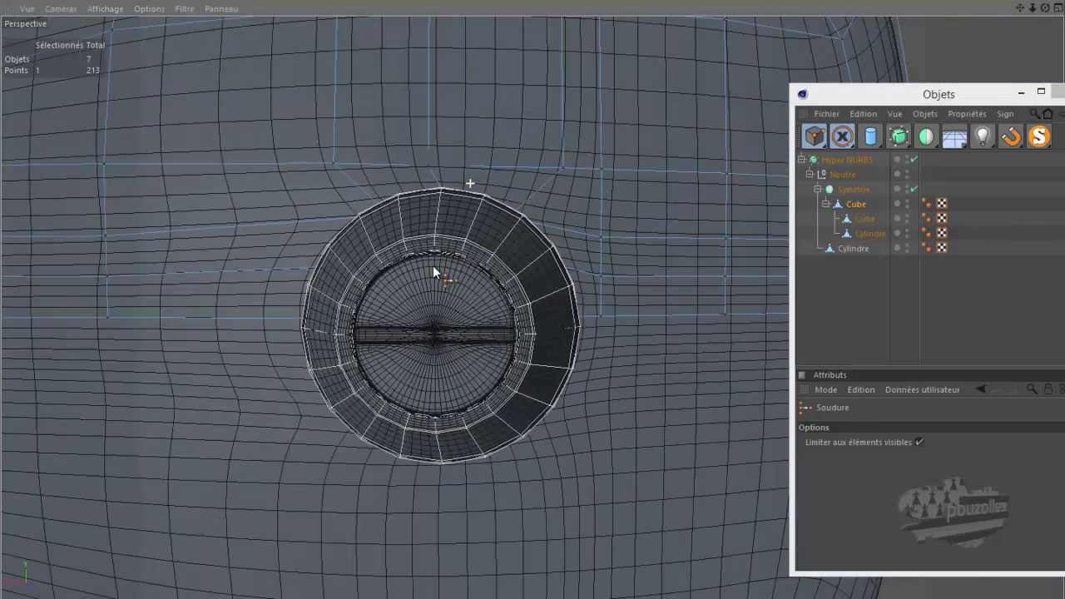
scroll(445, 291, "down", 2)
scroll(460, 303, "down", 2)
scroll(460, 303, "down", 1)
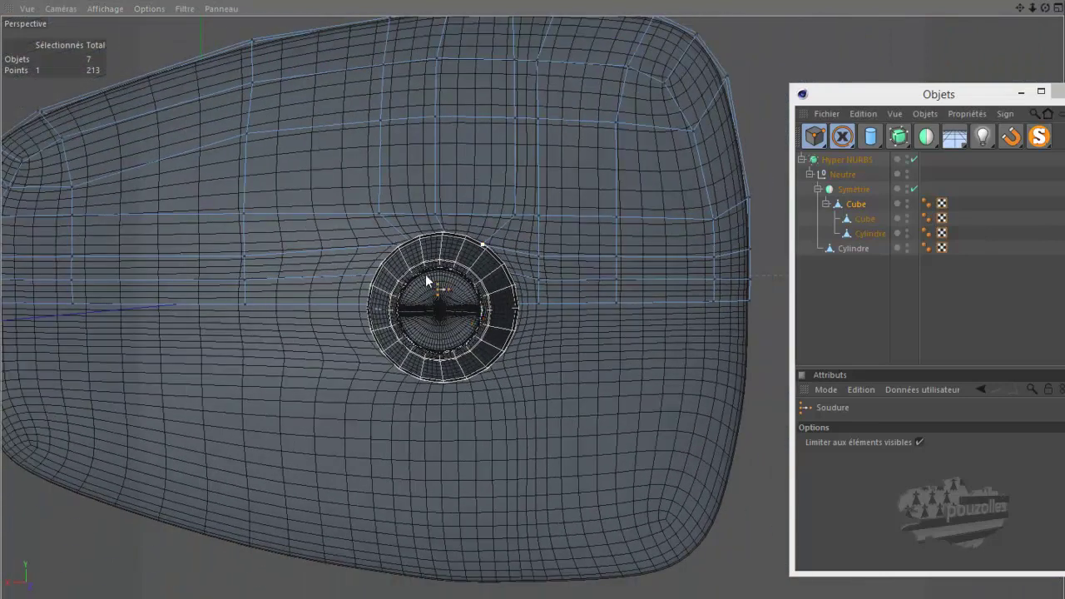
left_click_drag(542, 287, 533, 288, "alt")
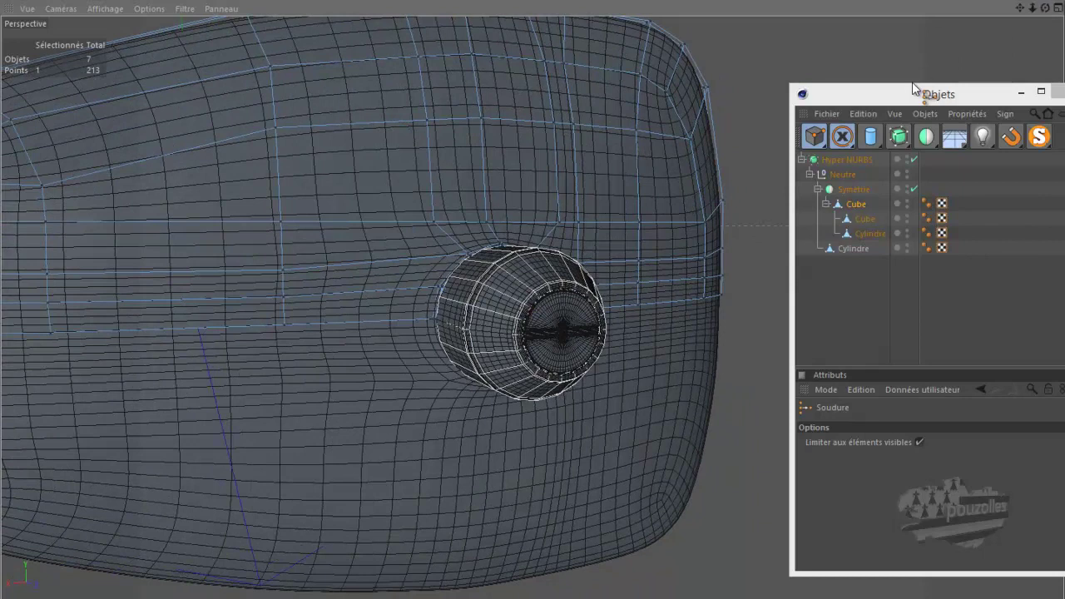
Render shaded previews (Ctrl+R) of the body and a close-up of the seated stub.
key("ctrl+r")
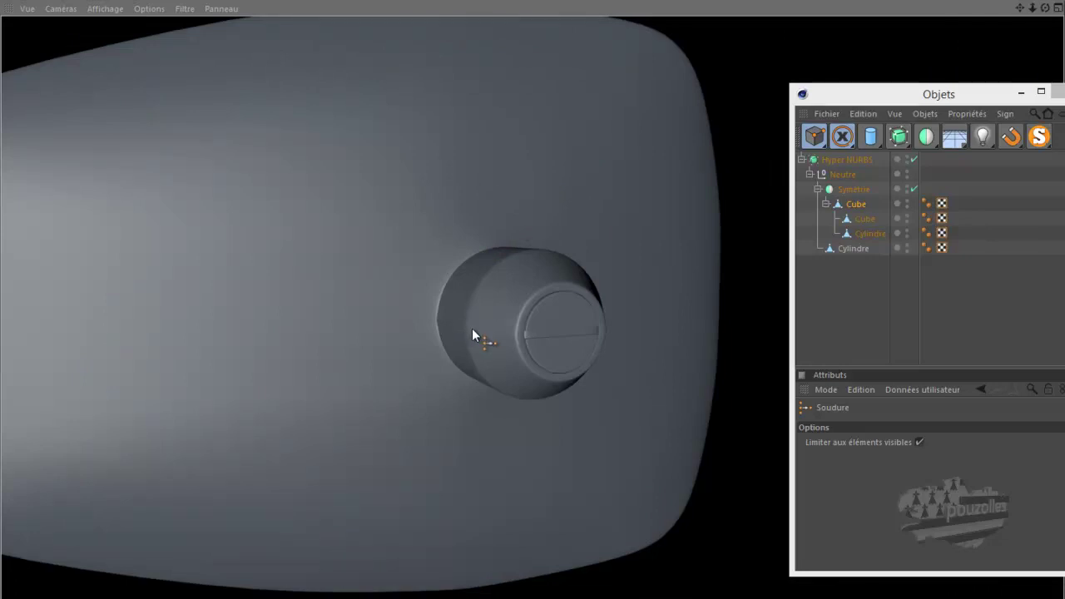
scroll(471, 328, "up", 1)
scroll(488, 335, "down", 1)
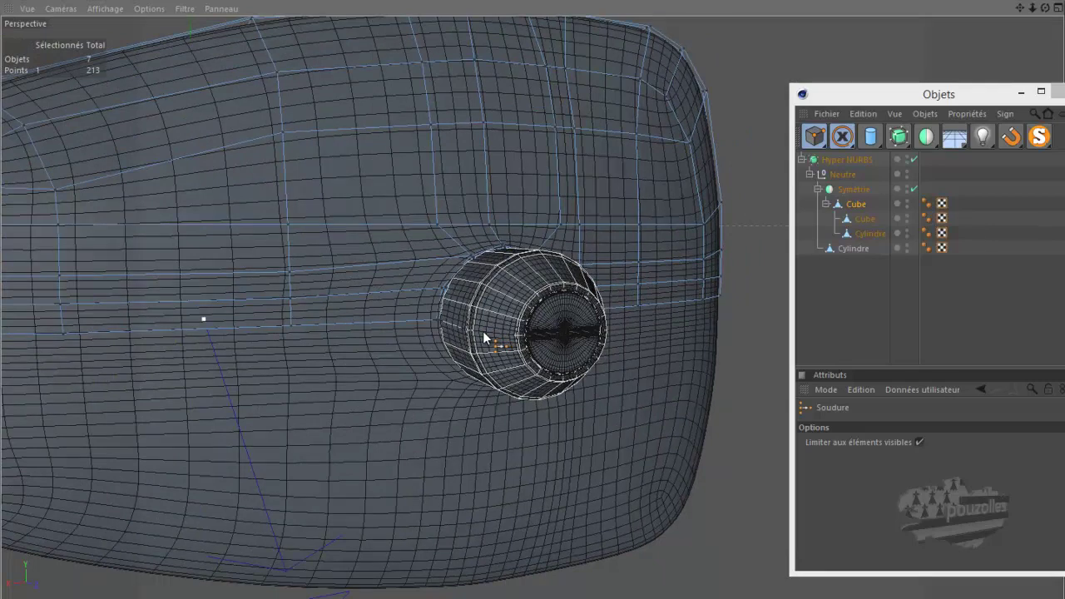
key("ctrl+r")
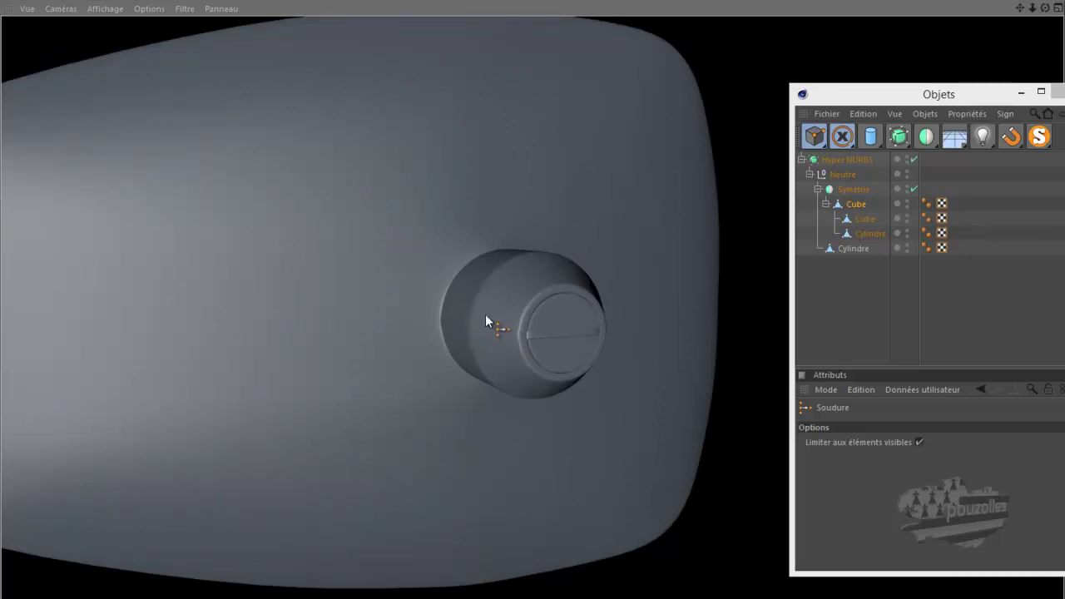
scroll(459, 349, "down", 3)
scroll(459, 357, "down", 2)
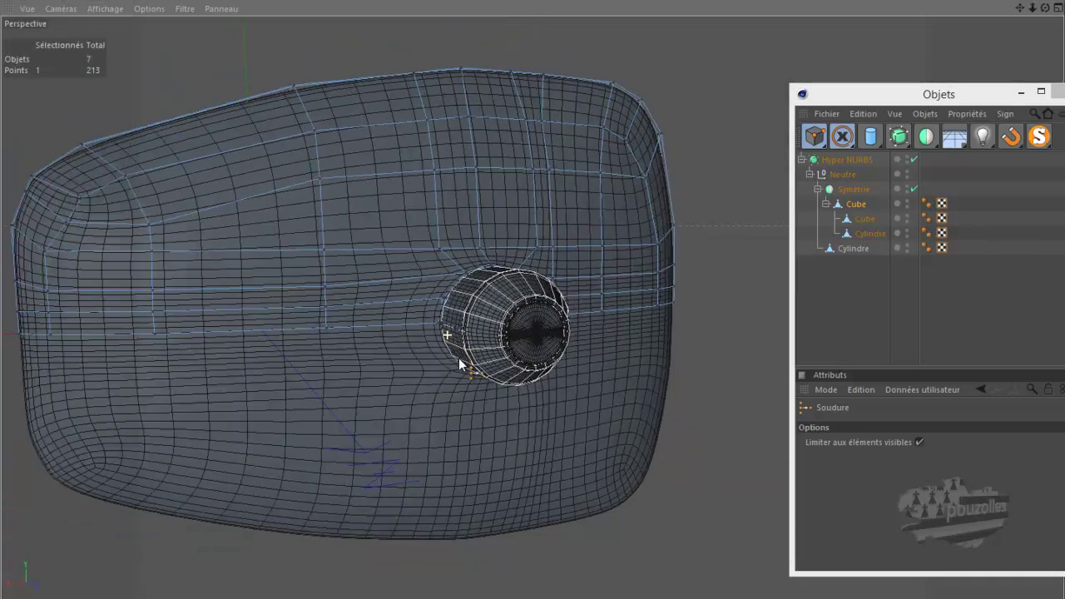
scroll(458, 358, "down", 2)
scroll(459, 358, "down", 1)
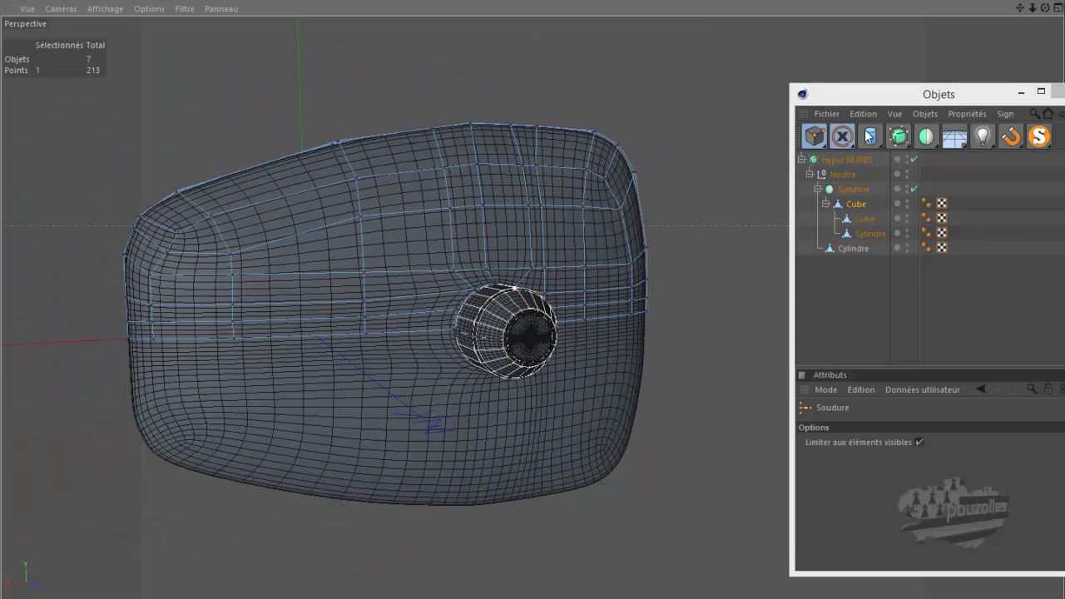
left_click(821, 140)
left_click_drag(821, 140, 855, 147)
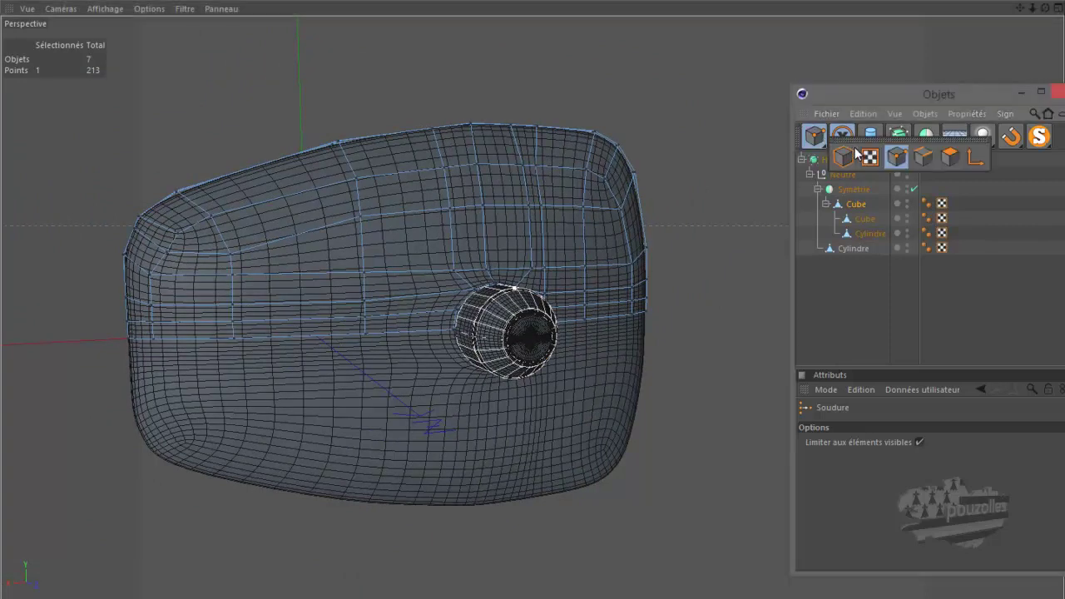
Switch to Model mode with the Move tool and deselect all objects.
left_click(853, 150)
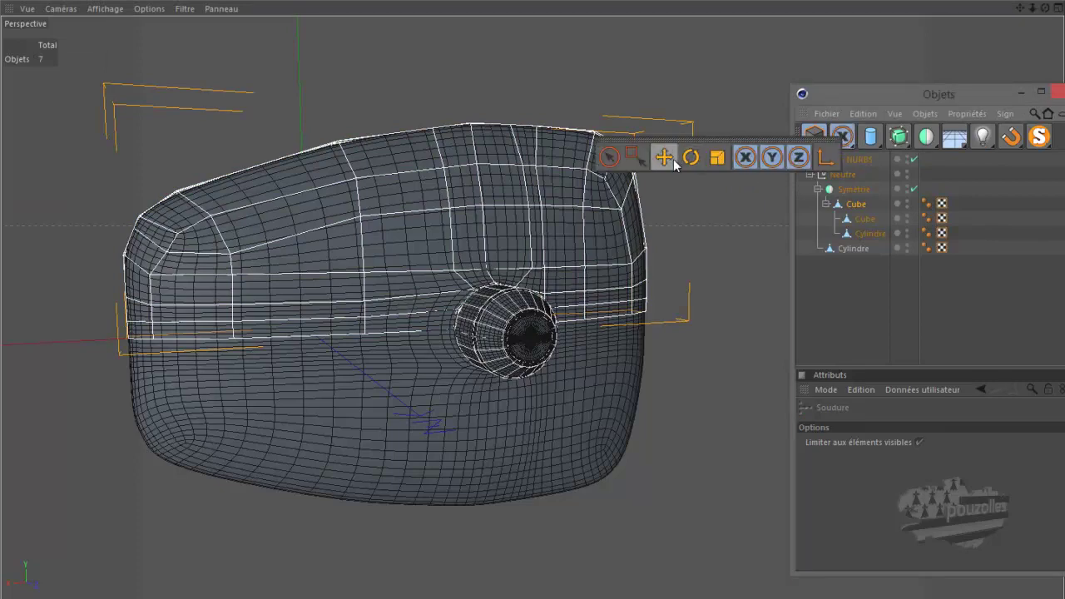
left_click_drag(848, 141, 665, 157)
left_click(840, 312)
Render a shaded preview from a side-on view and select the Cube object.
left_click_drag(697, 283, 680, 288, "alt")
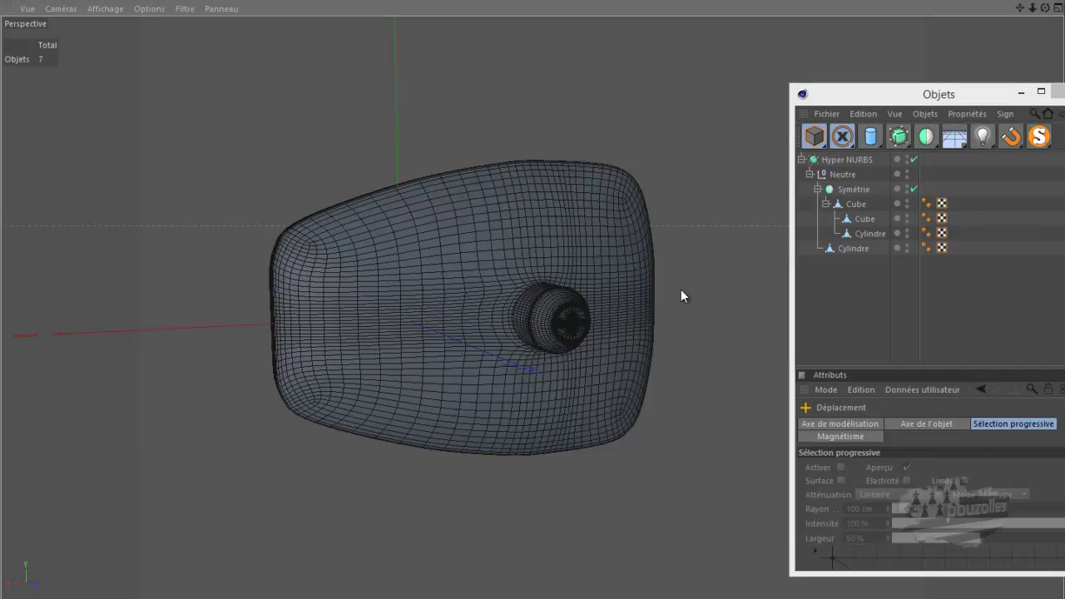
key("ctrl+r")
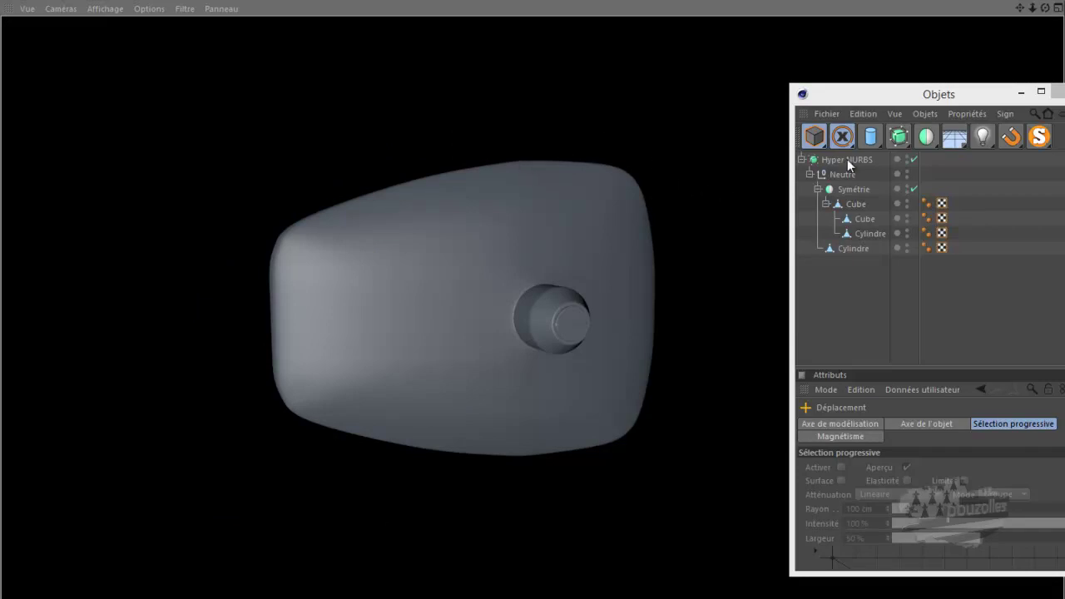
left_click(859, 206)
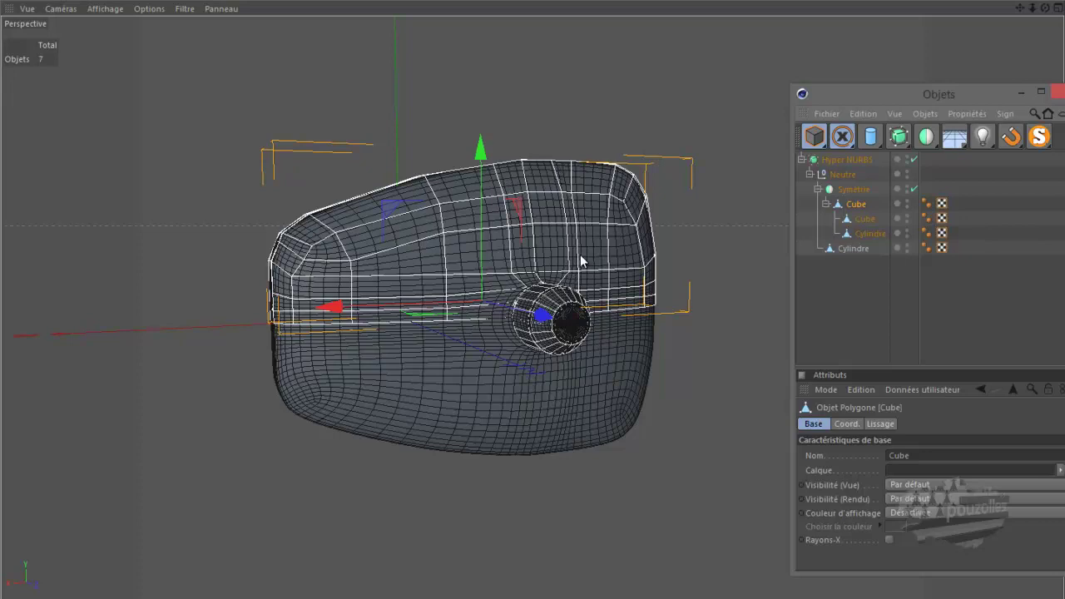
left_click_drag(540, 310, 535, 298, "alt")
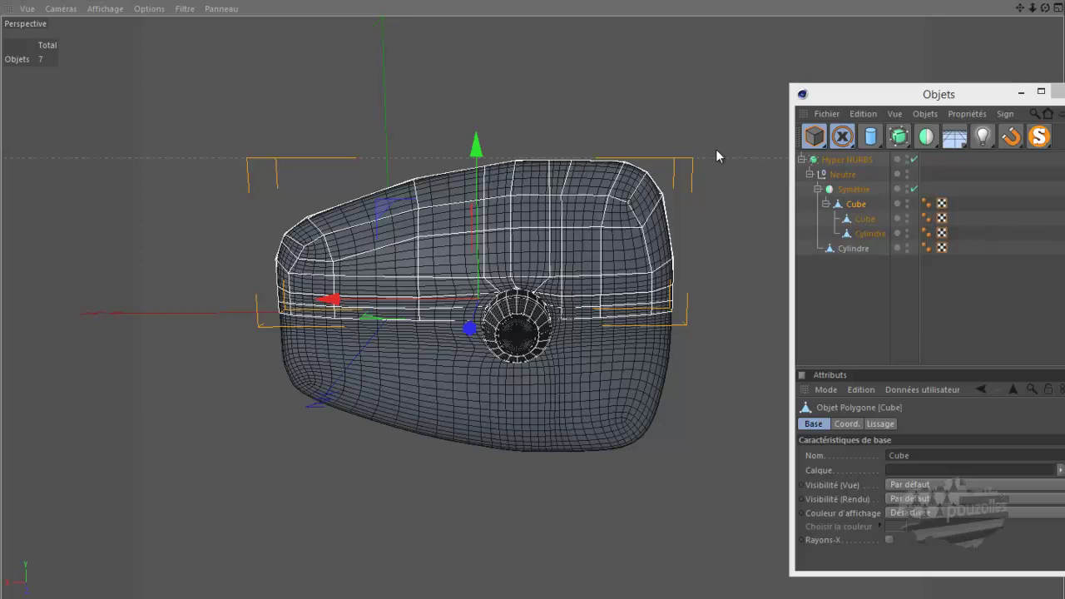
Switch to Points mode with Rectangle Selection and clear the point selection.
left_click(843, 136)
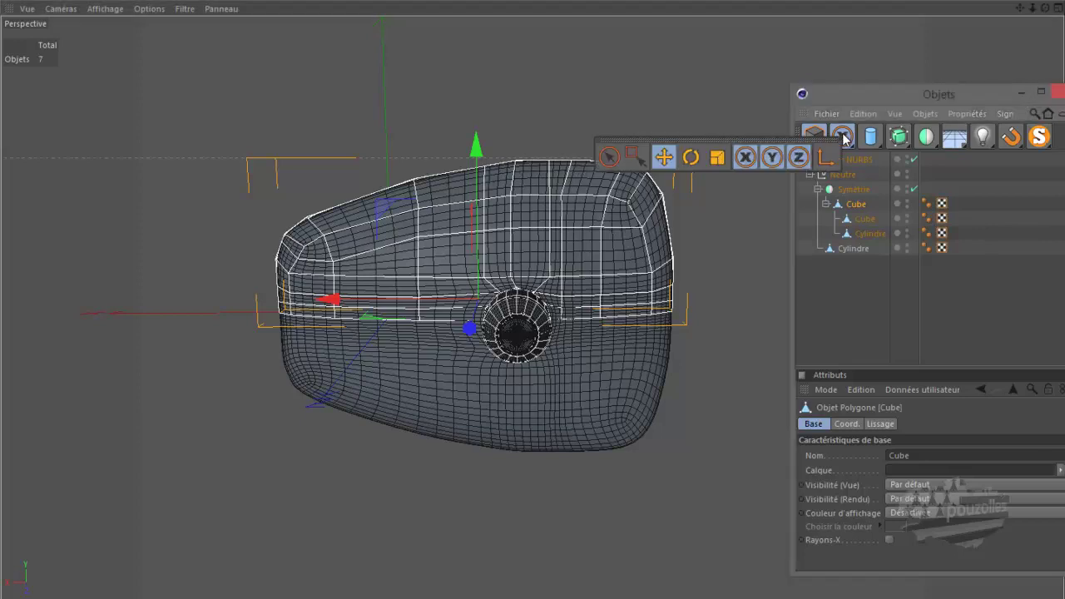
left_click(634, 156)
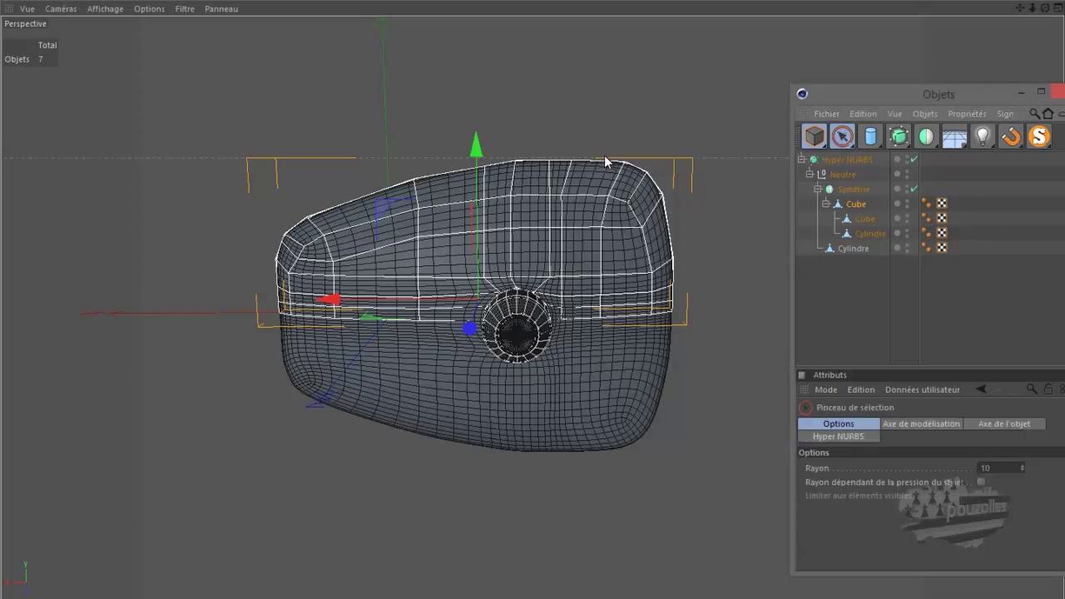
left_click(814, 135)
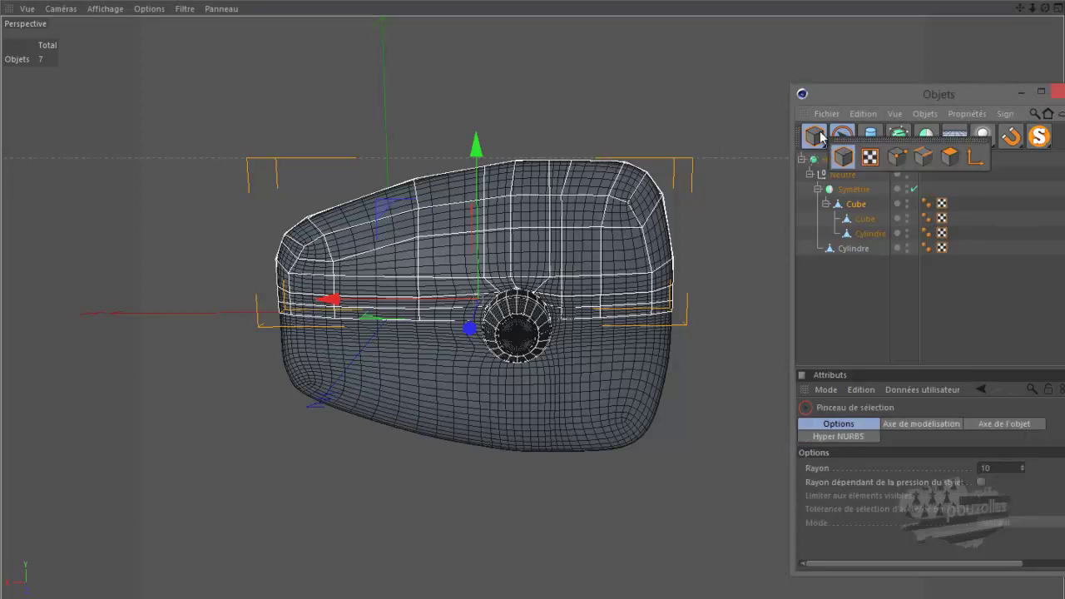
left_click(904, 158)
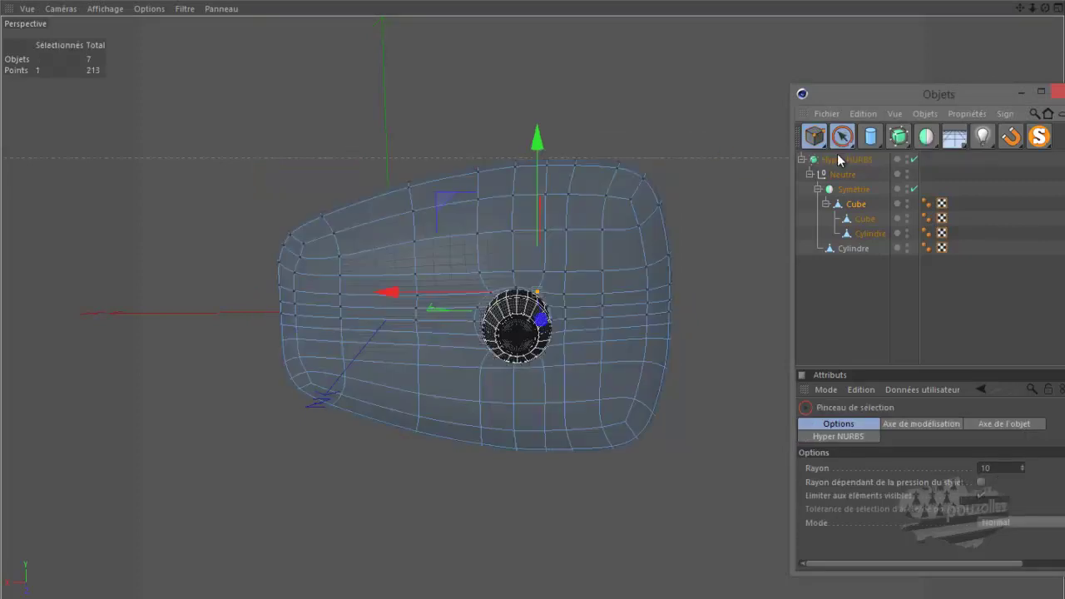
left_click(842, 136)
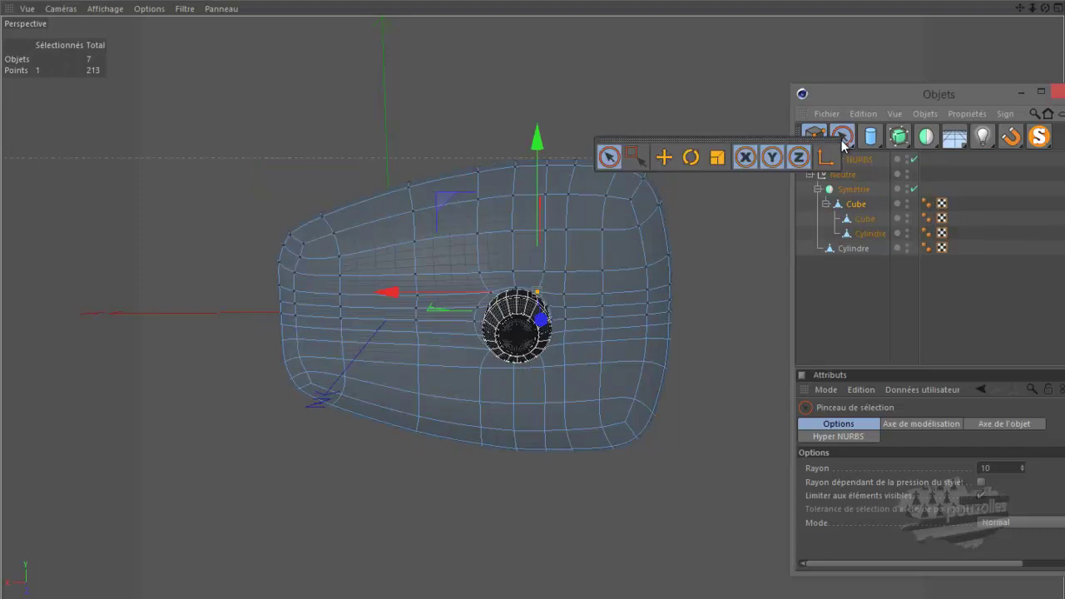
left_click(632, 155)
left_click(674, 141)
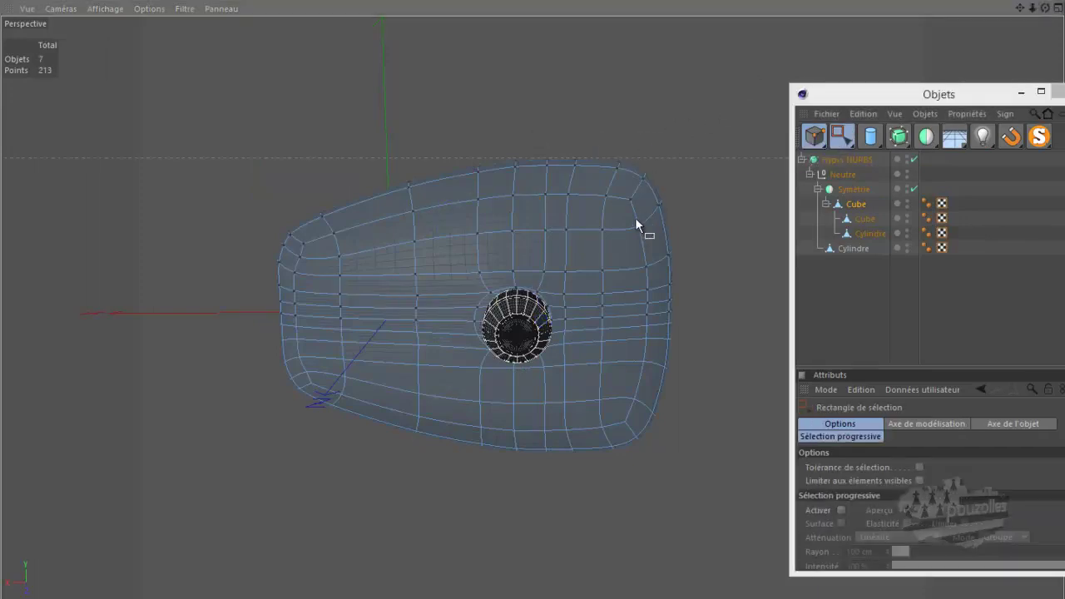
Maximize the back (Arrière) view and zoom in on the housing mesh.
middle_click(564, 272)
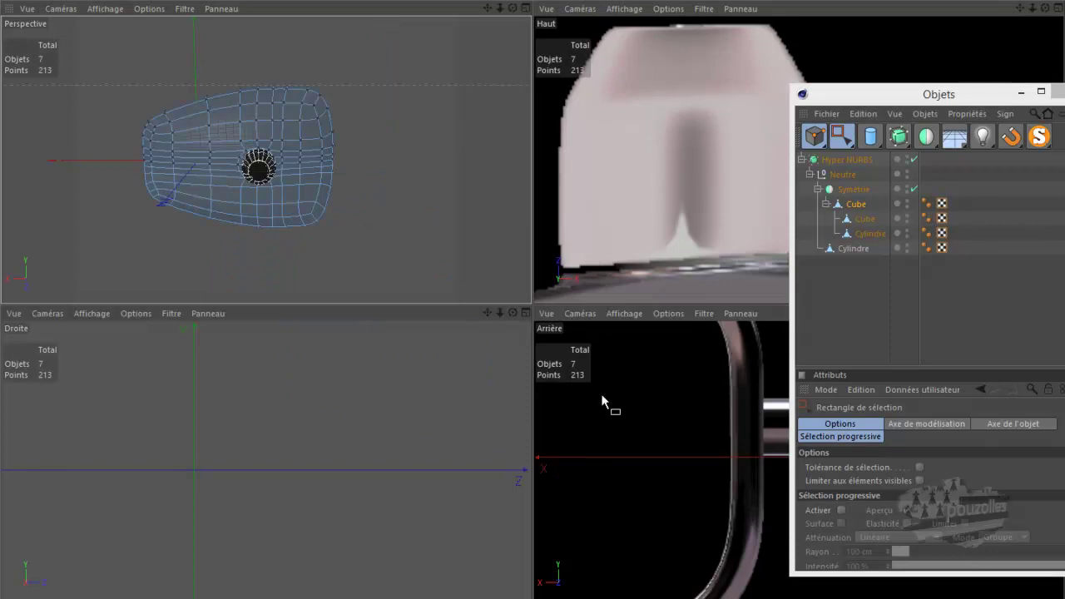
middle_click(609, 407)
scroll(571, 380, "down", 2)
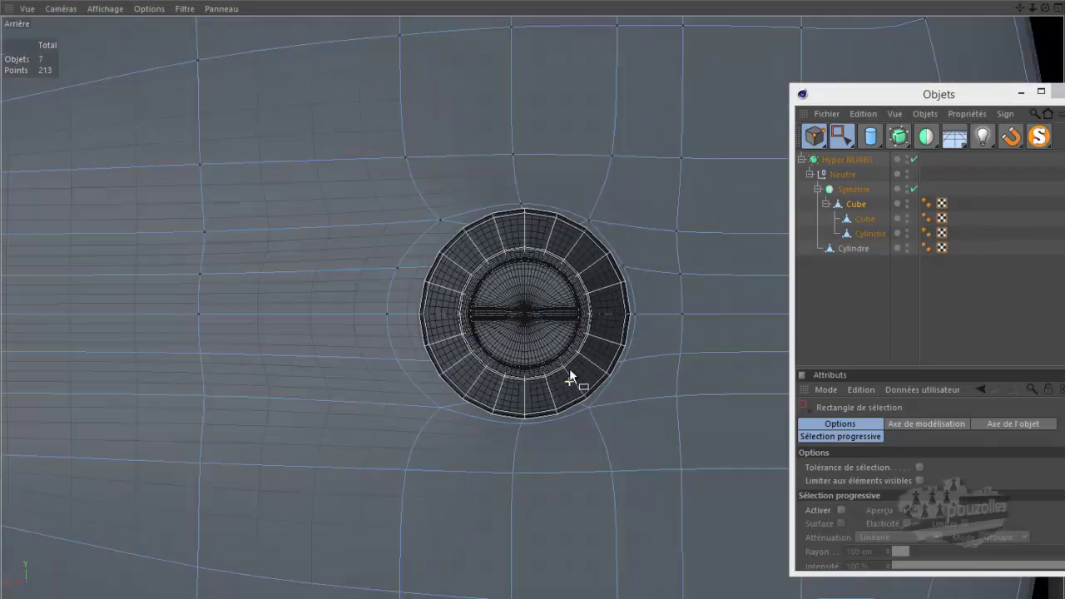
scroll(569, 370, "down", 2)
scroll(566, 375, "down", 2)
scroll(559, 378, "down", 3)
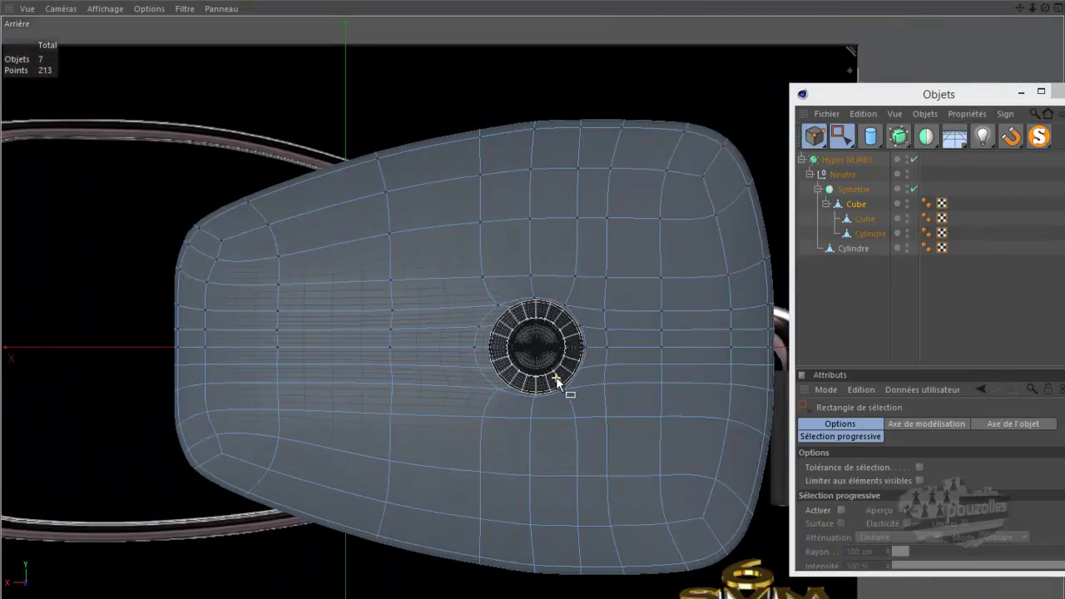
scroll(644, 150, "up", 1)
scroll(624, 99, "up", 1)
scroll(574, 59, "down", 1)
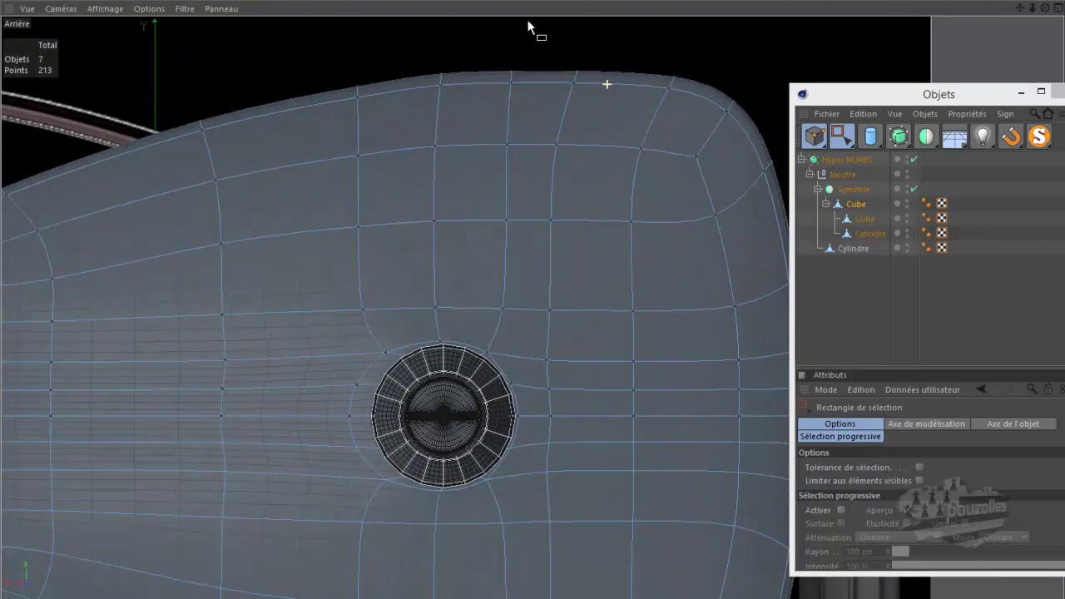
scroll(545, 58, "up", 2)
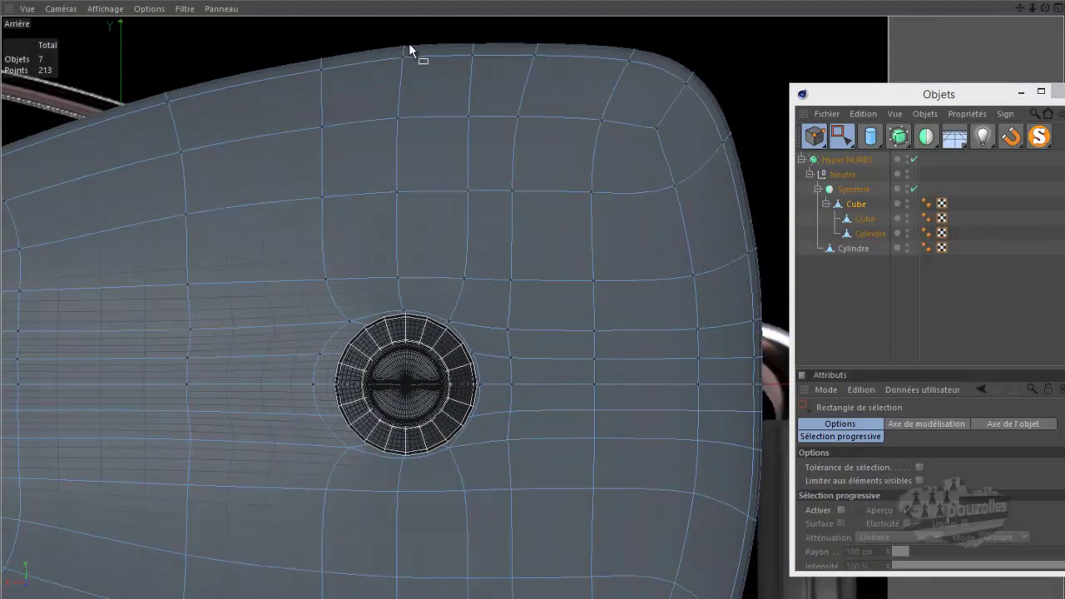
Box-select columns of points along the housing's top edge and nudge them along X.
mouse_move(349, 30)
left_mouse_down()
mouse_move(330, 102)
mouse_move(288, 120)
mouse_move(281, 146)
left_mouse_up()
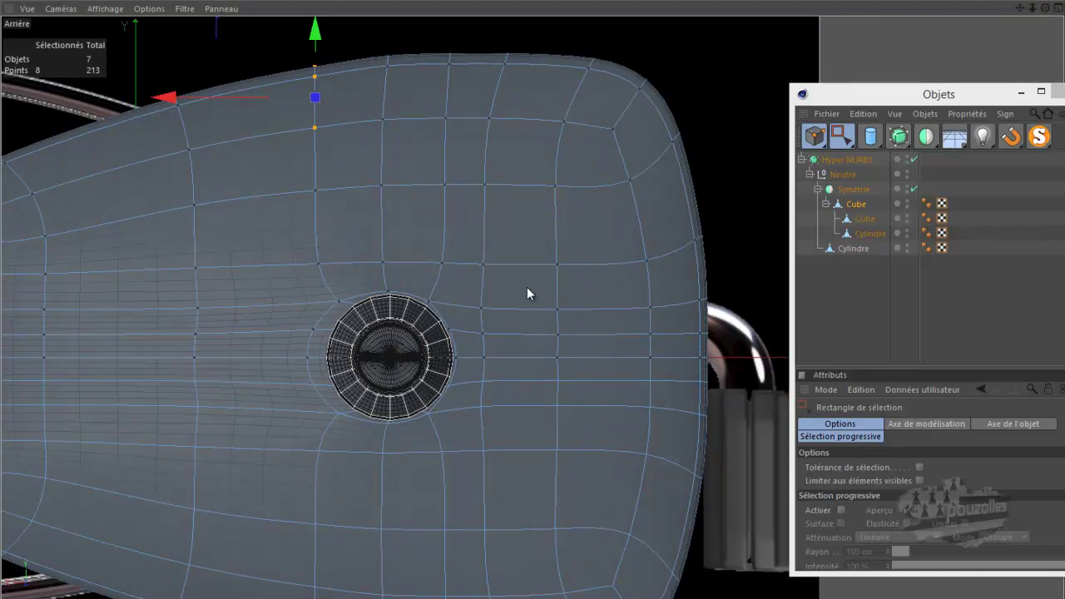
middle_click_drag(542, 288, 545, 287, "alt")
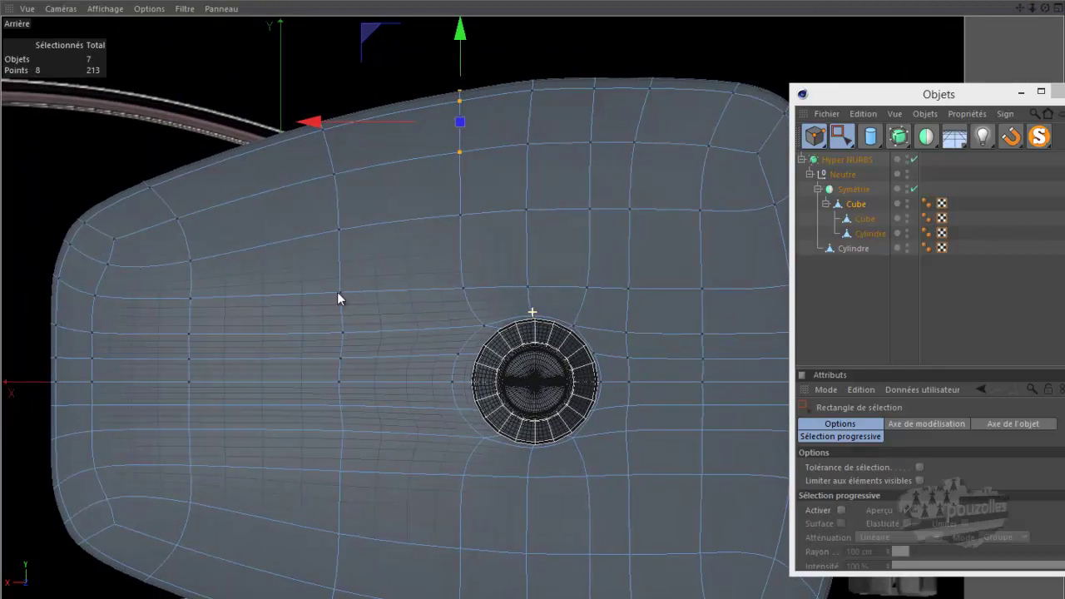
mouse_move(367, 29)
left_mouse_down()
mouse_move(349, 38)
mouse_move(384, 41)
left_mouse_up()
left_click_drag(676, 53, 623, 170)
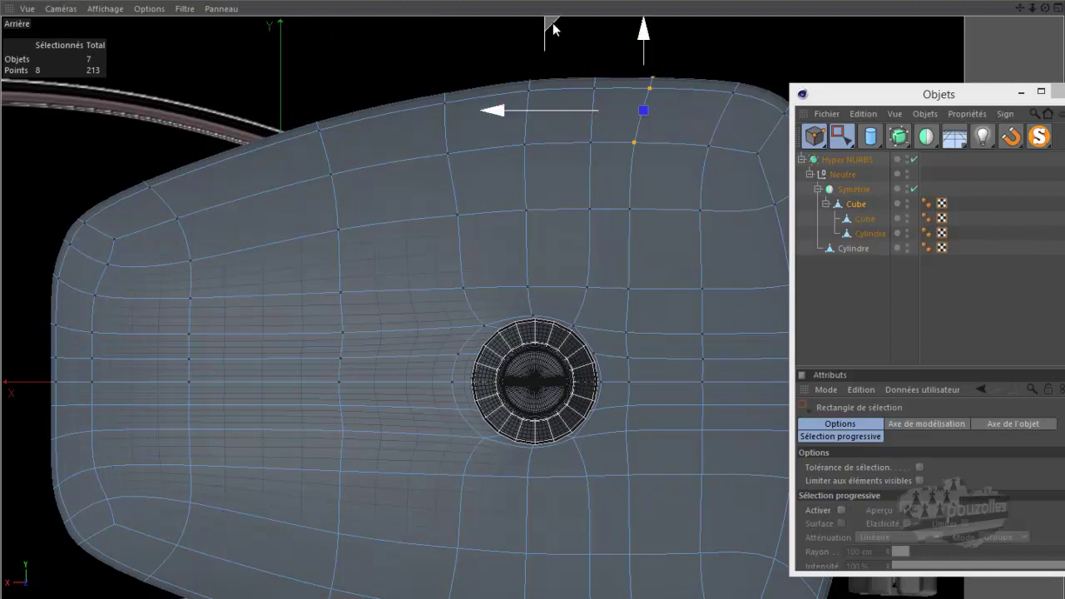
mouse_move(554, 28)
left_mouse_down()
mouse_move(580, 26)
mouse_move(570, 33)
left_mouse_up()
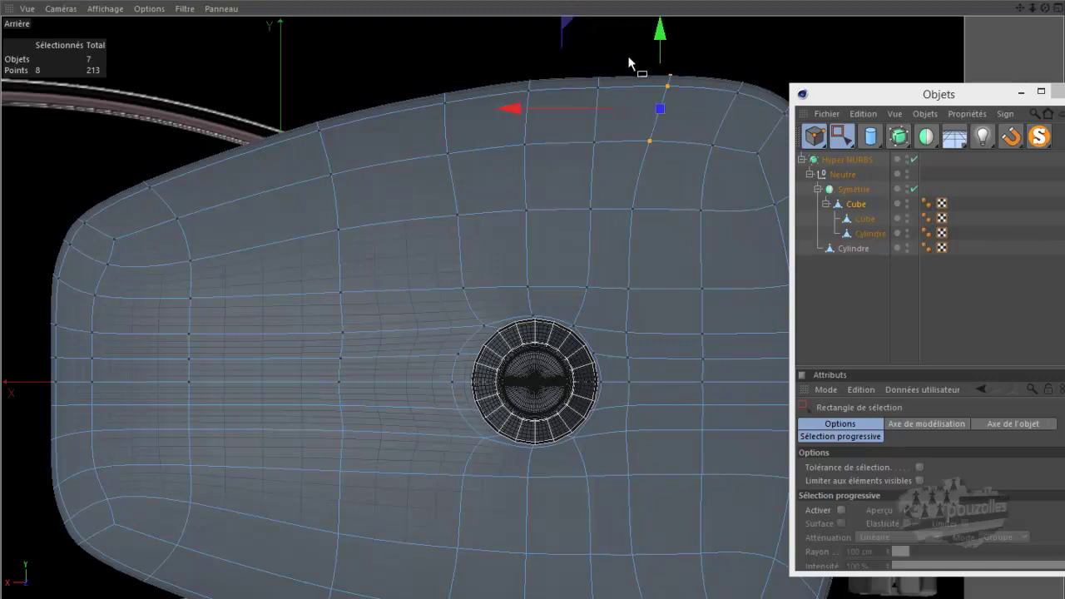
left_click_drag(625, 55, 580, 180)
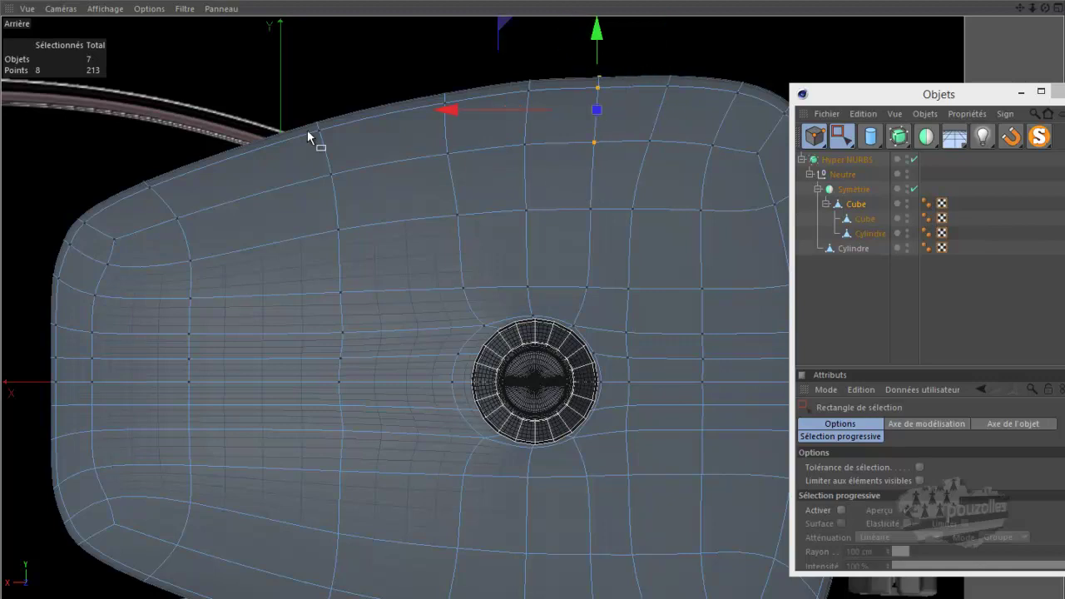
In the back view, raise the selected top points about 1.455 cm along Y.
middle_click(217, 124)
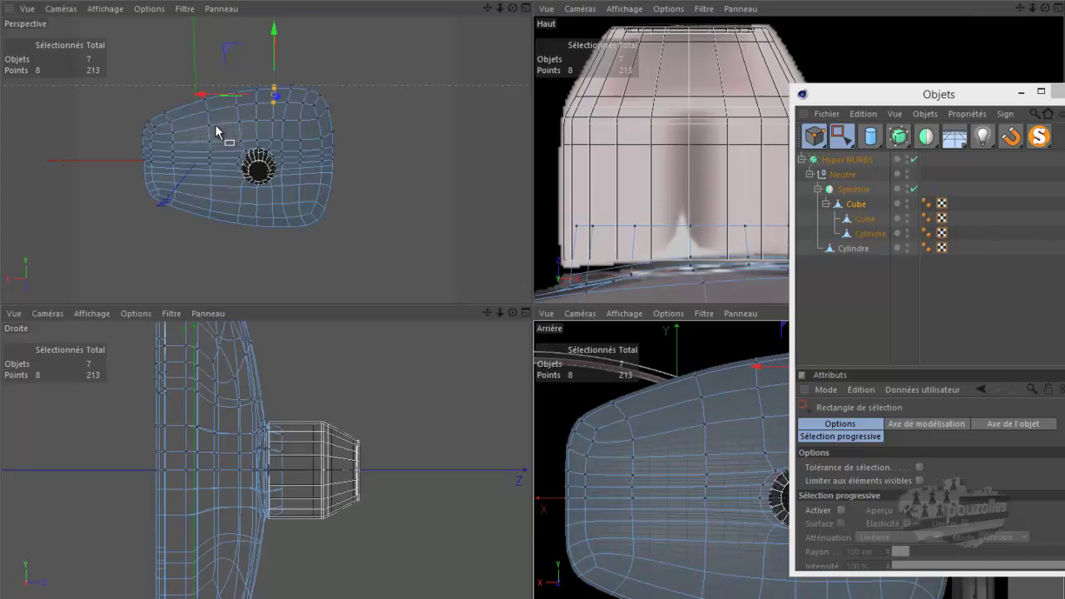
middle_click(214, 124)
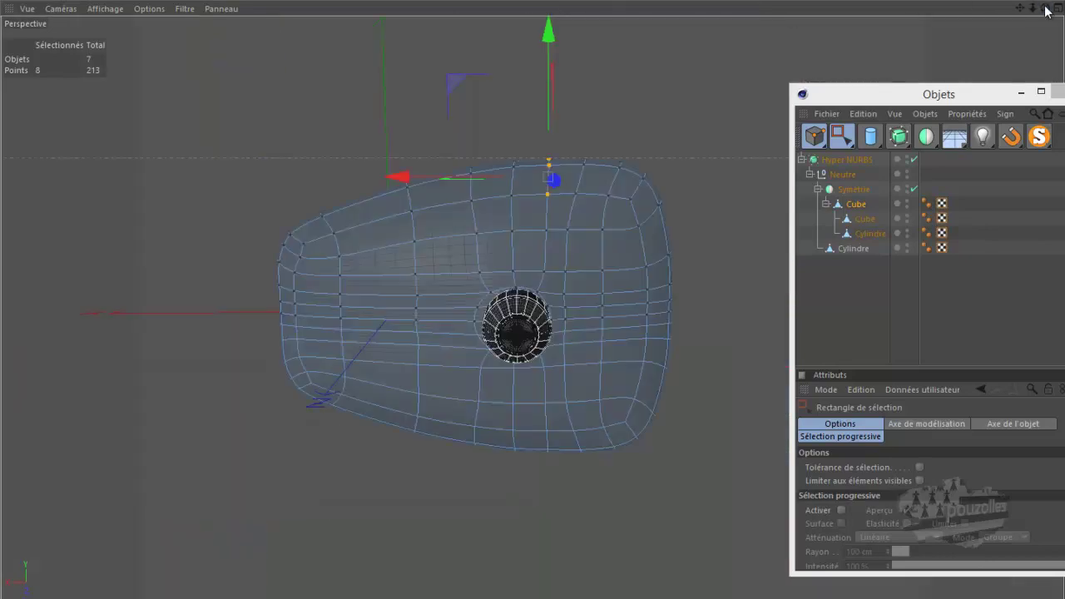
left_click_drag(542, 293, 534, 292, "alt")
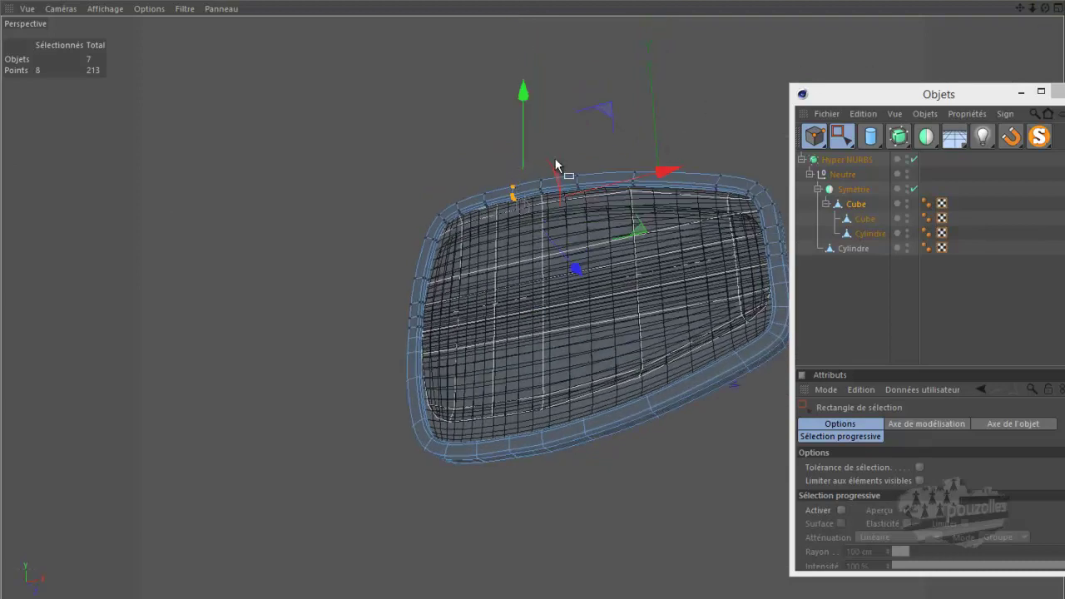
mouse_move(1046, 8)
left_mouse_down()
mouse_move(527, 294)
mouse_move(328, 366)
left_mouse_up()
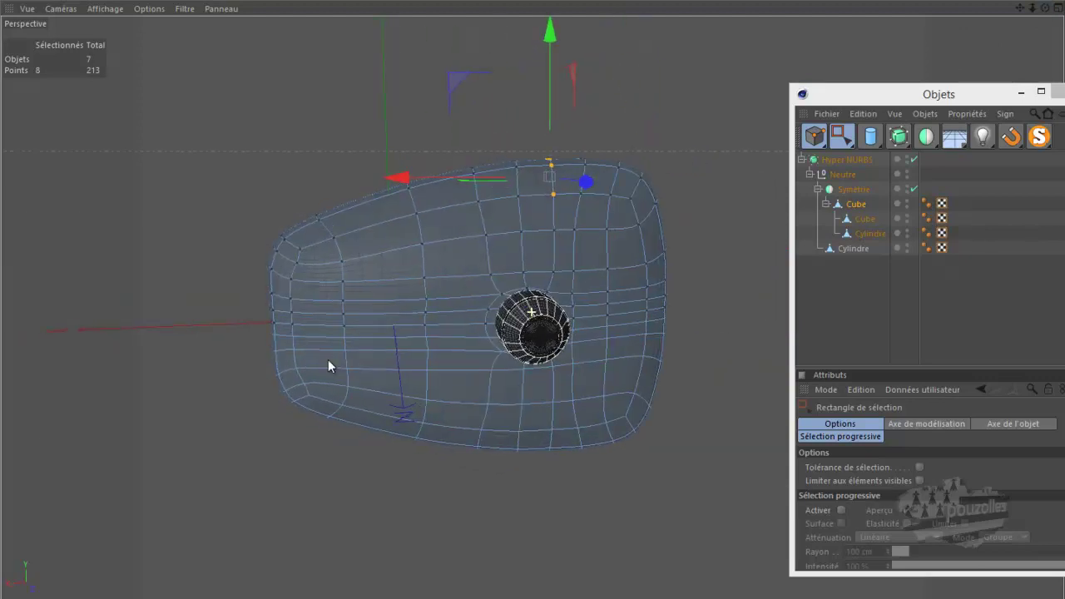
middle_click(490, 249)
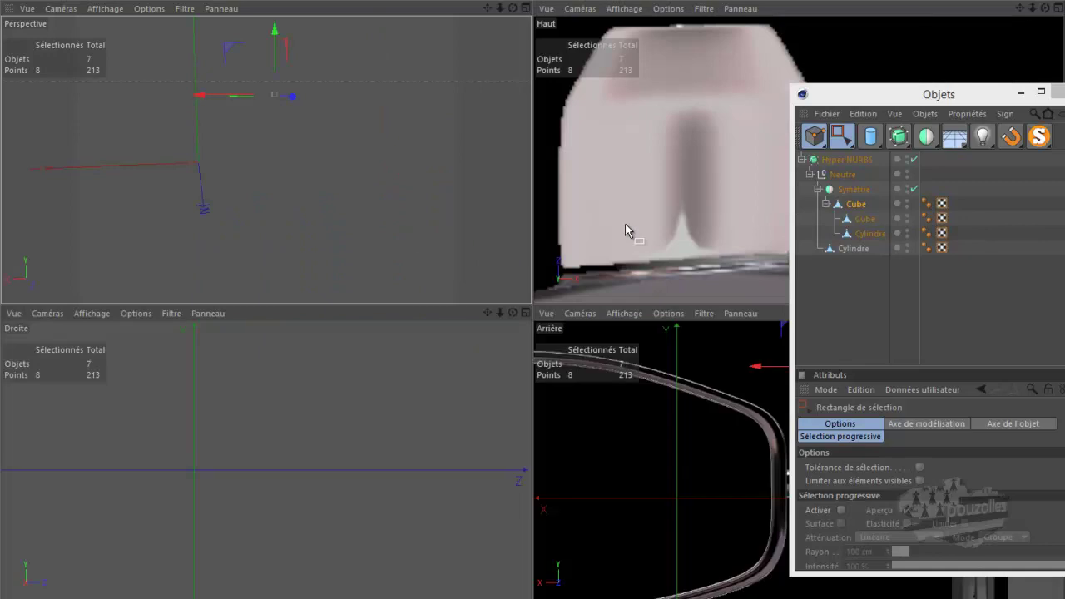
key("F4")
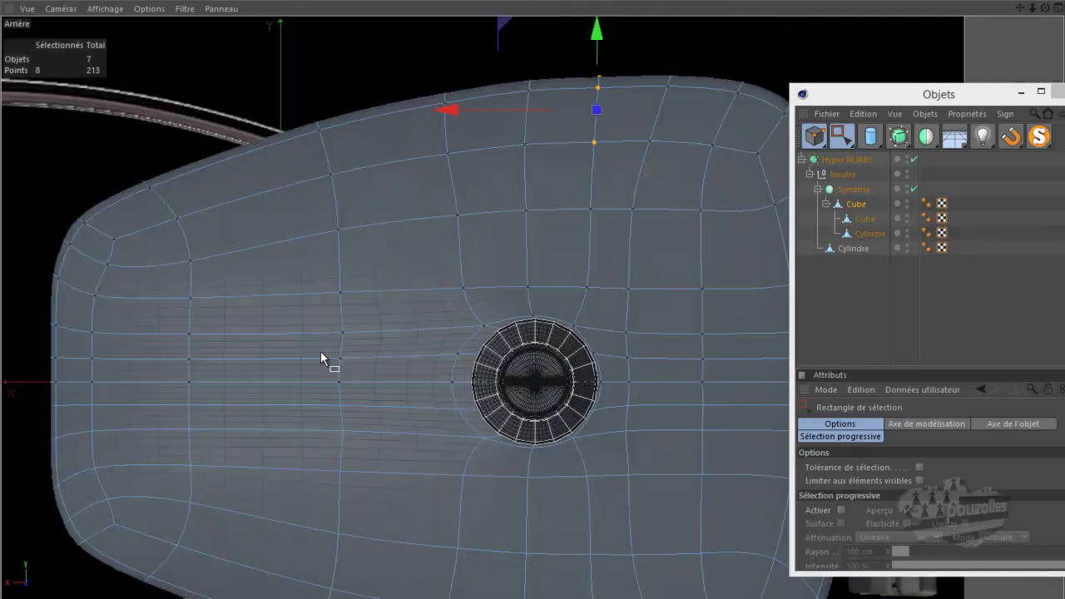
left_click_drag(565, 72, 566, 66)
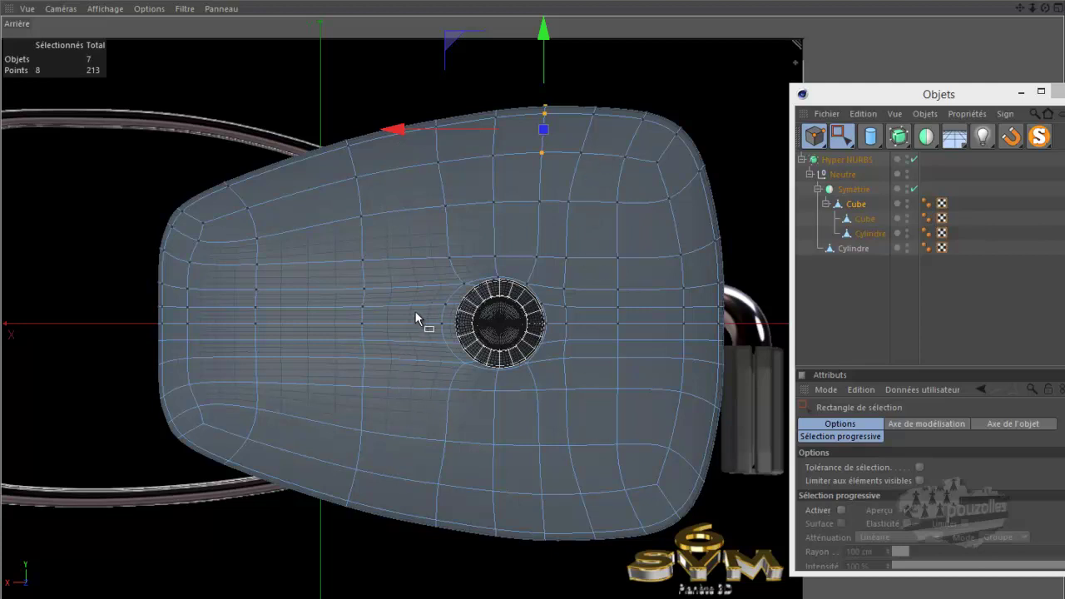
Set the Knife (Couteau) tool to Plane mode with the Y-Z cutting plane.
key("k")
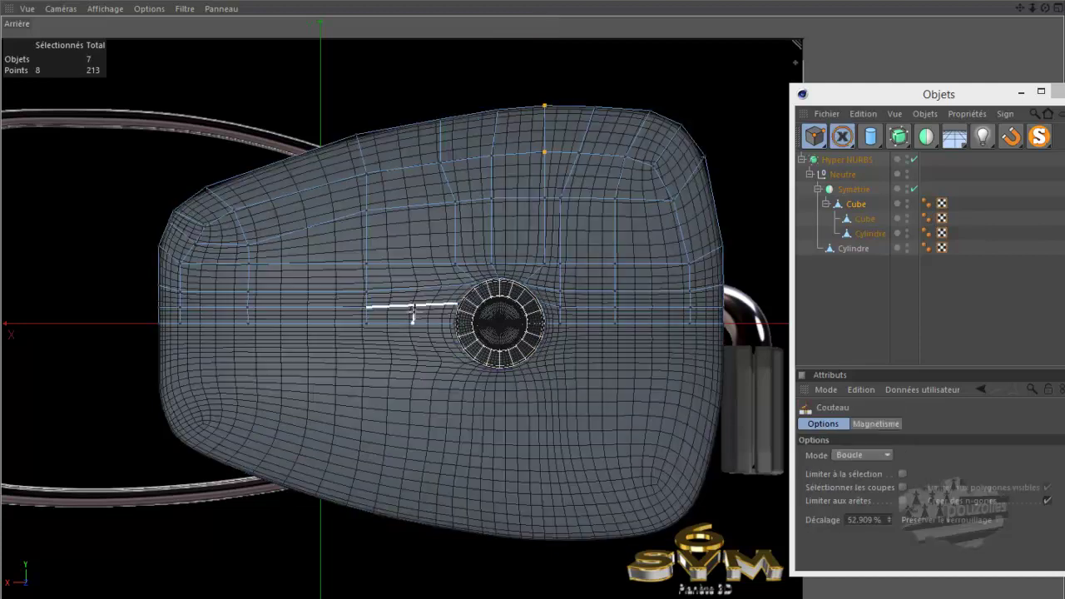
left_click(865, 456)
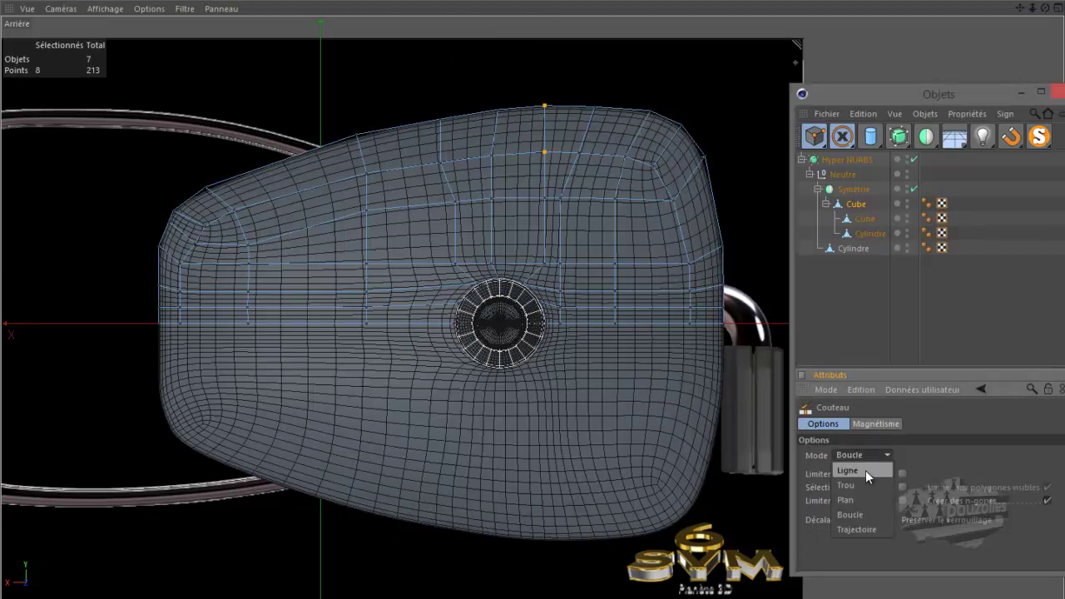
left_click(861, 501)
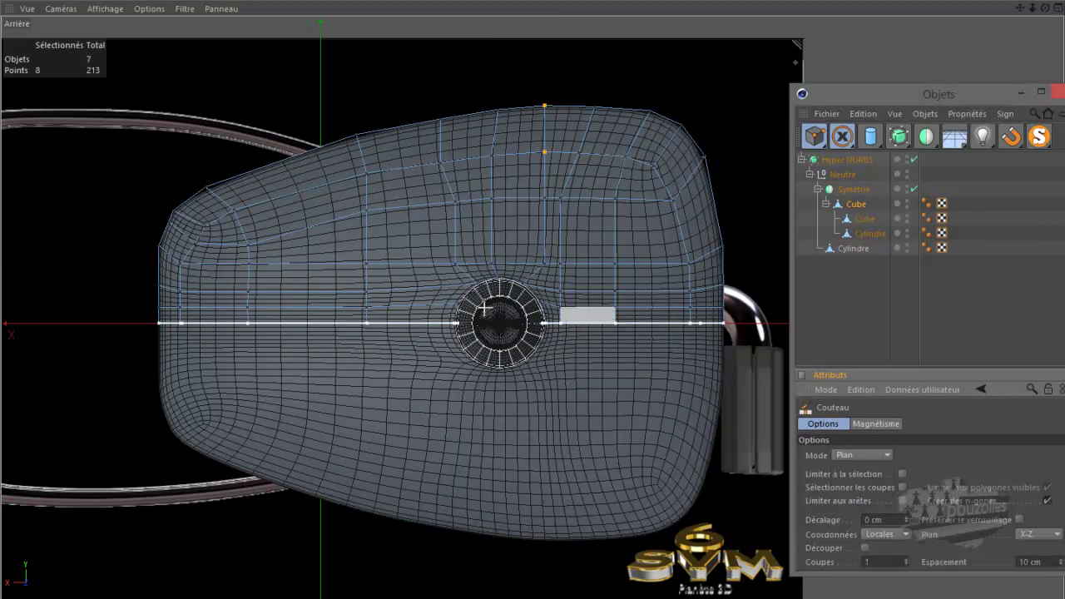
left_click(1038, 534)
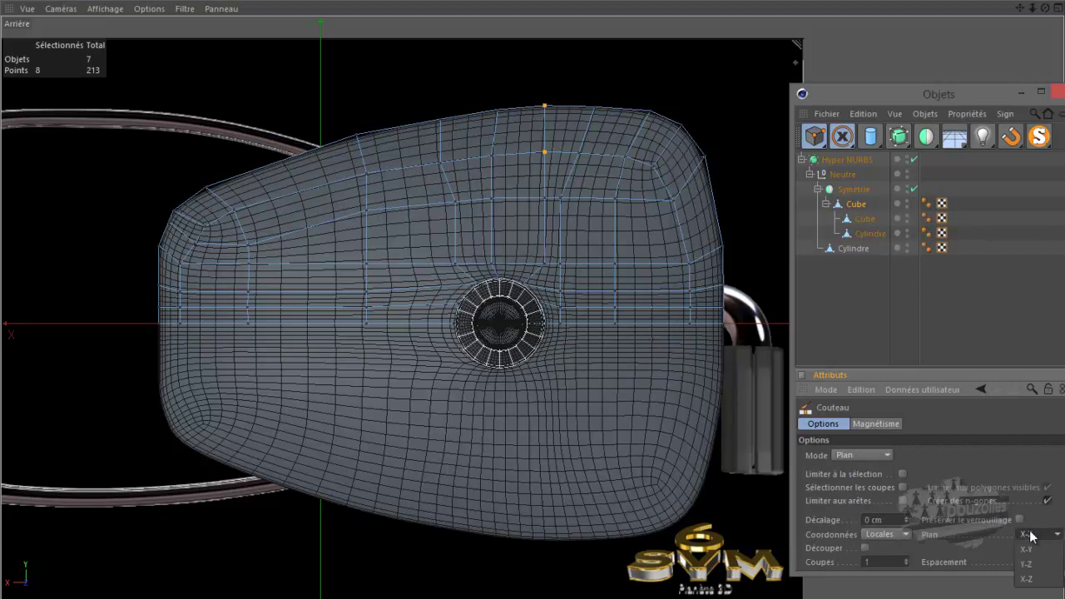
left_click(1031, 550)
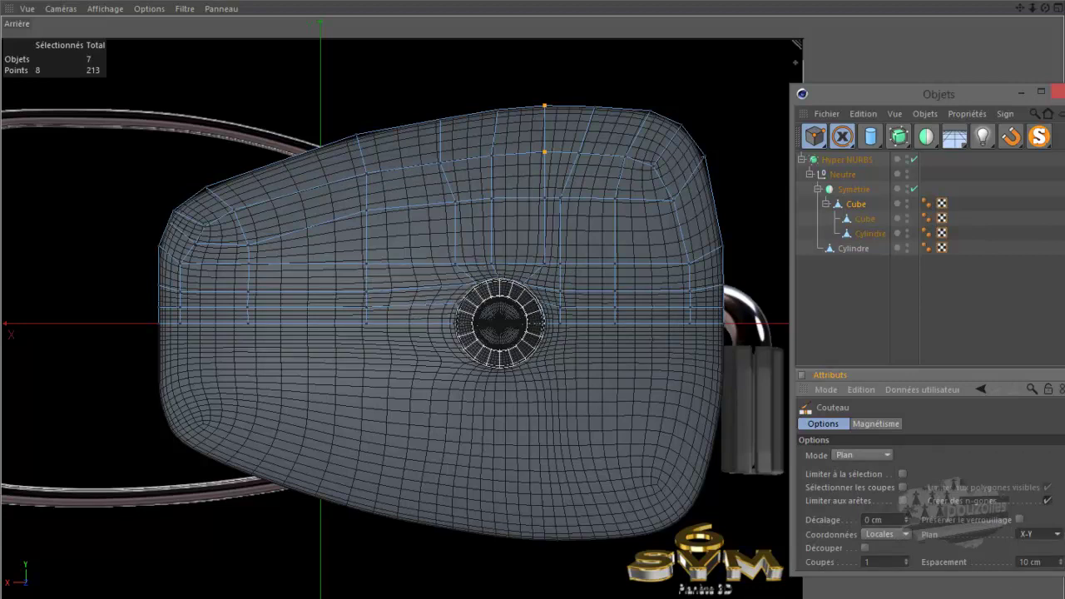
left_click(1037, 535)
left_click(1042, 580)
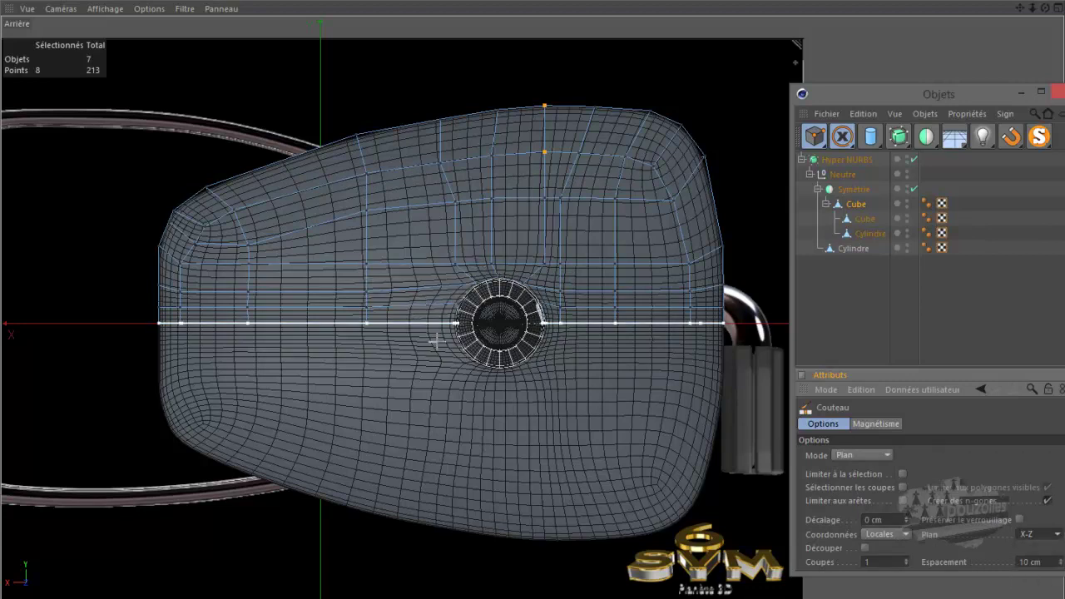
left_click(1049, 539)
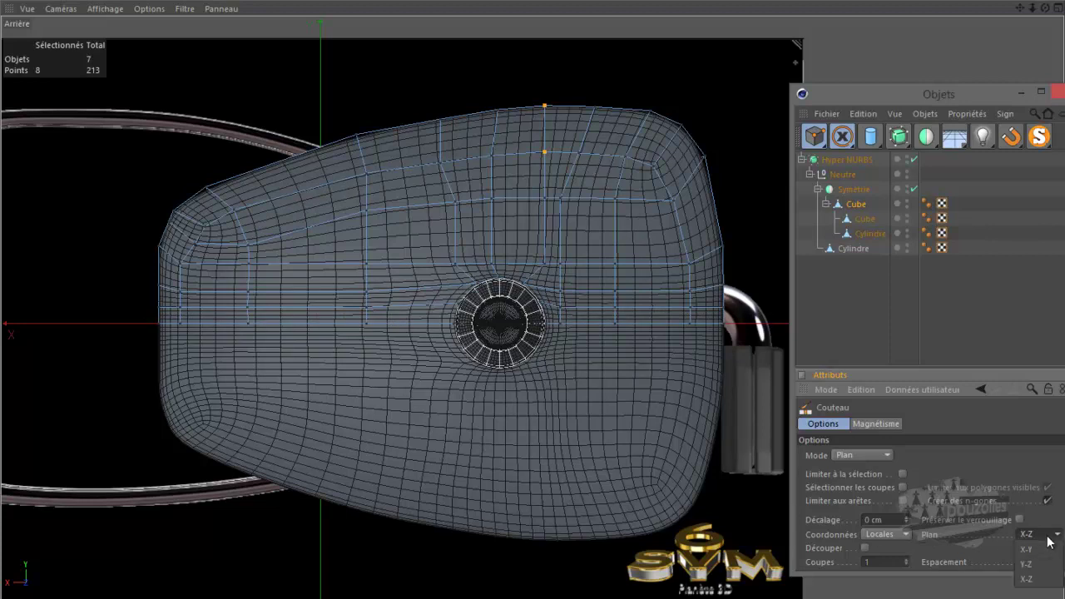
left_click(1039, 565)
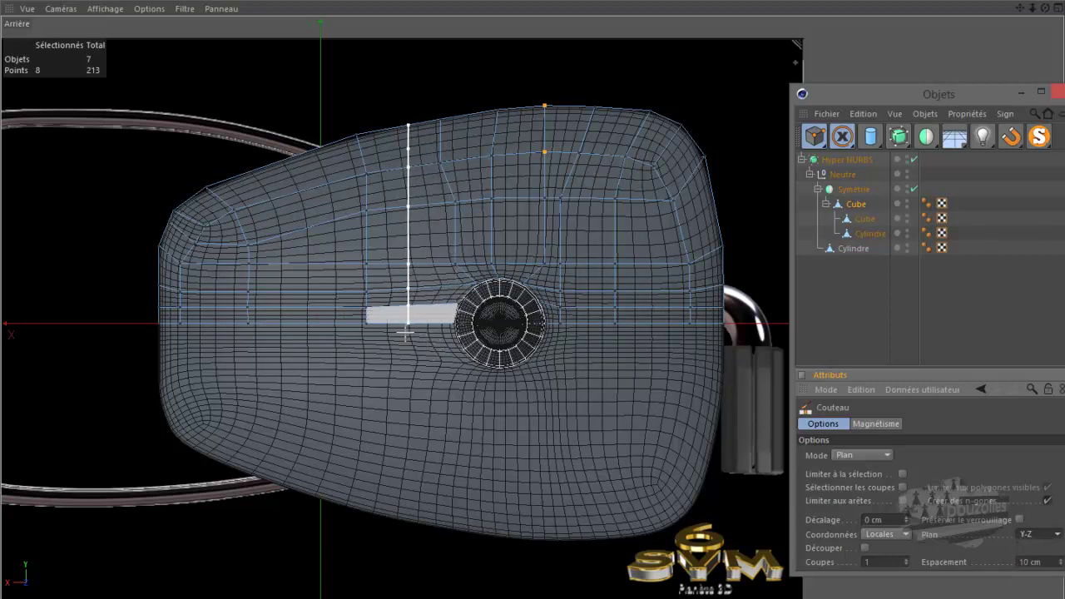
Cut a vertical edge loop left of the stub, raising the mesh to 226 points.
left_click(404, 333)
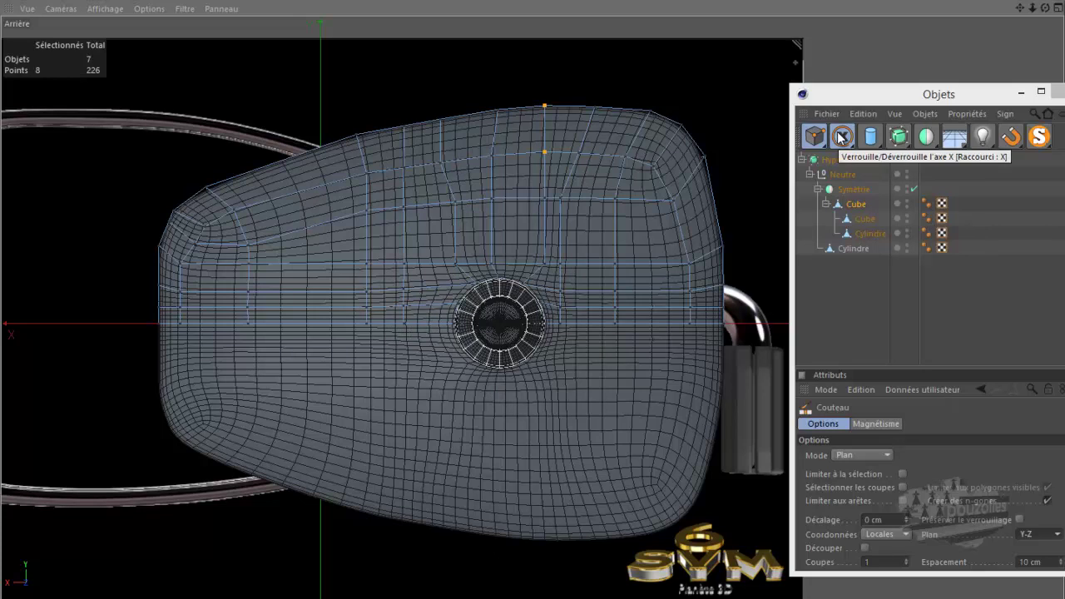
left_click(842, 137)
left_click(608, 156)
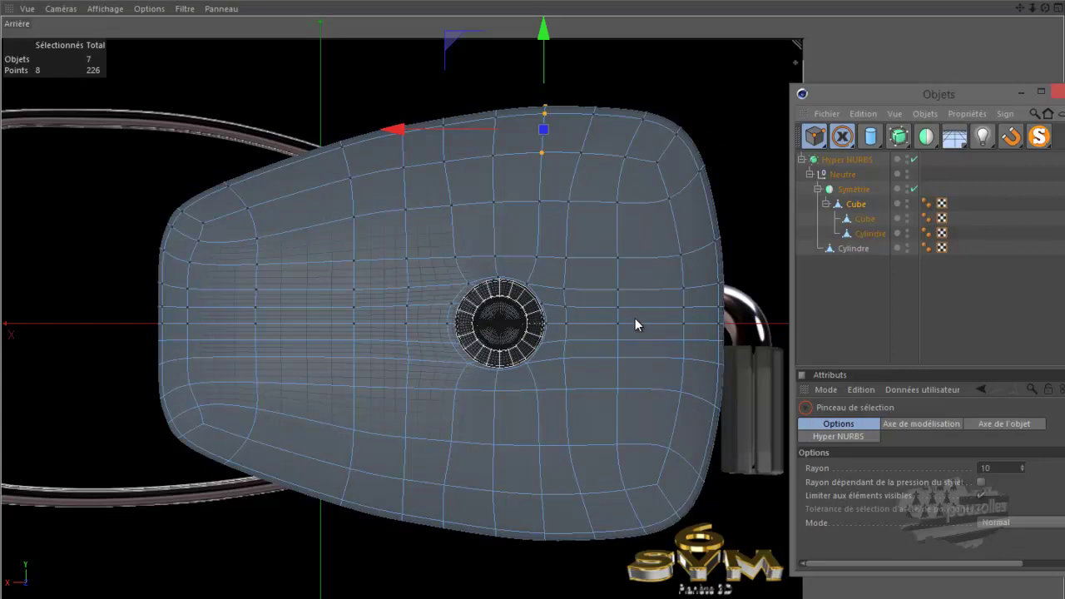
Drag the inner Cube out of the Symétrie hierarchy, dropping it below Cylindre.
middle_click(342, 290)
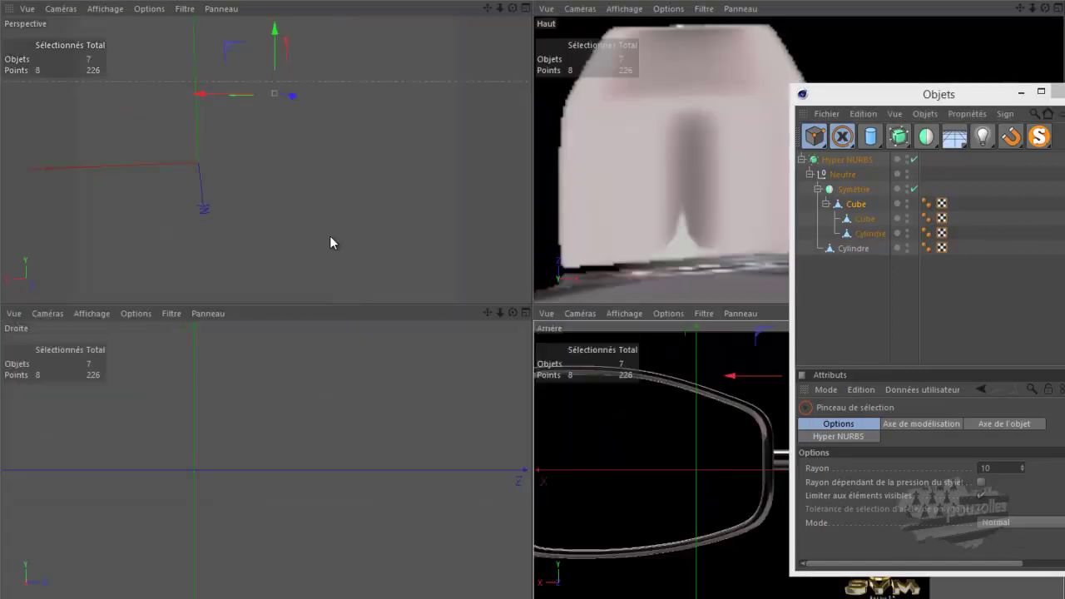
middle_click(372, 214)
scroll(370, 223, "down", 2)
left_click_drag(1045, 8, 534, 293)
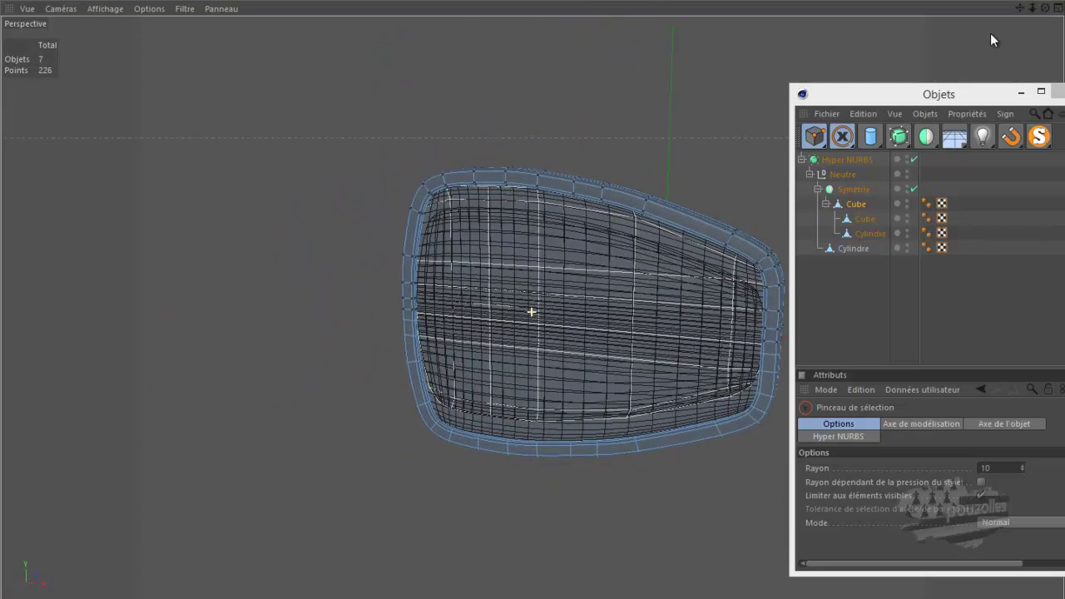
left_click(864, 220)
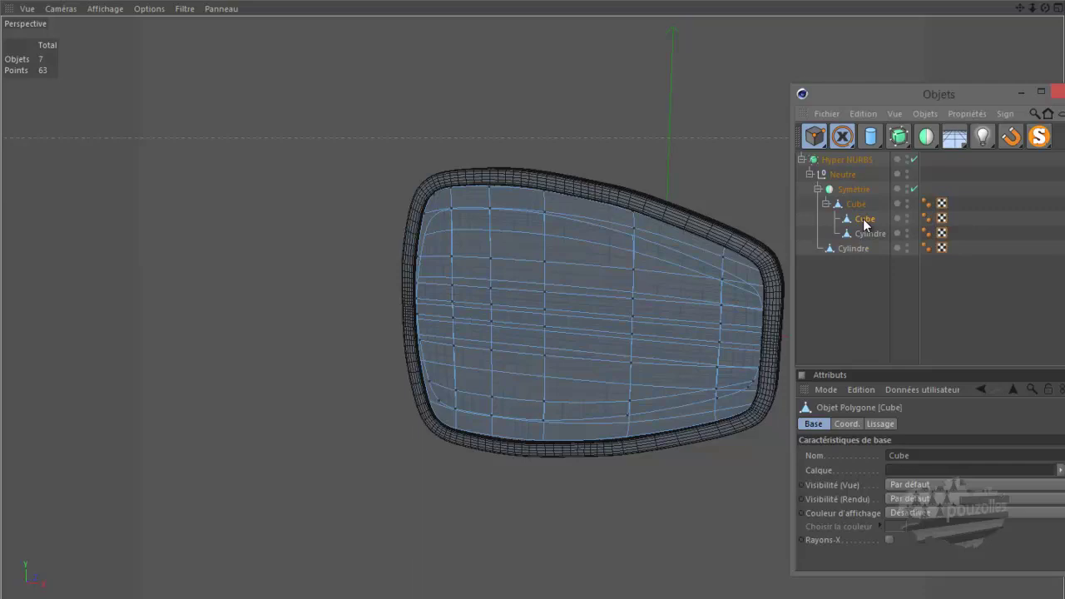
left_click_drag(865, 222, 861, 251)
left_click_drag(851, 250, 851, 251)
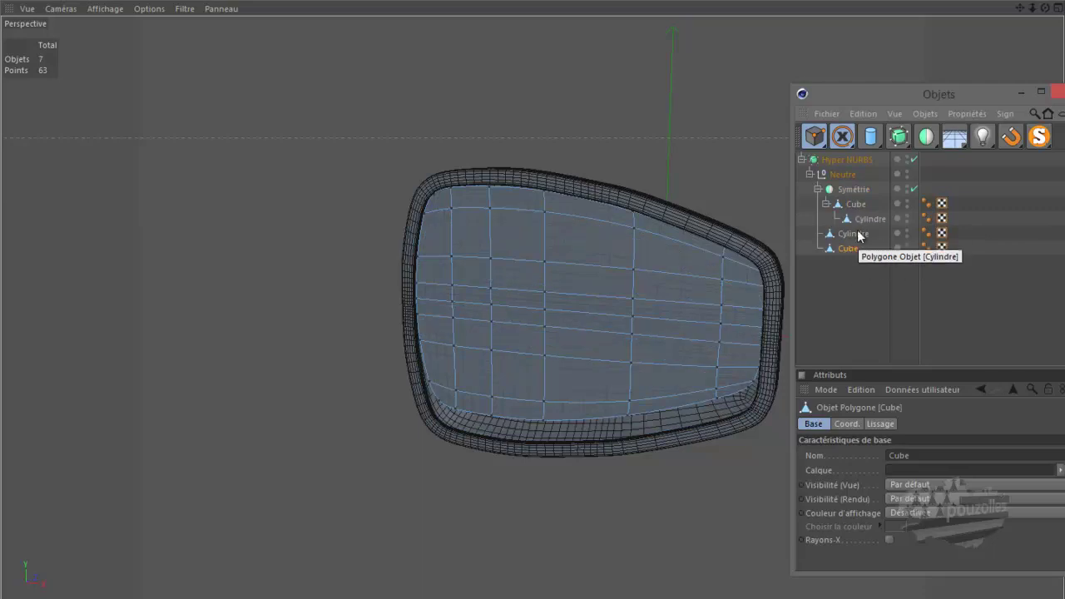
Select Cylindre and the separate Cube panel, orbiting to check the mirror opening.
left_click(865, 219)
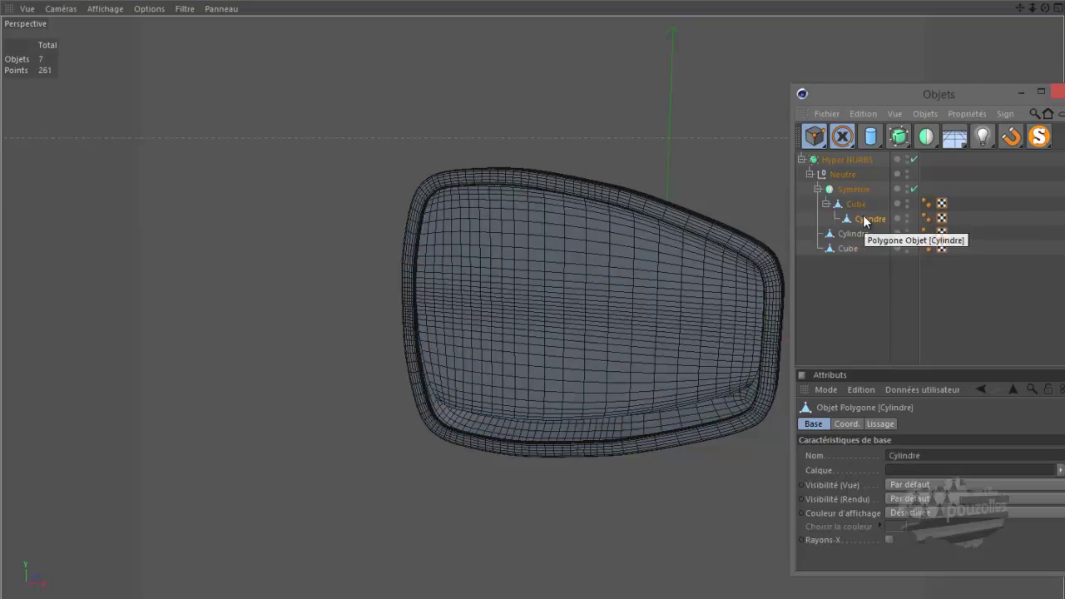
left_click_drag(535, 279, 532, 287, "alt")
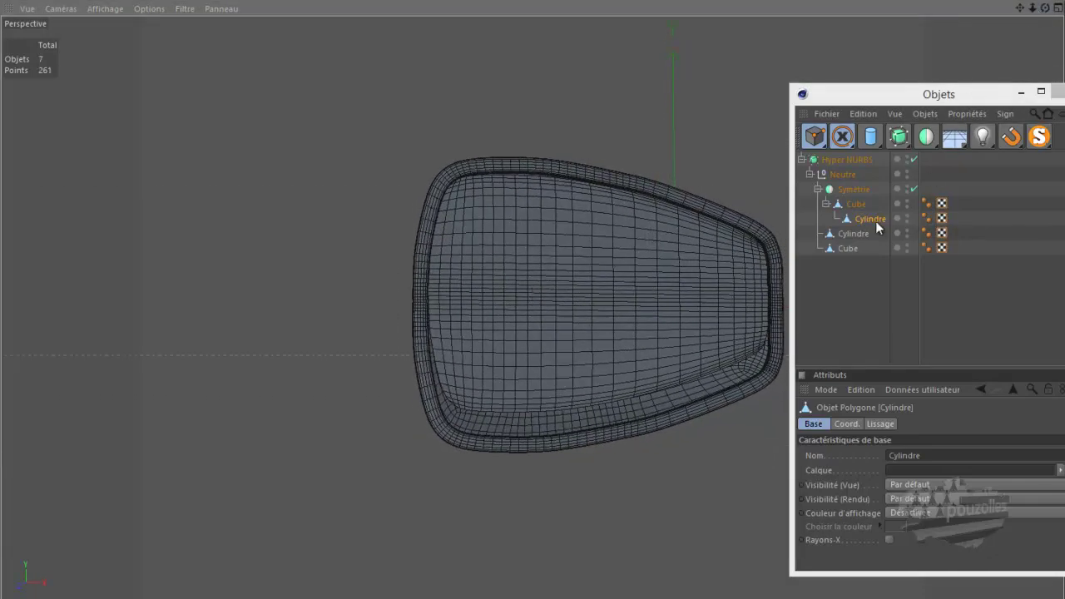
left_click(857, 235)
left_click(849, 248)
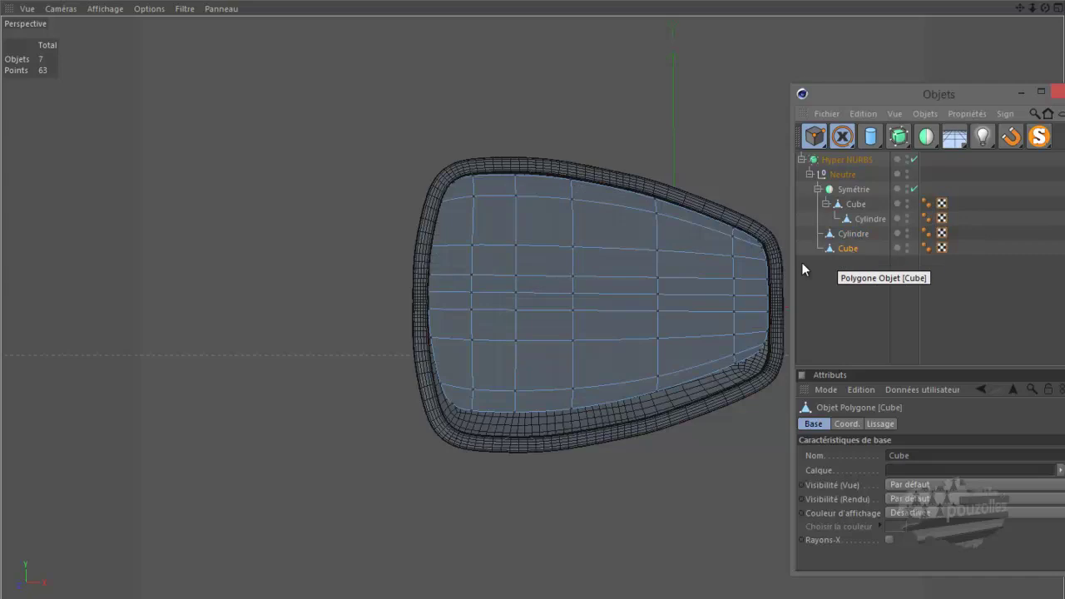
left_click_drag(659, 380, 706, 379, "alt")
scroll(704, 369, "up", 2)
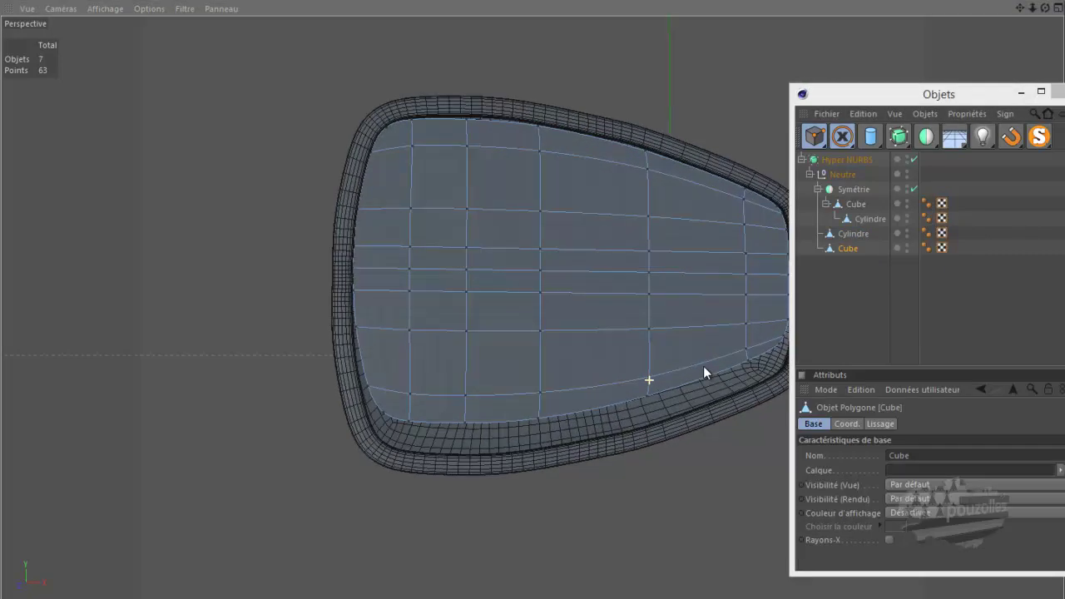
scroll(704, 365, "up", 2)
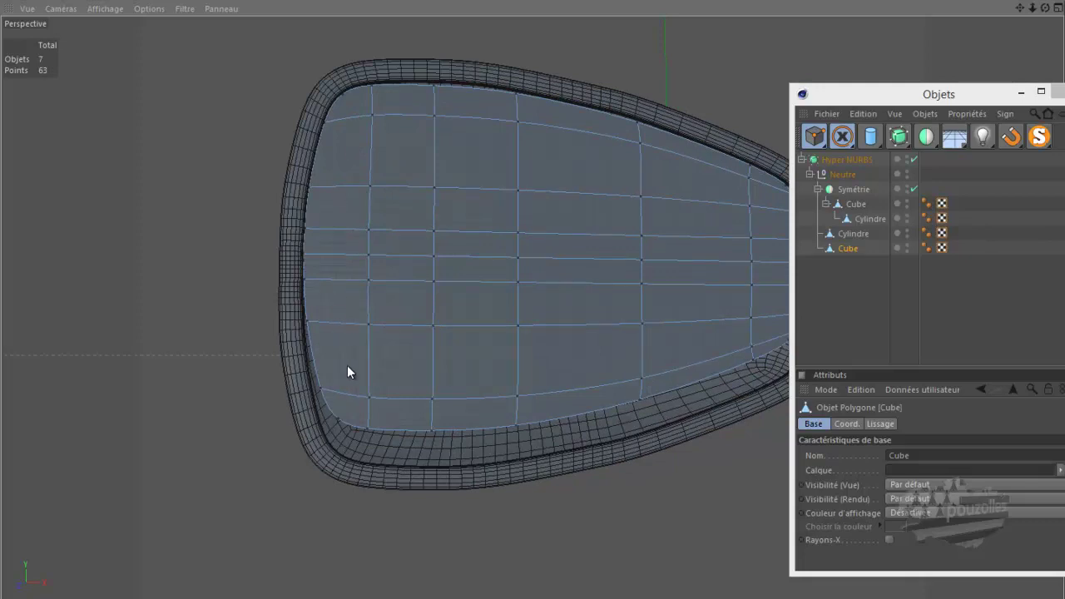
Switch to rectangle selection and zoom into a full-size front view of the mesh.
left_click(842, 138)
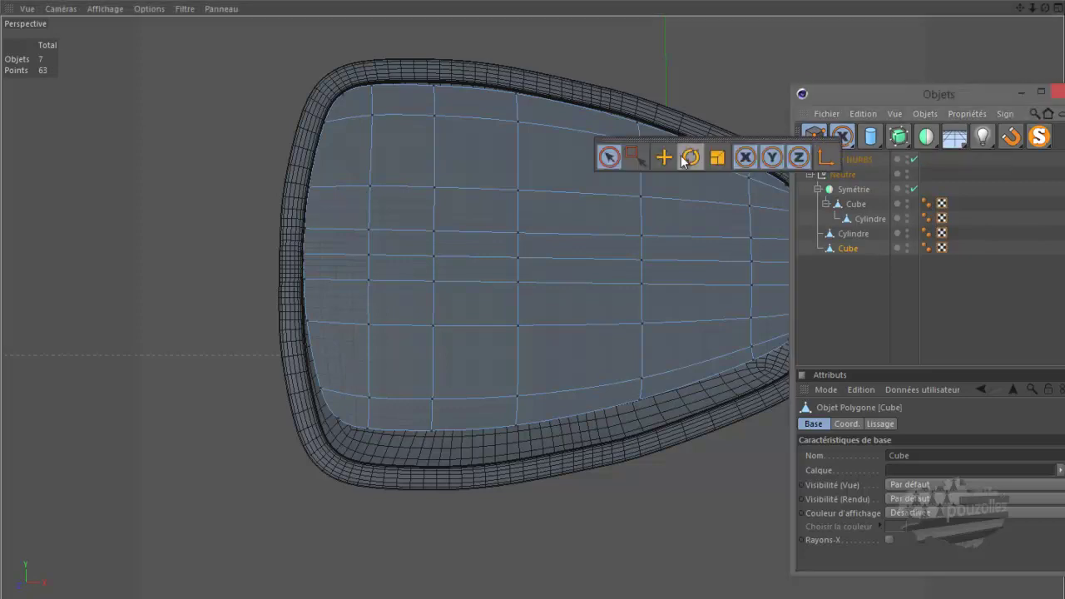
left_click(624, 156)
middle_click(419, 366)
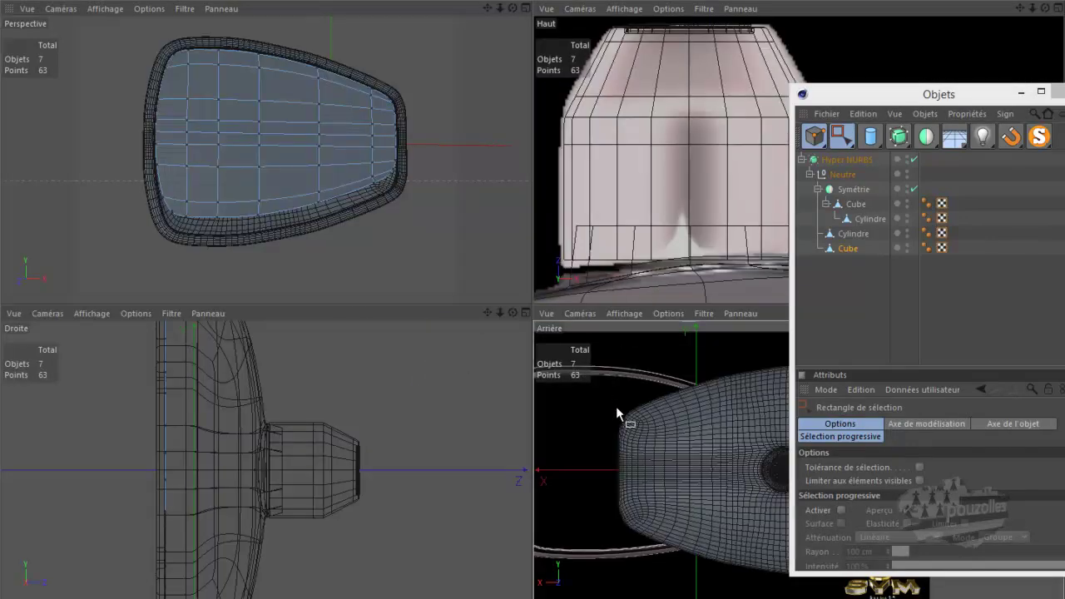
middle_click(615, 406)
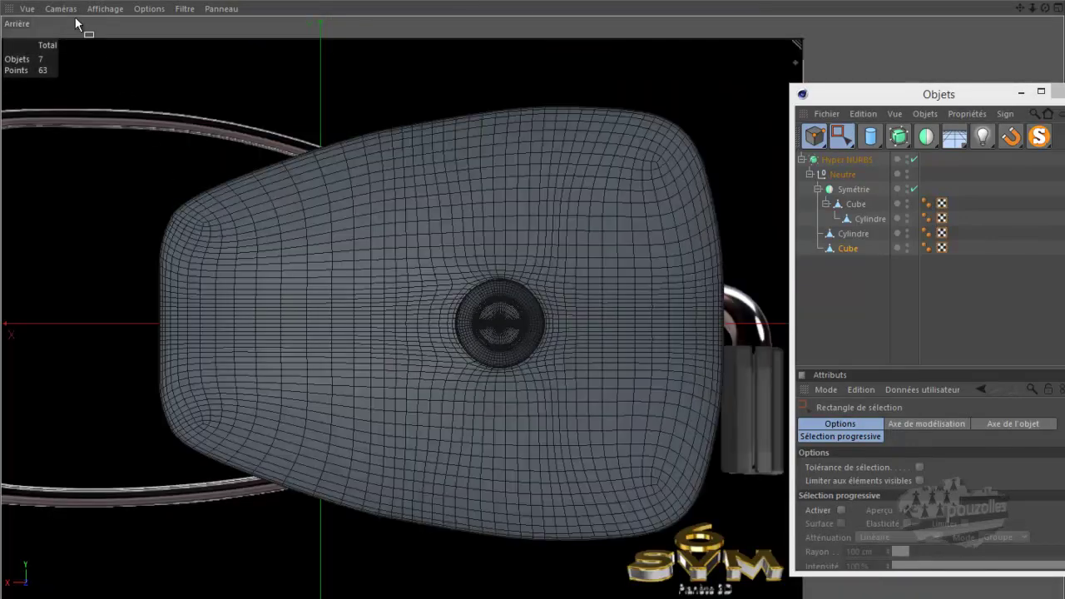
left_click(62, 9)
left_click(67, 147)
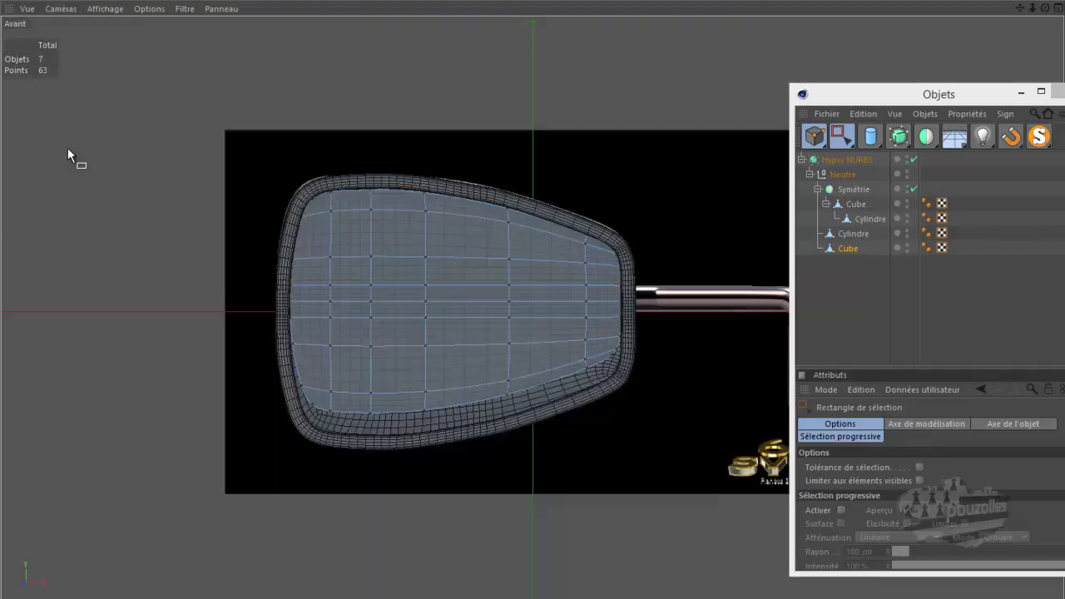
scroll(375, 383, "up", 2)
scroll(356, 393, "up", 1)
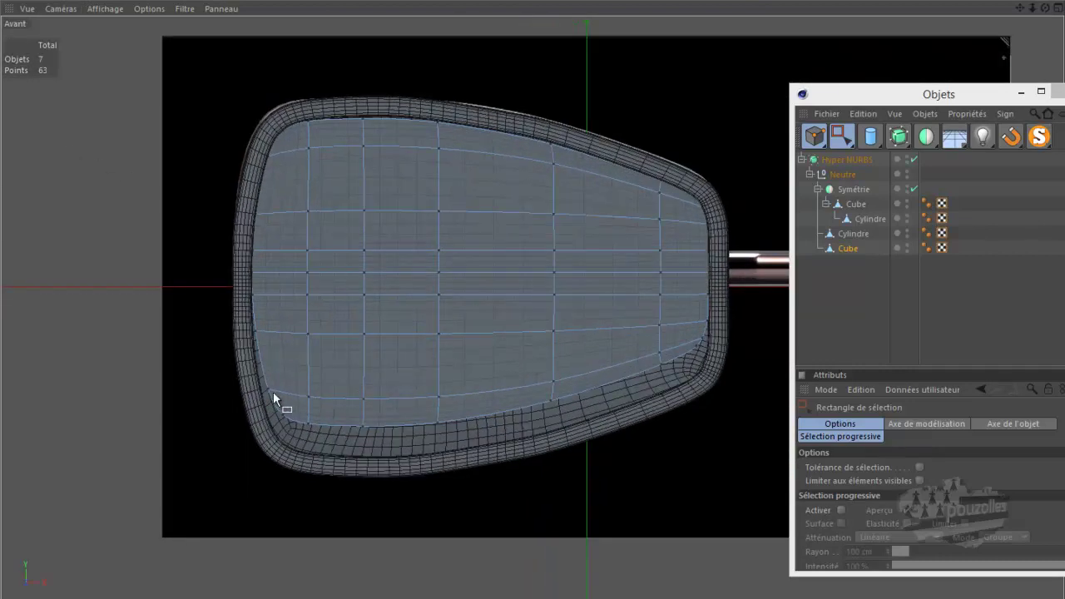
scroll(273, 392, "up", 1)
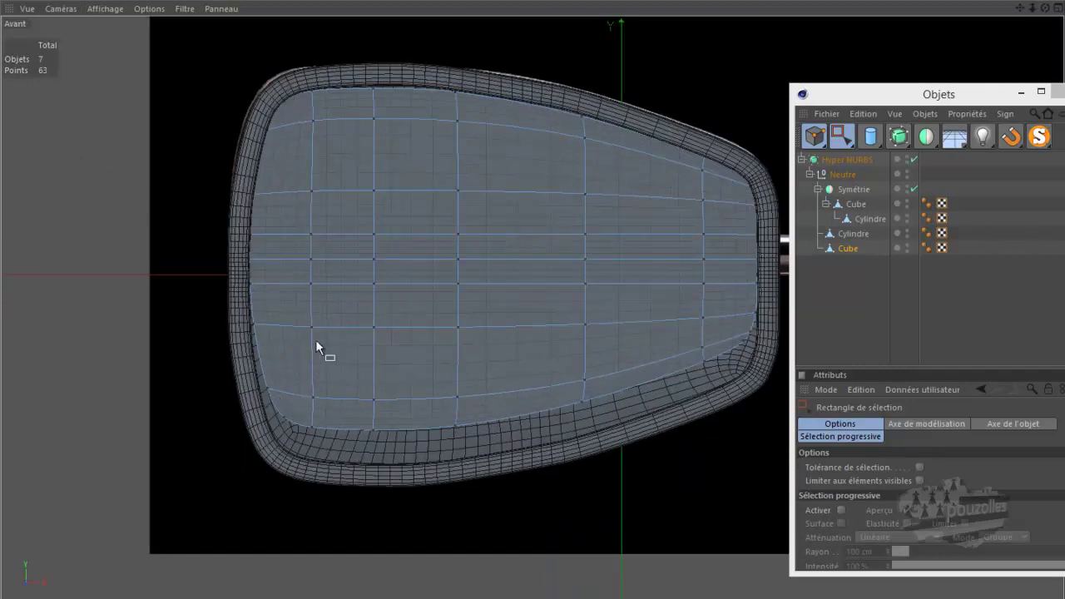
Select the lower-left edge points and push them left 1.881 cm and 2.508 cm.
left_click_drag(272, 272, 241, 438)
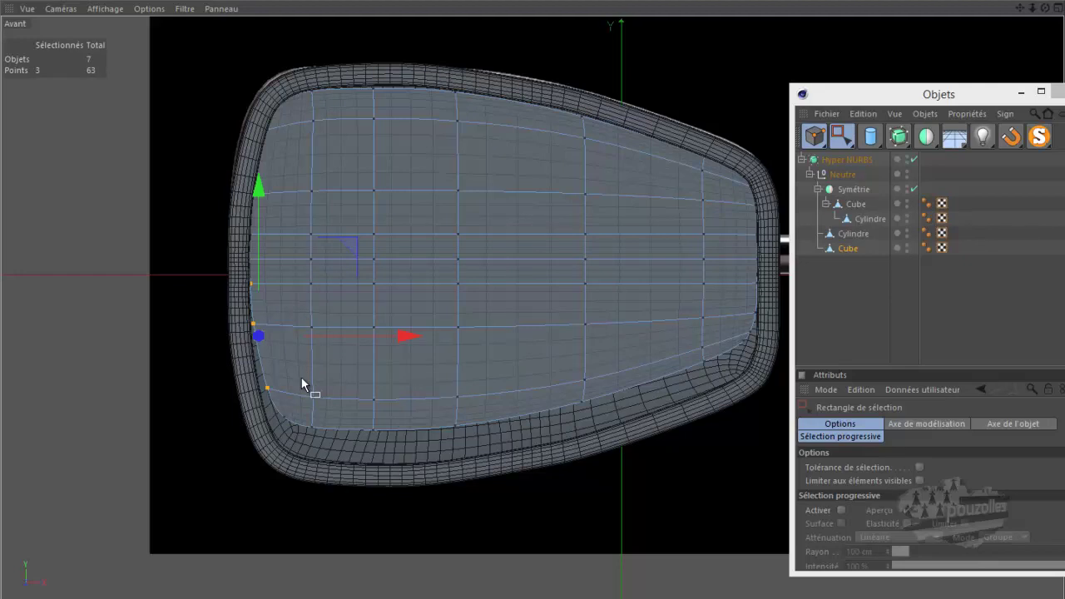
mouse_move(295, 381)
left_mouse_down()
mouse_move(281, 452)
mouse_move(274, 445)
left_mouse_up()
left_click_drag(399, 355, 394, 357)
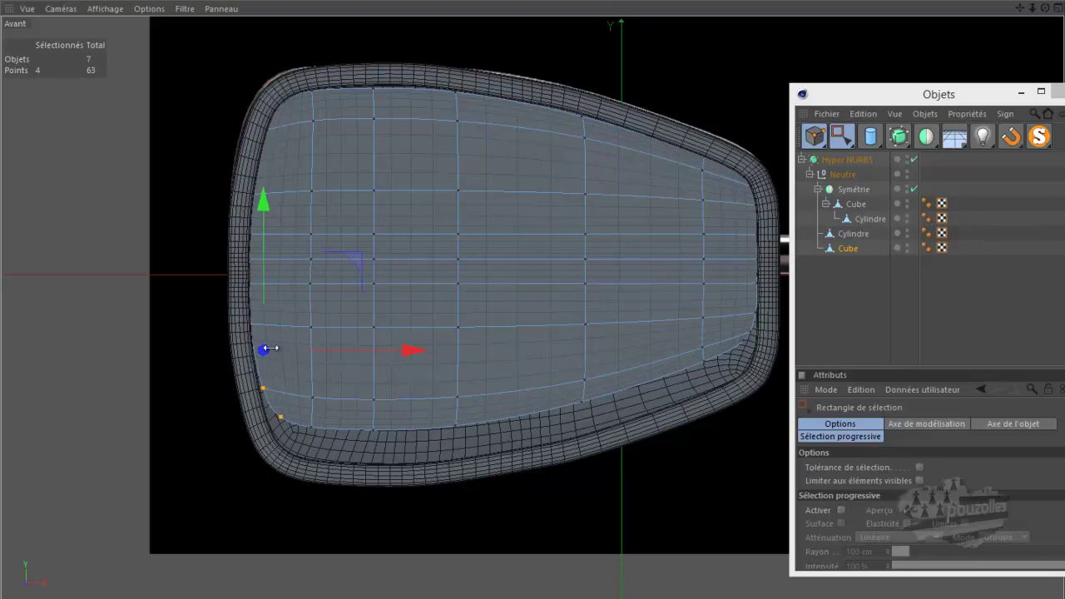
left_click_drag(304, 366, 252, 446)
left_click_drag(399, 407, 397, 407)
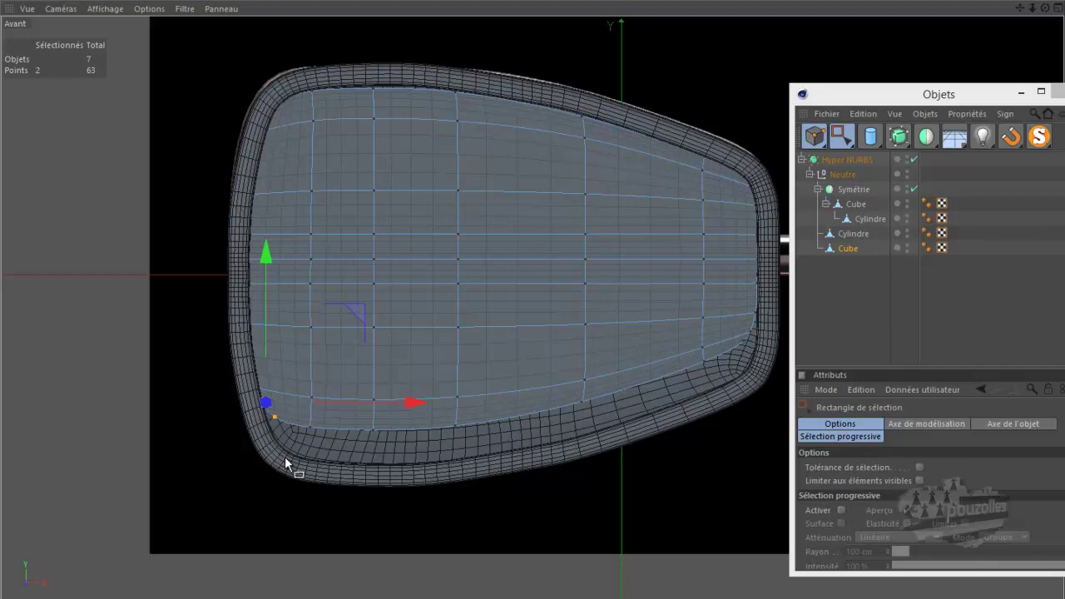
Rectangle-select the bottom-edge points from the left side across to the lower-right corner.
left_click_drag(257, 416, 338, 426)
mouse_move(402, 451)
left_mouse_down()
mouse_move(264, 437)
mouse_move(257, 408)
left_mouse_up()
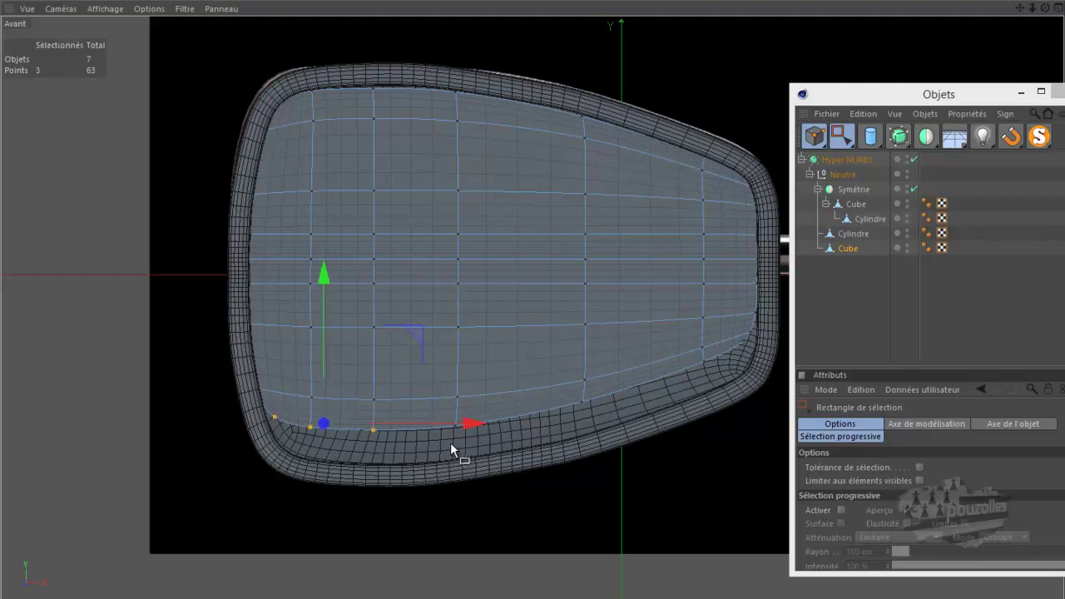
left_click_drag(450, 444, 596, 407)
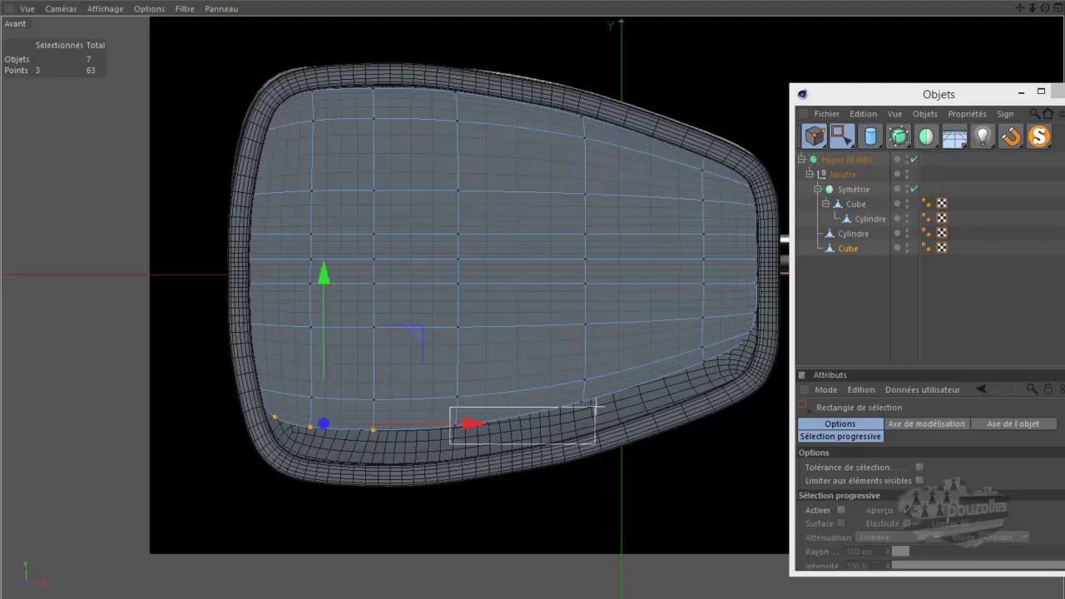
left_click_drag(596, 408, 616, 395)
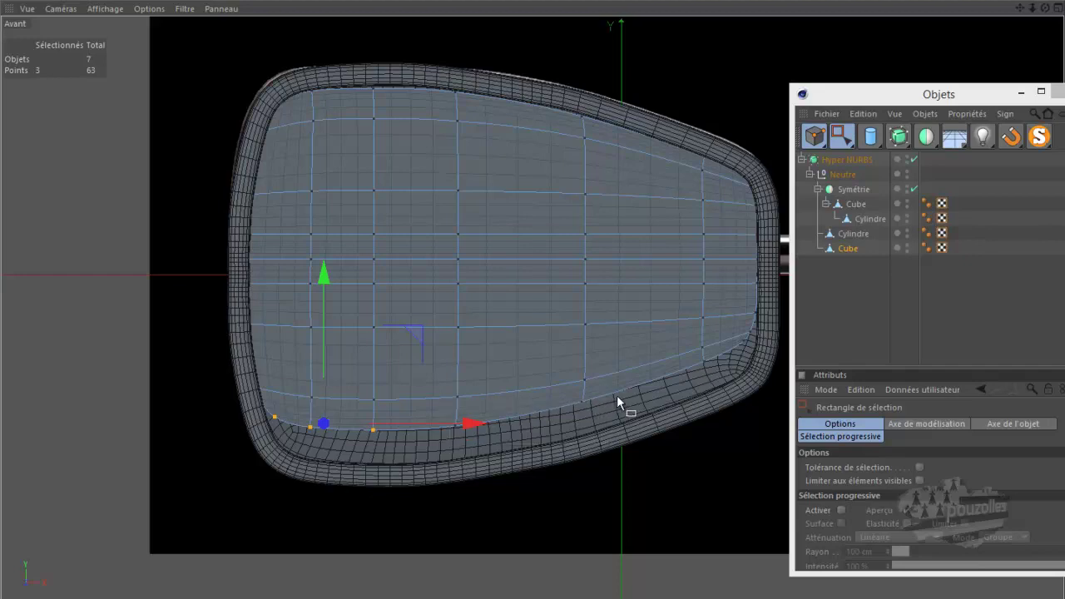
left_click_drag(691, 377, 720, 357)
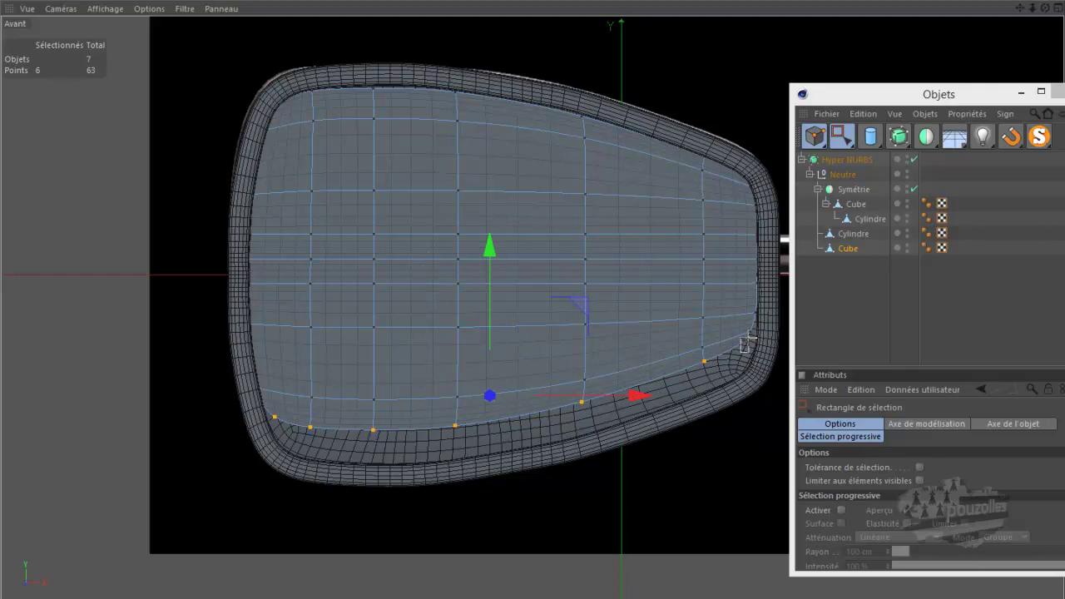
left_click_drag(744, 337, 757, 358, "shift")
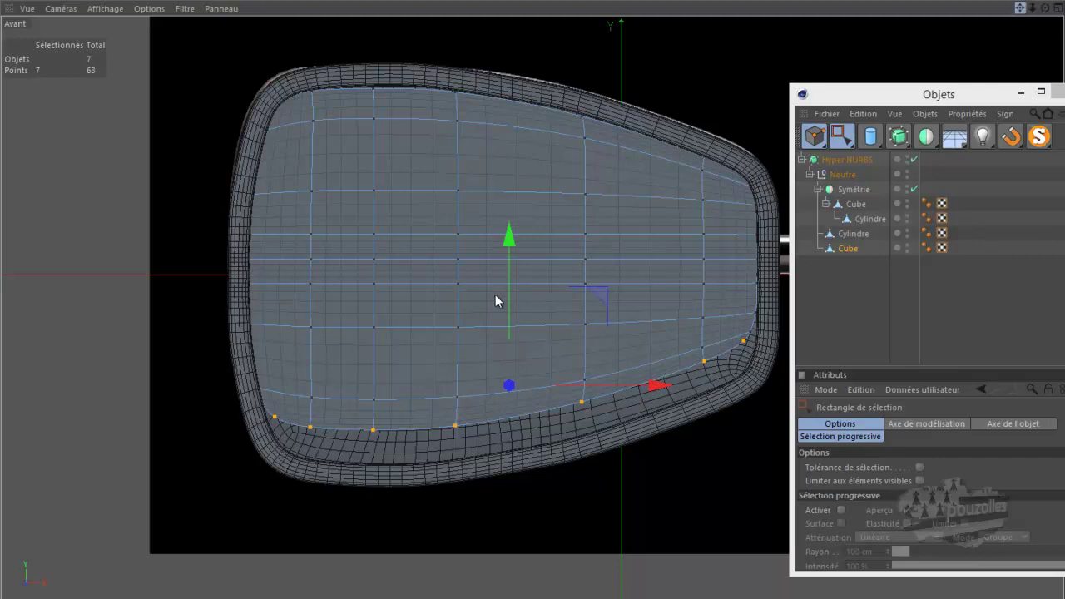
Push the lower-right corner point 9.674 cm to the right.
left_click_drag(1020, 7, 678, 269)
scroll(665, 348, "up", 2)
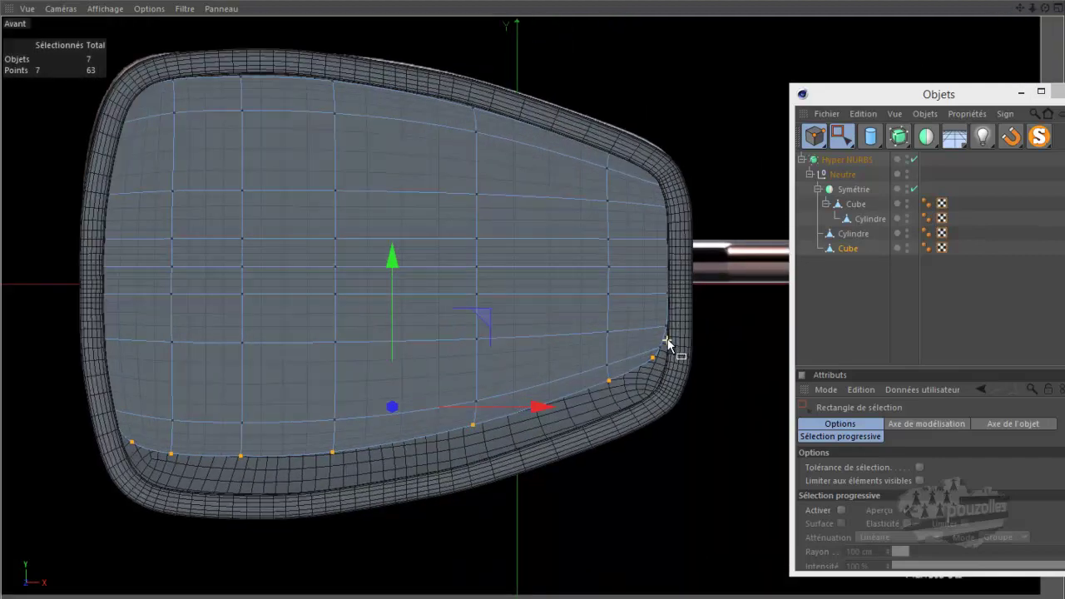
scroll(665, 348, "up", 2)
scroll(667, 344, "up", 2)
left_click_drag(691, 301, 656, 341)
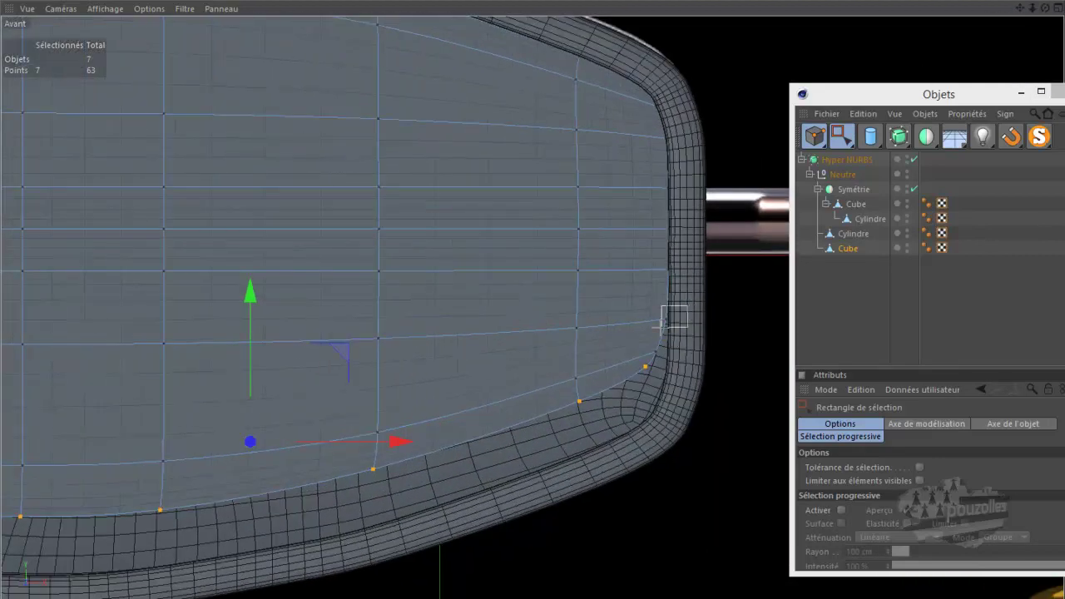
left_click_drag(728, 320, 731, 320)
key("ctrl+z")
mouse_move(651, 343)
left_mouse_down()
mouse_move(705, 369)
mouse_move(731, 352)
left_mouse_up()
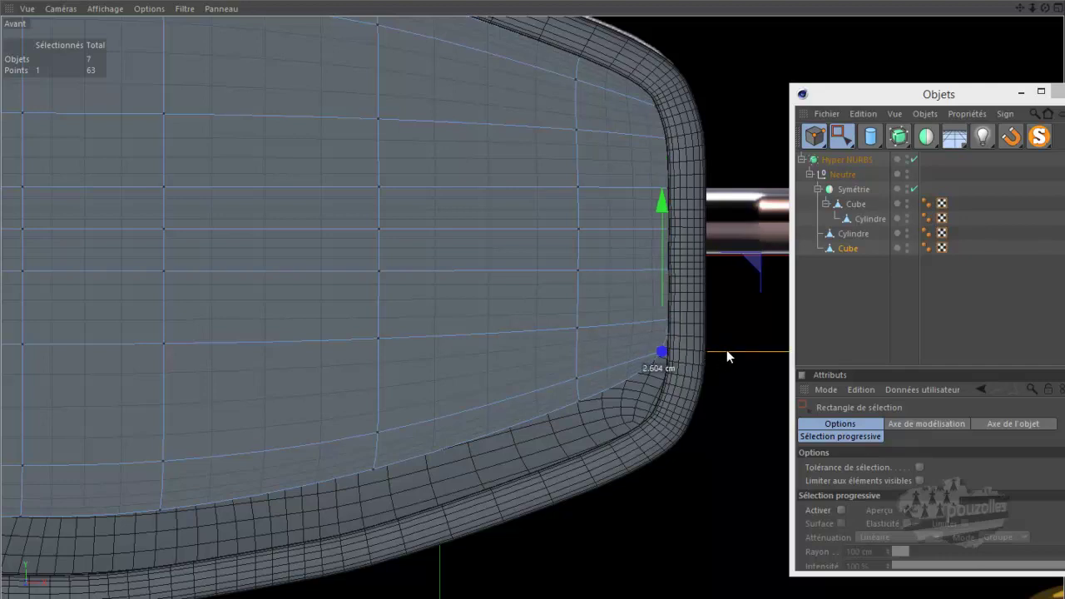
key("ctrl+z")
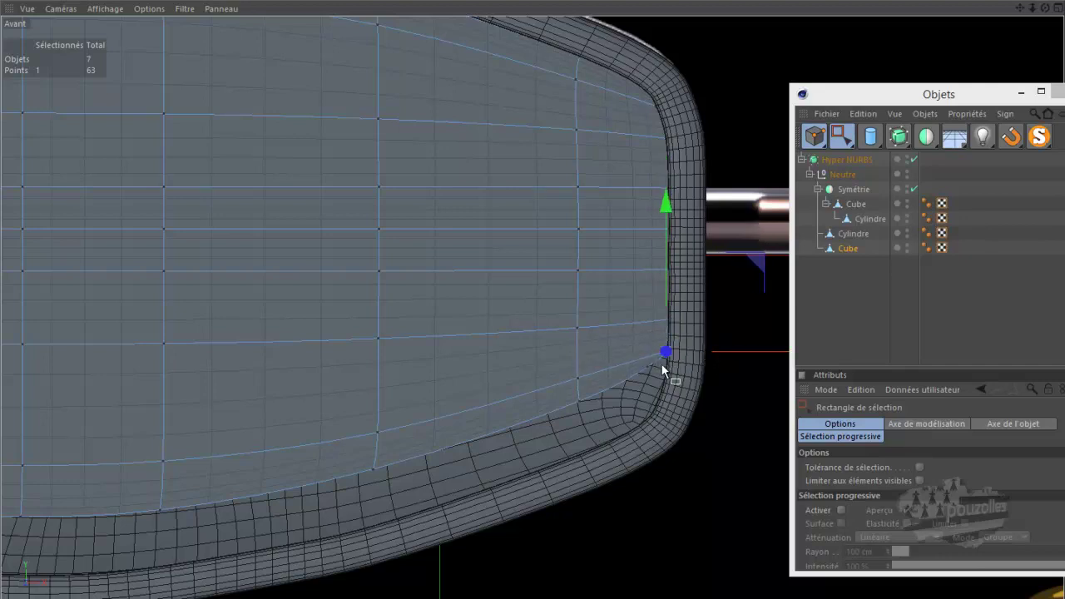
left_click_drag(662, 365, 634, 372)
left_click_drag(714, 366, 734, 369)
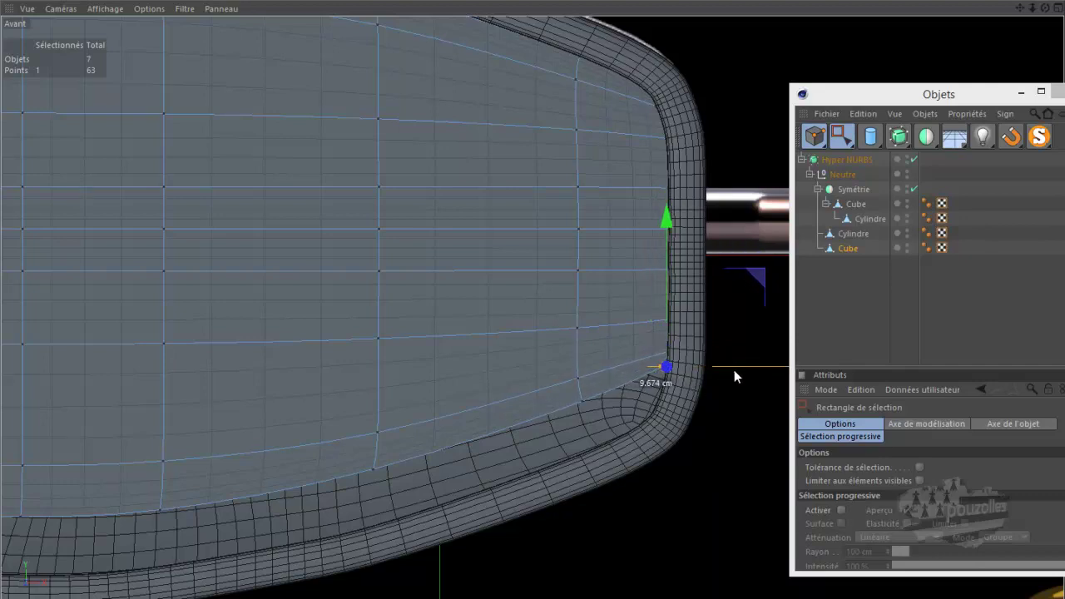
Live-select the bottom edge points and lower them 14.51 cm on Y.
left_click(821, 142)
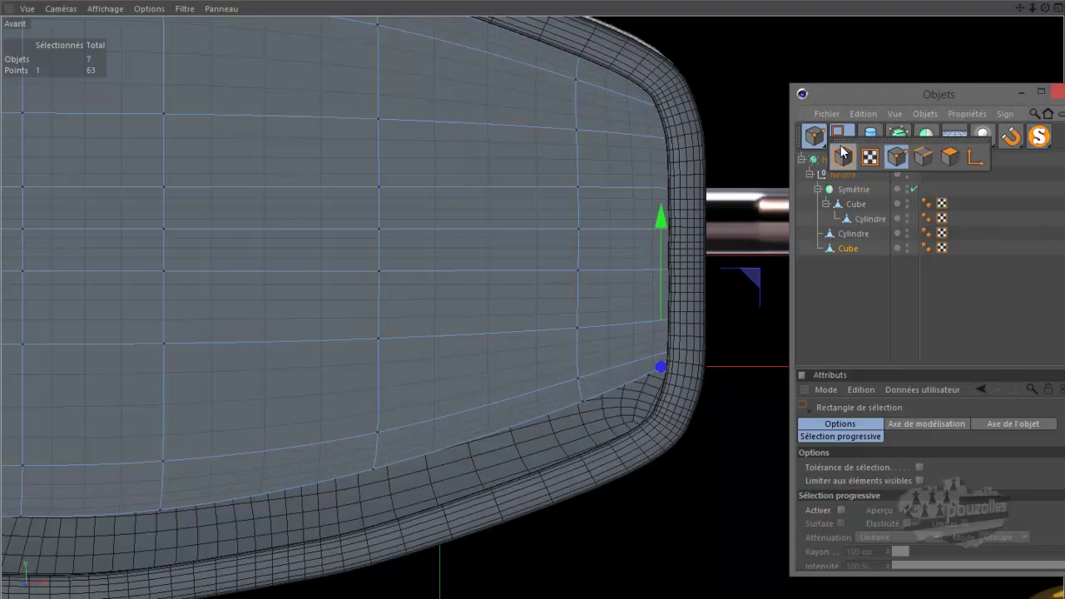
left_click(841, 135)
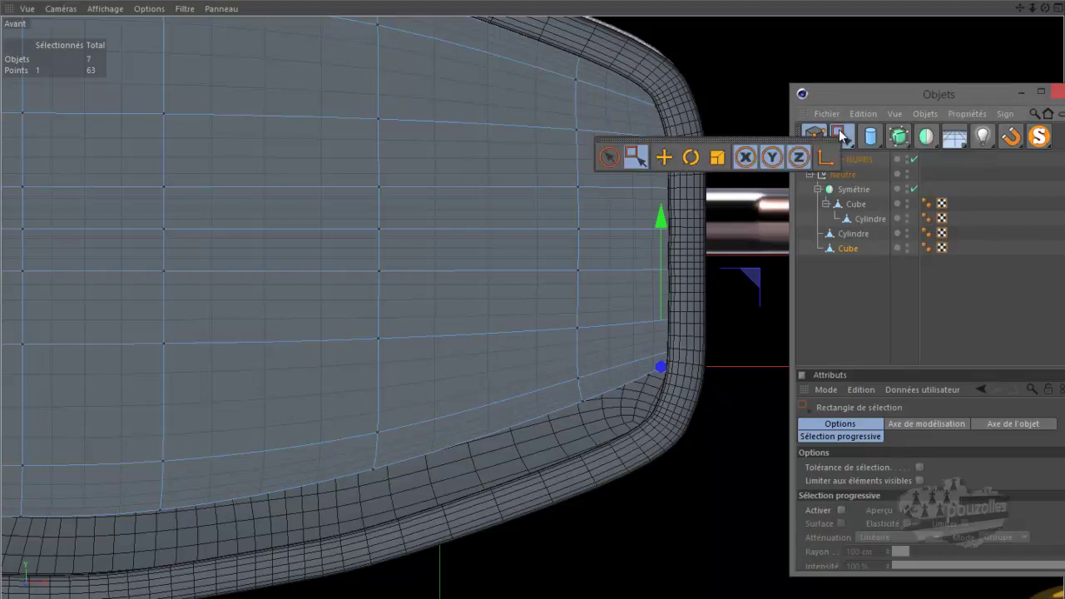
left_click(609, 156)
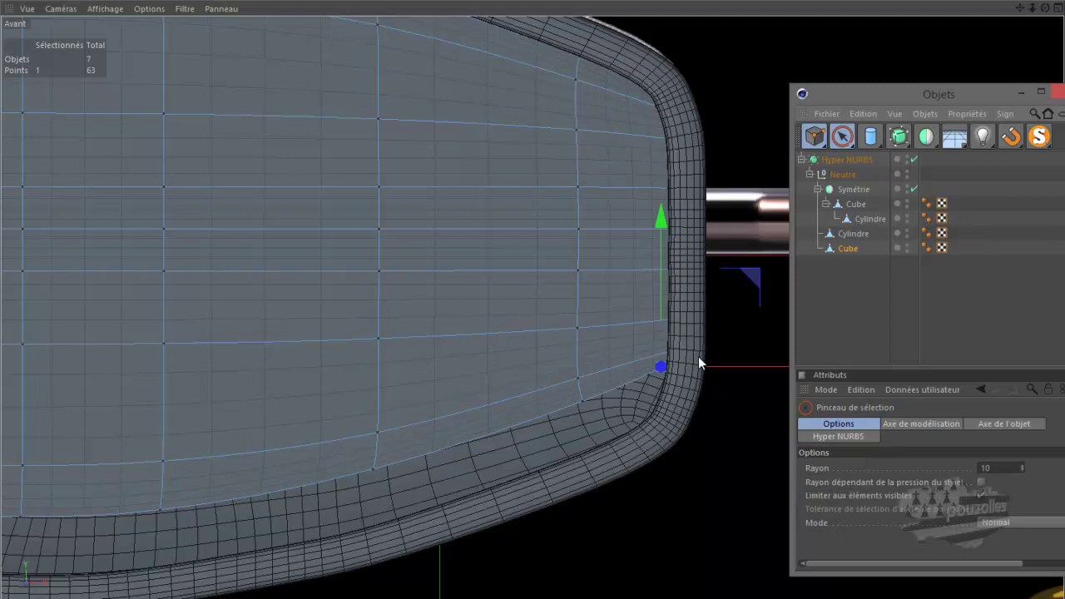
left_click(583, 403)
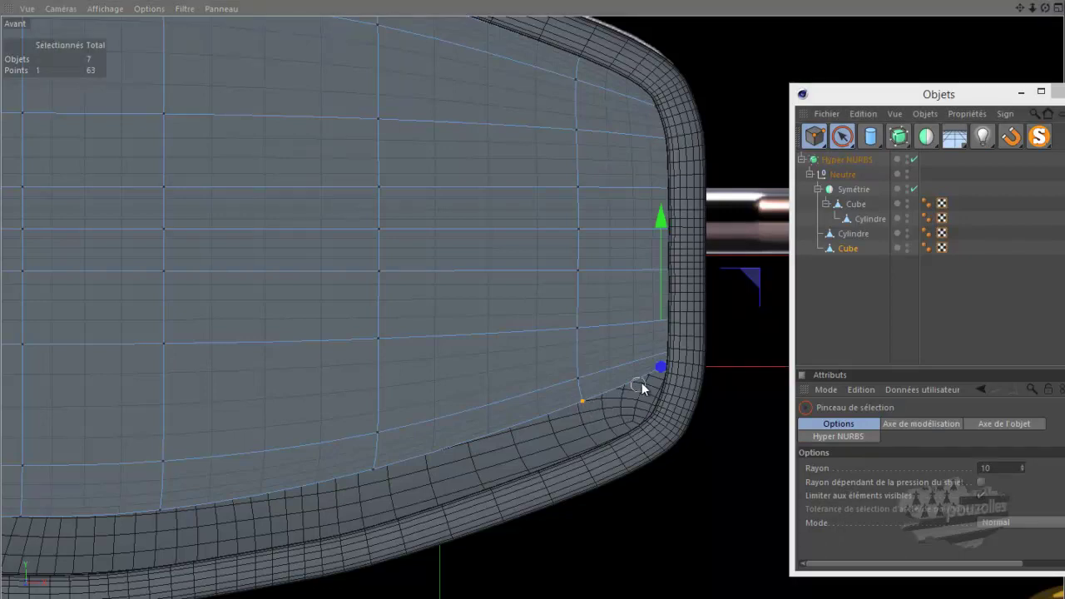
left_click(663, 367, "shift")
left_click_drag(375, 475, 4, 520, "shift")
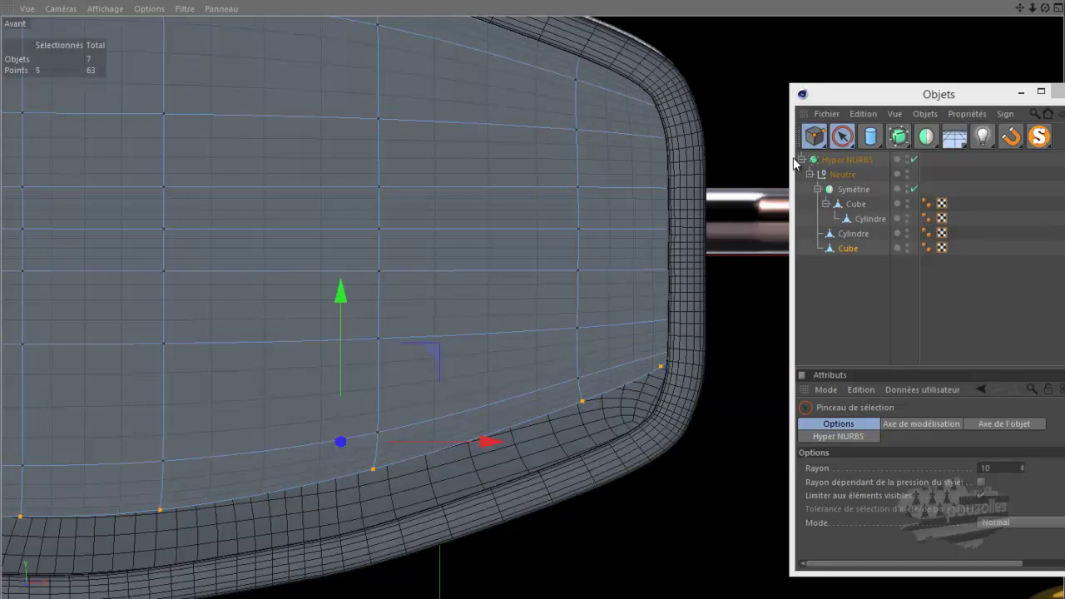
middle_click_drag(540, 285, 569, 293, "alt")
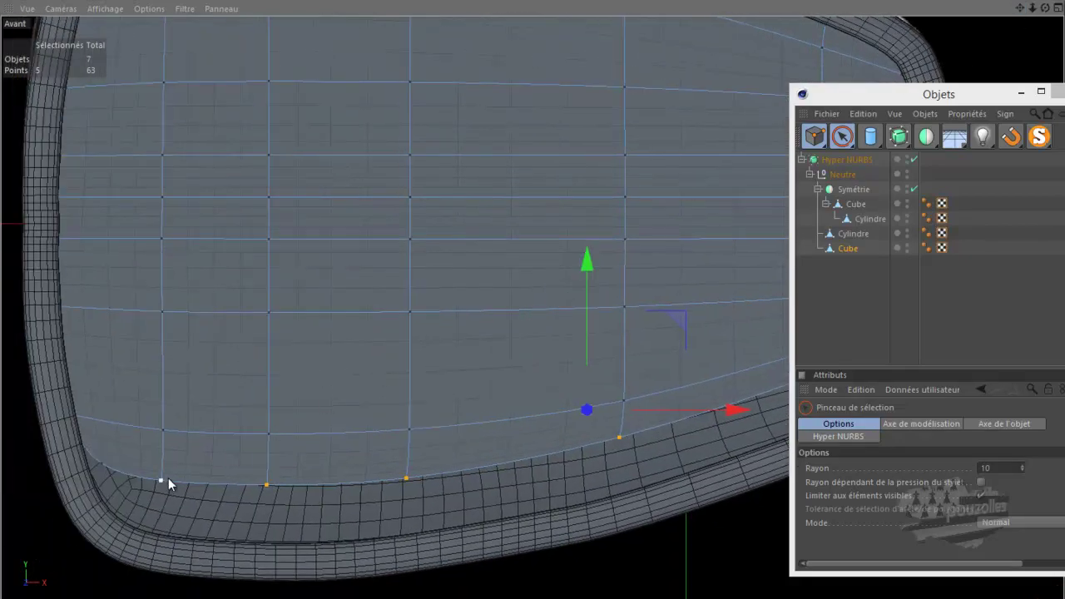
left_click_drag(165, 481, 89, 457, "shift")
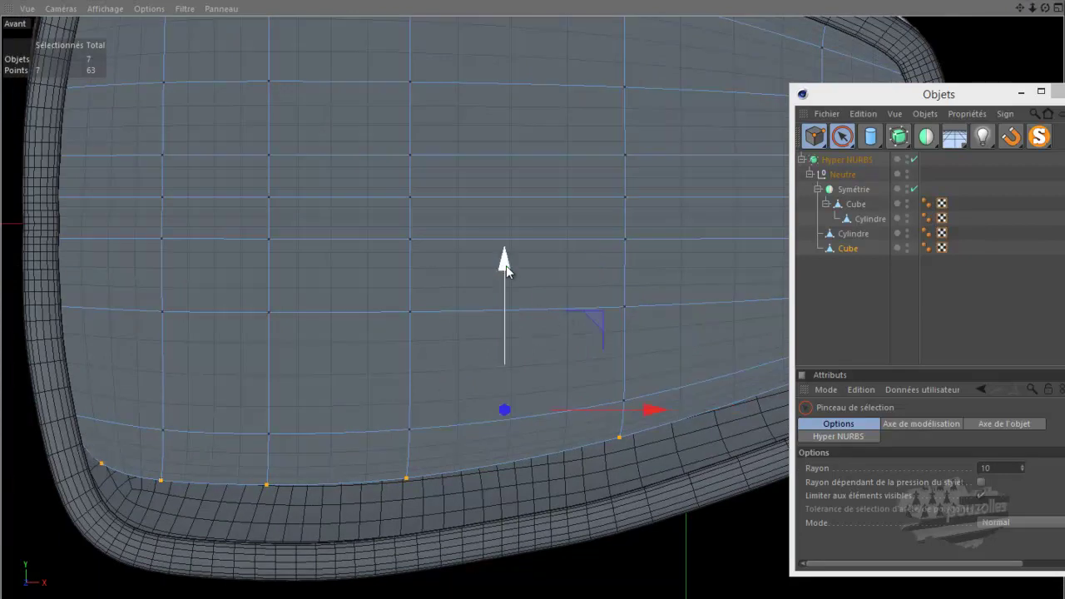
left_click_drag(506, 265, 498, 322)
scroll(278, 401, "down", 2)
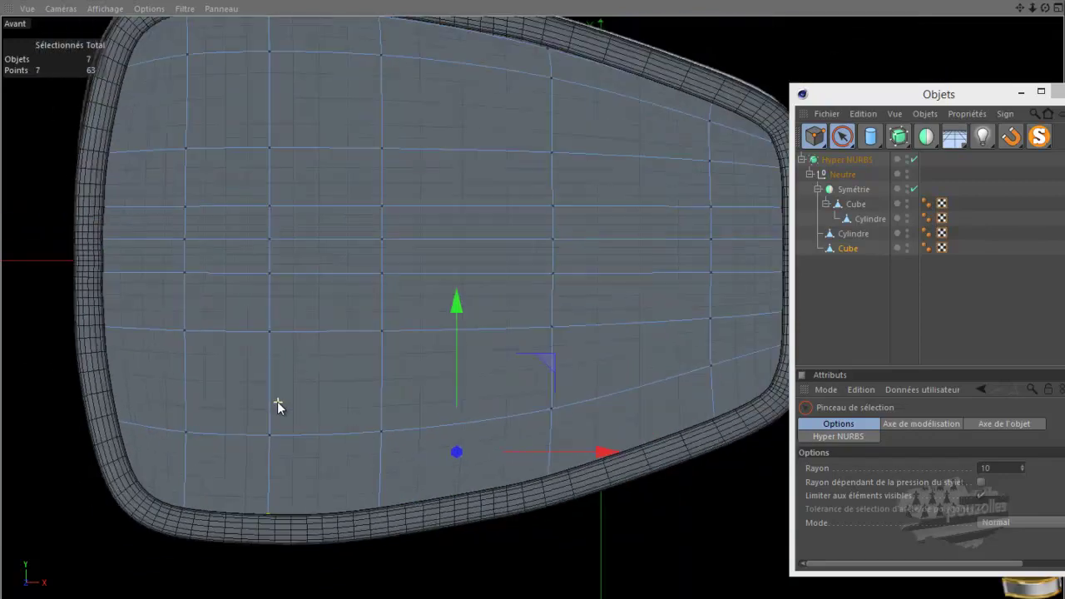
scroll(277, 401, "down", 1)
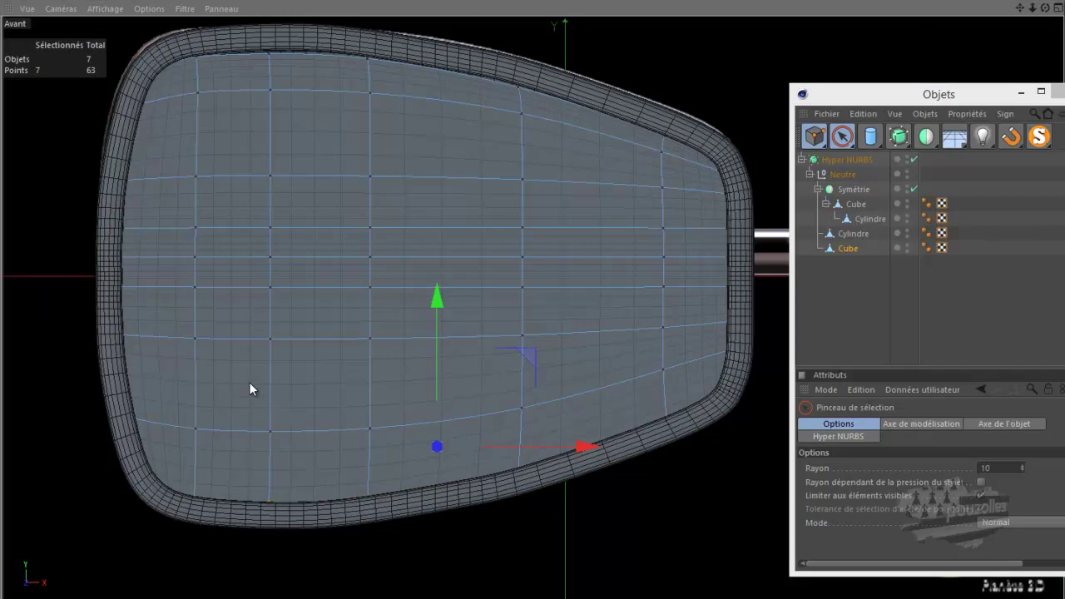
Maximize the Perspective view facing the mirror front and switch to the custom user layout.
middle_click(249, 382)
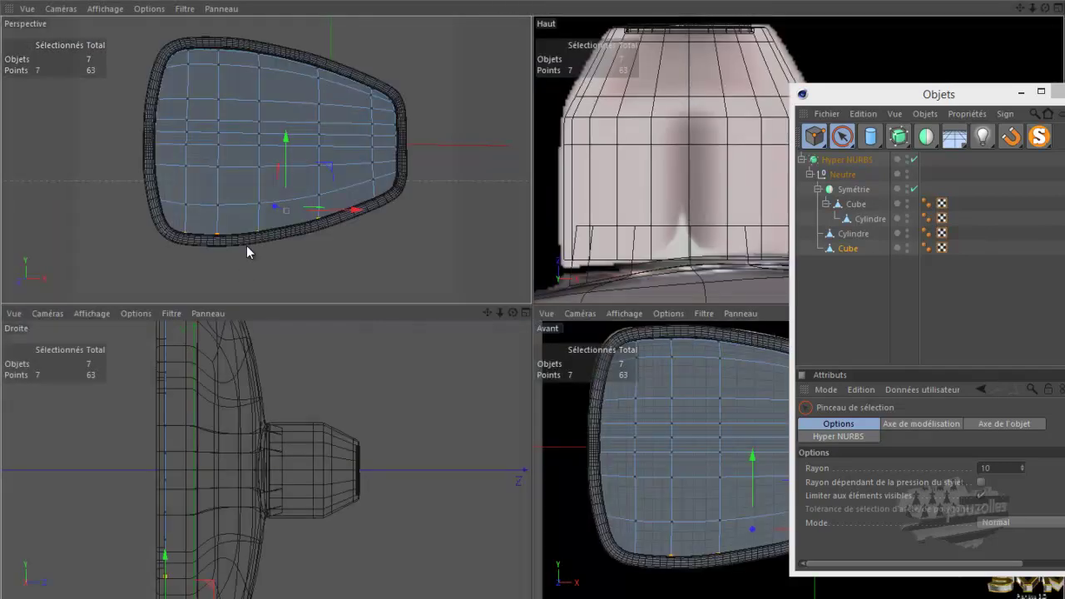
middle_click(247, 246)
scroll(208, 268, "down", 1)
scroll(197, 270, "down", 1)
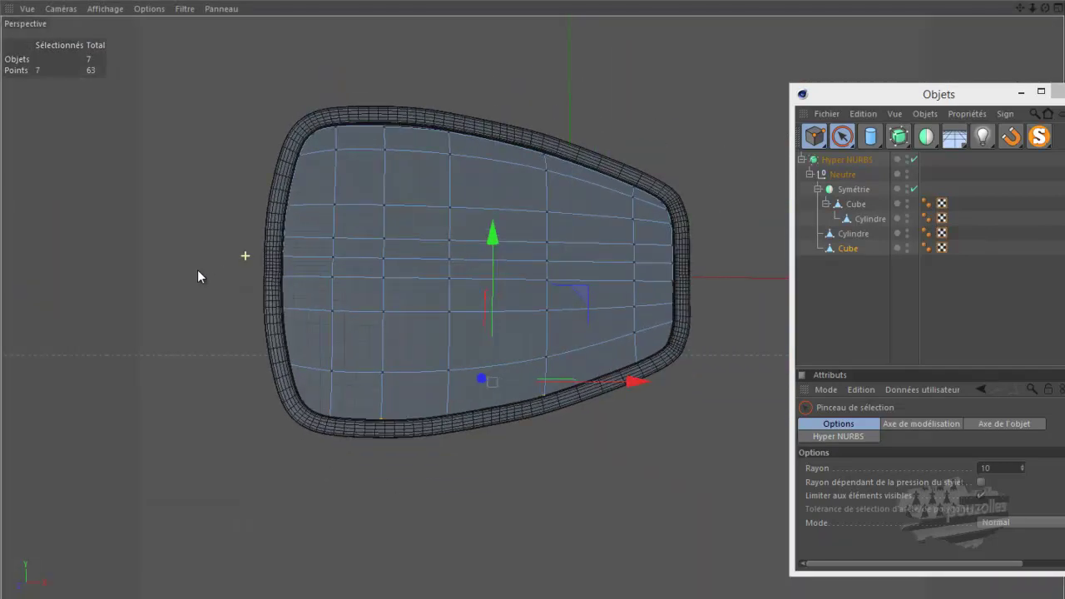
left_click_drag(1046, 10, 526, 293)
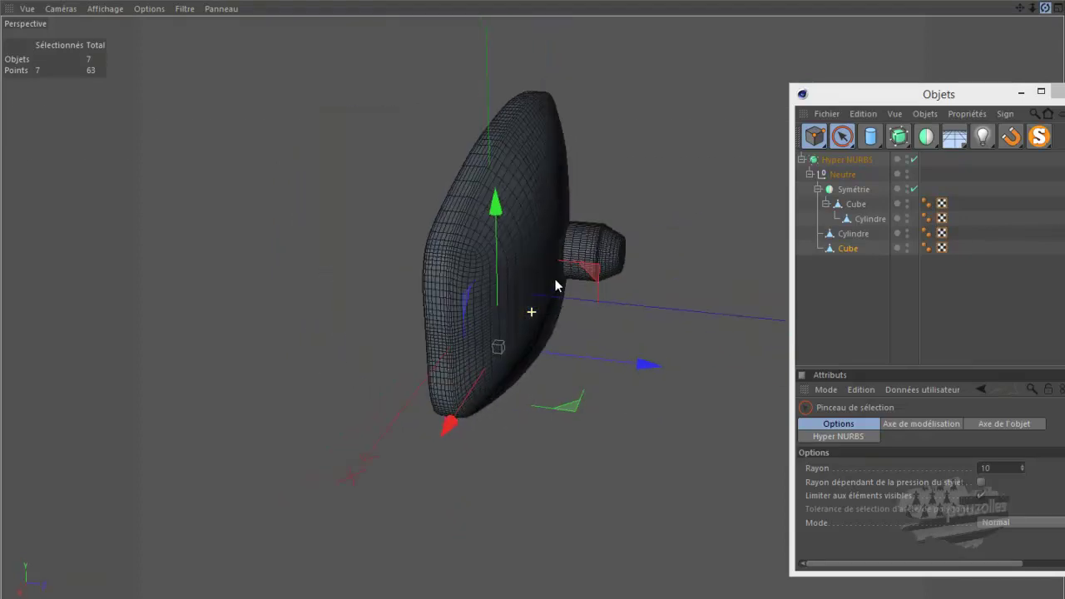
left_click_drag(526, 293, 539, 291)
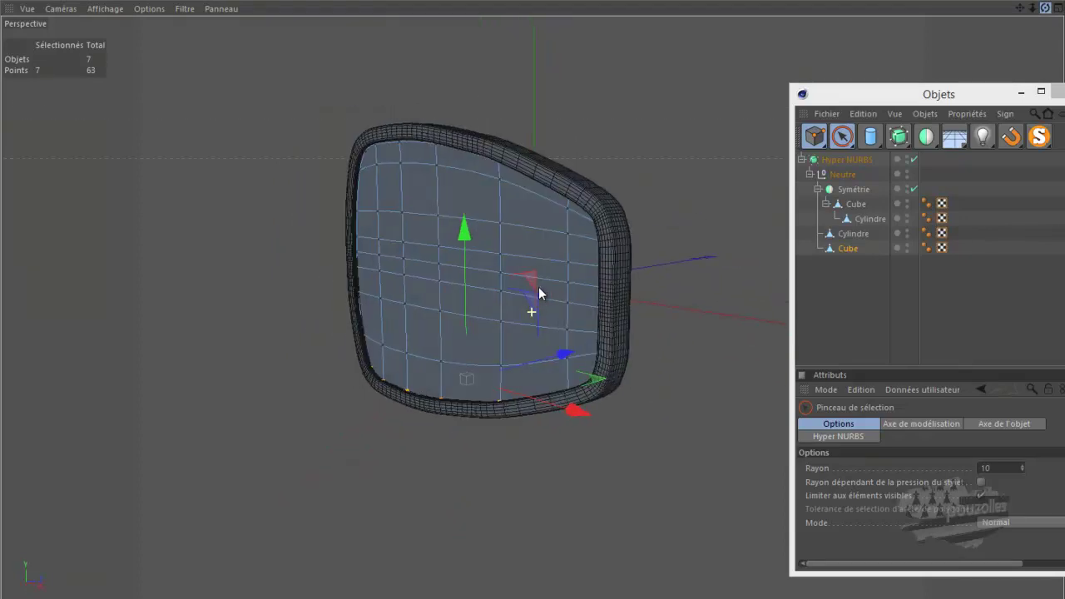
left_click(991, 3)
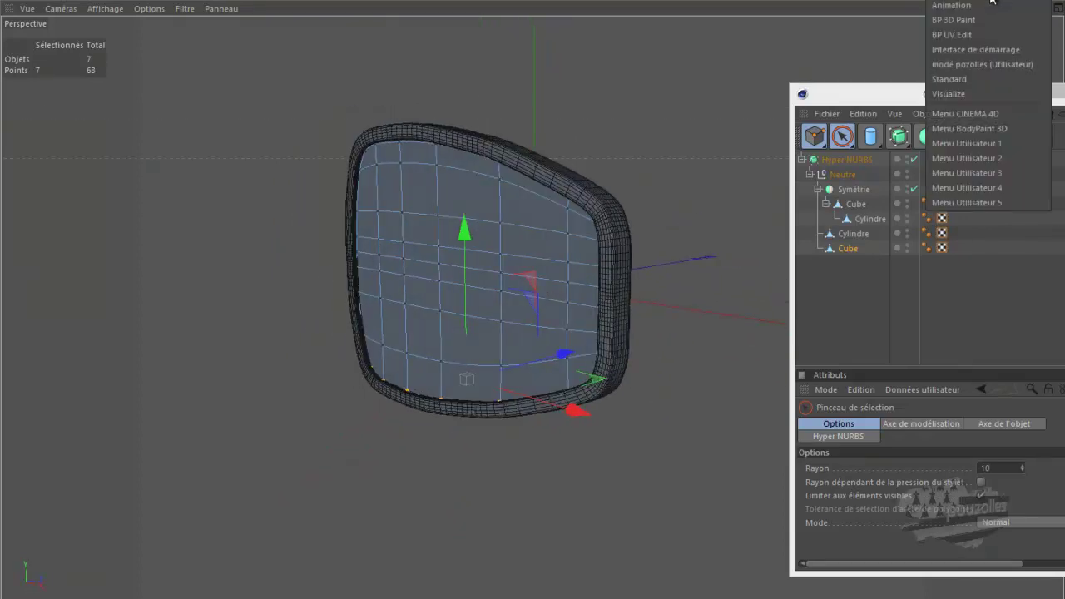
left_click(969, 62)
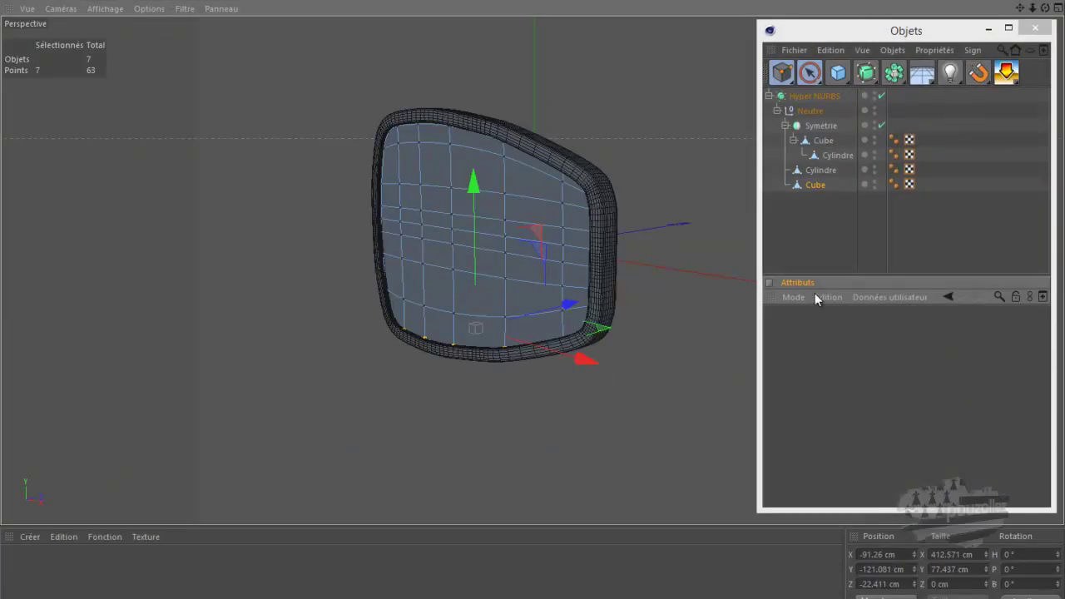
left_click_drag(924, 34, 935, 41)
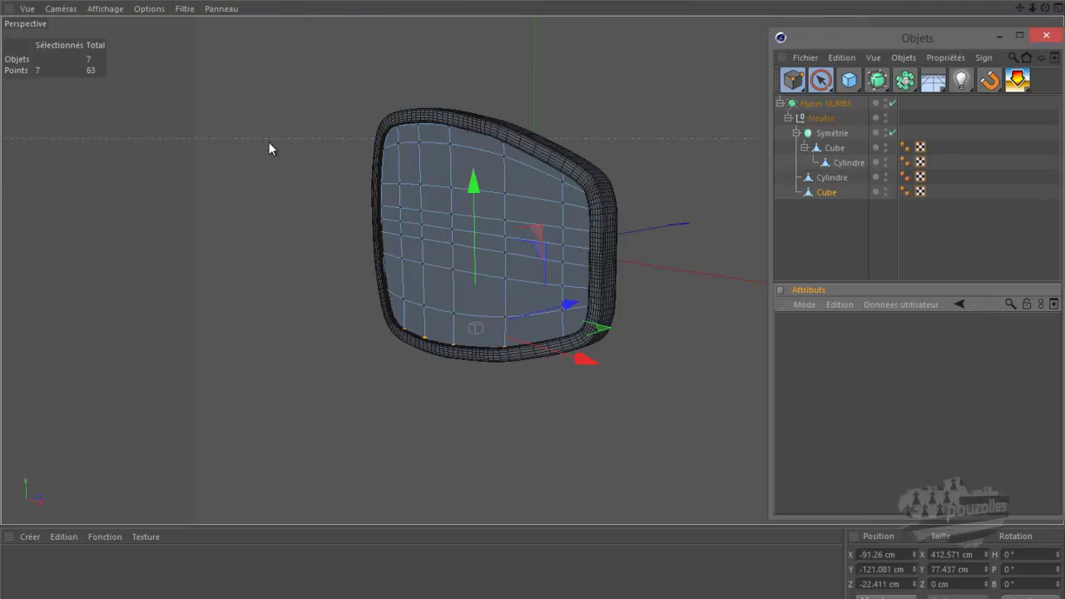
Make material Mat blue (RGB 9/93/210) with reflection at about 90%.
double_click(69, 578)
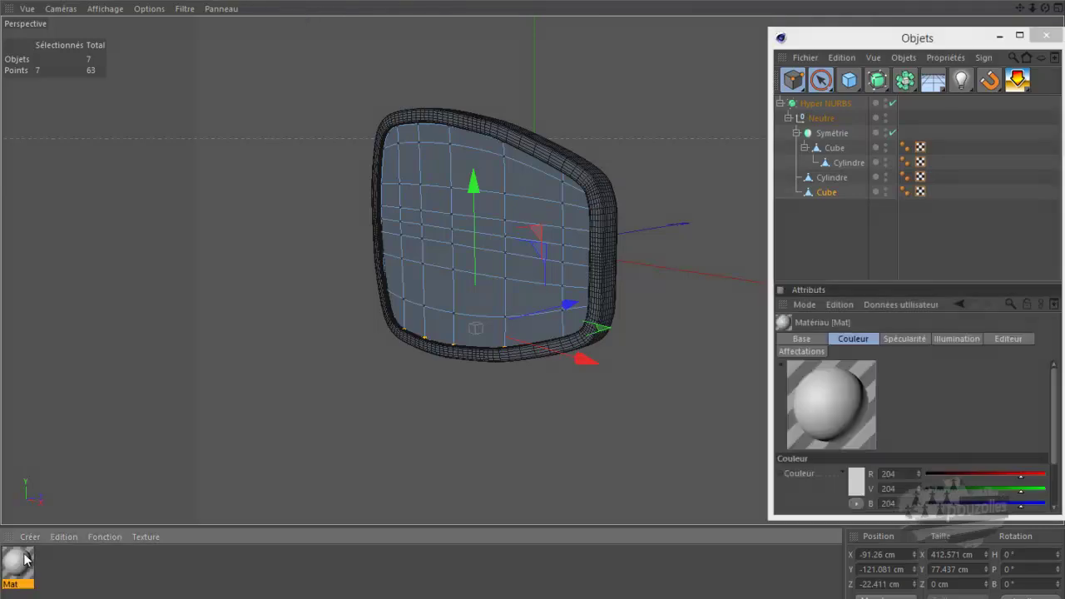
double_click(18, 566)
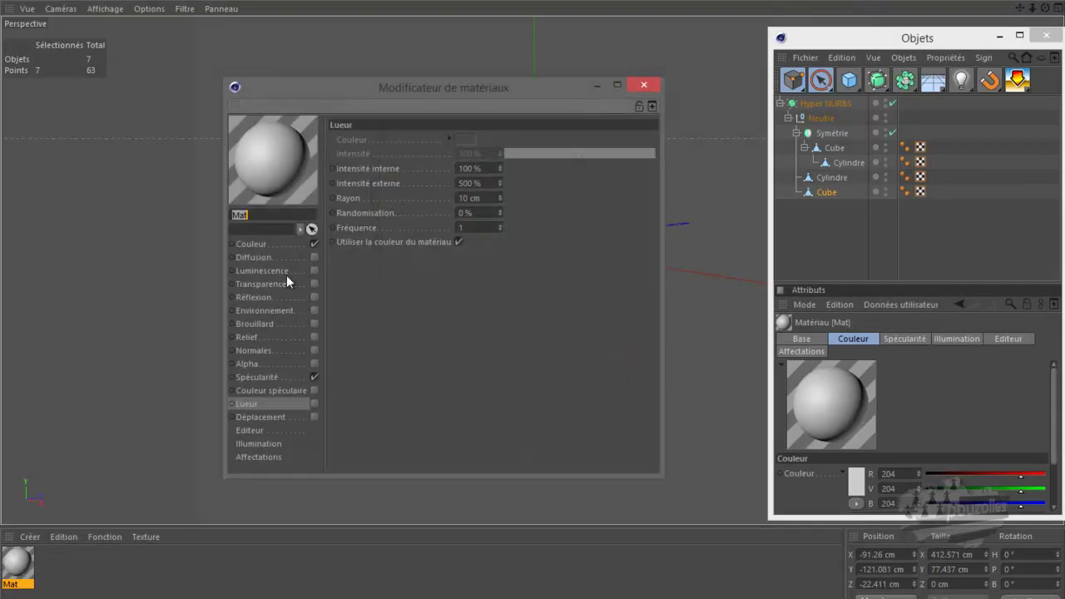
left_click(263, 242)
left_click(408, 150)
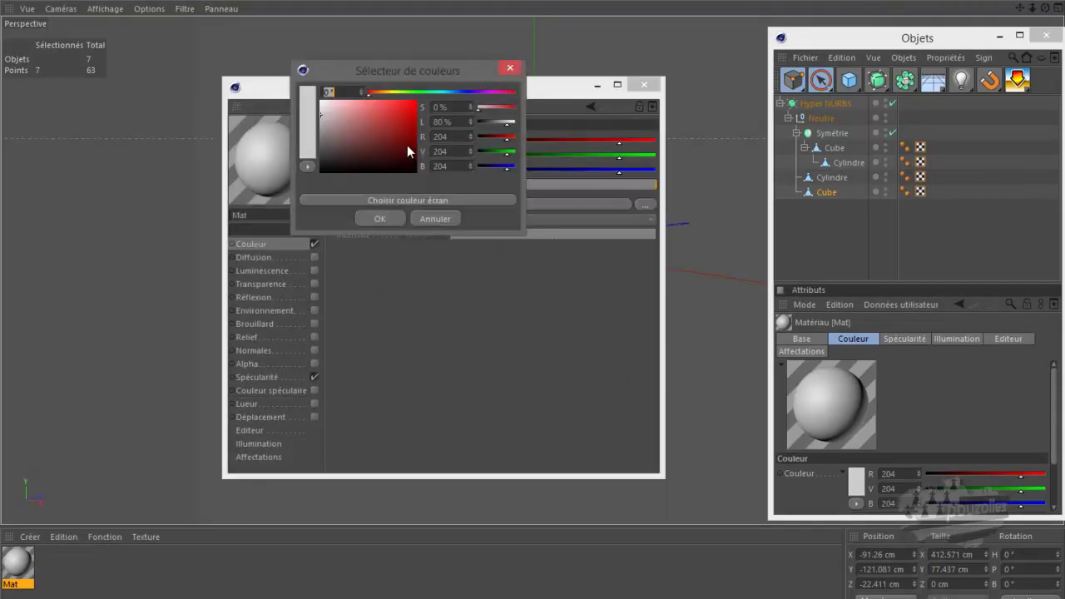
left_click(455, 92)
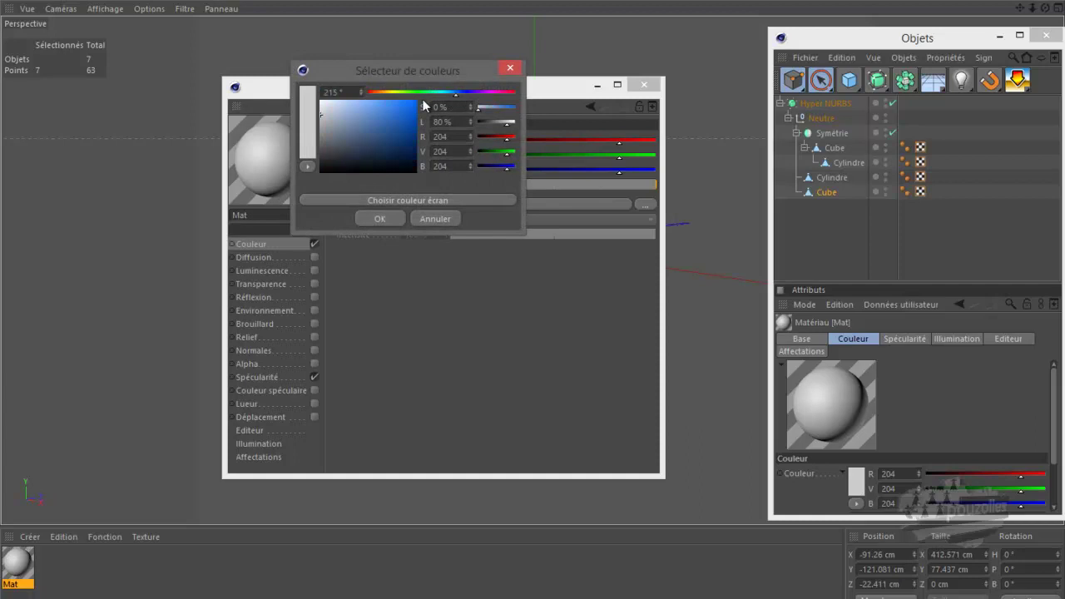
left_click_drag(409, 112, 413, 117)
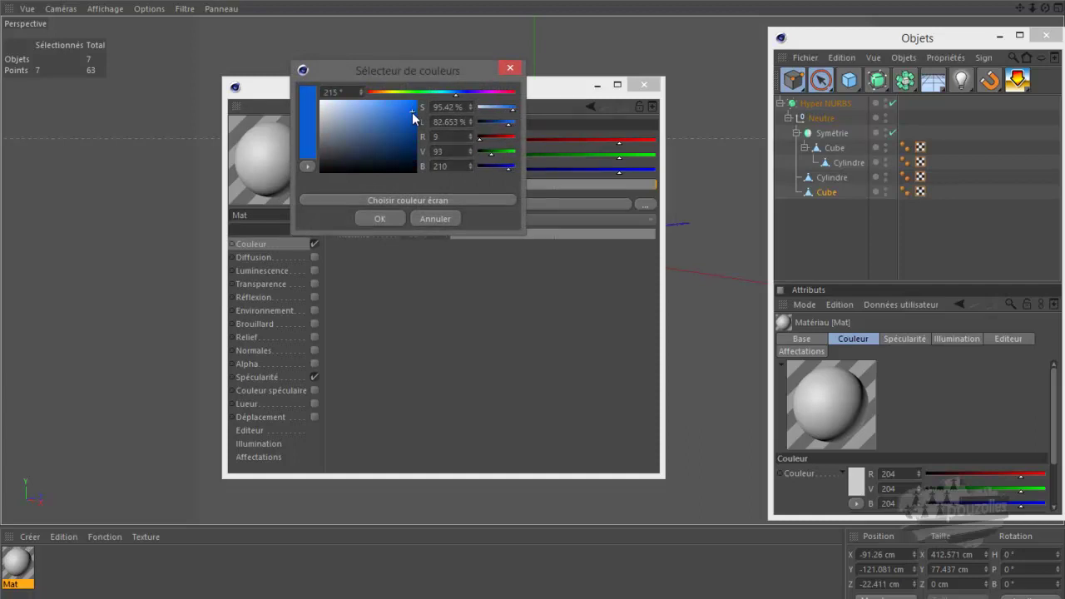
left_click(382, 218)
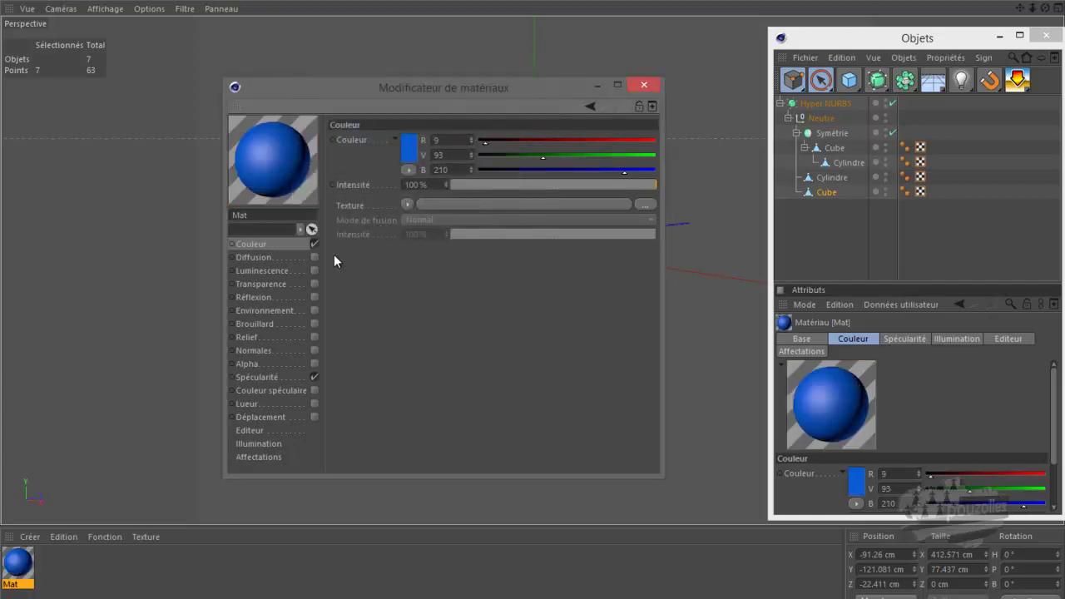
left_click(315, 297)
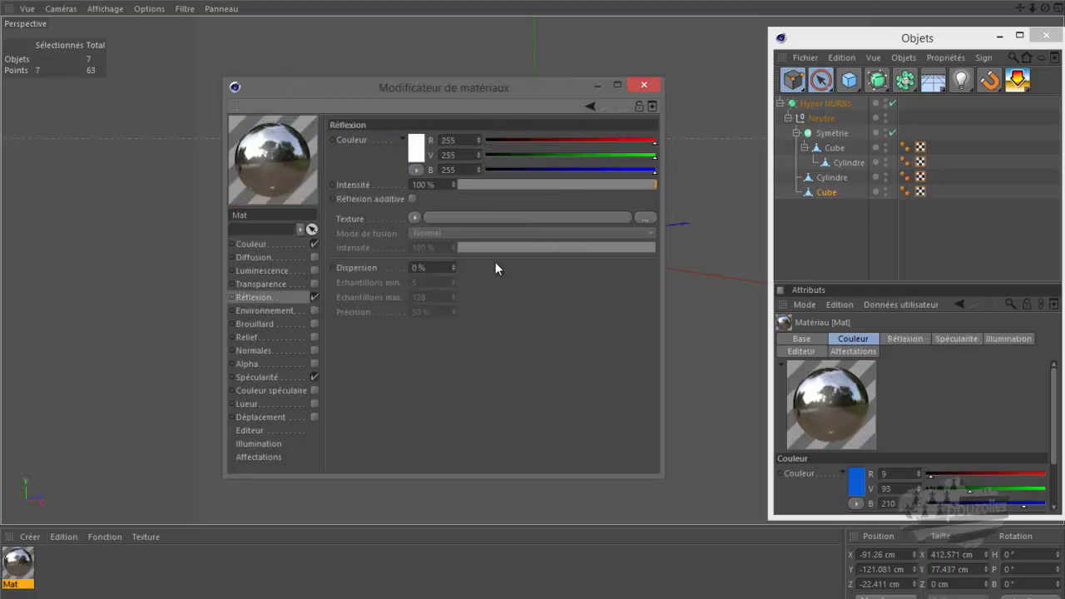
left_click_drag(655, 184, 651, 188)
left_click_drag(648, 189, 639, 189)
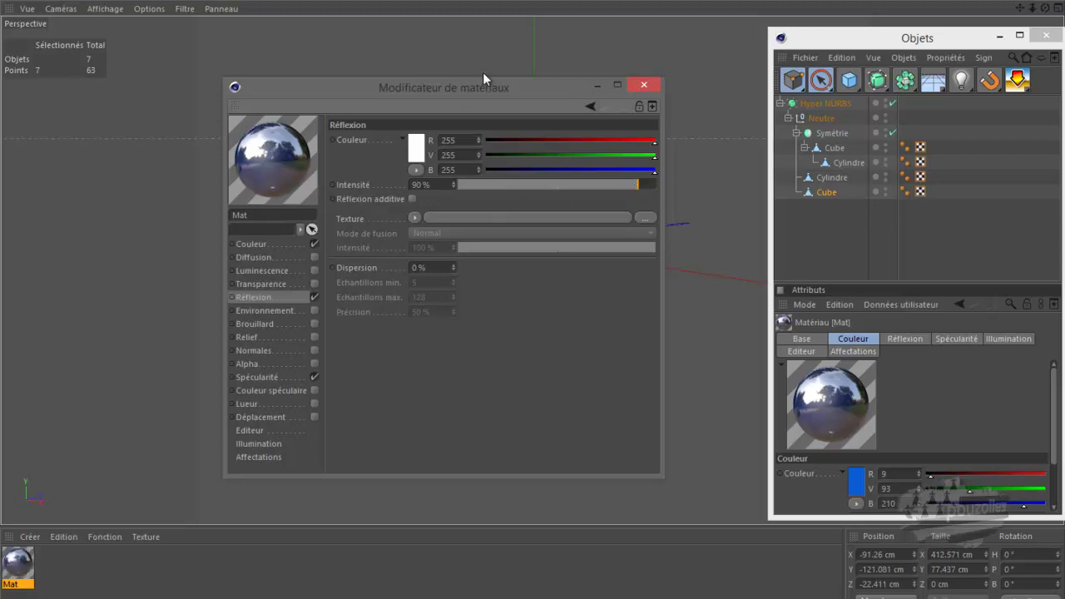
Apply Mat to the upper housing Cube.
left_click_drag(482, 85, 487, 377)
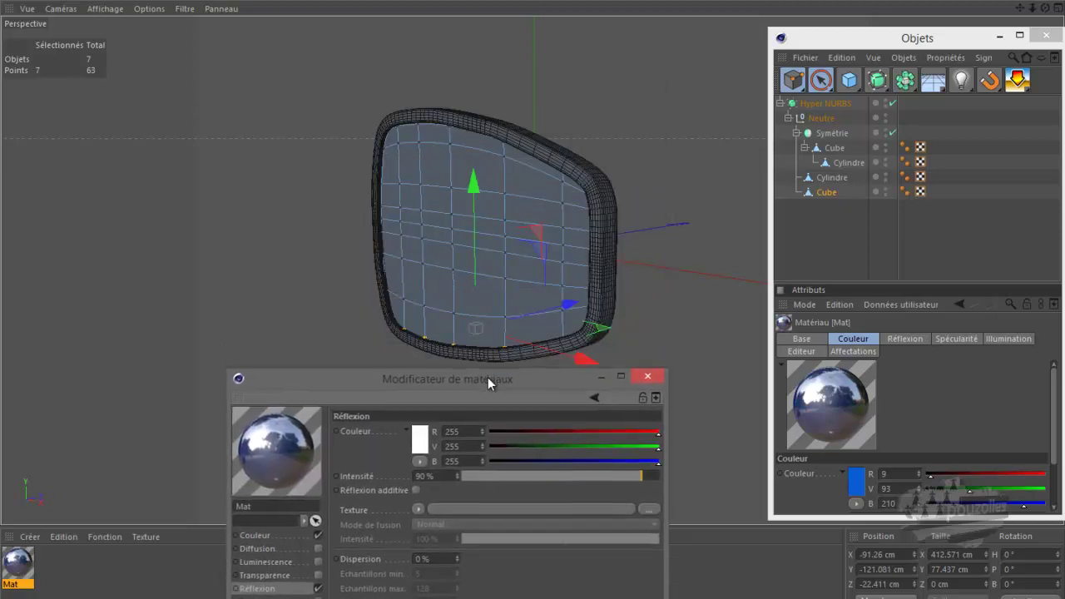
mouse_move(18, 575)
left_mouse_down()
mouse_move(841, 190)
mouse_move(853, 163)
left_mouse_up()
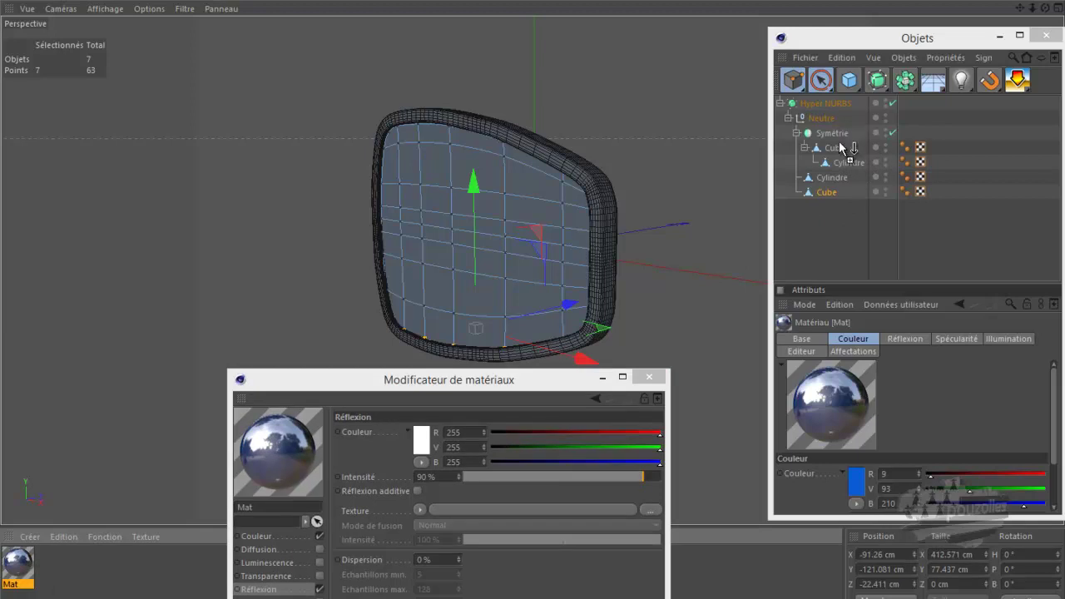
left_click_drag(839, 127, 837, 148)
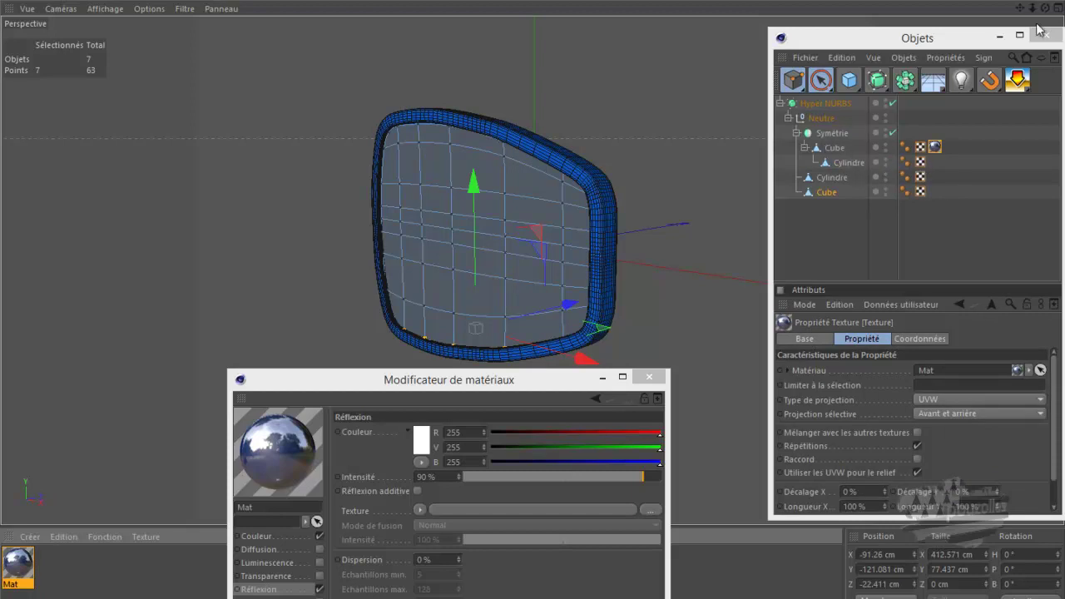
mouse_move(1046, 12)
left_mouse_down()
mouse_move(528, 262)
mouse_move(533, 291)
mouse_move(519, 291)
mouse_move(546, 298)
mouse_move(537, 283)
mouse_move(533, 293)
mouse_move(541, 274)
left_mouse_up()
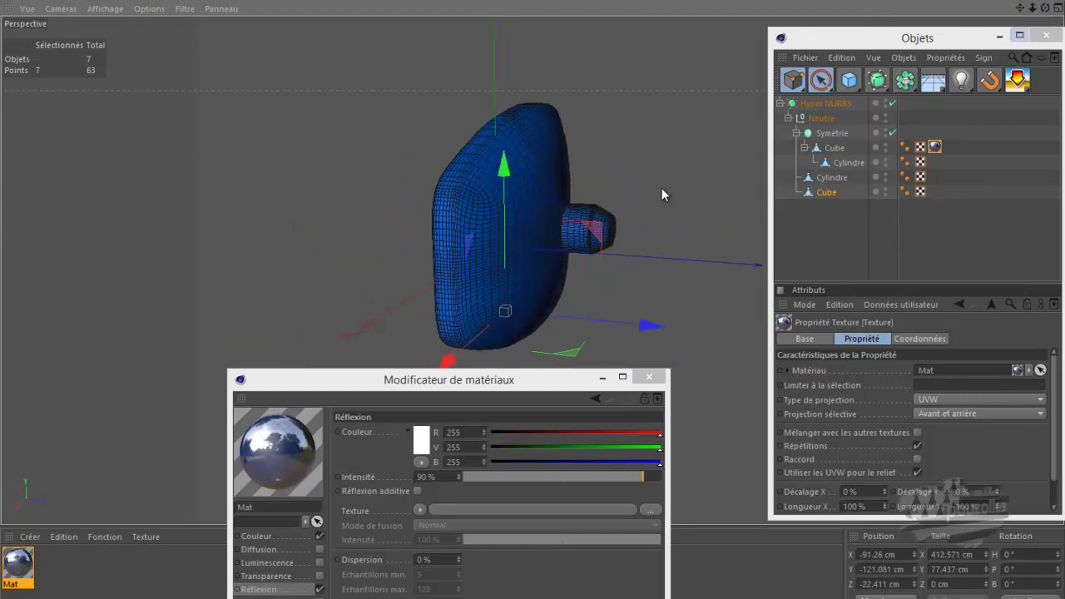
Create plain material Mat.1 and apply it to the inner Cylindre.
double_click(98, 574)
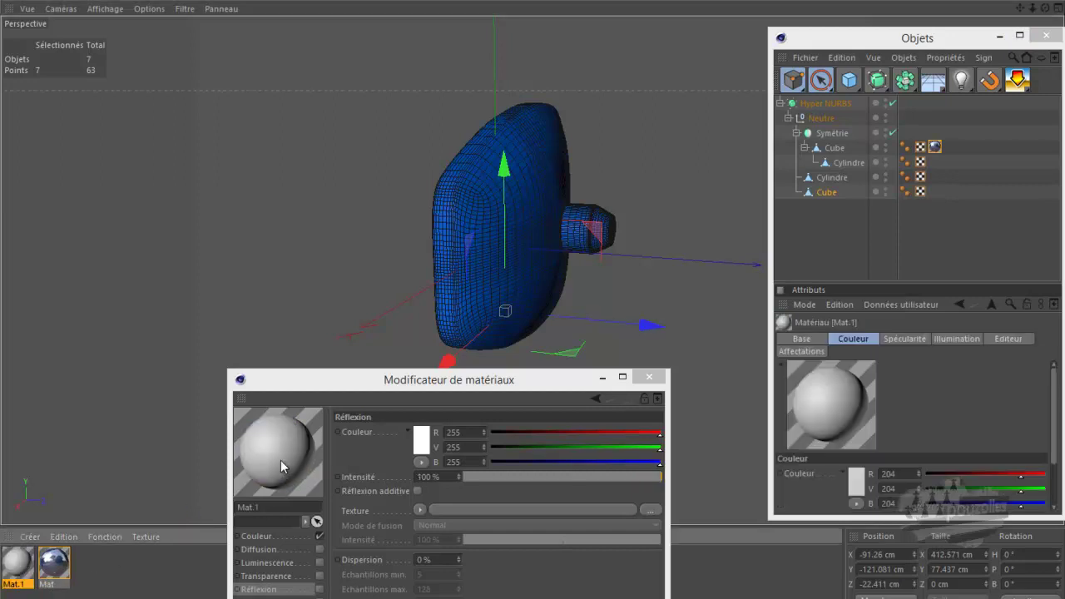
left_click(275, 536)
mouse_move(282, 466)
left_mouse_down()
mouse_move(574, 351)
mouse_move(863, 179)
mouse_move(853, 162)
left_mouse_up()
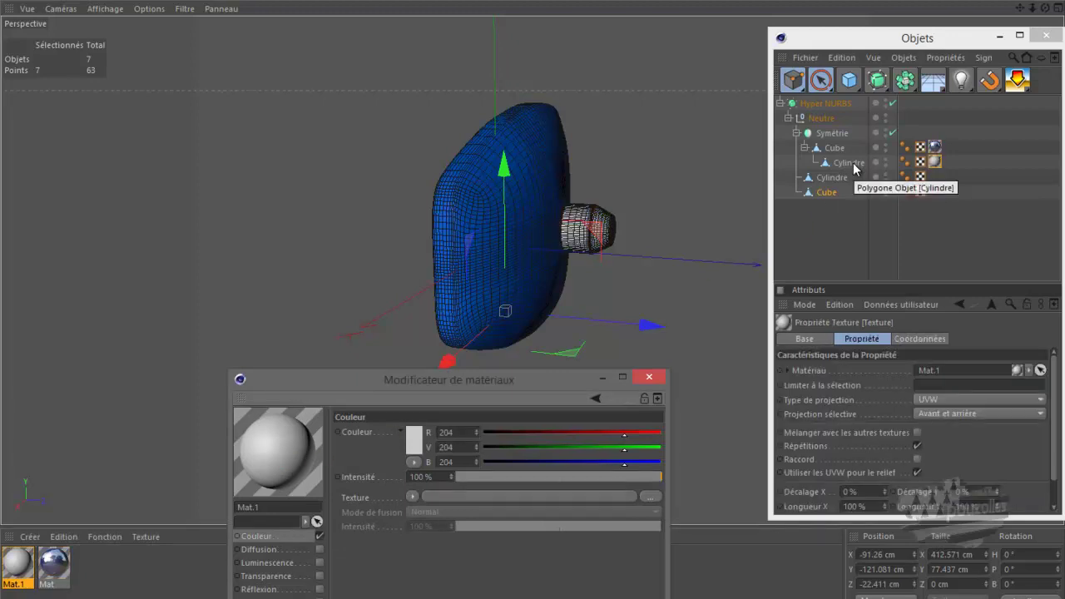
left_click_drag(533, 294, 531, 293, "alt")
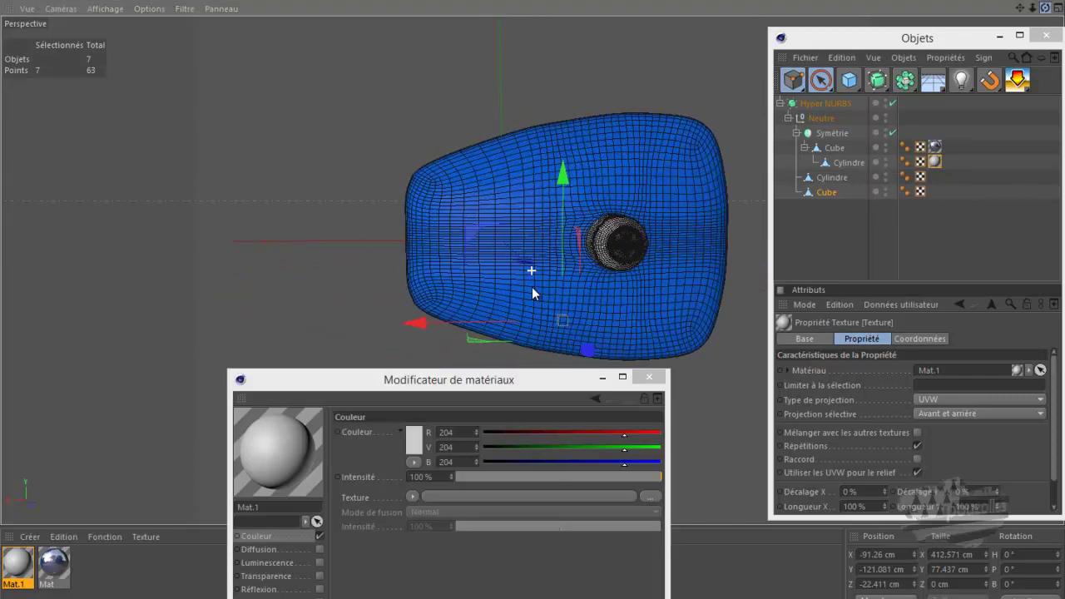
Create Mat.2 with a 104 grey colour and 19% reflection.
left_click(830, 178)
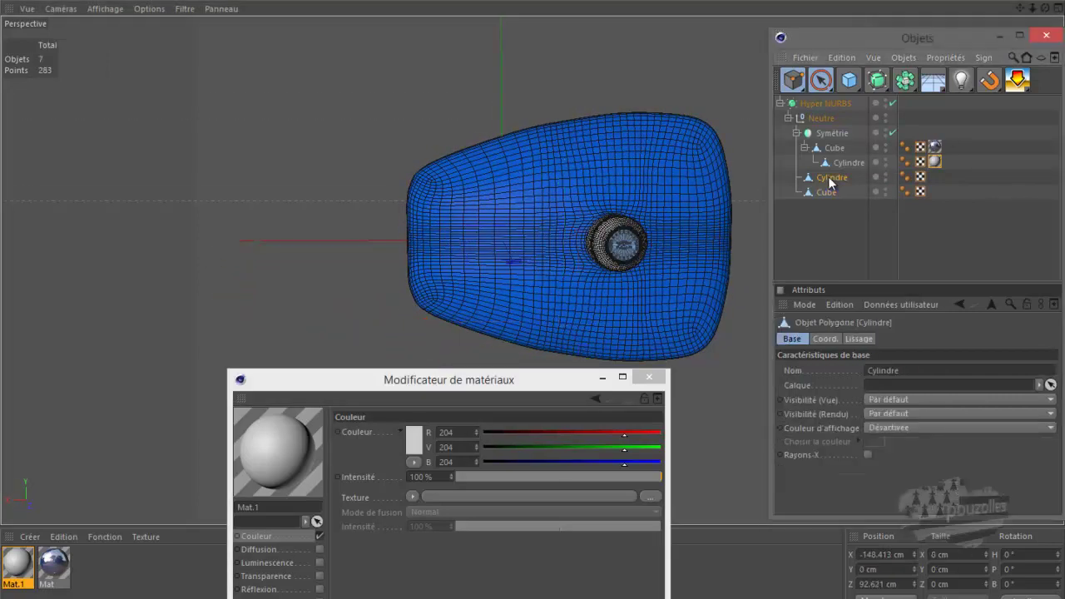
left_click(93, 581)
double_click(93, 581)
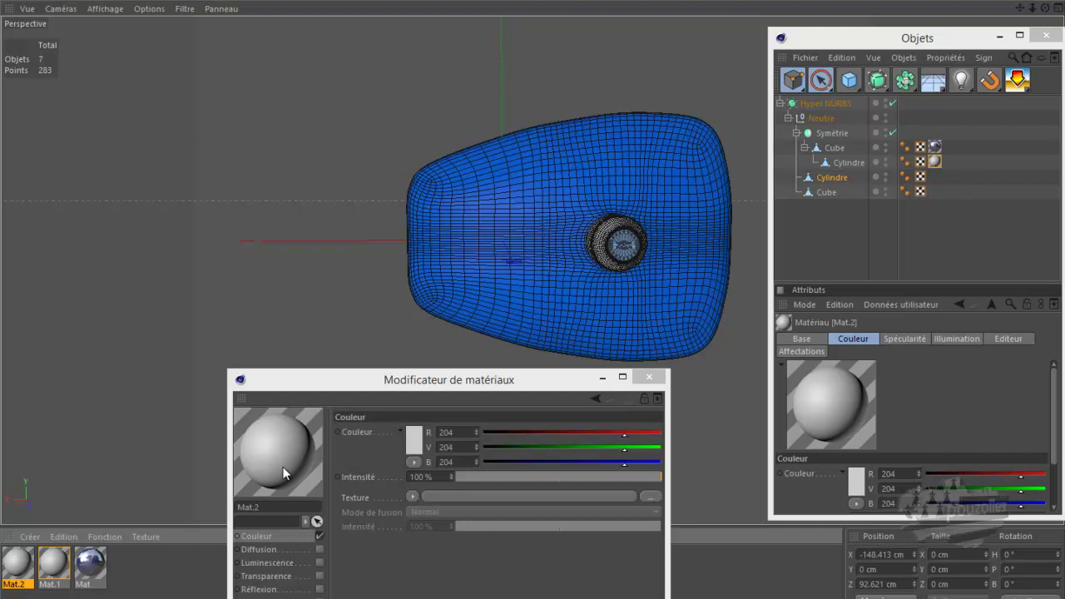
left_click_drag(397, 388, 401, 180)
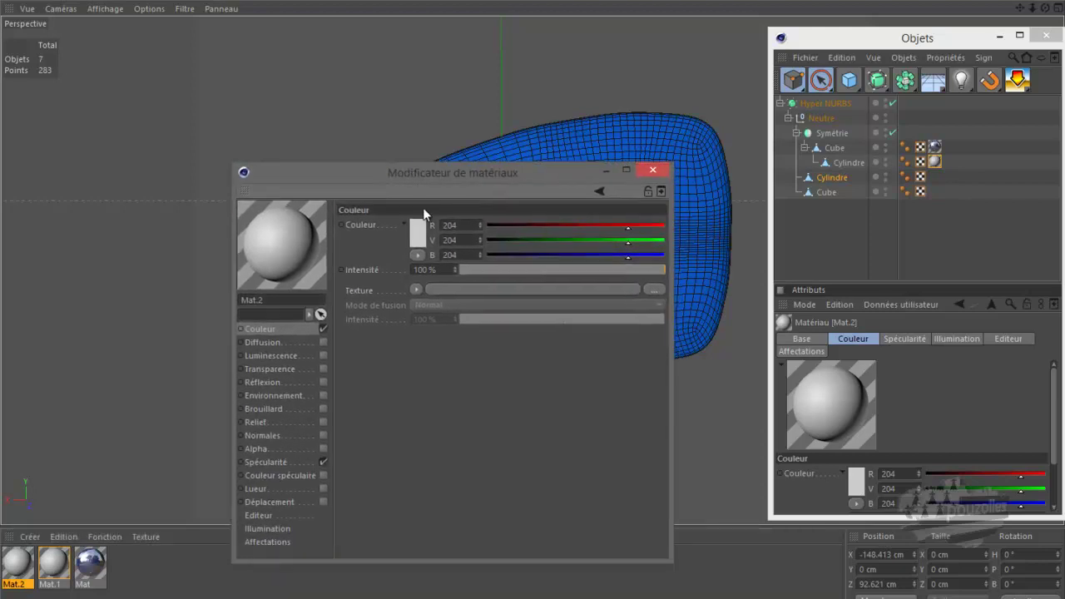
left_click(418, 227)
left_click_drag(418, 227, 327, 223)
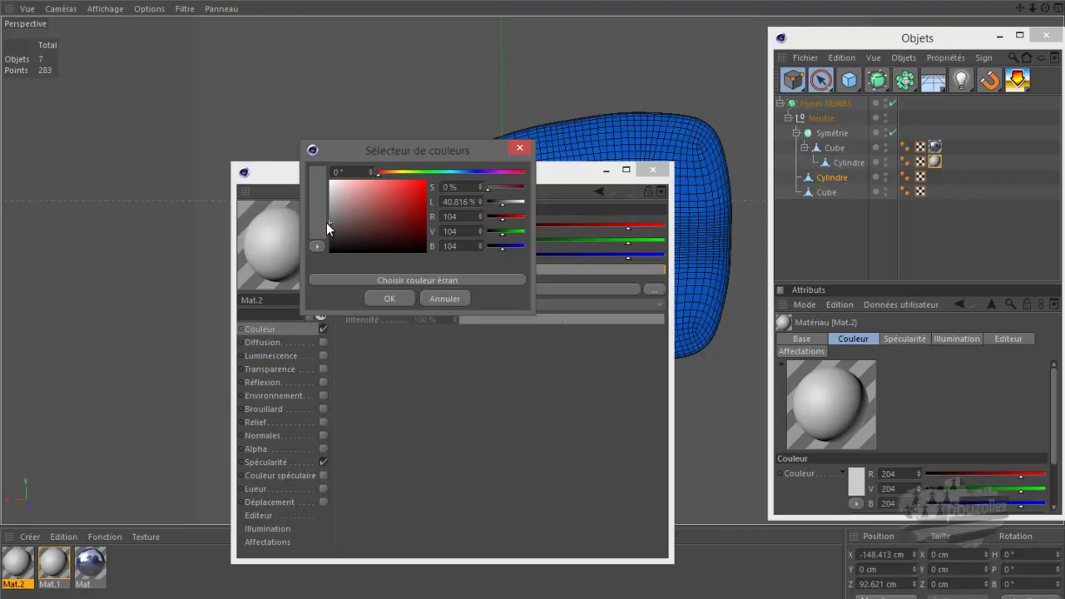
left_click(385, 297)
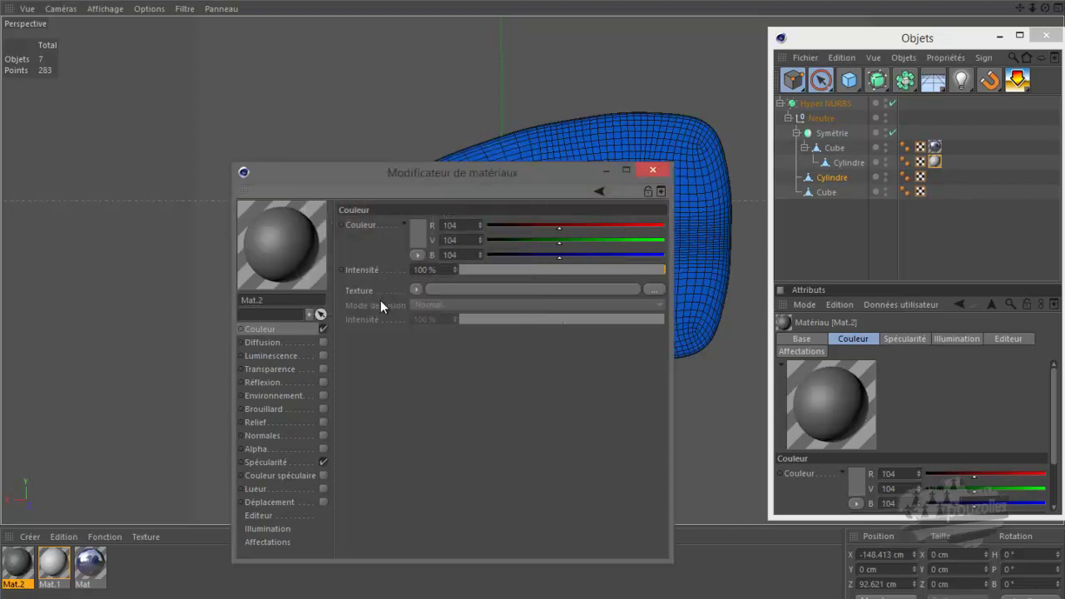
left_click(322, 383)
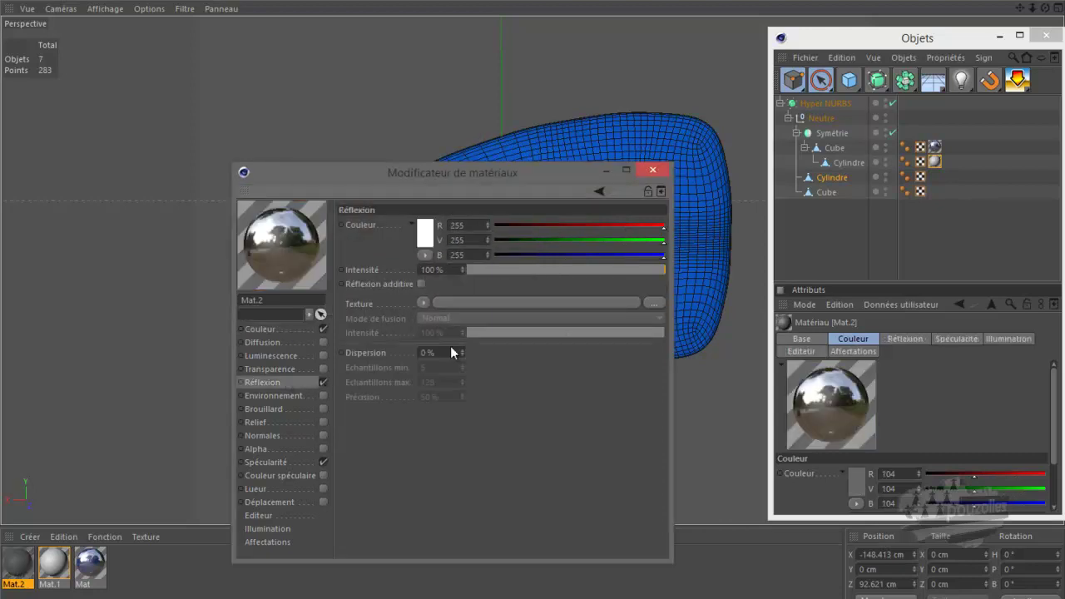
left_click(504, 271)
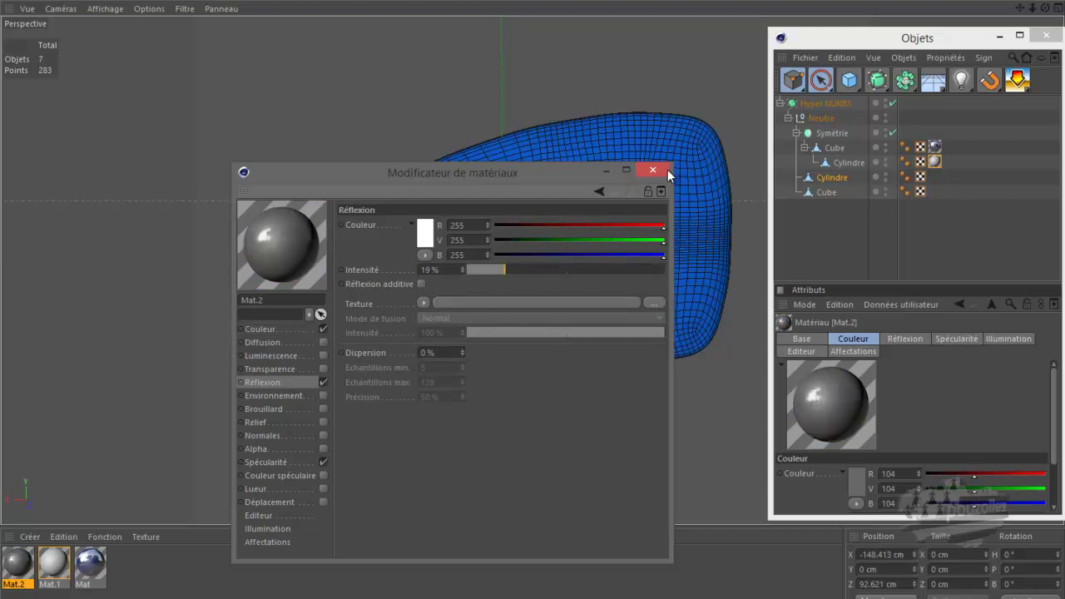
Apply Mat.2 to the outer Cylindre and render the viewport.
left_click(586, 214)
mouse_move(19, 559)
left_mouse_down()
mouse_move(884, 177)
mouse_move(839, 179)
left_mouse_up()
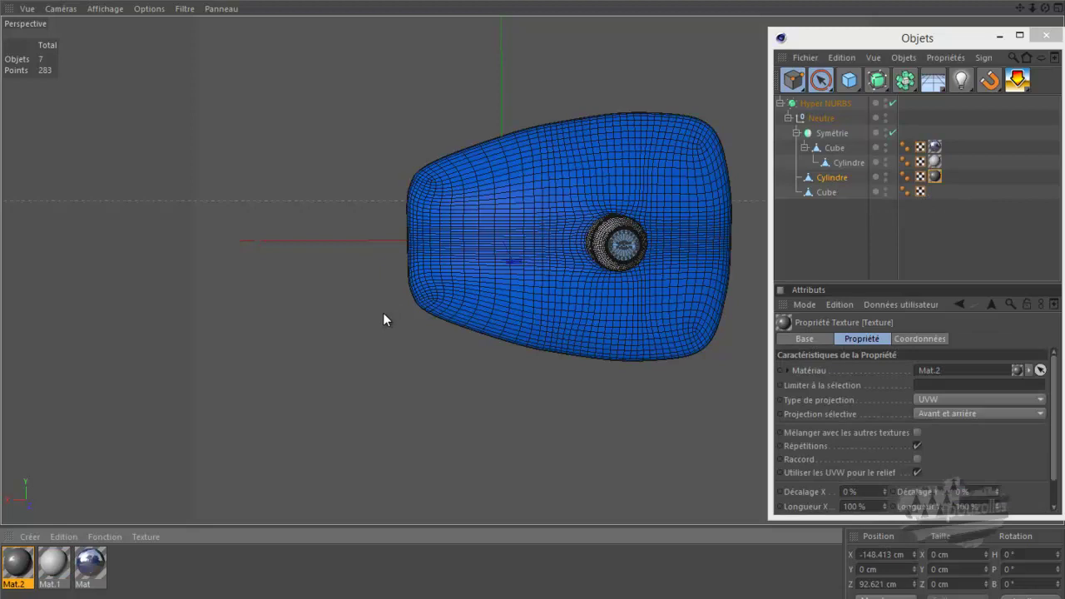
key("ctrl+r")
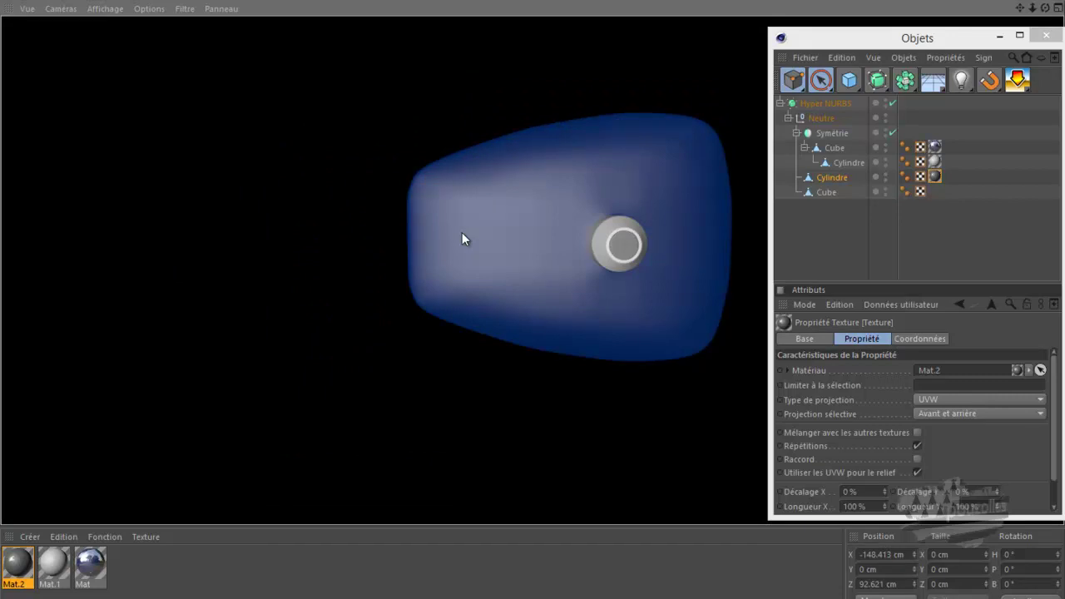
left_click(593, 3)
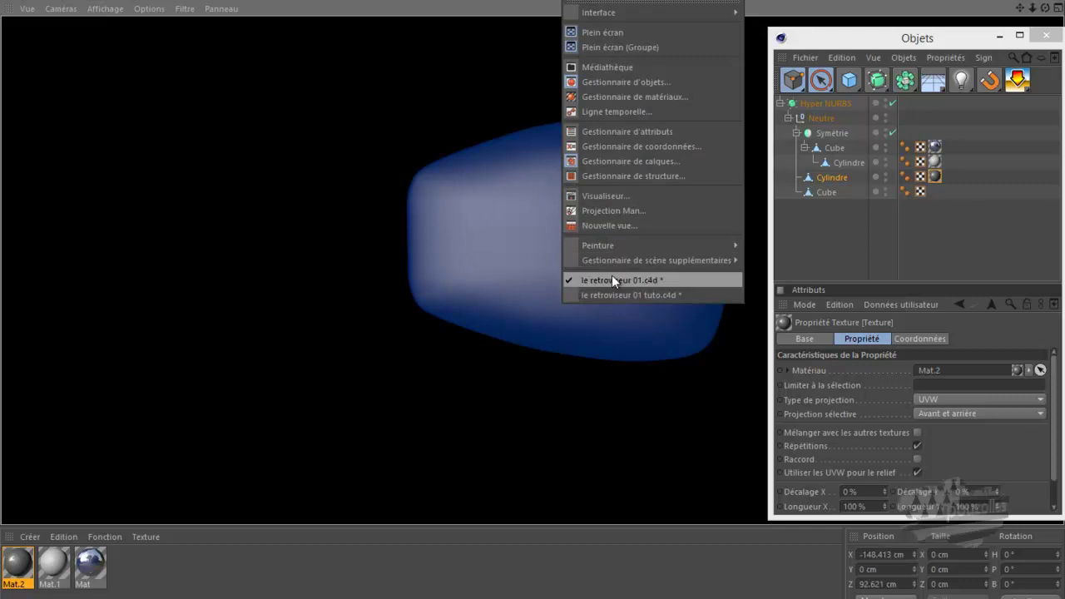
Copy the environment Sphère from 'le retroviseur 01 tuto.c4d' into 'le retroviseur 01.c4d' and test-render.
left_click(615, 295)
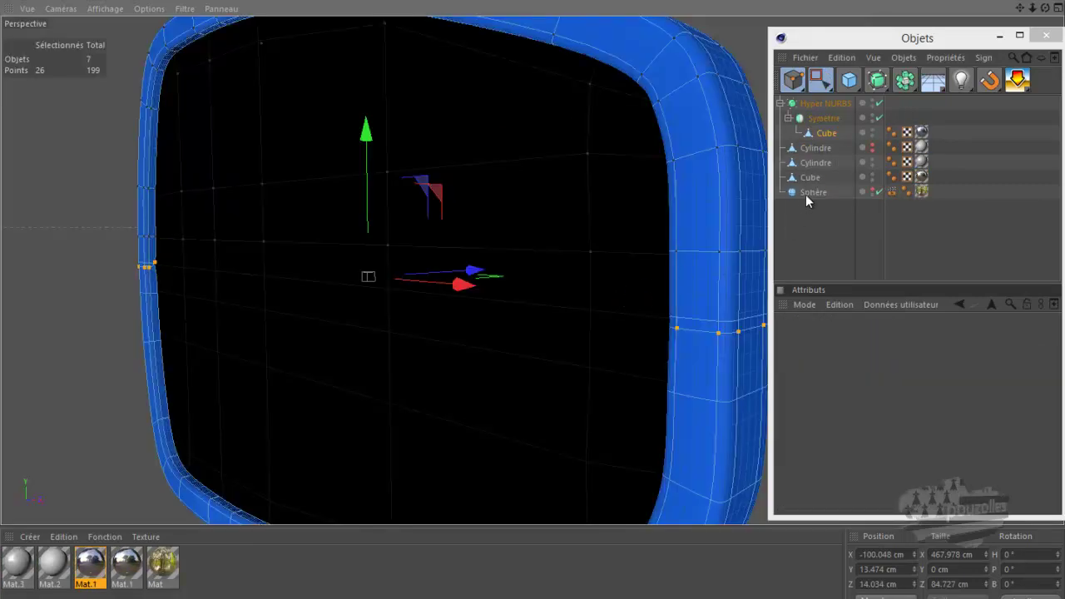
left_click(809, 192)
left_click(841, 58)
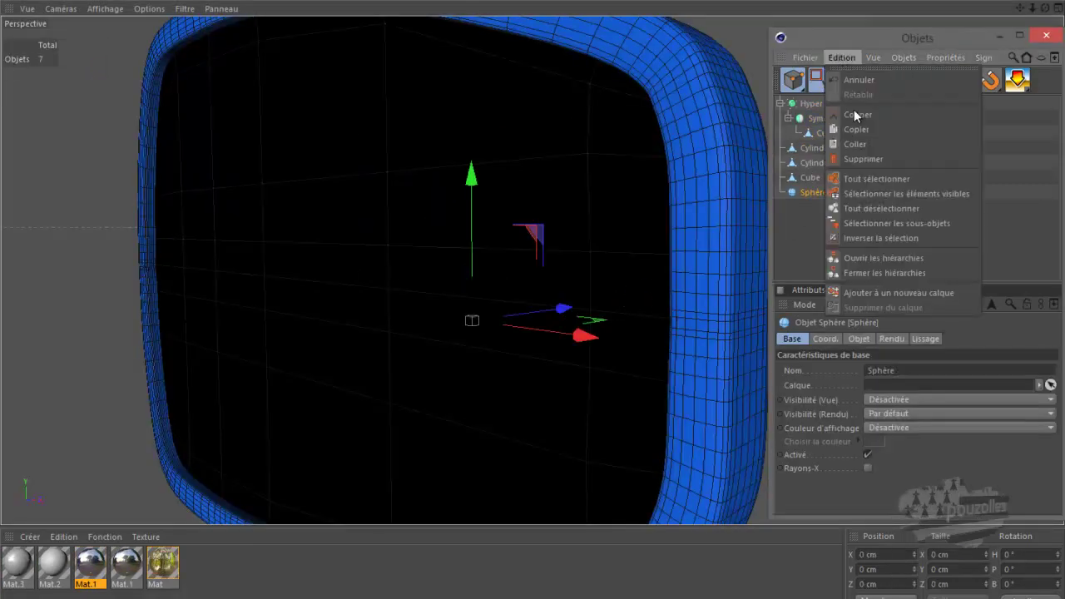
left_click(858, 145)
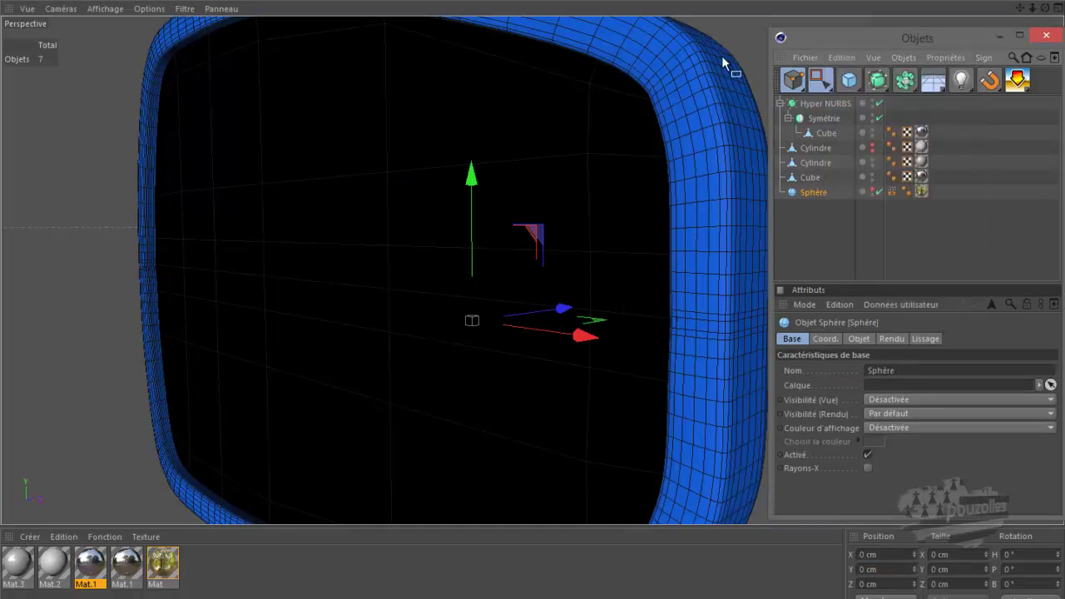
left_click(614, 14)
left_click(611, 279)
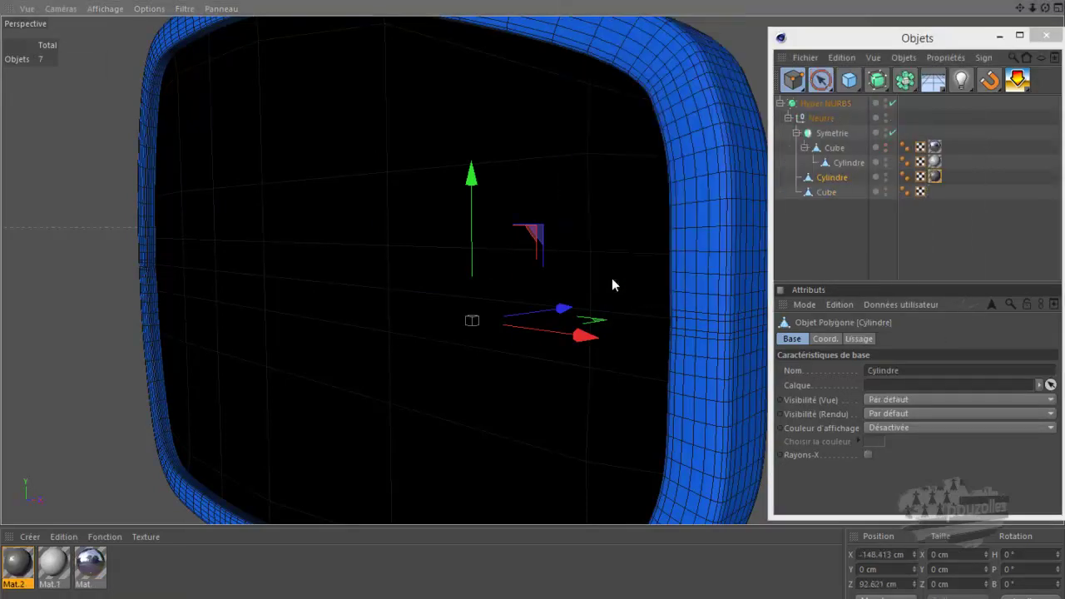
left_click(841, 58)
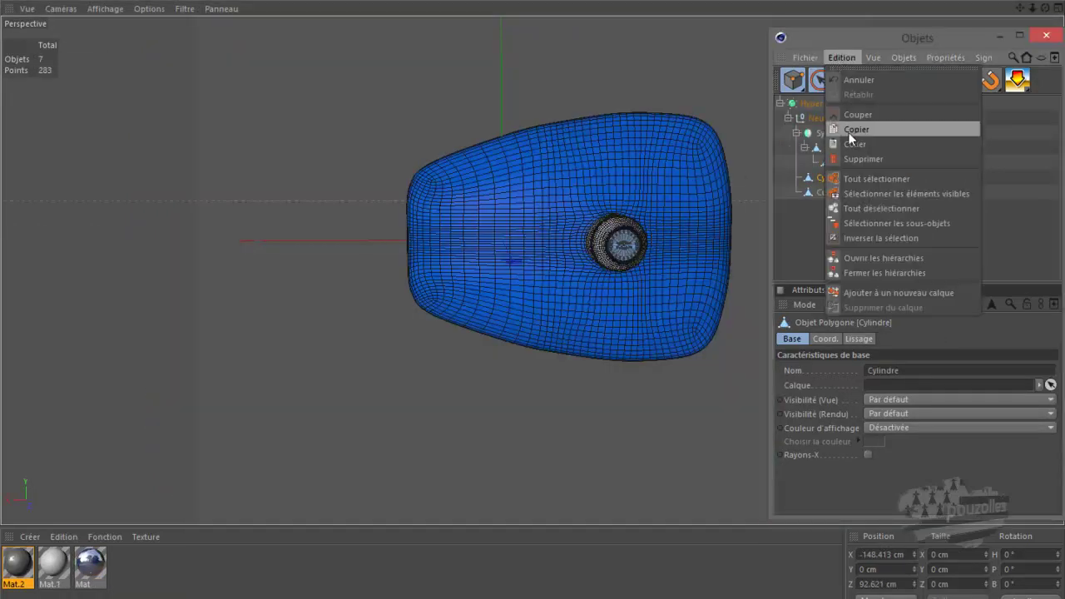
left_click(852, 146)
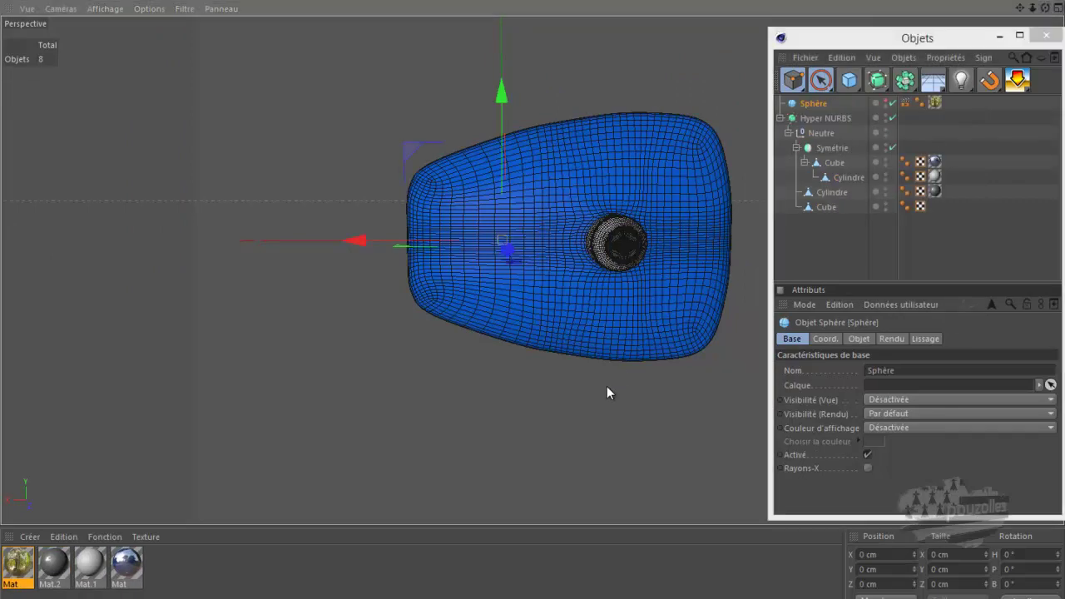
key("ctrl+r")
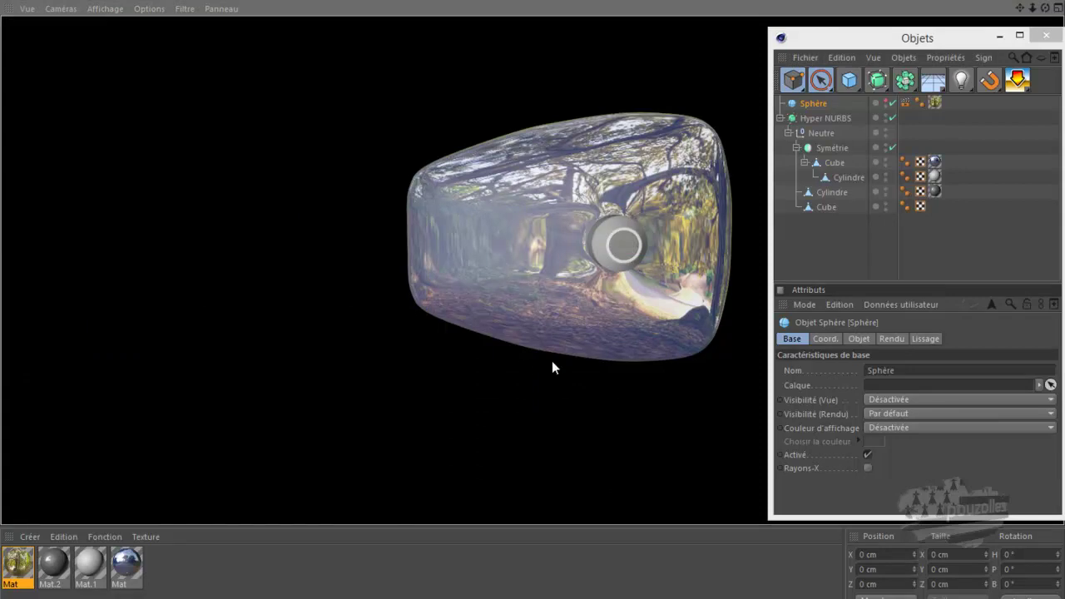
left_click(326, 387)
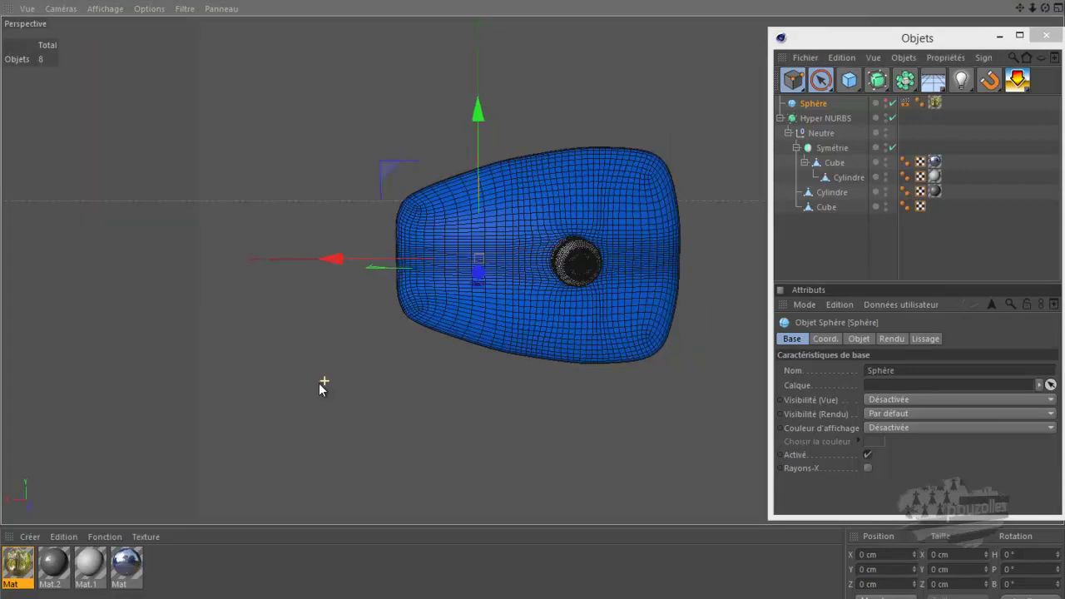
Raise material Mat's reflection intensity to 95%.
left_click(126, 564)
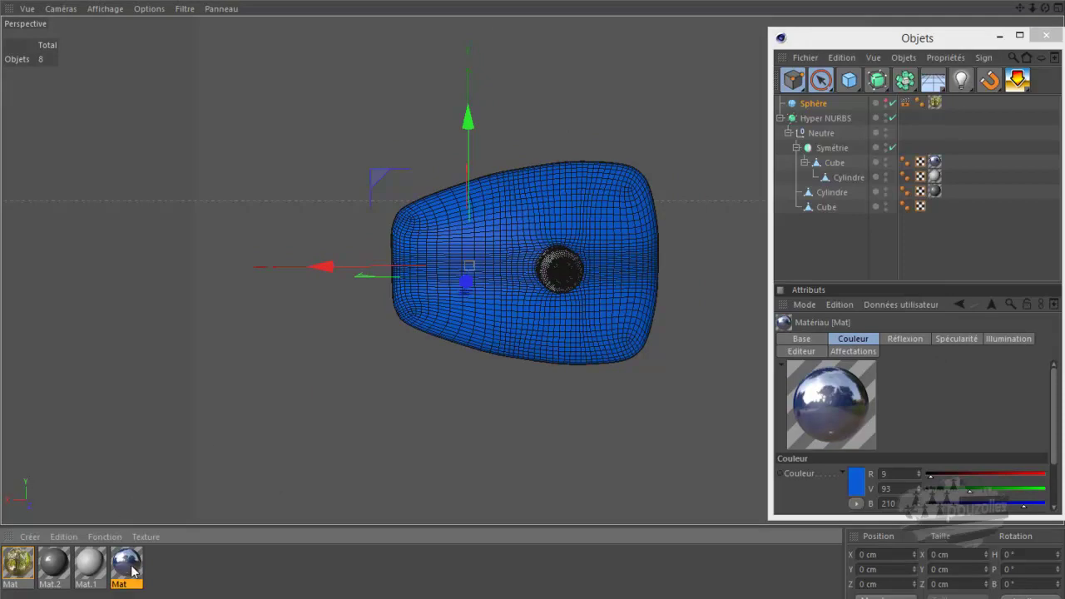
double_click(135, 567)
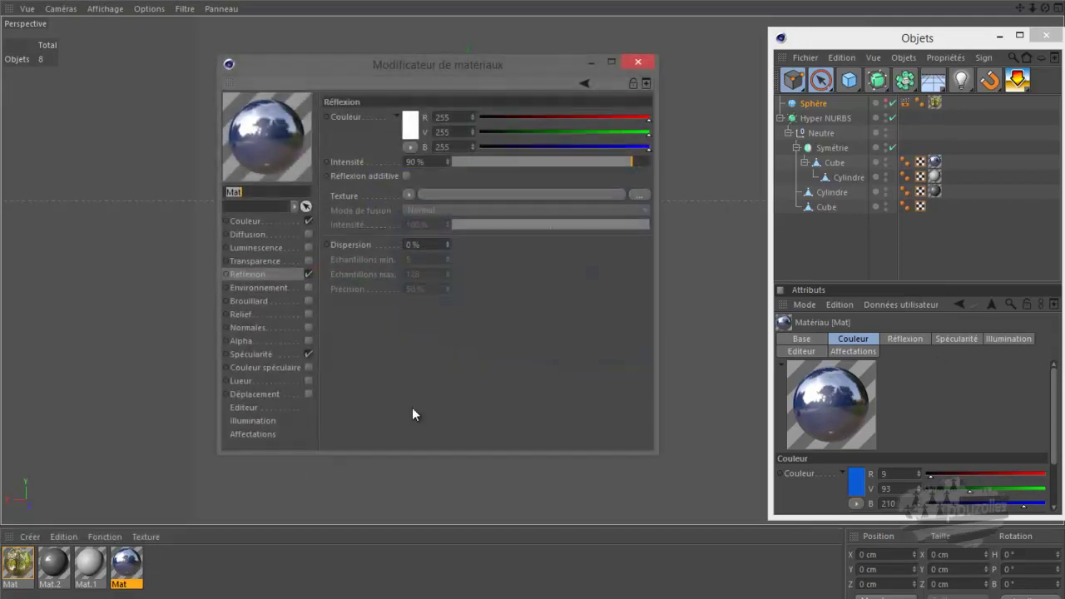
left_click(641, 162)
left_click(642, 162)
left_click(636, 64)
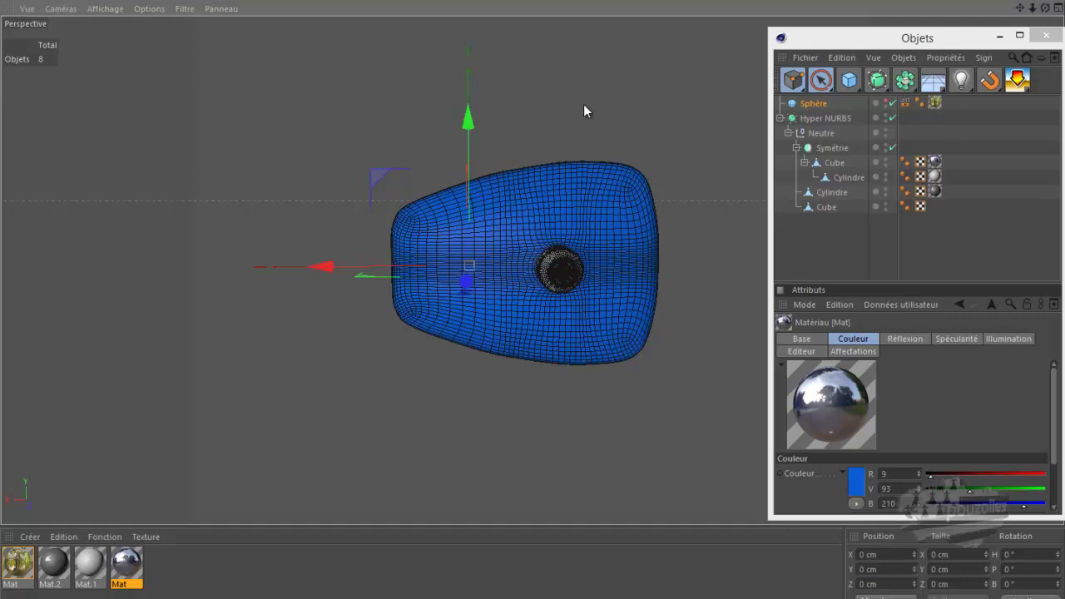
Test-render the housing from two different angles.
key("ctrl+r")
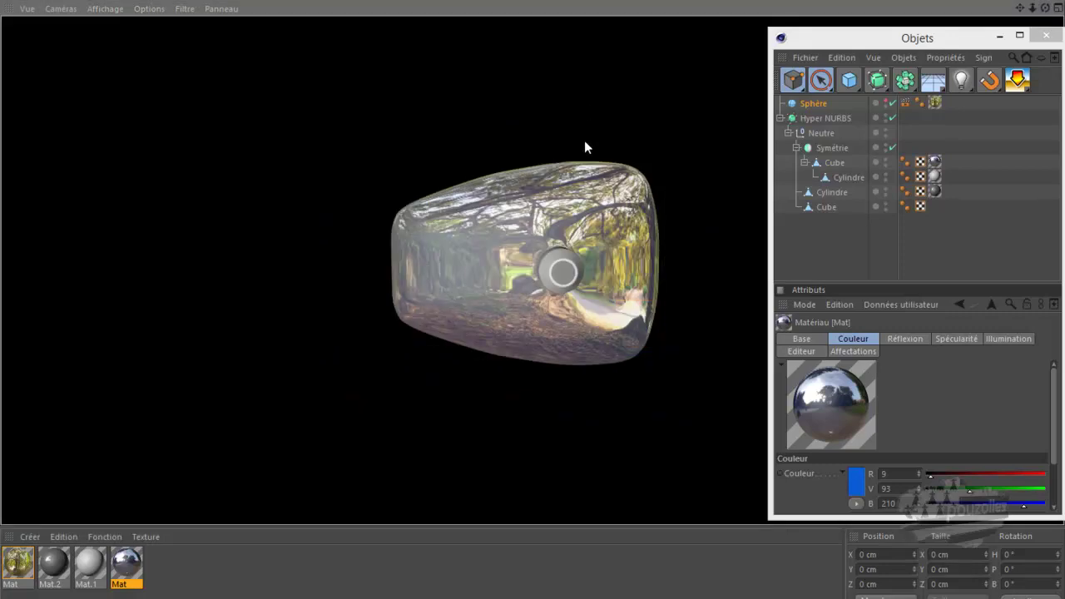
left_click(1045, 7)
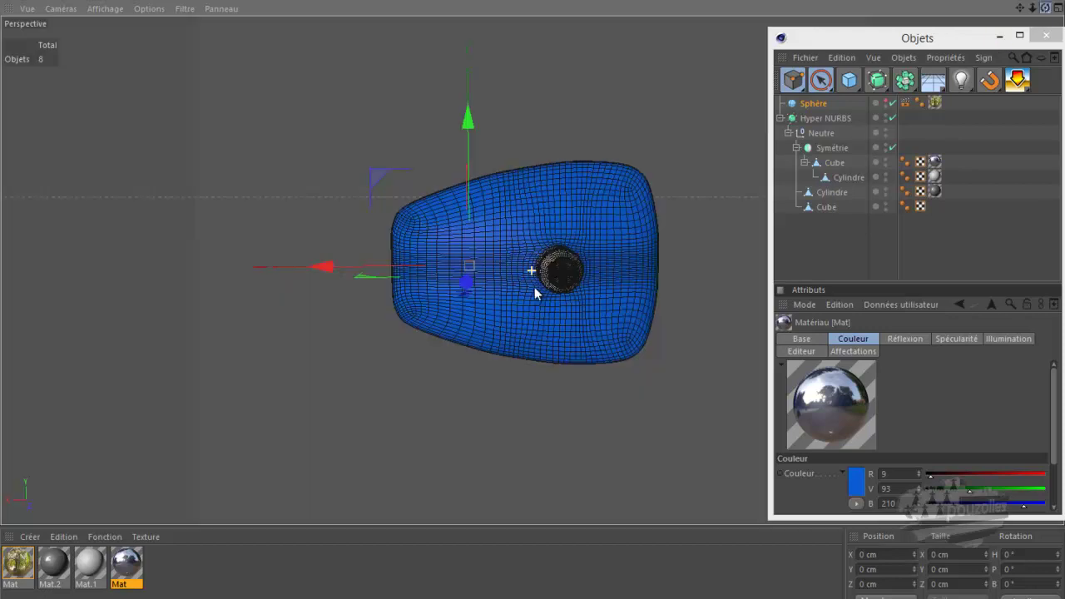
left_click_drag(546, 296, 1054, 10)
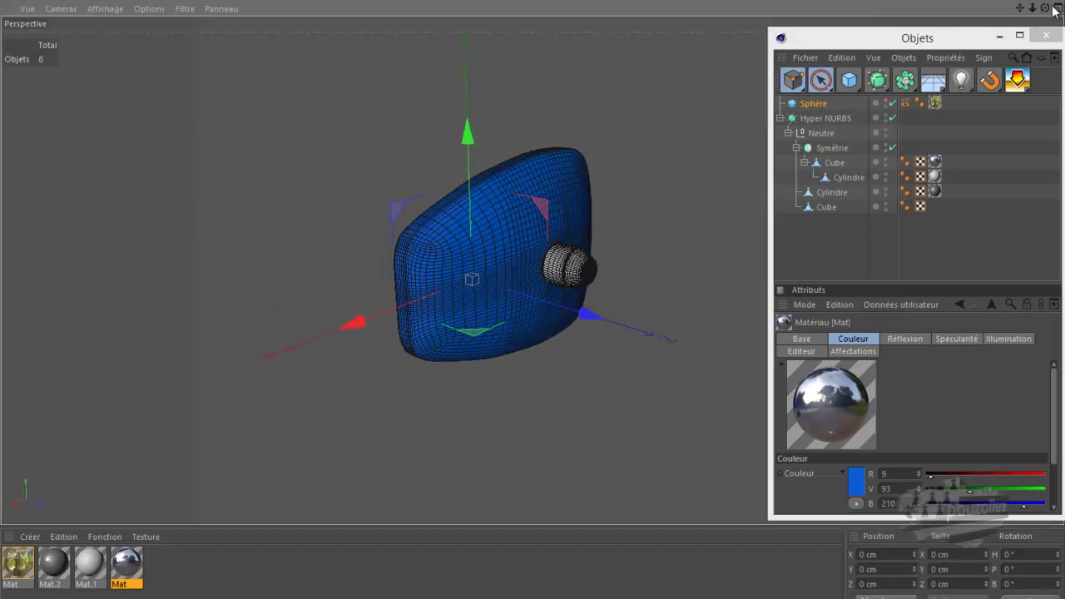
key("ctrl+r")
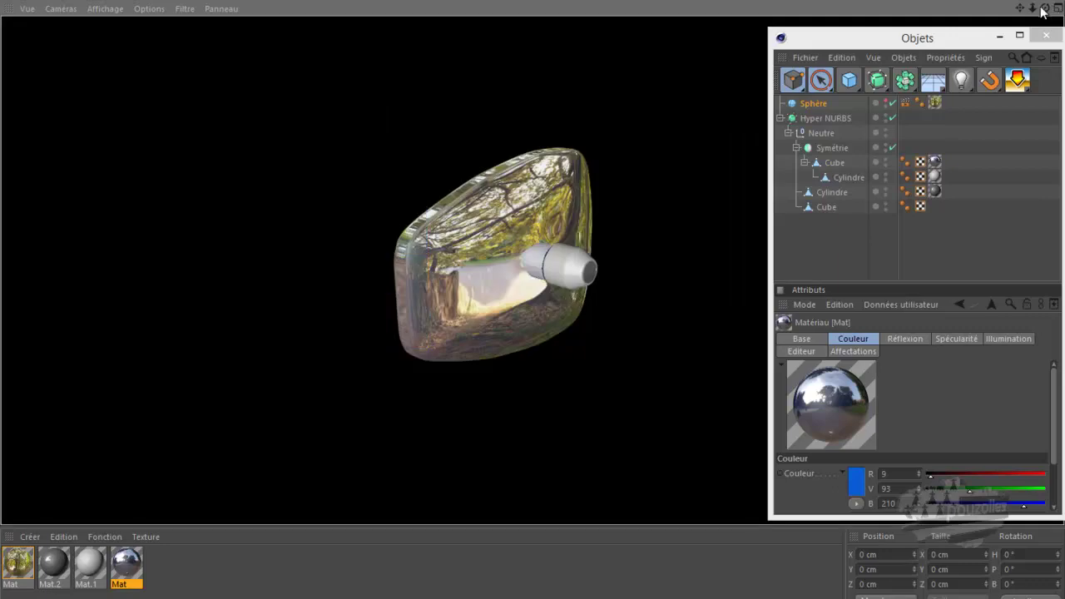
left_click_drag(1047, 12, 534, 287)
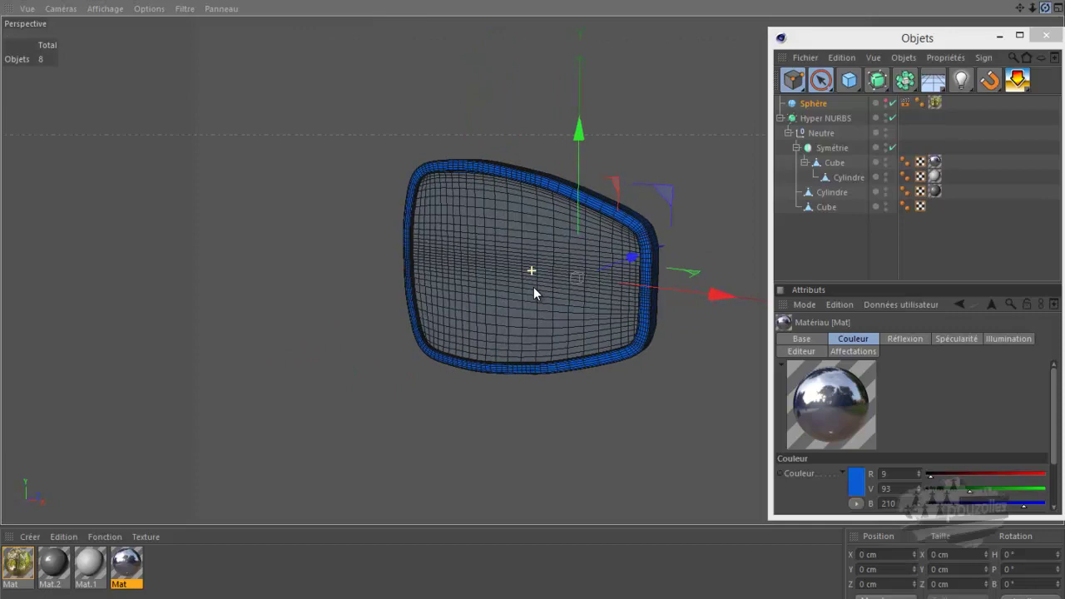
Create material Mat.3 with a pure white colour.
double_click(178, 571)
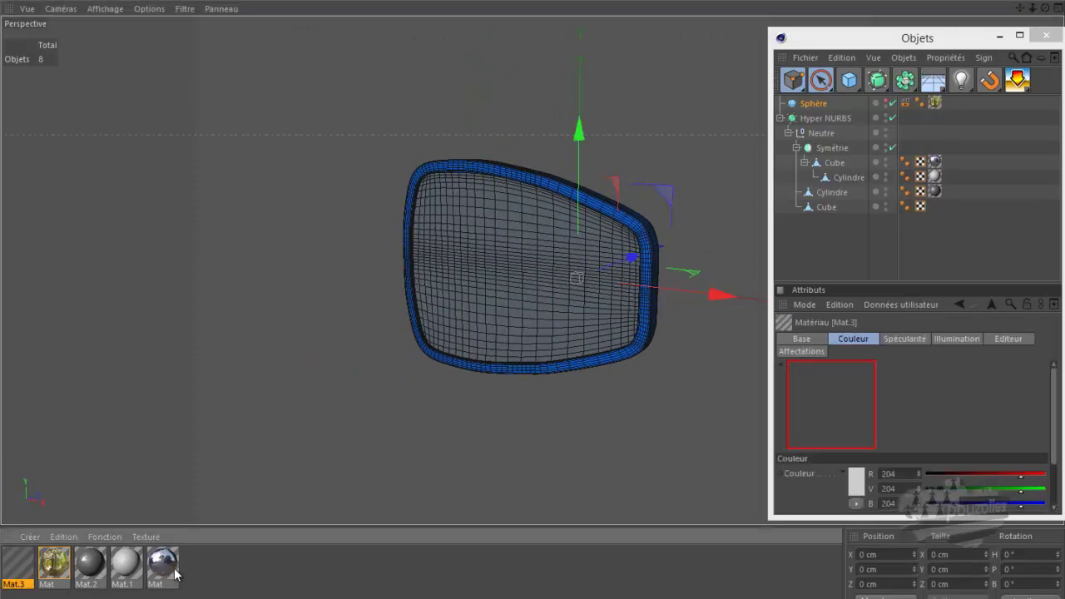
double_click(20, 564)
left_click(267, 222)
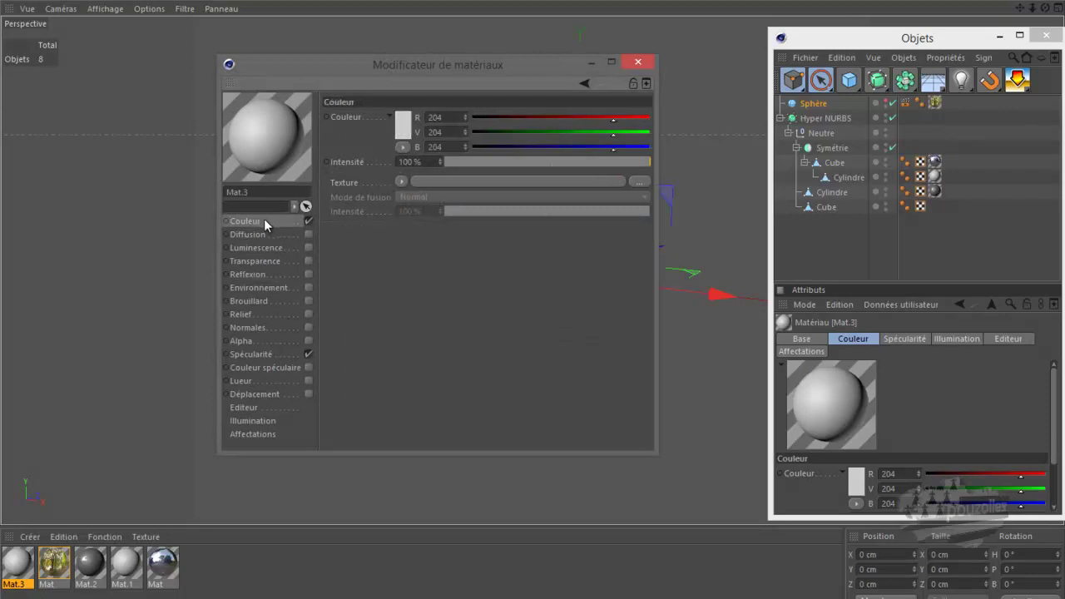
left_click(398, 127)
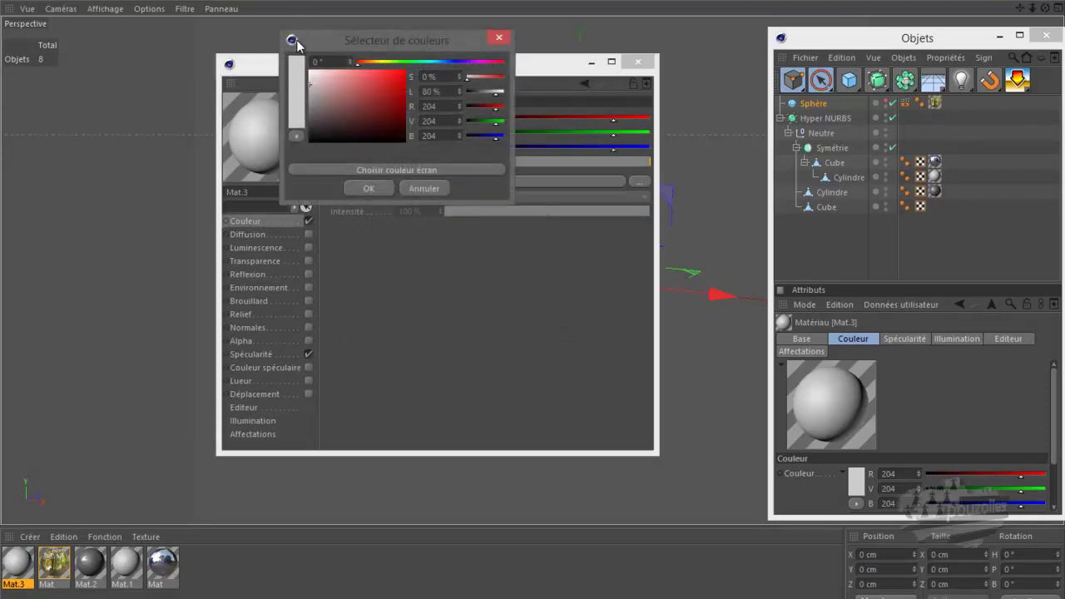
left_click_drag(310, 83, 309, 70)
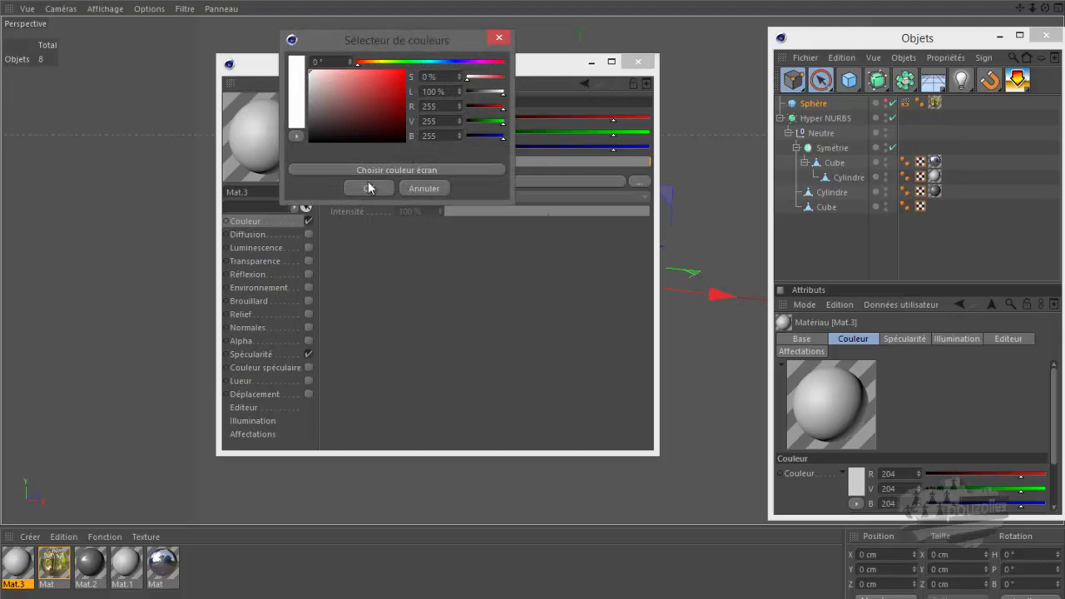
left_click(369, 188)
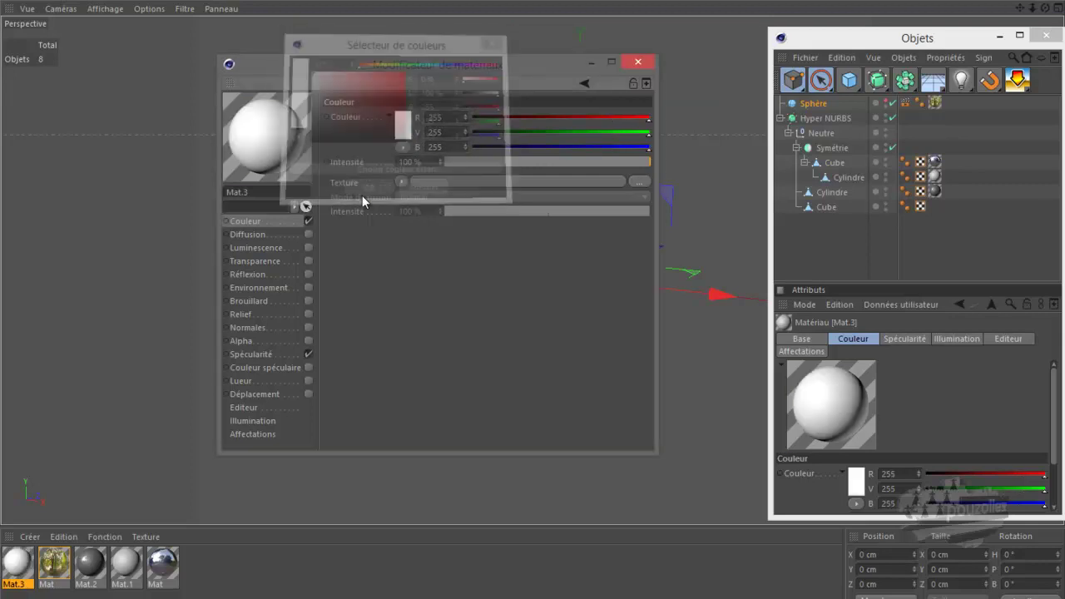
Enable reflection on Mat.3 and disable its colour and specularity channels.
left_click(308, 272)
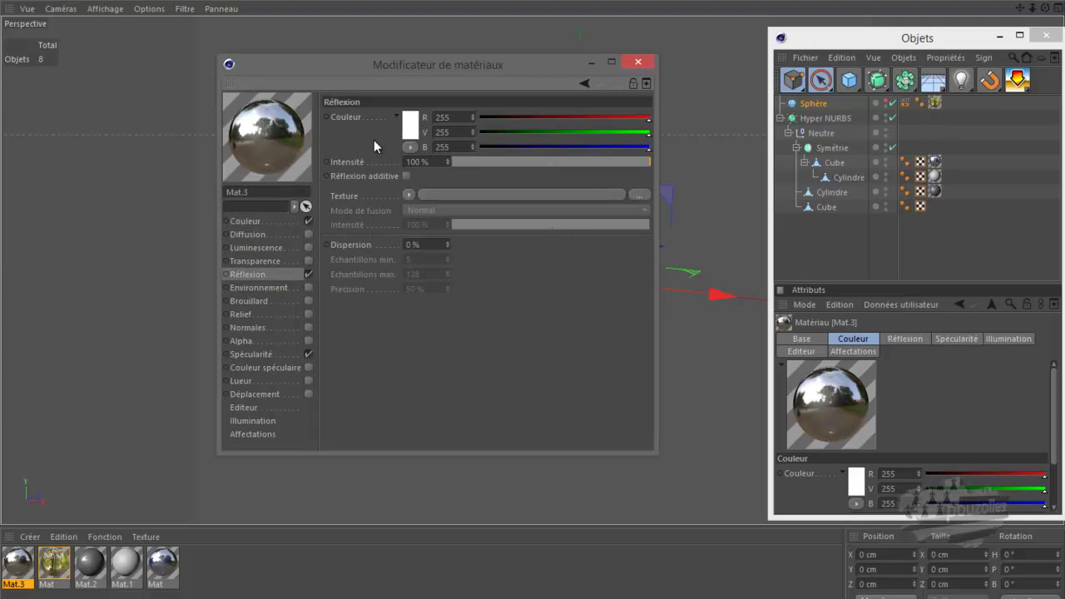
left_click(258, 222)
left_click(403, 118)
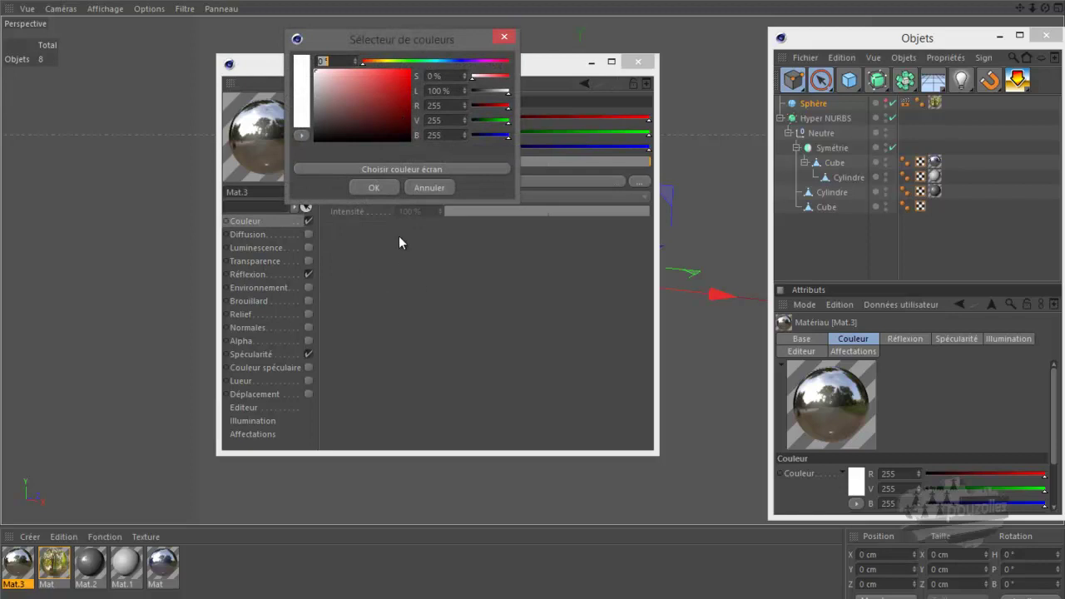
left_click(423, 188)
left_click(308, 221)
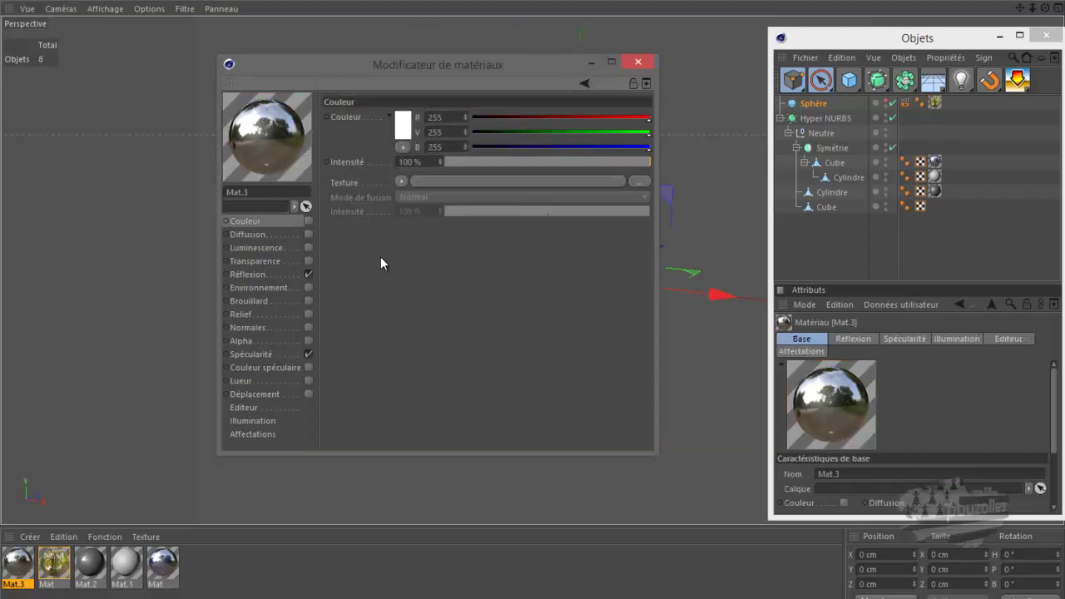
left_click(308, 353)
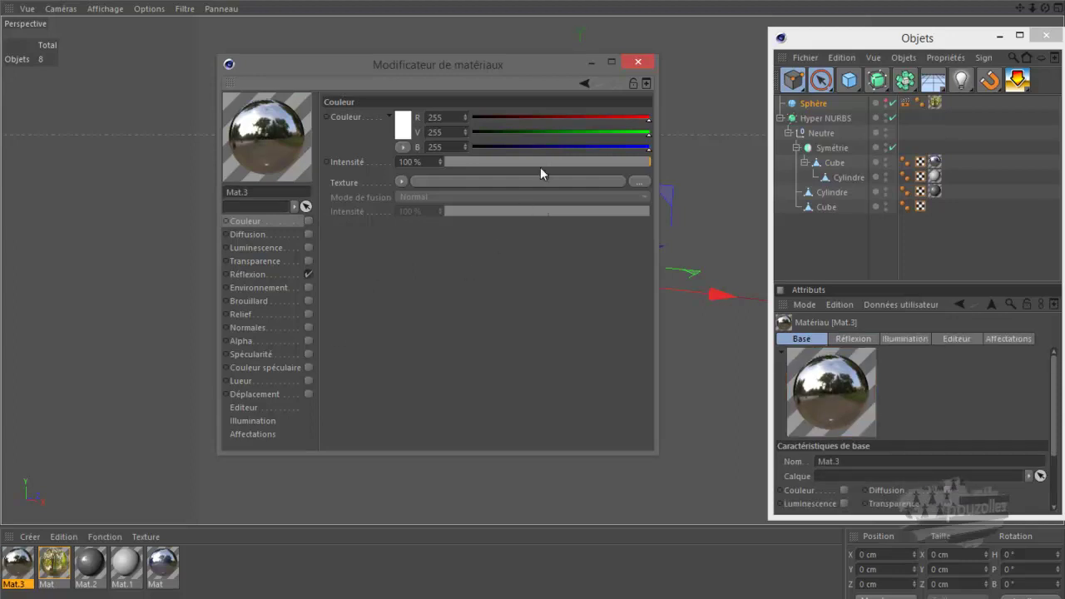
Apply Mat.3 to the Cube mirror glass and render to check.
mouse_move(280, 138)
left_mouse_down()
mouse_move(696, 221)
mouse_move(834, 210)
left_mouse_up()
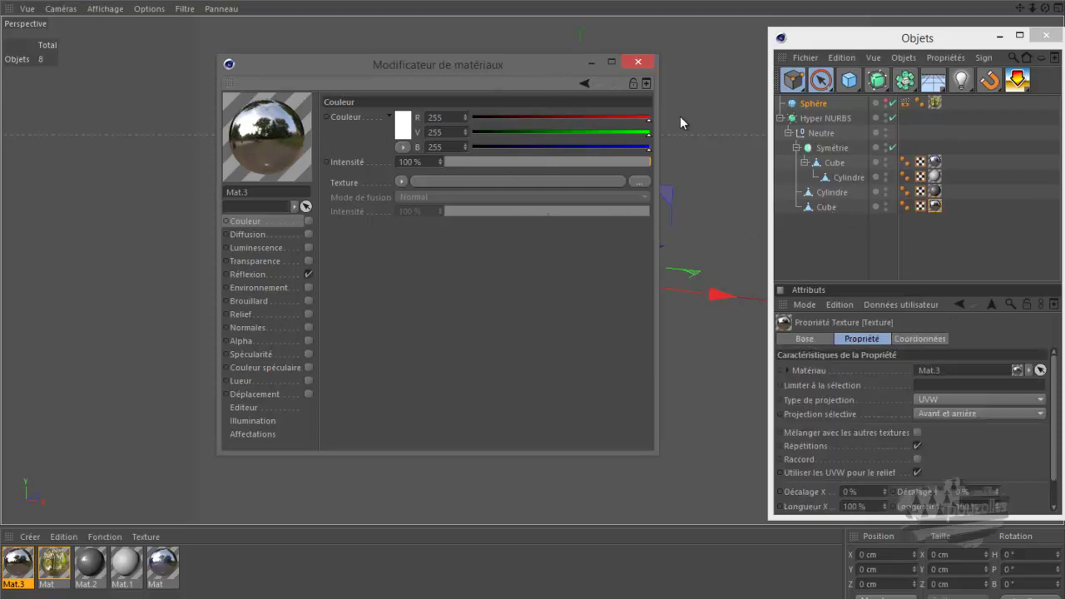
left_click(638, 62)
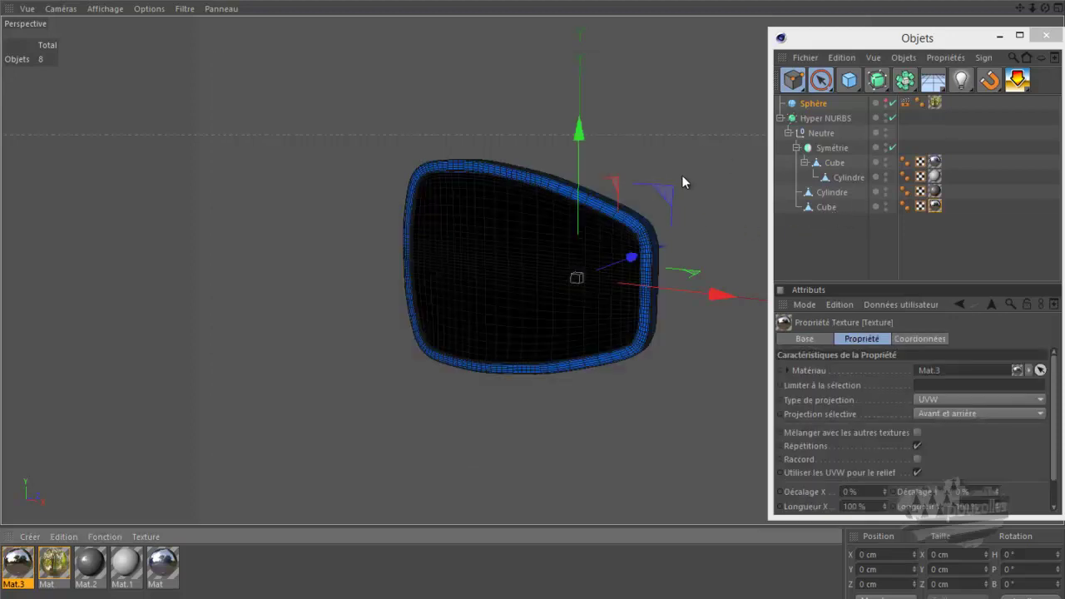
key("ctrl+r")
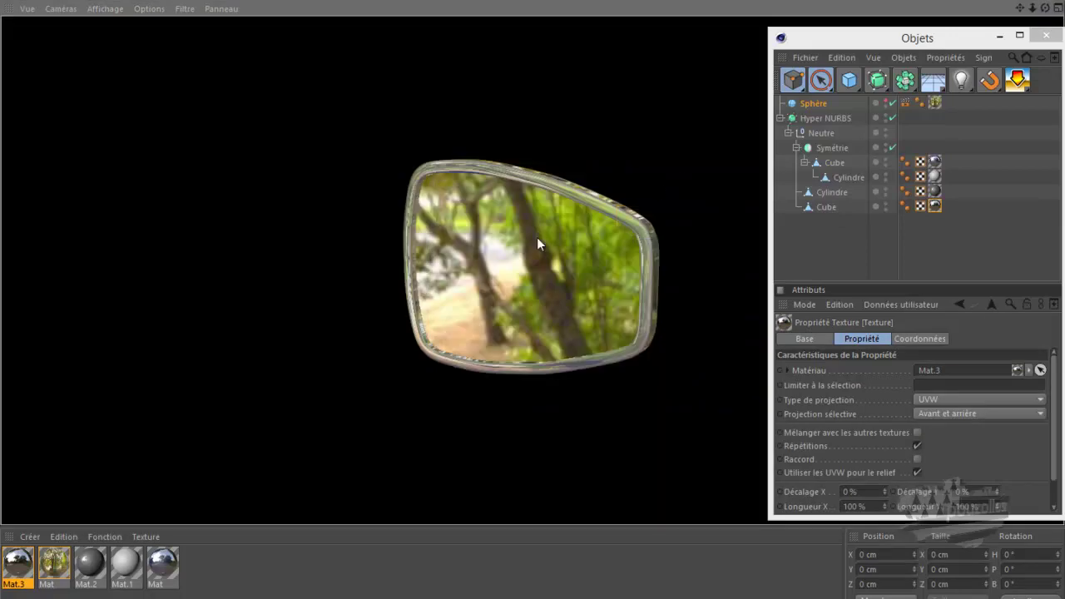
key("F8")
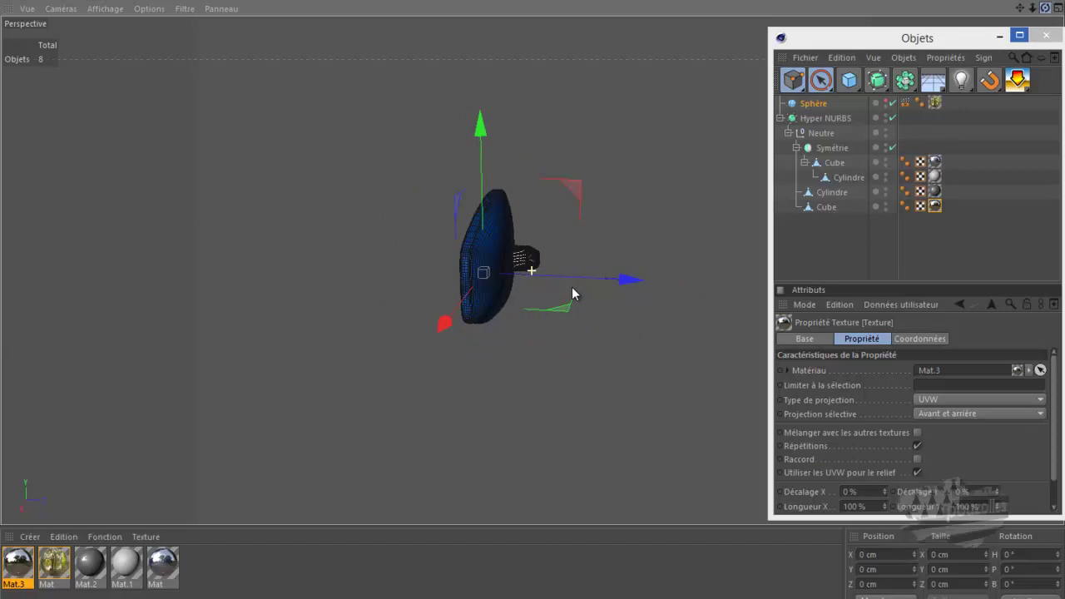
Maximize the Haut (top) view and zoom out to show the whole model.
middle_click(628, 218)
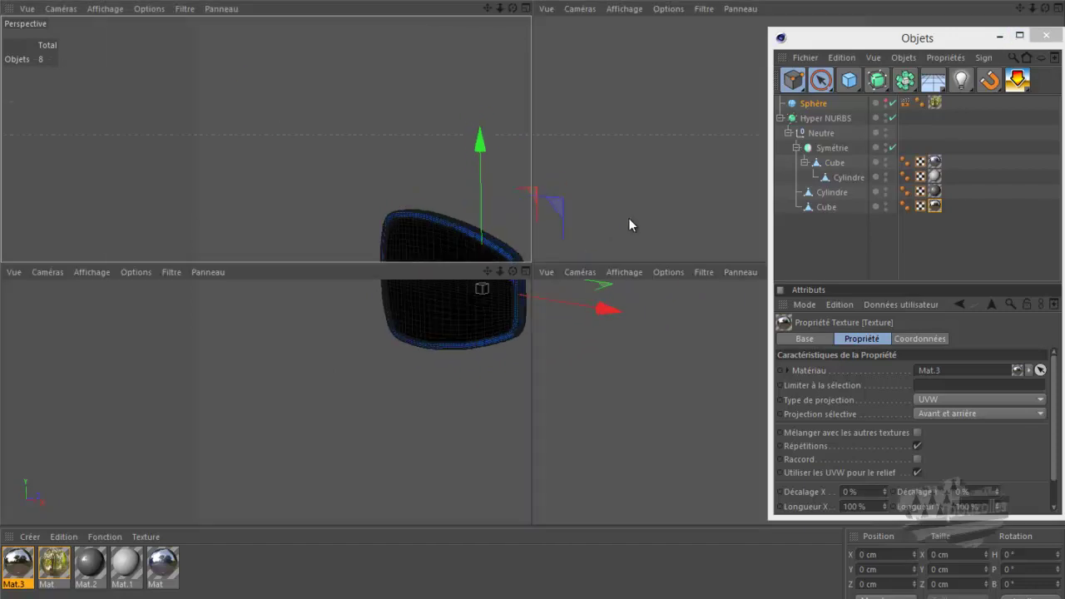
middle_click(620, 230)
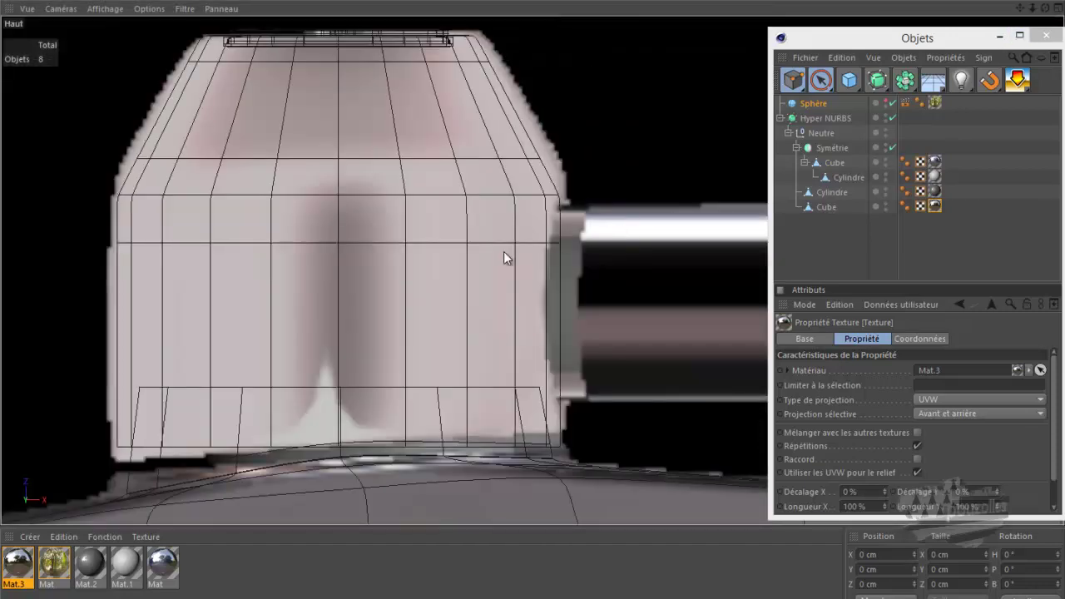
scroll(372, 275, "down", 3)
scroll(260, 307, "down", 3)
scroll(230, 304, "down", 3)
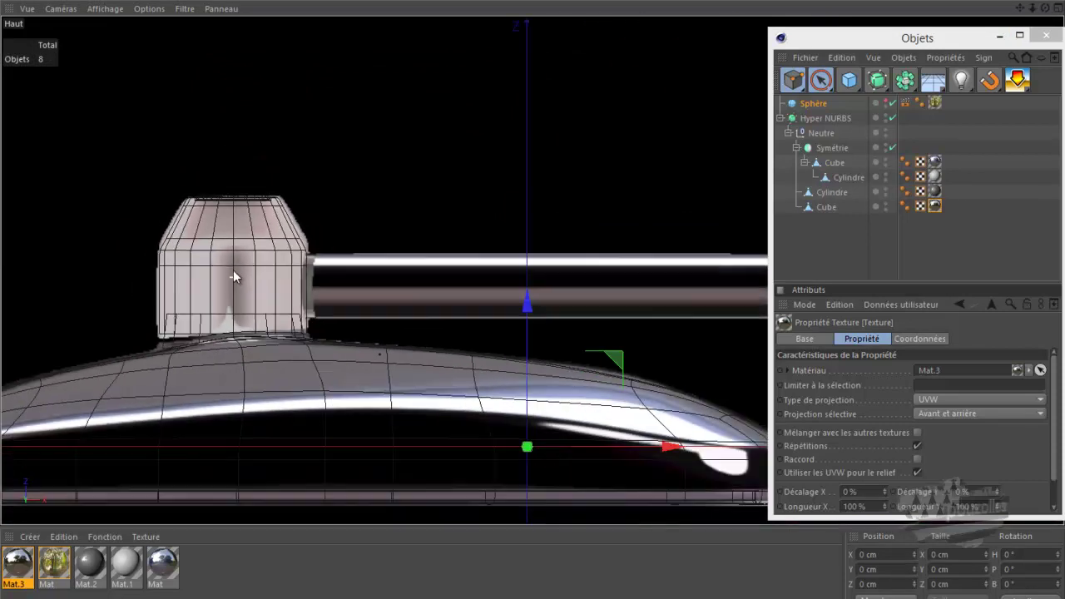
scroll(233, 270, "down", 2)
scroll(232, 275, "down", 1)
scroll(237, 275, "down", 2)
scroll(245, 275, "down", 1)
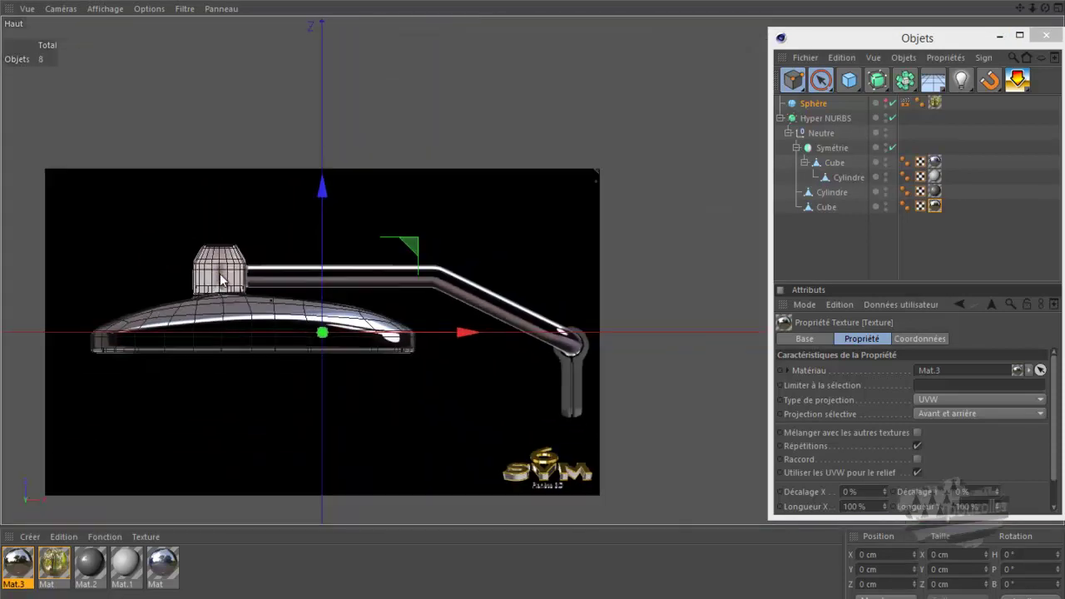